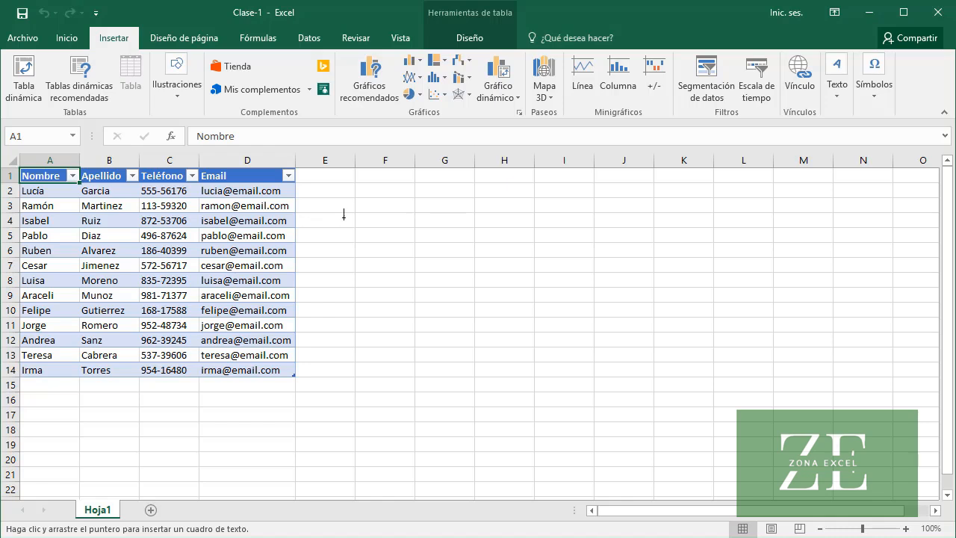
# Add a text box beside the table reading "Este es un texto que describe el contenido de la tabla." and heighten it to about 3.57 cm
pyautogui.moveTo(342, 210)
pyautogui.mouseDown()
pyautogui.moveTo(453, 257)
pyautogui.moveTo(515, 250)
pyautogui.mouseUp()
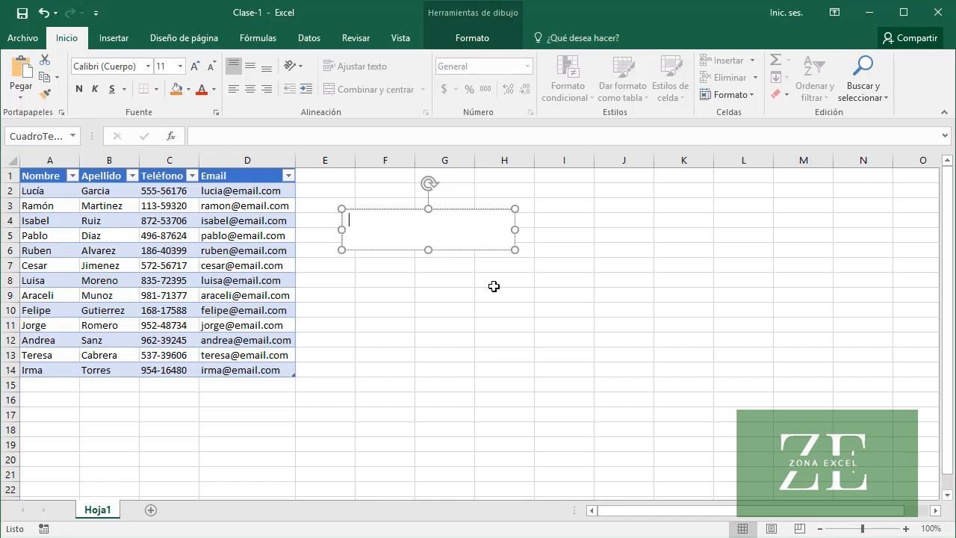
pyautogui.write('Este es un texto que describe el contenido de la tabla.')
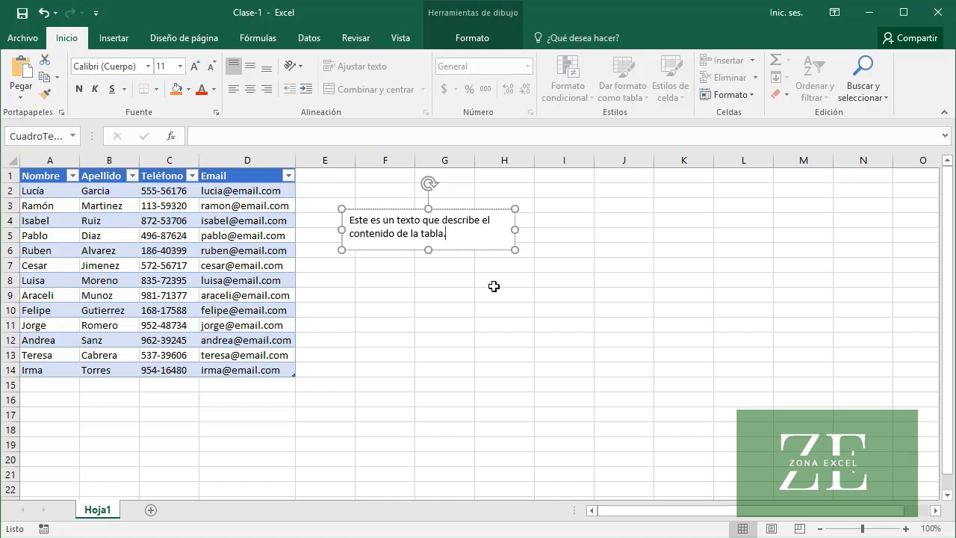
pyautogui.moveTo(427, 249); pyautogui.dragTo(467, 314)
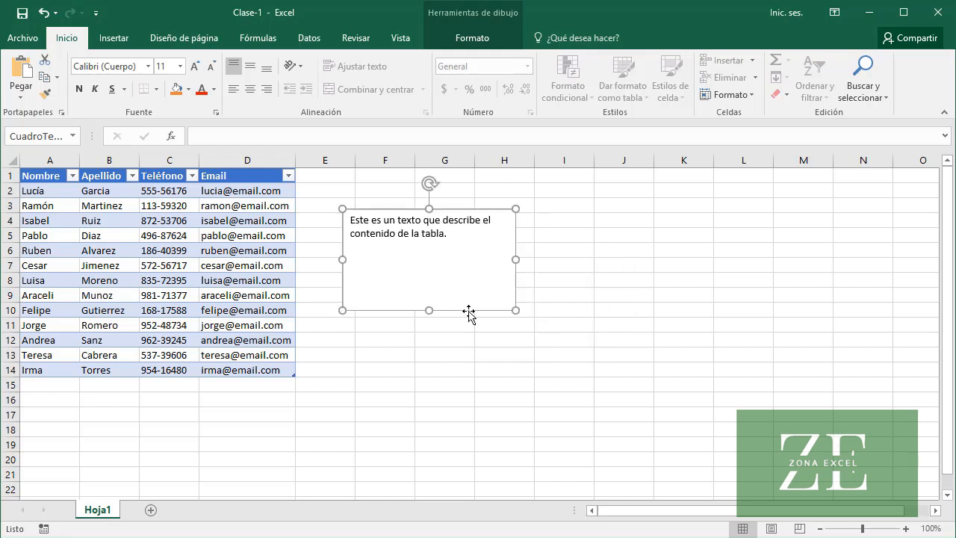
# Fill the text box with the lightest tint of the light blue theme colour
pyautogui.click(466, 37)
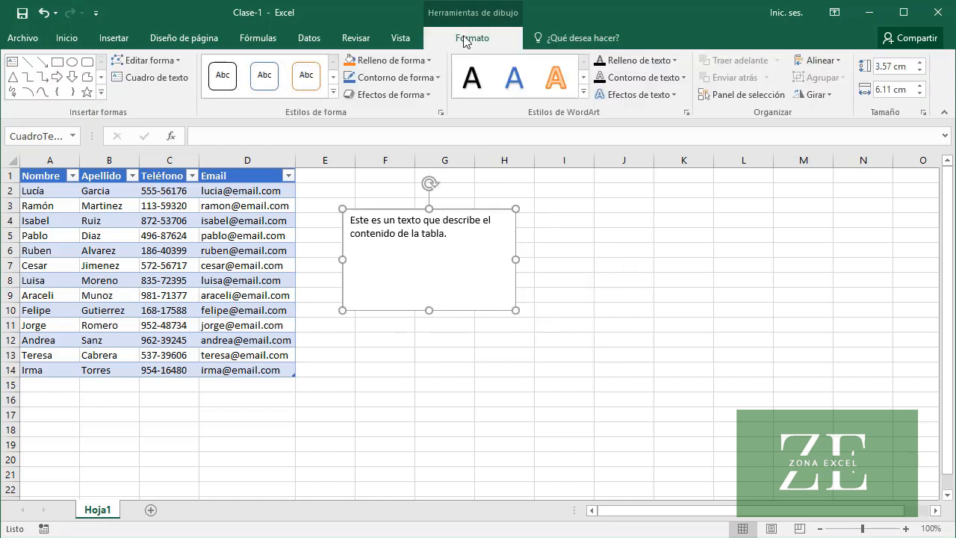
pyautogui.click(429, 63)
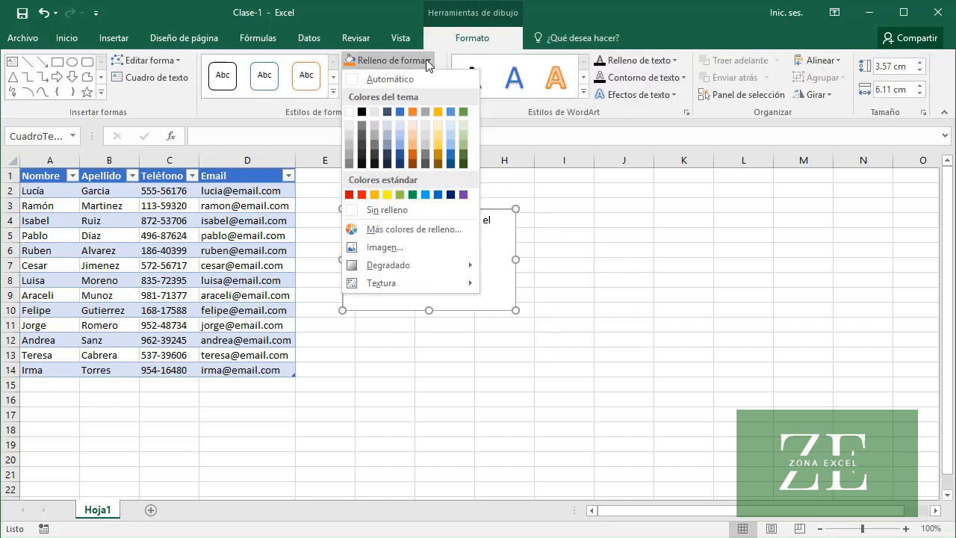
pyautogui.click(448, 124)
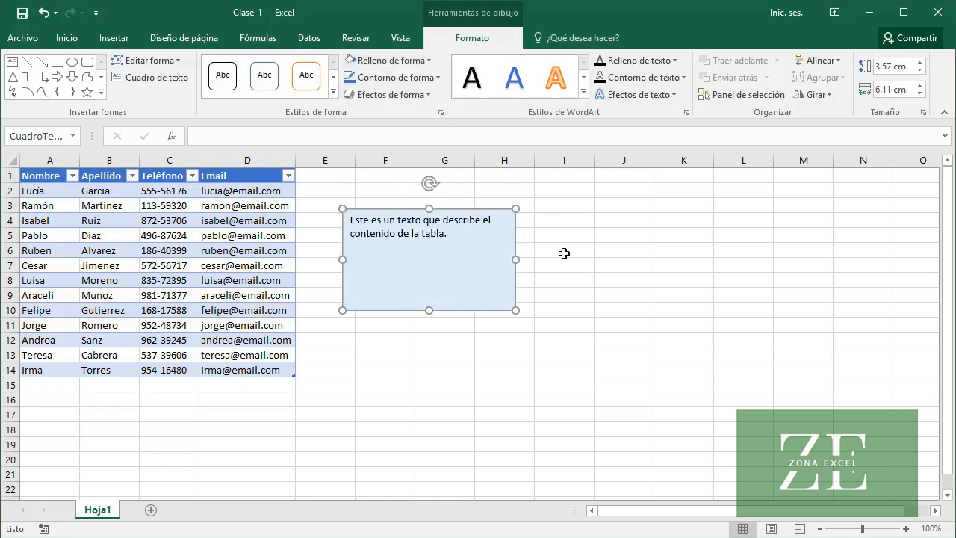
# Increase the font size of the text box's text to 18
pyautogui.click(82, 39)
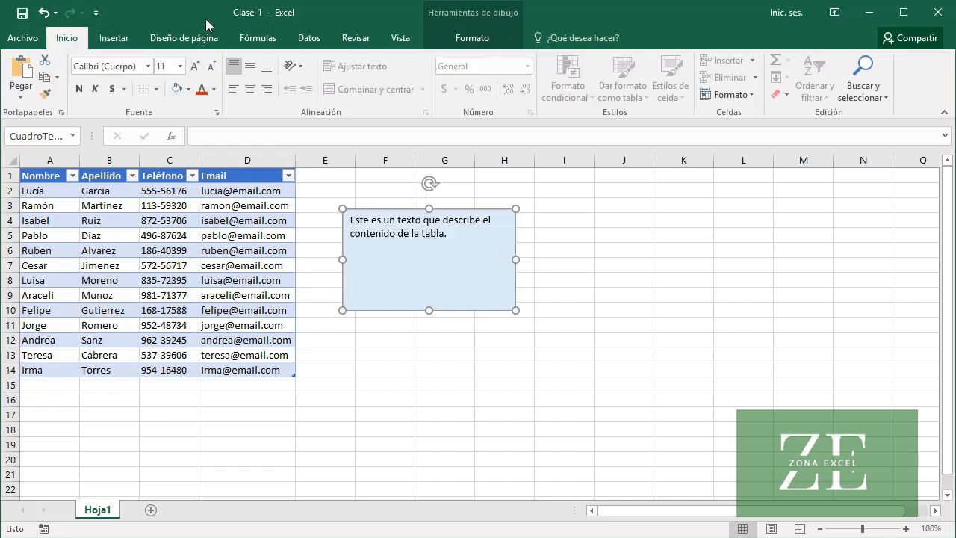
pyautogui.click(194, 67)
pyautogui.click(195, 66)
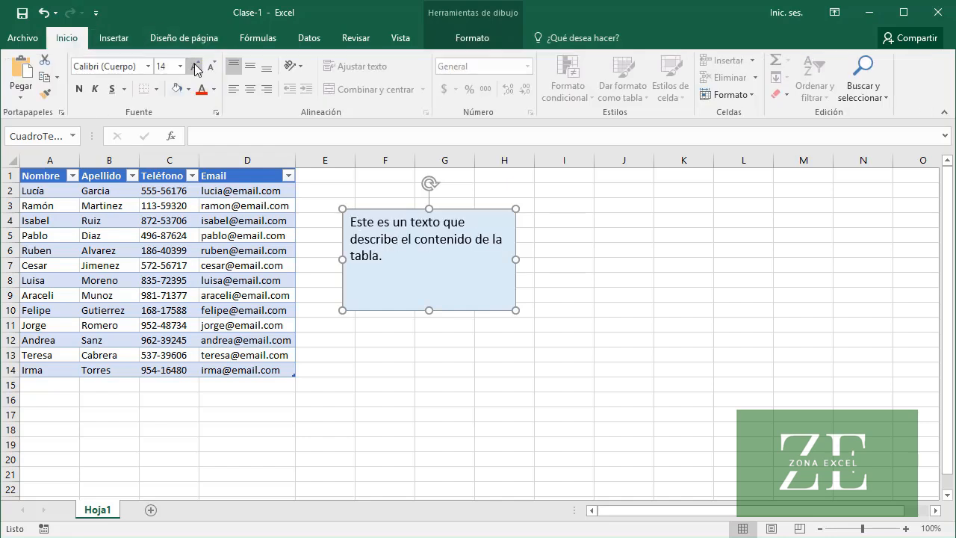
pyautogui.click(195, 67)
pyautogui.click(195, 67)
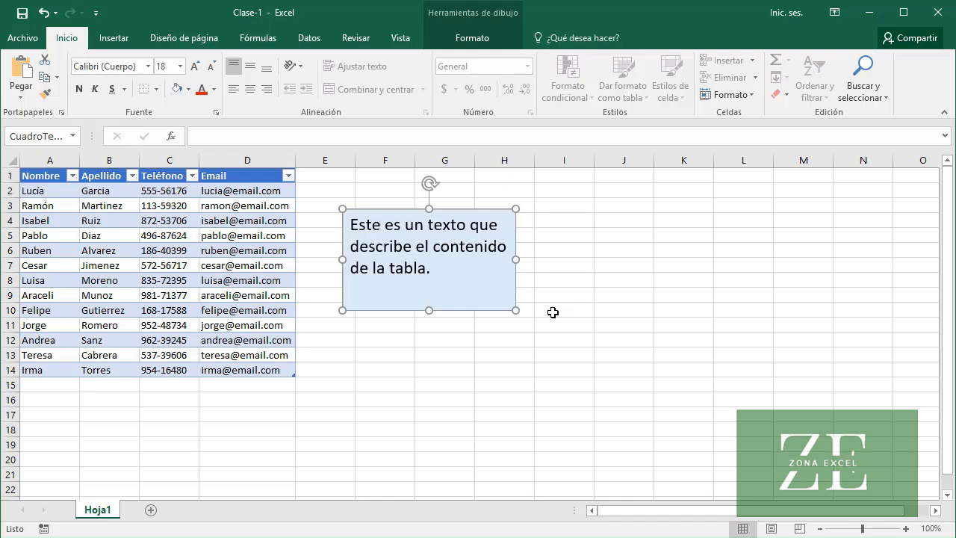
# Enter A, 7 and Excel in cells B17, B18 and B19 below the table
pyautogui.click(121, 415)
pyautogui.write('A')
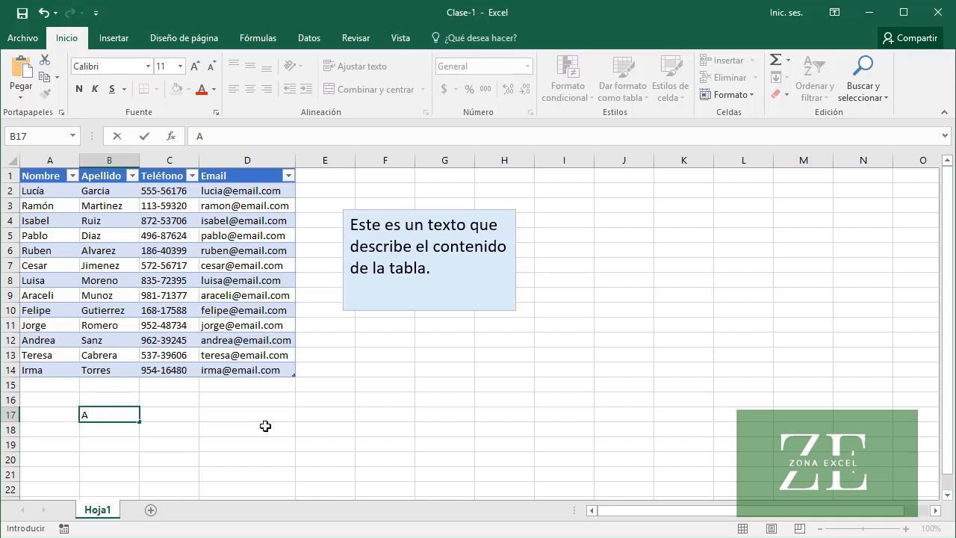
pyautogui.press('Return')
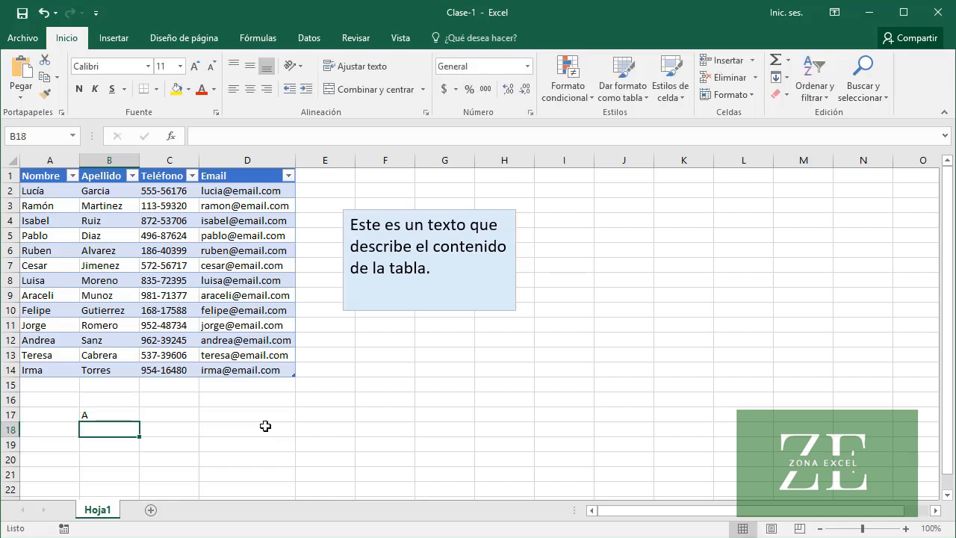
pyautogui.write('7')
pyautogui.press('Return')
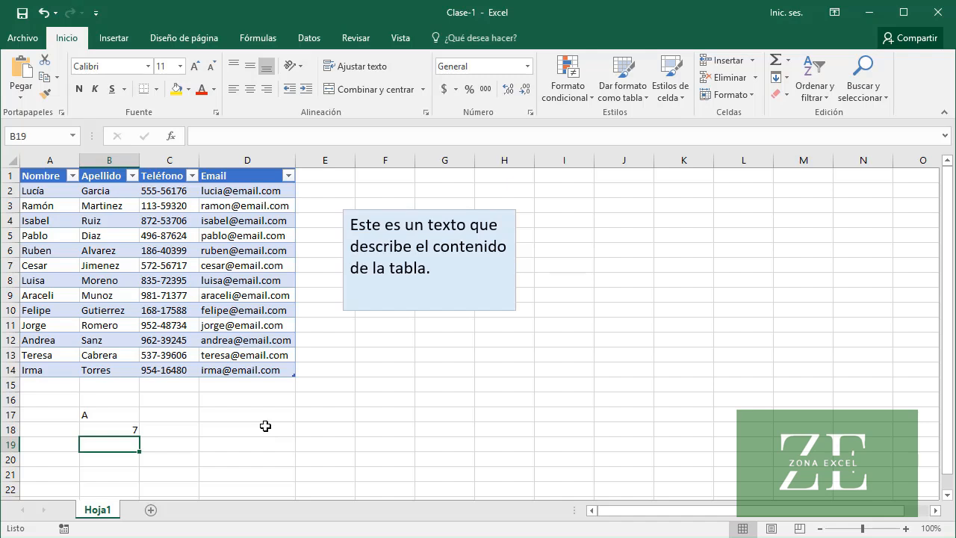
pyautogui.write('Excel')
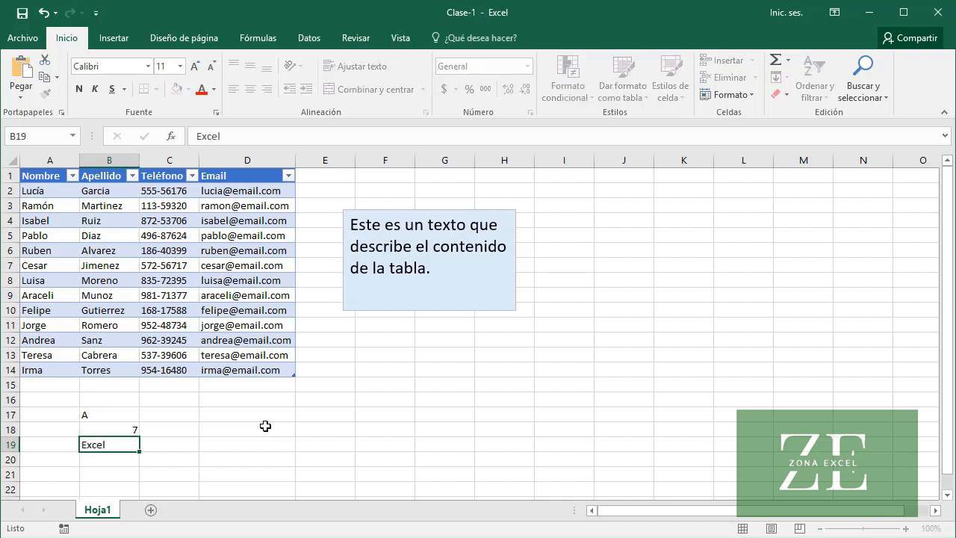
pyautogui.press('Return')
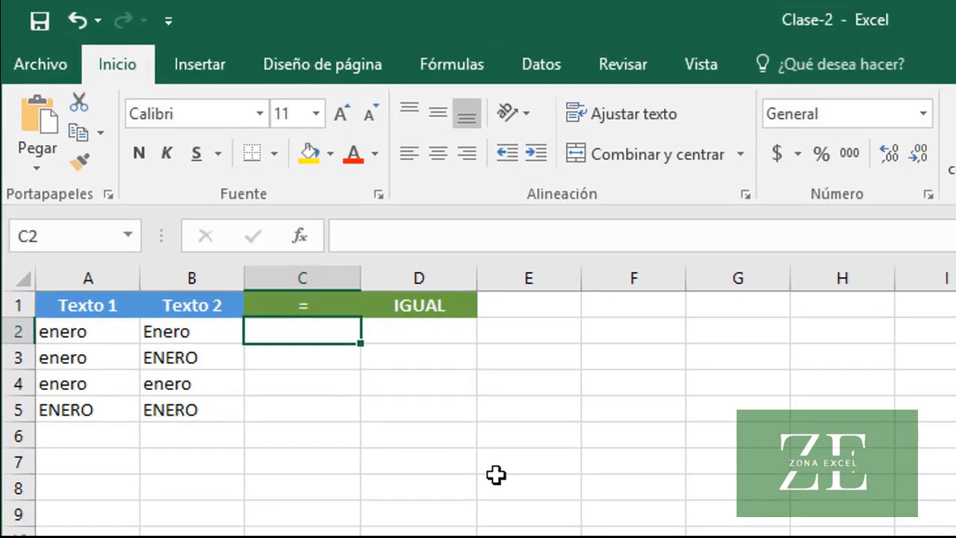
# Compare the two texts of row 2 by entering the formula =A2=B2 in cell C2
pyautogui.click(110, 331)
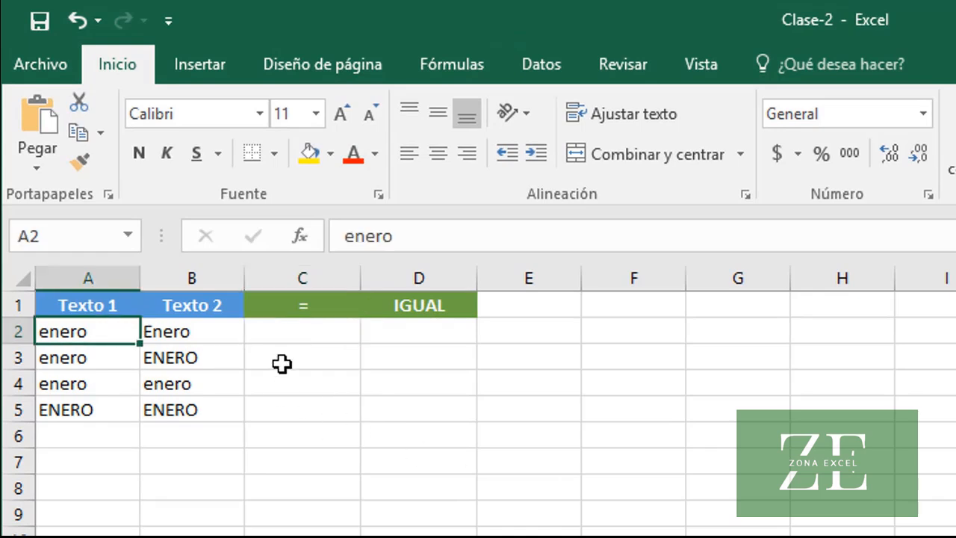
pyautogui.click(213, 333)
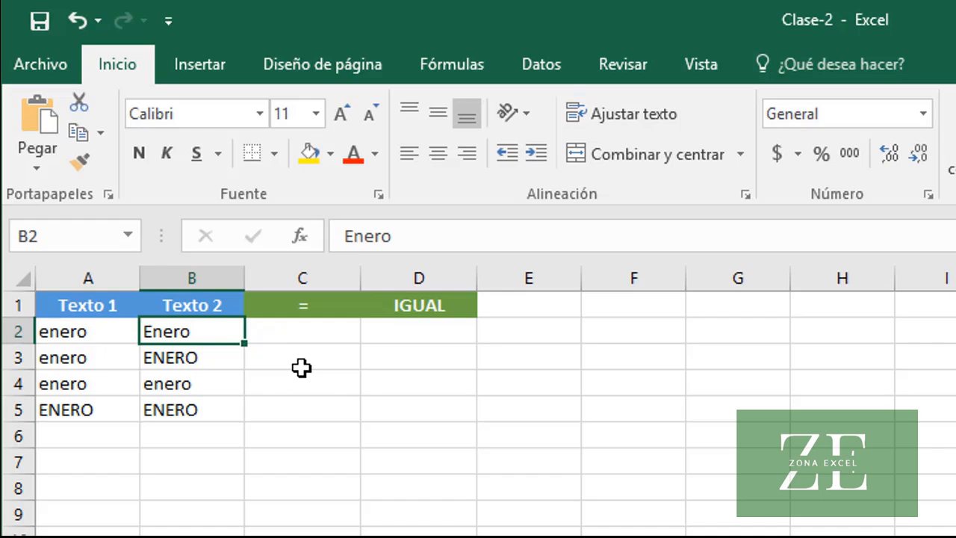
pyautogui.click(312, 335)
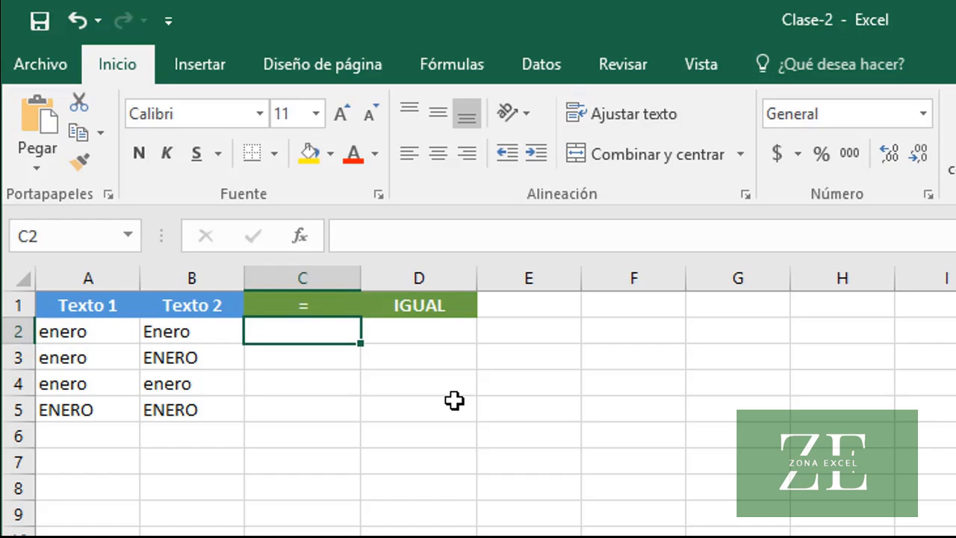
pyautogui.write('=')
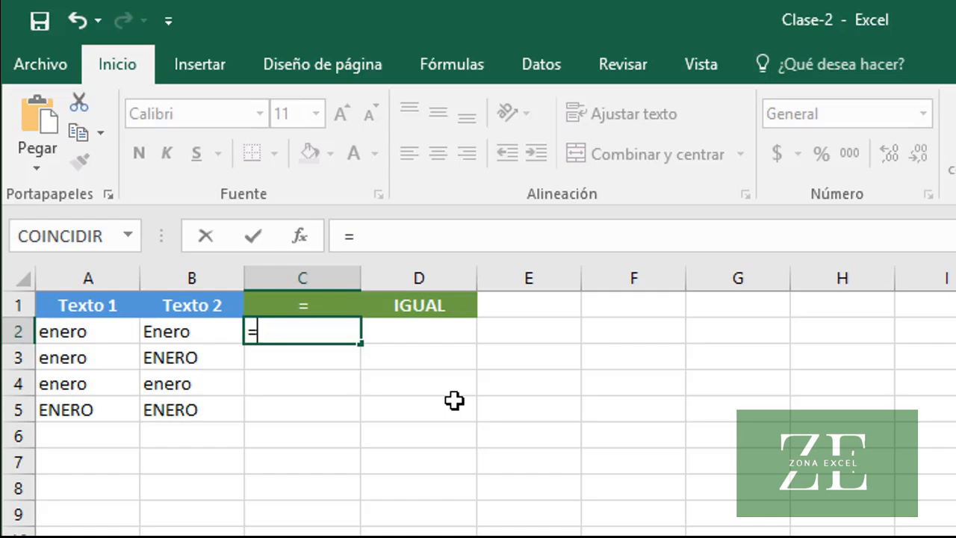
pyautogui.write('A2')
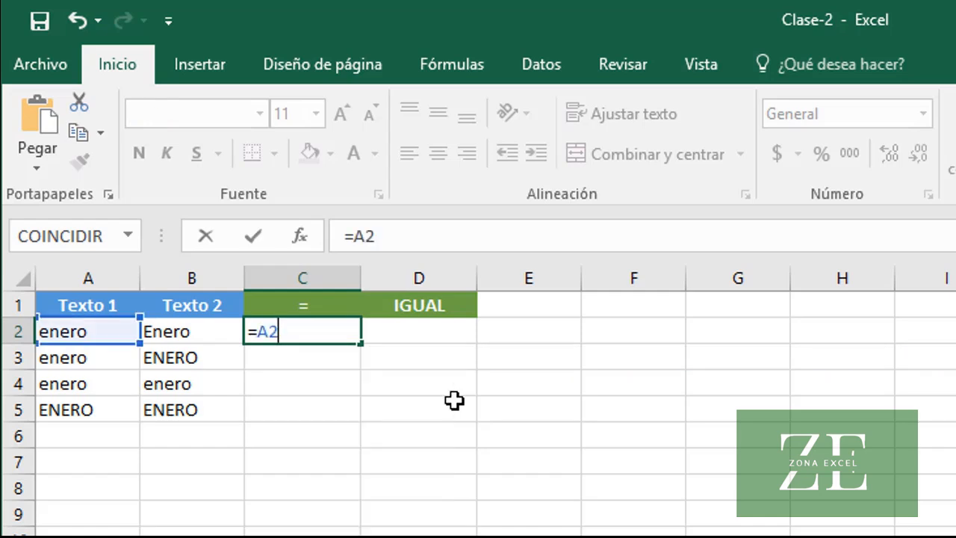
pyautogui.write('=B2')
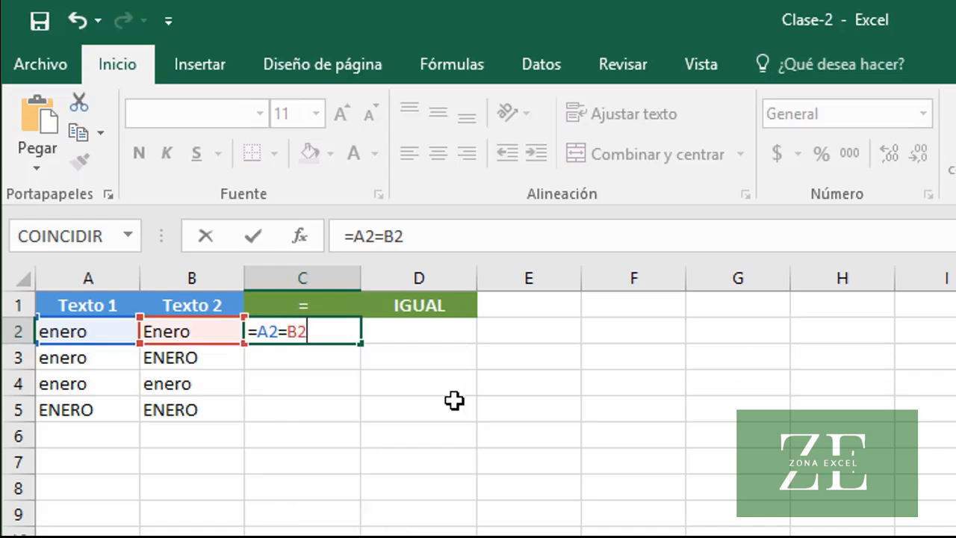
pyautogui.press('Return')
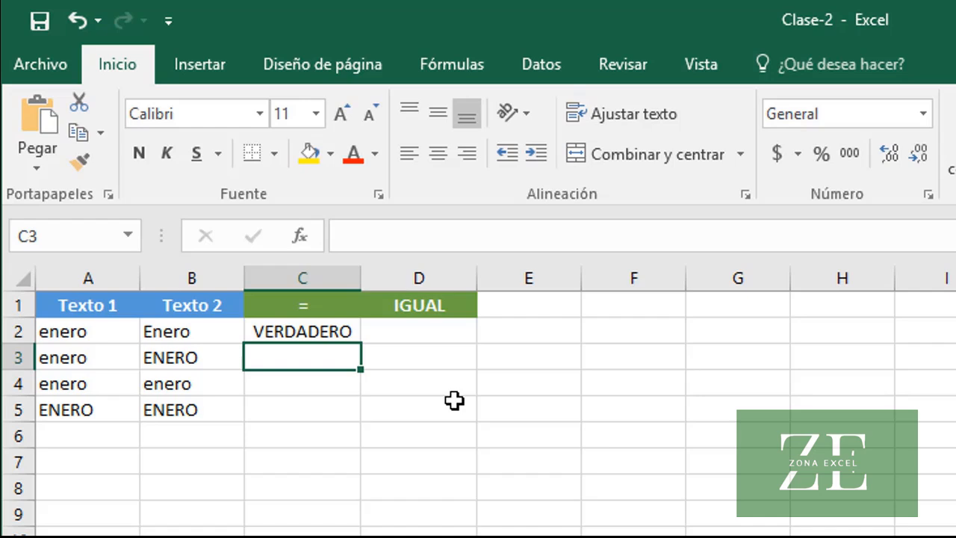
# Compare the two texts of row 3 by entering the formula =A3=B3 in cell C3
pyautogui.click(101, 357)
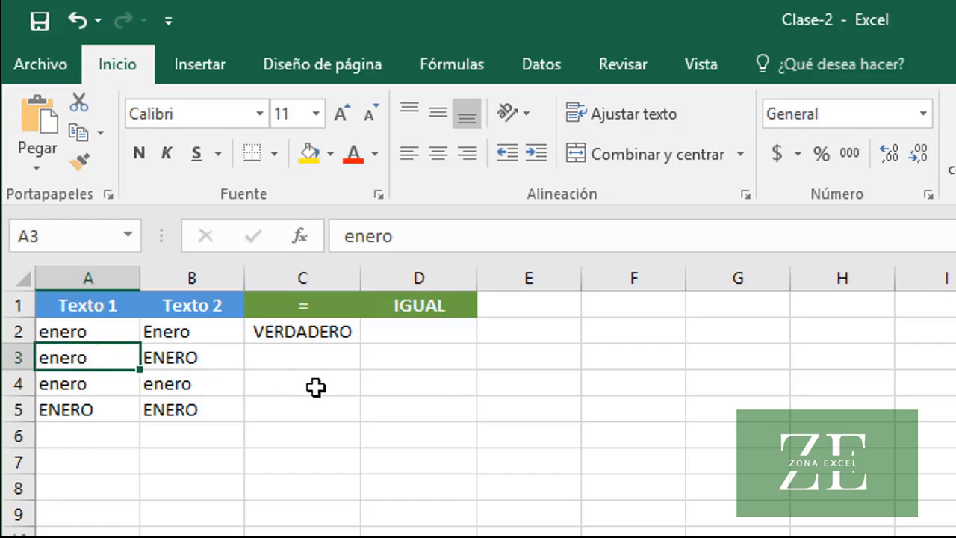
pyautogui.click(224, 357)
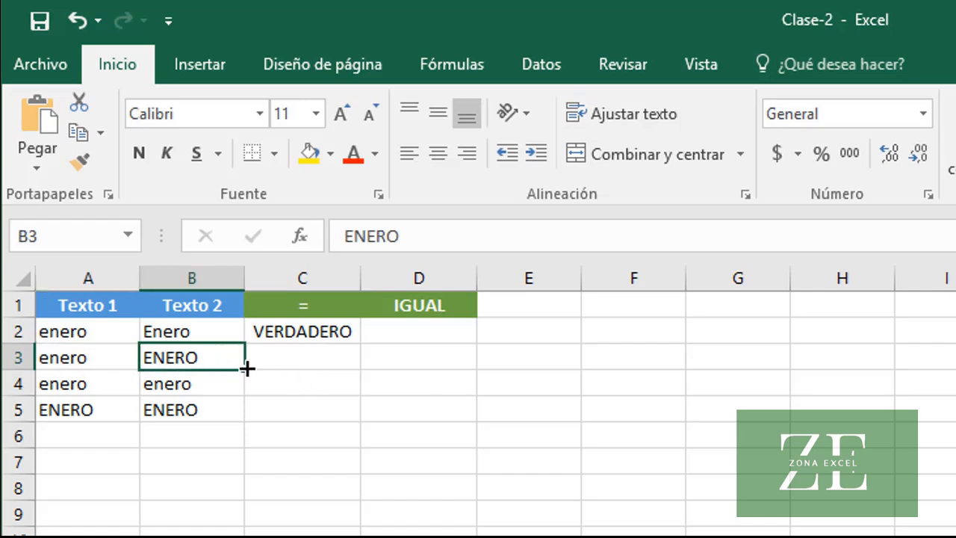
pyautogui.click(336, 359)
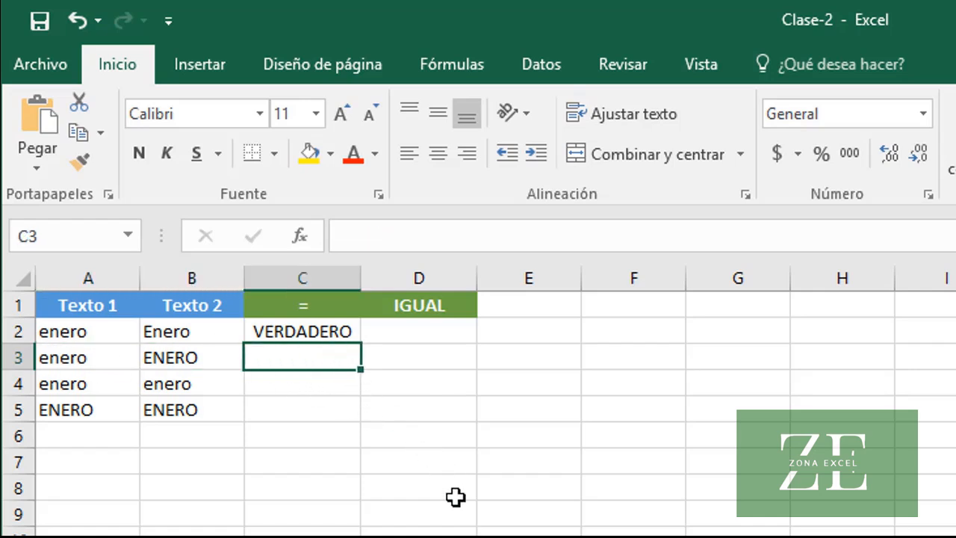
pyautogui.write('=')
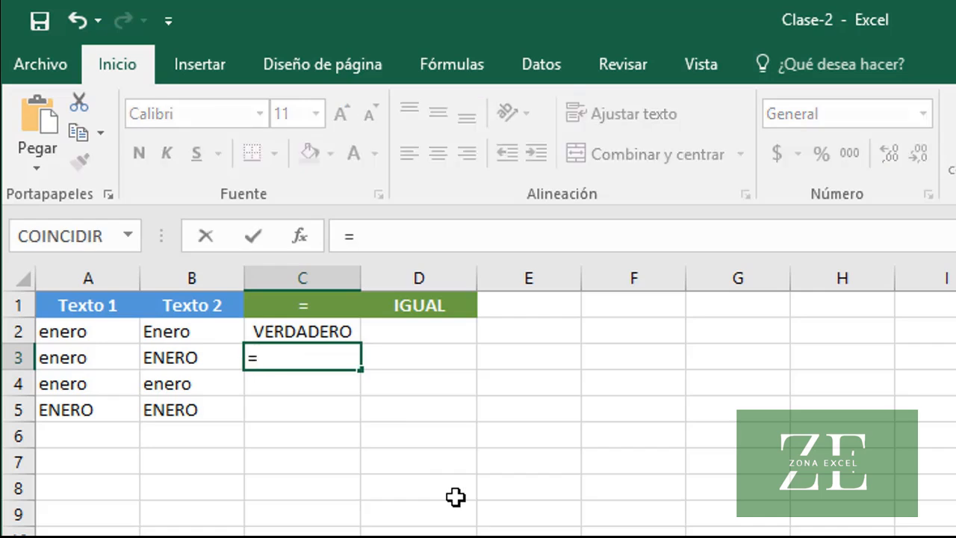
pyautogui.write('A3')
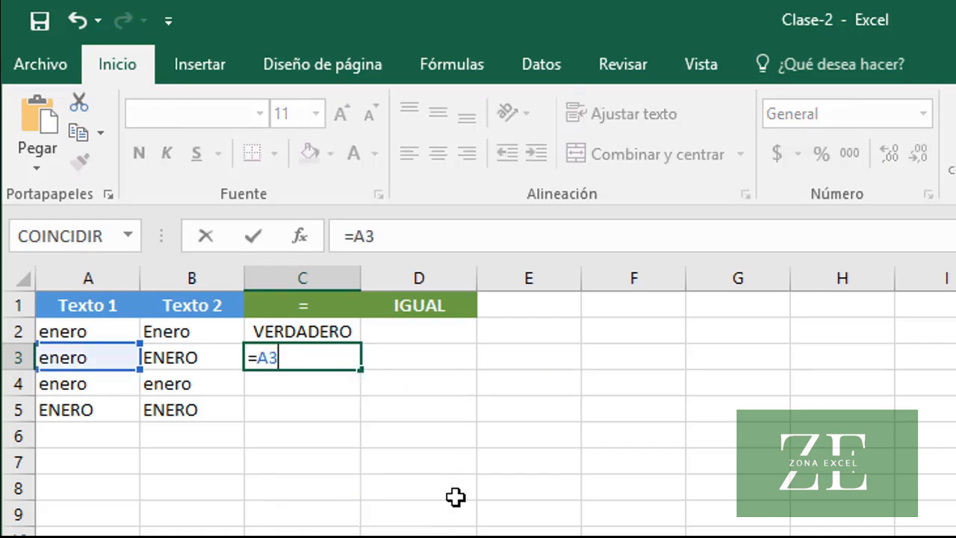
pyautogui.write('=B3')
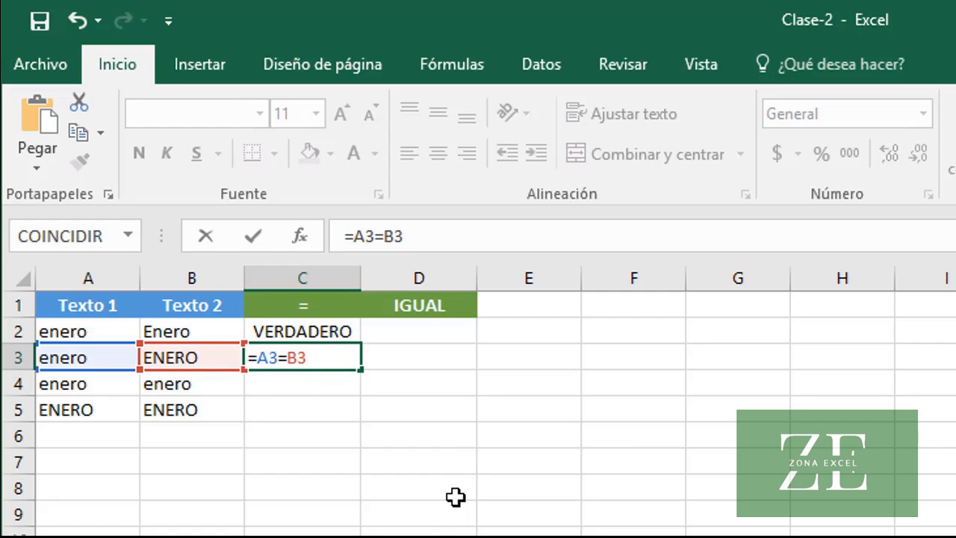
pyautogui.press('Return')
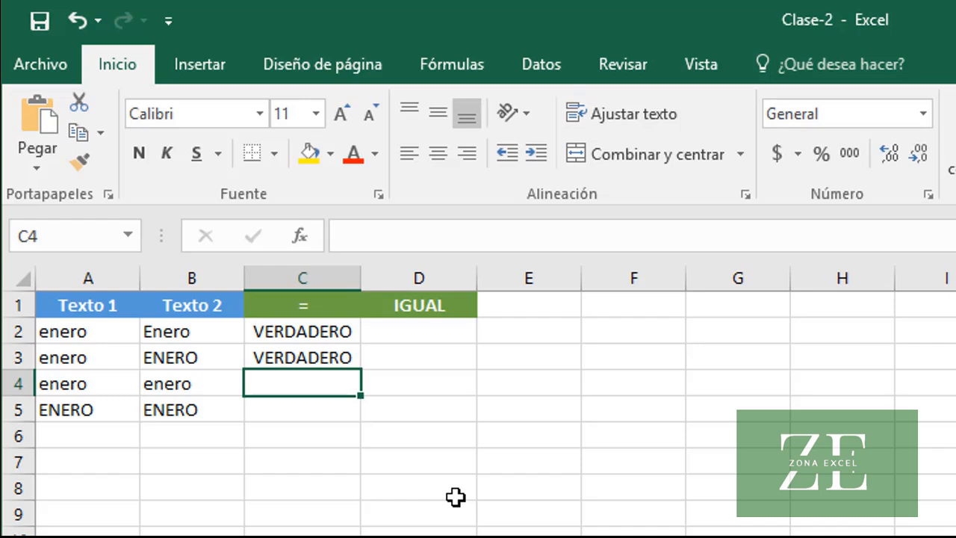
# Fill the comparison formula from C3 down to C5 and check the copied formula in C5
pyautogui.click(340, 355)
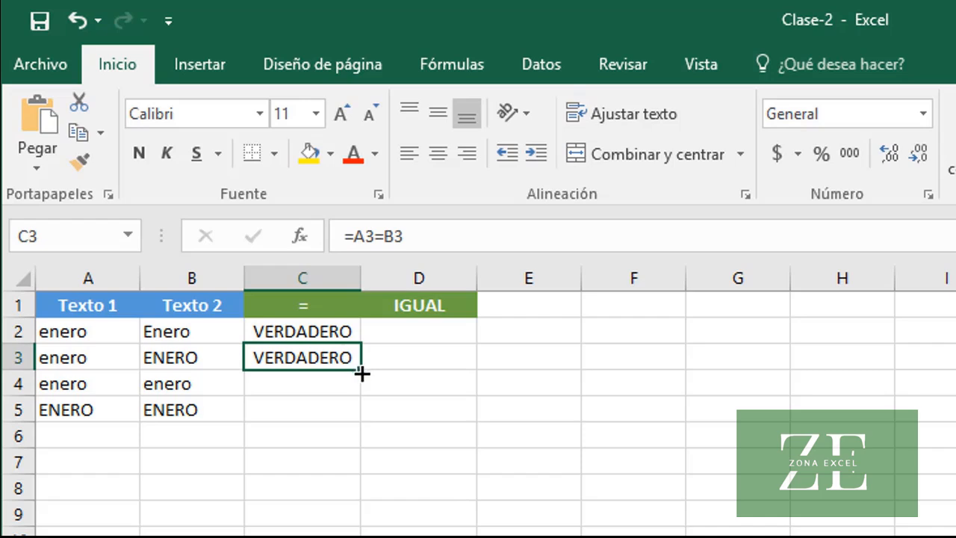
pyautogui.moveTo(361, 373); pyautogui.dragTo(365, 416)
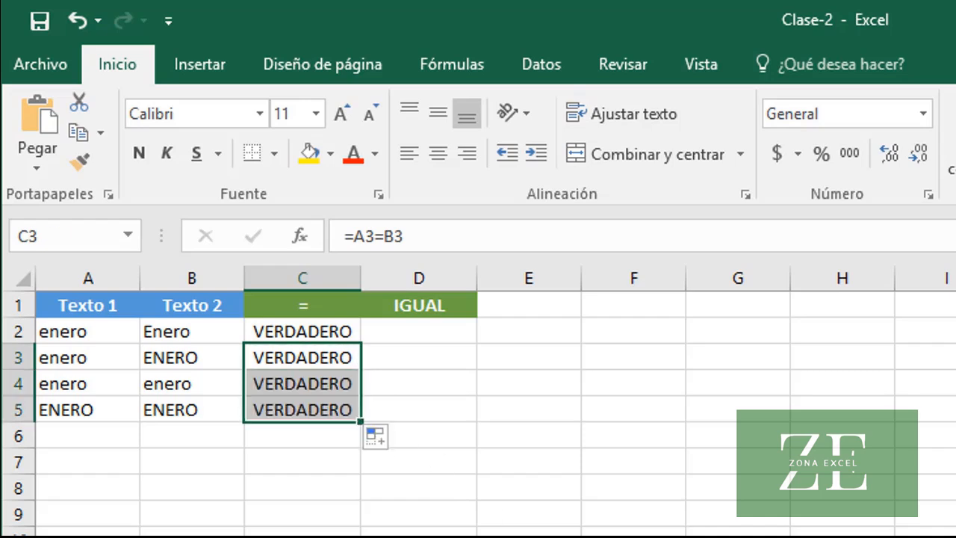
pyautogui.click(324, 406)
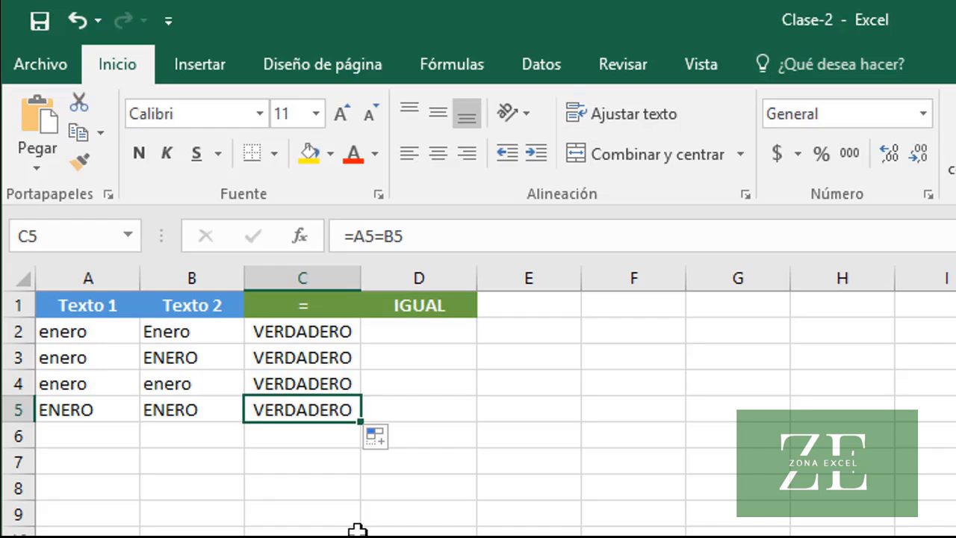
# Compare the two texts of row 2 case-sensitively by entering the formula =IGUAL(A2,B2) in cell D2
pyautogui.click(396, 334)
pyautogui.write('=')
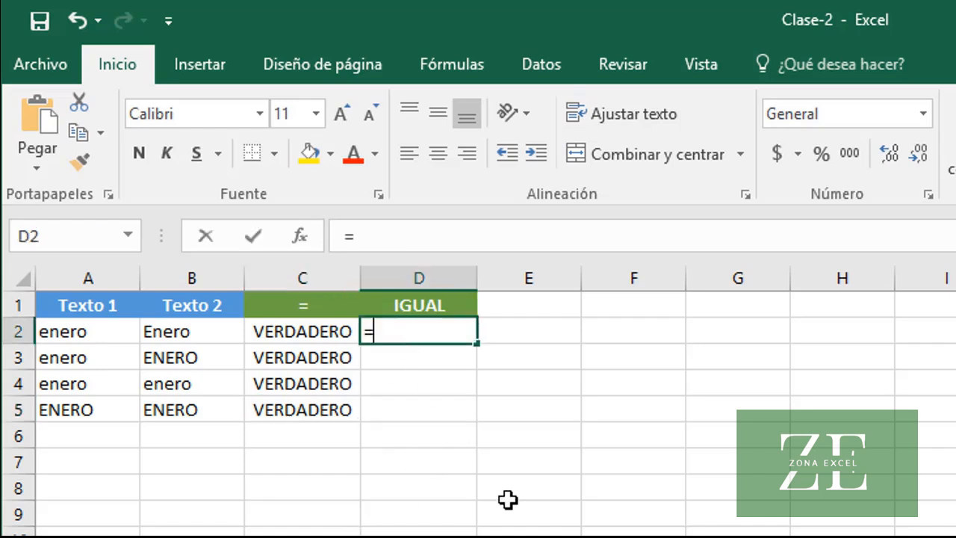
pyautogui.write('IGUAL(')
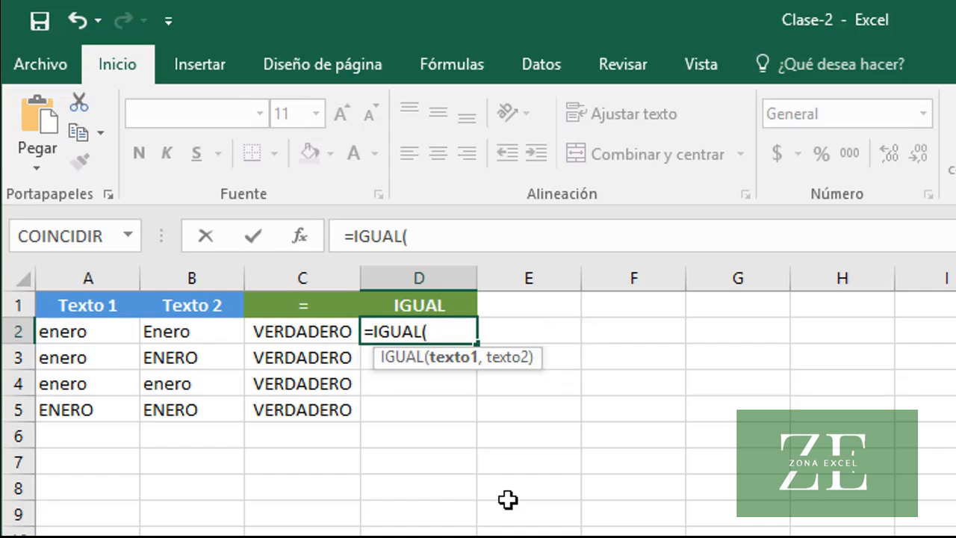
pyautogui.write('A2')
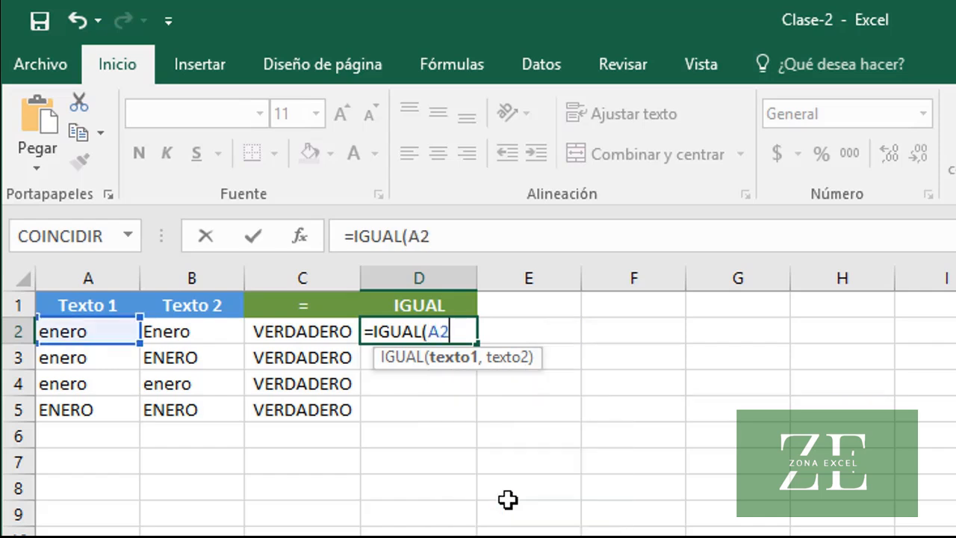
pyautogui.write(',B2')
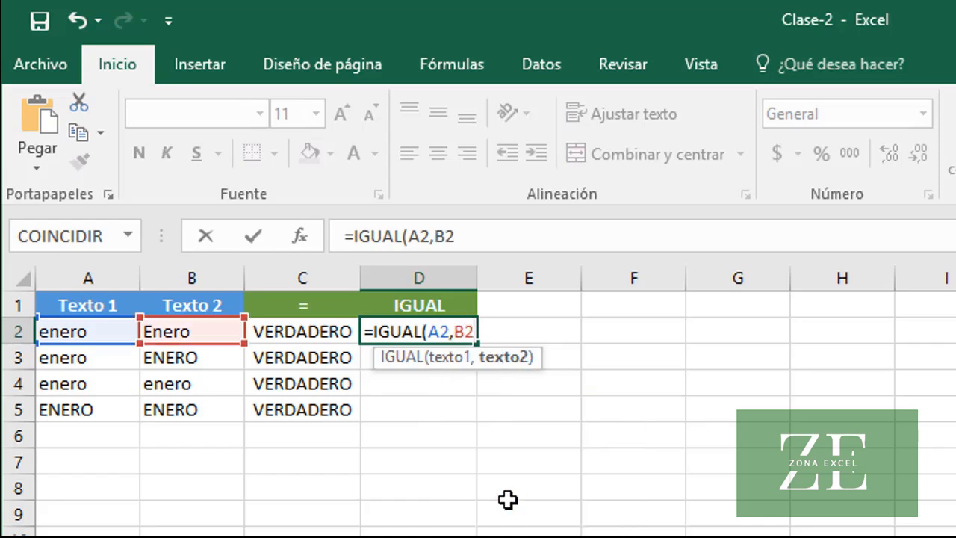
pyautogui.write(')')
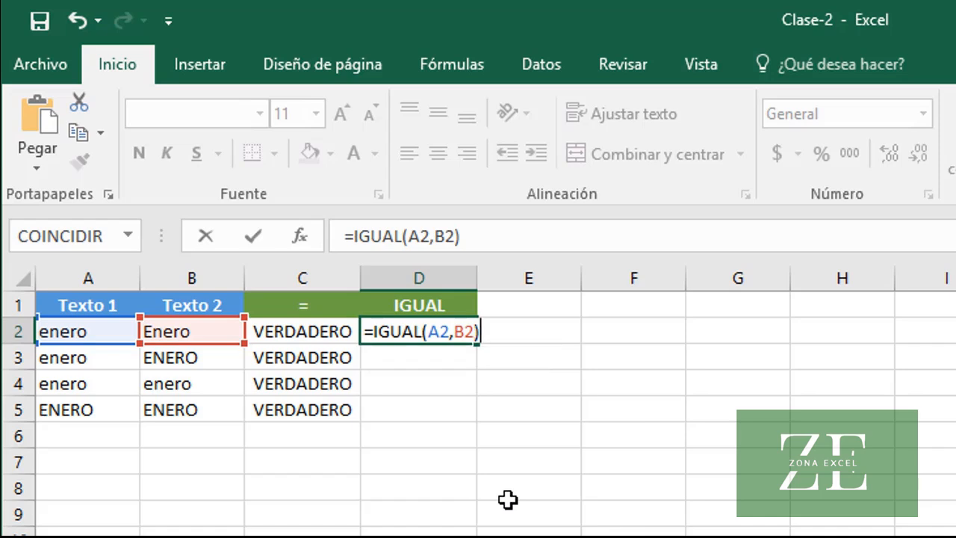
pyautogui.press('Return')
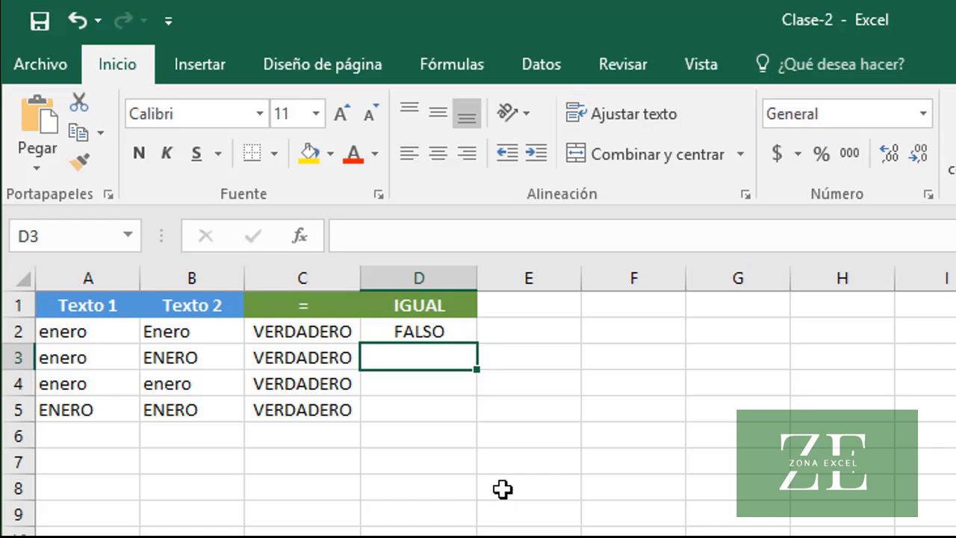
# Fill the IGUAL formula from D2 down to D5 and check the copied formulas in D4 and D5
pyautogui.click(427, 331)
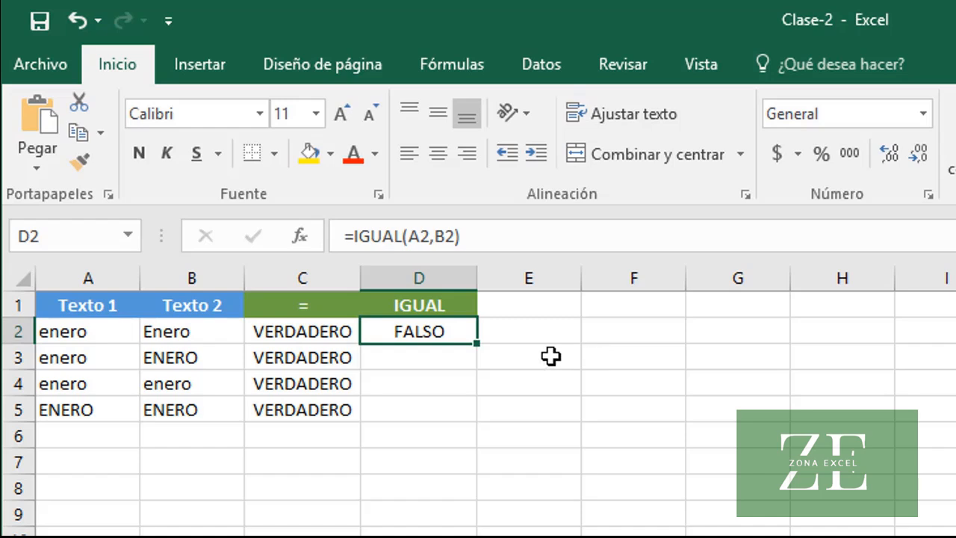
pyautogui.moveTo(478, 351); pyautogui.dragTo(480, 418)
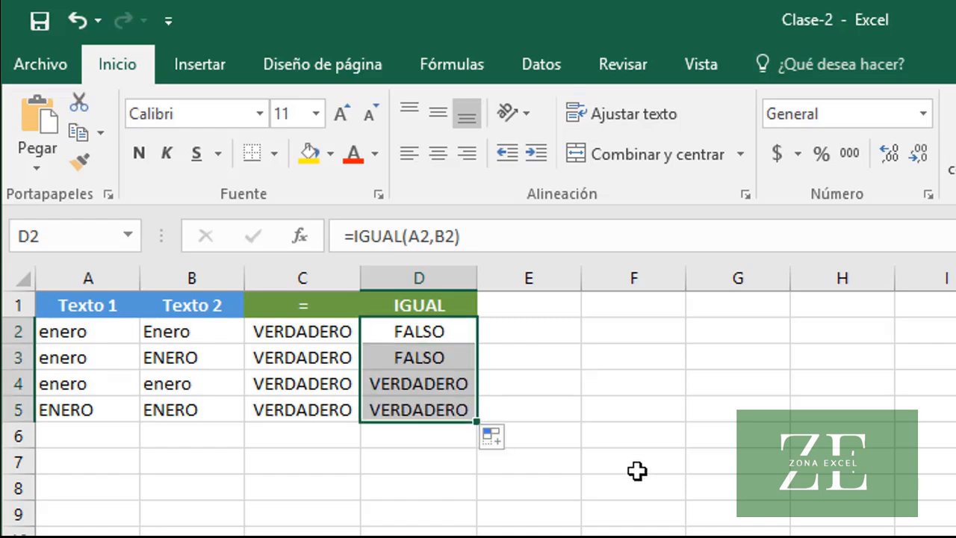
pyautogui.click(433, 394)
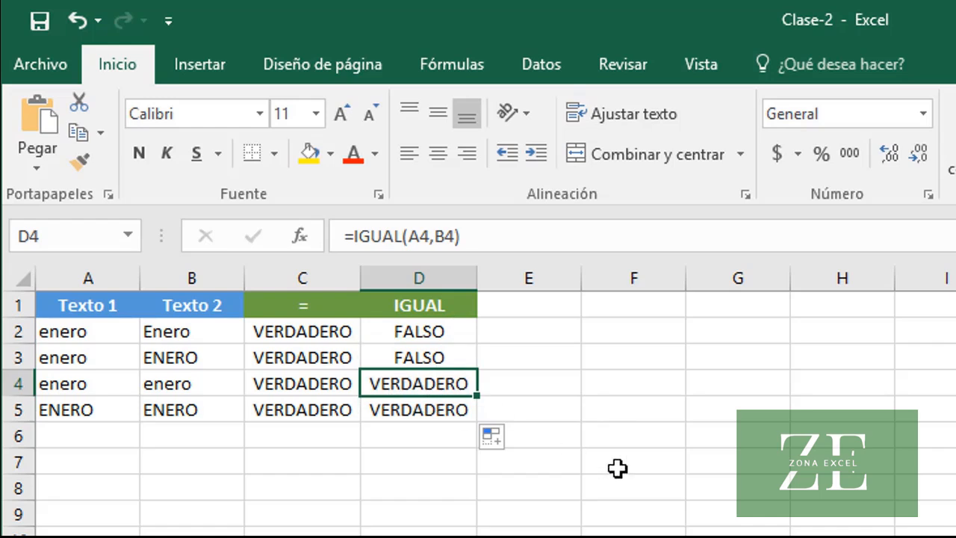
pyautogui.click(421, 412)
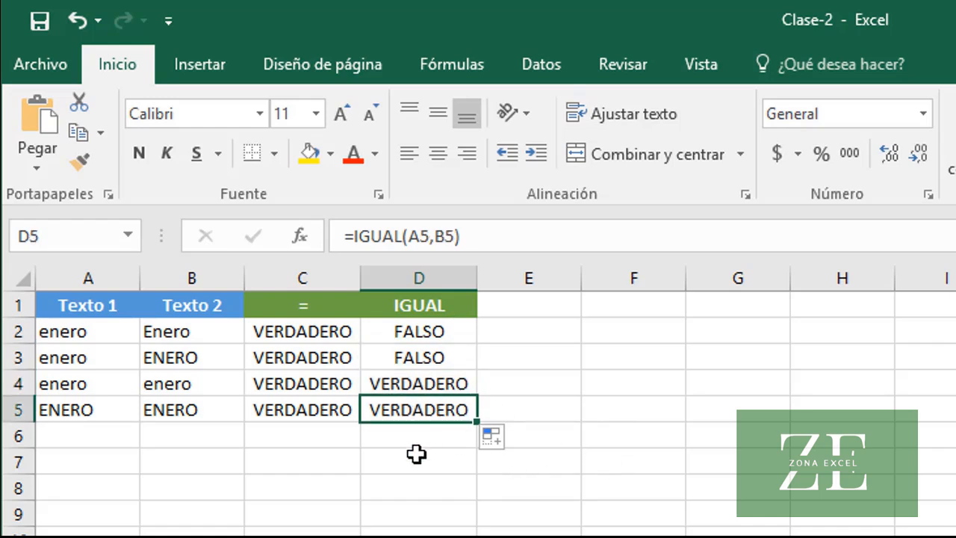
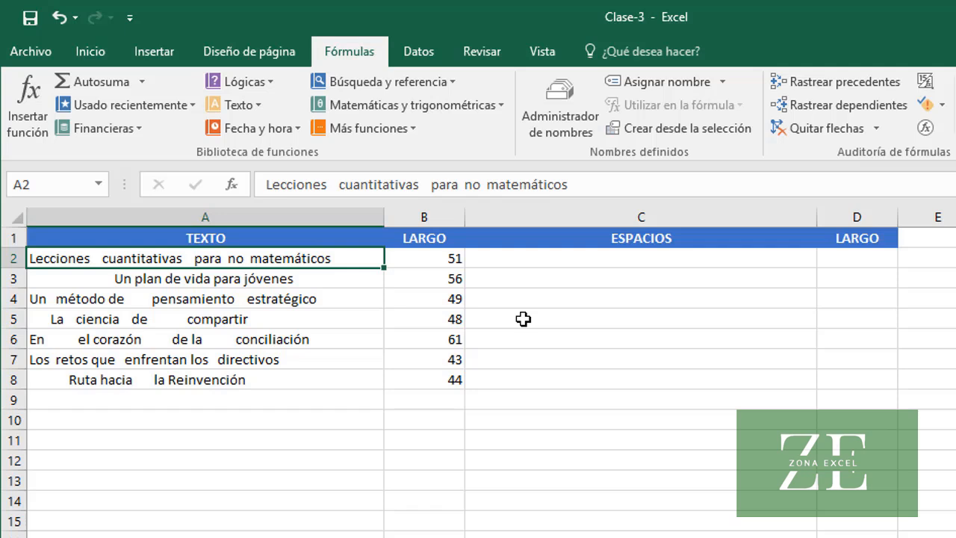
# Strip the extra spaces from the text in A2 by entering the formula =ESPACIOS(A2) in cell C2
pyautogui.click(263, 278)
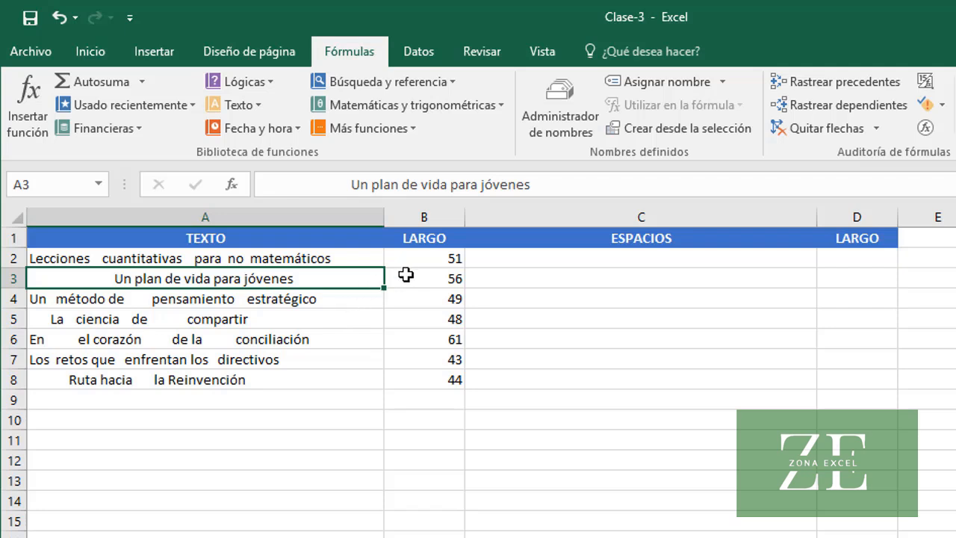
pyautogui.click(426, 258)
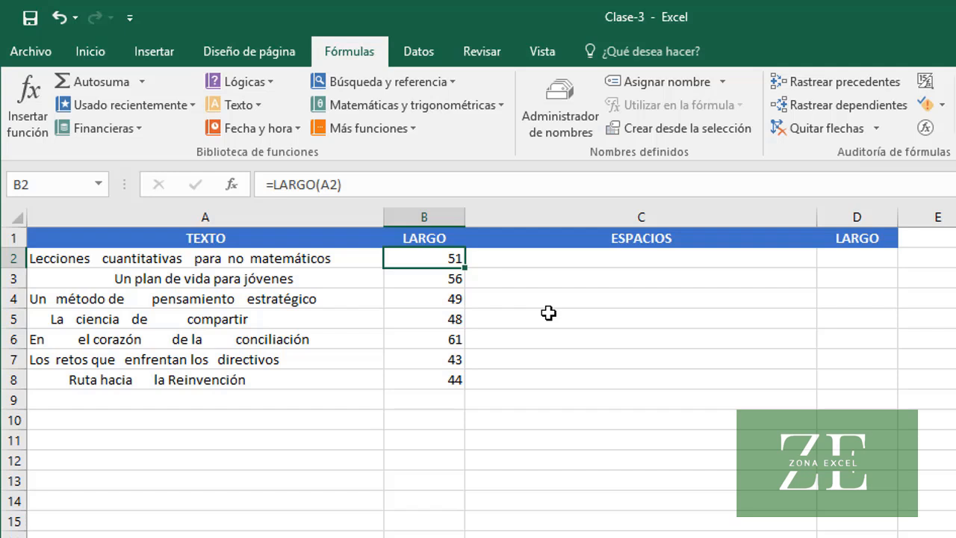
pyautogui.click(564, 258)
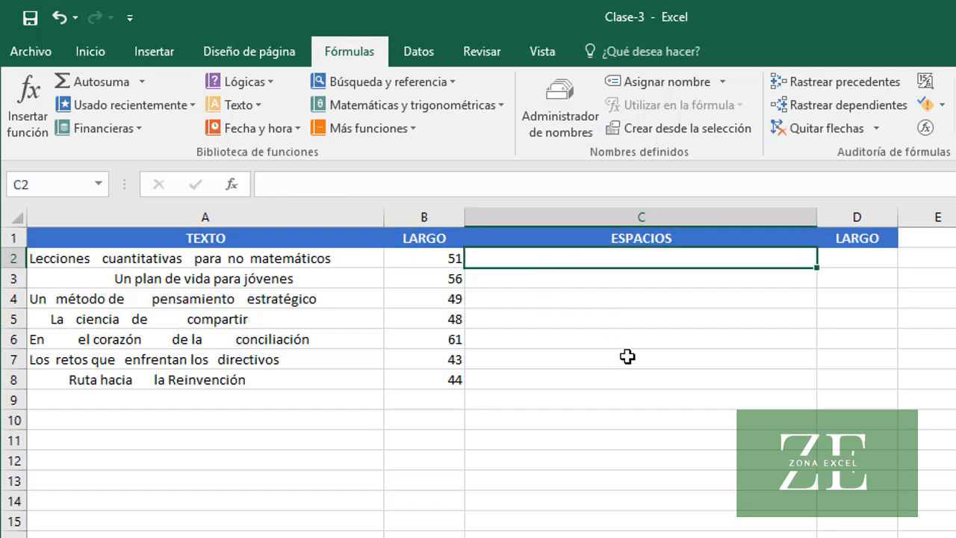
pyautogui.write('=')
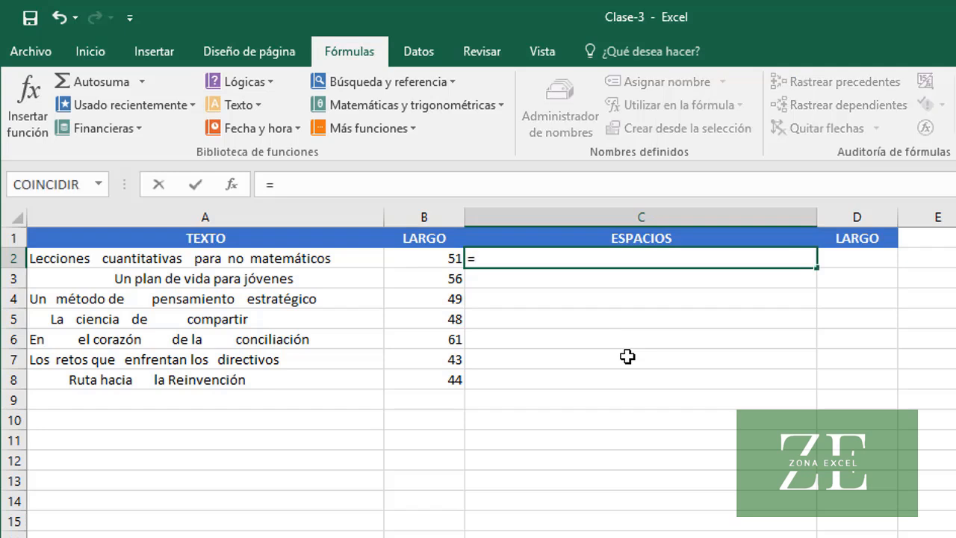
pyautogui.write('ESPACIOS(')
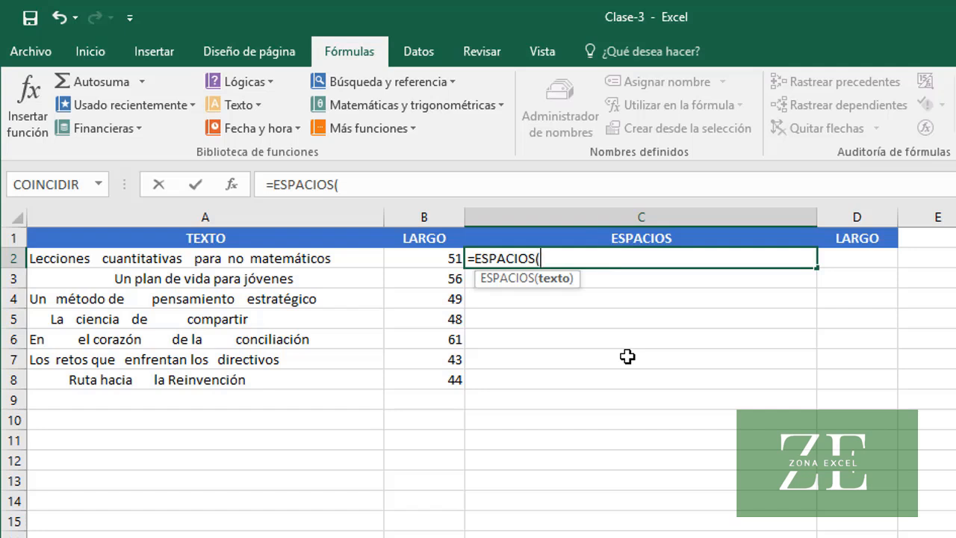
pyautogui.write('A2)')
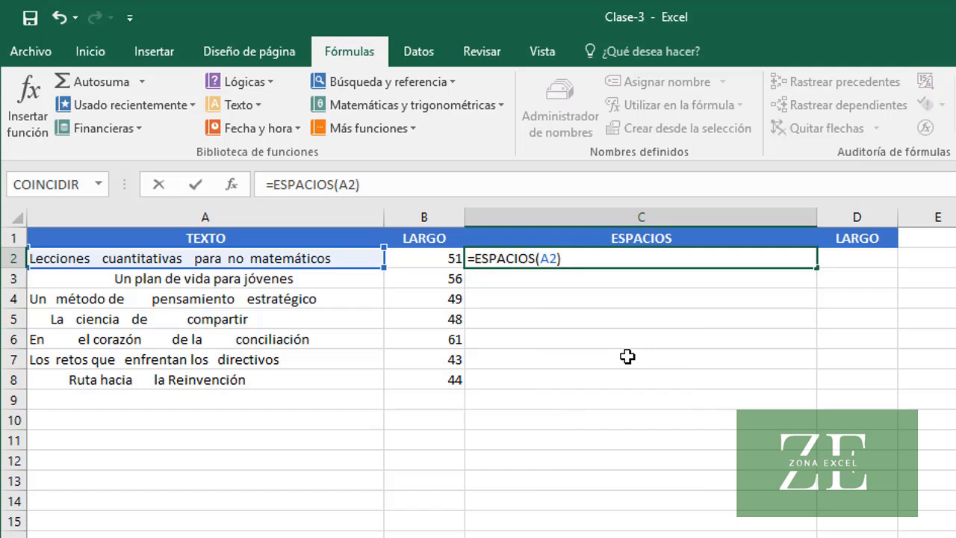
pyautogui.press('Return')
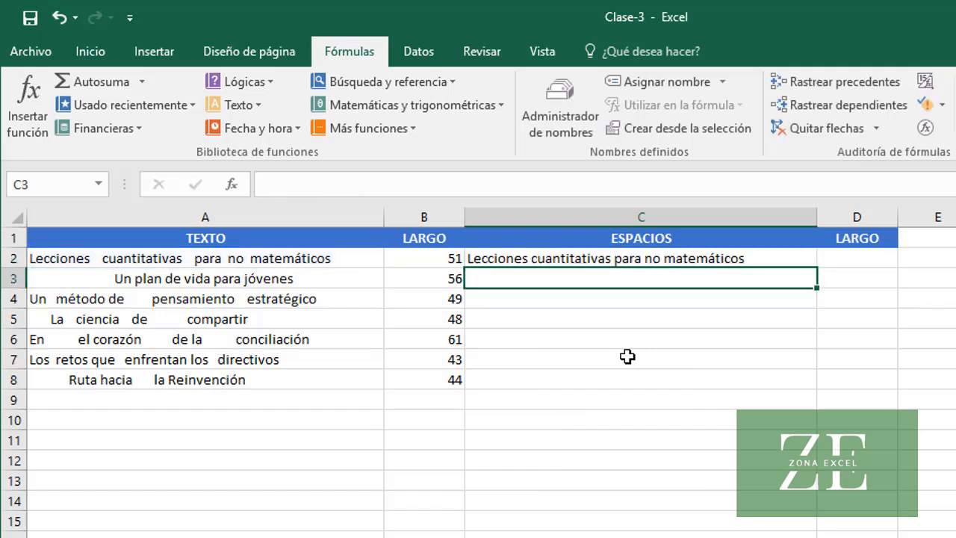
pyautogui.click(631, 259)
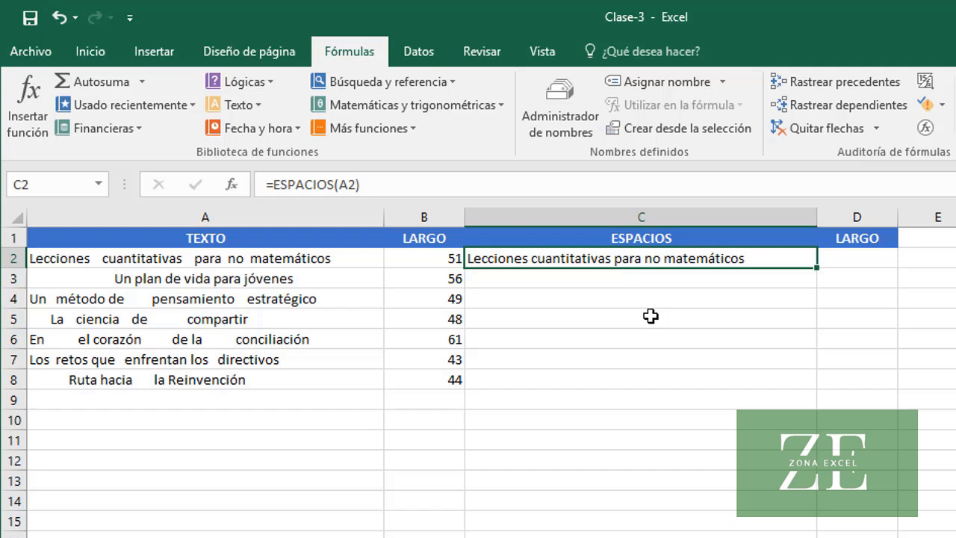
# Count the characters of the cleaned text by entering =LARGO(C2) in cell D2, and compare it with the original length in B2
pyautogui.click(849, 261)
pyautogui.write('=')
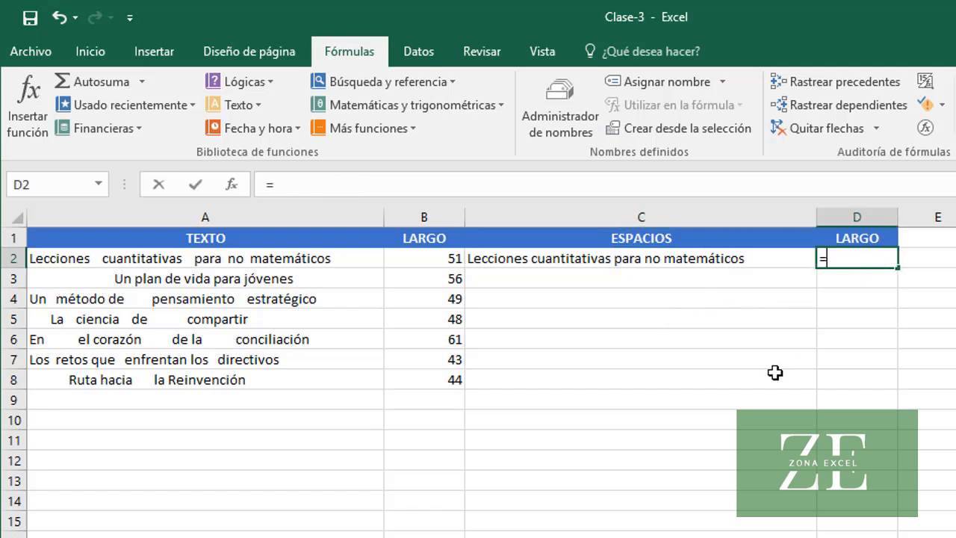
pyautogui.write('LARGO')
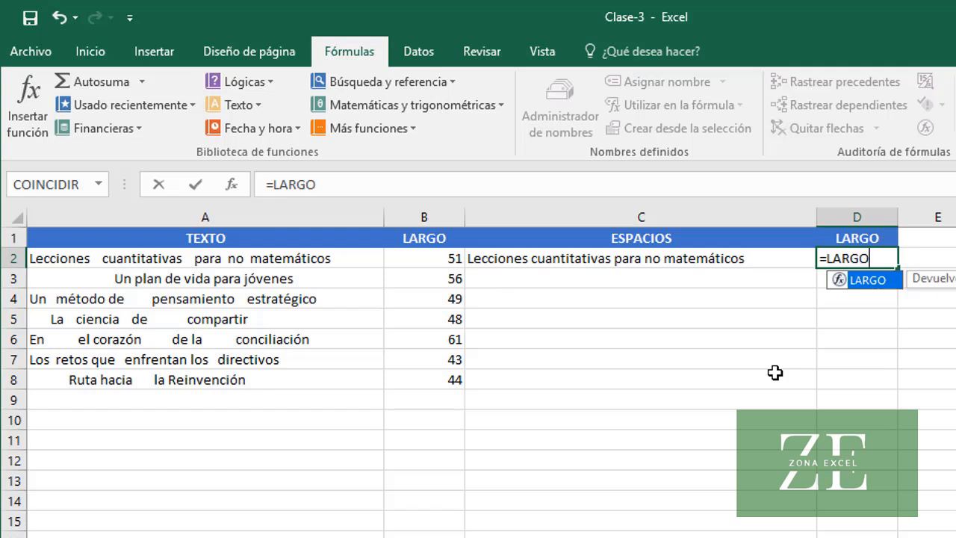
pyautogui.write('(C')
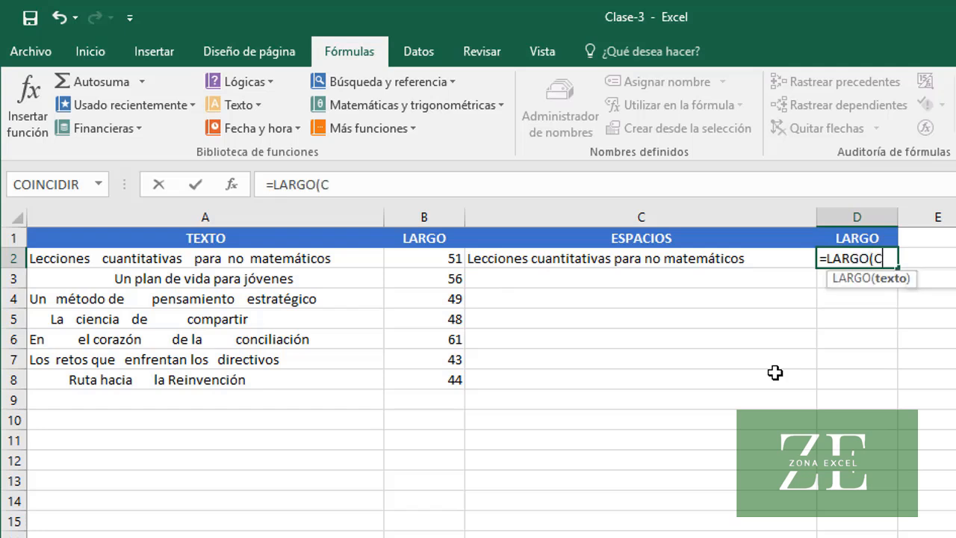
pyautogui.write('2)')
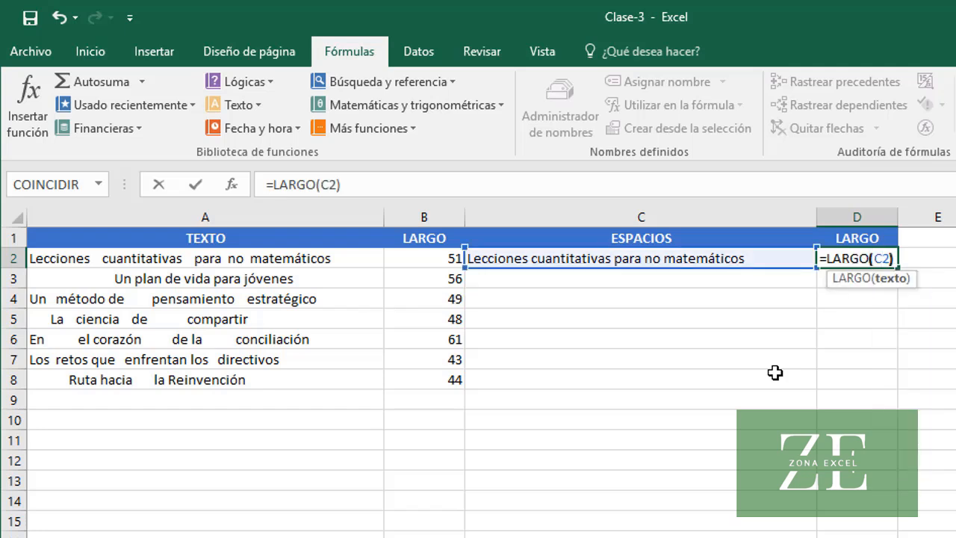
pyautogui.press('Return')
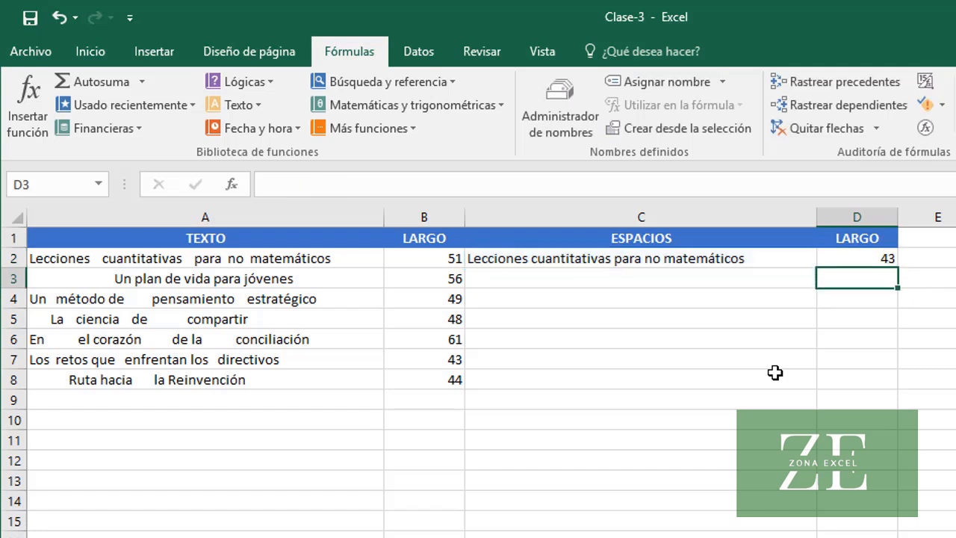
pyautogui.click(848, 258)
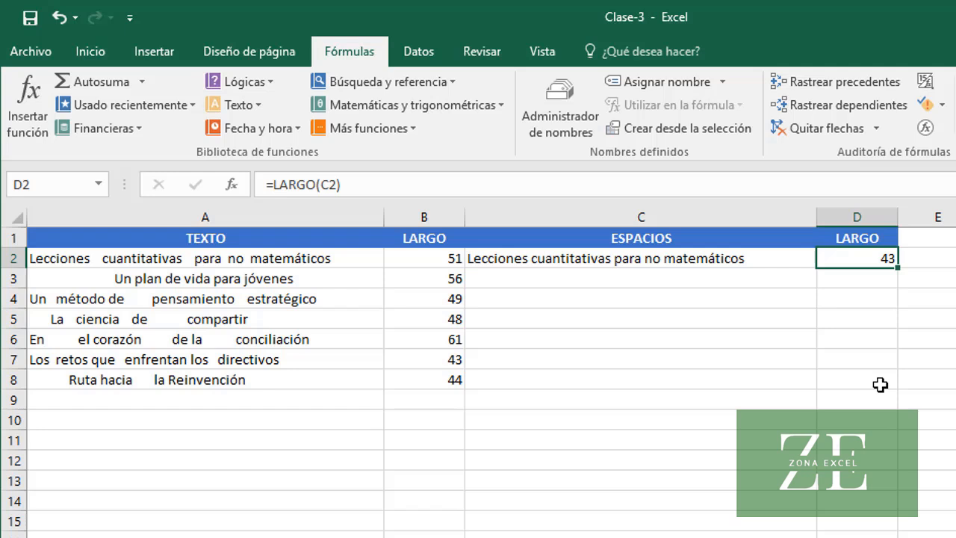
pyautogui.click(452, 257)
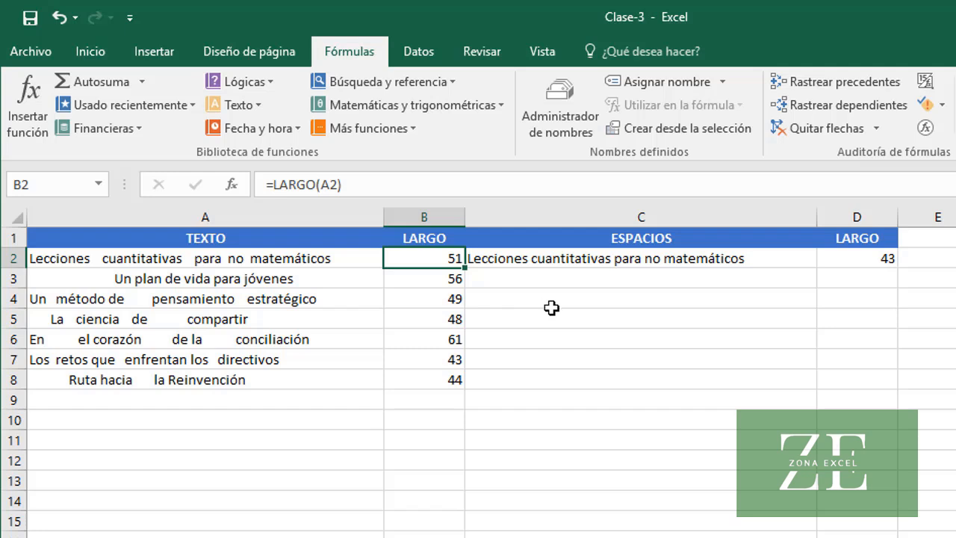
# Fill the ESPACIOS formula from C2 down to C8 and check the copied formulas in C3 and C5
pyautogui.click(582, 264)
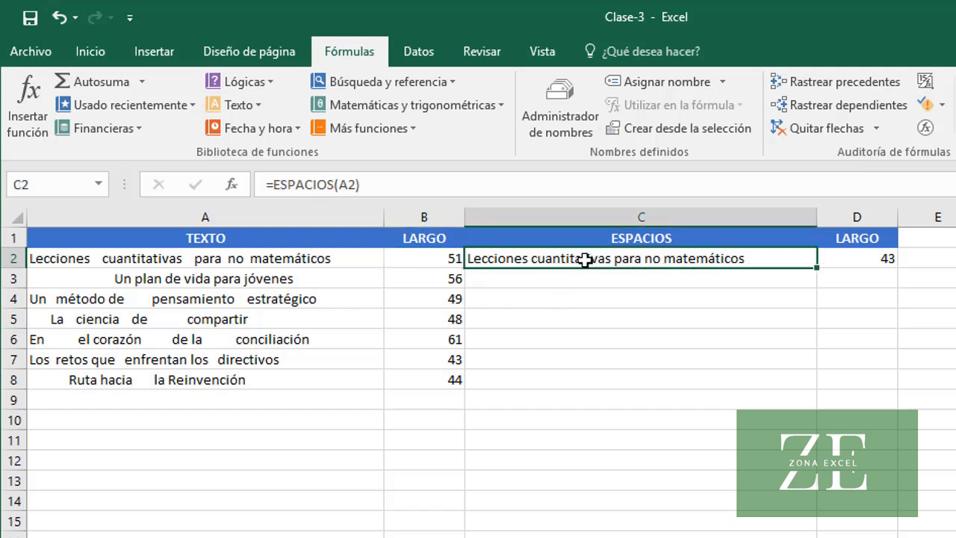
pyautogui.doubleClick(817, 266)
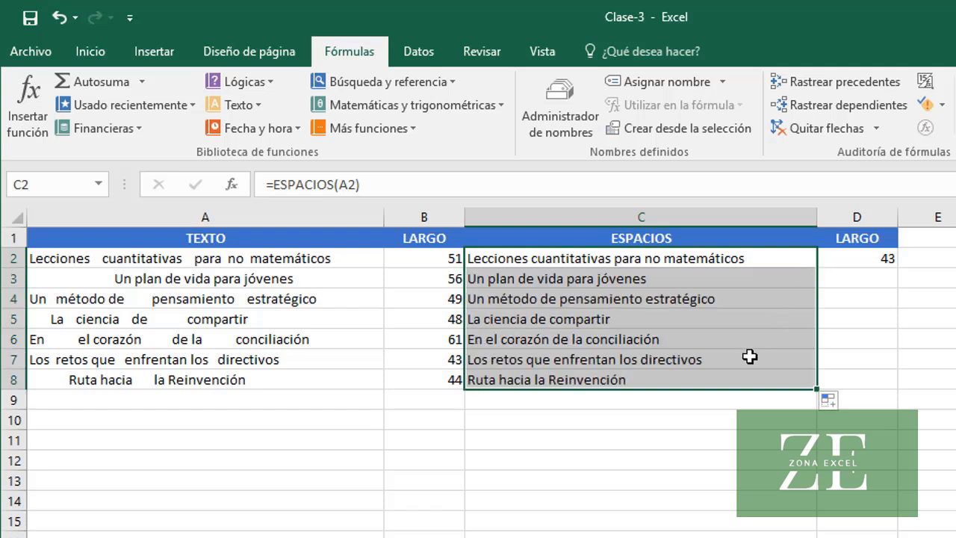
pyautogui.click(733, 277)
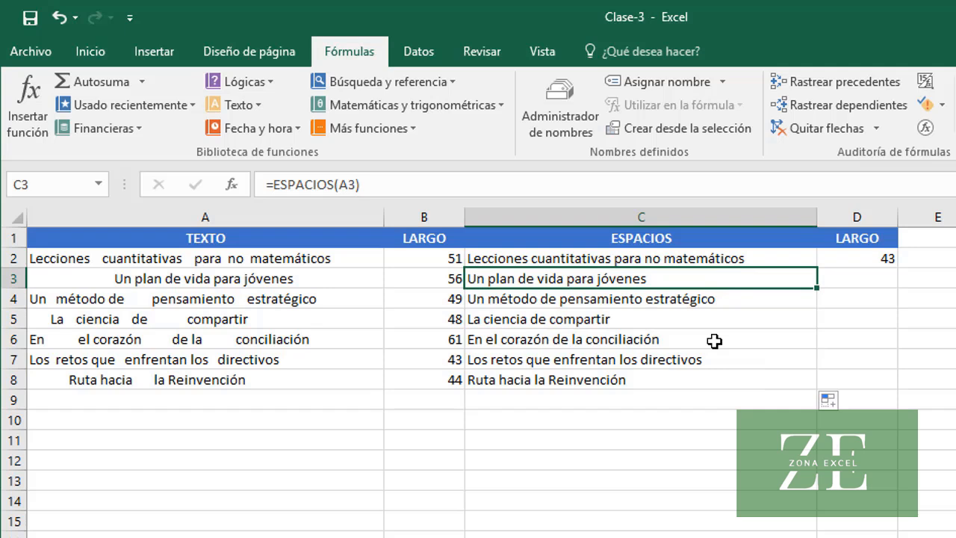
pyautogui.click(590, 323)
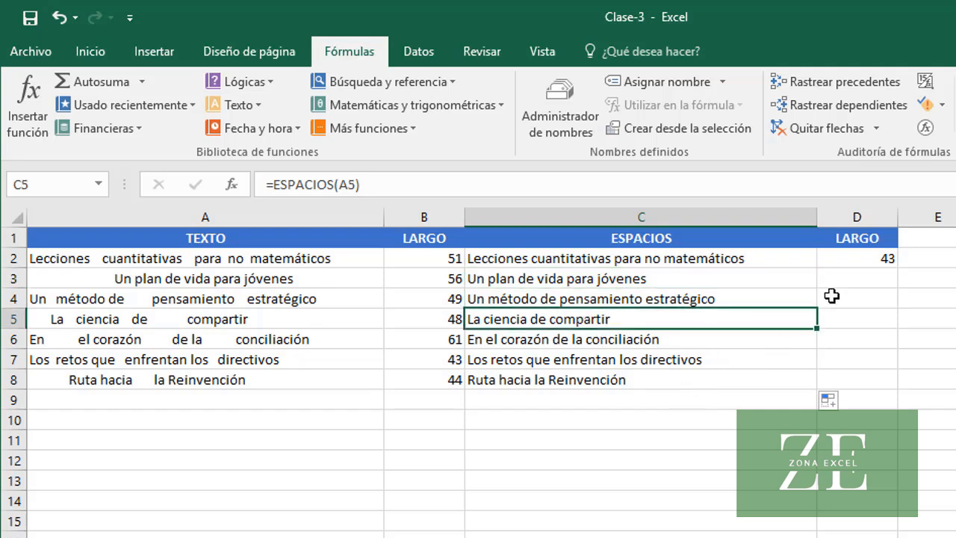
# Fill the LARGO formula from D2 down to D8 and check the copied formulas in D3 through D6
pyautogui.click(852, 260)
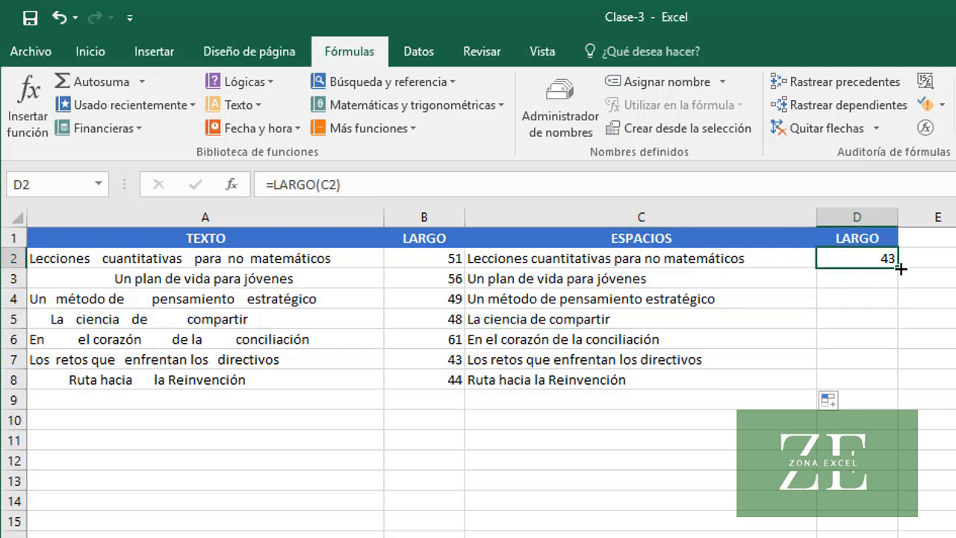
pyautogui.doubleClick(898, 268)
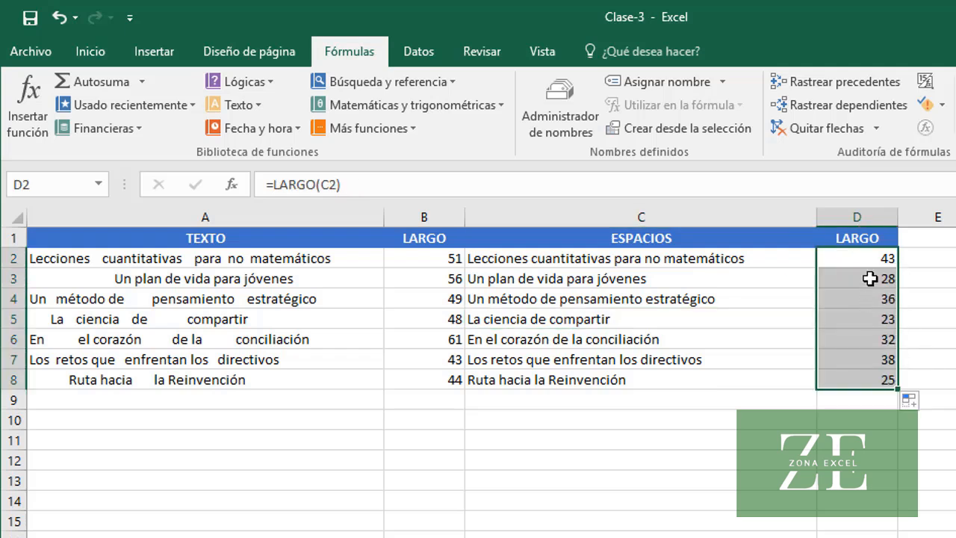
pyautogui.click(871, 279)
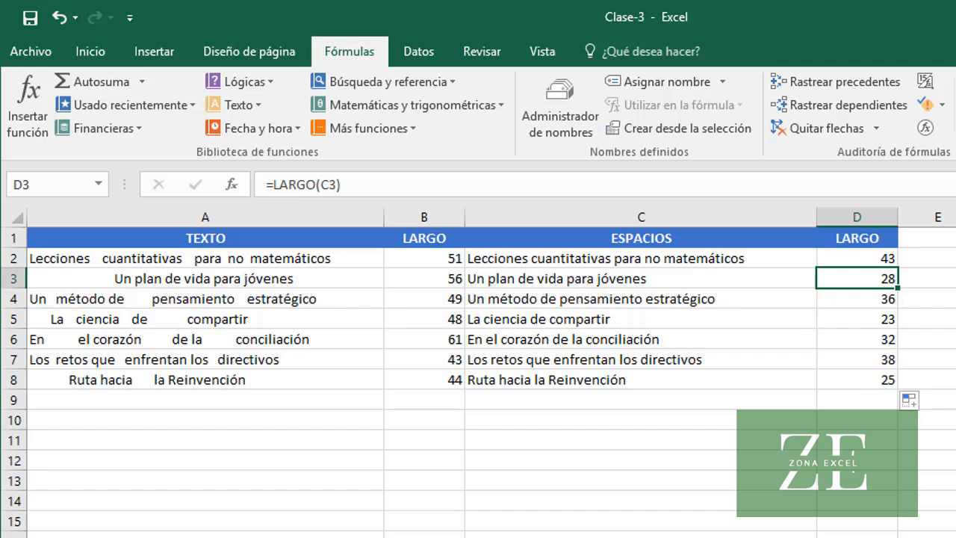
pyautogui.click(853, 302)
pyautogui.click(855, 320)
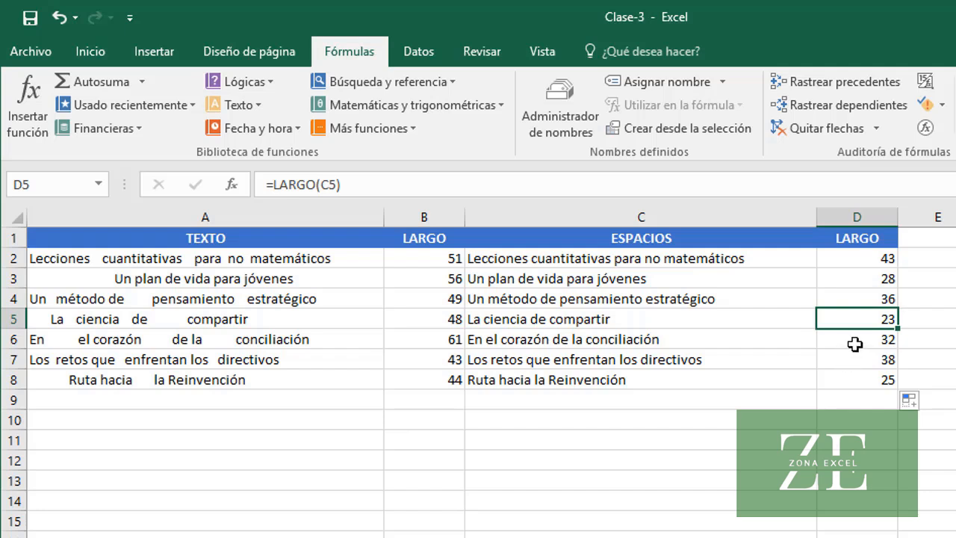
pyautogui.click(854, 341)
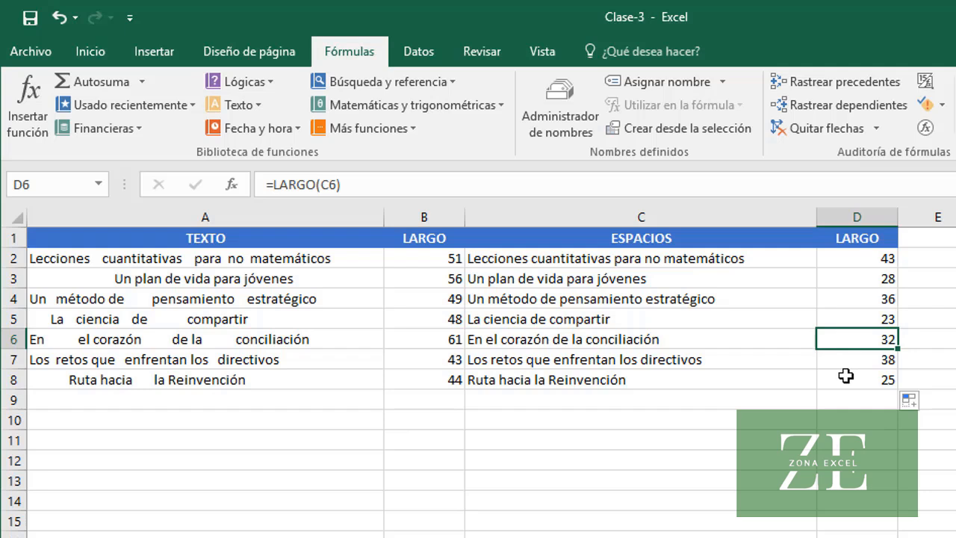
pyautogui.click(577, 258)
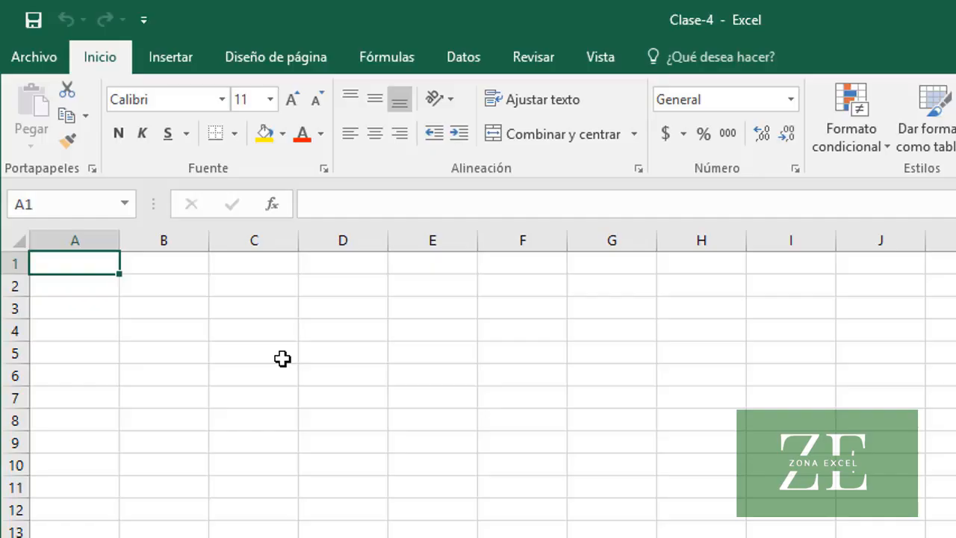
# In the Clase-4 workbook, repeat the letter C three times by entering =REPETIR("C",3) in cell A1
pyautogui.write('=R')
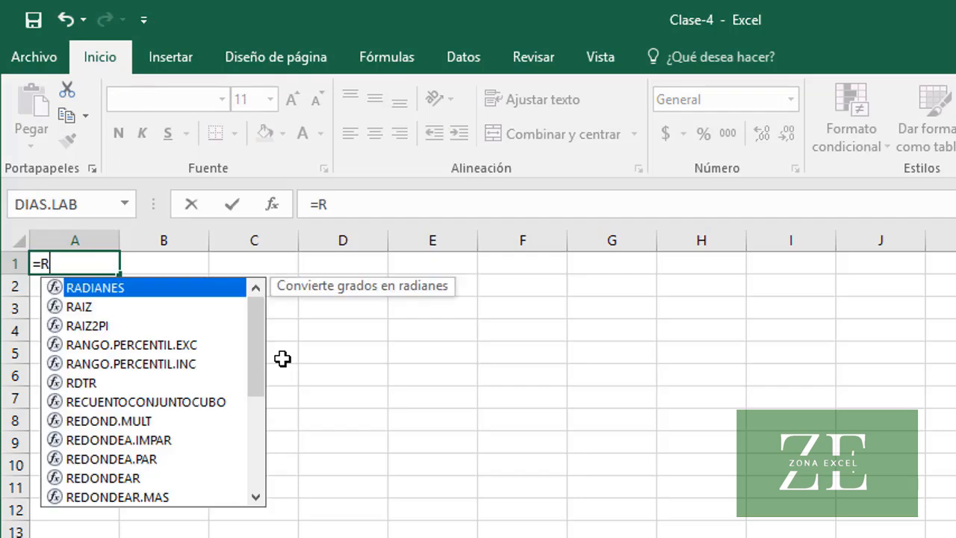
pyautogui.write('EPETIR(')
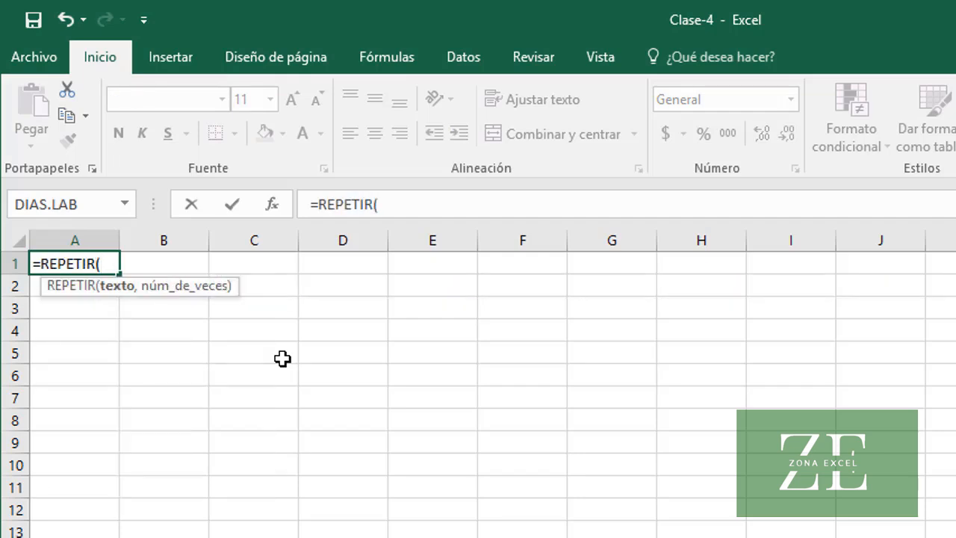
pyautogui.write('"C"')
pyautogui.write(',3')
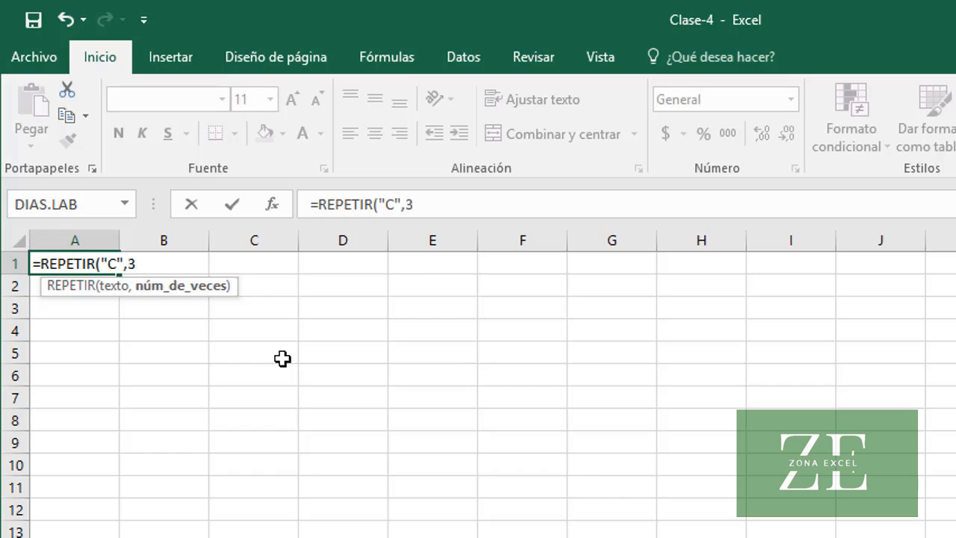
pyautogui.write(')')
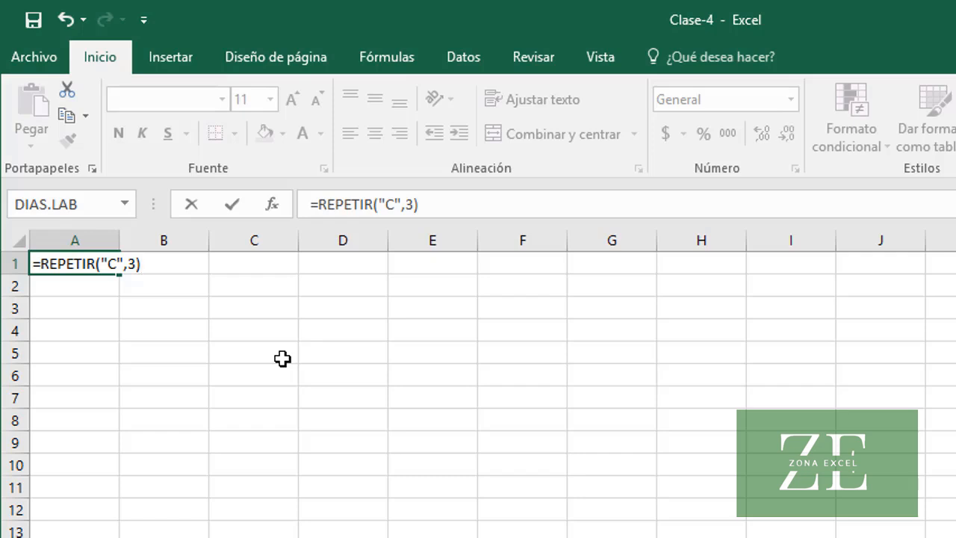
pyautogui.press('Return')
pyautogui.press('Up')
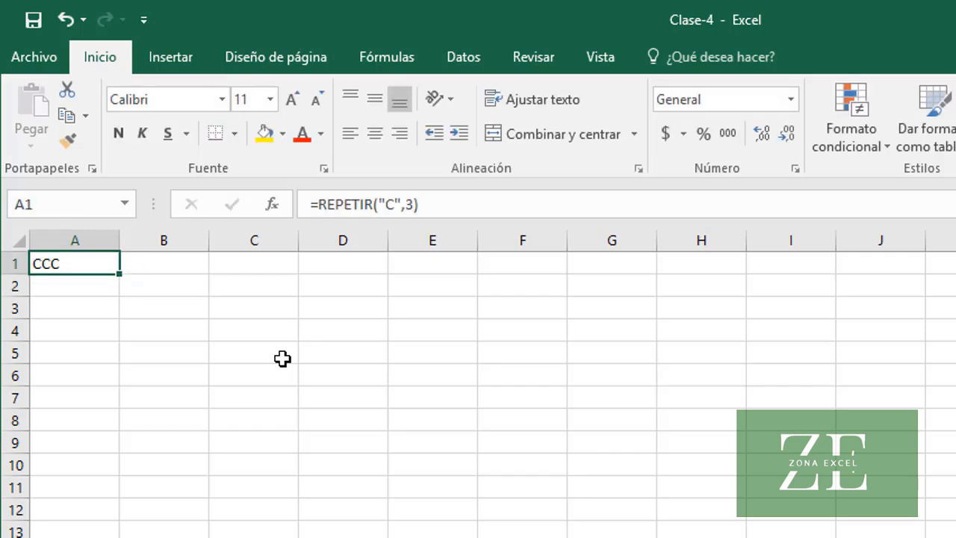
# Repeat the word Excel twice by entering =REPETIR("Excel",2) in cell A2
pyautogui.press('Down')
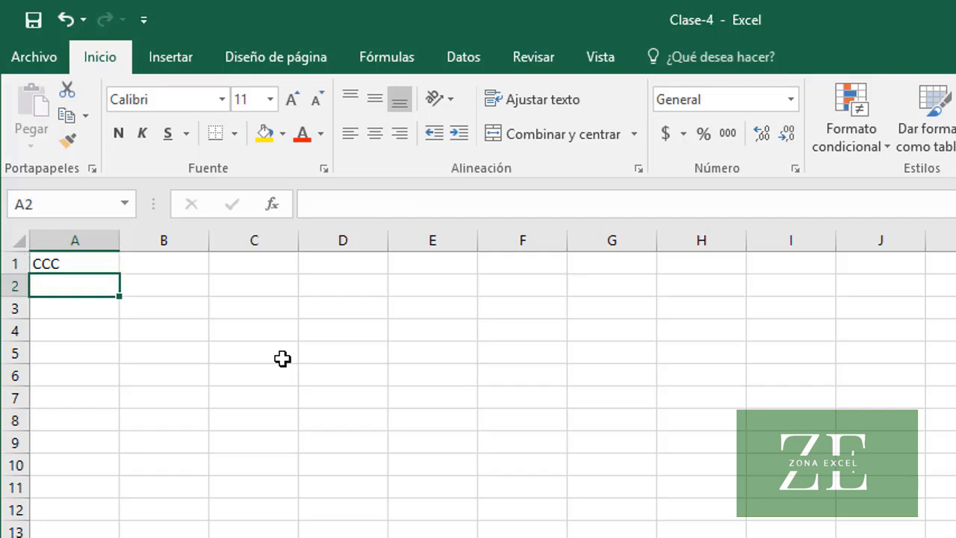
pyautogui.write('=RE')
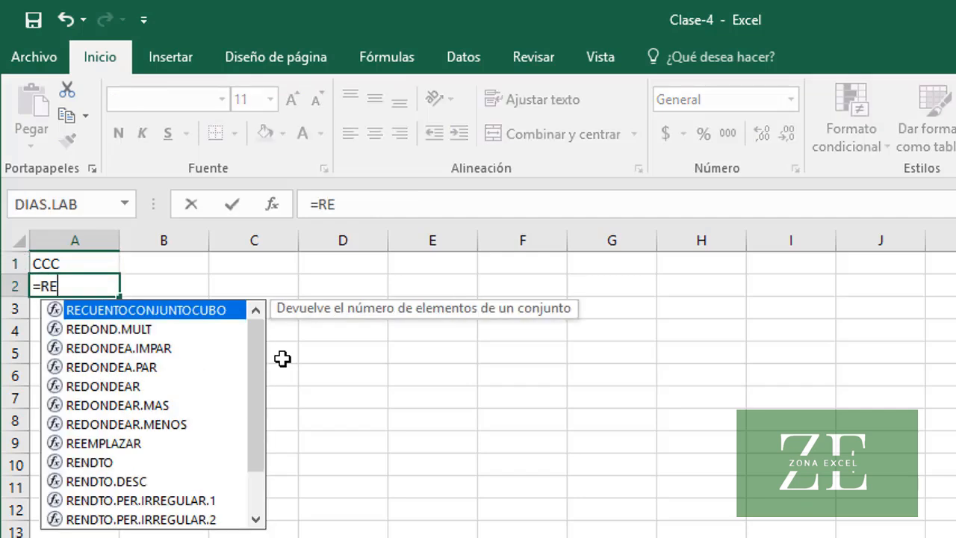
pyautogui.write('PETIR(')
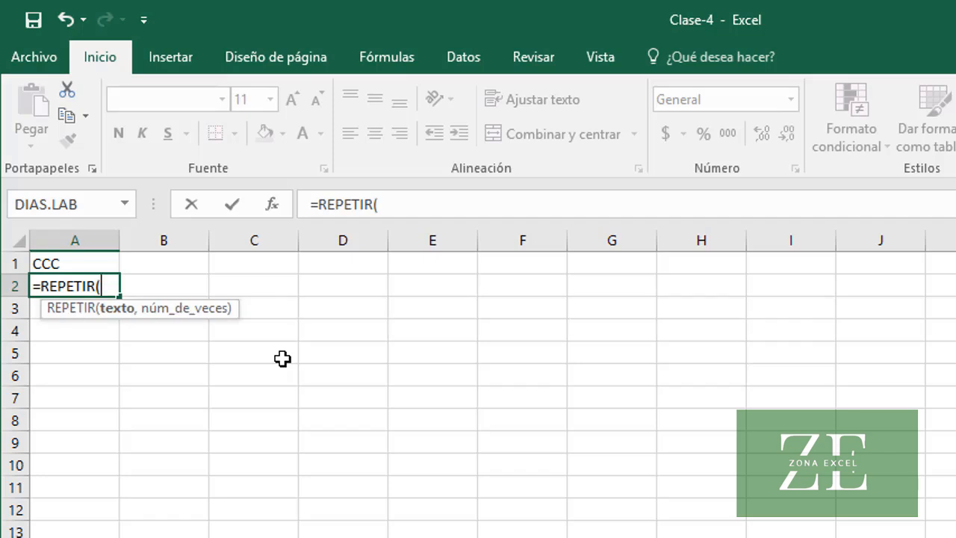
pyautogui.write('"Excel')
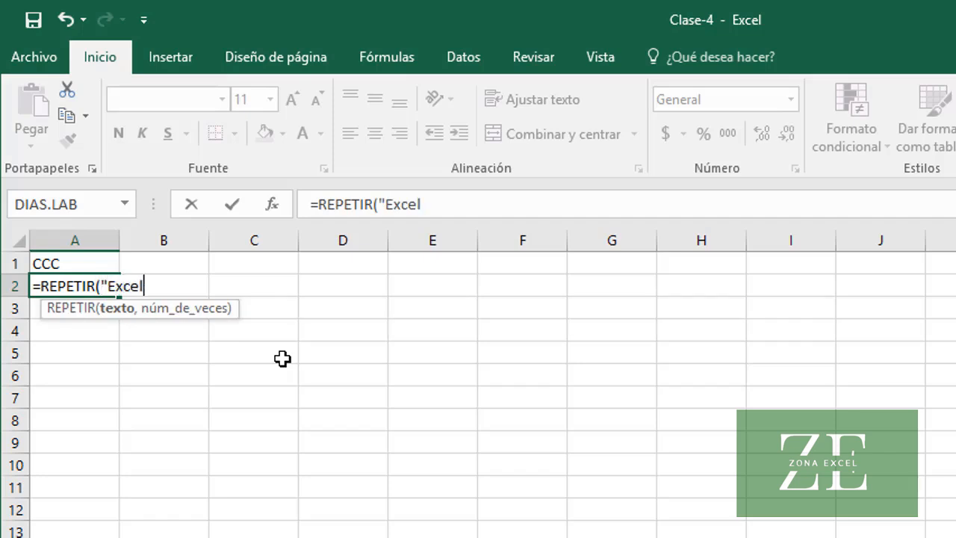
pyautogui.write('",2)')
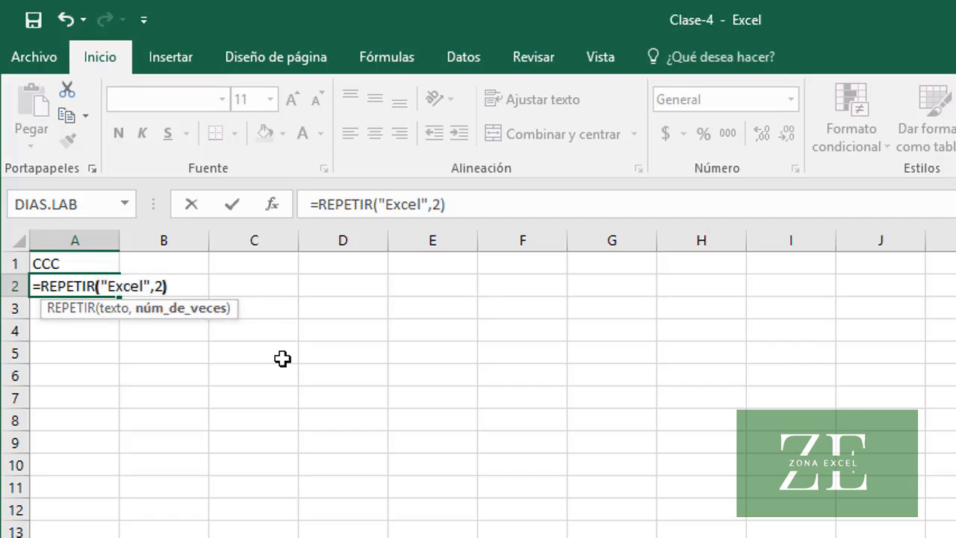
pyautogui.press('Return')
pyautogui.press('Up')
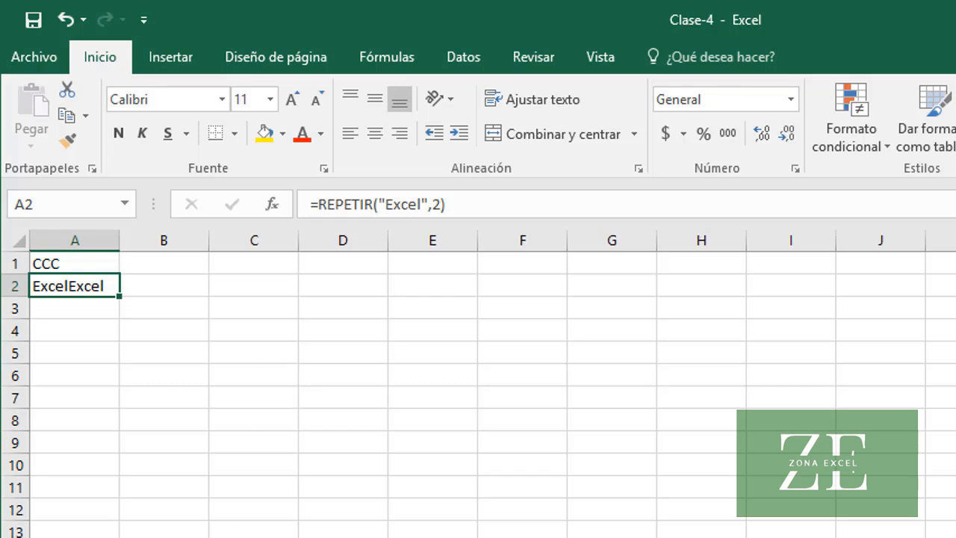
# On the next sheet, append five asterisks to the first name by entering =A2&REPETIR("*",5) in cell B2
pyautogui.hotkey('ctrl', 'pagedown')
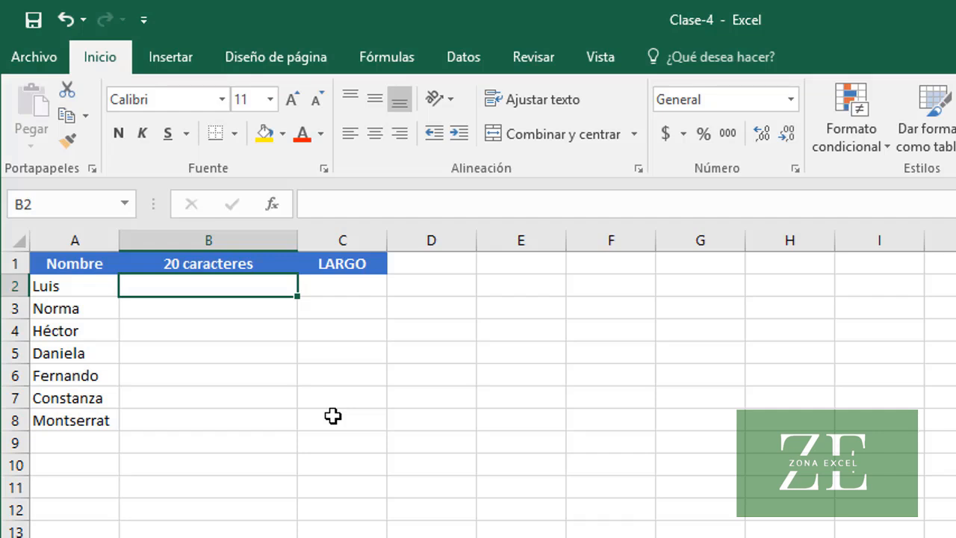
pyautogui.click(71, 289)
pyautogui.write('=')
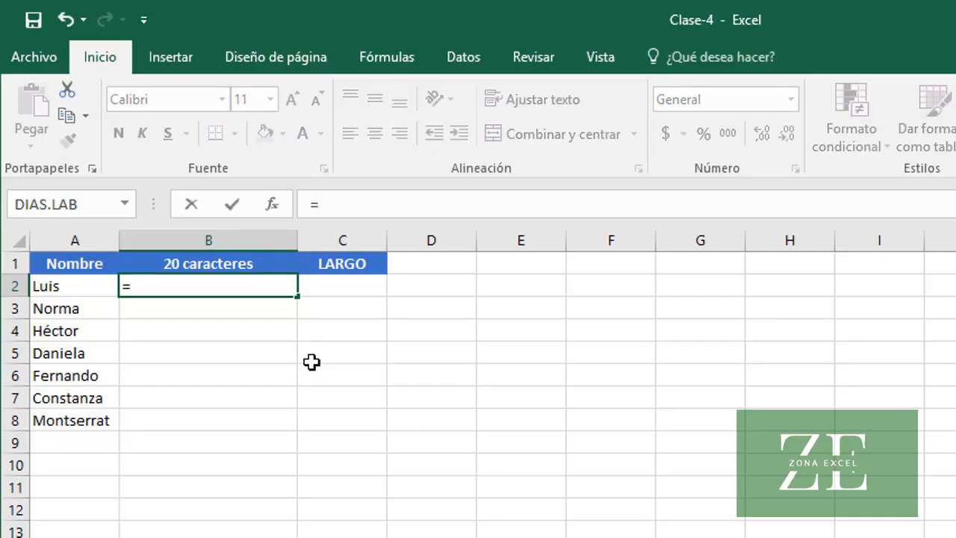
pyautogui.write('A2')
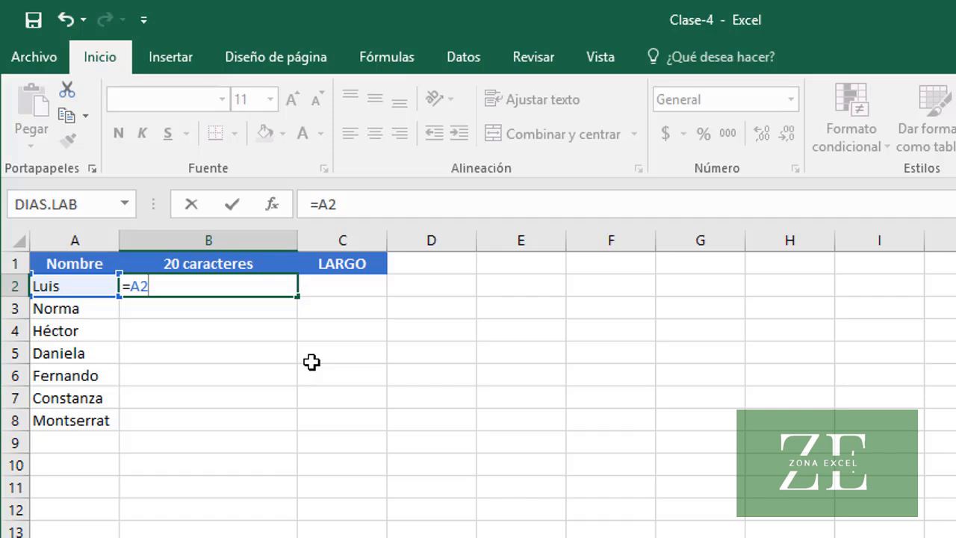
pyautogui.write('&RE')
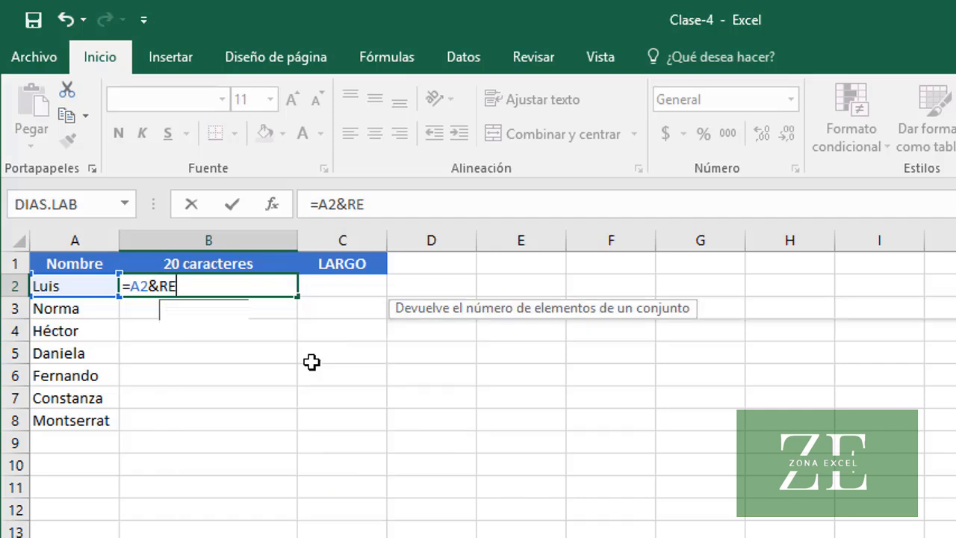
pyautogui.write('PETIR(')
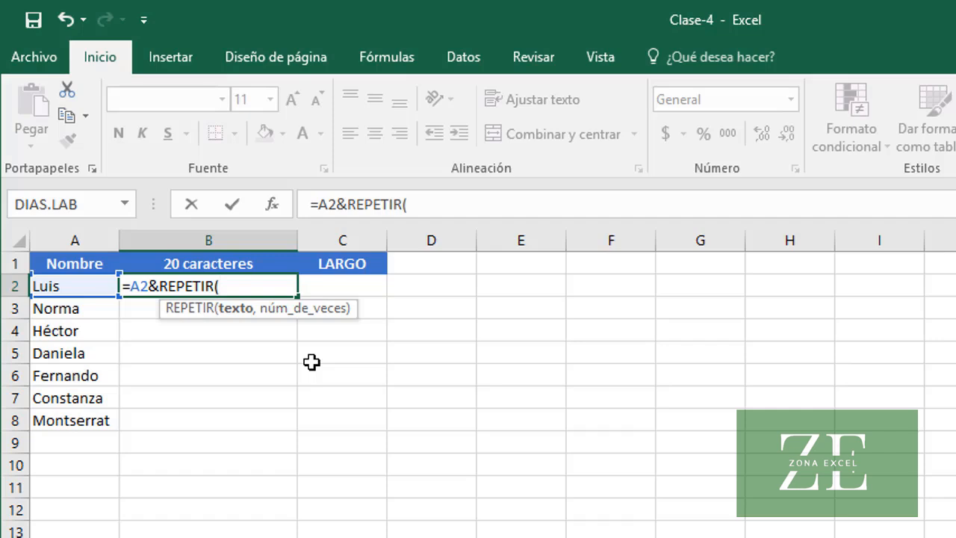
pyautogui.write('"*",5')
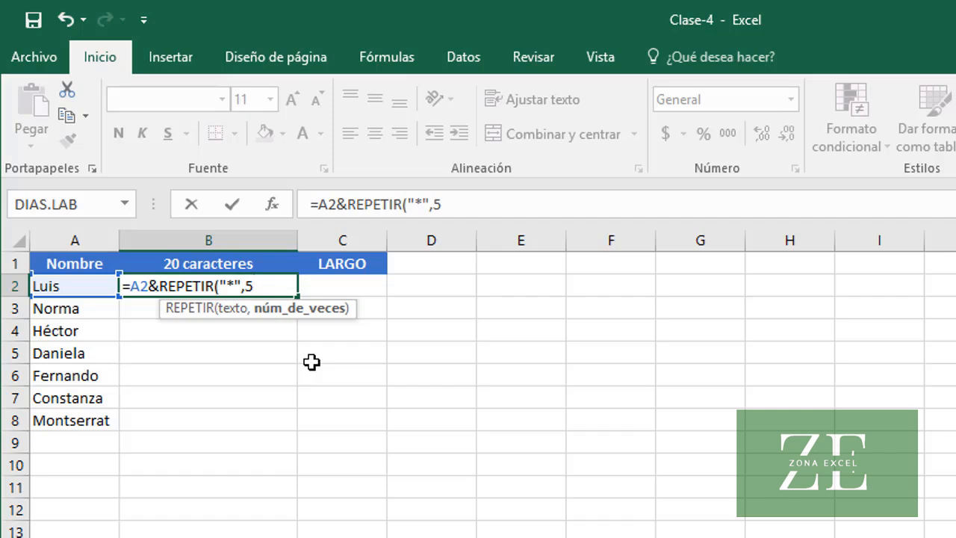
pyautogui.write(')')
pyautogui.press('Return')
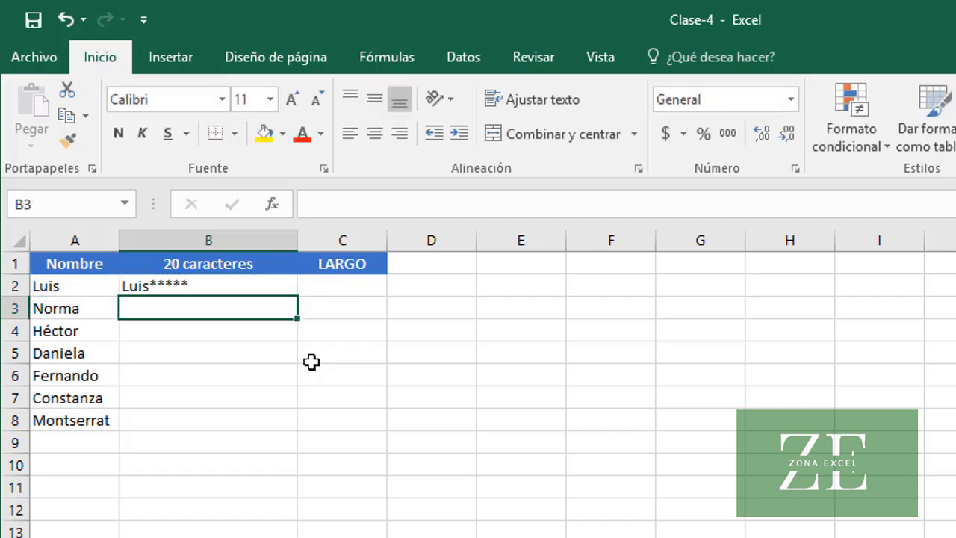
pyautogui.press('Up')
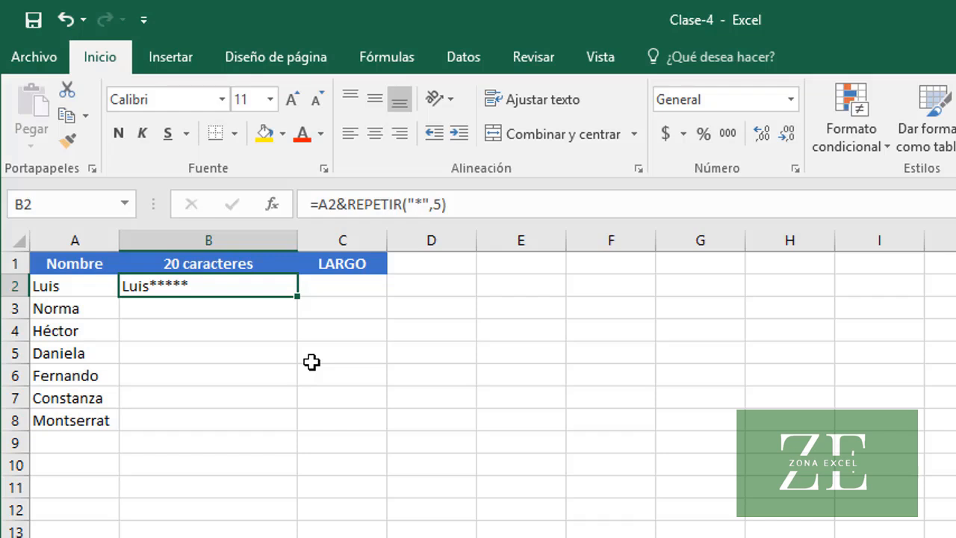
# Replace the fixed repeat count in B2 with 20-LARGO(A2), making the formula =A2&REPETIR("*", 20-LARGO(A2))
pyautogui.click(441, 204)
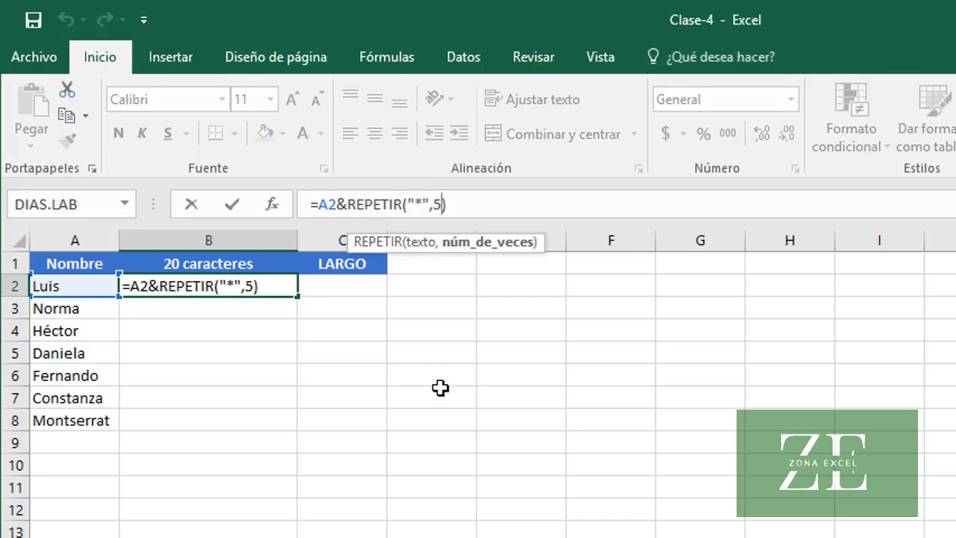
pyautogui.press('BackSpace')
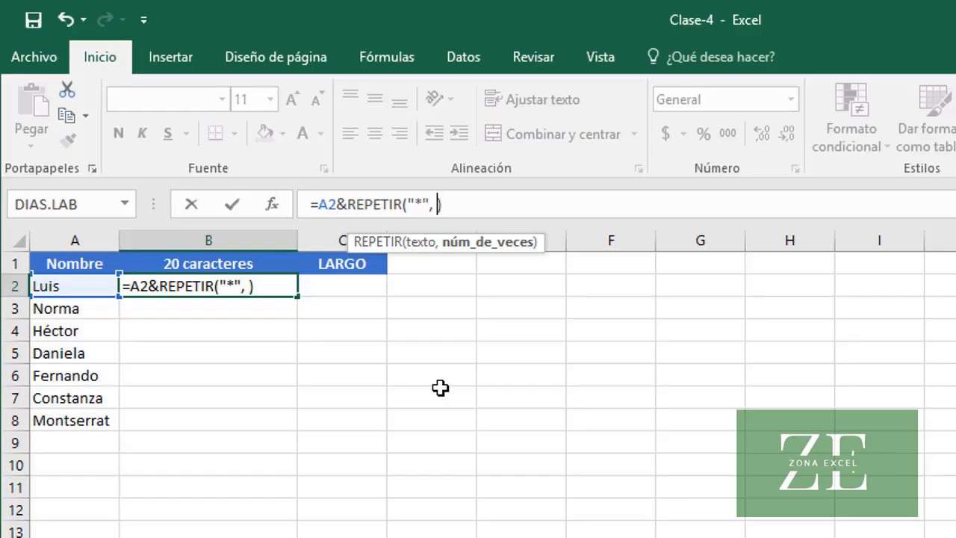
pyautogui.write('20')
pyautogui.write('-')
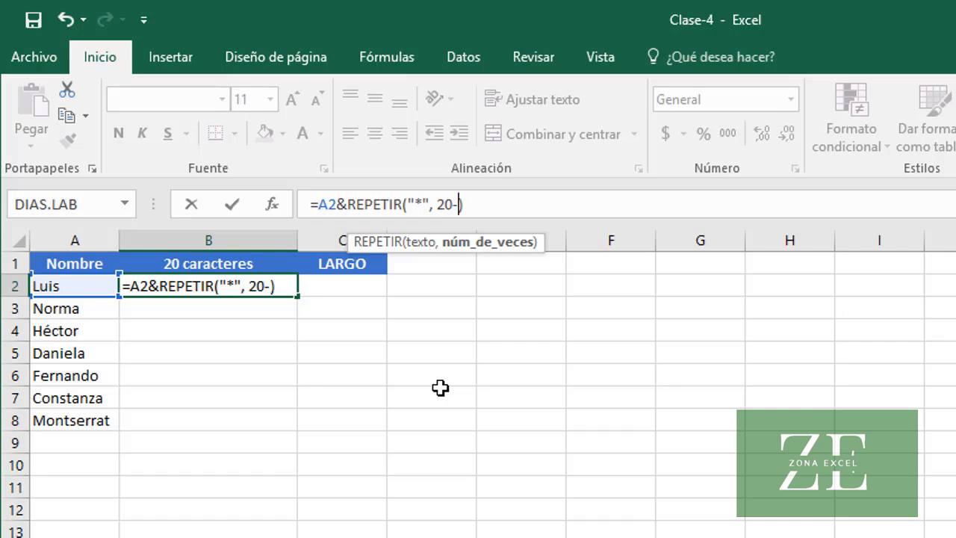
pyautogui.write('LARGO')
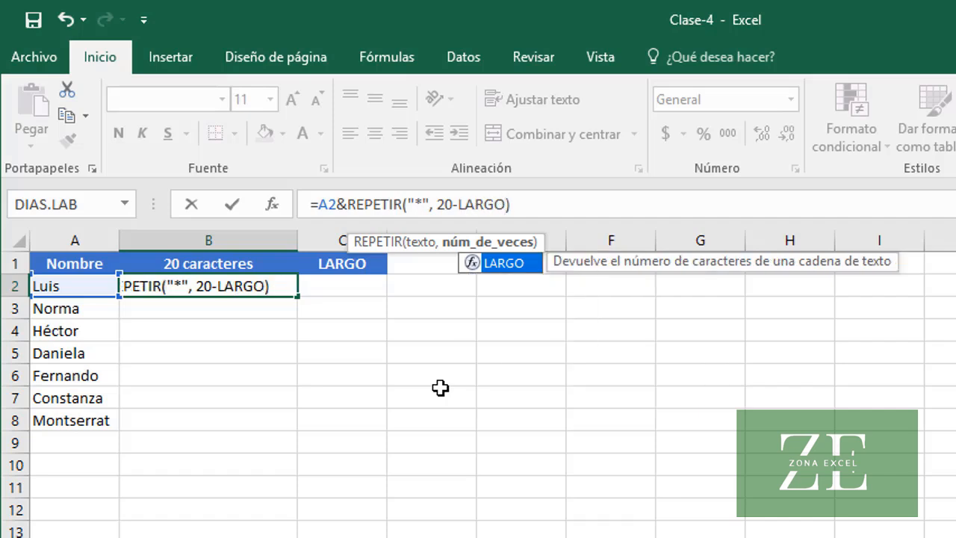
pyautogui.write('(A2))')
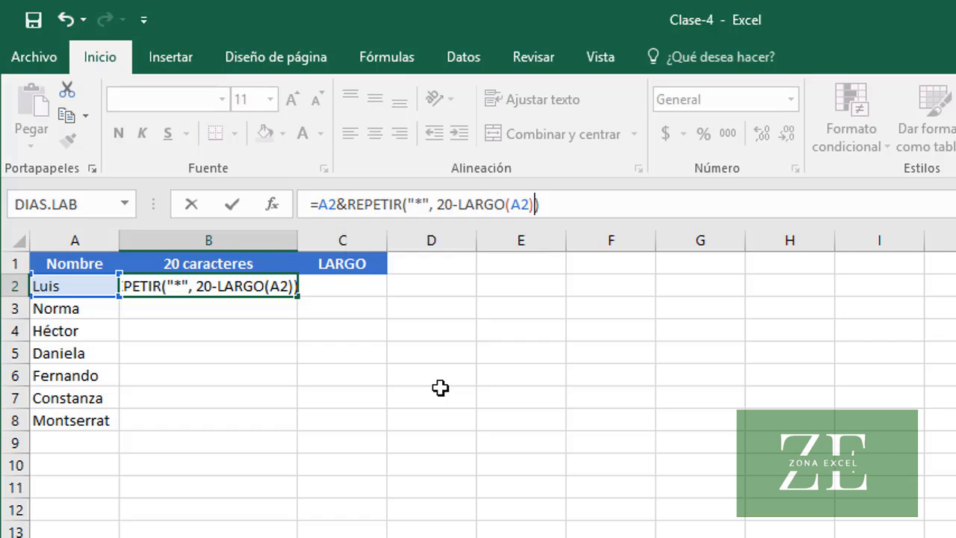
pyautogui.press('Return')
pyautogui.press('Up')
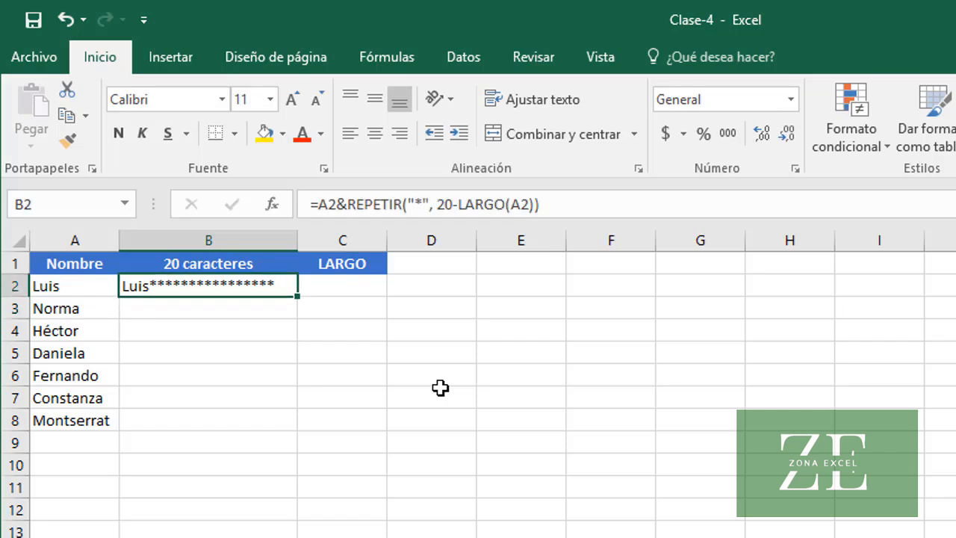
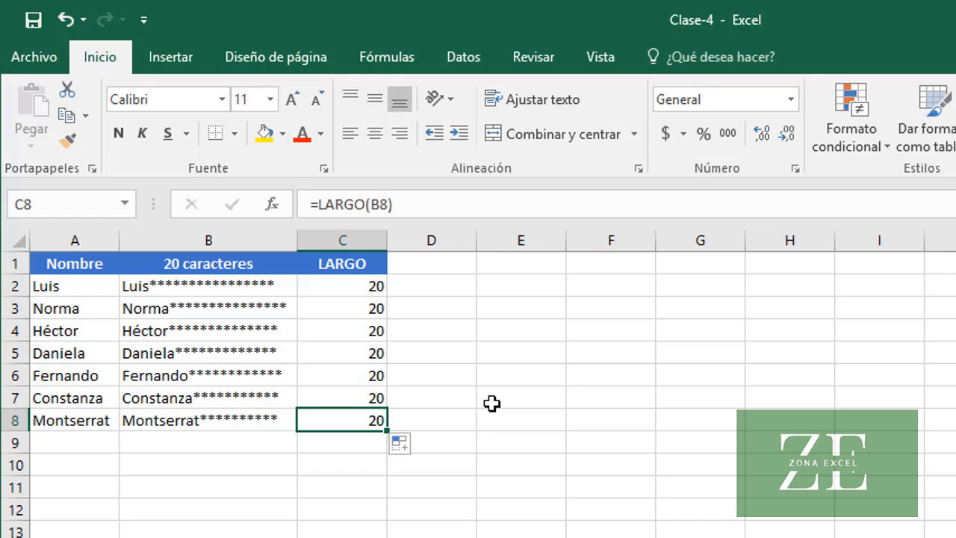
# On the product quantities sheet, build an in-cell bar for Producto 1 by entering =REPETIR("|", B2/10) in cell C2
pyautogui.click(232, 422)
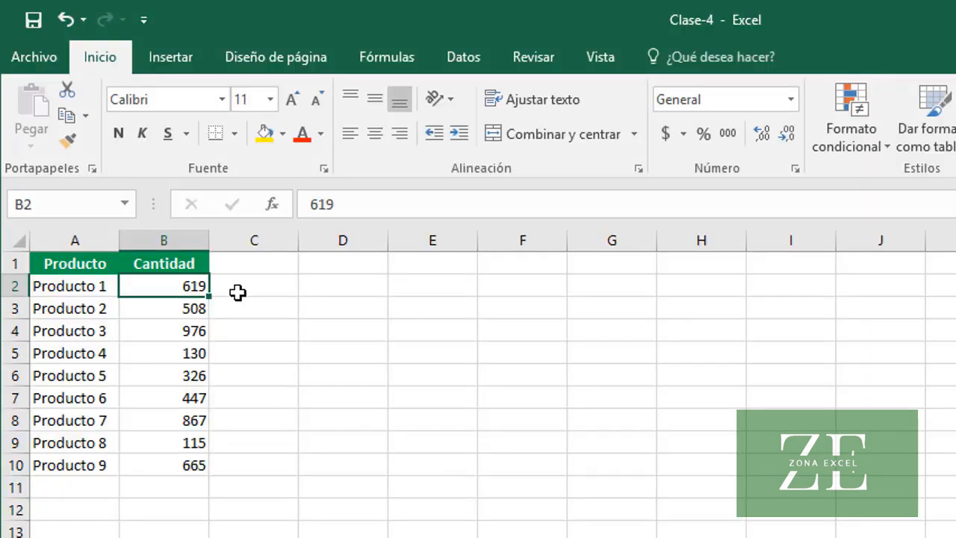
pyautogui.click(239, 291)
pyautogui.write('=')
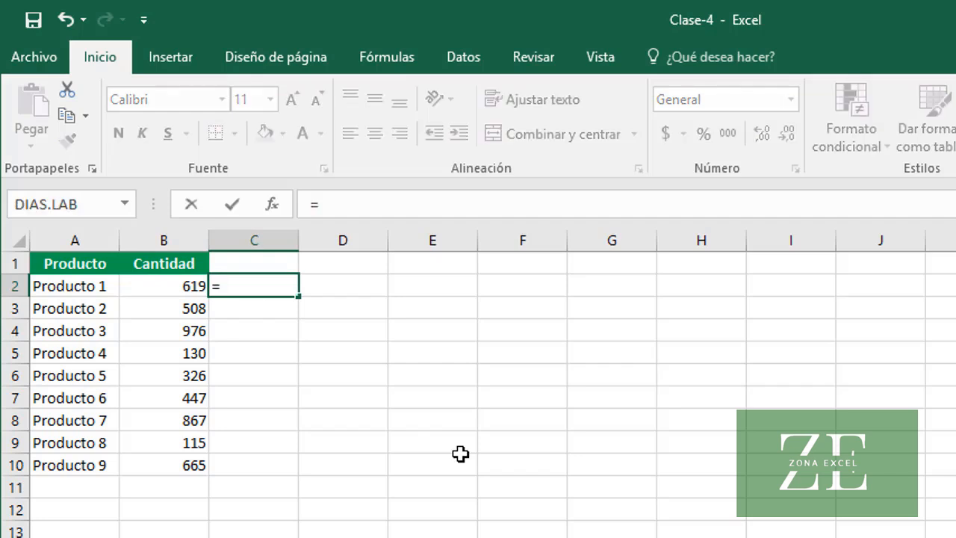
pyautogui.write('REPETIR("')
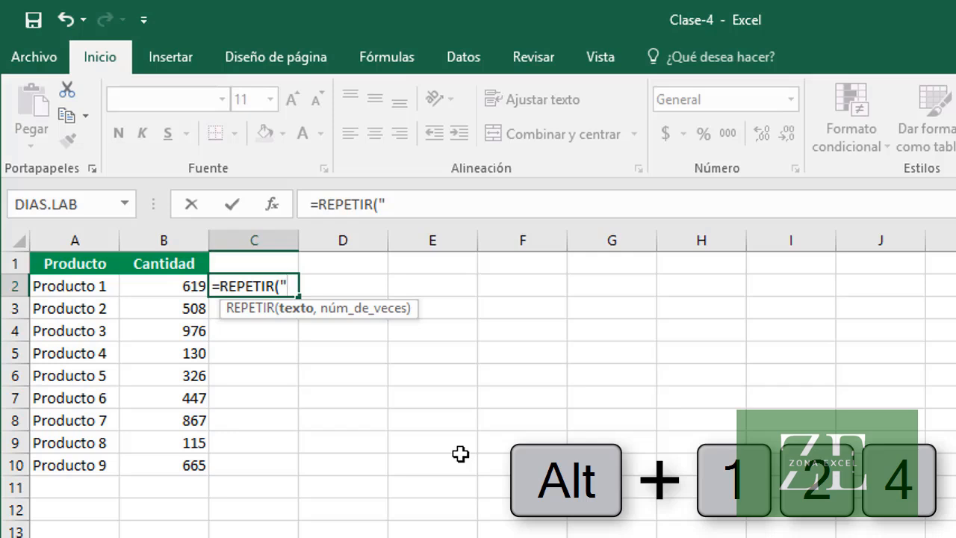
pyautogui.write('|')
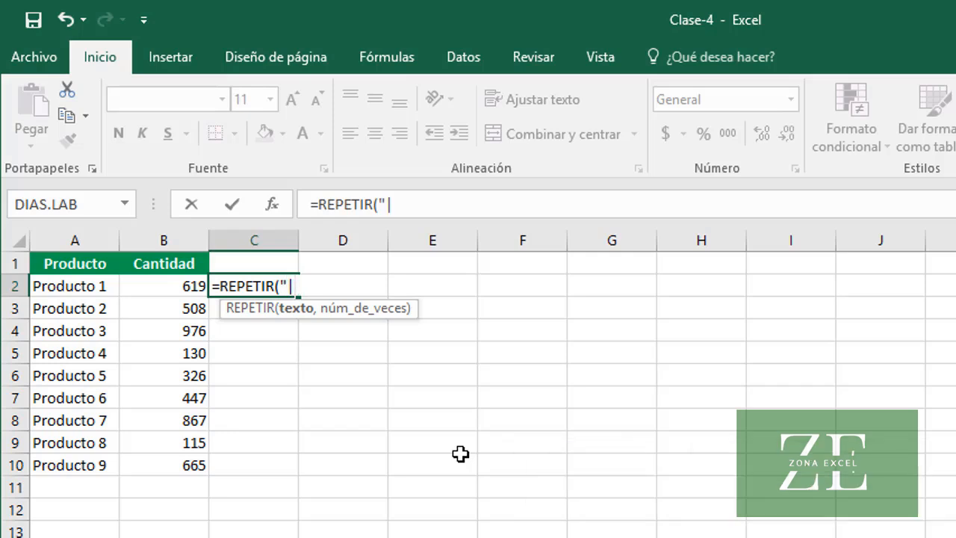
pyautogui.write('"')
pyautogui.write(',')
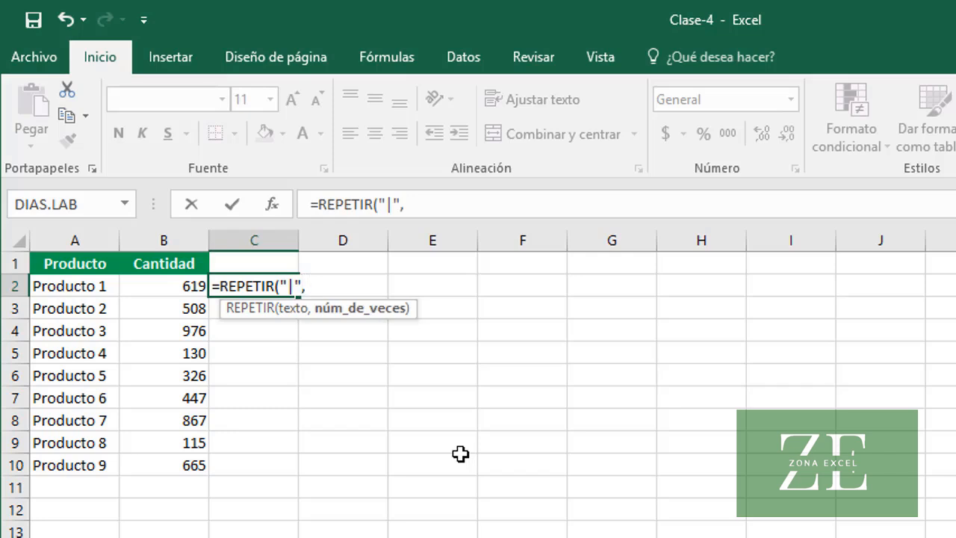
pyautogui.write(' B2')
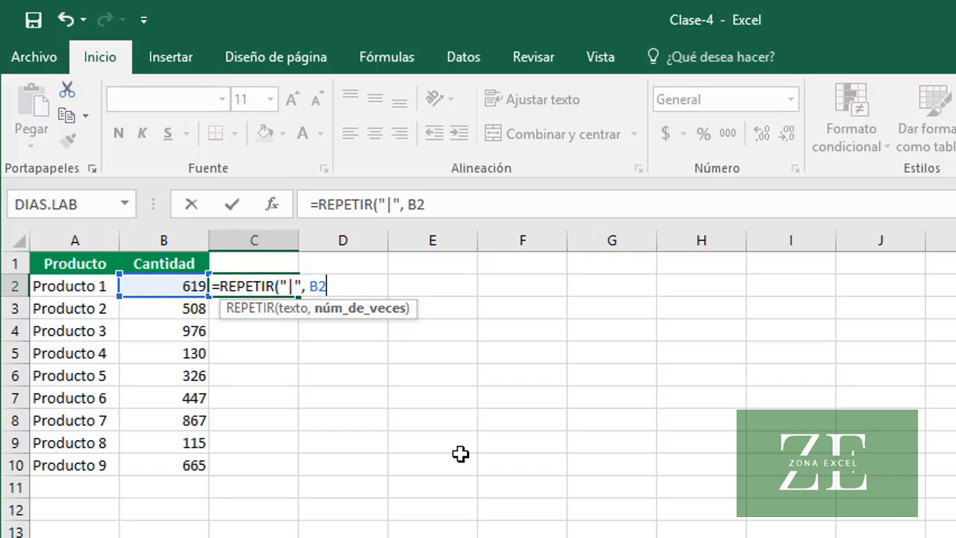
pyautogui.write('/10)')
pyautogui.press('Return')
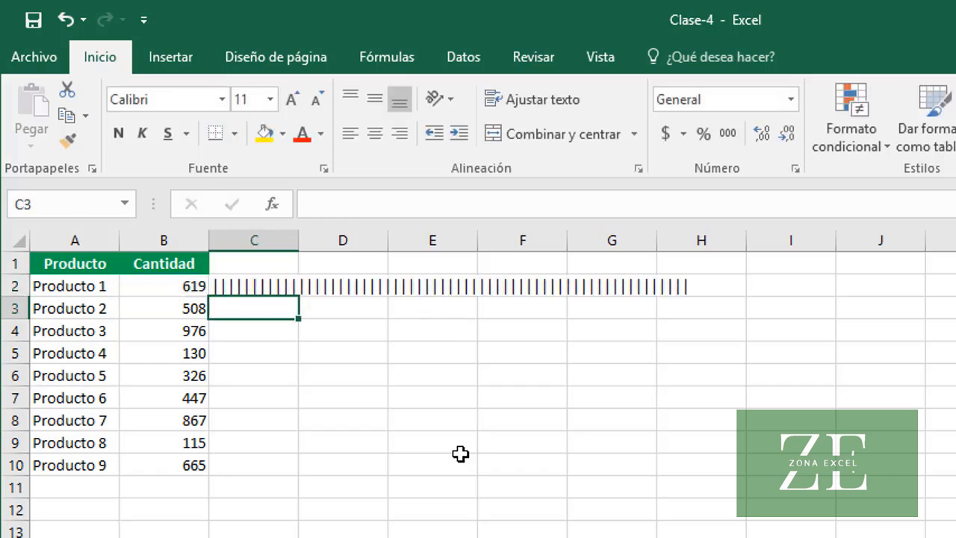
# Format the bar in cell C2 with the Arial Narrow font and an orange font color
pyautogui.click(250, 286)
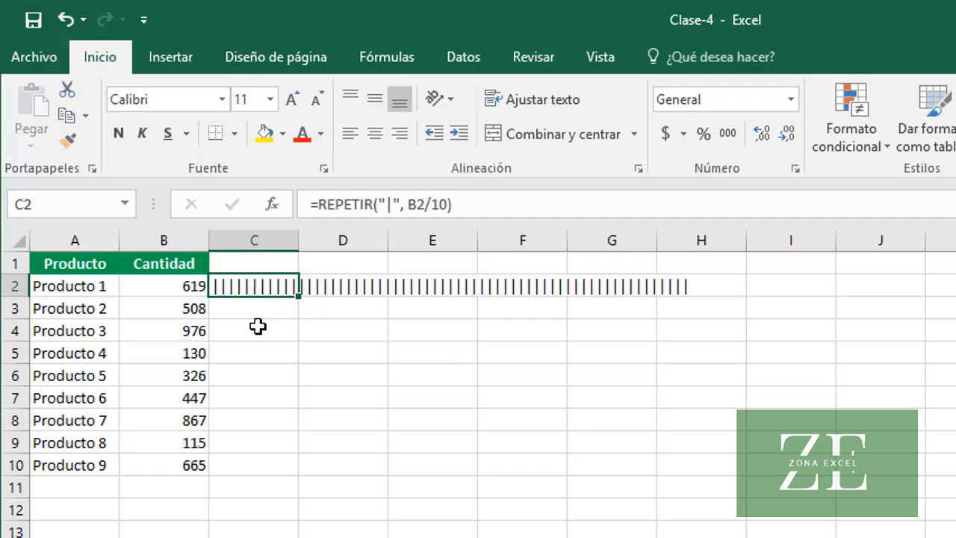
pyautogui.click(221, 100)
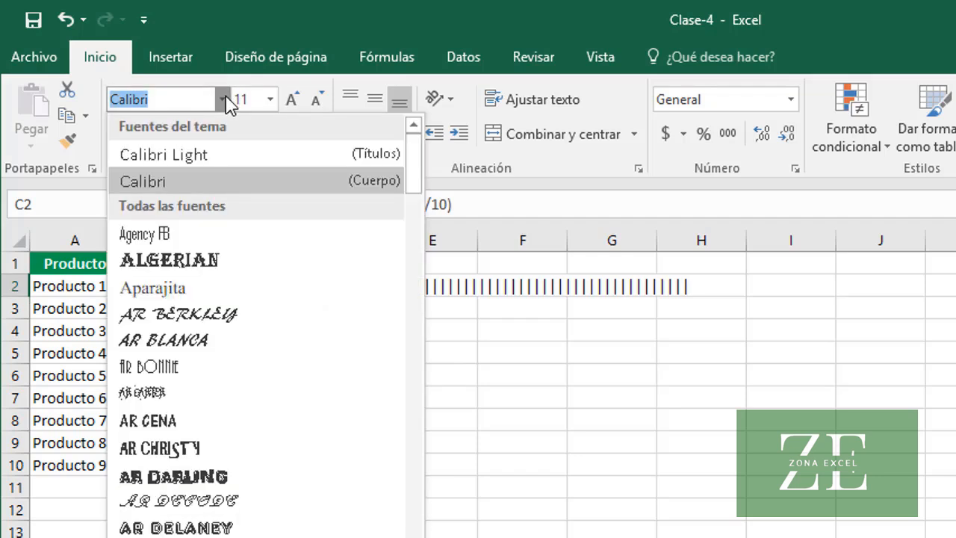
pyautogui.click(186, 536)
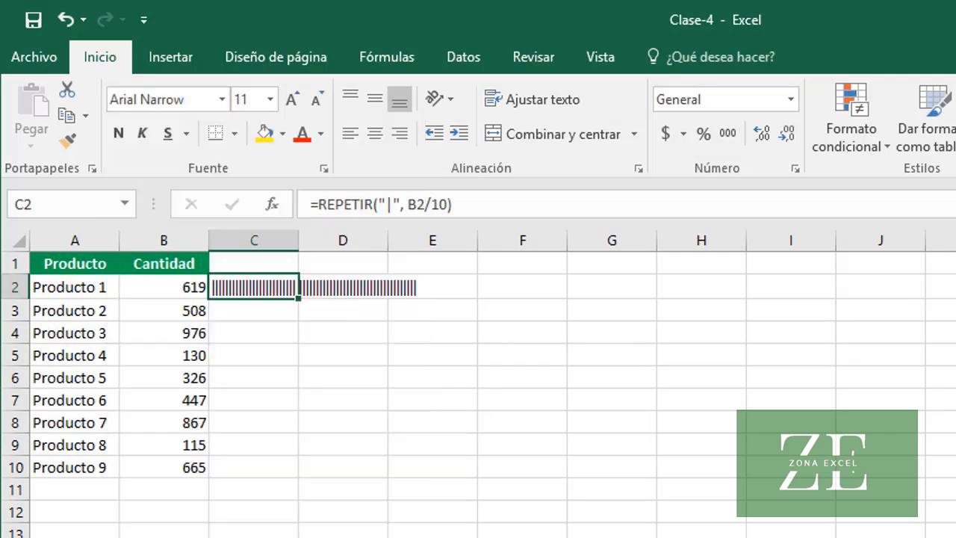
pyautogui.click(325, 140)
pyautogui.click(395, 218)
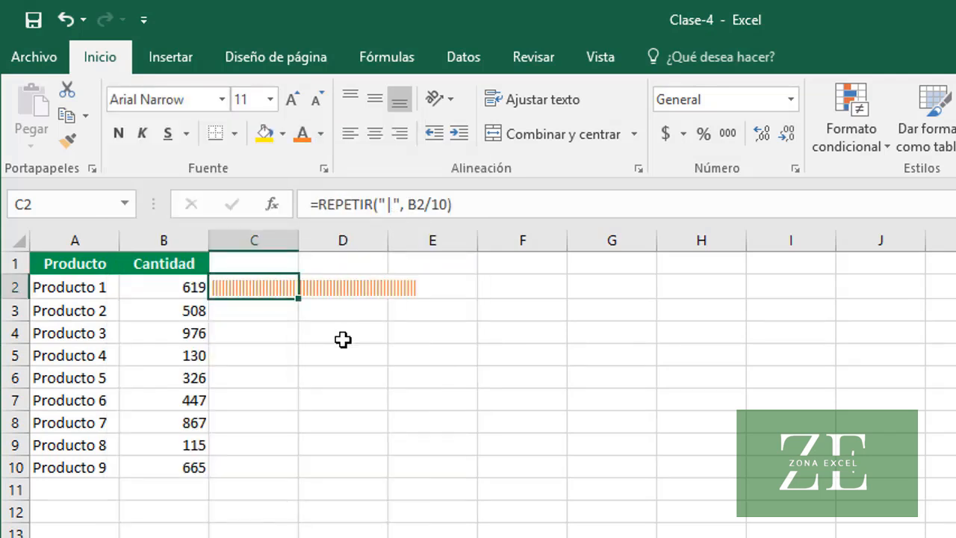
# Fill the bar formula from C2 down through C10, and compare the bars with the quantities of Producto 9, Producto 3 and Producto 8
pyautogui.doubleClick(298, 298)
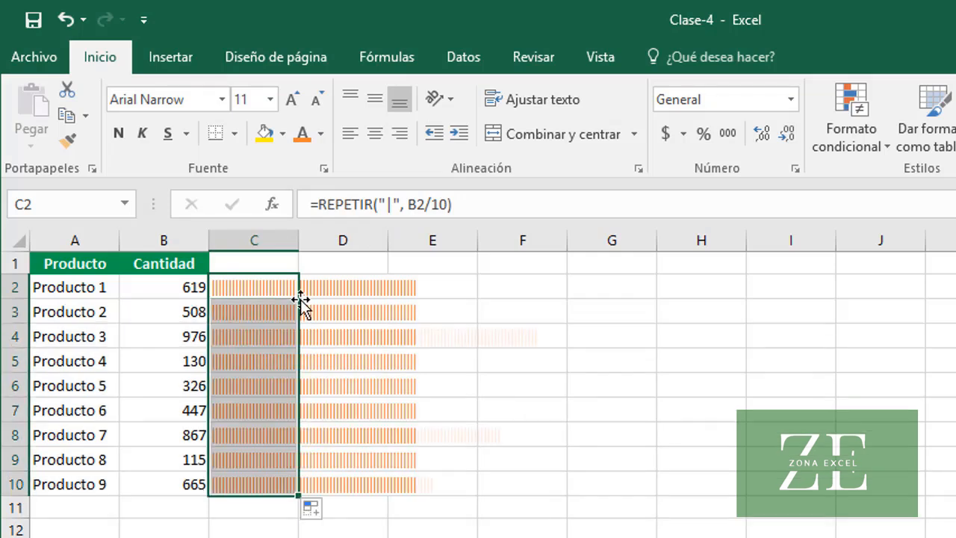
pyautogui.click(124, 487)
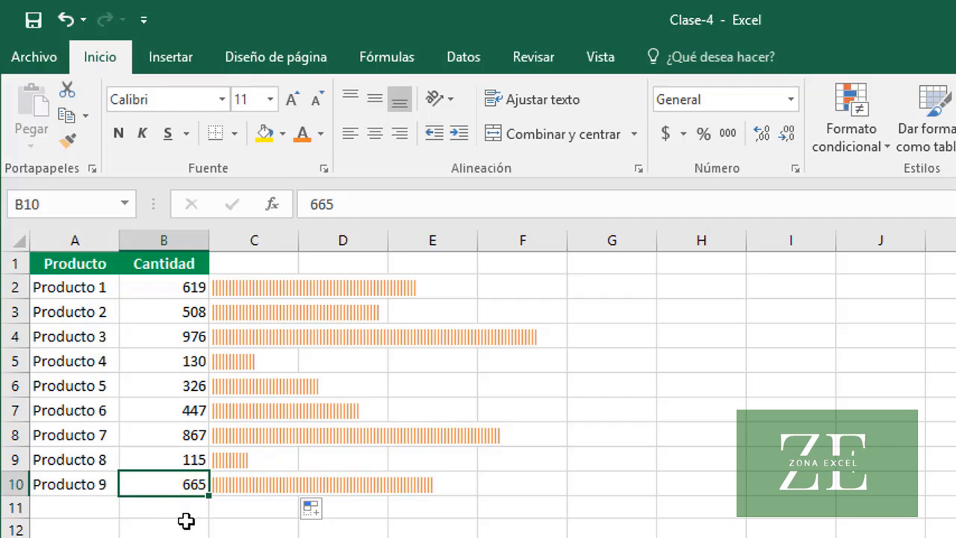
pyautogui.click(187, 340)
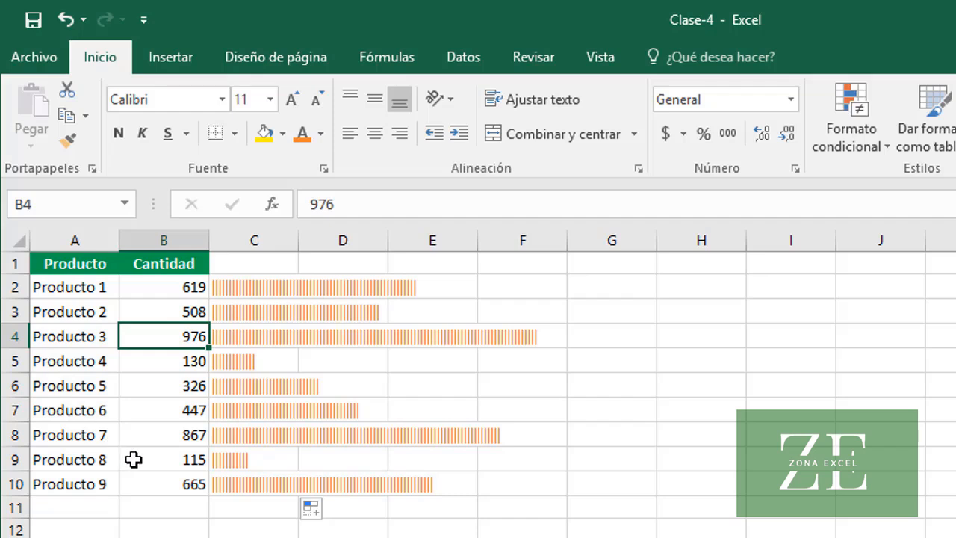
pyautogui.click(160, 462)
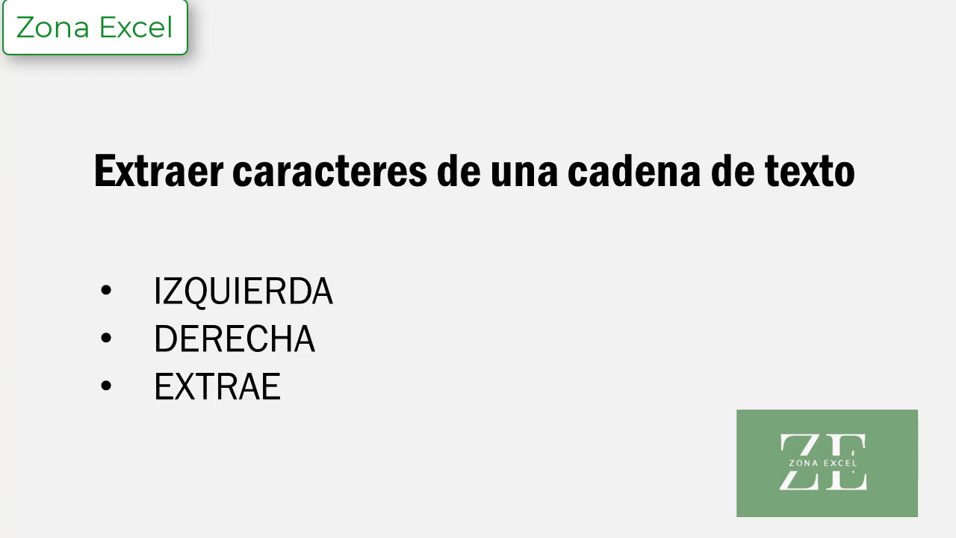
pyautogui.press('Right')
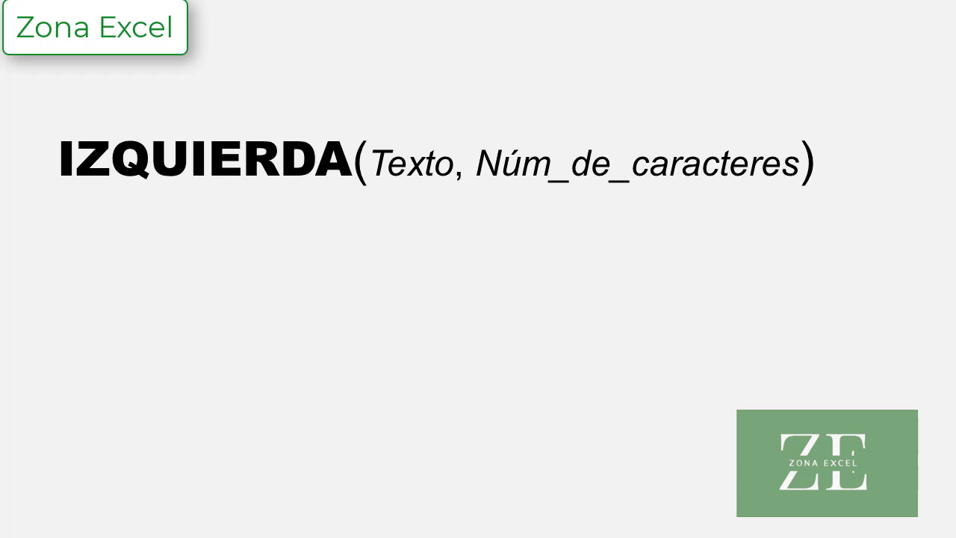
pyautogui.press('Right')
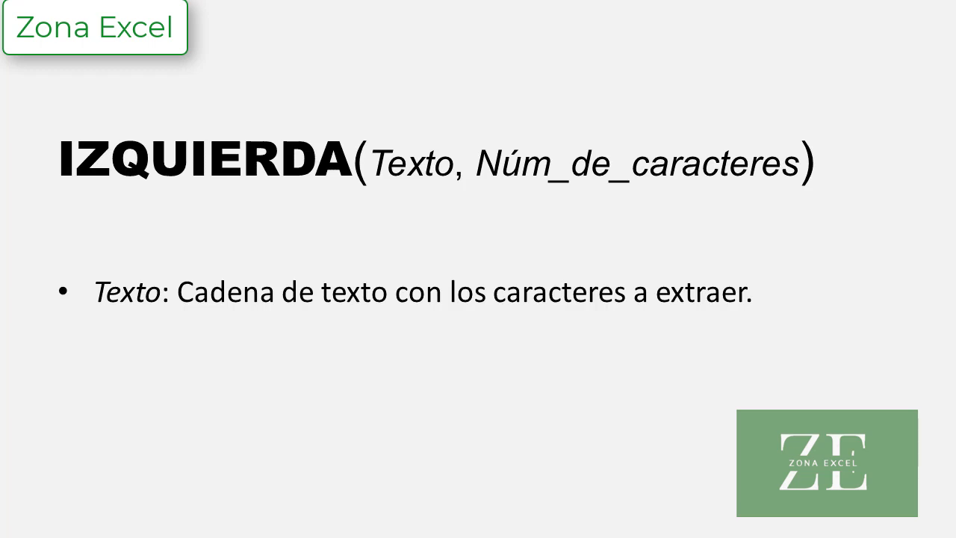
pyautogui.press('Right')
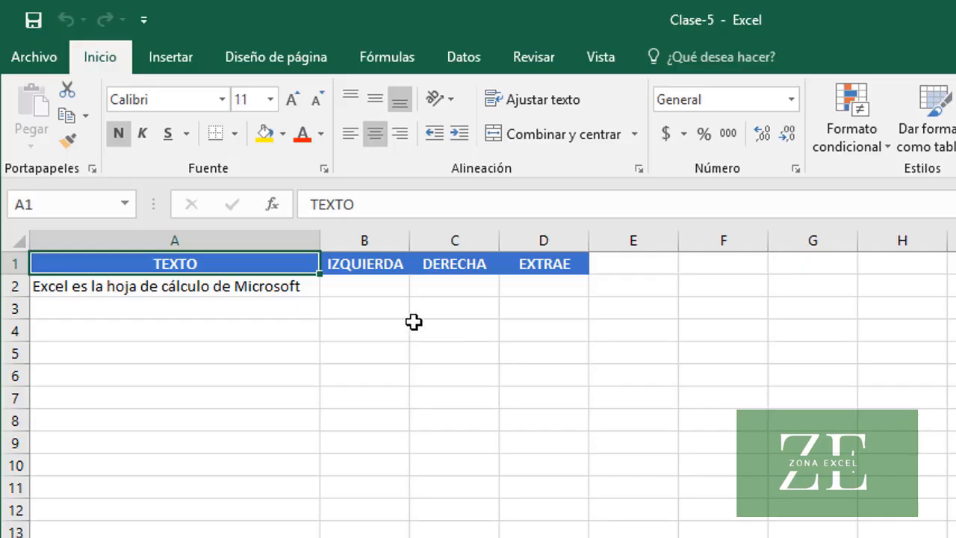
# In the Clase-5 workbook, extract the first five characters of the text by entering =IZQUIERDA(A2, 5) in cell B2
pyautogui.click(382, 286)
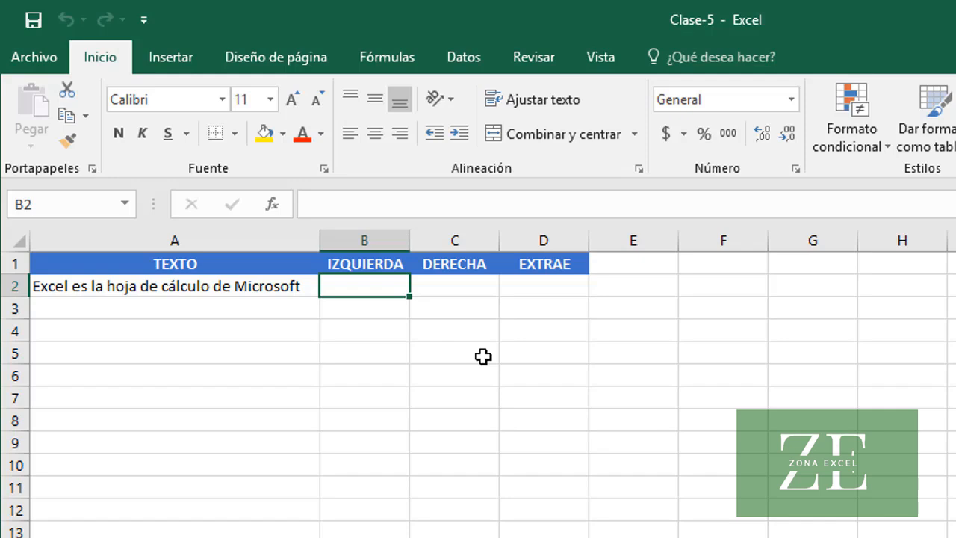
pyautogui.write('=')
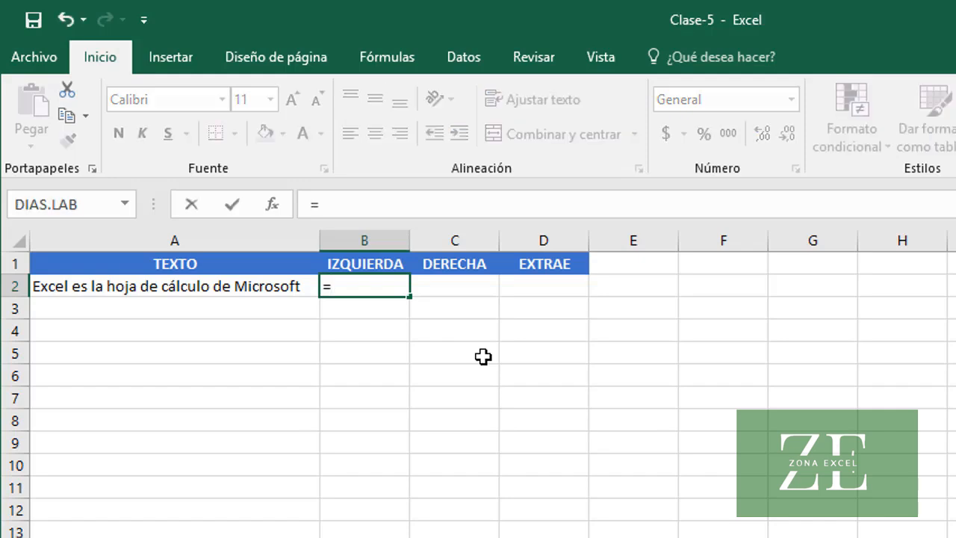
pyautogui.write('IZQUIERD')
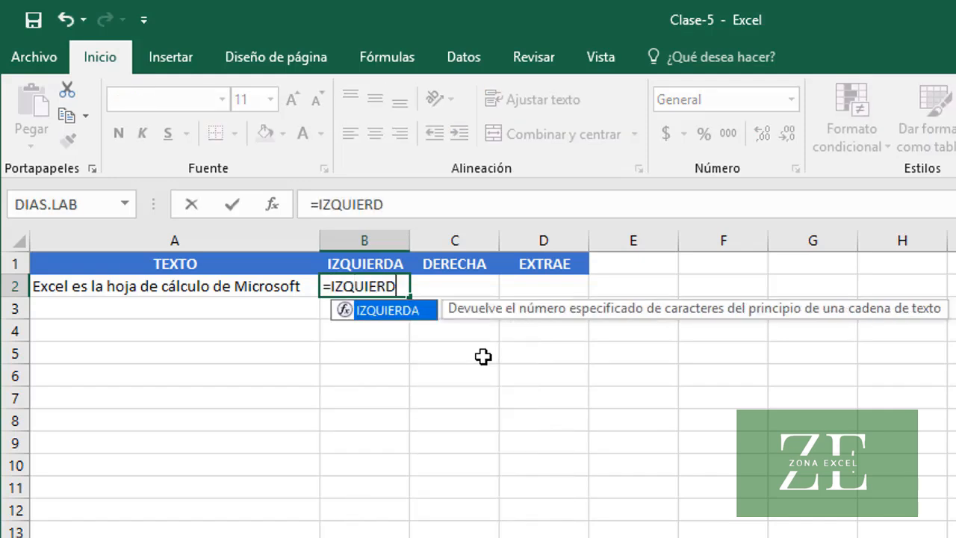
pyautogui.write('A(')
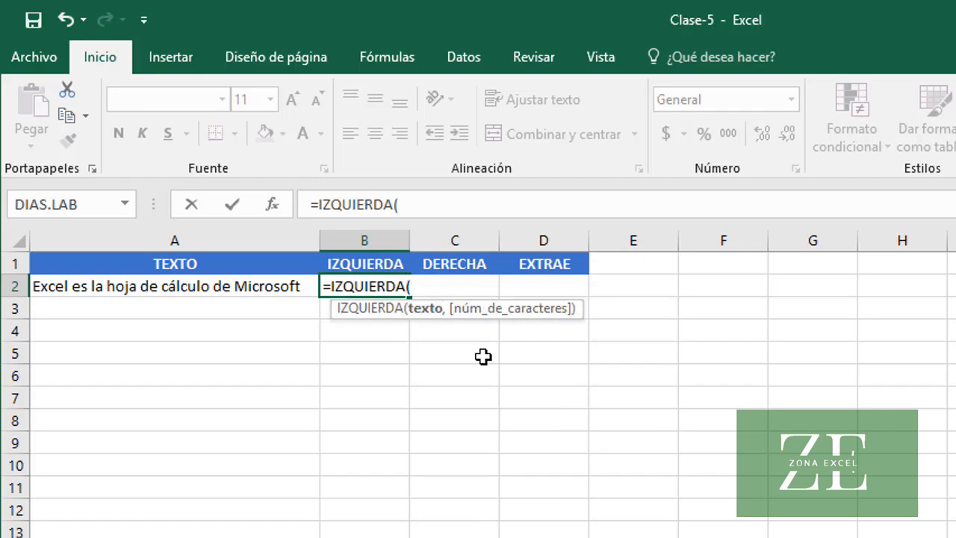
pyautogui.write('A2')
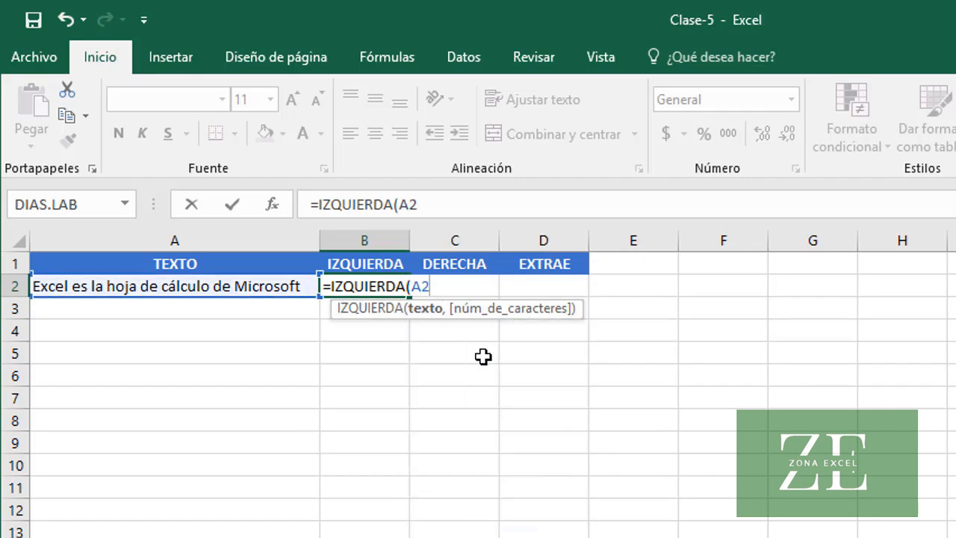
pyautogui.write(', 5)')
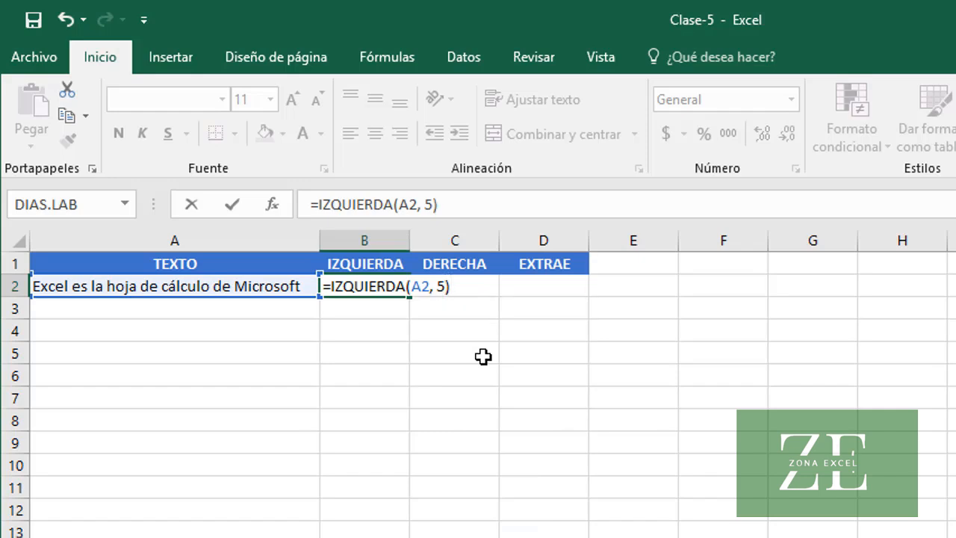
pyautogui.press('Return')
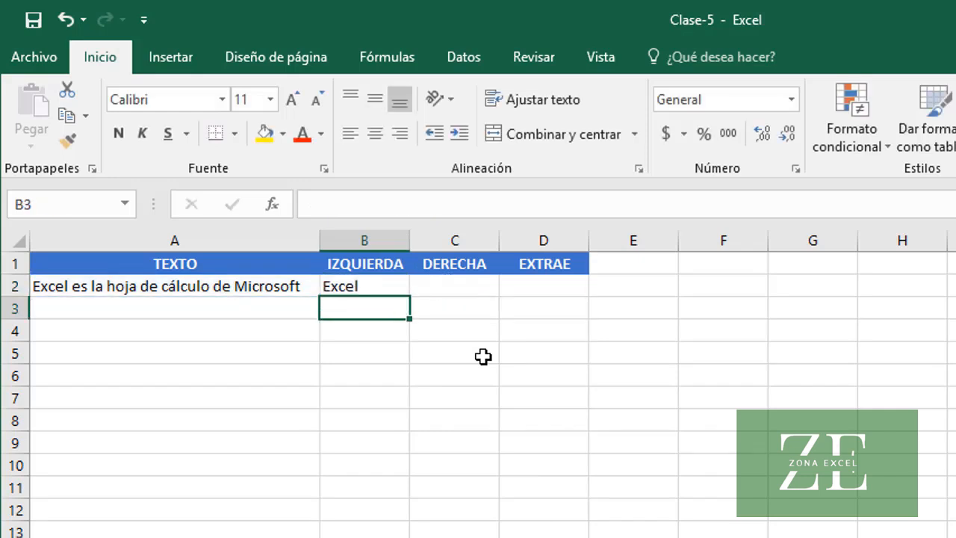
pyautogui.press('Up')
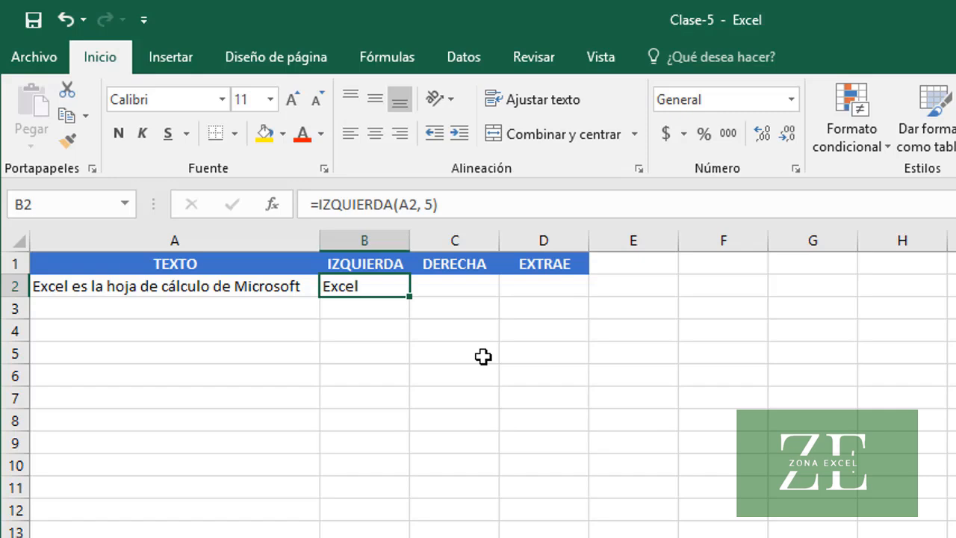
# Extract the last nine characters of the text by entering =DERECHA(A2, 9) in cell C2
pyautogui.click(462, 287)
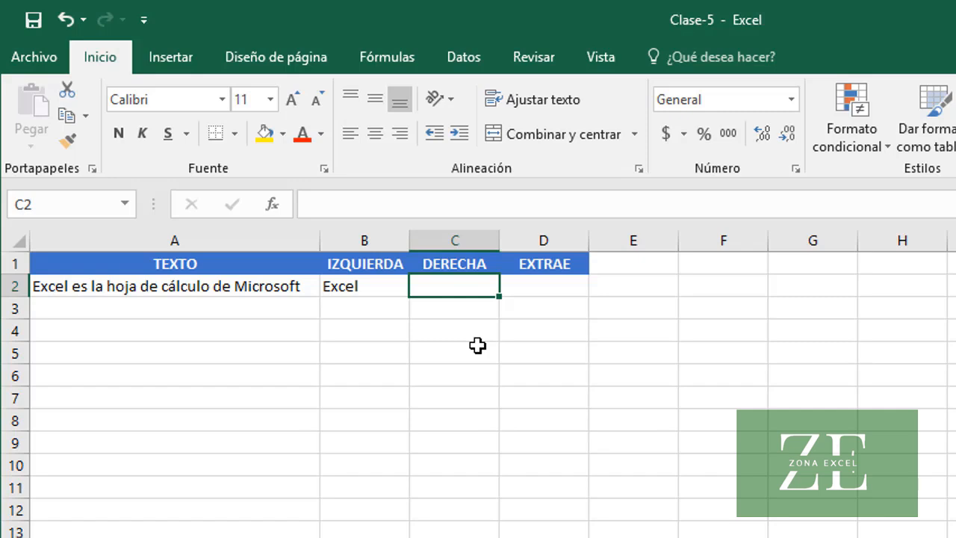
pyautogui.write('=D')
pyautogui.write('ERECHA')
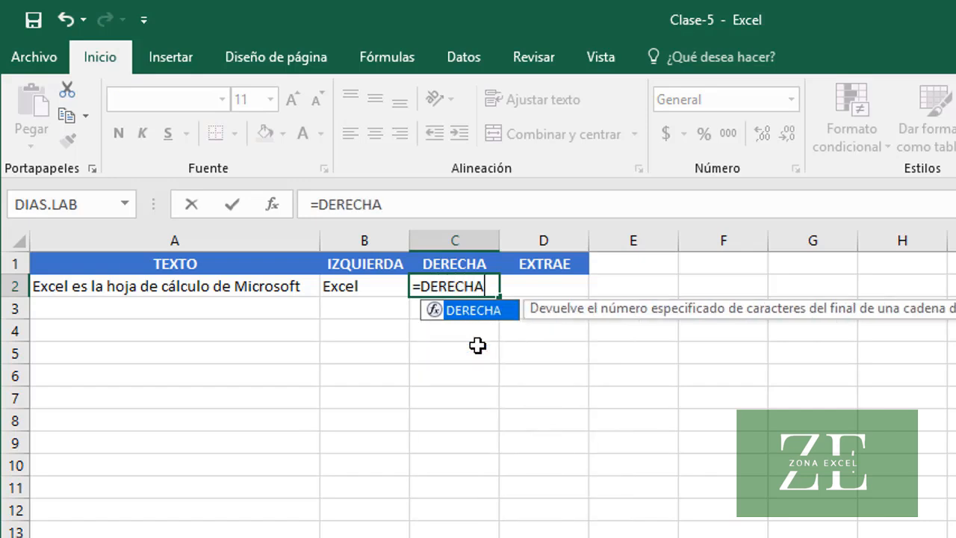
pyautogui.write('(A2')
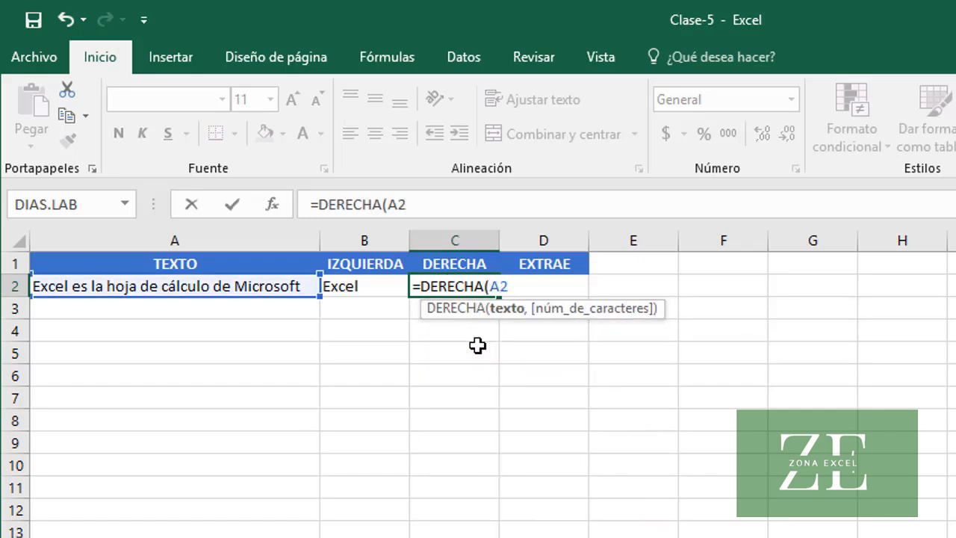
pyautogui.write(', 9)')
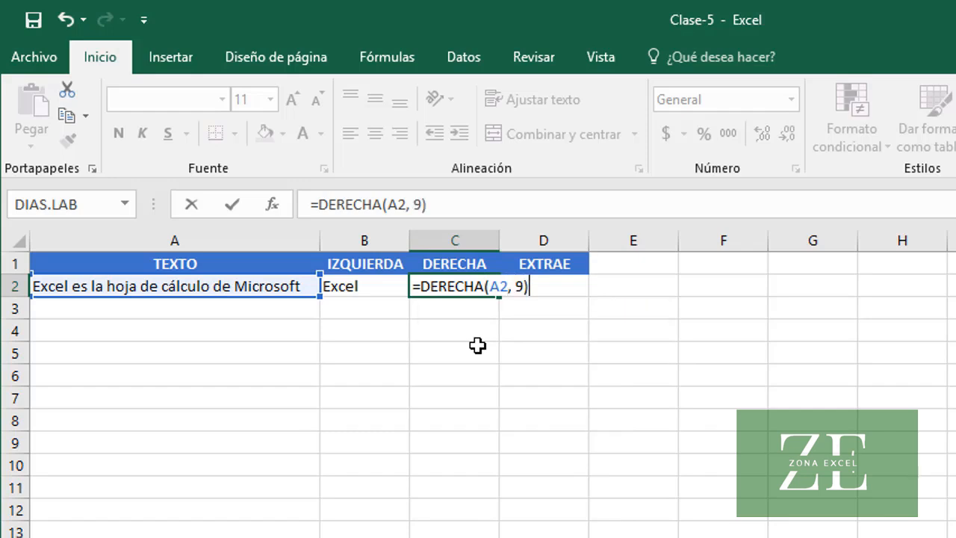
pyautogui.press('Return')
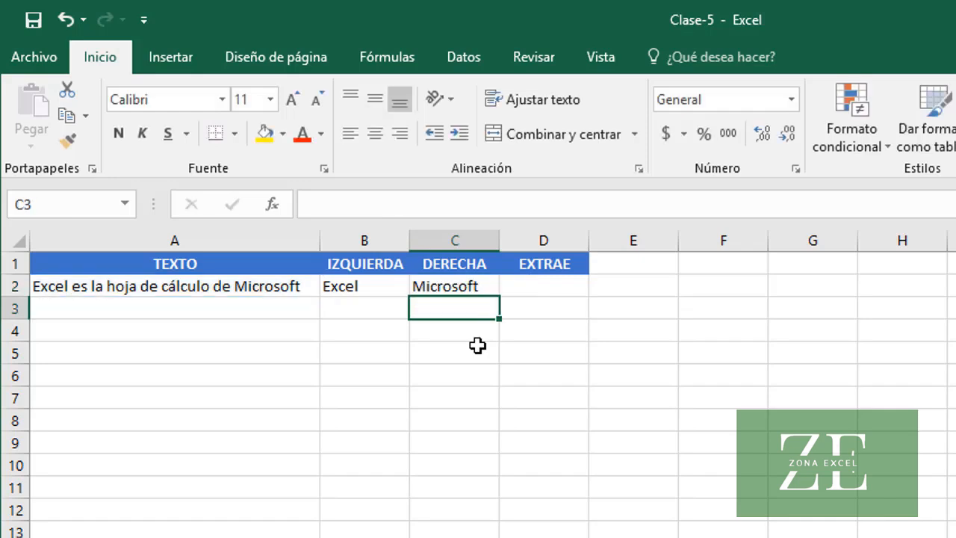
pyautogui.press('Up')
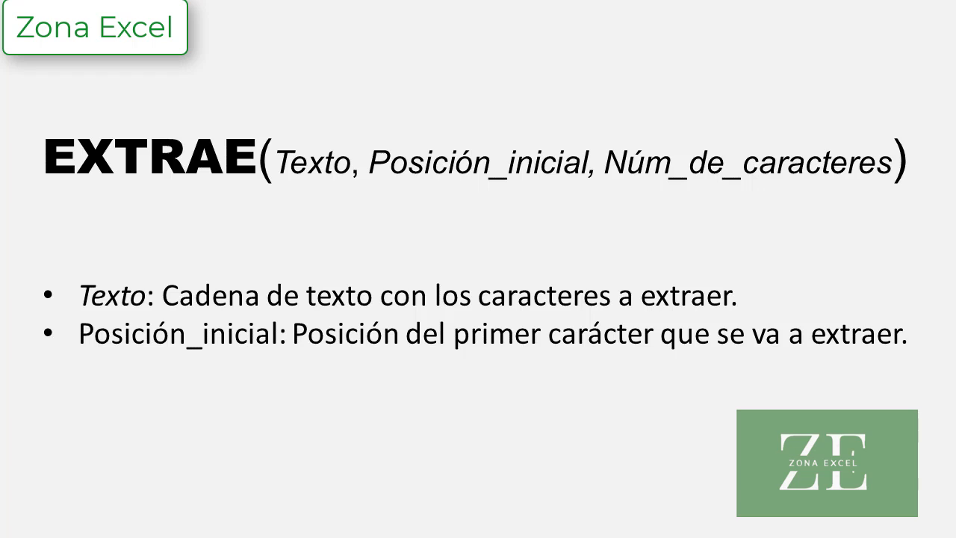
# Extract four characters of the text starting at position 13 by entering =EXTRAE(A2, 13, 4) in cell D2
pyautogui.press('Right')
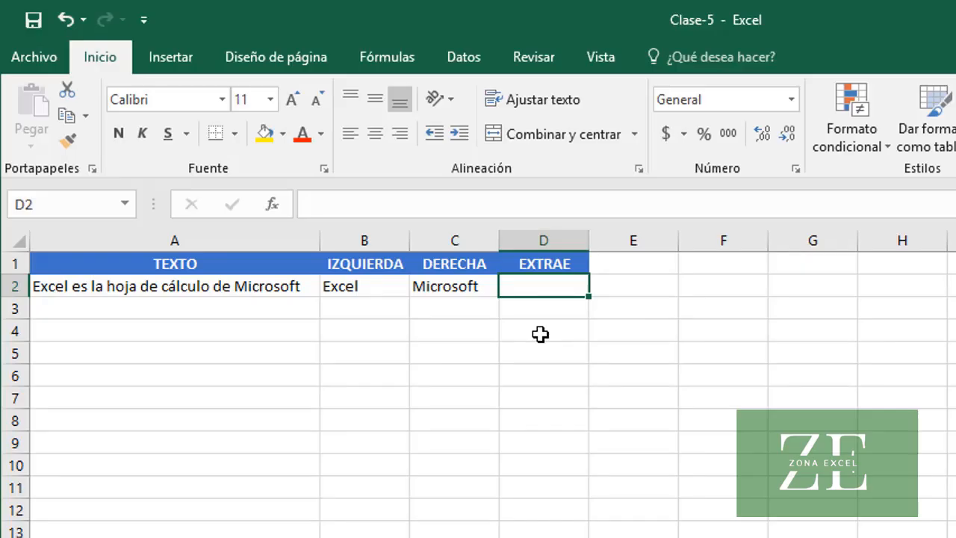
pyautogui.write('=')
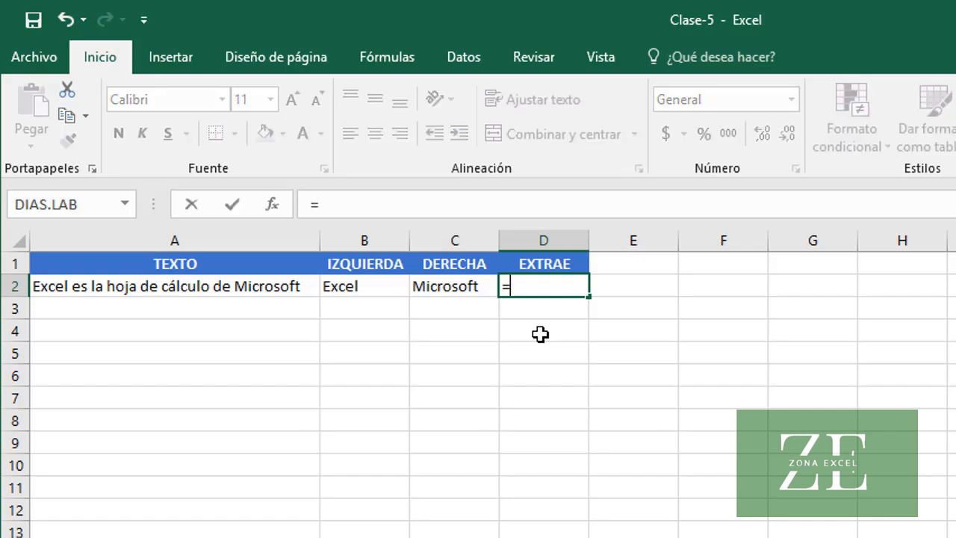
pyautogui.write('EXTRAE')
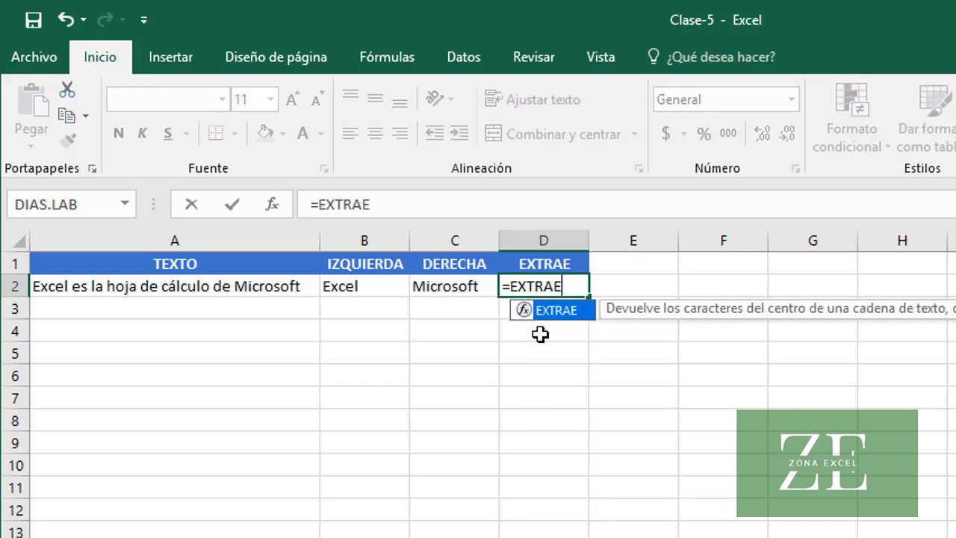
pyautogui.write('(')
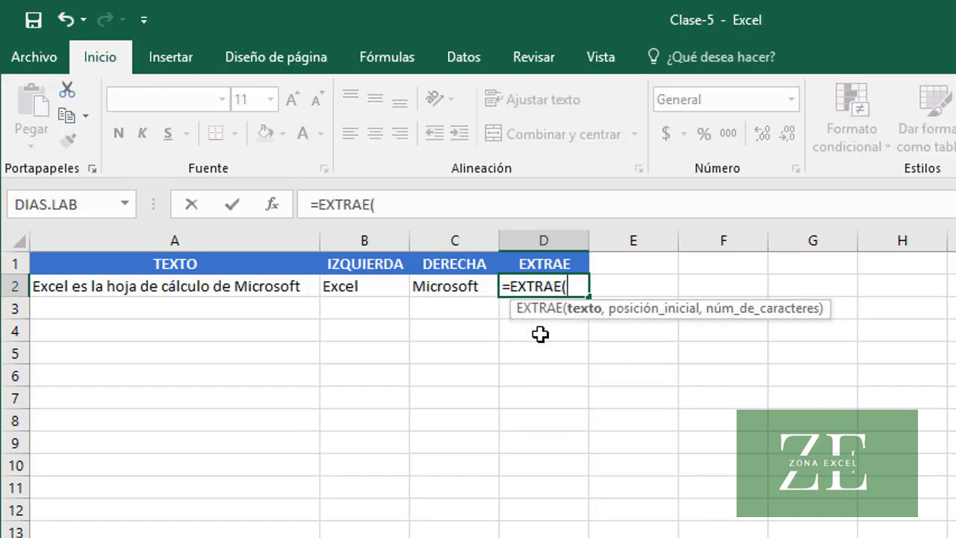
pyautogui.write('A2,')
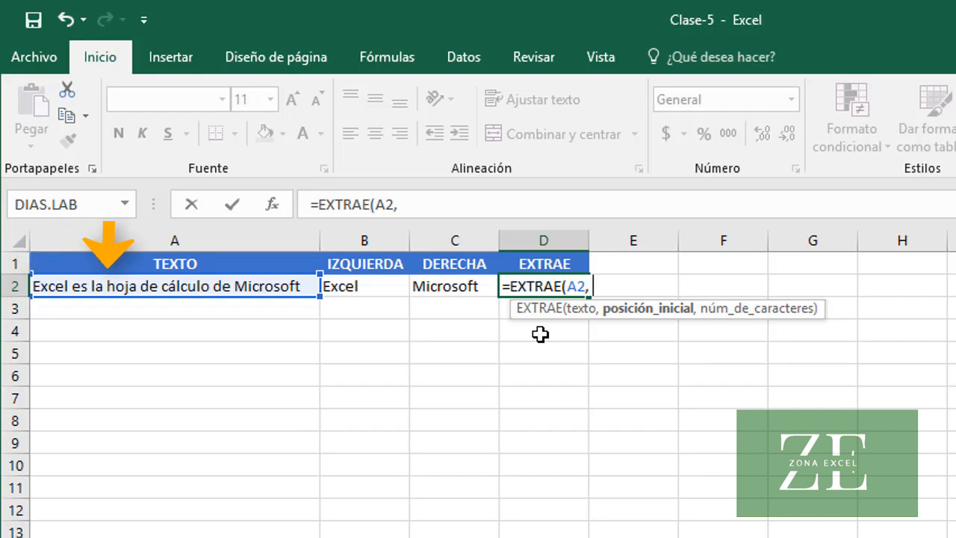
pyautogui.write('13')
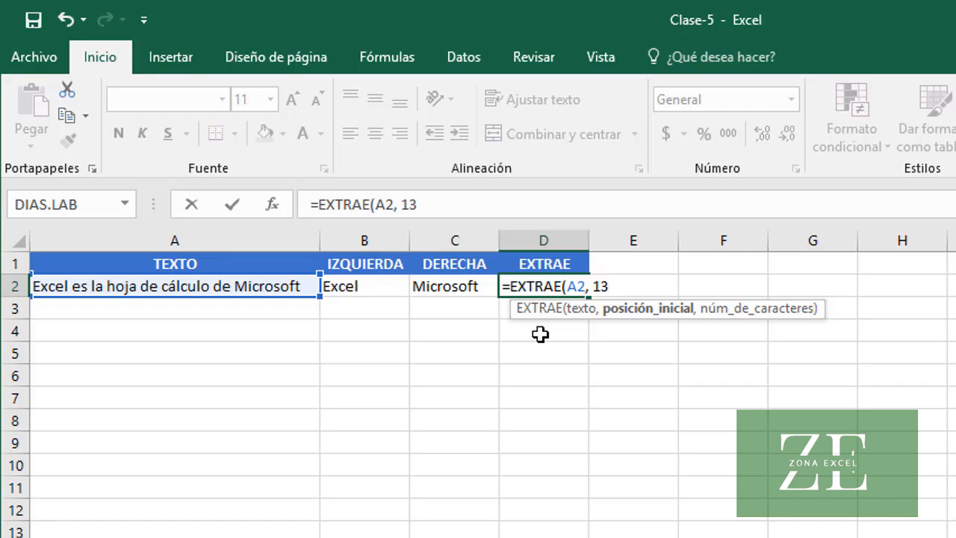
pyautogui.write(',')
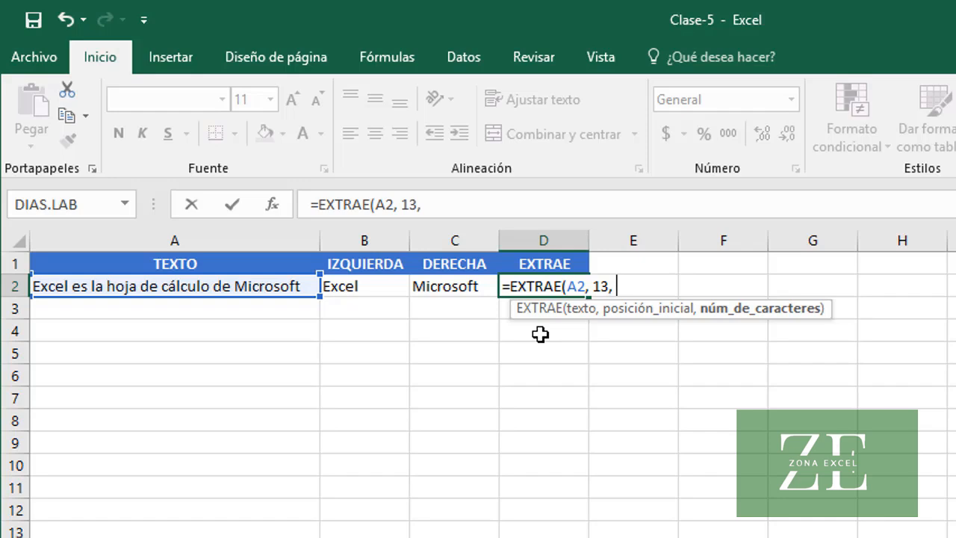
pyautogui.write('4)')
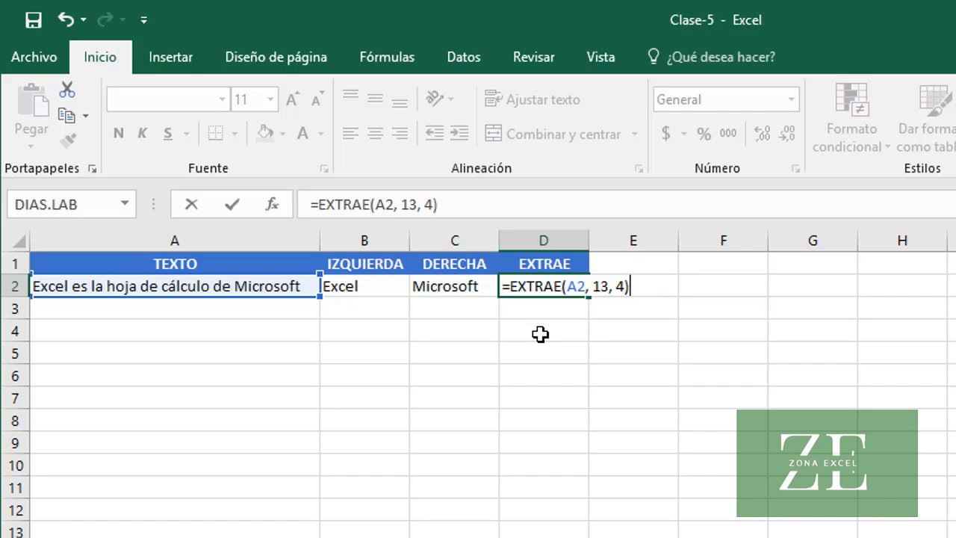
pyautogui.press('Return')
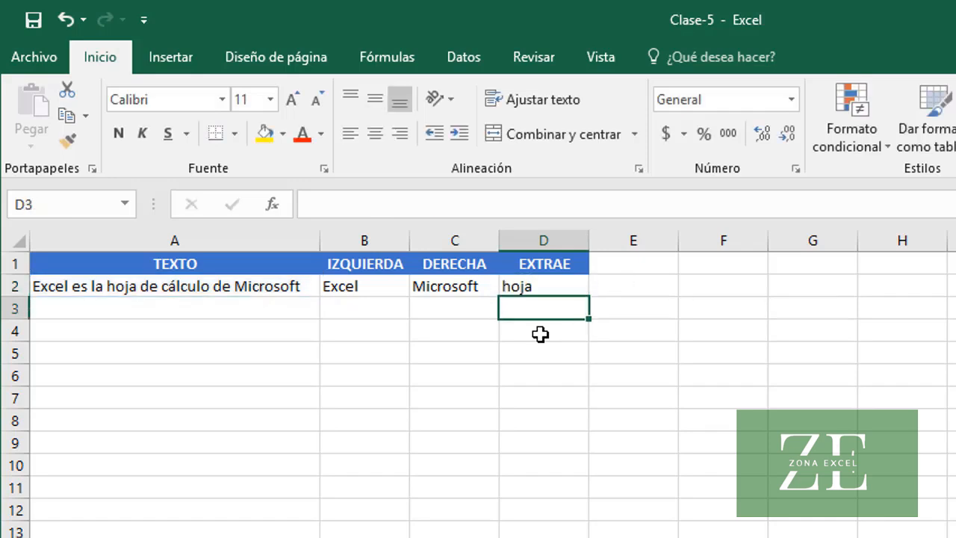
pyautogui.press('Up')
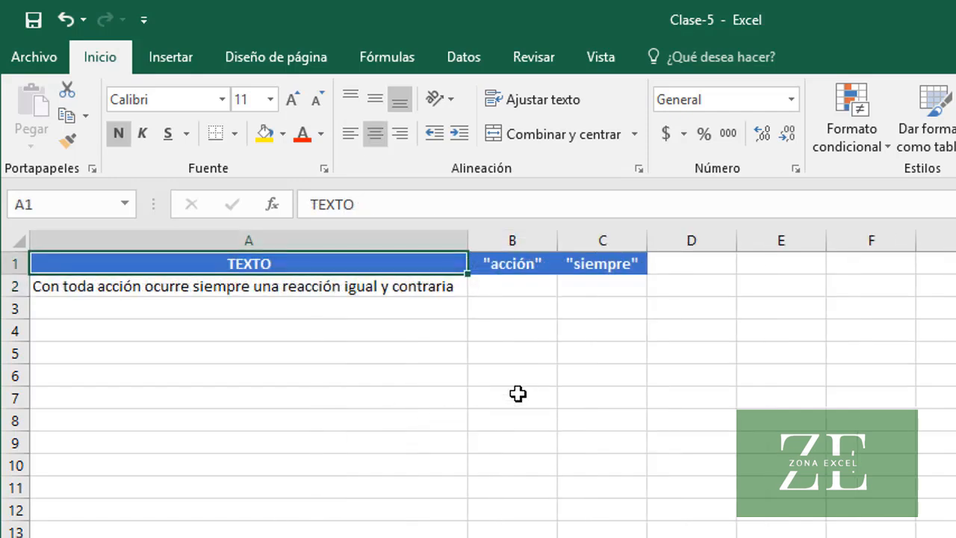
# On the sheet with the "acción" and "siempre" columns, extract the word acción by entering =EXTRAE(A2, 10, 6) in cell B2
pyautogui.click(440, 293)
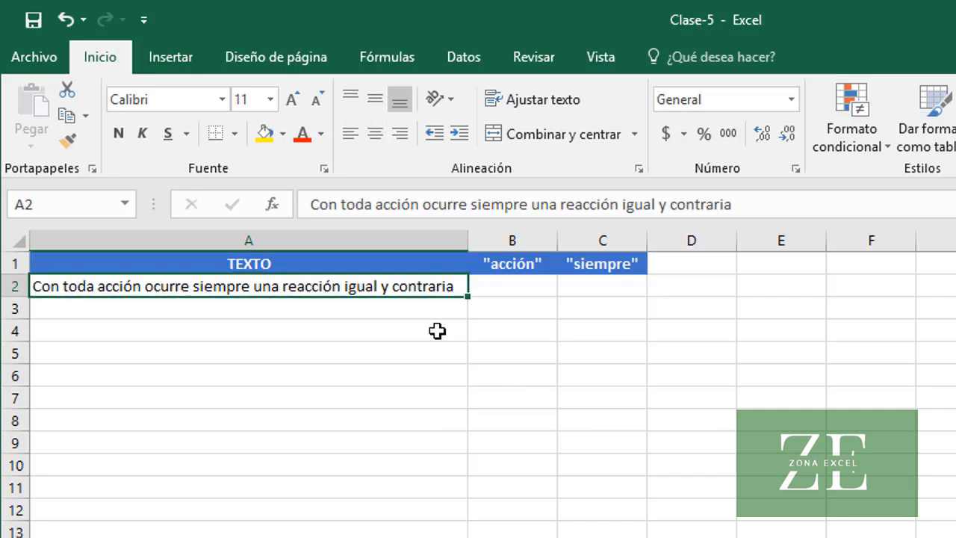
pyautogui.click(508, 292)
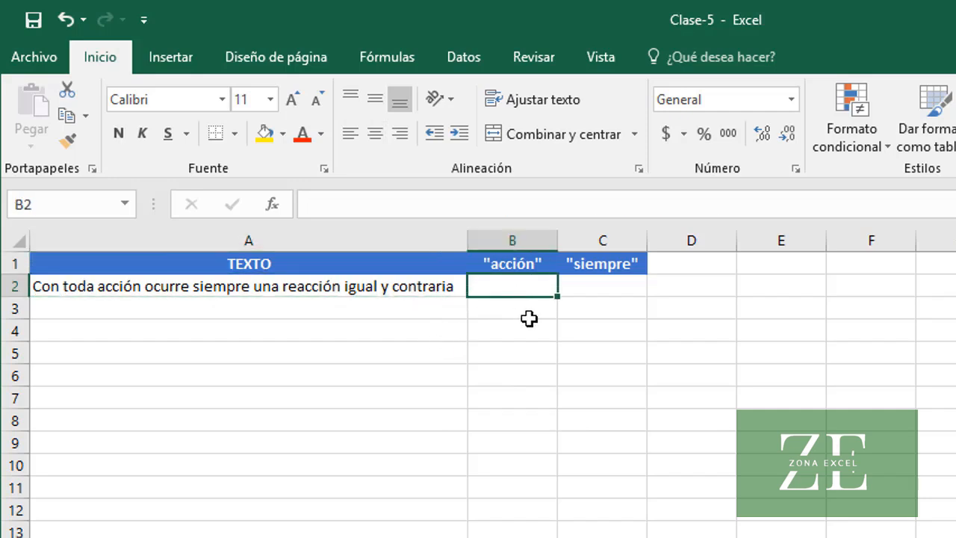
pyautogui.click(609, 291)
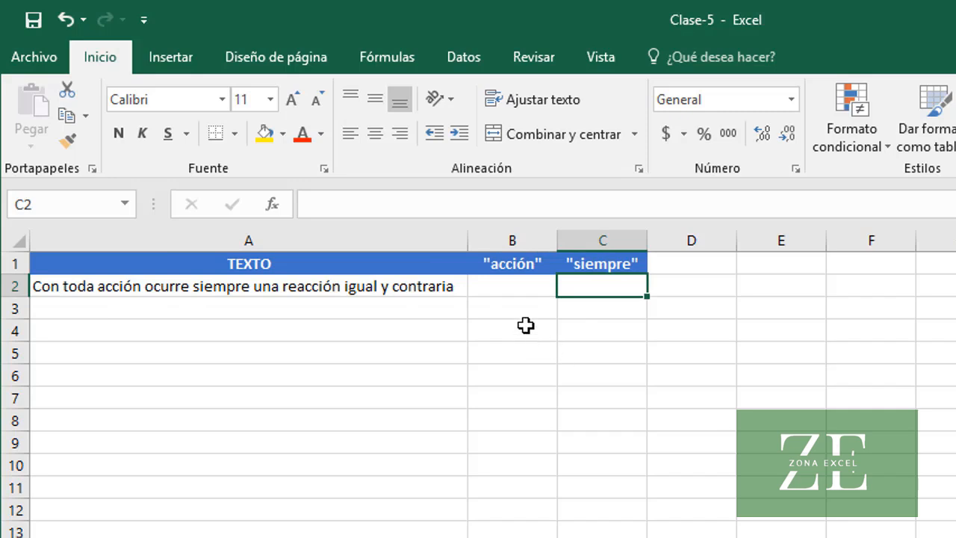
pyautogui.click(508, 288)
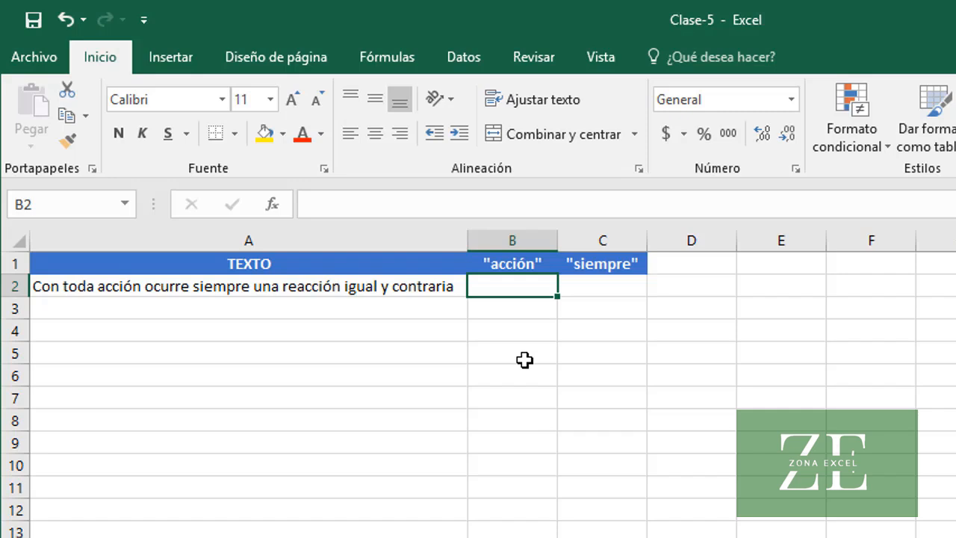
pyautogui.write('=EX')
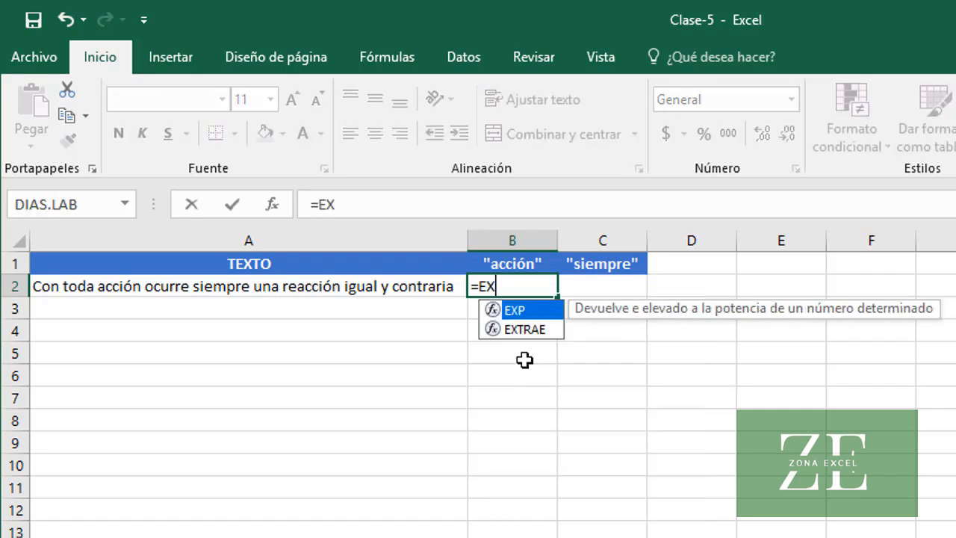
pyautogui.write('TRAE(')
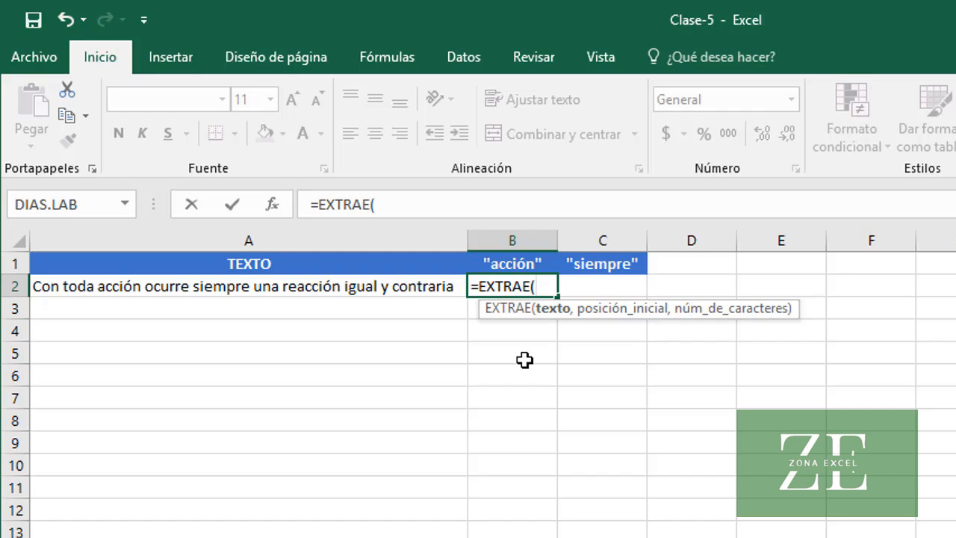
pyautogui.write('A2')
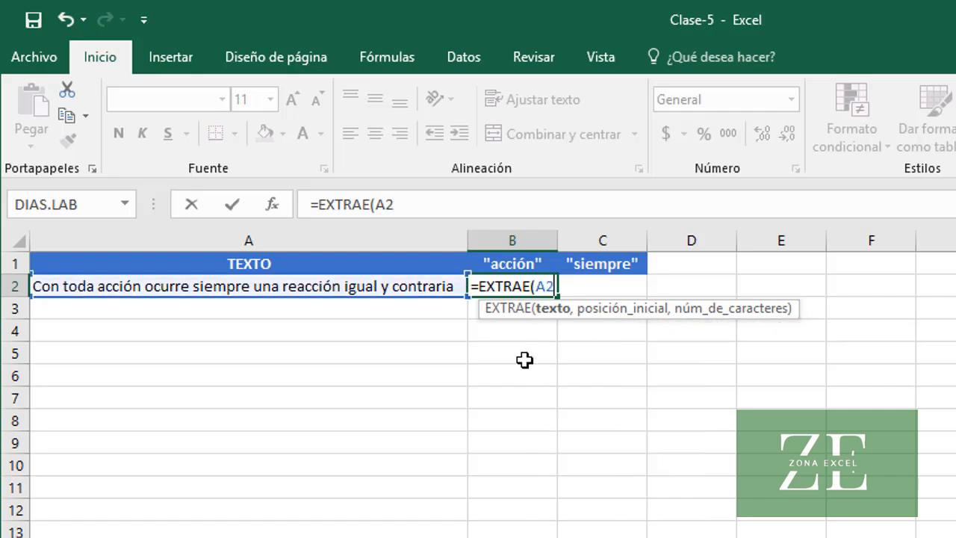
pyautogui.write(',')
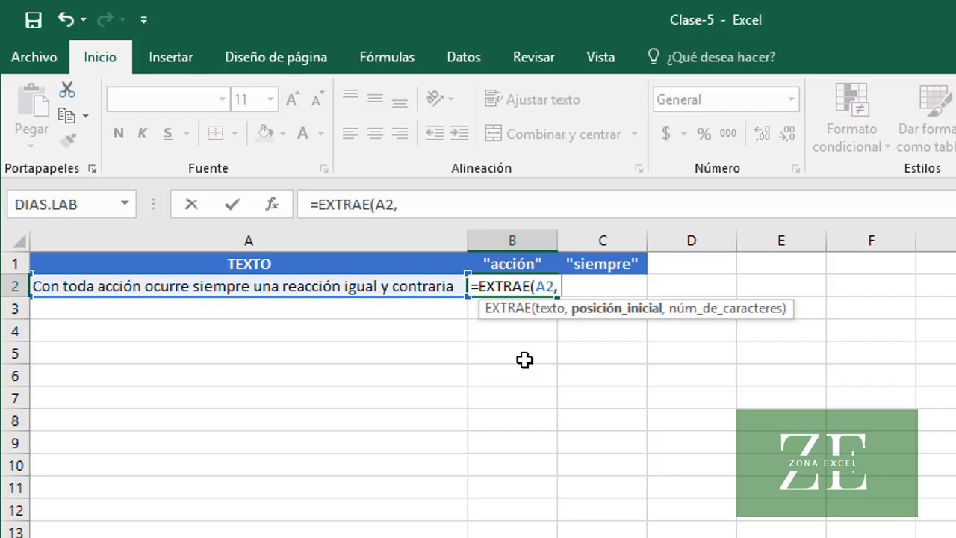
pyautogui.write('10,')
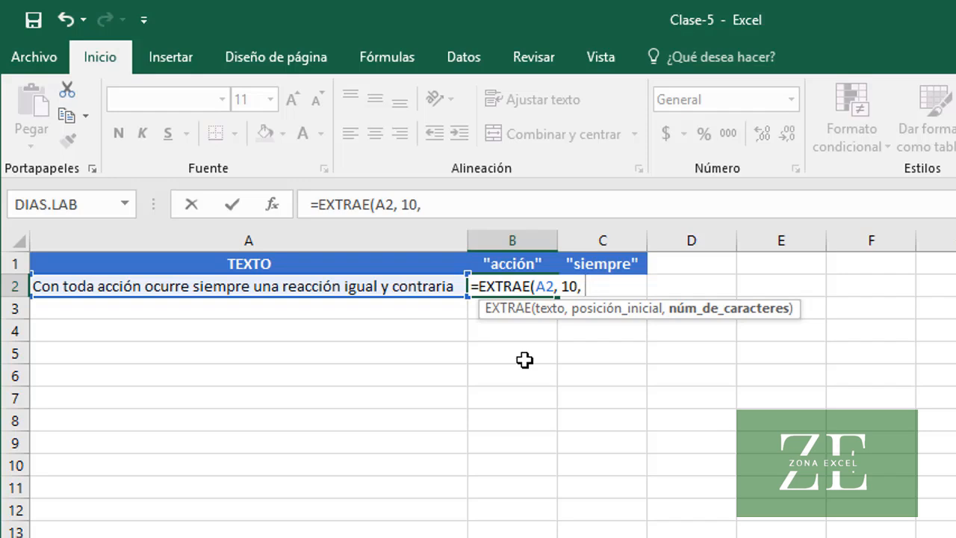
pyautogui.write(' 6)')
pyautogui.press('Return')
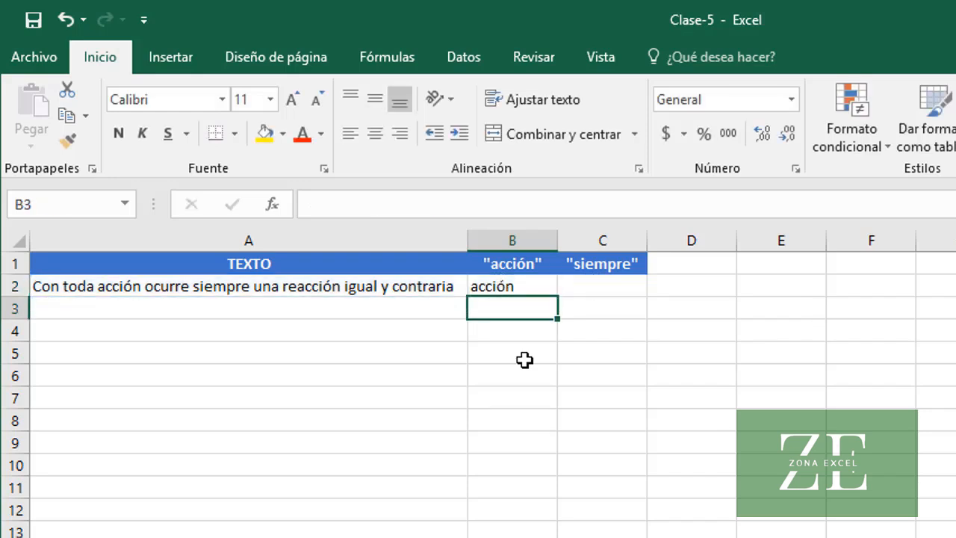
# Extract the word siempre from the text by entering =EXTRAE(A2, 24, 7) in cell C2
pyautogui.press('Up')
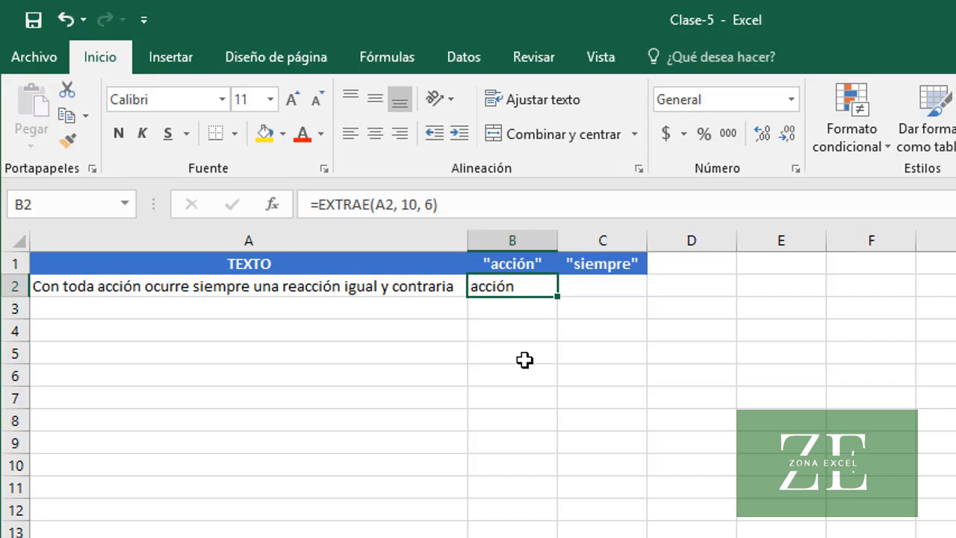
pyautogui.press('Right')
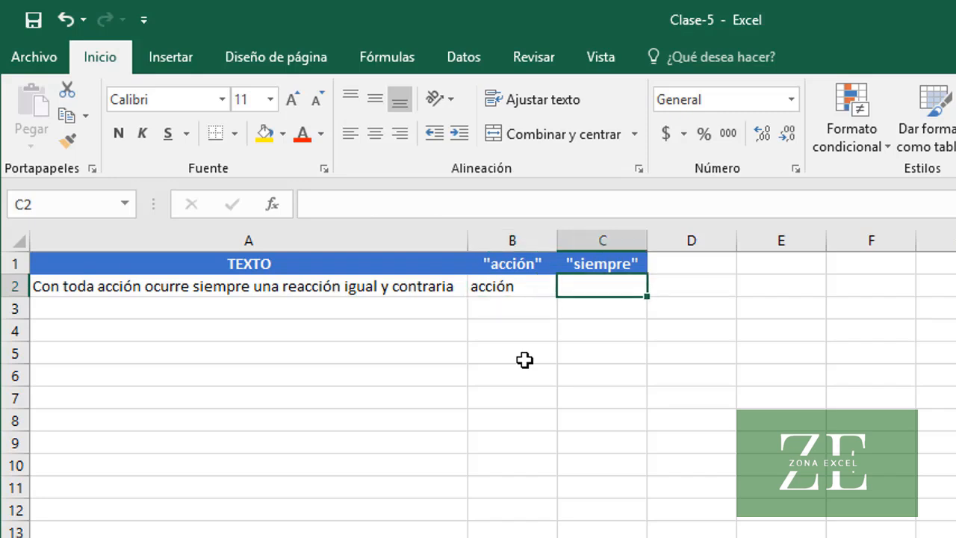
pyautogui.write('=EXT')
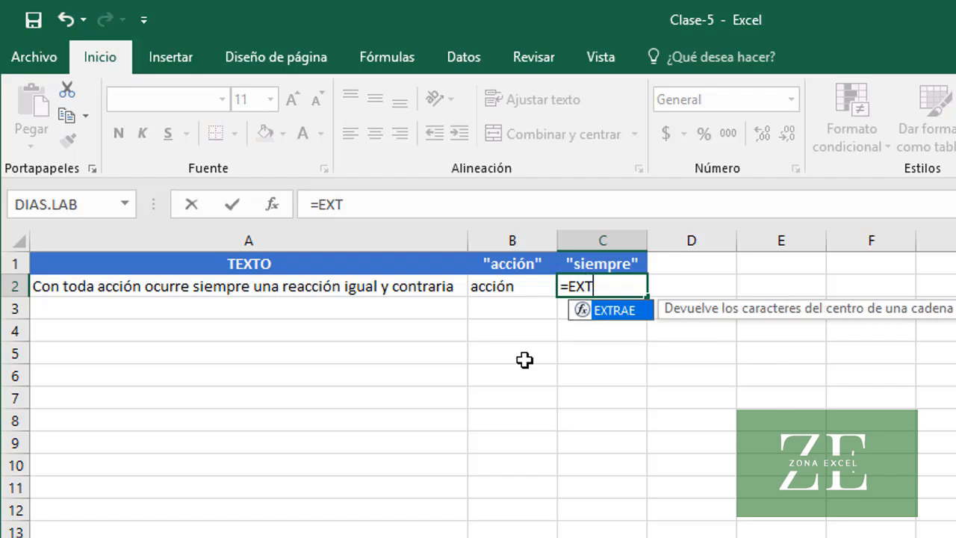
pyautogui.write('RAE(A')
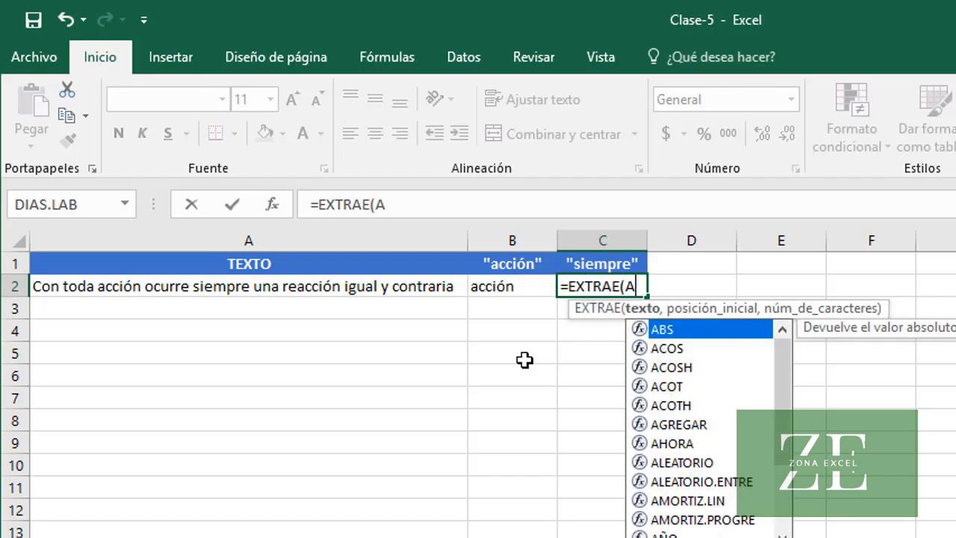
pyautogui.write('2,')
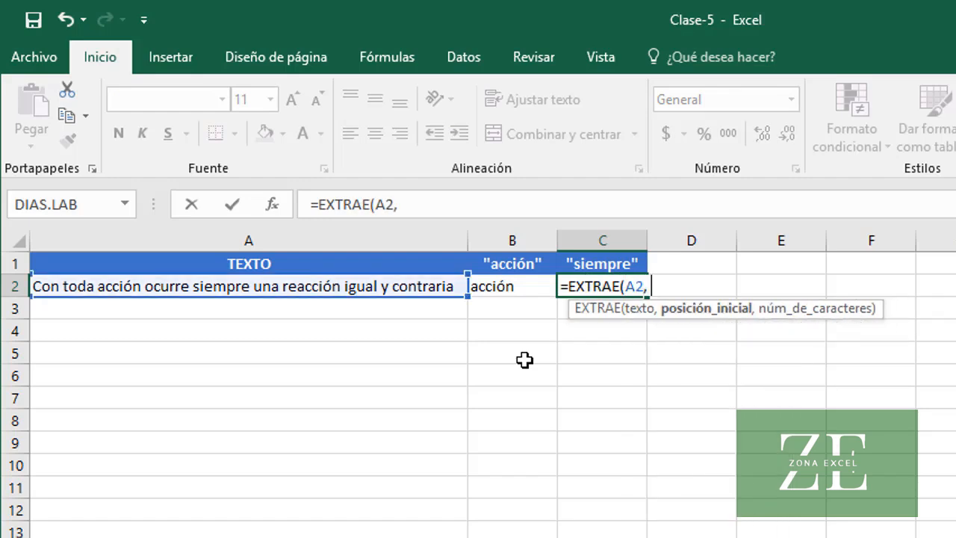
pyautogui.write(' 24,')
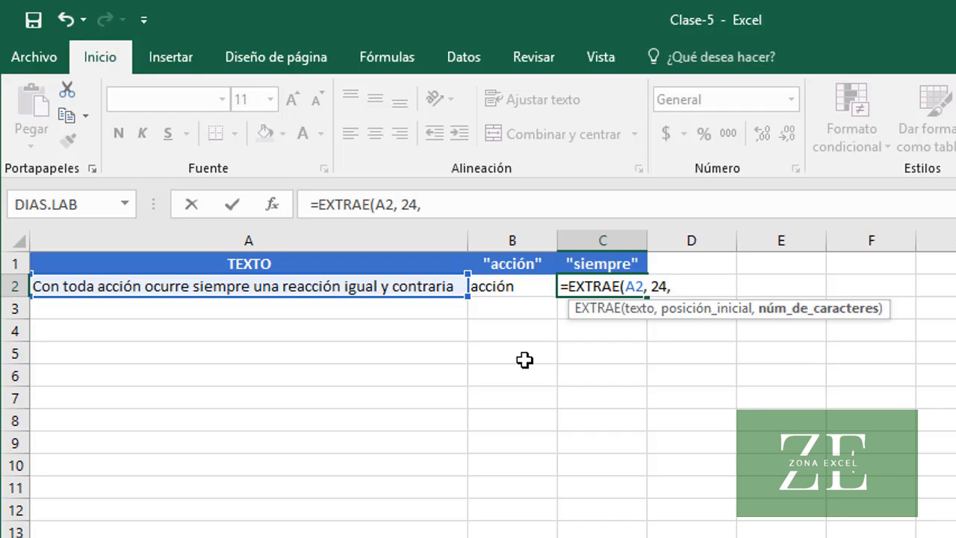
pyautogui.write(' 7)')
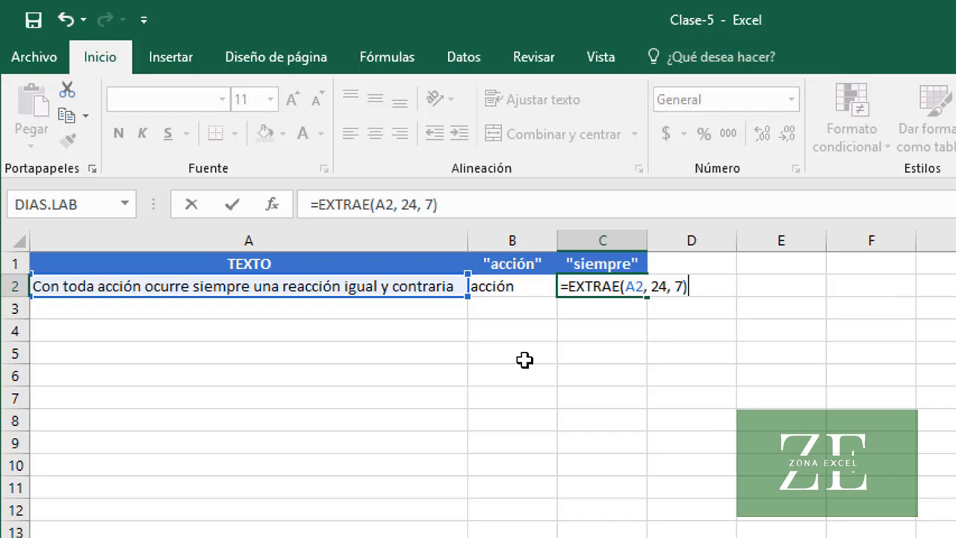
pyautogui.hotkey('ctrl', 'Return')
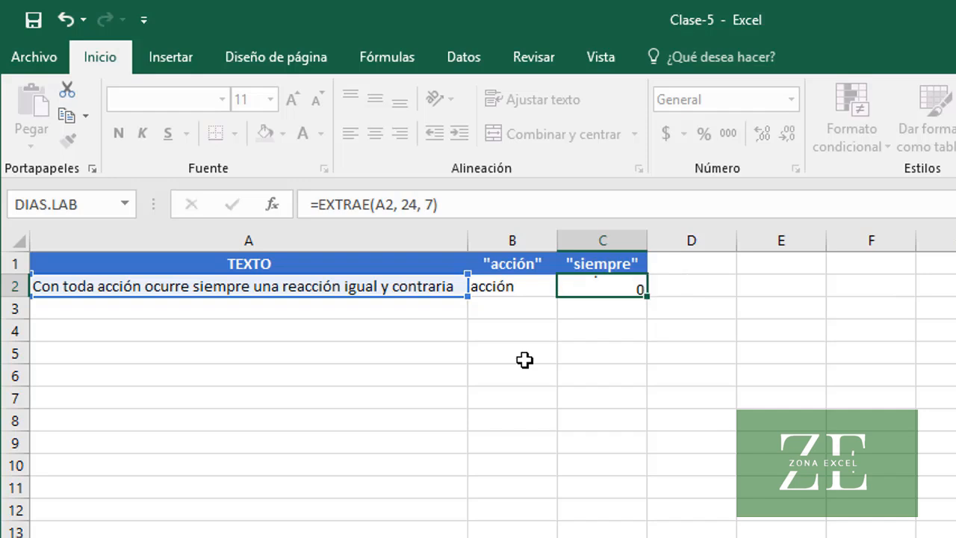
pyautogui.press('Return')
pyautogui.press('Up')
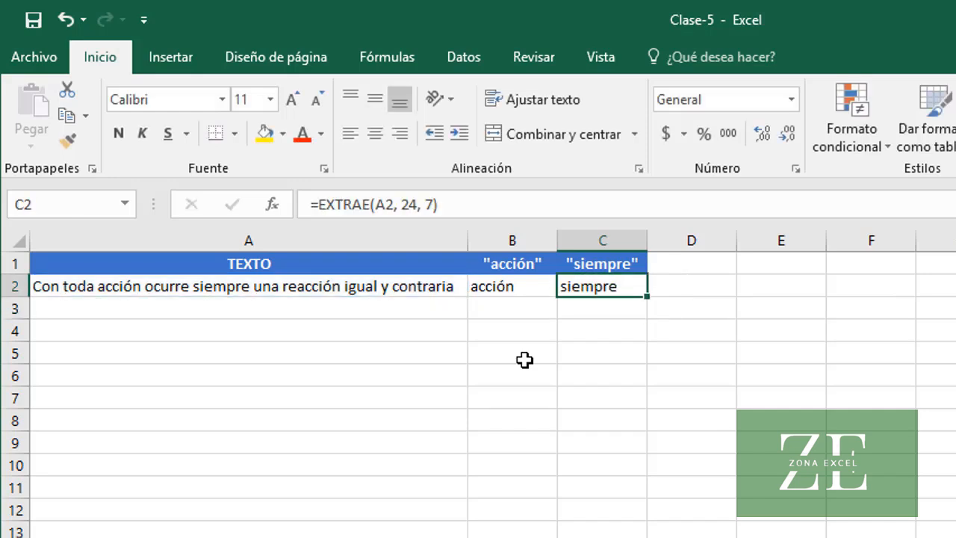
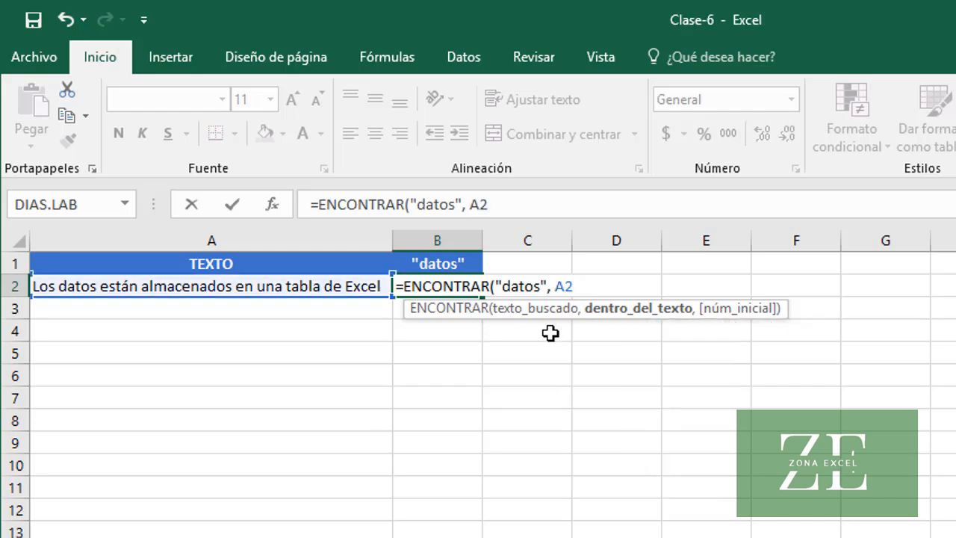
# Find the position of datos in the text by completing =ENCONTRAR("datos", A2) in cell B2
pyautogui.write(')')
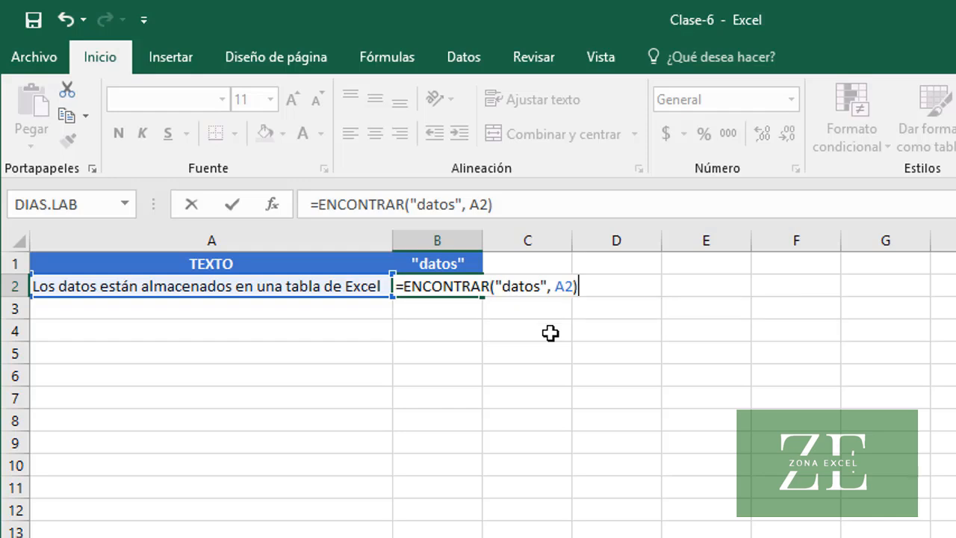
pyautogui.press('Return')
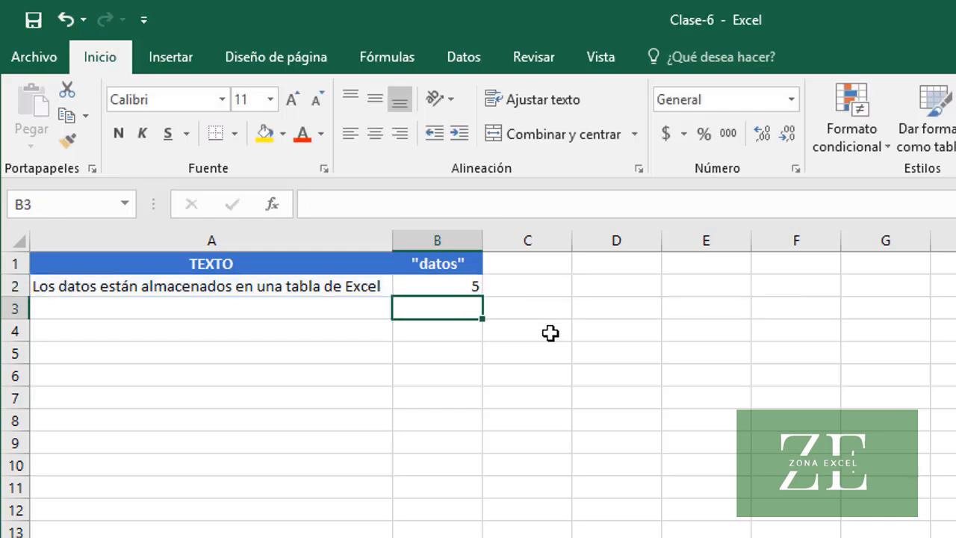
pyautogui.press('Up')
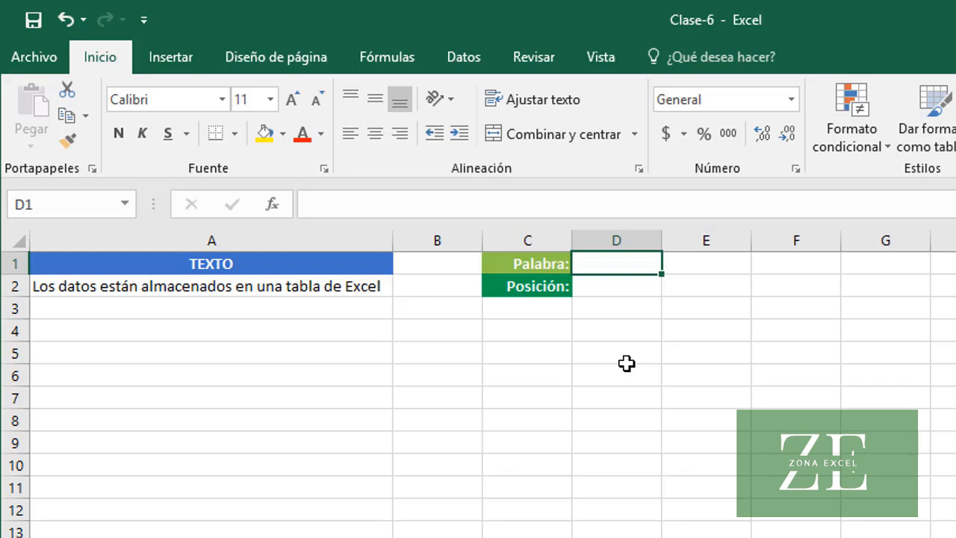
# On the sheet with the Palabra and Posición labels, enter datos in D1 and =ENCONTRAR(D1, A2) in D2
pyautogui.write('datos')
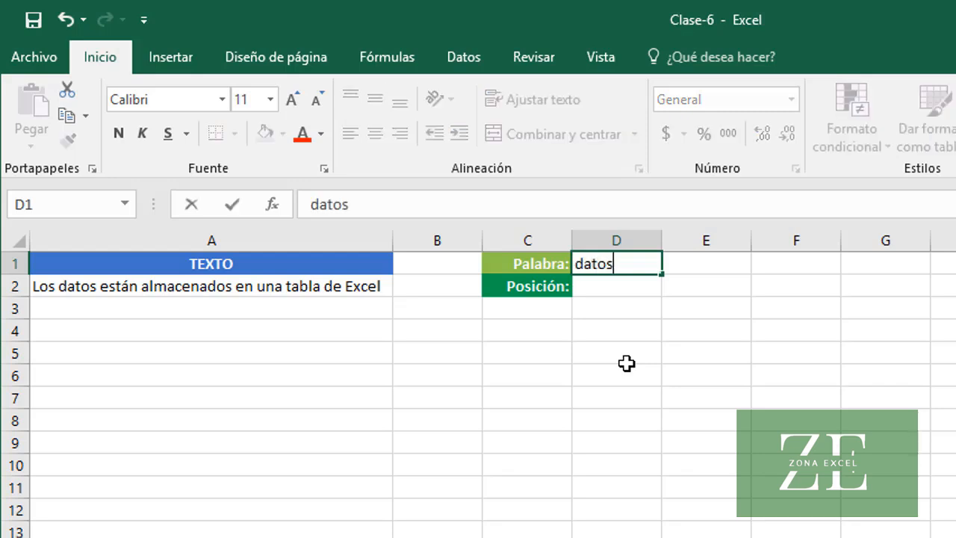
pyautogui.press('Return')
pyautogui.write('=')
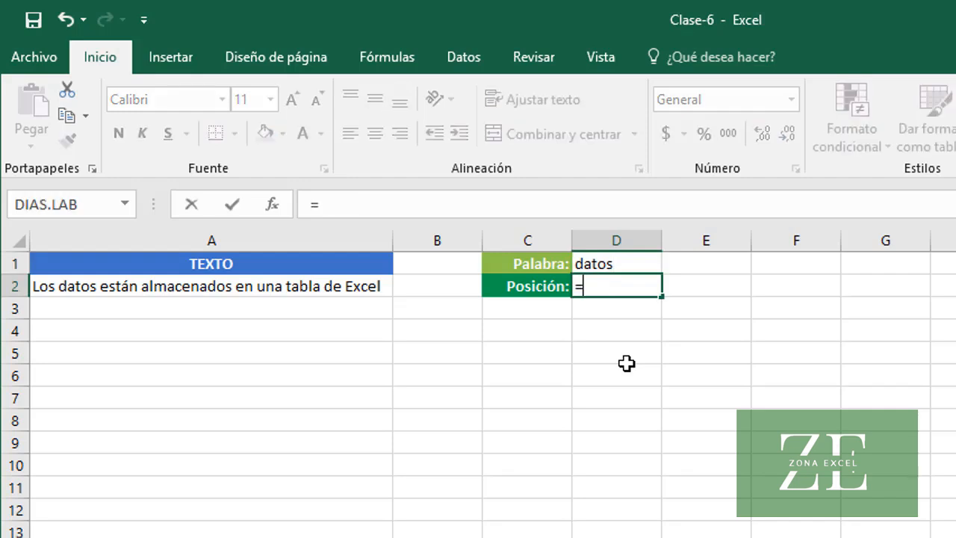
pyautogui.write('ENC')
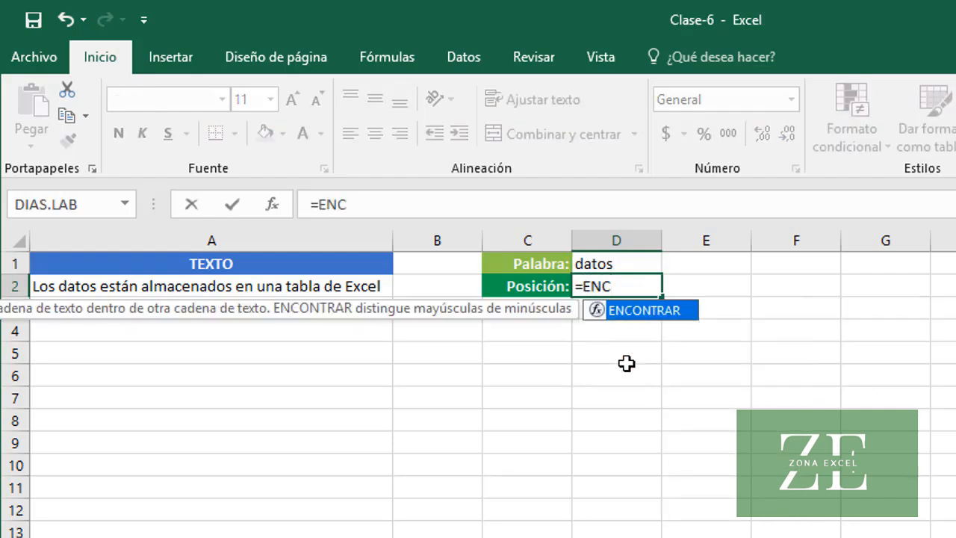
pyautogui.press('Tab')
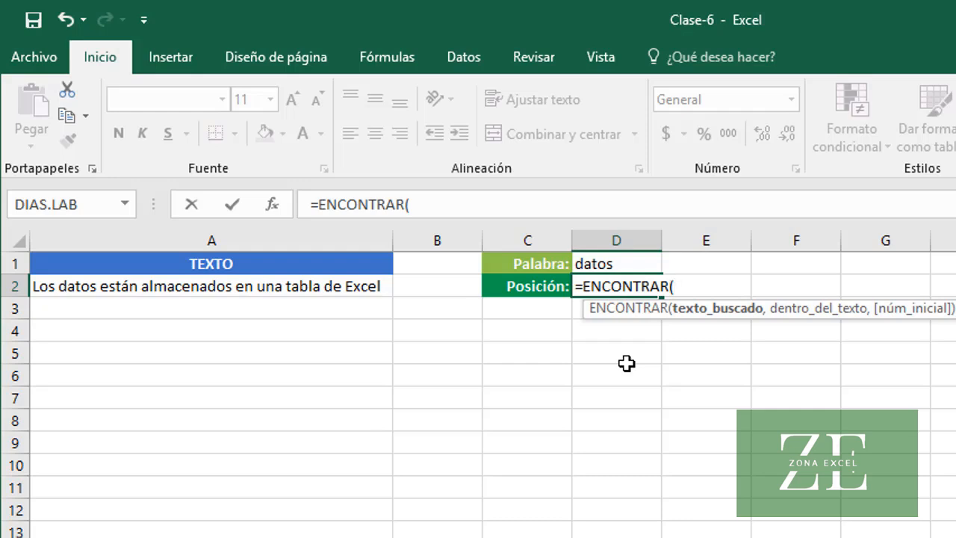
pyautogui.write('D1')
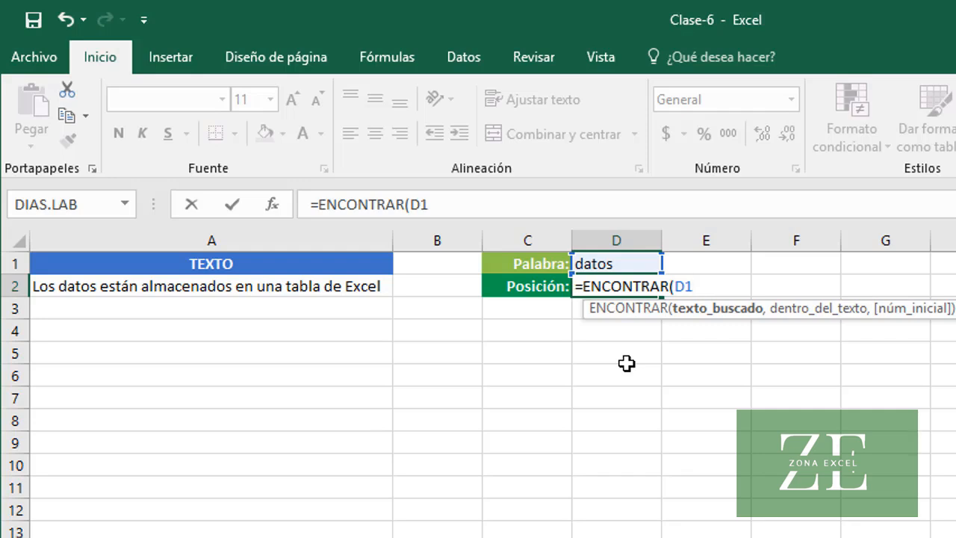
pyautogui.write(', A2')
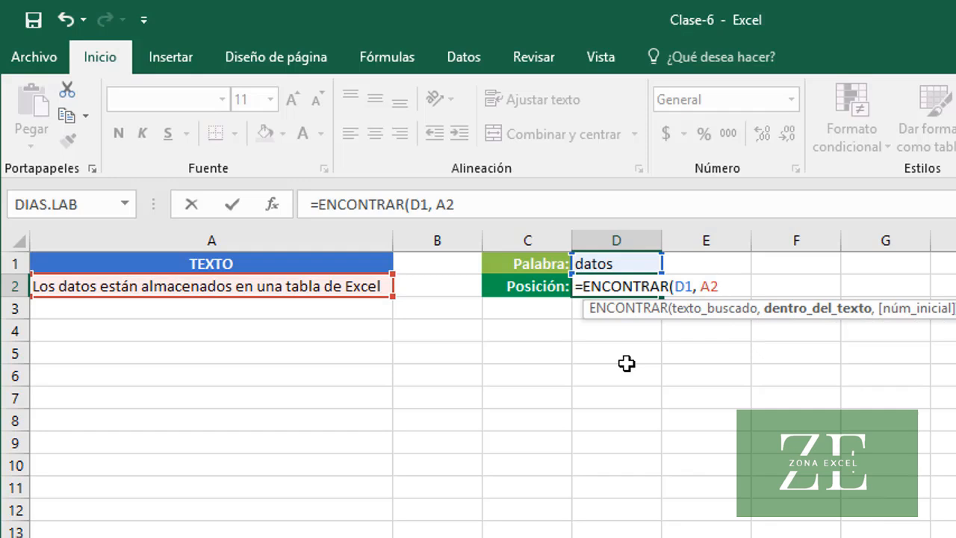
pyautogui.write(')')
pyautogui.hotkey('ctrl', 'Return')
pyautogui.press('Return')
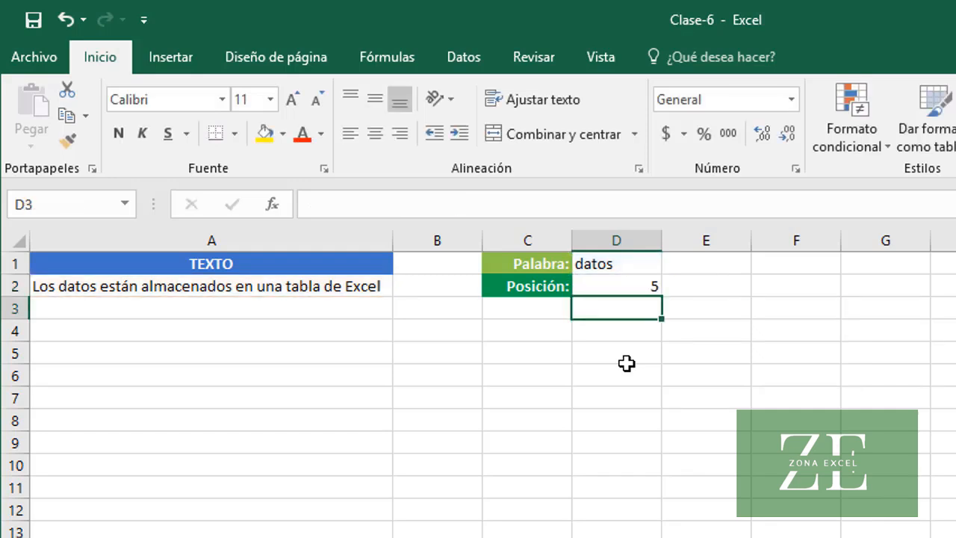
# Try tabla and Excel in turn as the search word in cell D1
pyautogui.press('Up')
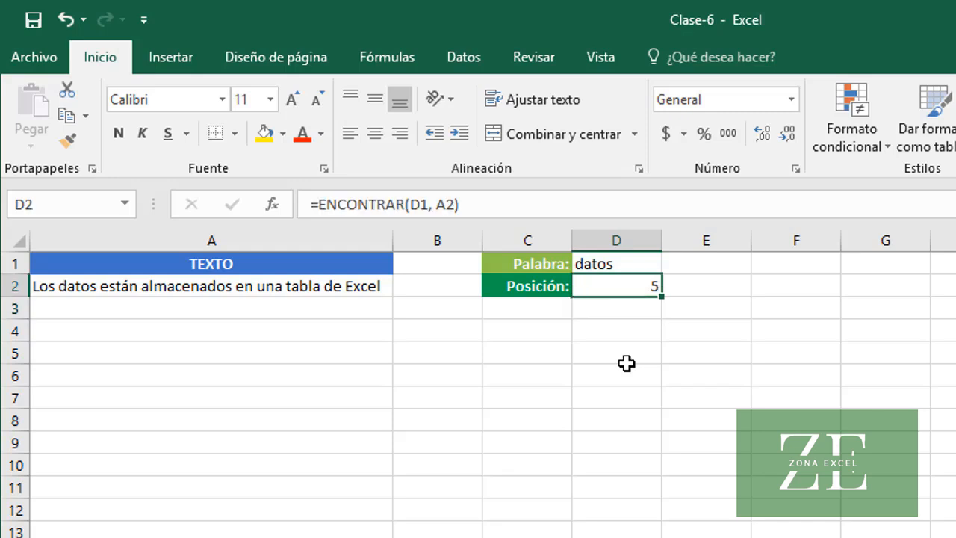
pyautogui.press('Up')
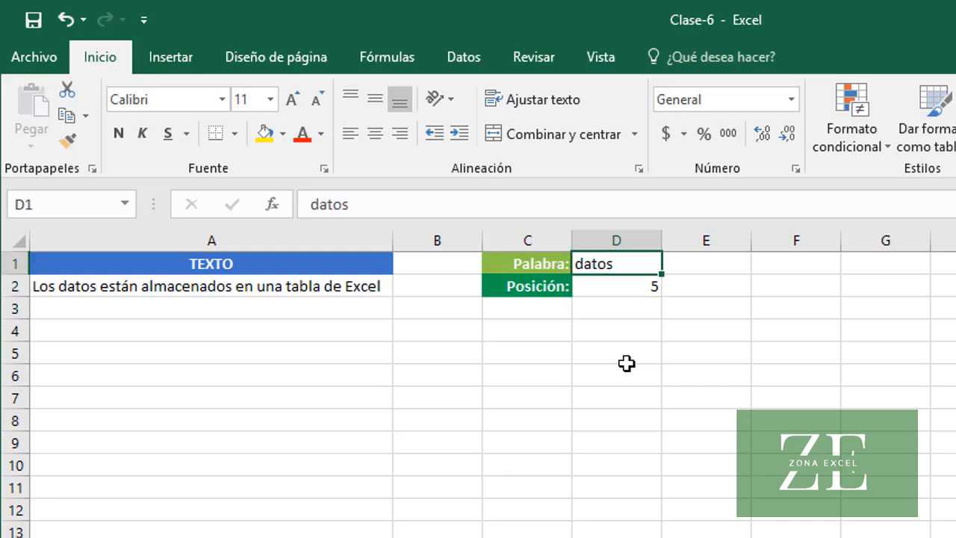
pyautogui.write('tabla')
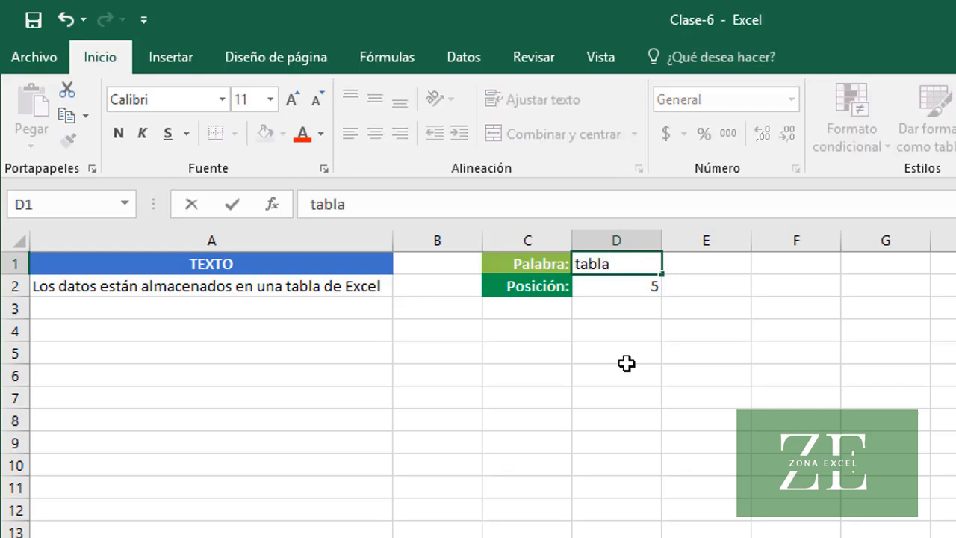
pyautogui.press('Return')
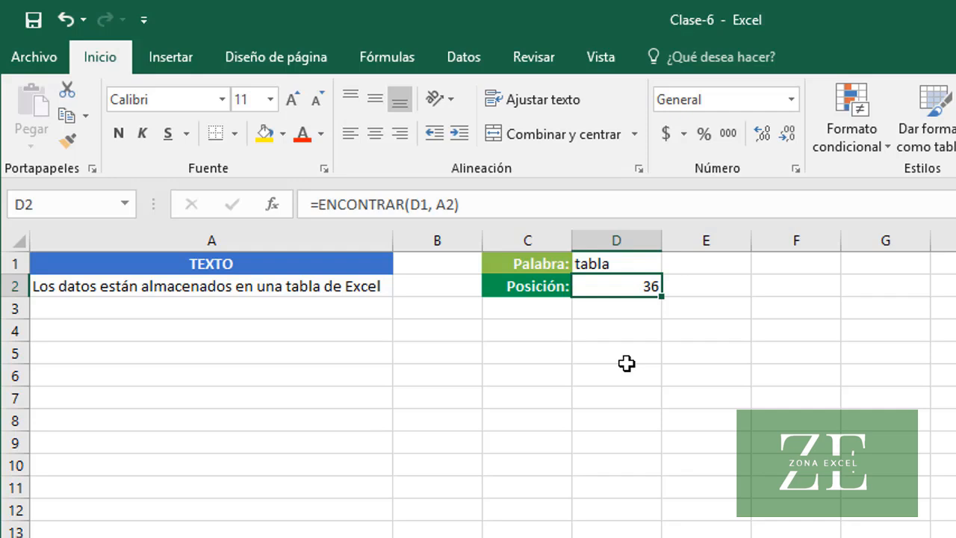
pyautogui.press('Up')
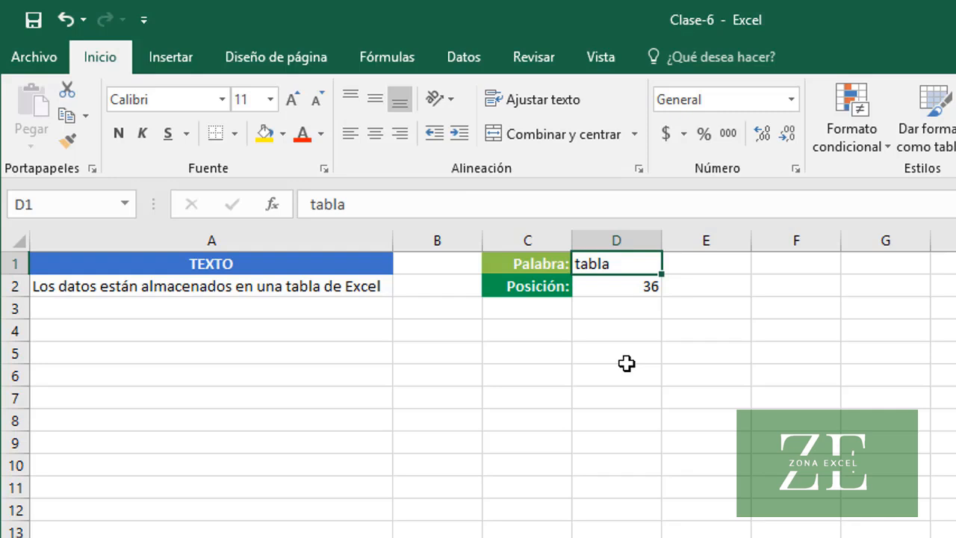
pyautogui.write('Excel')
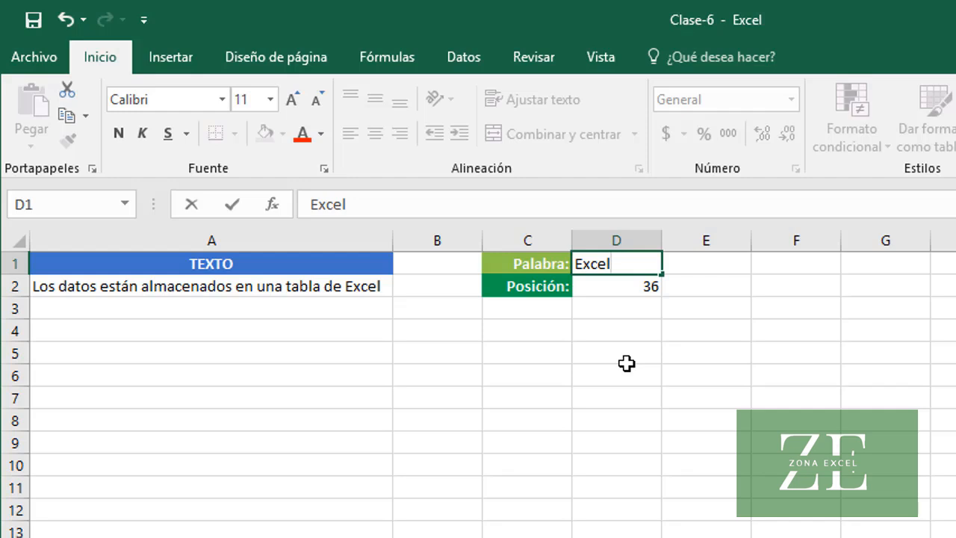
pyautogui.press('Return')
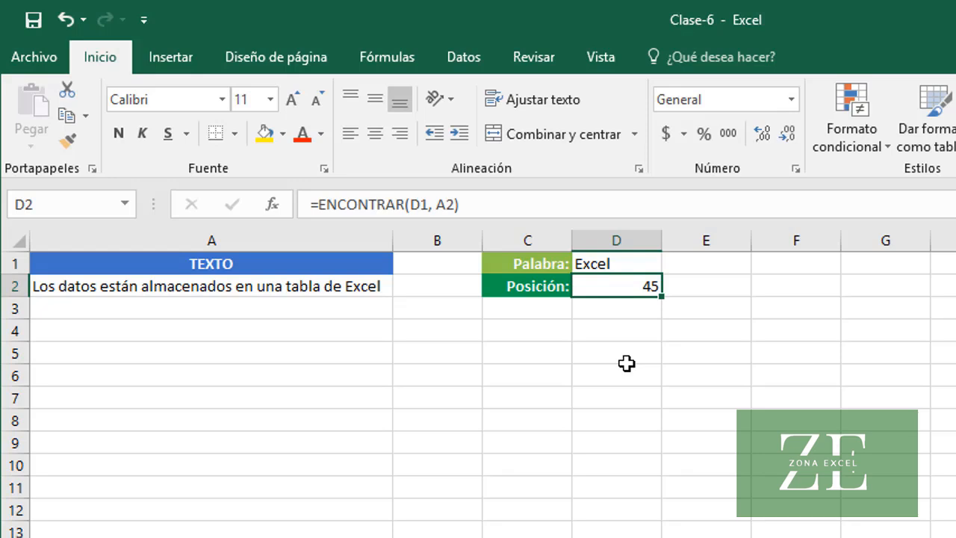
# Set the search word in D1 to lowercase excel to test case sensitivity
pyautogui.press('Up')
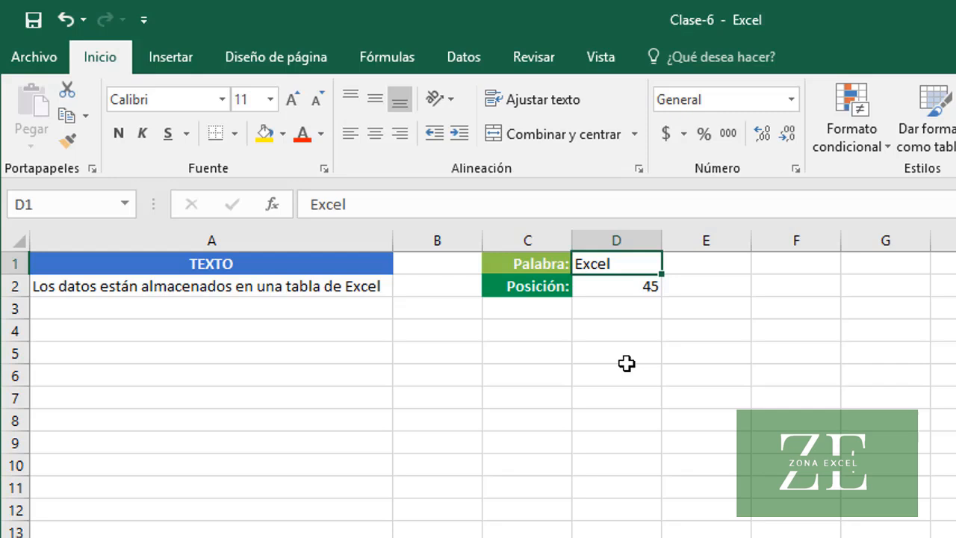
pyautogui.write('excel')
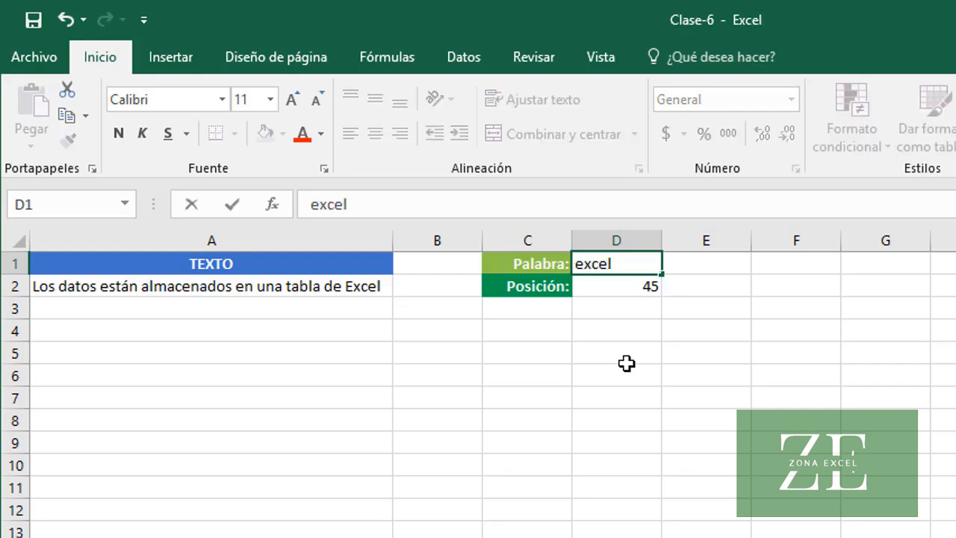
pyautogui.press('Return')
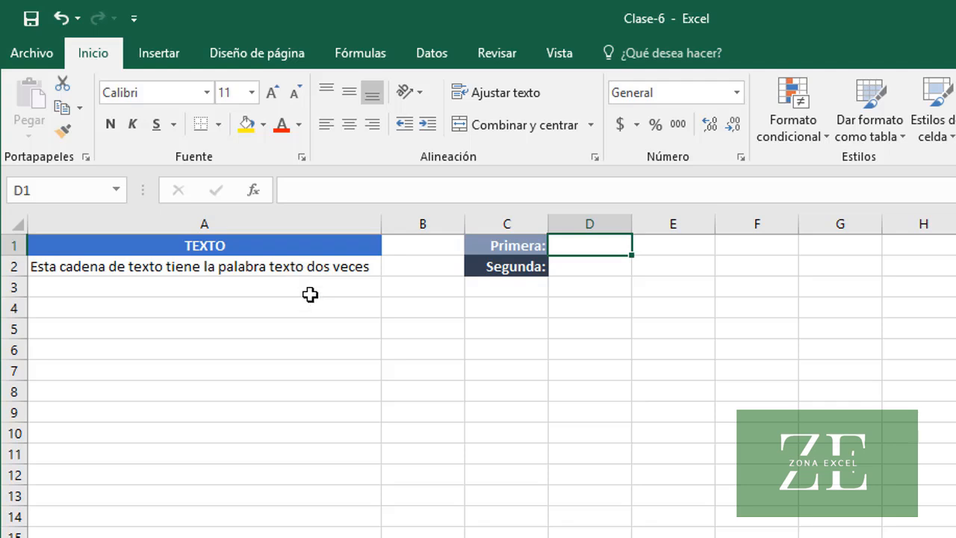
# On the sheet with the Primera and Segunda labels, find the first texto by entering =ENCONTRAR("texto", A2) in cell D1
pyautogui.click(297, 268)
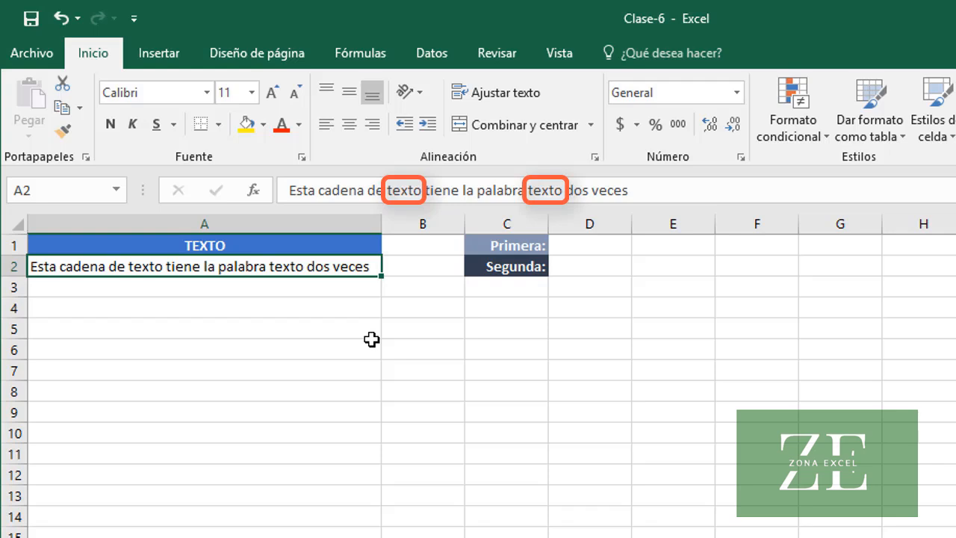
pyautogui.click(602, 247)
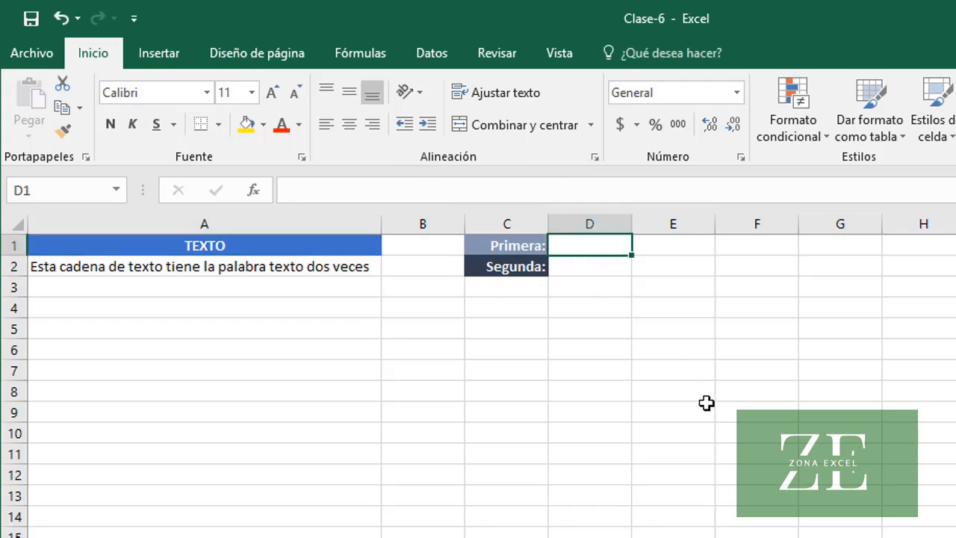
pyautogui.write('=ENC')
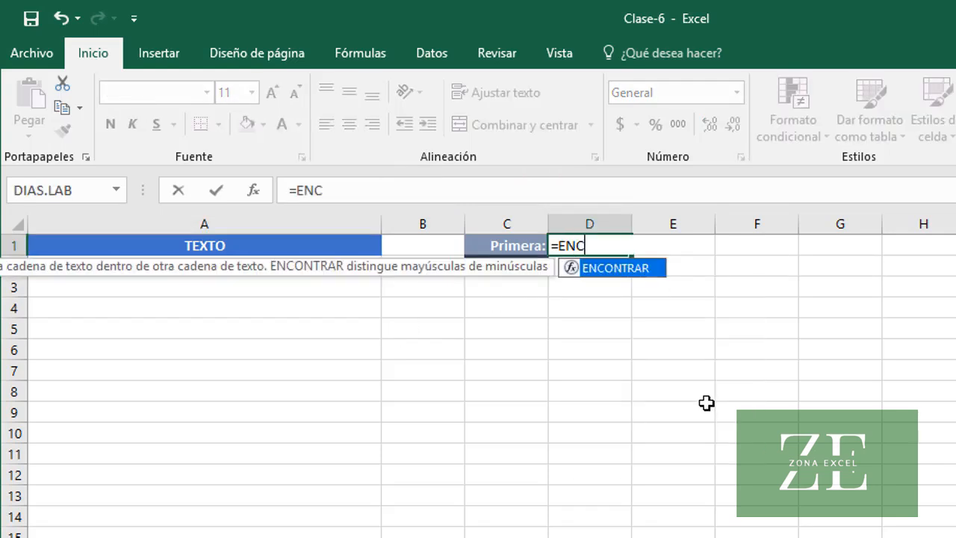
pyautogui.press('Tab')
pyautogui.write('"tex')
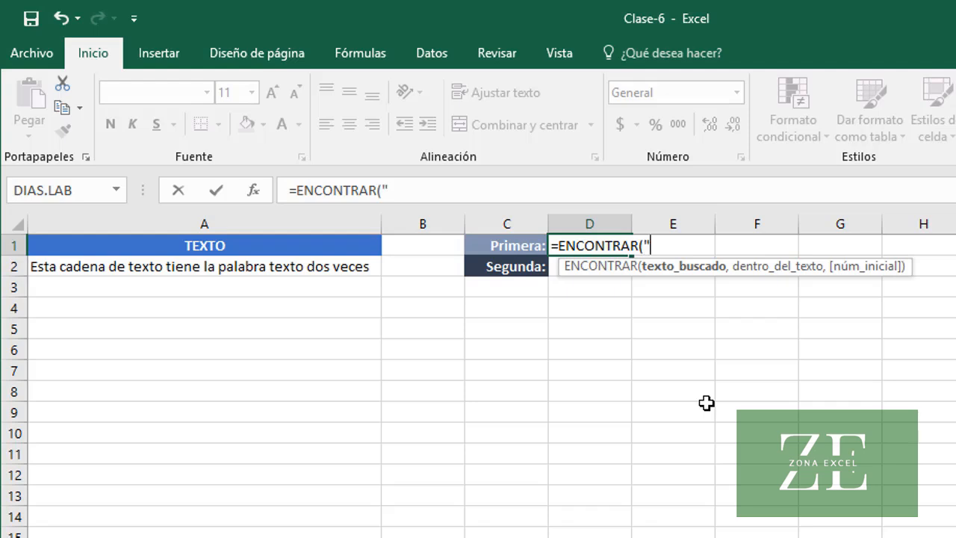
pyautogui.write('to"')
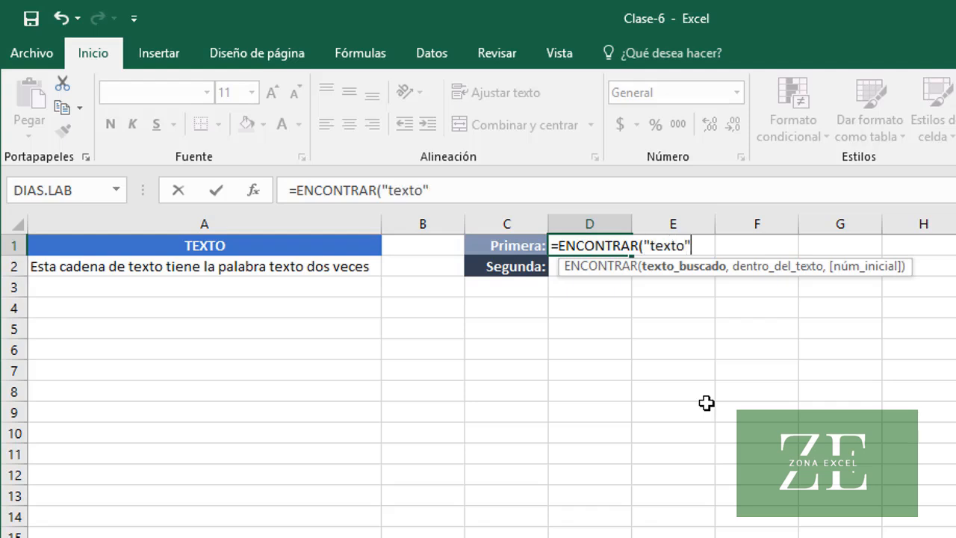
pyautogui.write(',')
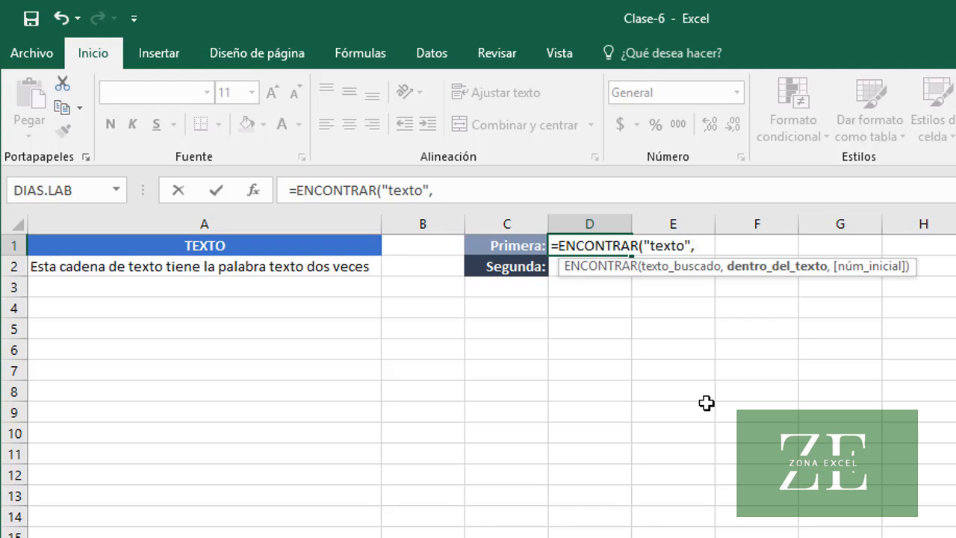
pyautogui.write(' A2)')
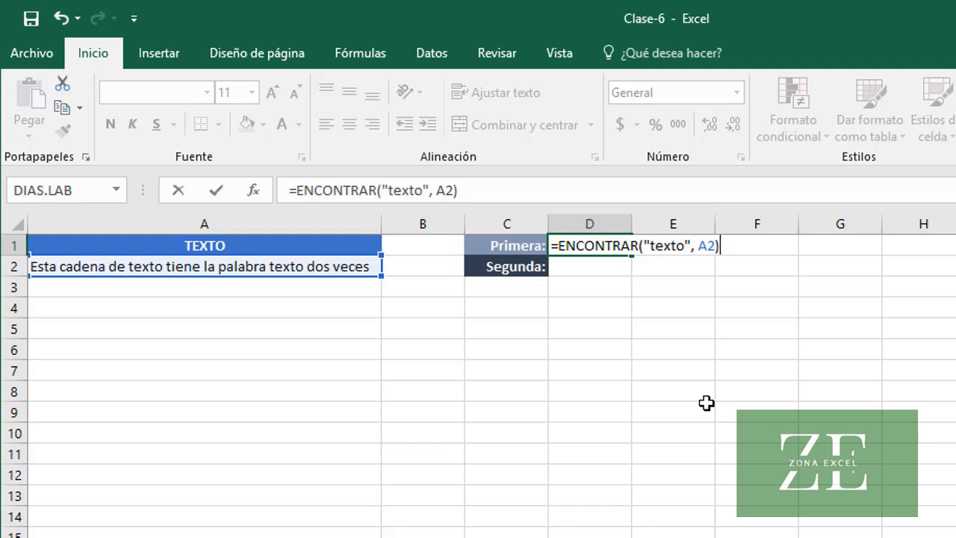
pyautogui.hotkey('ctrl', 'Return')
pyautogui.press('Up')
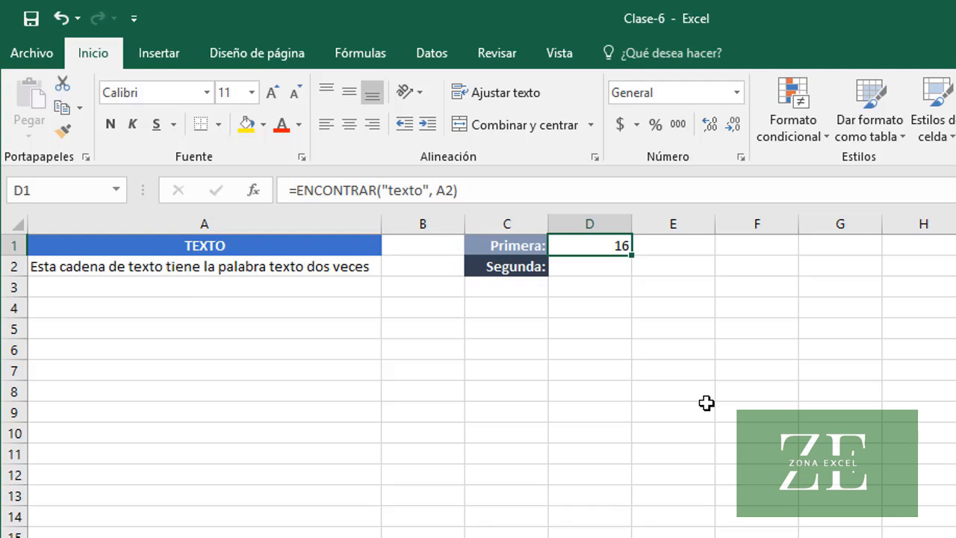
# Find the second texto by entering =ENCONTRAR("texto",A2,D1+1) in cell D2, and compare it with the formula in D1
pyautogui.press('Down')
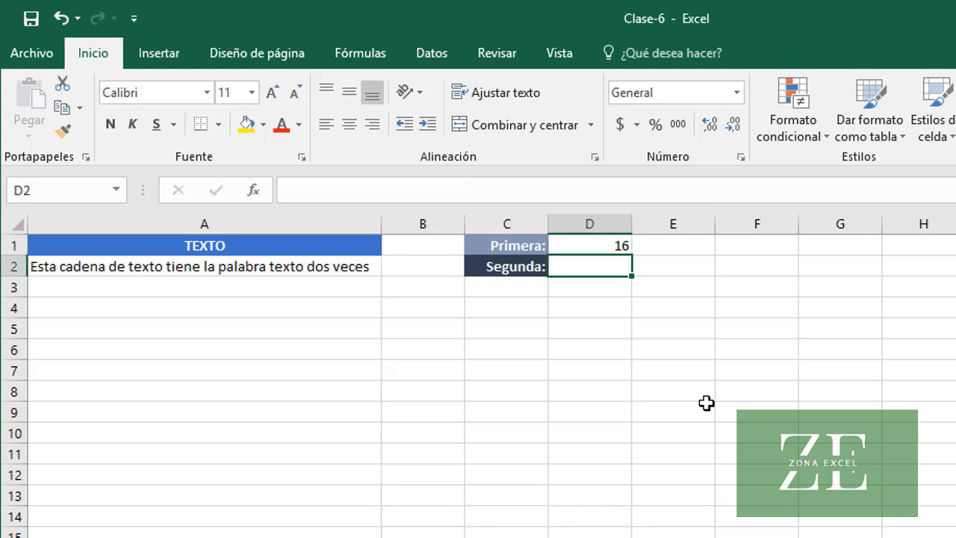
pyautogui.write('=ENC')
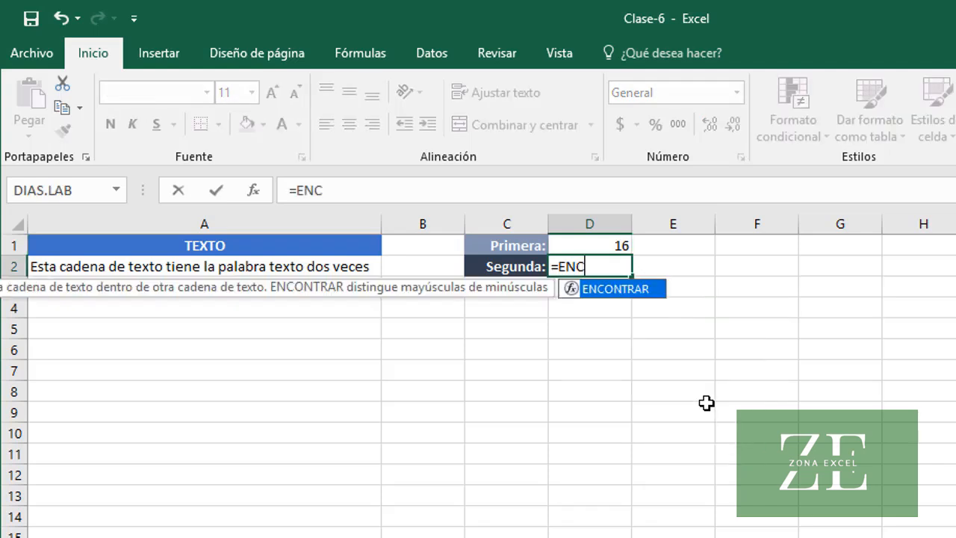
pyautogui.press('Tab')
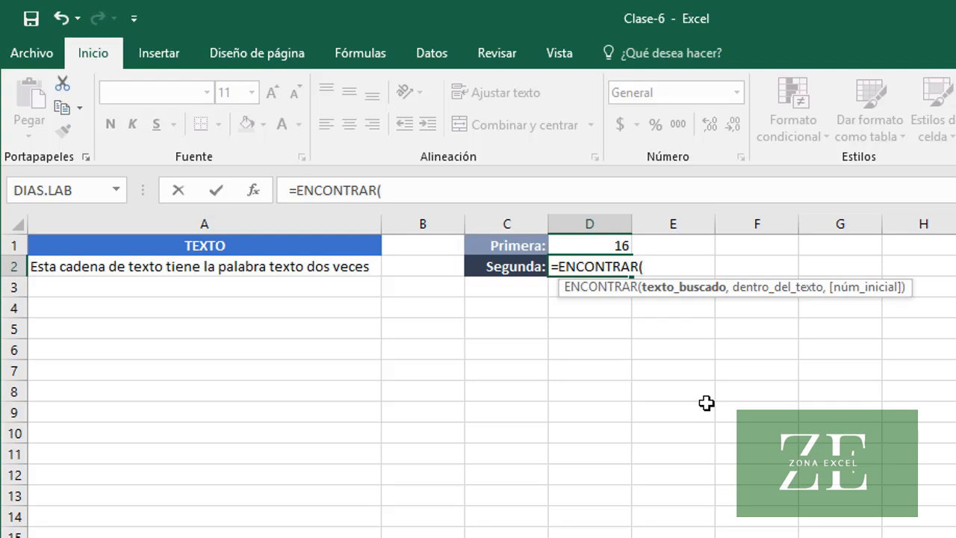
pyautogui.write('"texto')
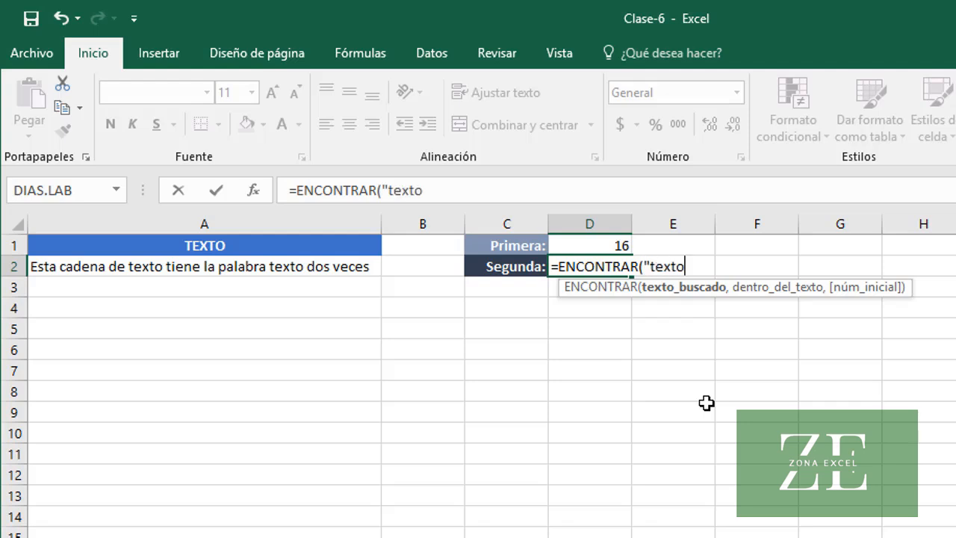
pyautogui.write('",A2')
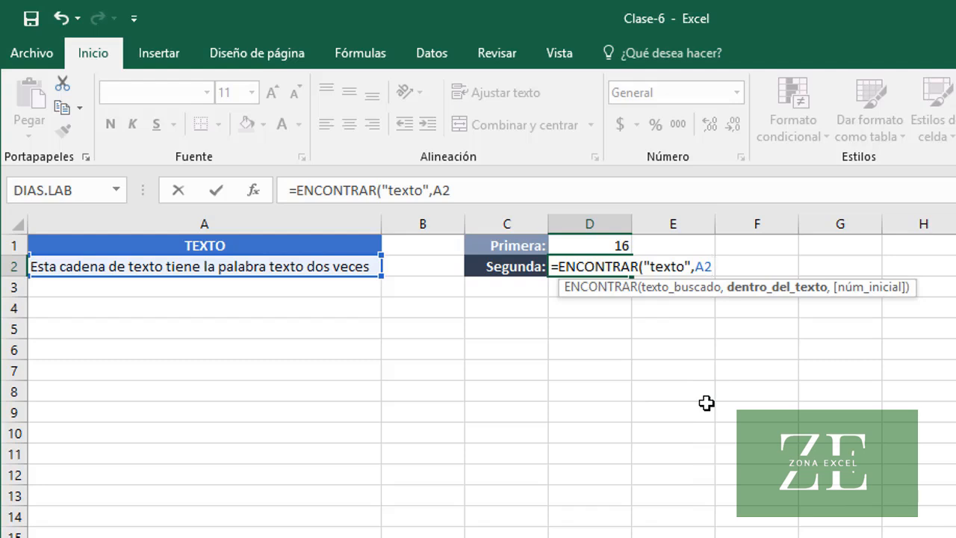
pyautogui.write(',')
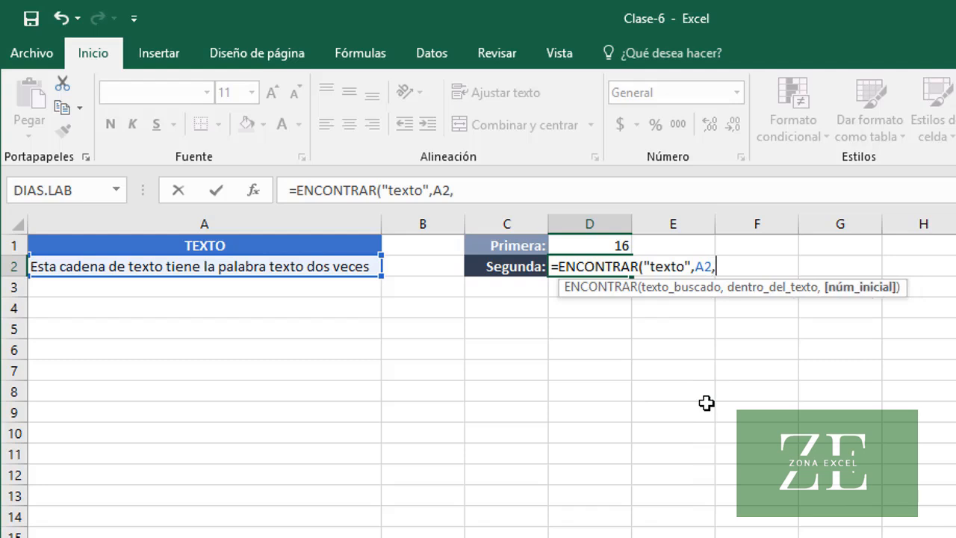
pyautogui.write('D1')
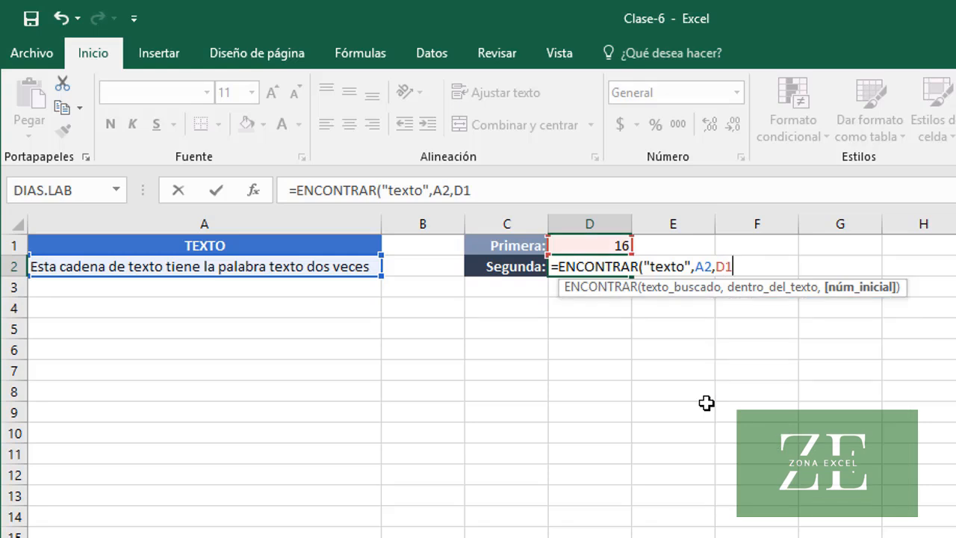
pyautogui.write('+1)')
pyautogui.press('Return')
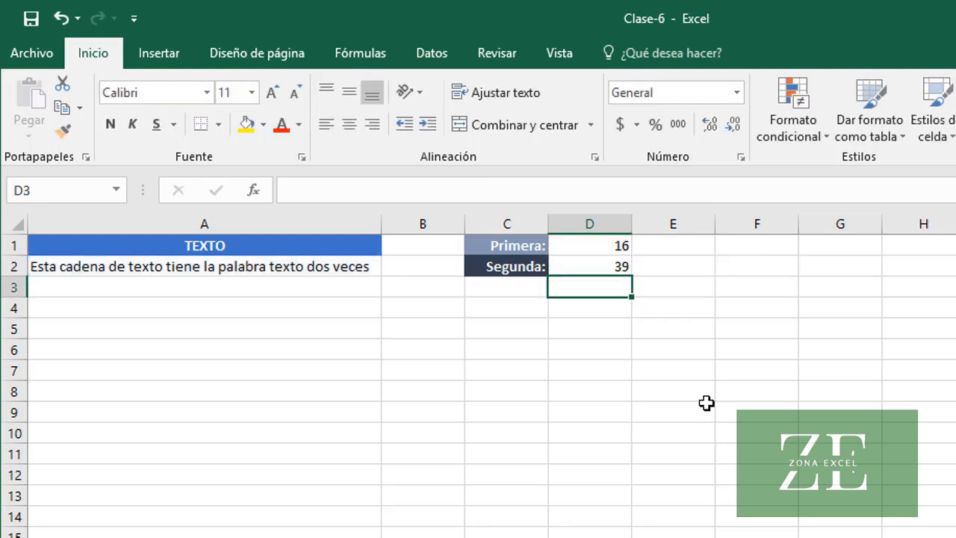
pyautogui.press('Up')
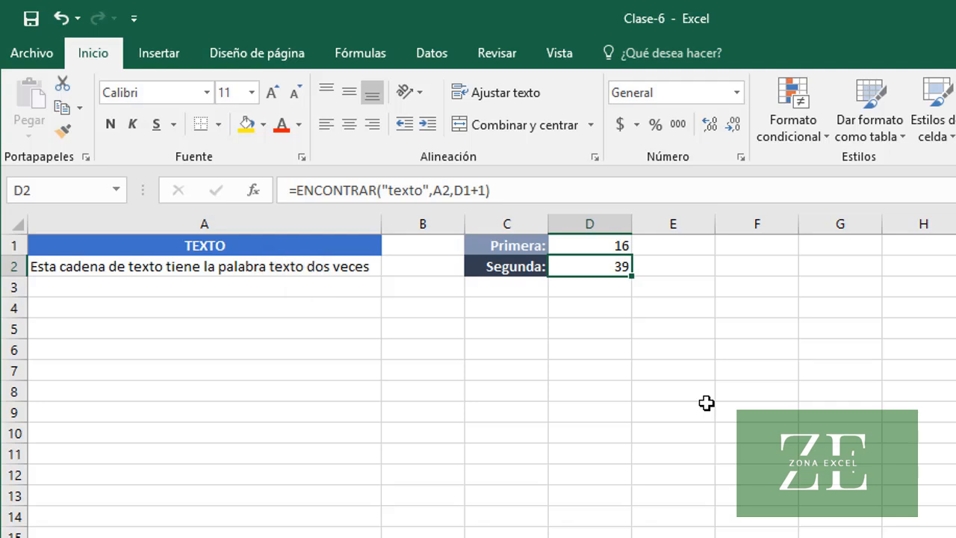
pyautogui.press('Up')
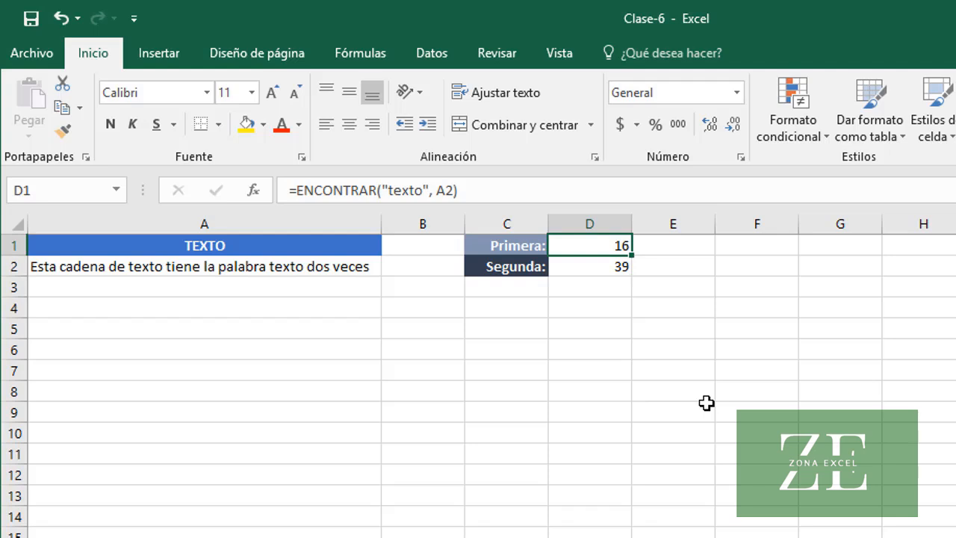
# Find the second texto with one nested formula by entering =ENCONTRAR("texto", A2, ENCONTRAR("texto",A2)+1) in cell D3
pyautogui.press('Down')
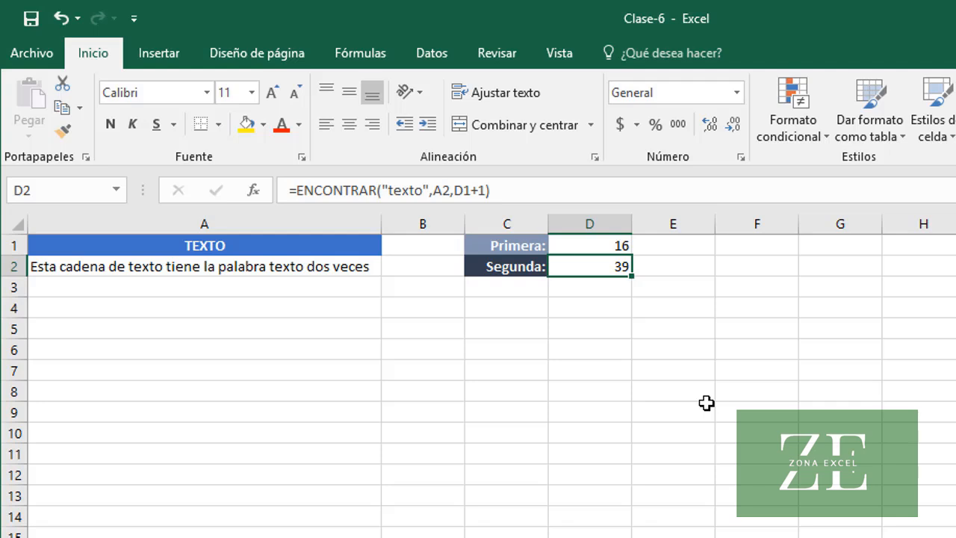
pyautogui.press('Down')
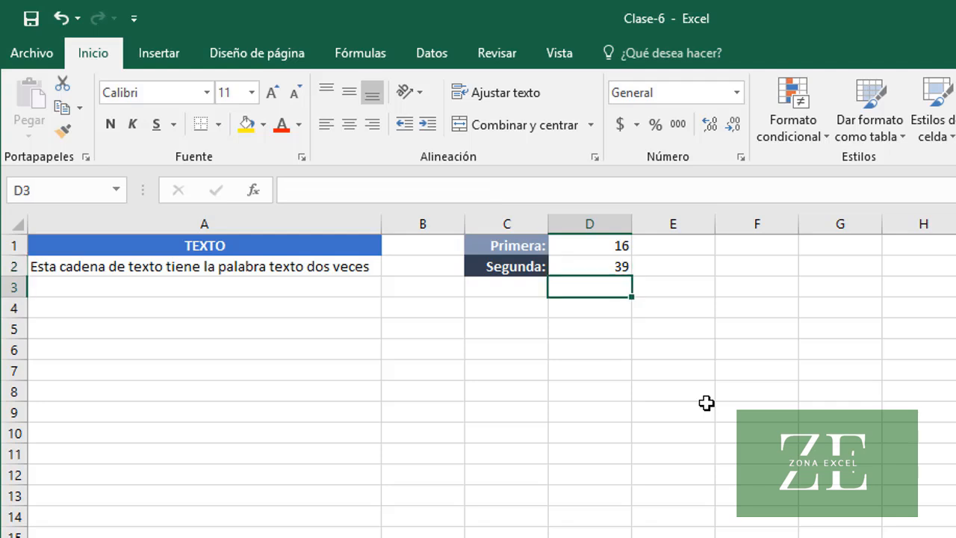
pyautogui.write('=ENC')
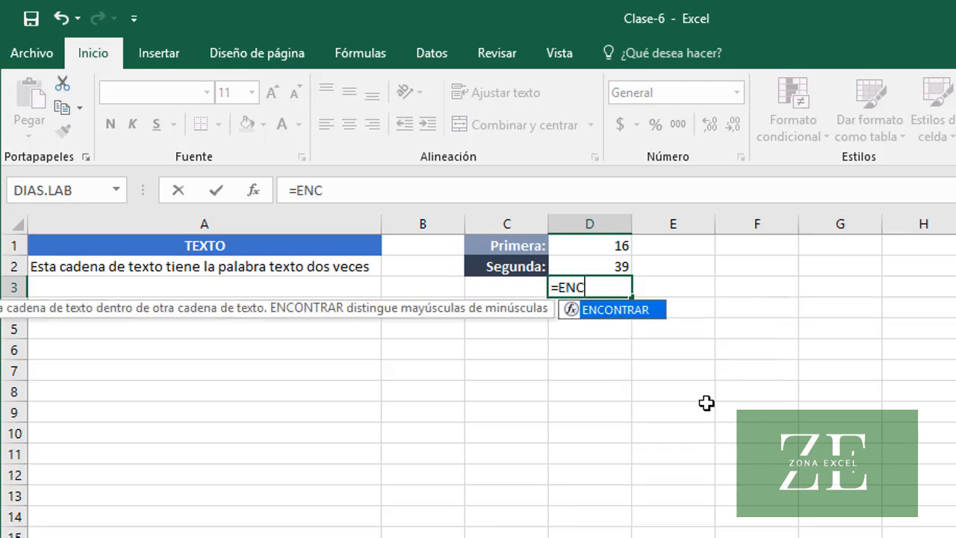
pyautogui.press('Tab')
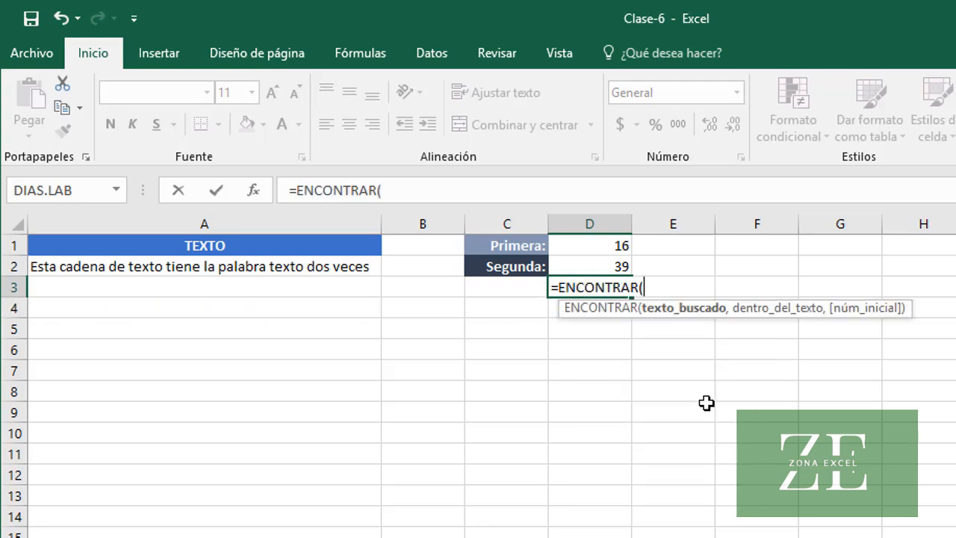
pyautogui.write('"texto"')
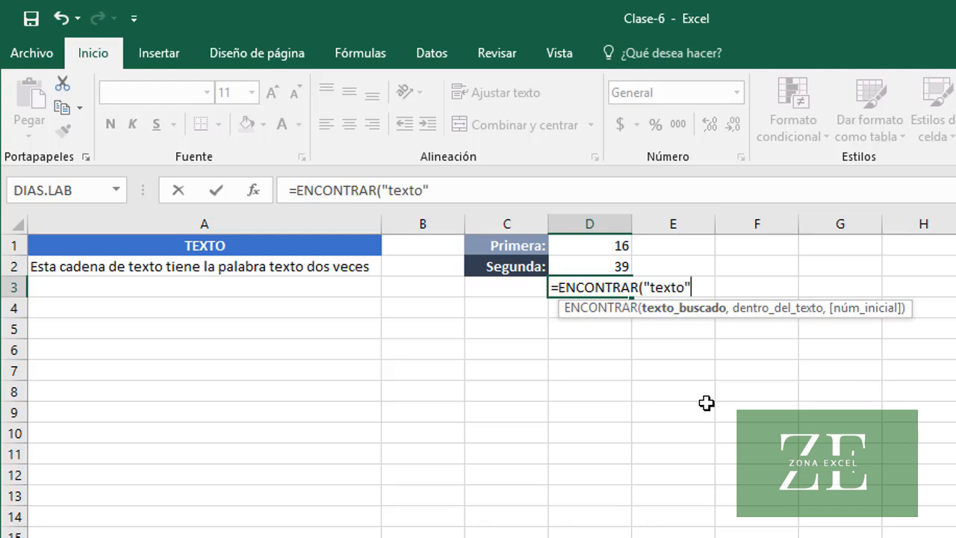
pyautogui.write(',')
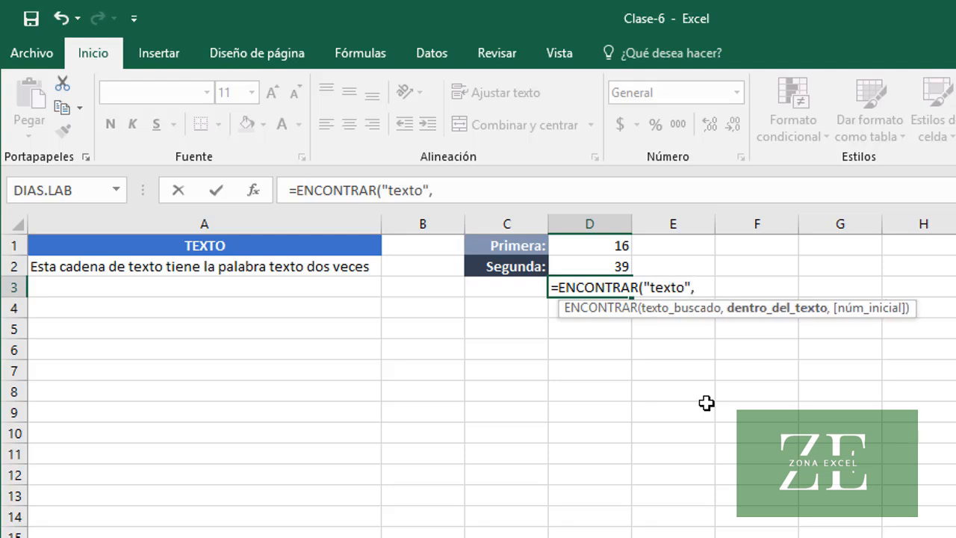
pyautogui.write(' A2')
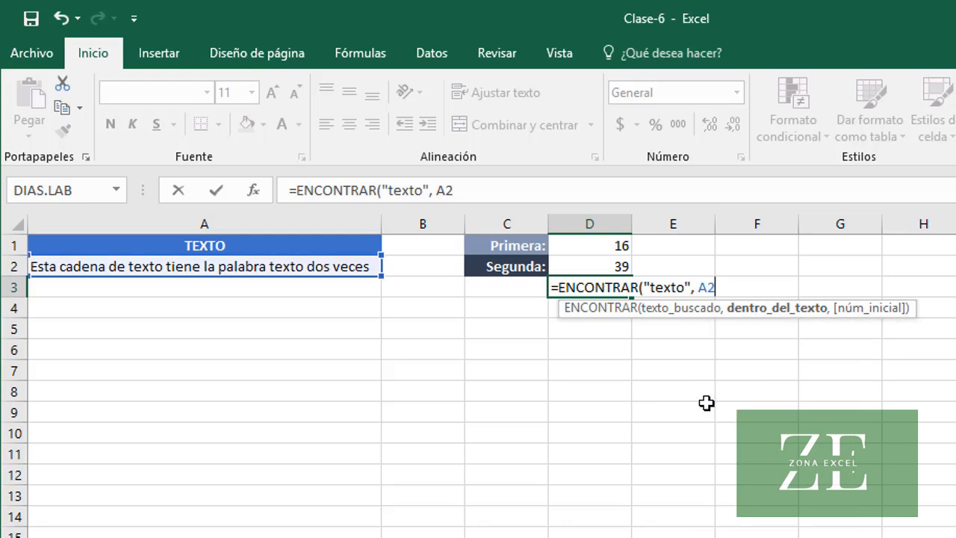
pyautogui.write(', ')
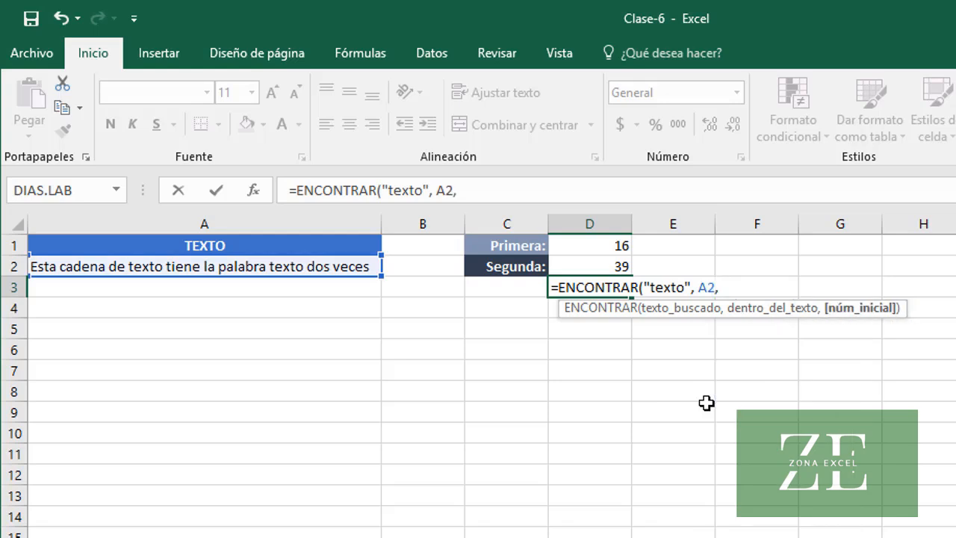
pyautogui.write('ENC')
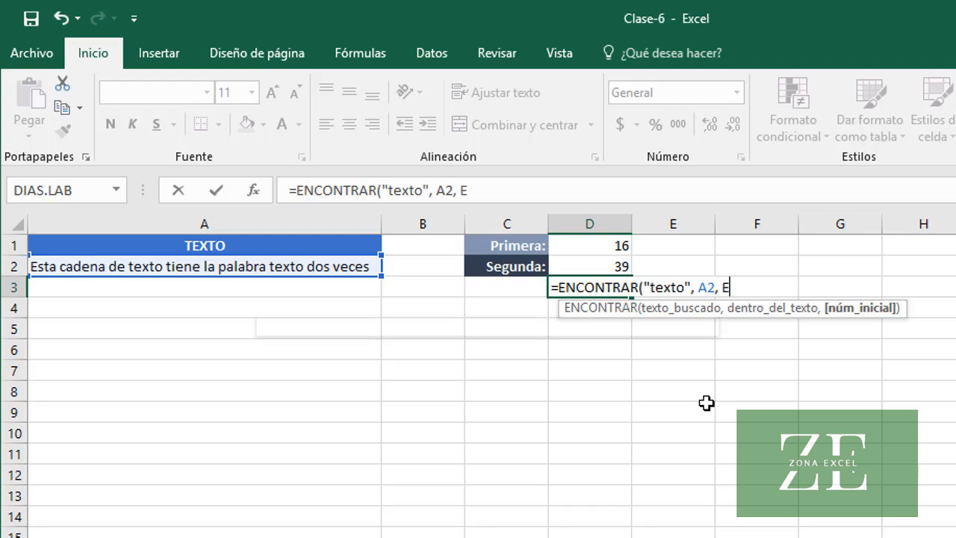
pyautogui.press('Tab')
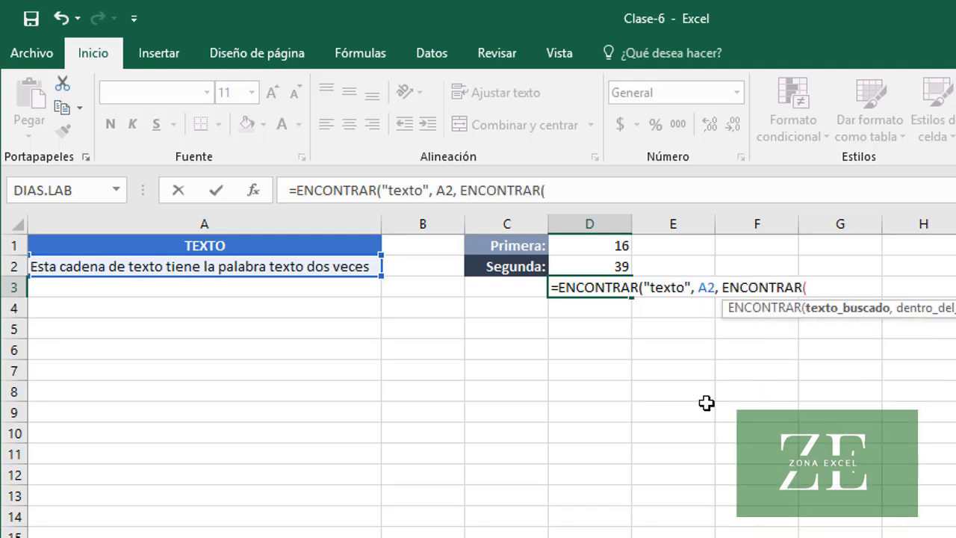
pyautogui.write('"texto"')
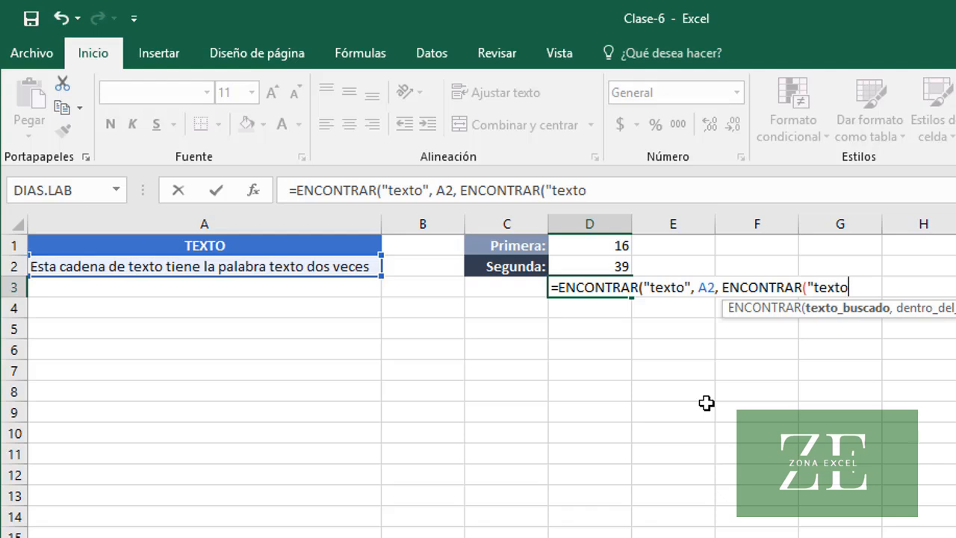
pyautogui.write(',A')
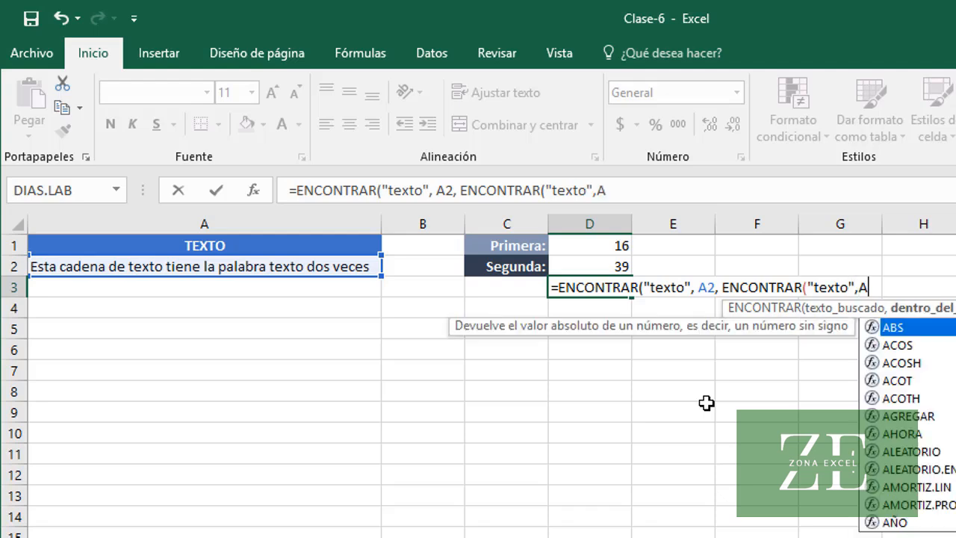
pyautogui.write('2)+1')
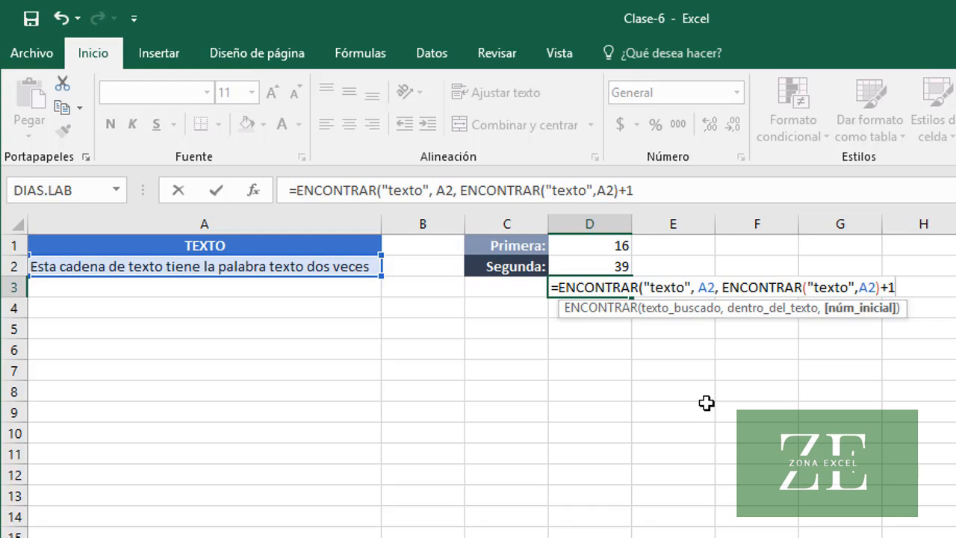
pyautogui.write(')')
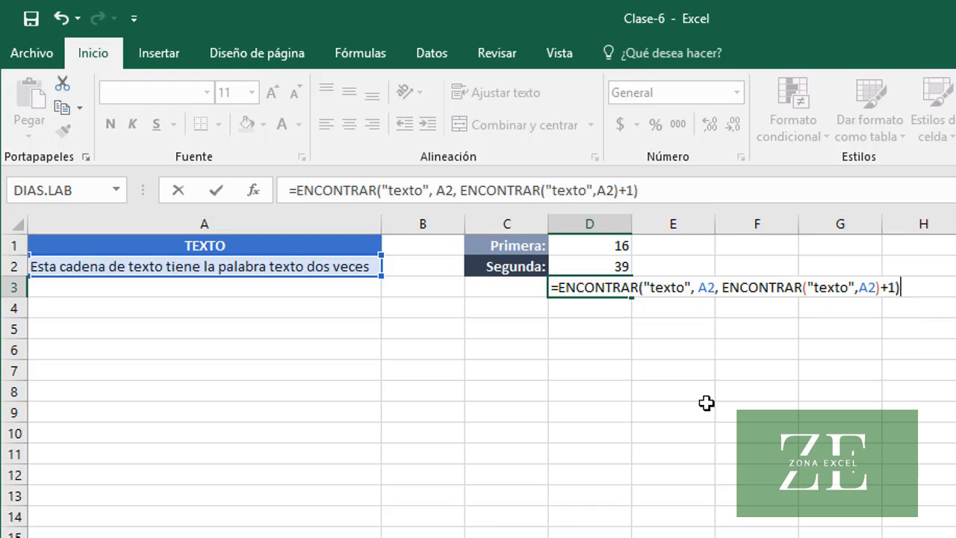
pyautogui.press('Return')
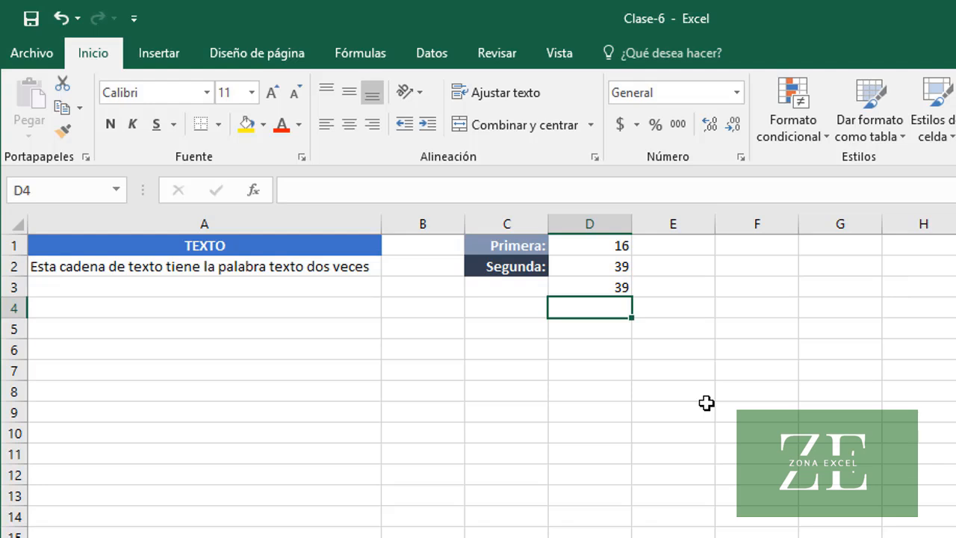
pyautogui.press('Up')
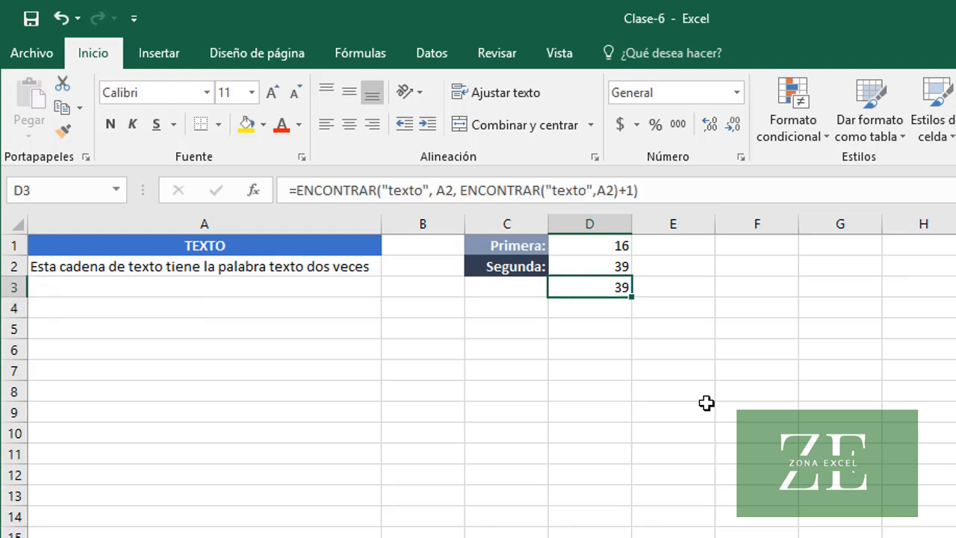
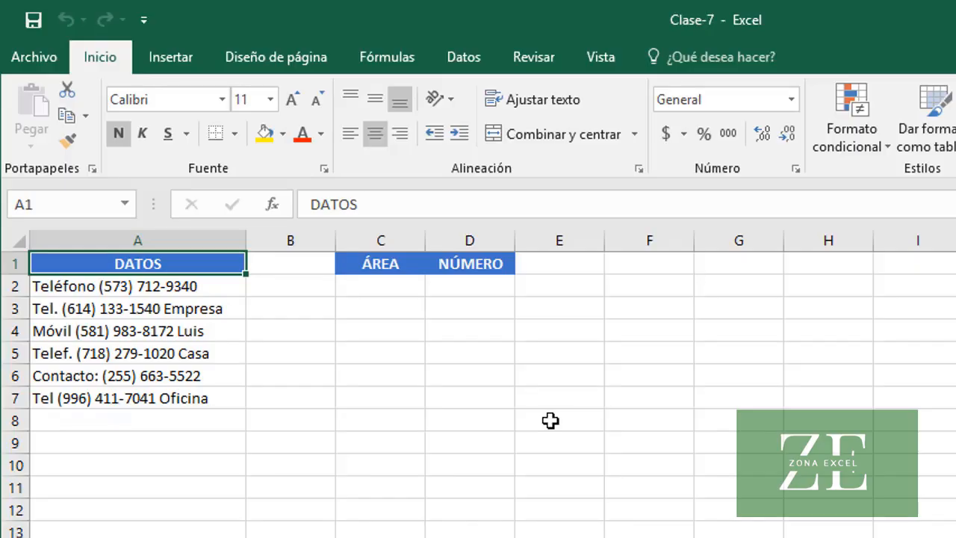
# Extract the first record's area code under ÁREA by entering =EXTRAE(A2, ENCONTRAR("(", A2)+1, 3) in cell C2
pyautogui.click(401, 293)
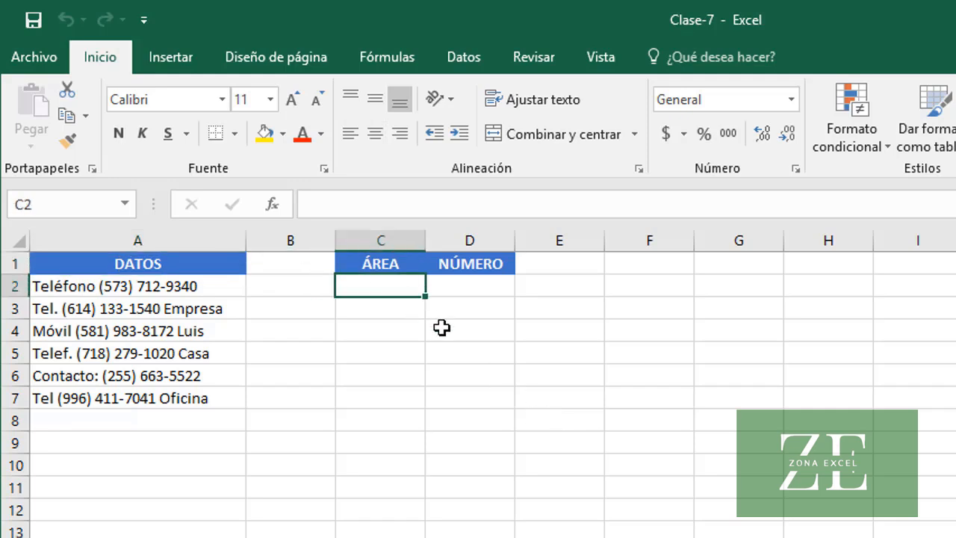
pyautogui.write('=EXTRAE(')
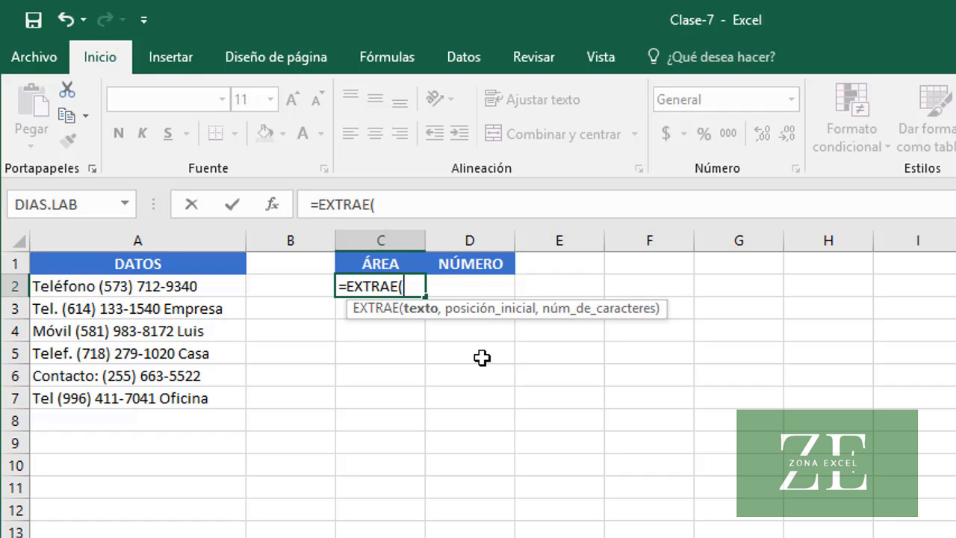
pyautogui.write('A2,')
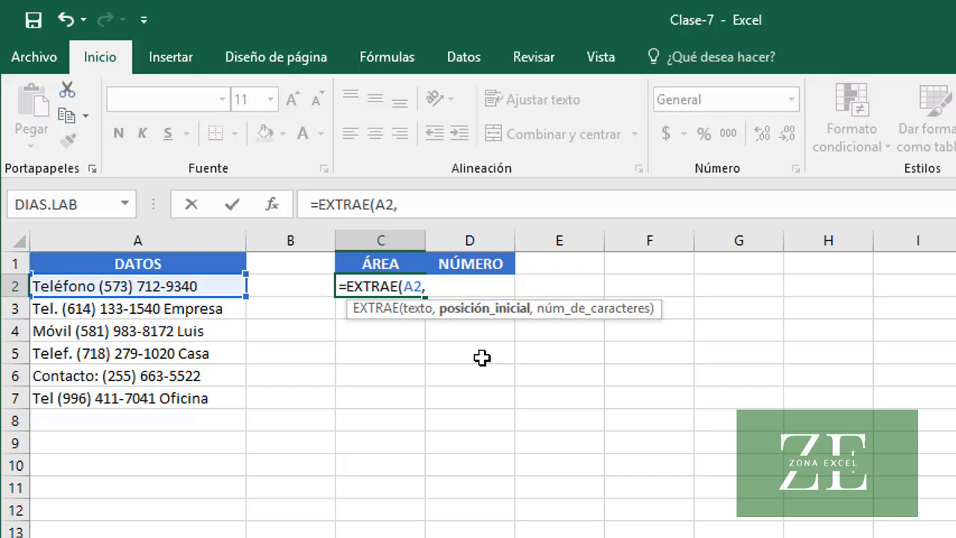
pyautogui.write('ENC')
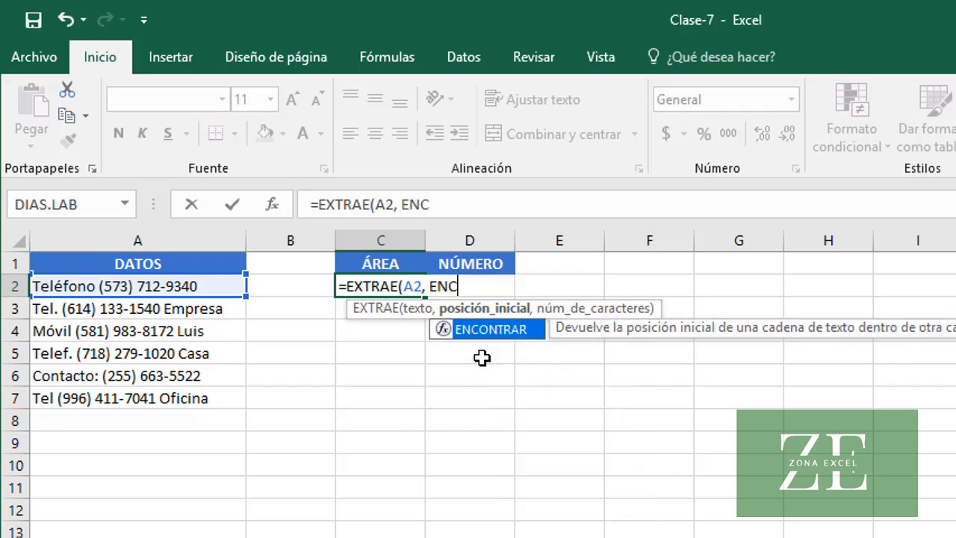
pyautogui.press('Tab')
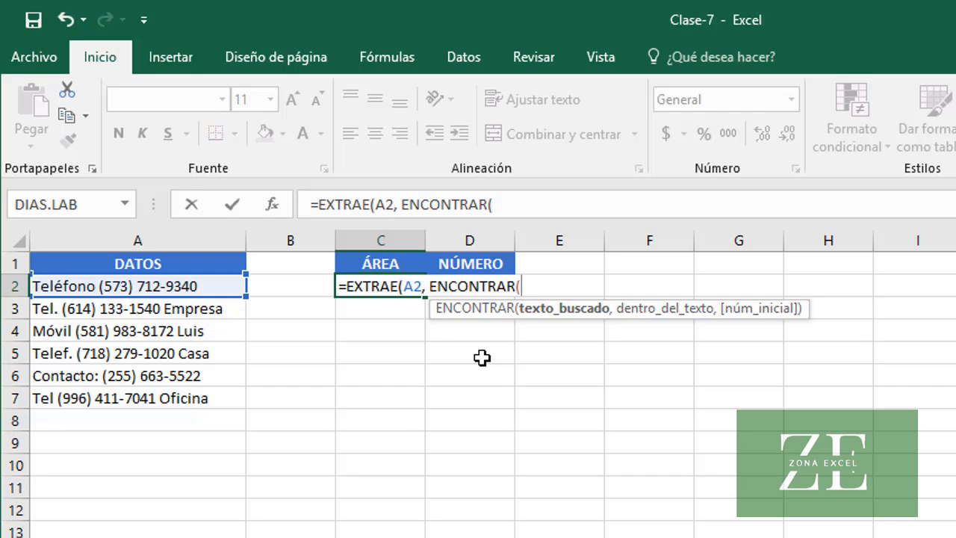
pyautogui.write('"(",')
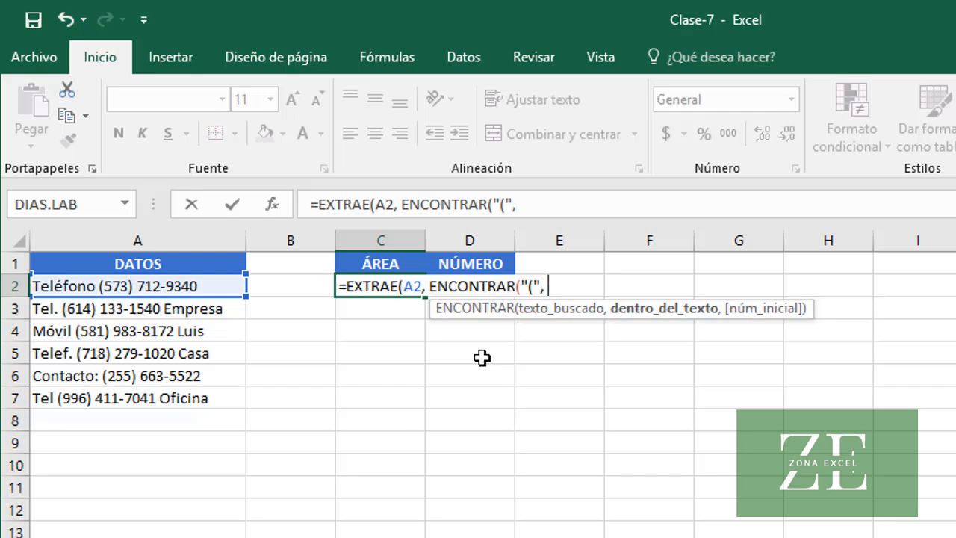
pyautogui.write(' A2')
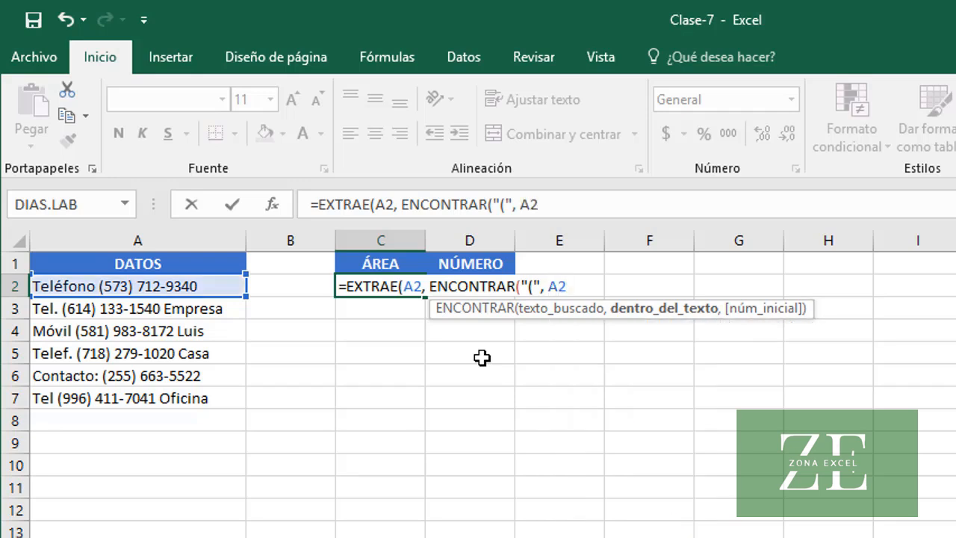
pyautogui.write(')')
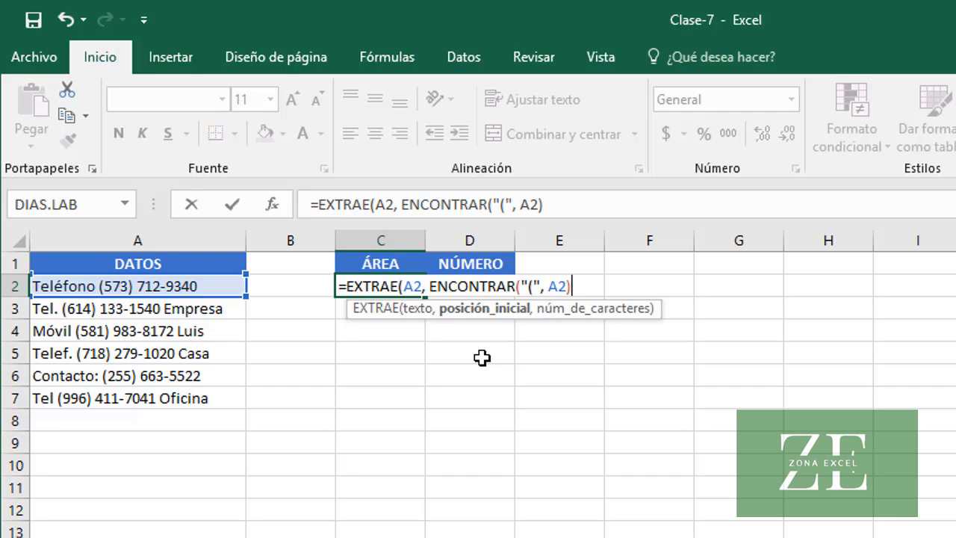
pyautogui.write('+1')
pyautogui.write(',')
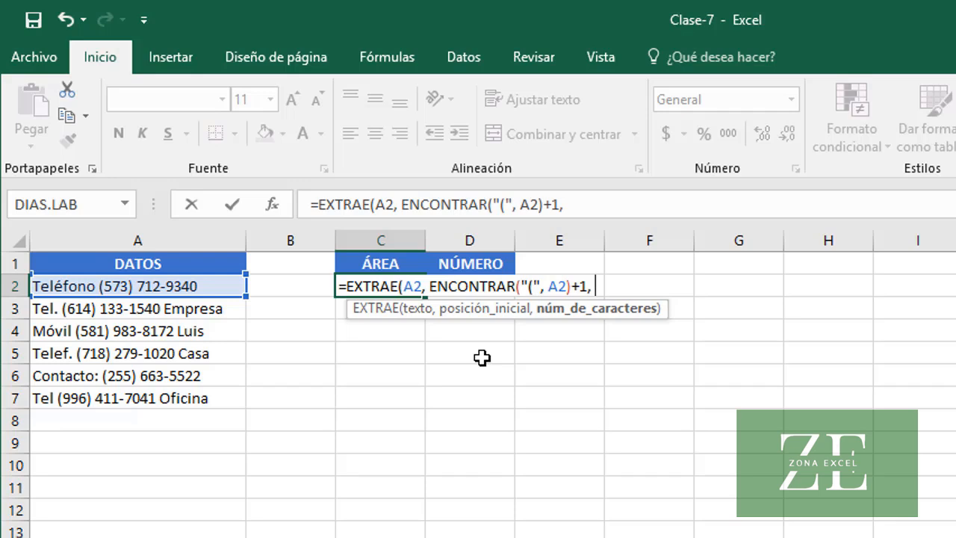
pyautogui.write('3)')
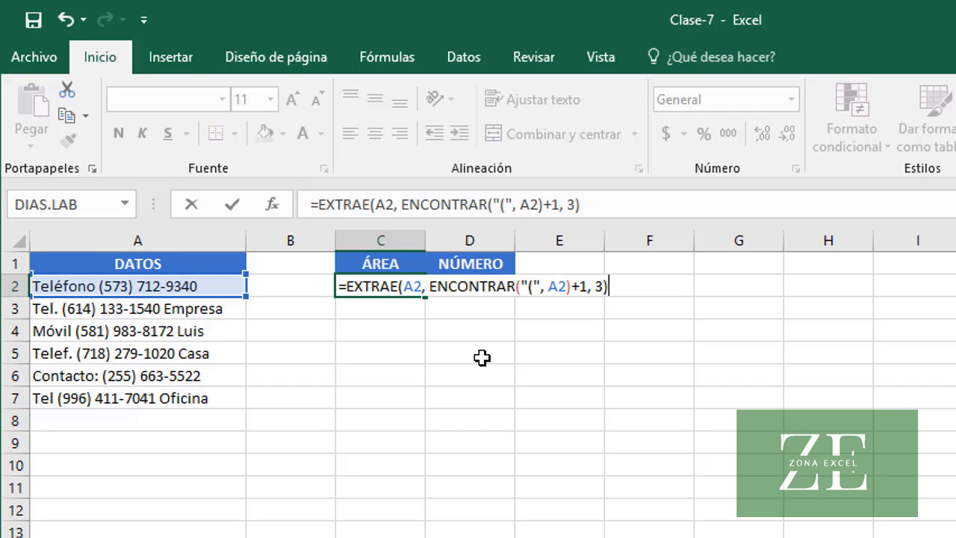
pyautogui.press('Return')
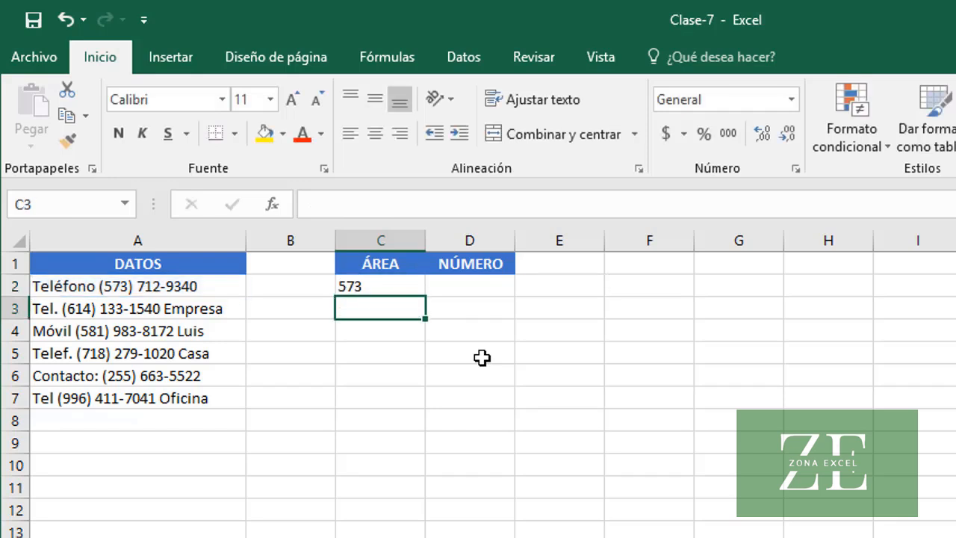
# Copy the area-code formula from C2 down through C7, and reselect C2 to review its formula
pyautogui.press('Up')
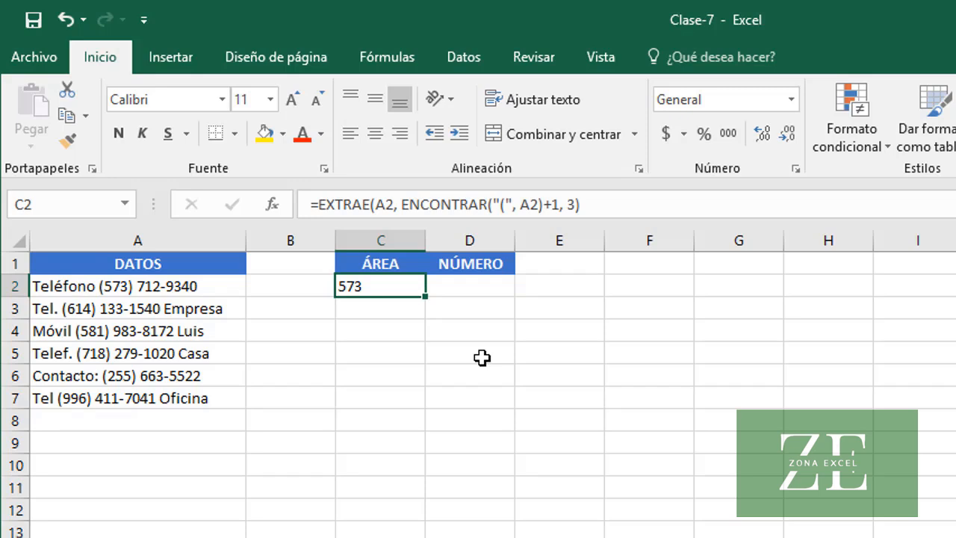
pyautogui.moveTo(424, 296); pyautogui.dragTo(424, 408)
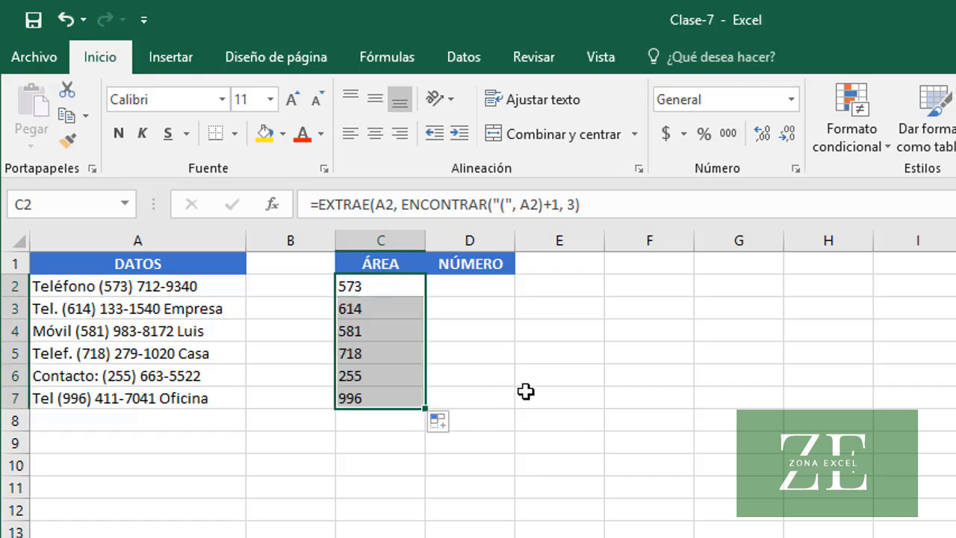
pyautogui.click(407, 287)
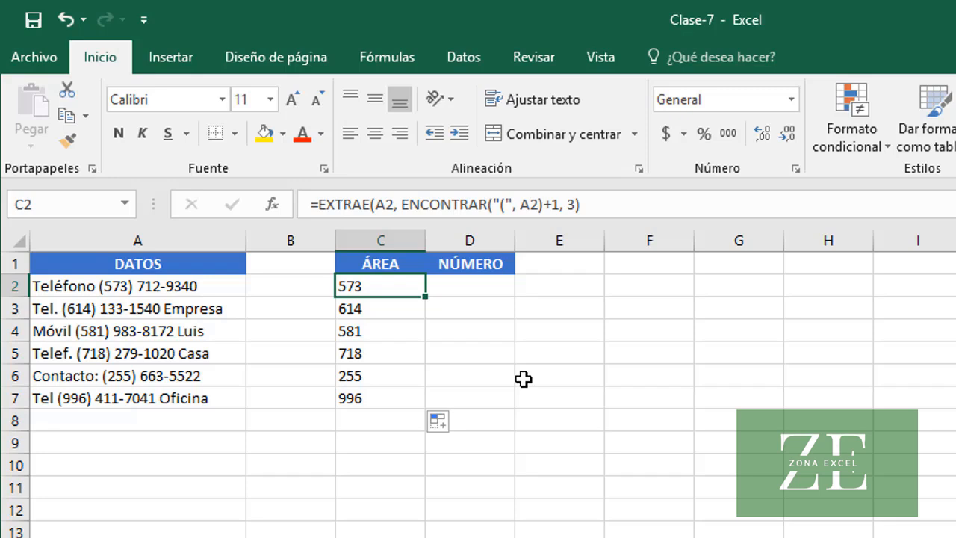
# Extract the first record's local phone number under NÚMERO by entering =EXTRAE(A2, ENCONTRAR("-", A2)-3, 8) in cell D2
pyautogui.click(465, 287)
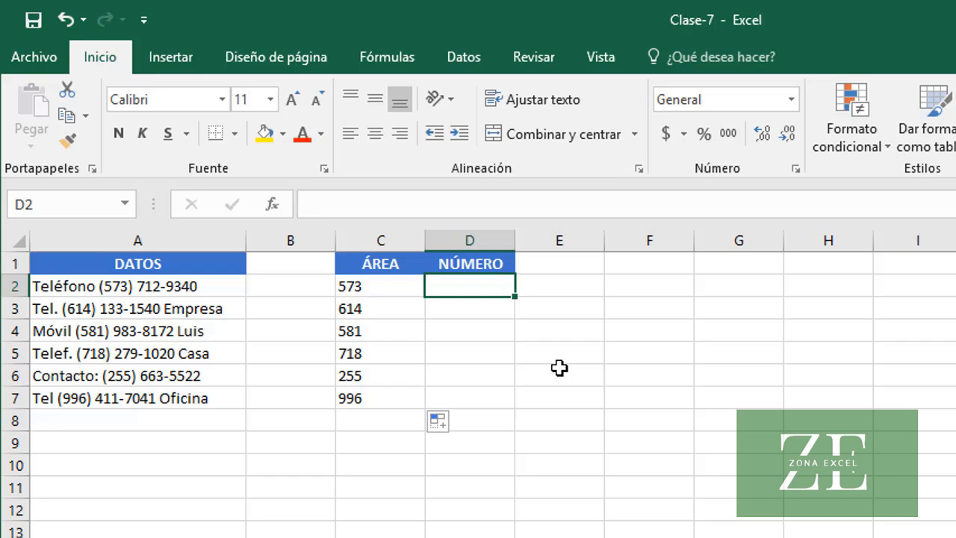
pyautogui.write('=')
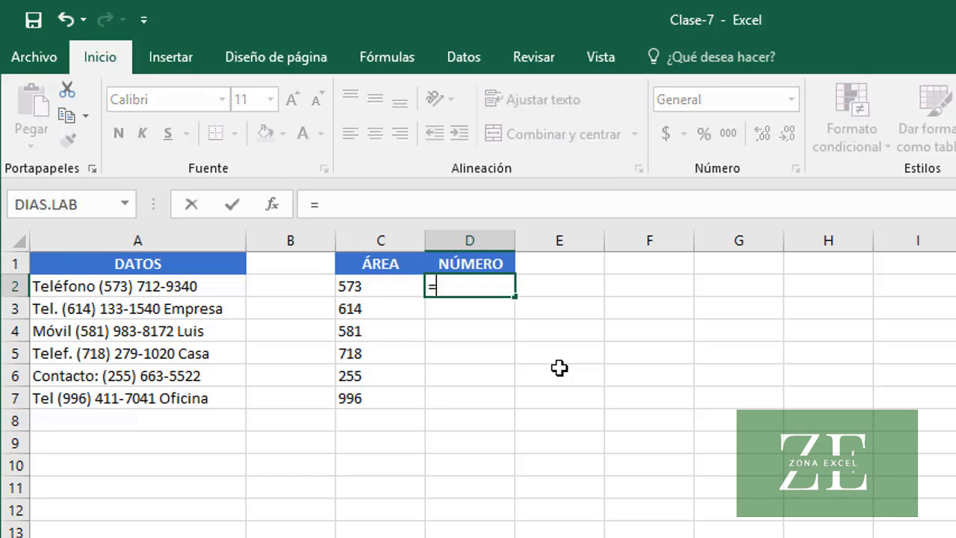
pyautogui.write('EXT')
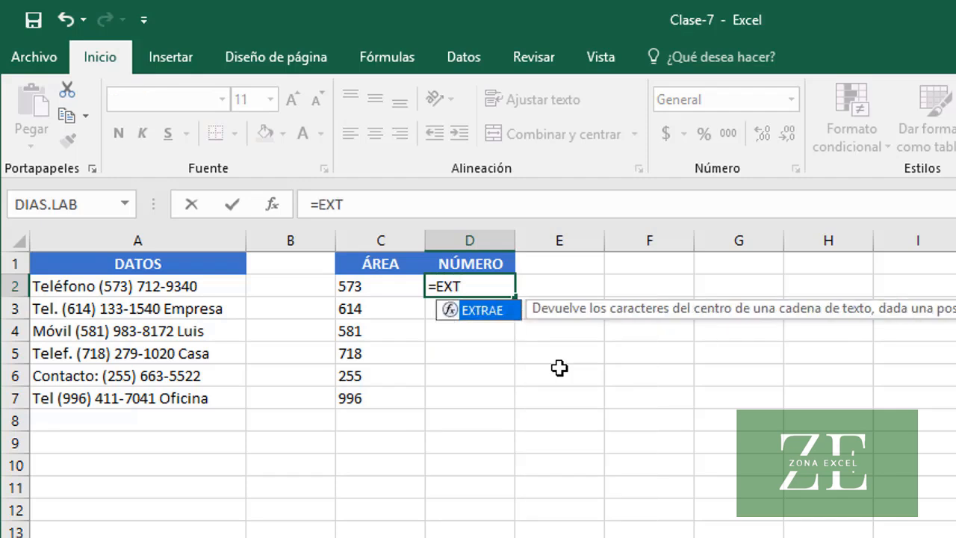
pyautogui.press('Tab')
pyautogui.write('A2')
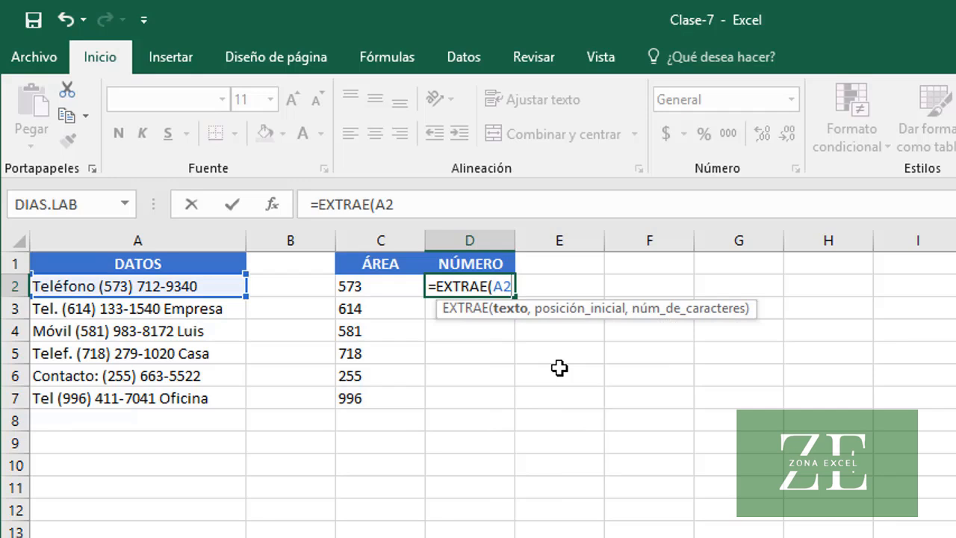
pyautogui.write(', ENC')
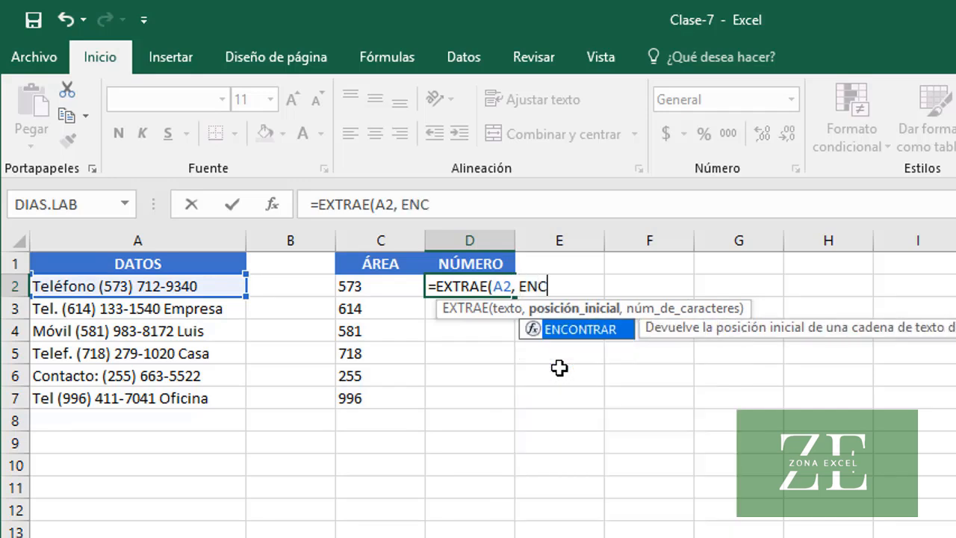
pyautogui.press('Tab')
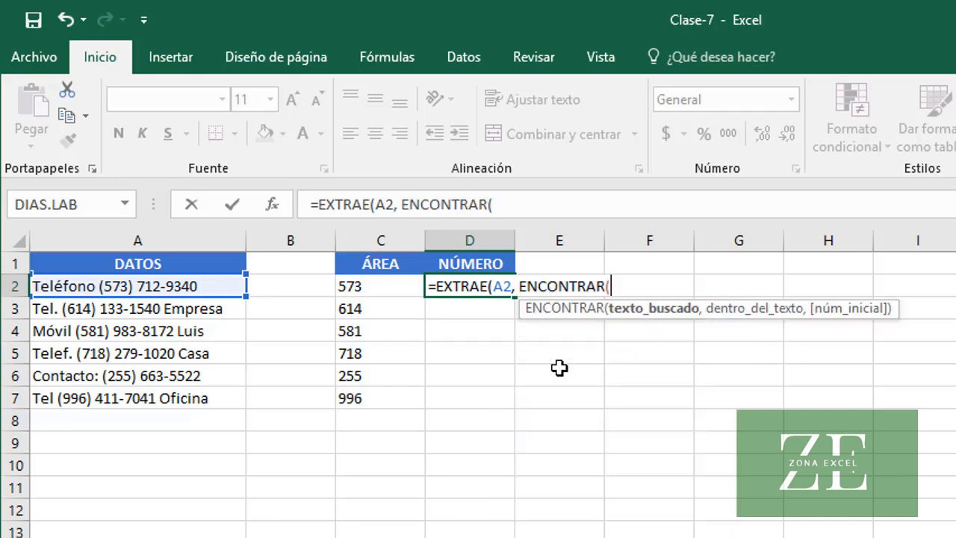
pyautogui.write('"-", ')
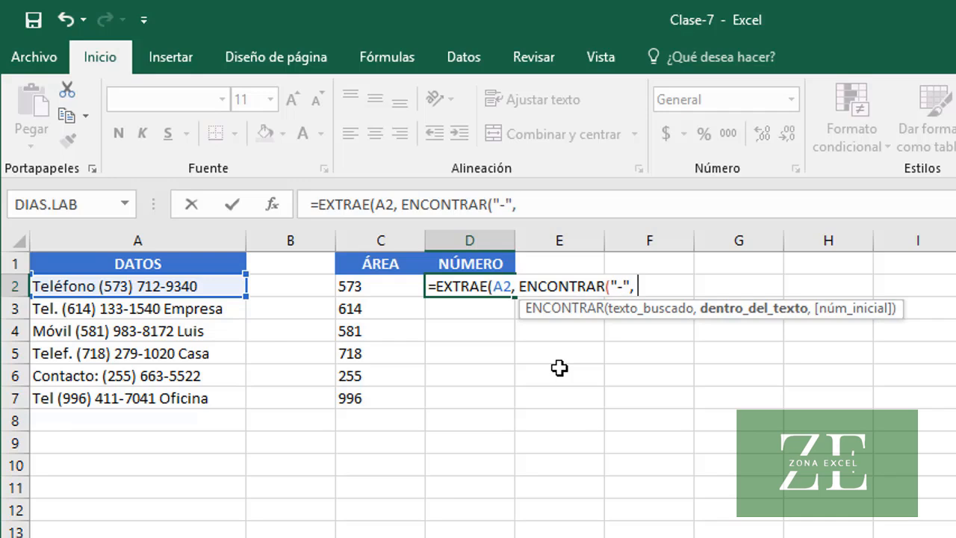
pyautogui.write('A2')
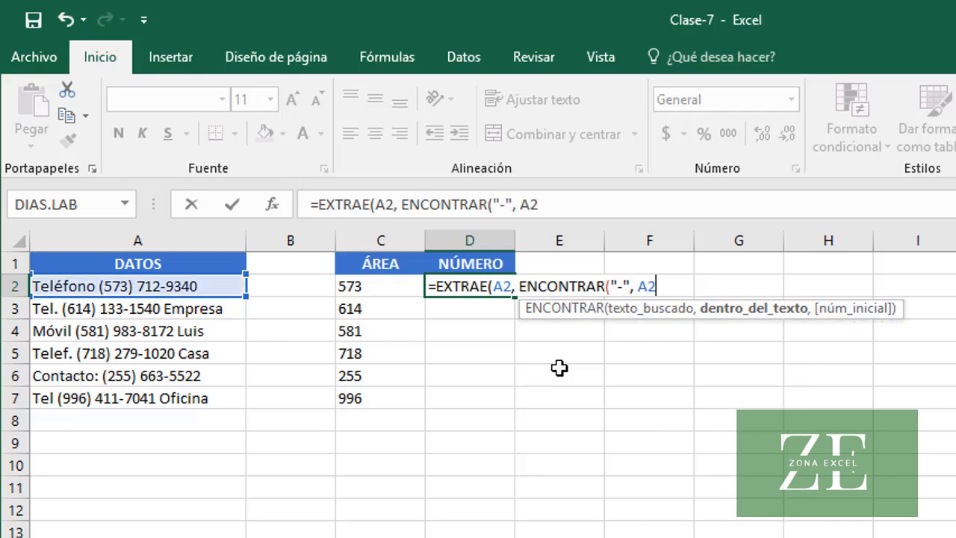
pyautogui.write(')')
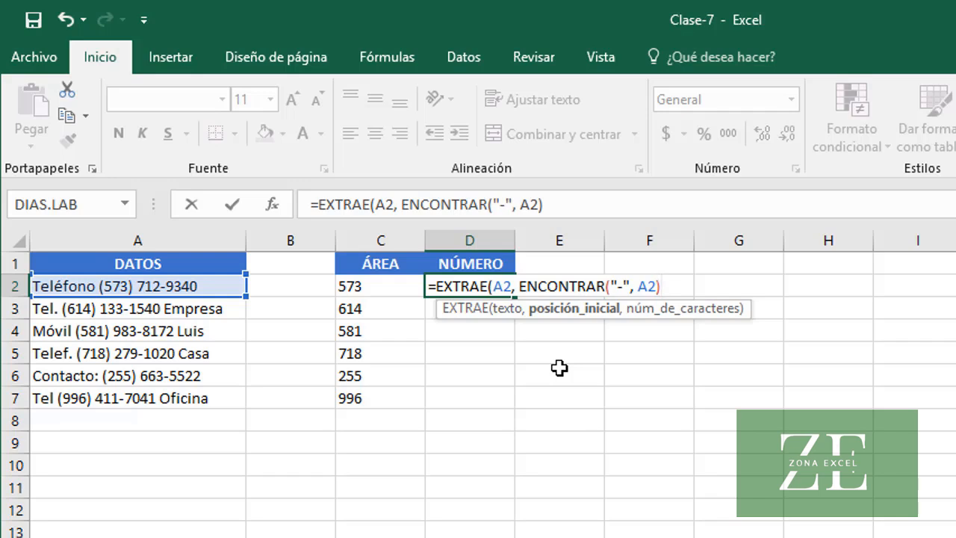
pyautogui.write('-3,')
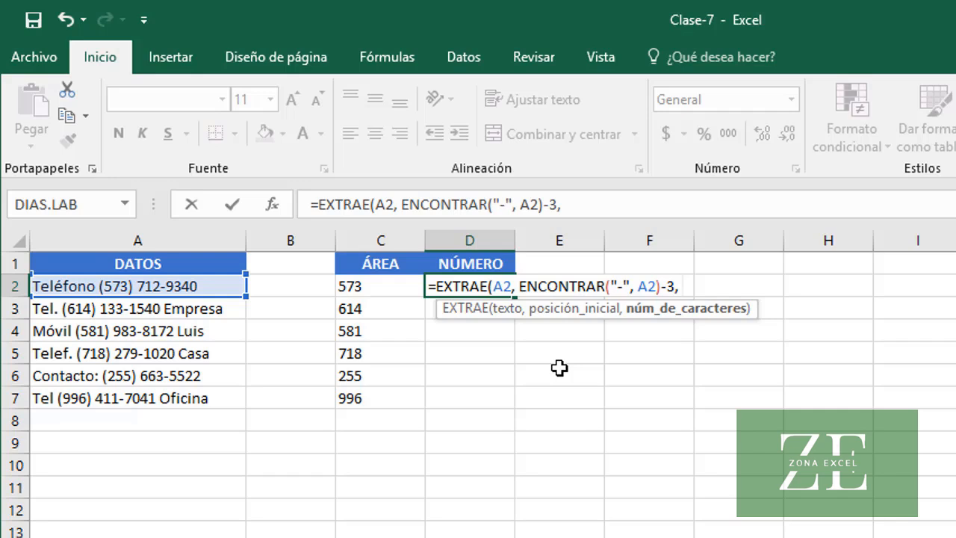
pyautogui.write('8)')
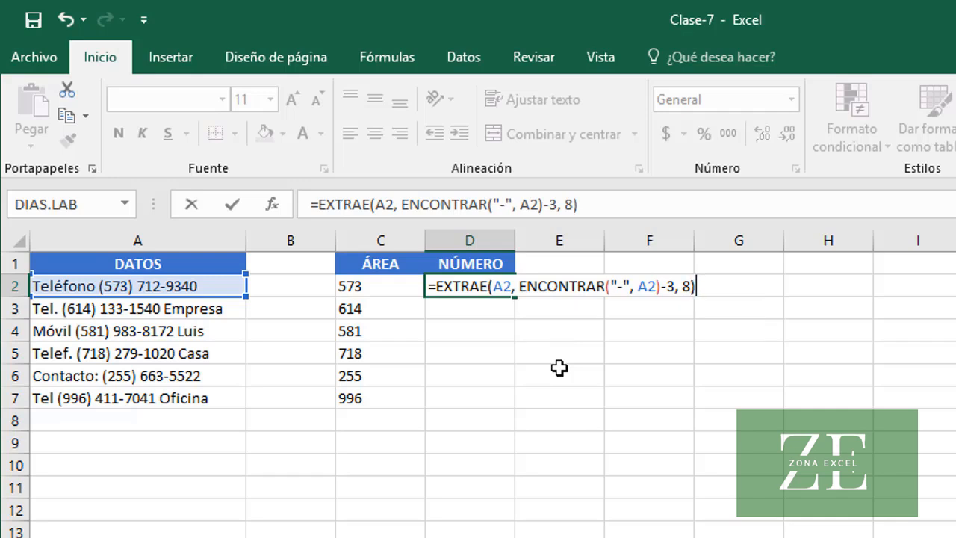
pyautogui.press('Return')
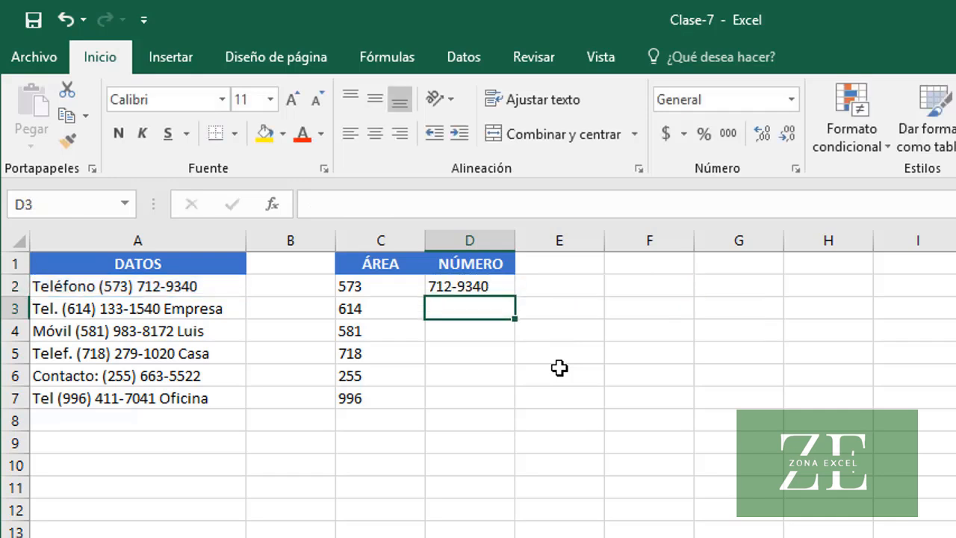
# Fill the phone-number formula from D2 down through D7, and select the last cell in the column
pyautogui.press('Up')
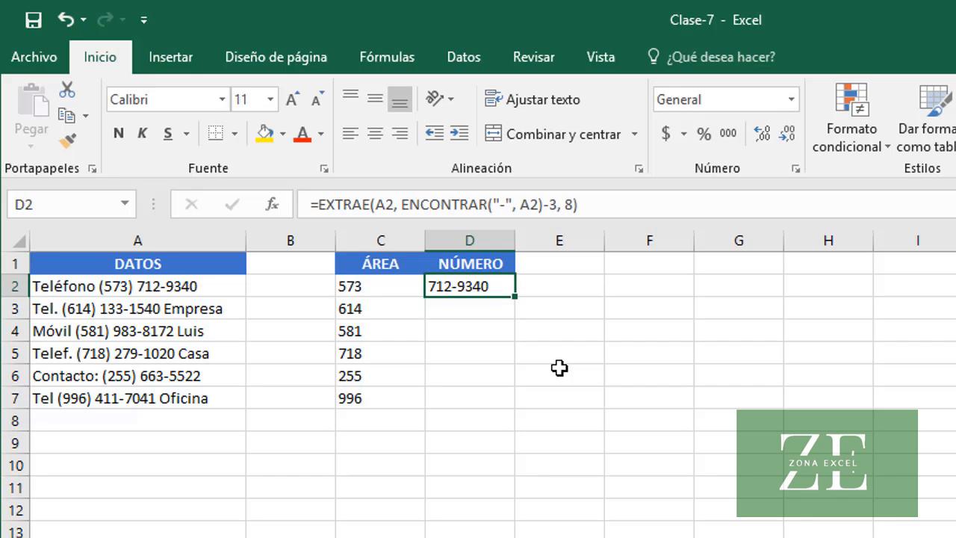
pyautogui.doubleClick(517, 303)
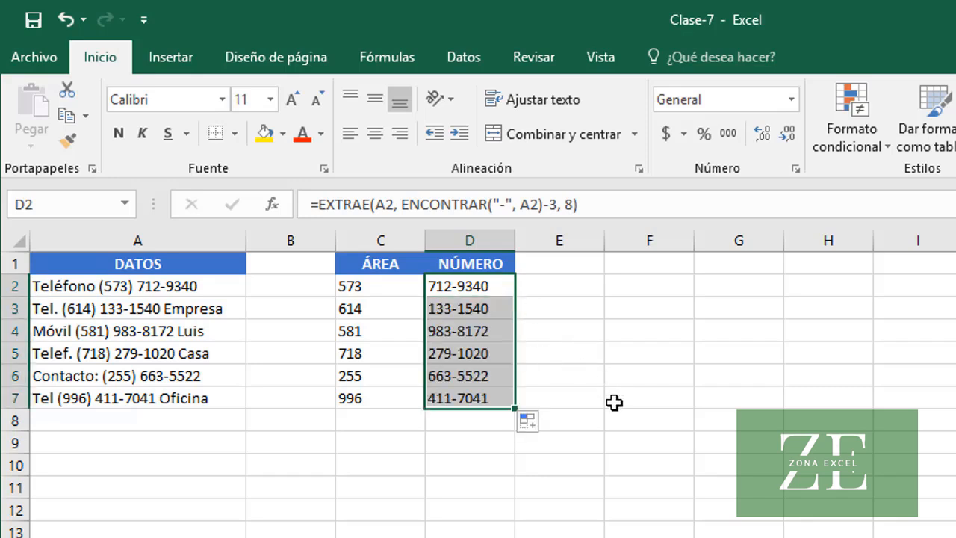
pyautogui.click(479, 396)
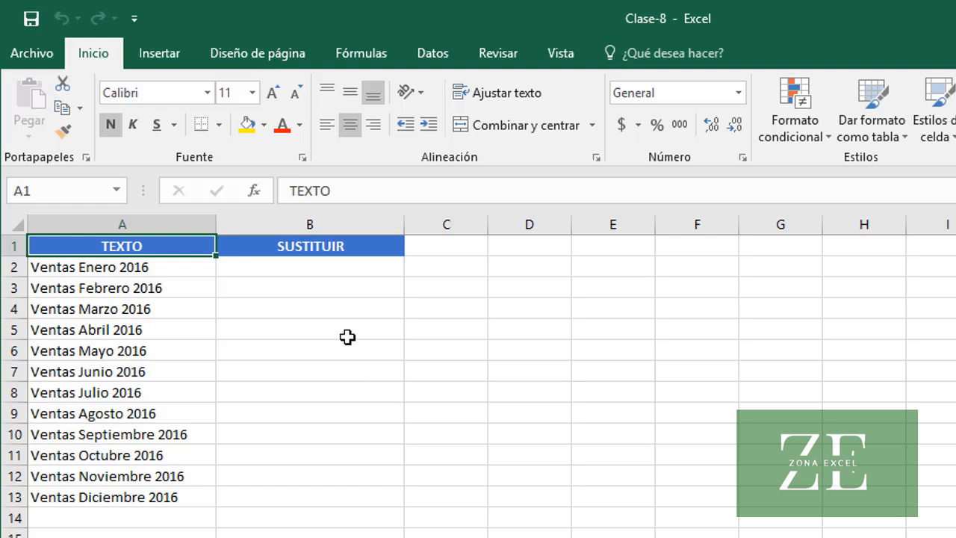
# Replace the year in the first text under SUSTITUIR by entering =SUSTITUIR(A2, "2016", "2017") in cell B2
pyautogui.click(323, 269)
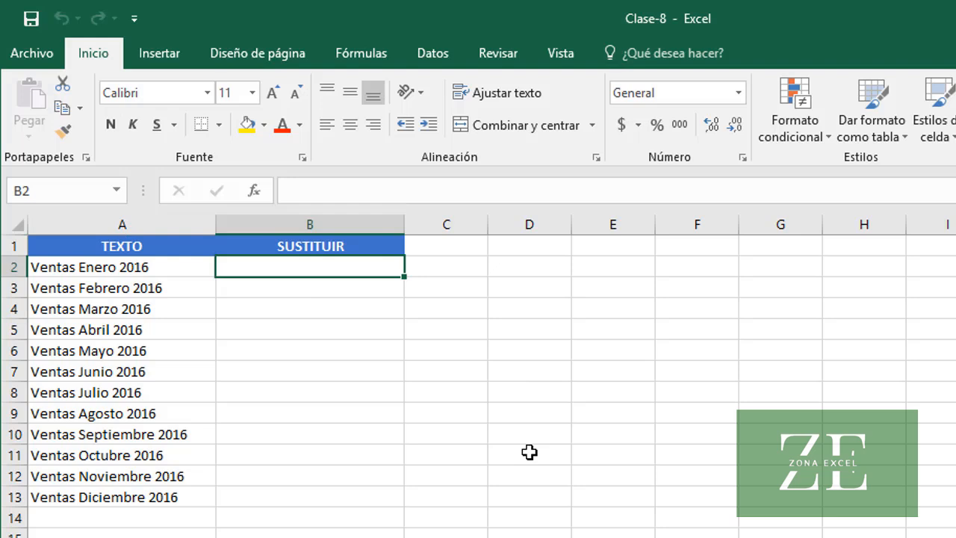
pyautogui.write('=SUS')
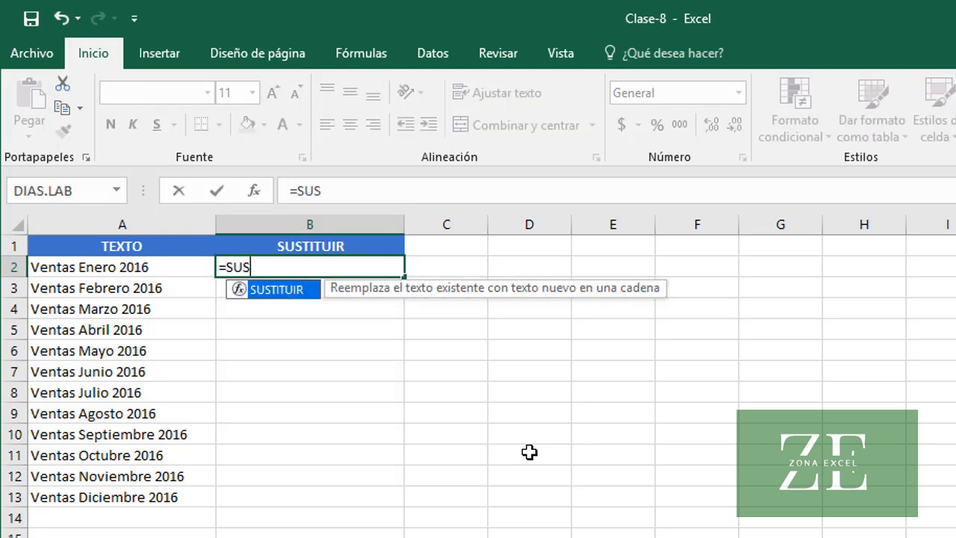
pyautogui.press('Tab')
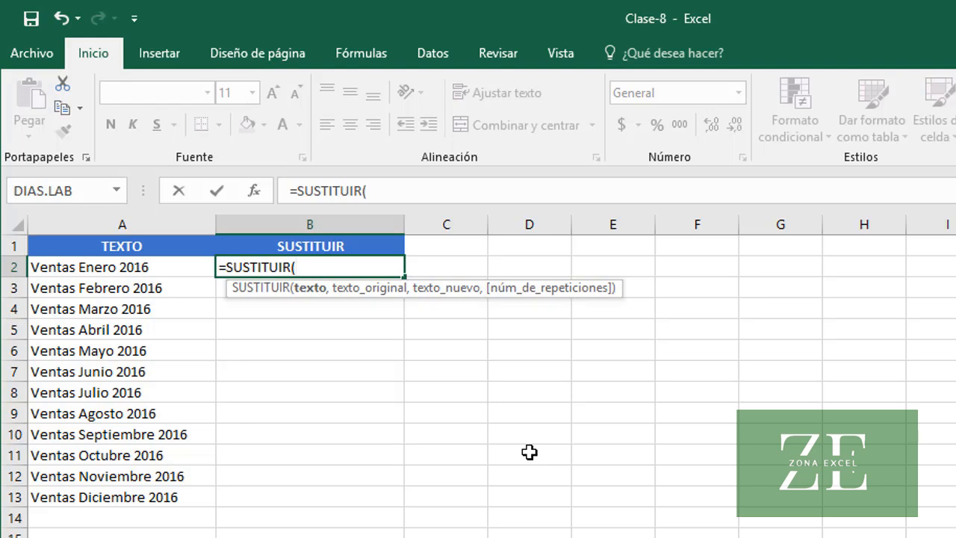
pyautogui.write('A2')
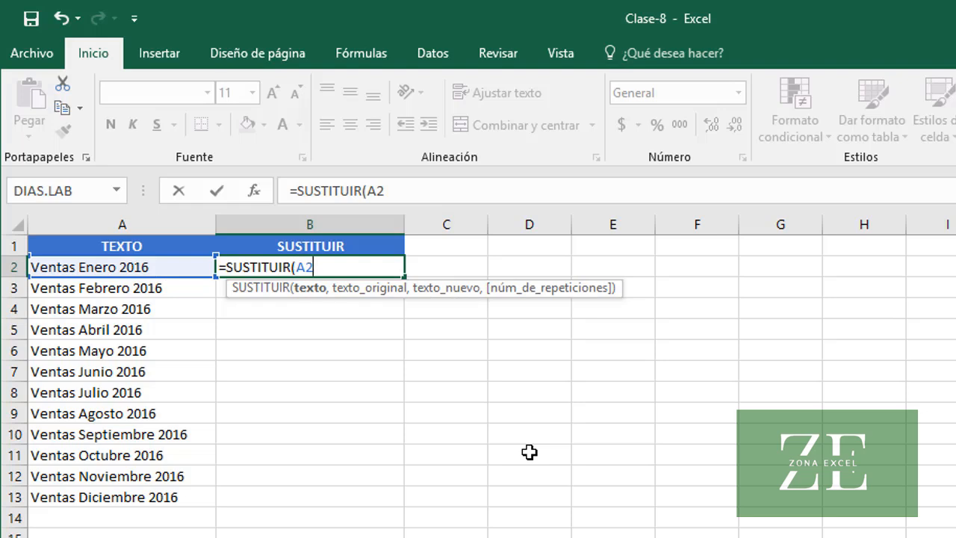
pyautogui.write(',')
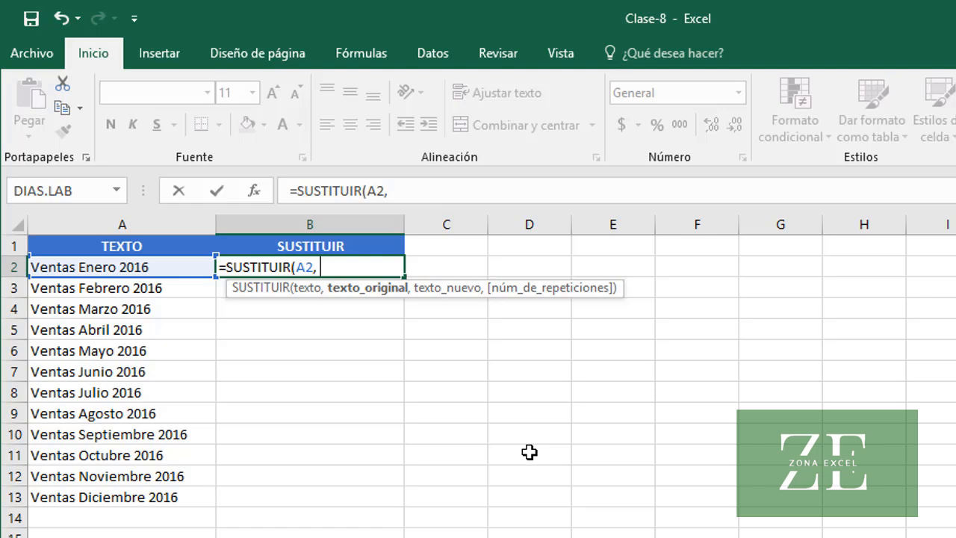
pyautogui.write(' "2016')
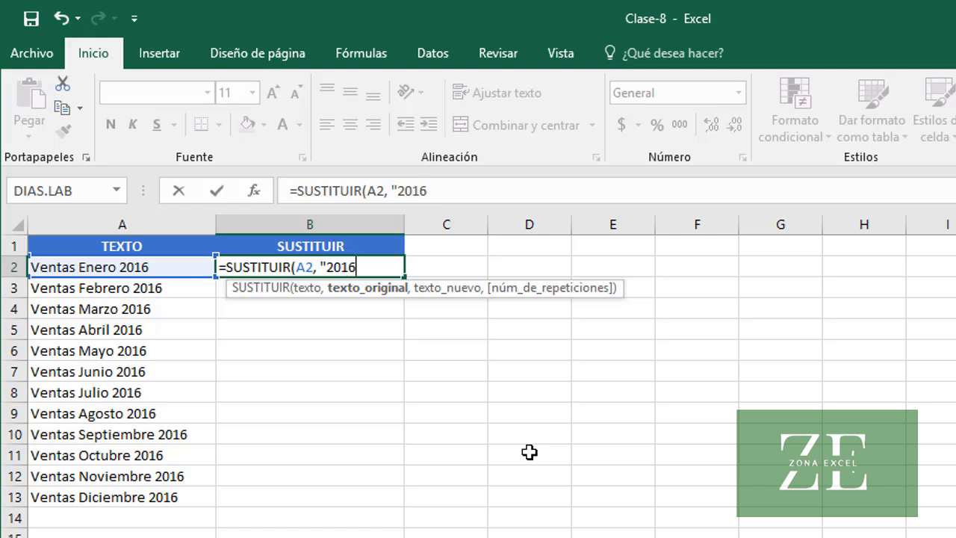
pyautogui.write('",')
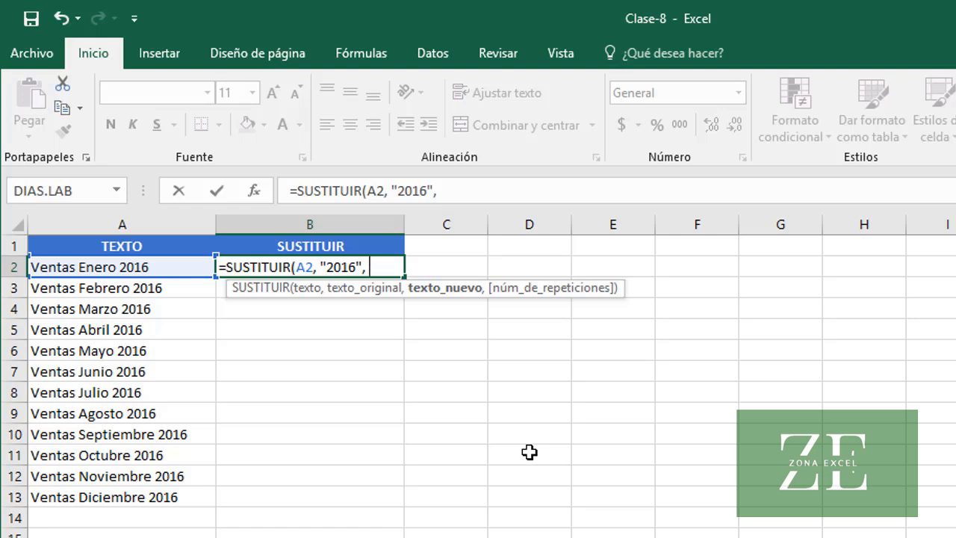
pyautogui.write('"2017"')
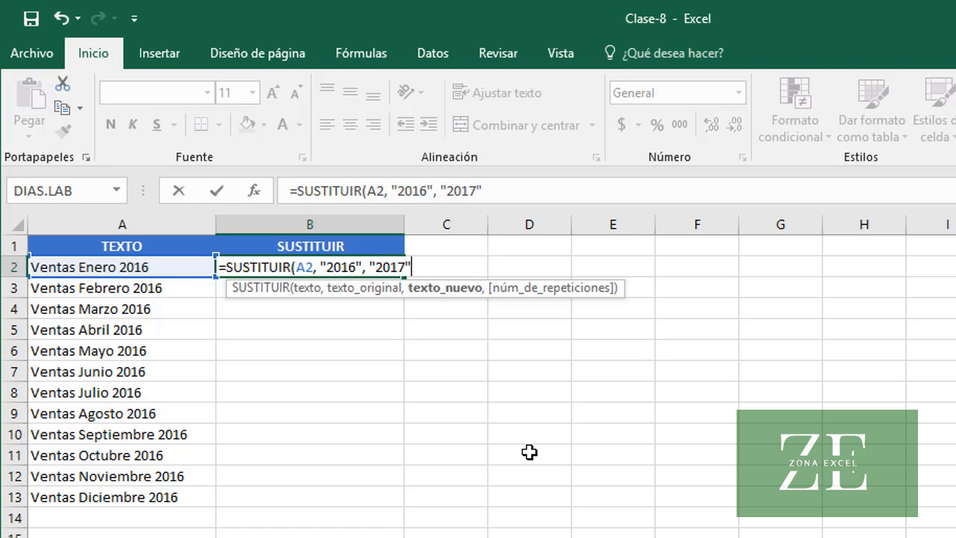
pyautogui.write(',')
pyautogui.write(')')
pyautogui.press('Return')
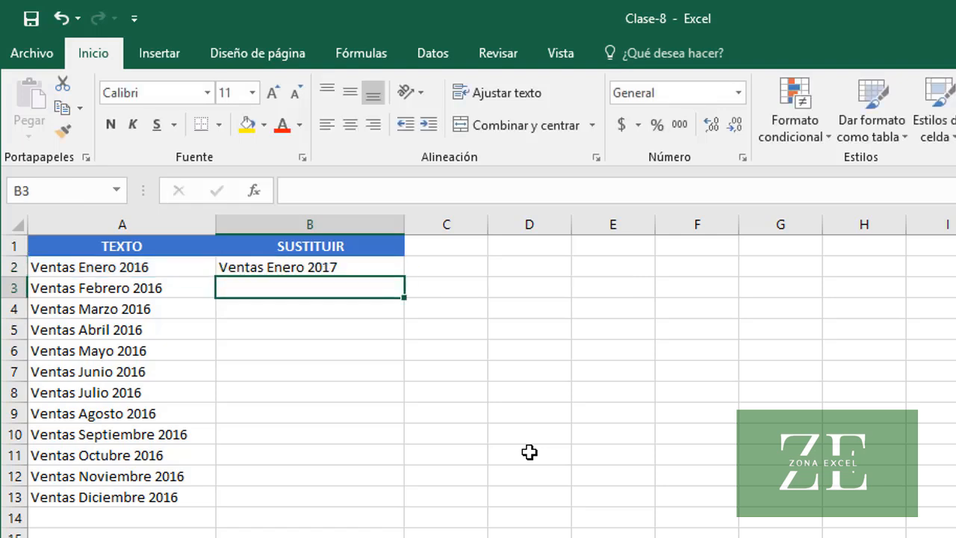
# Fill the SUSTITUIR formula from B2 down through B13, and switch to sheet Hoja2
pyautogui.click(250, 264)
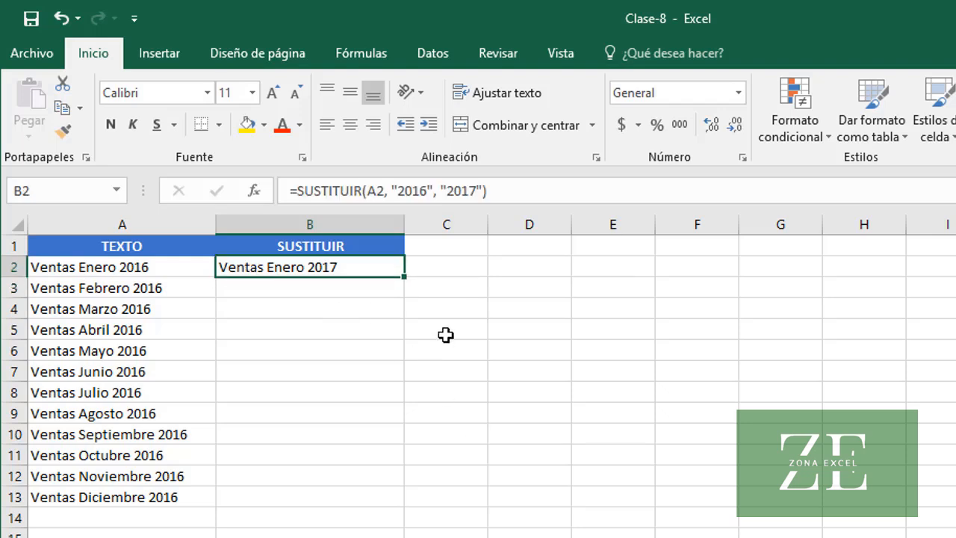
pyautogui.doubleClick(404, 278)
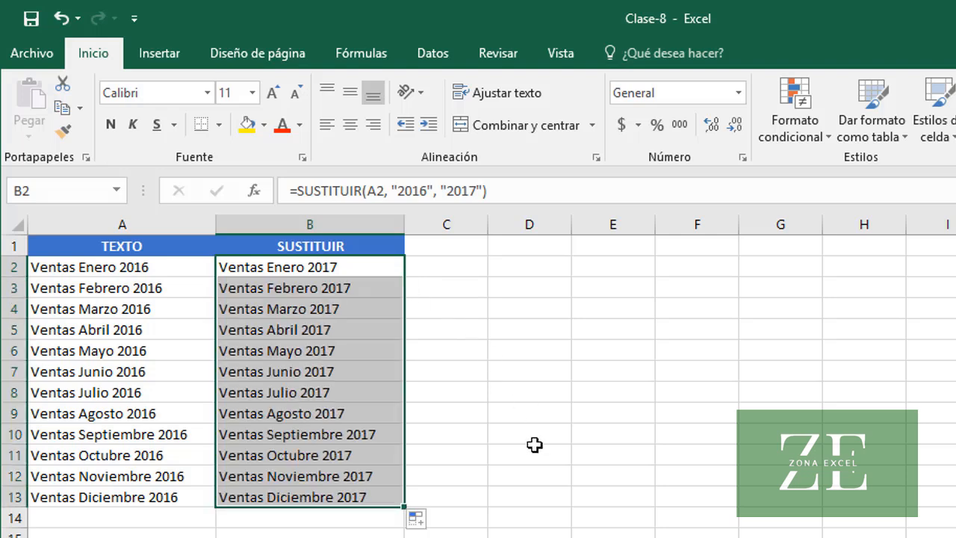
pyautogui.click(305, 476)
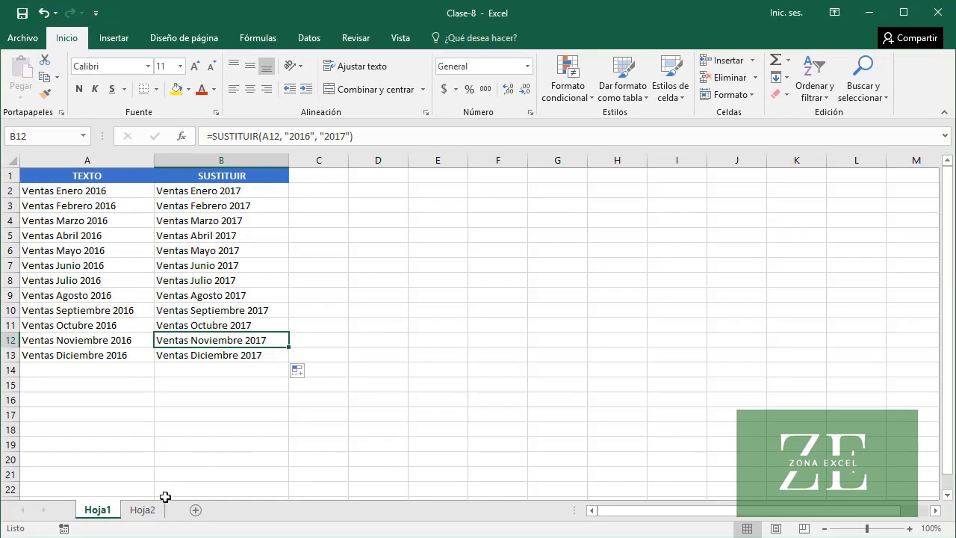
pyautogui.click(142, 509)
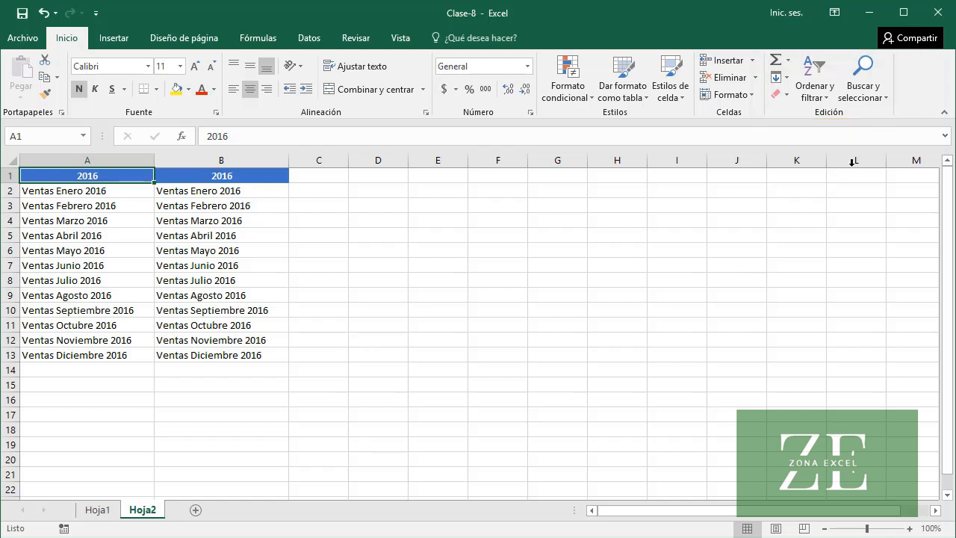
# Replace every 2016 with 2017 across the whole Hoja2 sheet using Find and Replace, and undo the replacement
pyautogui.click(879, 103)
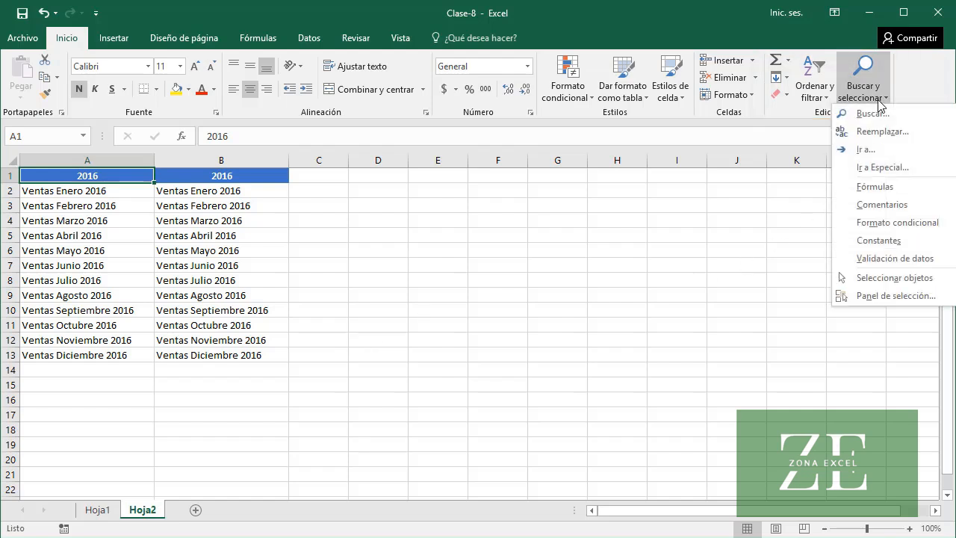
pyautogui.click(878, 131)
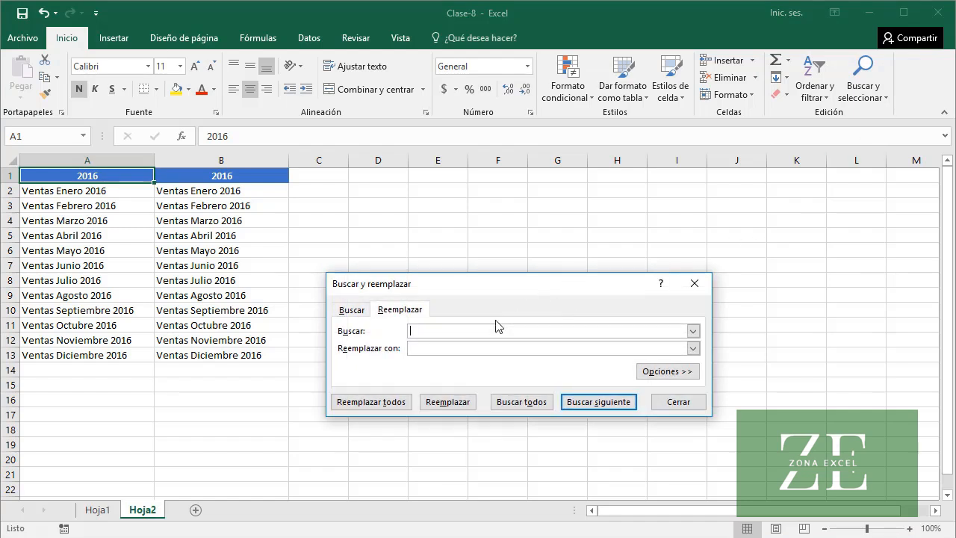
pyautogui.write('2016')
pyautogui.write('2017')
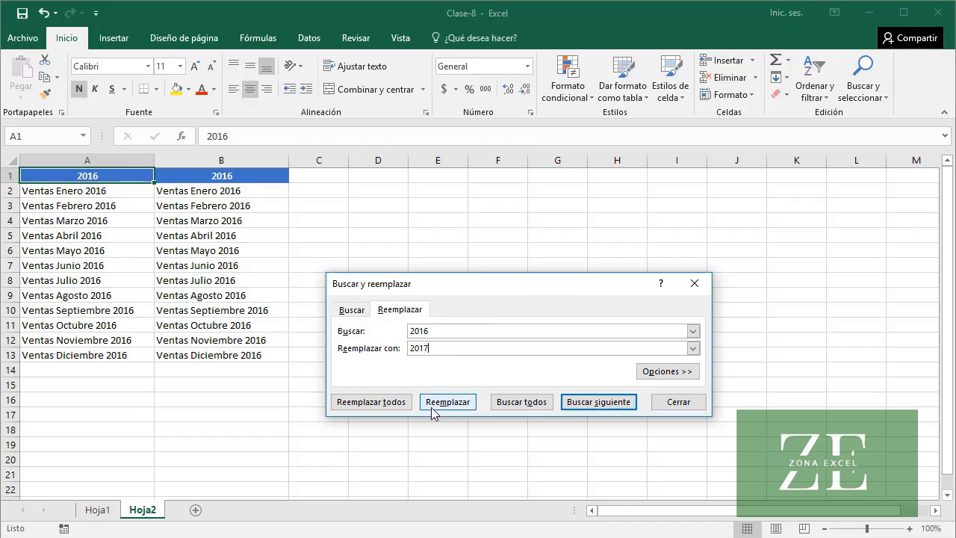
pyautogui.click(349, 408)
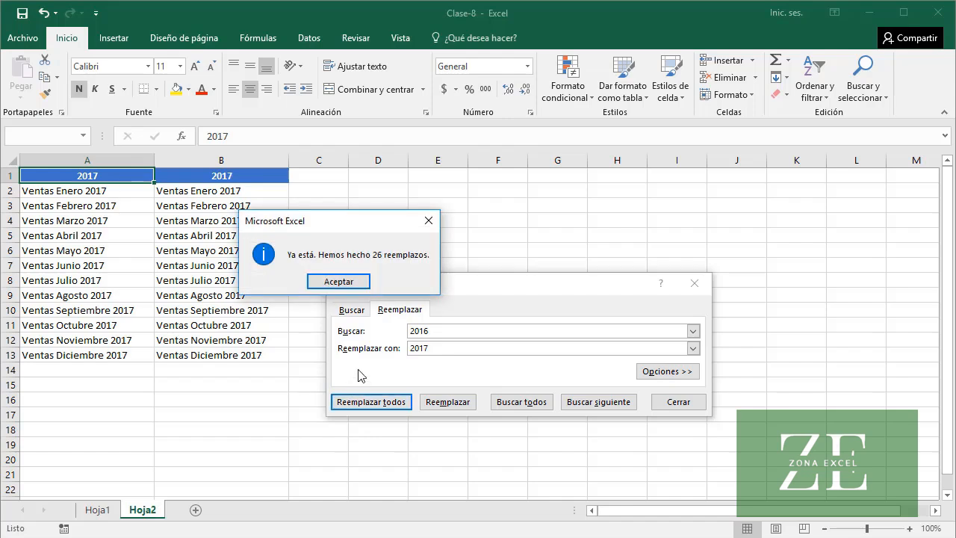
pyautogui.click(345, 283)
pyautogui.click(663, 407)
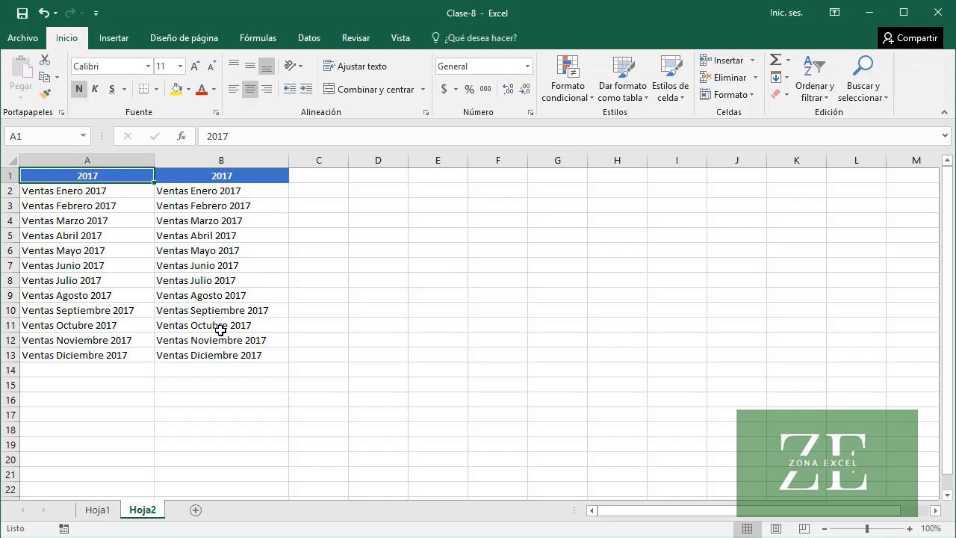
pyautogui.click(42, 13)
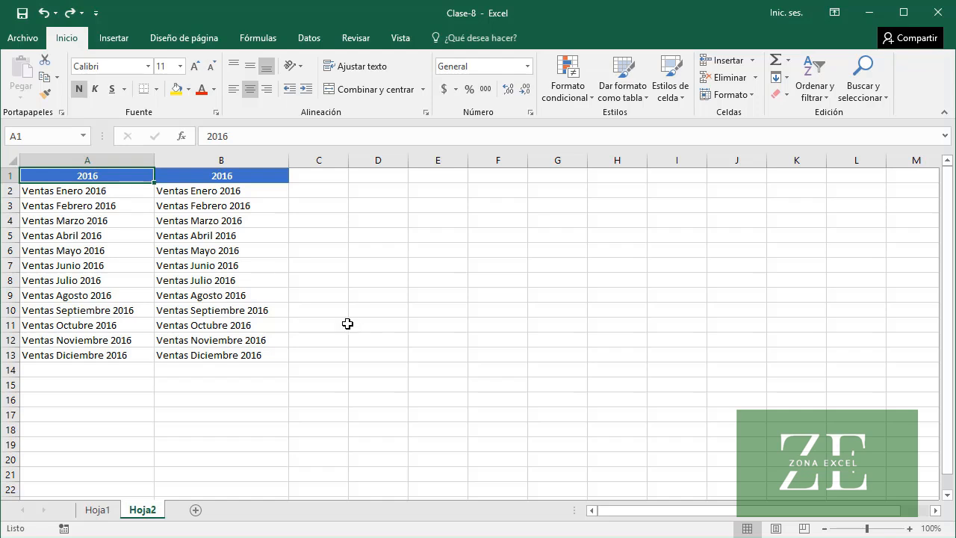
# Replace every 2016 with 2017 in column B only using Find and Replace, and select header cell B1
pyautogui.click(253, 177)
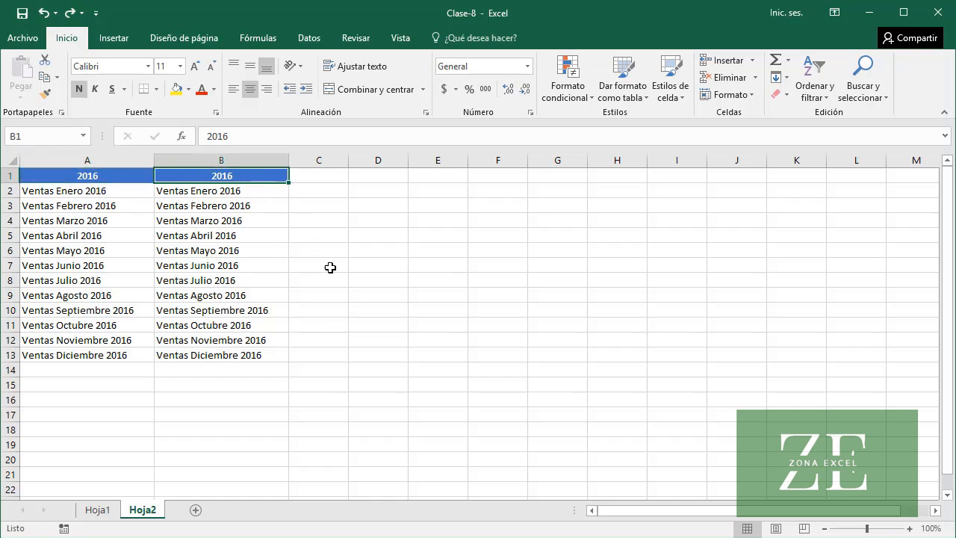
pyautogui.click(268, 161)
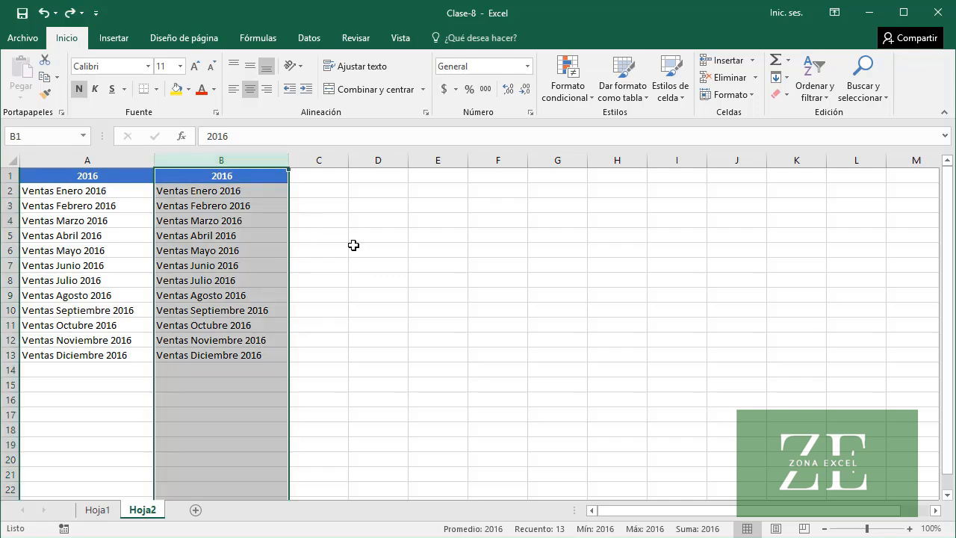
pyautogui.click(866, 103)
pyautogui.click(880, 132)
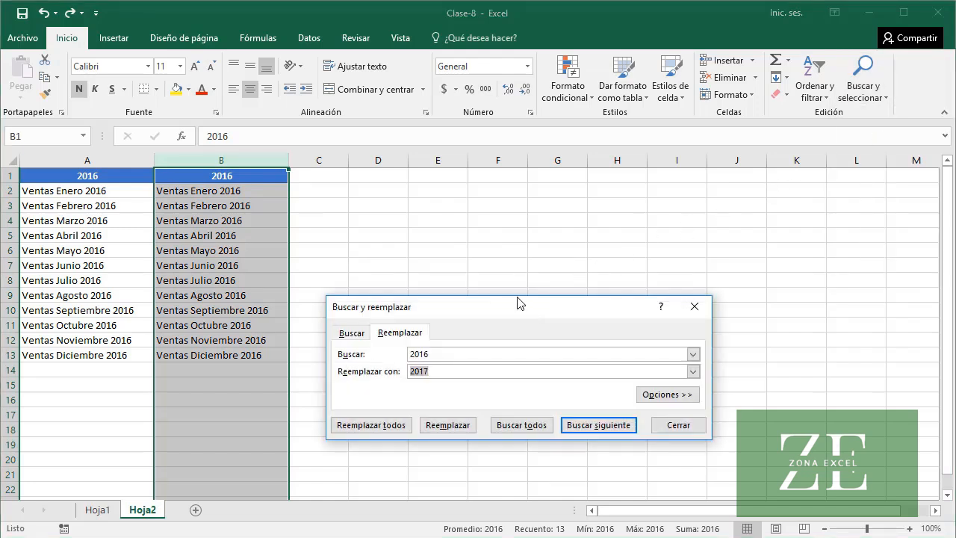
pyautogui.moveTo(522, 310); pyautogui.dragTo(507, 281)
pyautogui.click(463, 324)
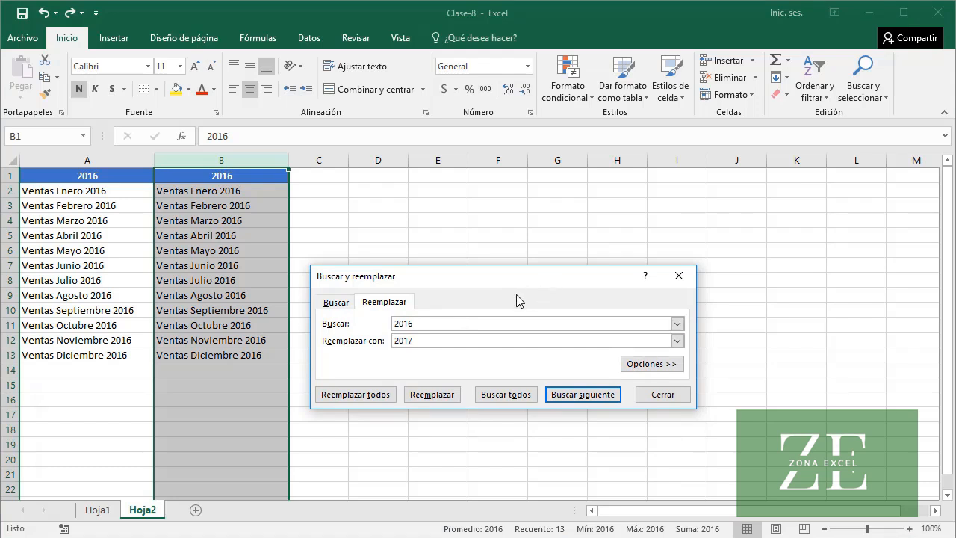
pyautogui.click(364, 398)
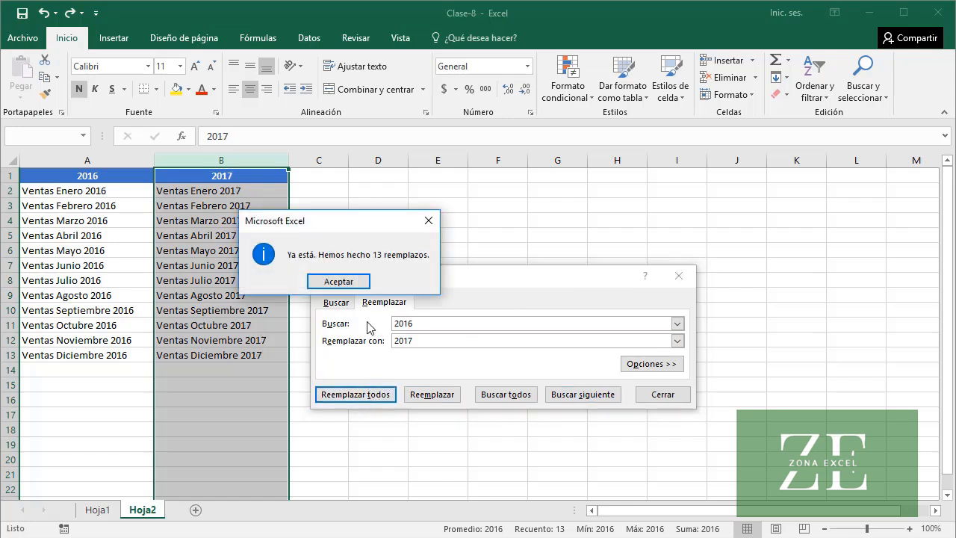
pyautogui.click(338, 281)
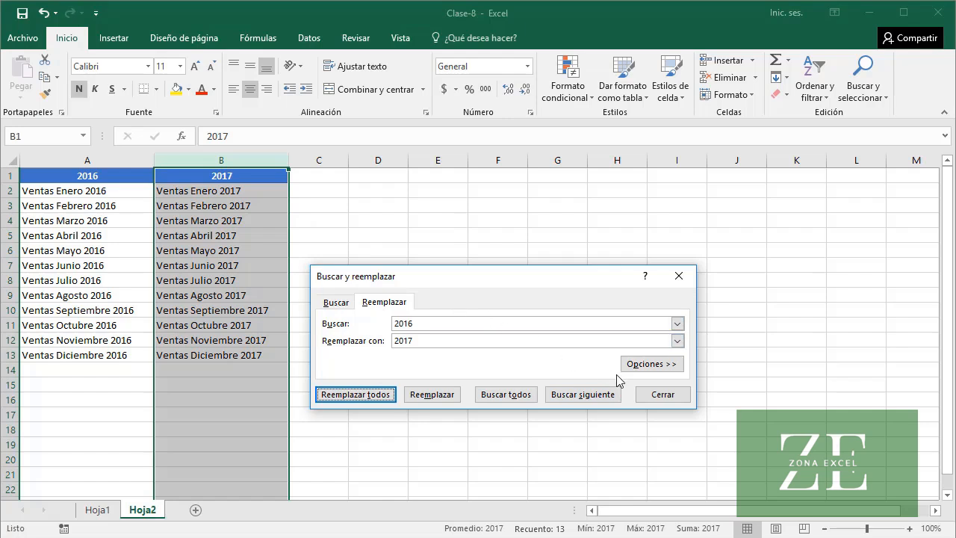
pyautogui.click(662, 396)
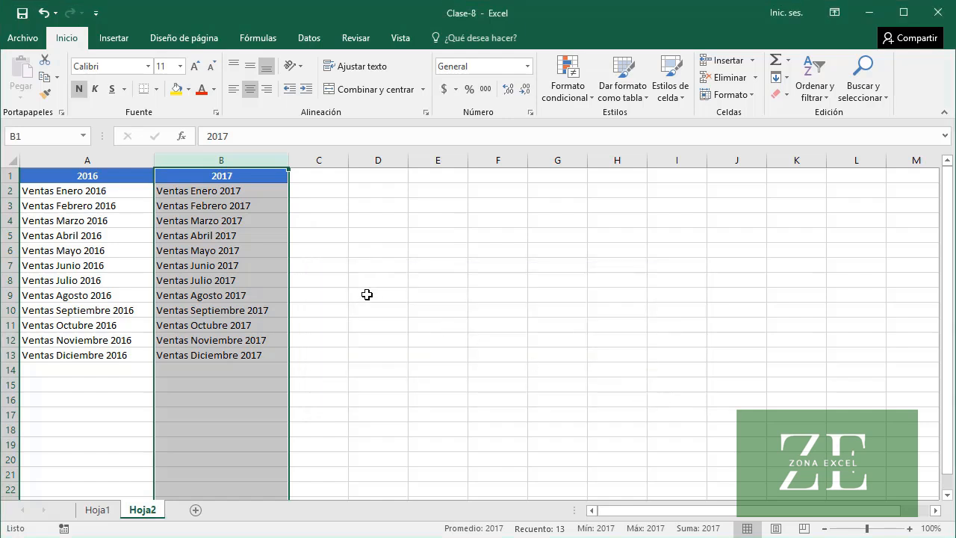
pyautogui.click(269, 177)
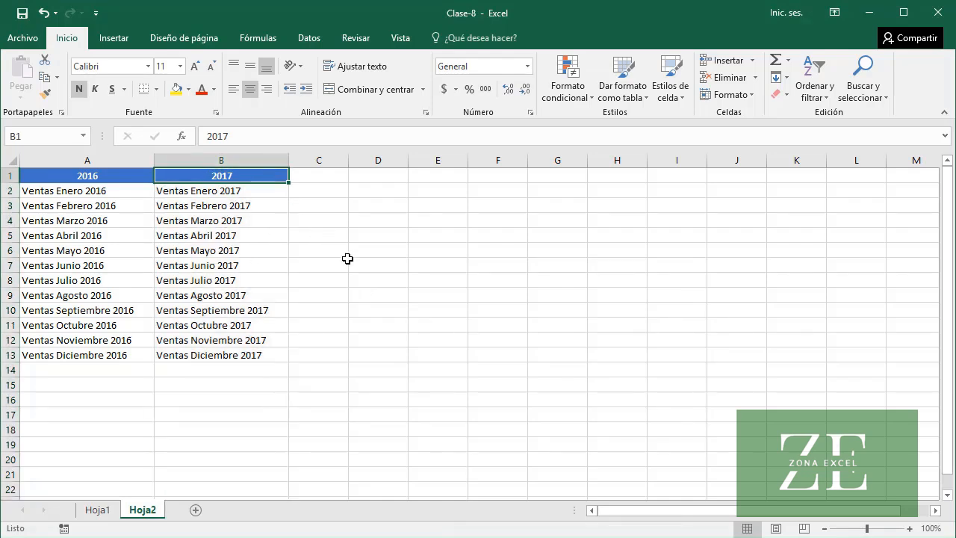
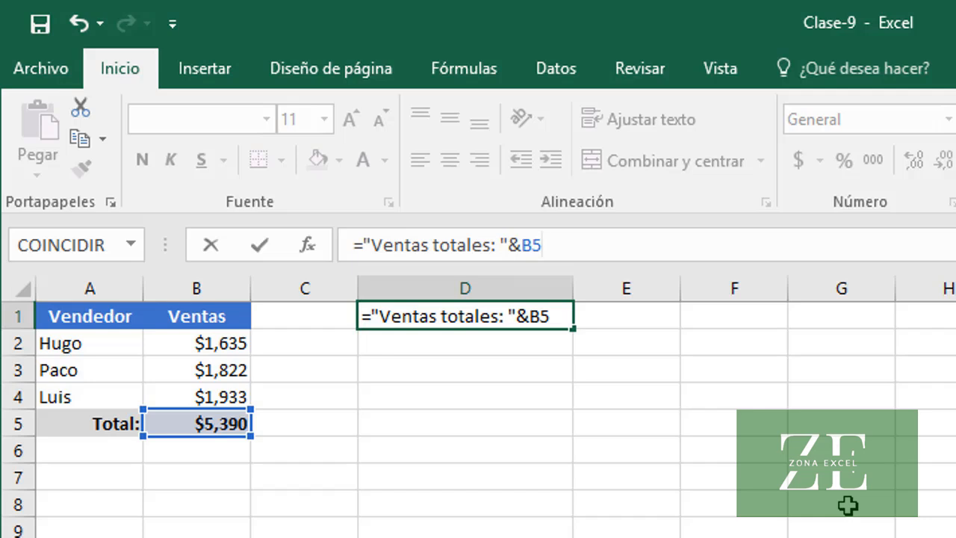
# Enter the formula ="Ventas totales: "&B5 in cell D1
pyautogui.press('Return')
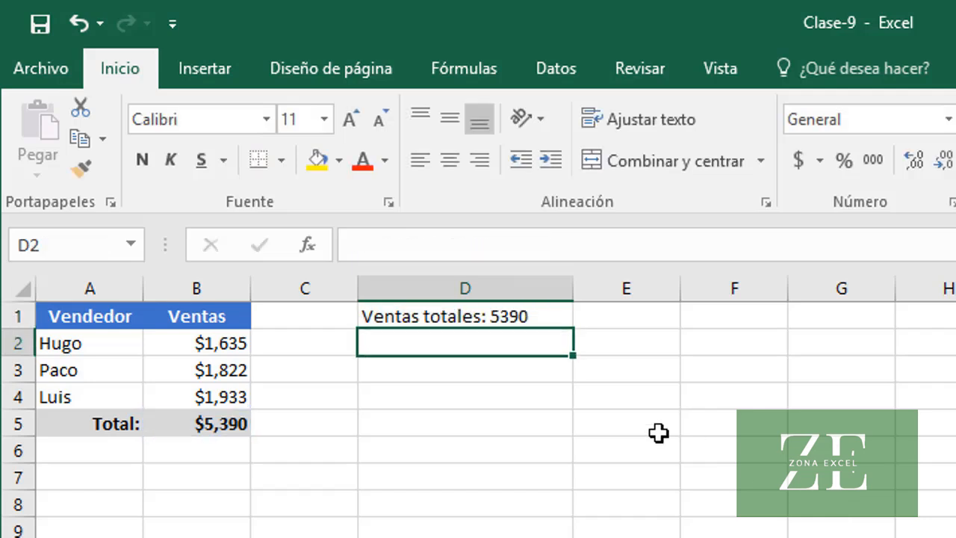
# Format the total inside D1's formula as currency text, making it ="Ventas totales: "&TEXTO(B5,"$#,##0")
pyautogui.click(430, 316)
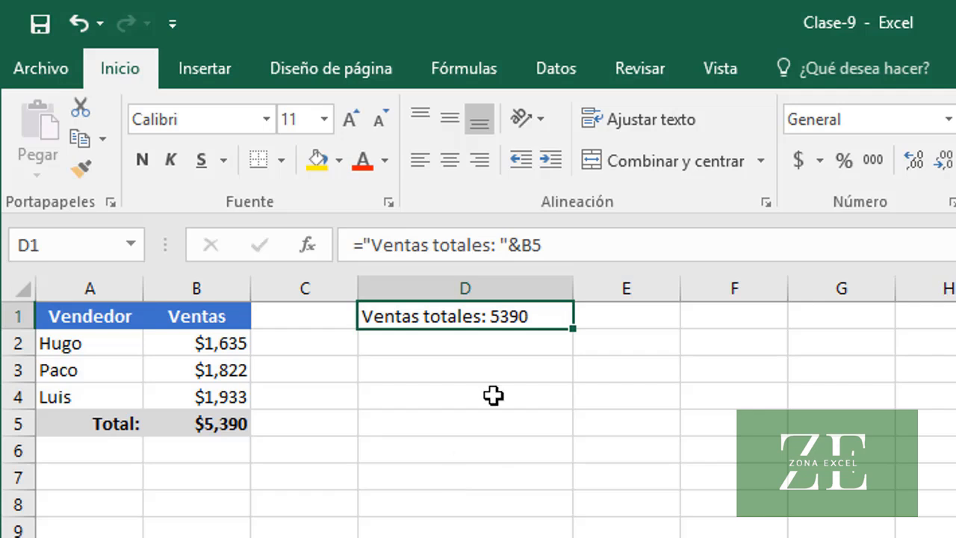
pyautogui.click(521, 245)
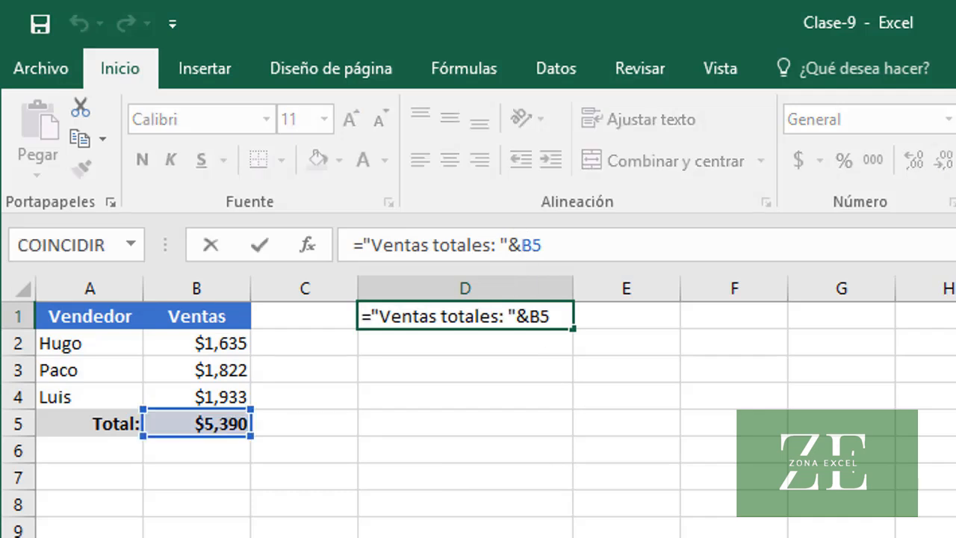
pyautogui.write('TEXTO(')
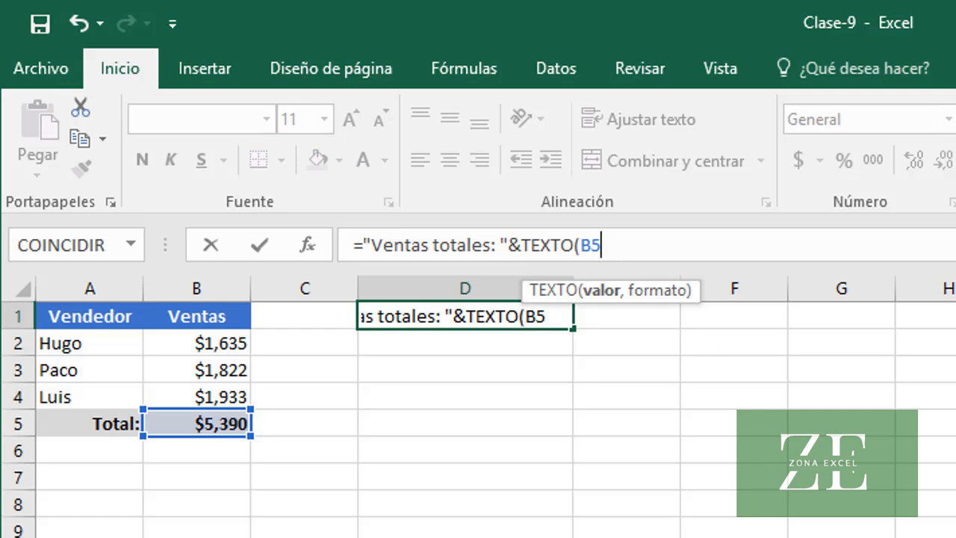
pyautogui.write(',')
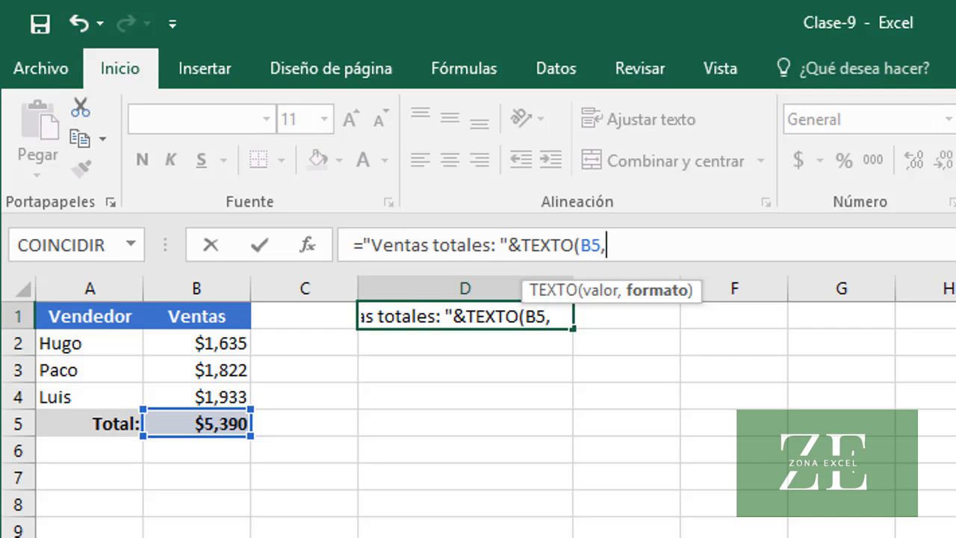
pyautogui.write('"$#')
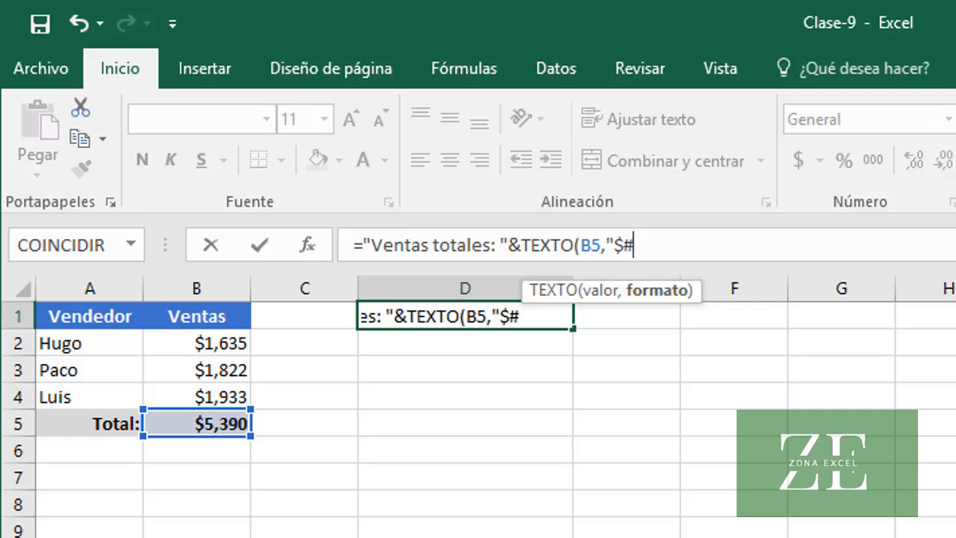
pyautogui.write(',##0')
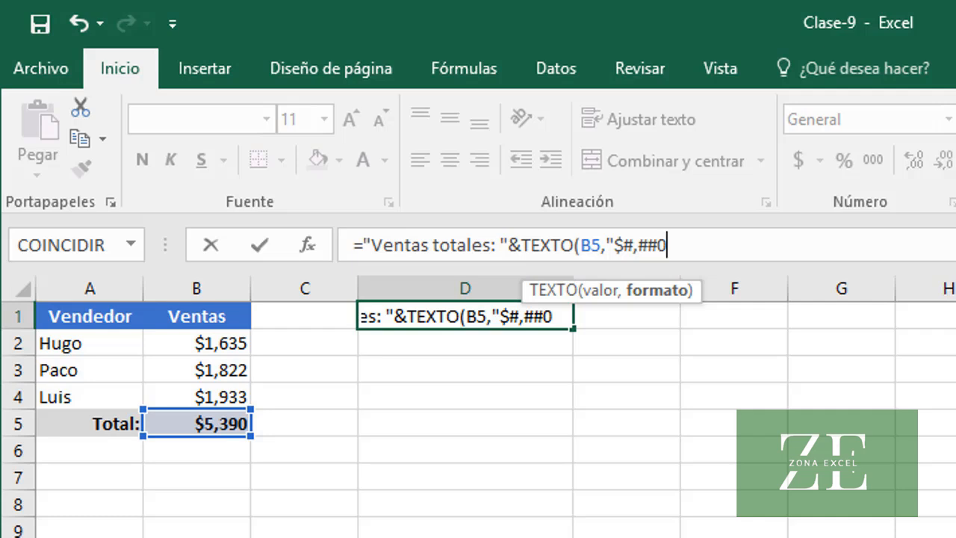
pyautogui.write('")')
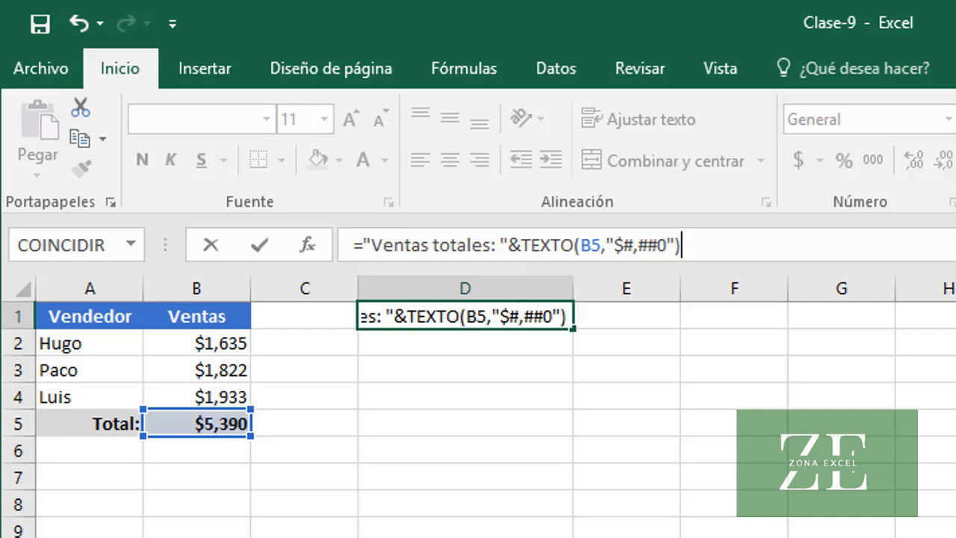
pyautogui.press('Return')
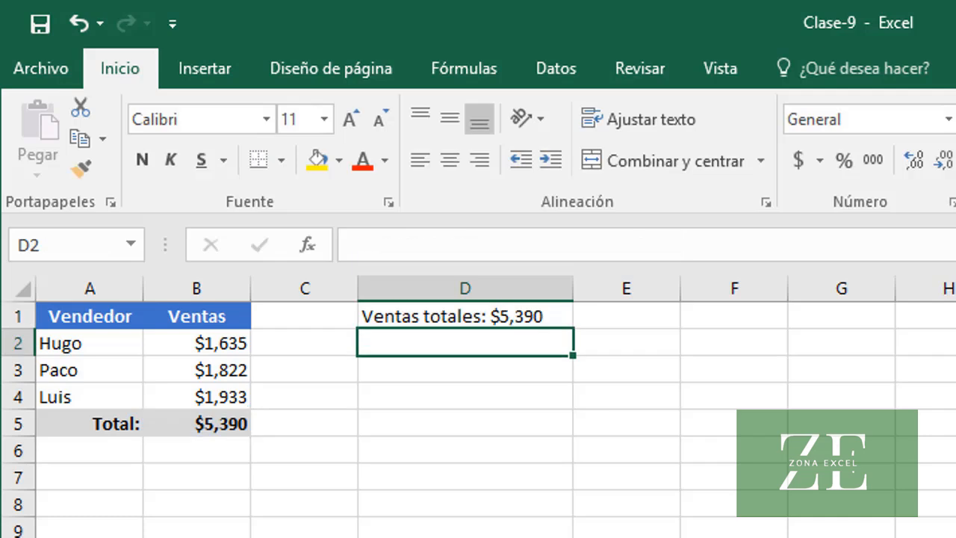
pyautogui.click(417, 316)
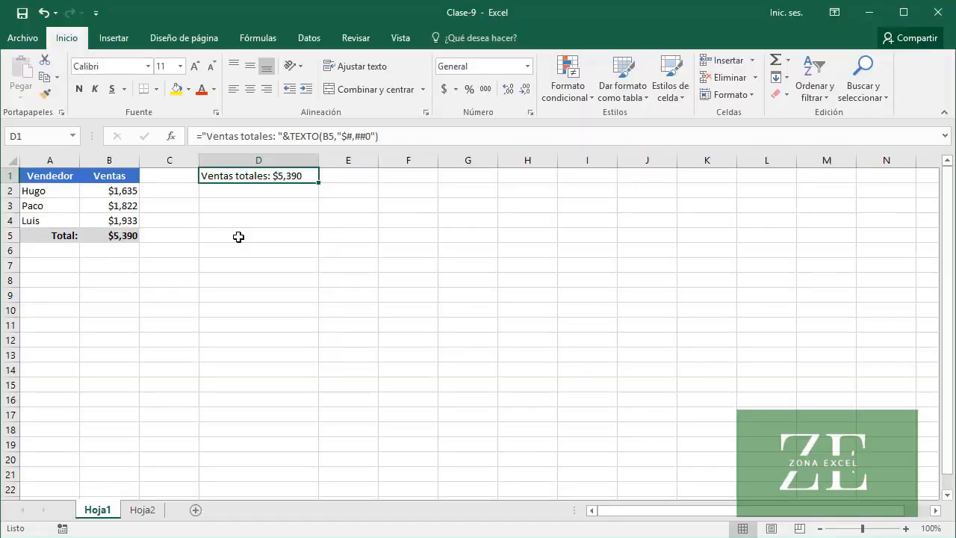
# Review the custom number format codes available for cell B2 in the Format Cells dialog, and leave without changes
pyautogui.rightClick(126, 190)
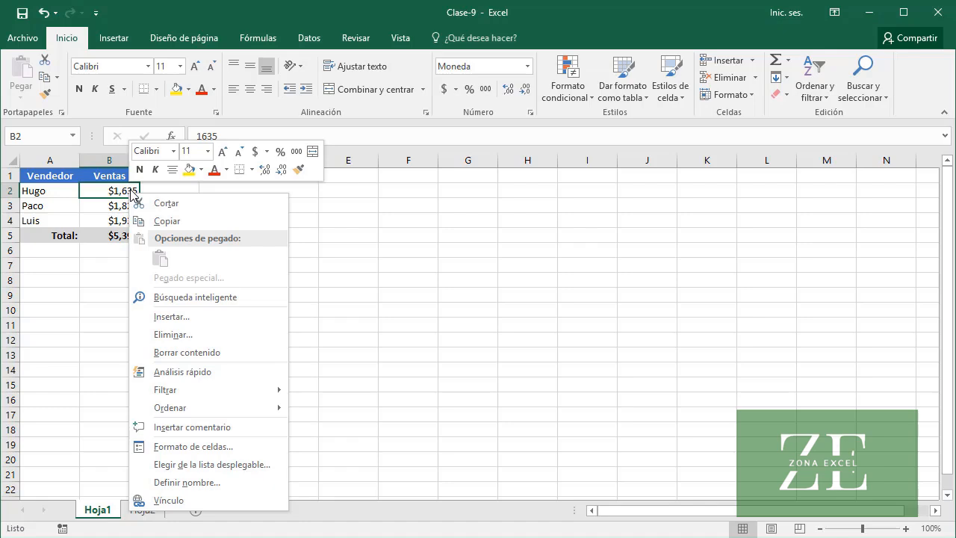
pyautogui.click(208, 447)
pyautogui.moveTo(228, 268); pyautogui.dragTo(412, 120)
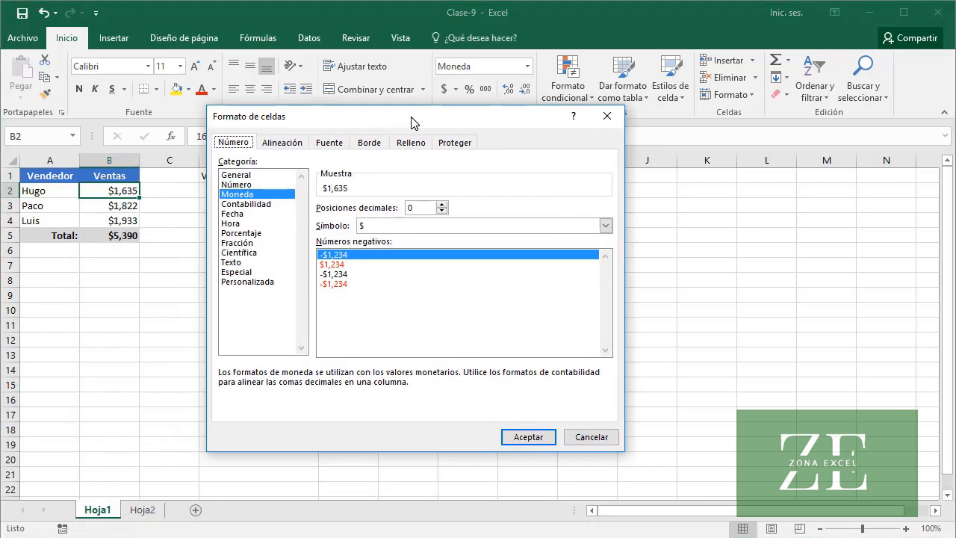
pyautogui.click(256, 282)
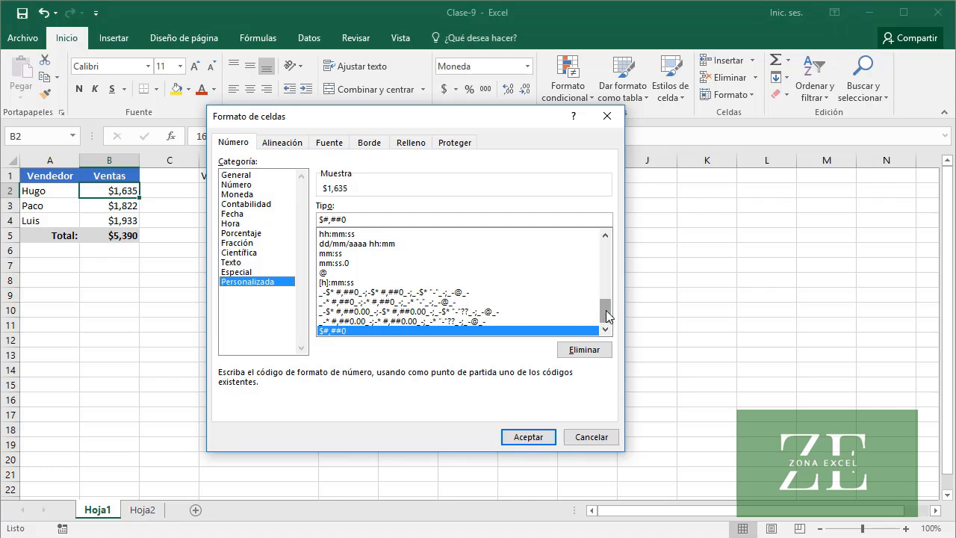
pyautogui.moveTo(606, 317); pyautogui.dragTo(605, 256)
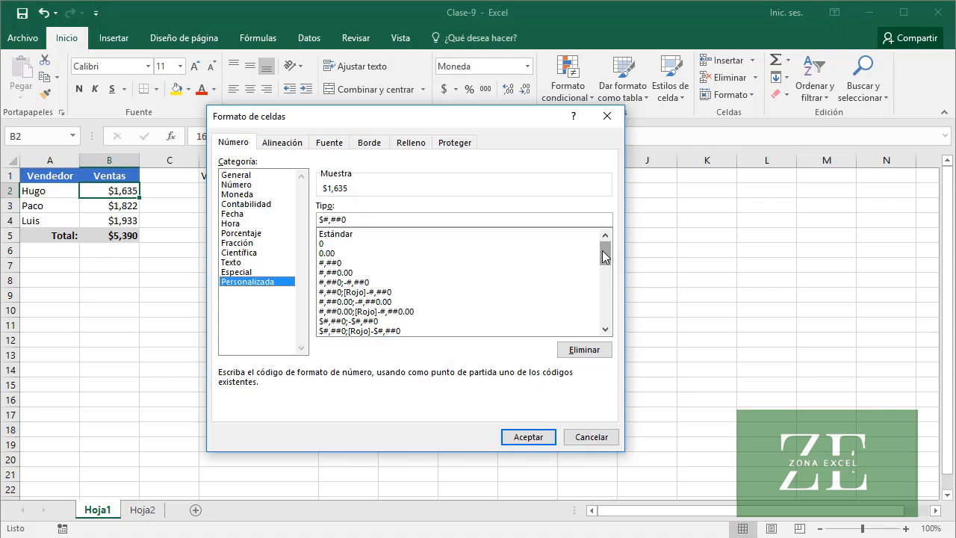
pyautogui.click(591, 438)
# On sheet Hoja2, append the date to the label in C2 with ="Fecha de vencimiento: "&A2
pyautogui.click(142, 510)
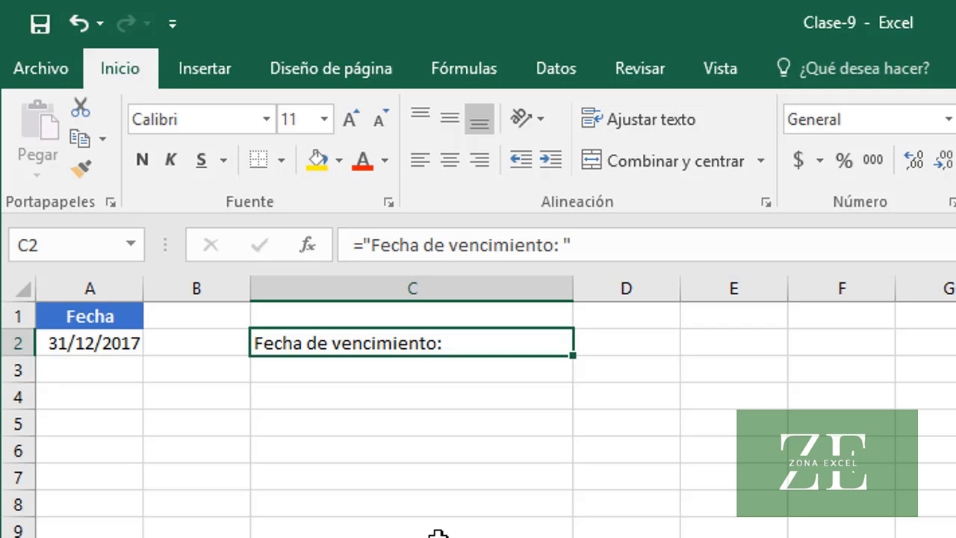
pyautogui.click(599, 252)
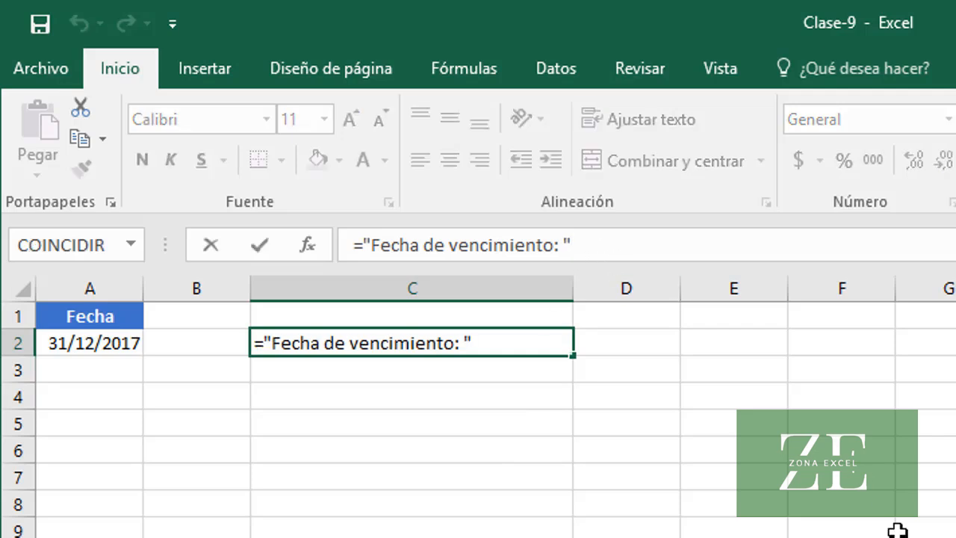
pyautogui.write('&')
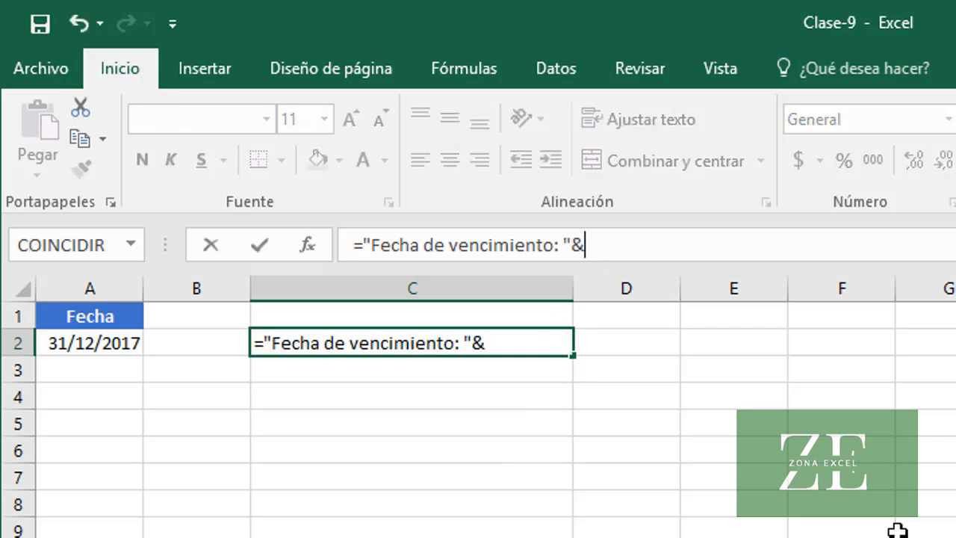
pyautogui.write('A2')
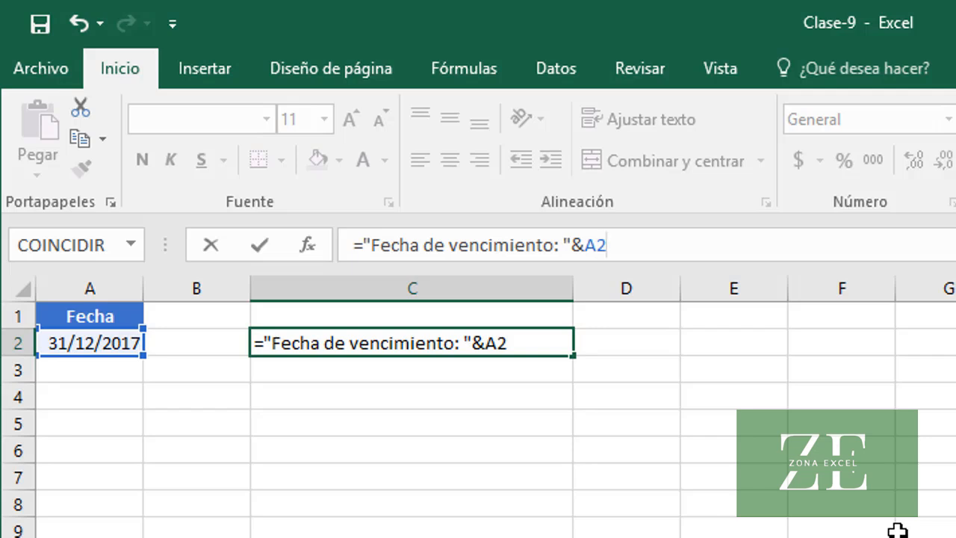
pyautogui.press('Return')
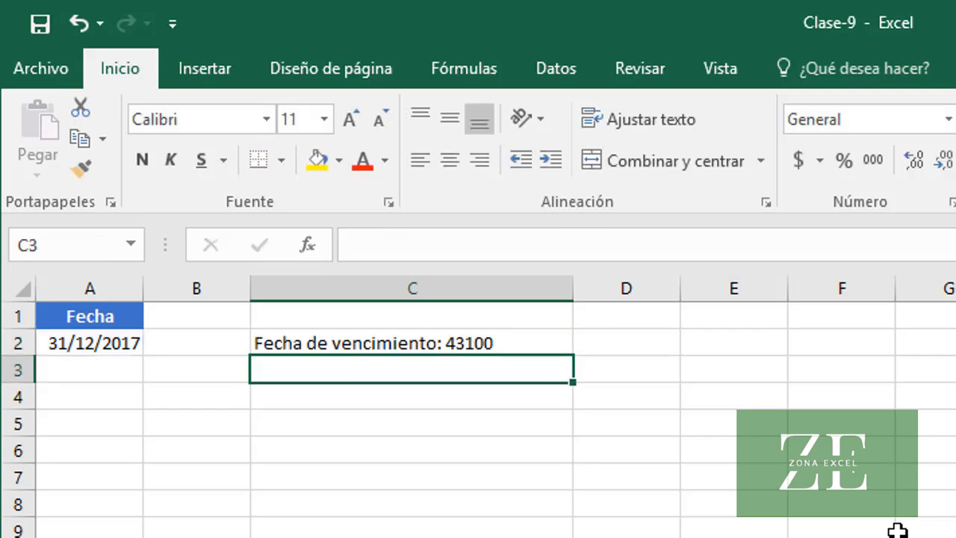
# Format the date inside C2's formula as text, making it ="Fecha de vencimiento: "&TEXTO(A2,"dd/mm/aaaa")
pyautogui.click(356, 341)
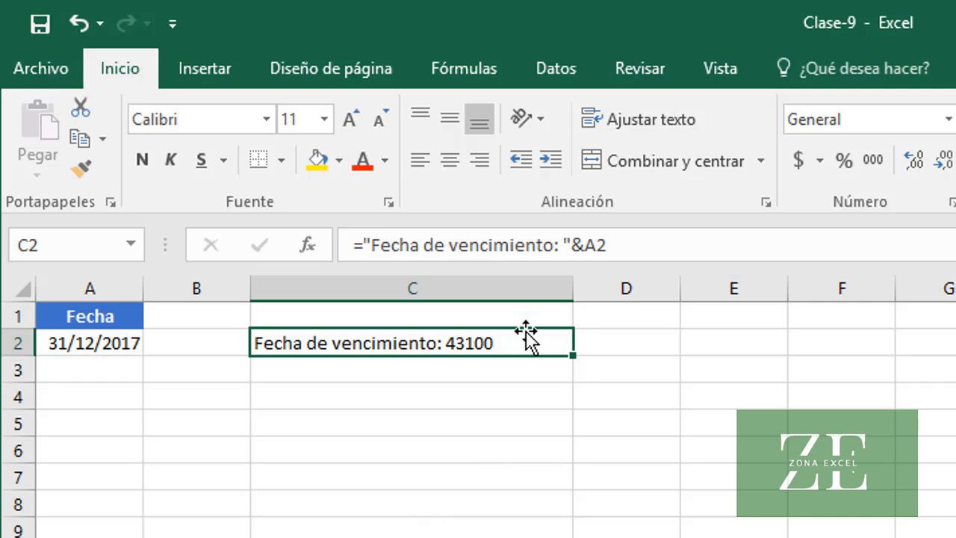
pyautogui.click(585, 246)
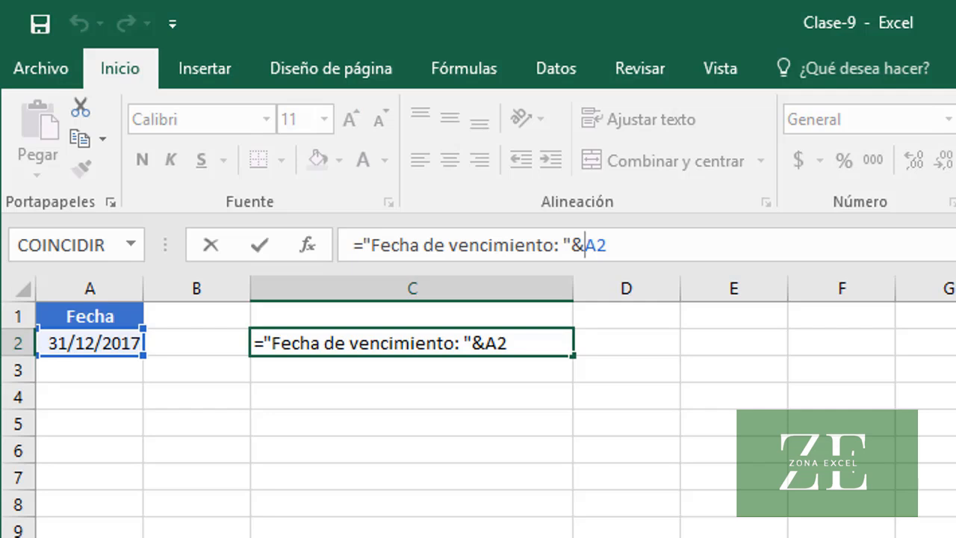
pyautogui.write('TEXTO(')
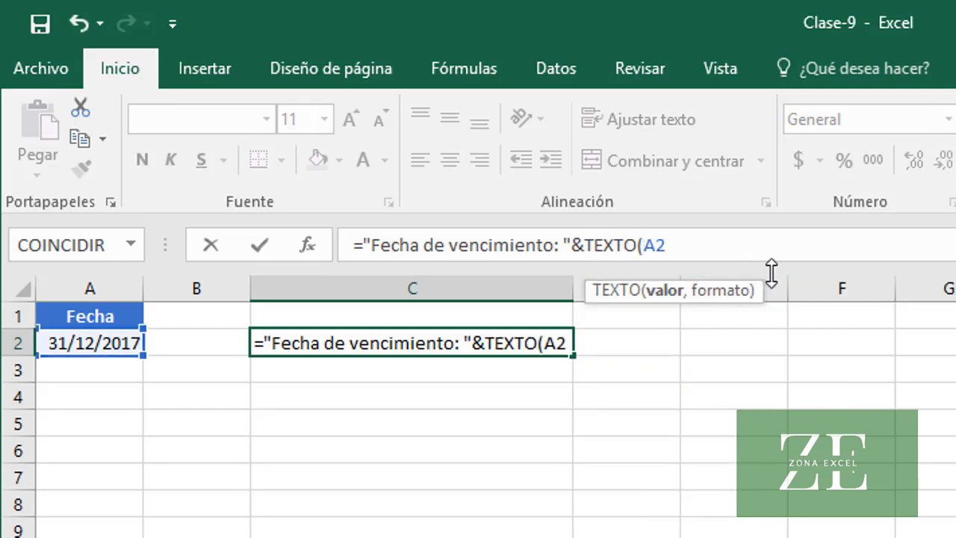
pyautogui.press('End')
pyautogui.write(',"dd')
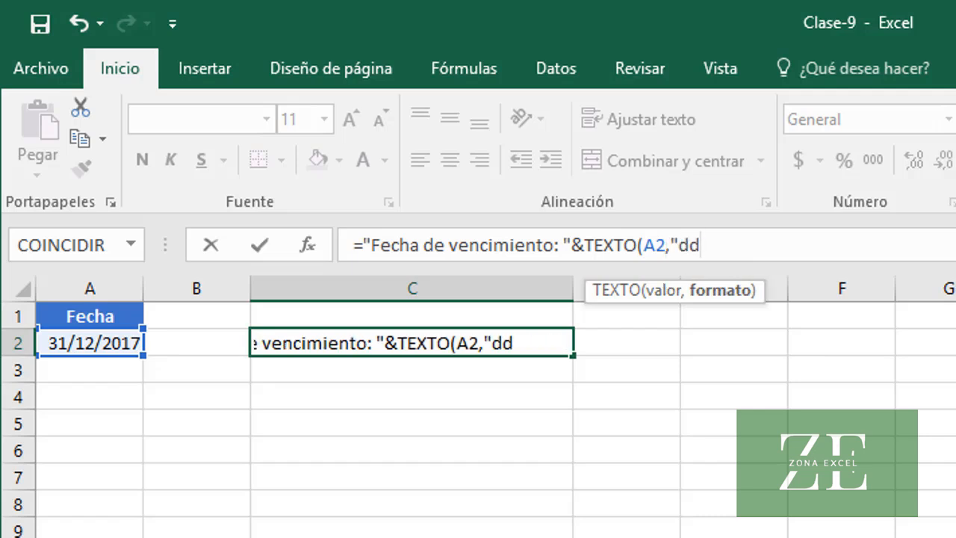
pyautogui.write('/mm')
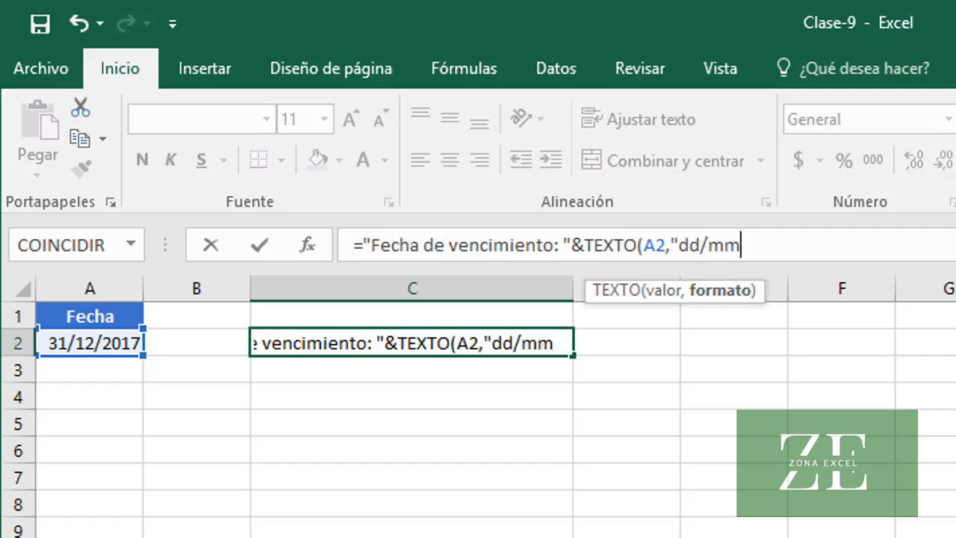
pyautogui.write('/aaaa')
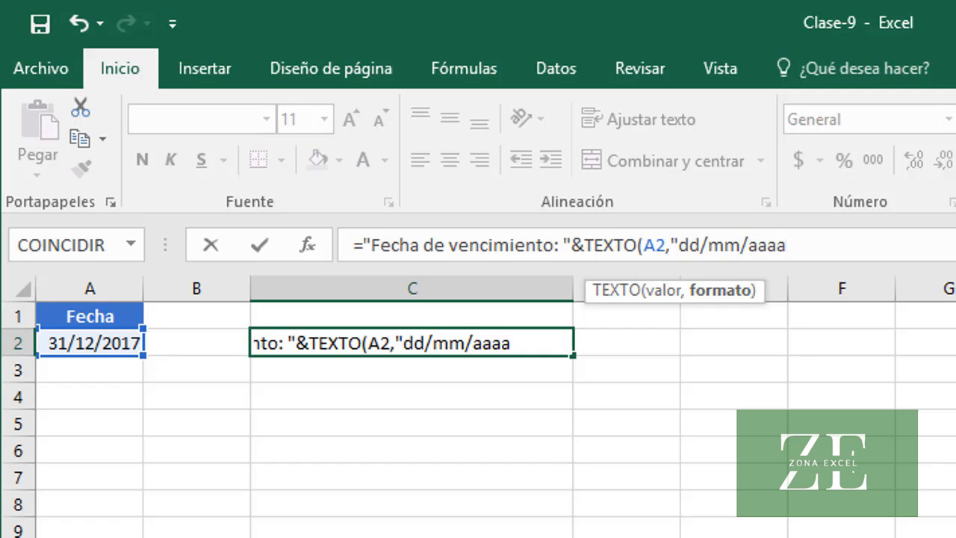
pyautogui.write('")')
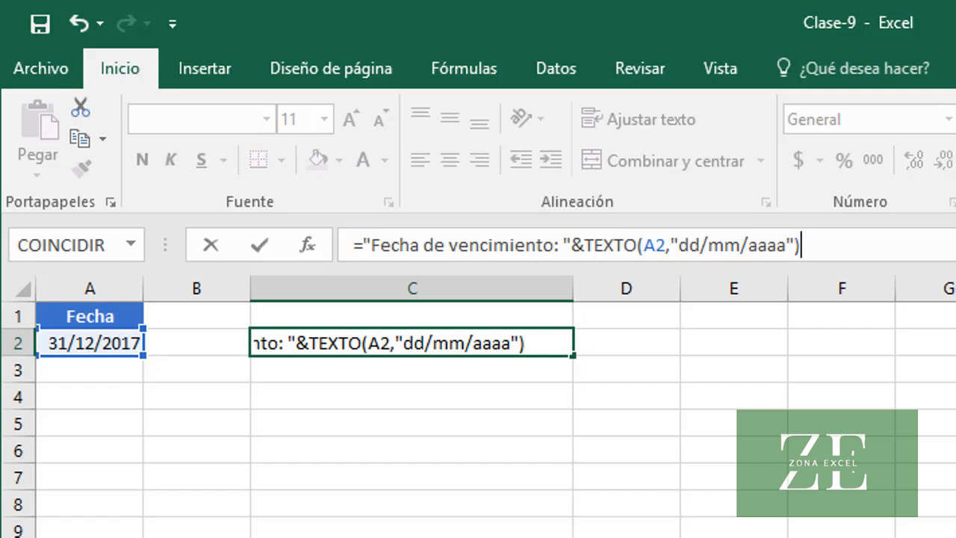
pyautogui.press('Return')
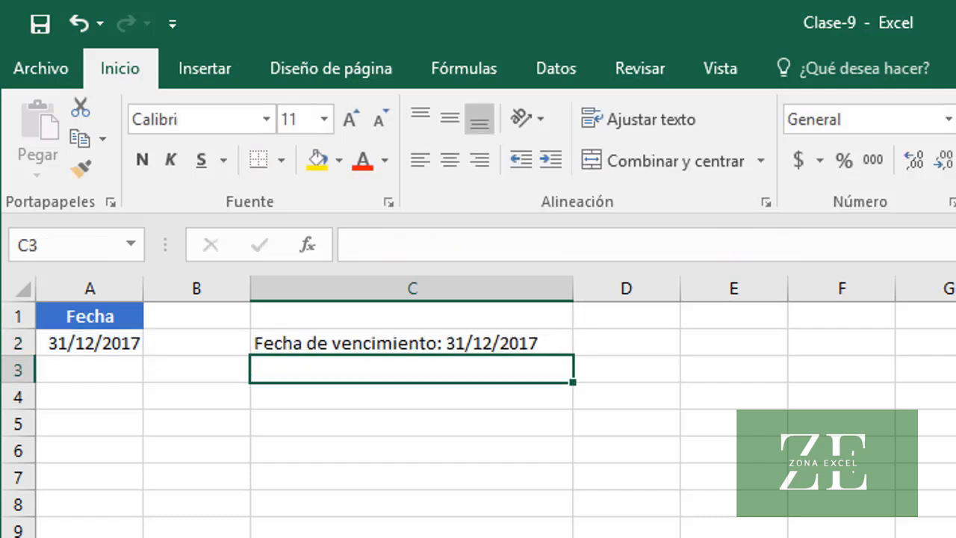
pyautogui.click(329, 341)
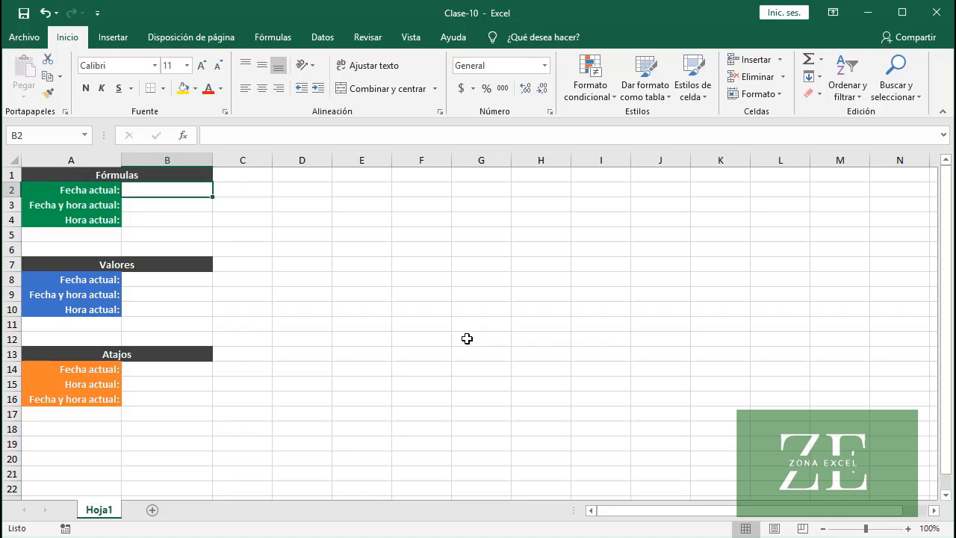
# In workbook Clase-10, review the list of date and time functions in the function library
pyautogui.click(266, 36)
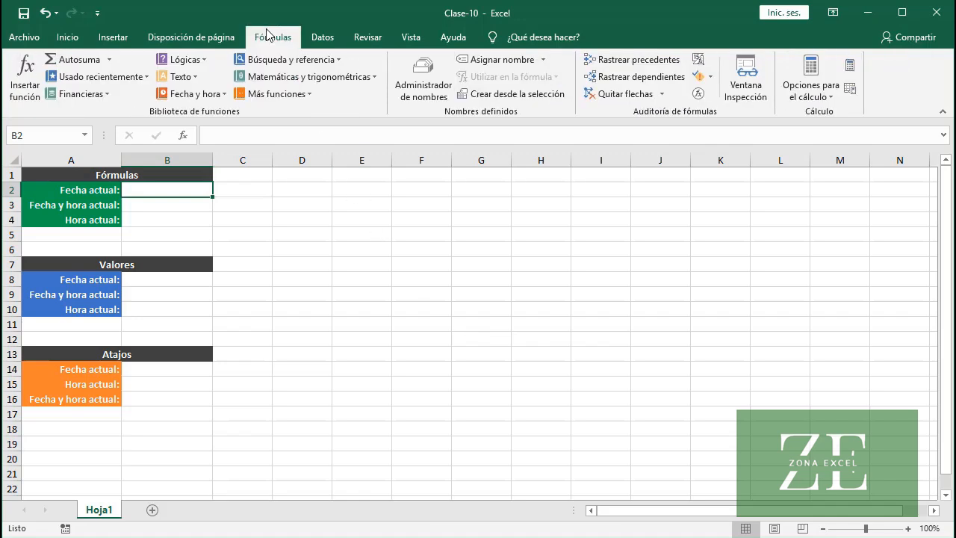
pyautogui.click(220, 96)
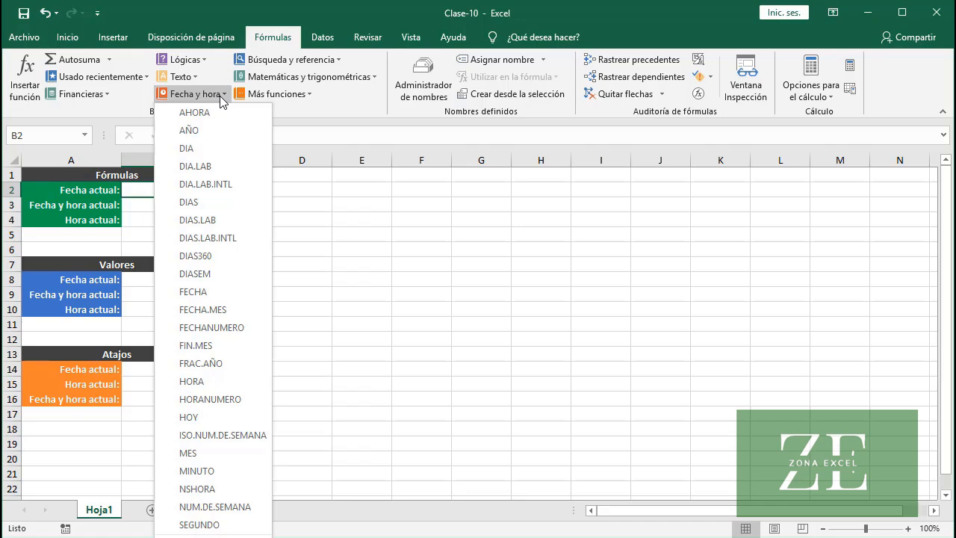
pyautogui.click(221, 95)
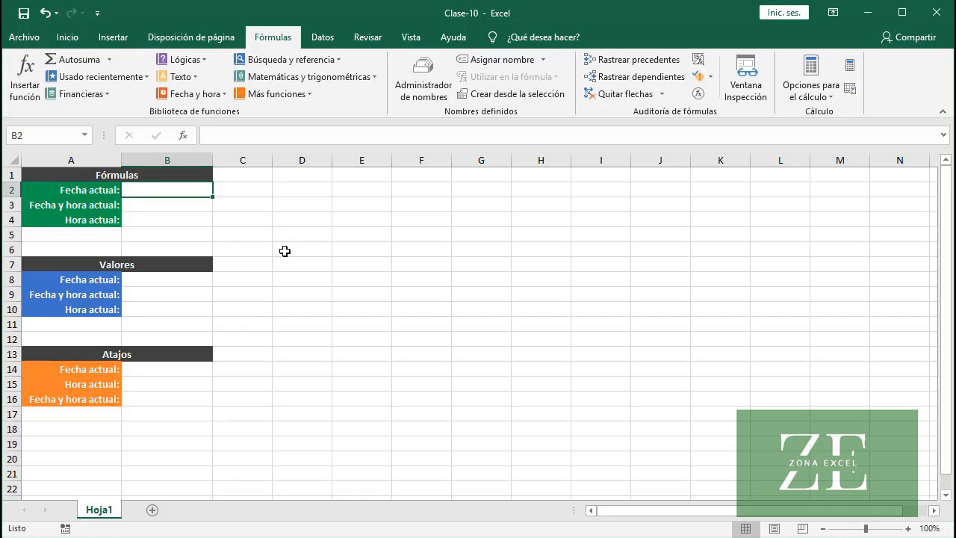
# Insert the current date in cell B2 with the formula =HOY()
pyautogui.write('=HOY')
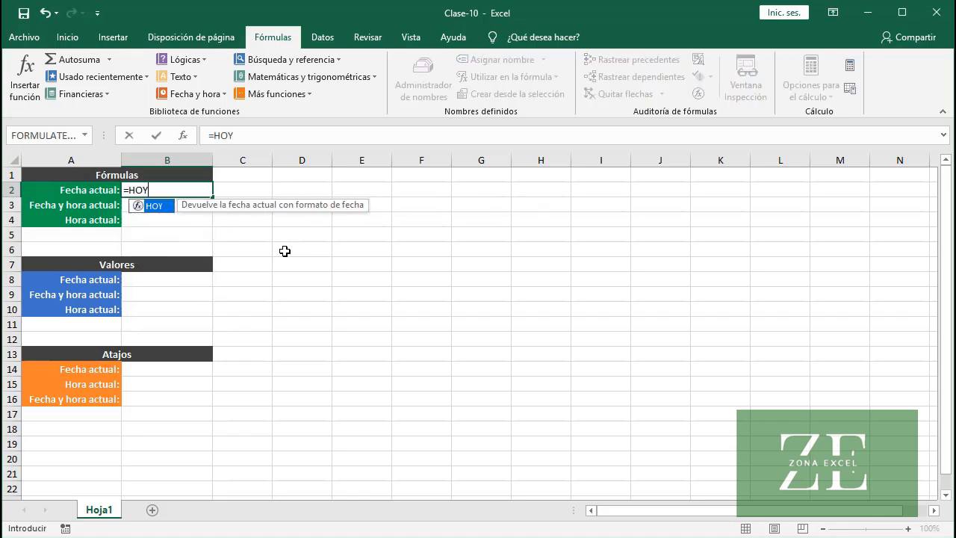
pyautogui.write('()')
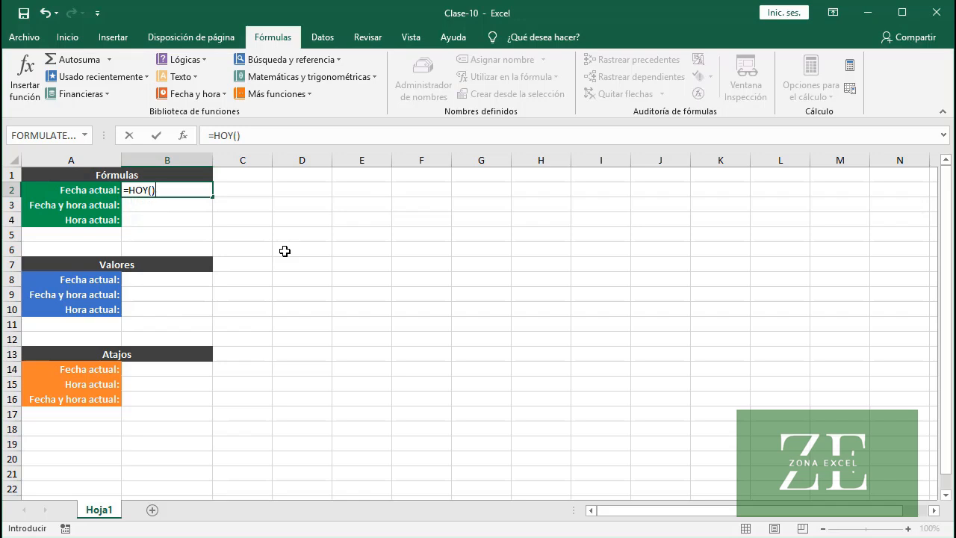
pyautogui.press('Return')
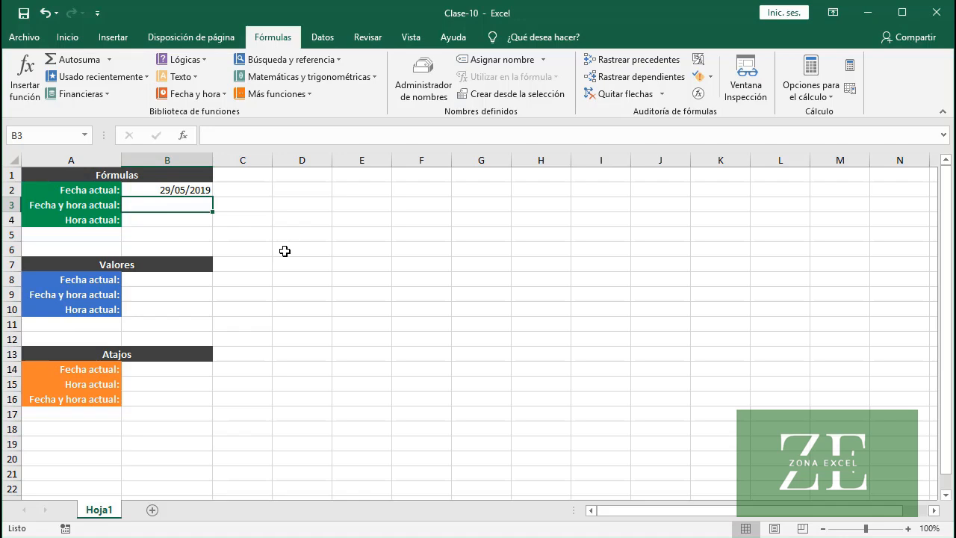
# Insert the current date and time in cell B3 with the formula =AHORA(), and recalculate the workbook
pyautogui.write('=AHO')
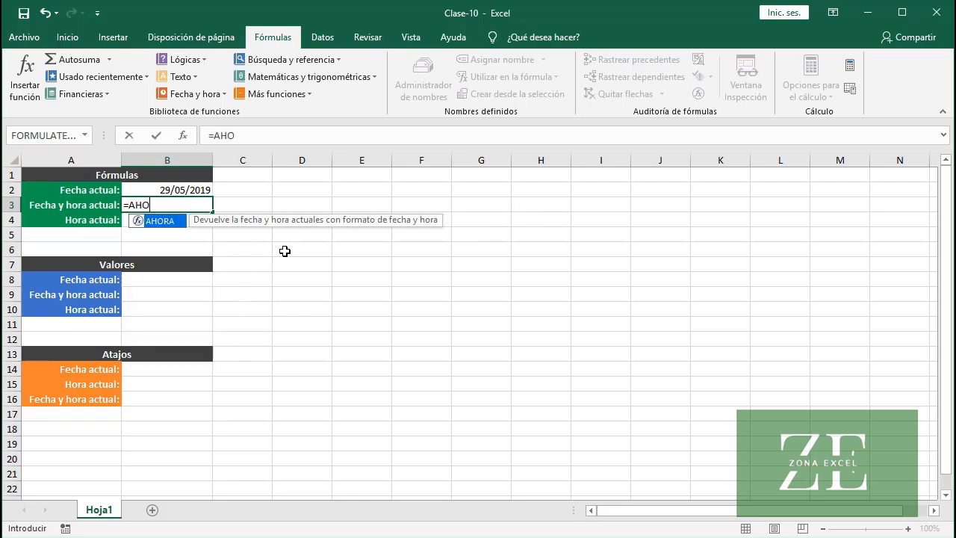
pyautogui.write('RA()')
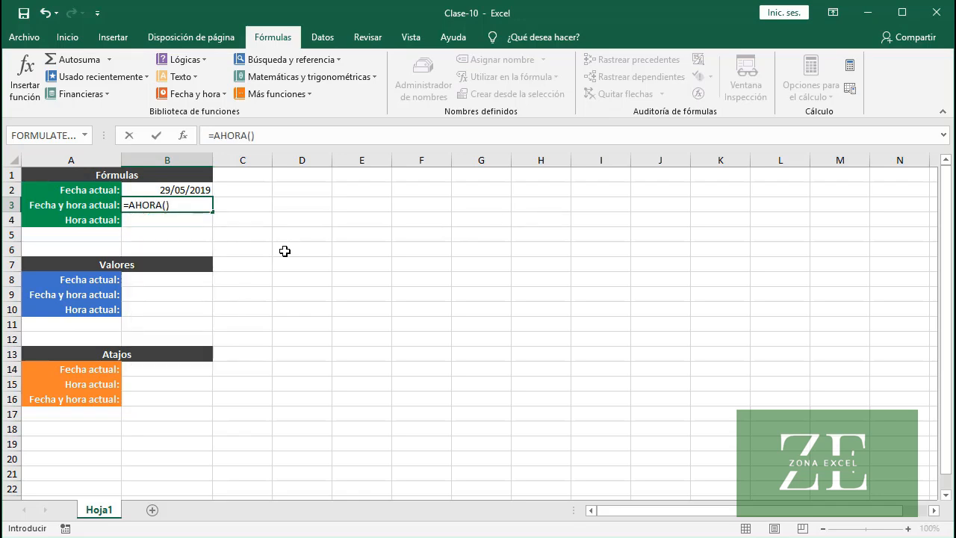
pyautogui.press('Return')
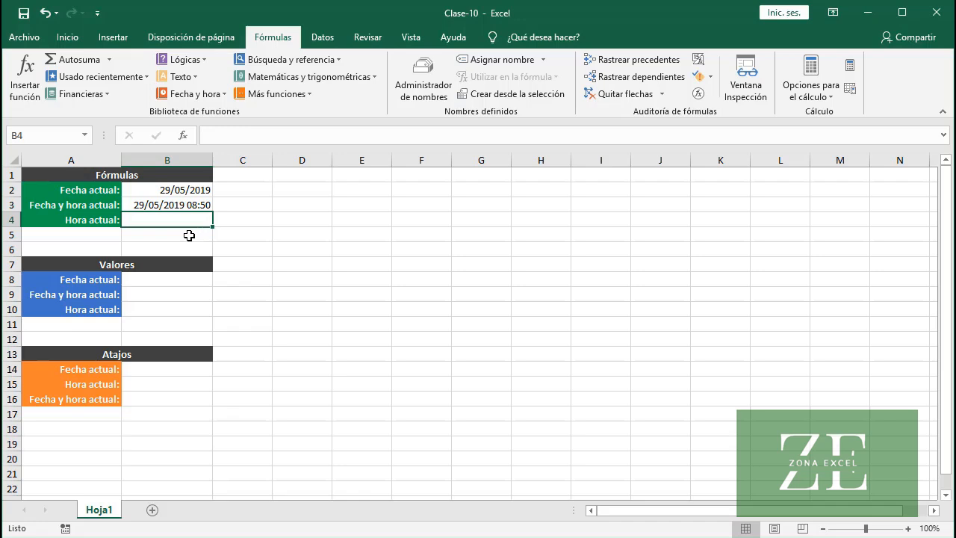
pyautogui.click(166, 204)
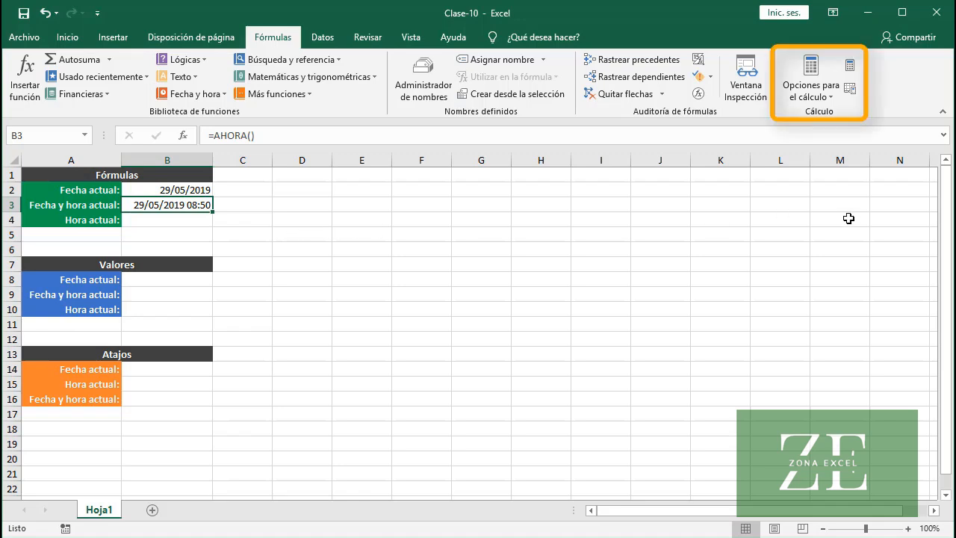
pyautogui.click(851, 65)
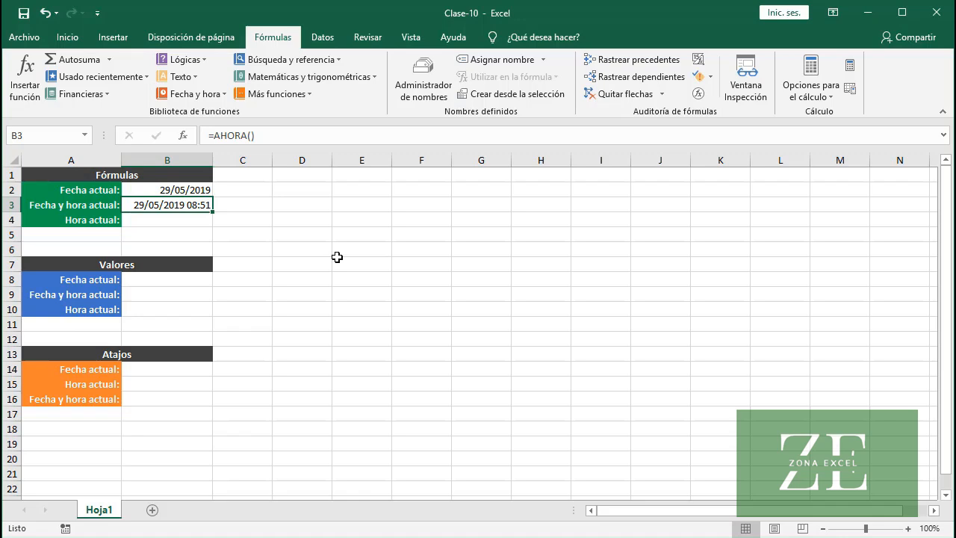
# Calculate the current time in cell B4 with the formula =AHORA()-HOY()
pyautogui.click(183, 221)
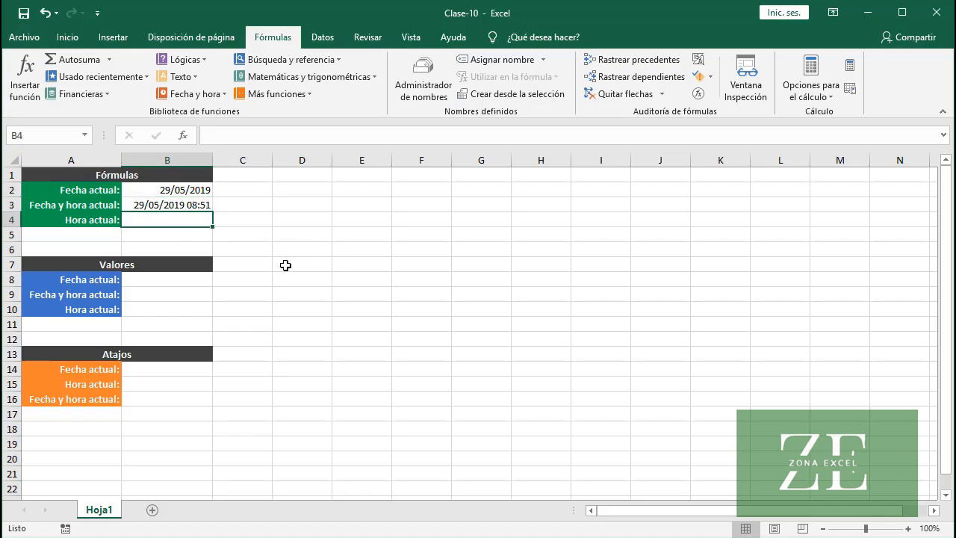
pyautogui.write('=')
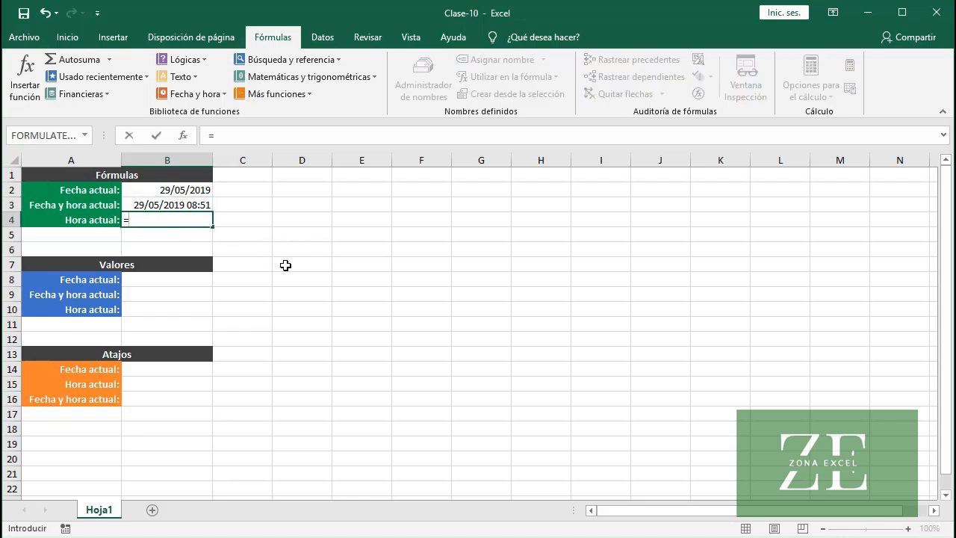
pyautogui.write('AHORA')
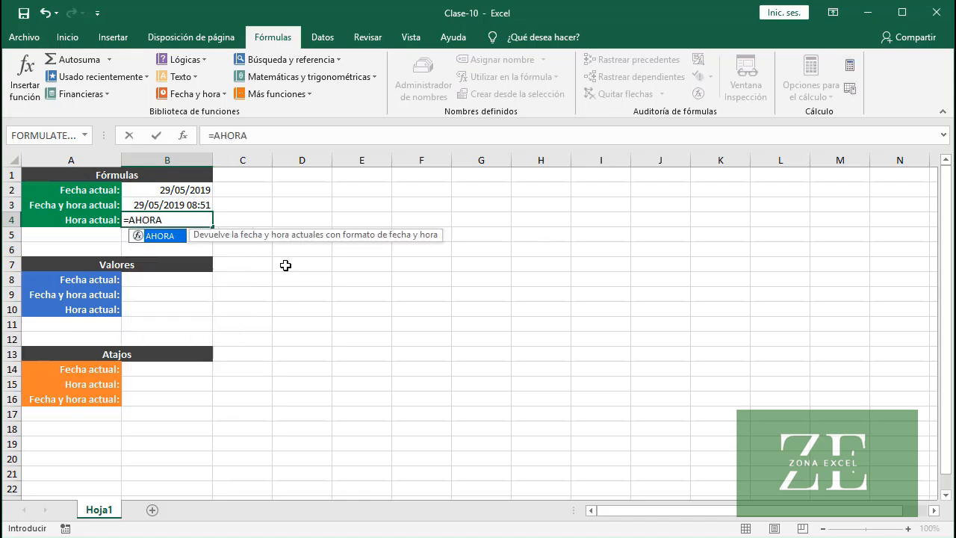
pyautogui.write('()')
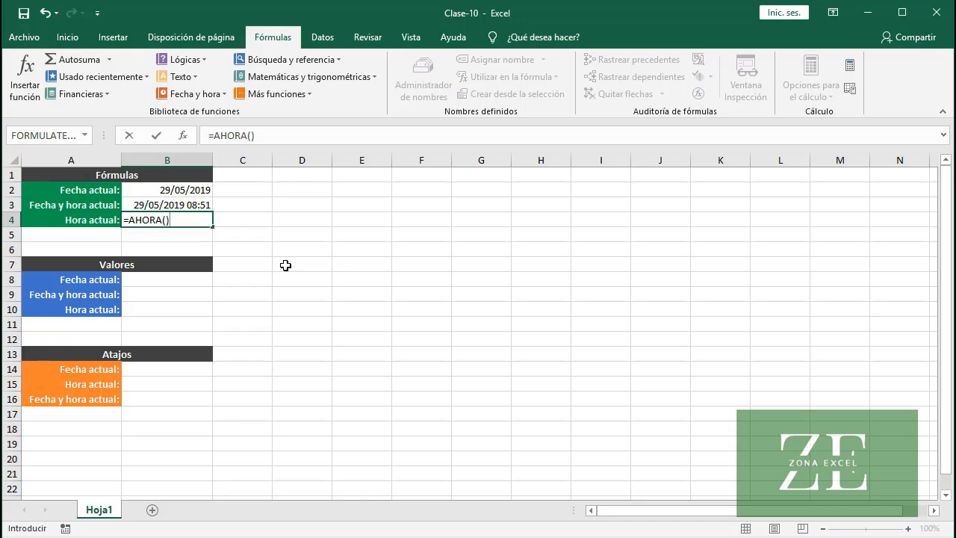
pyautogui.write('-HOY()')
pyautogui.press('Return')
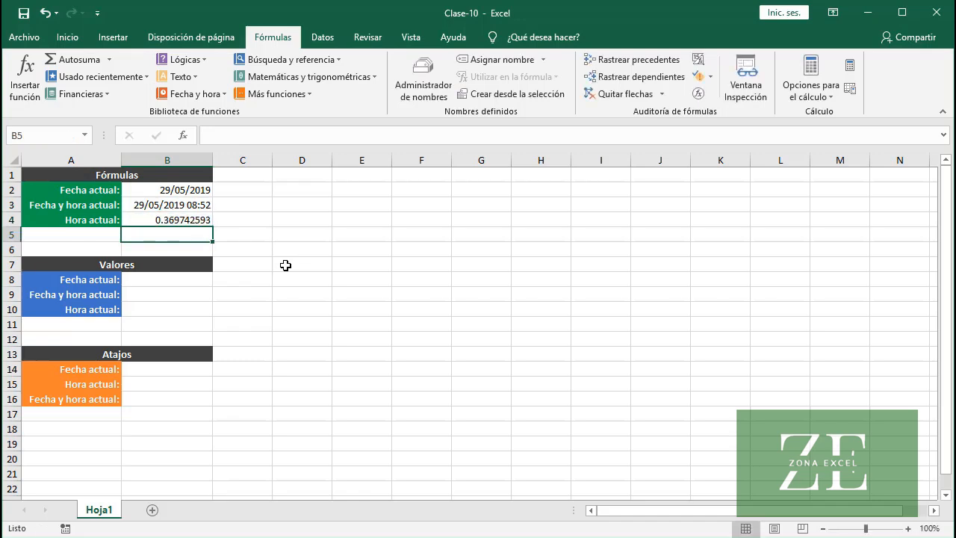
# Apply the Hora number format to the current-time result in cell B4
pyautogui.click(197, 219)
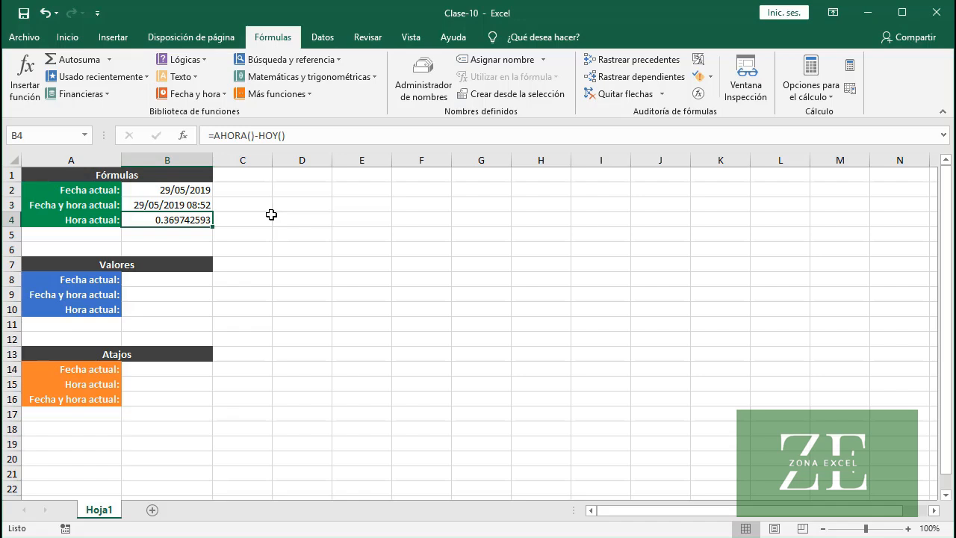
pyautogui.click(70, 39)
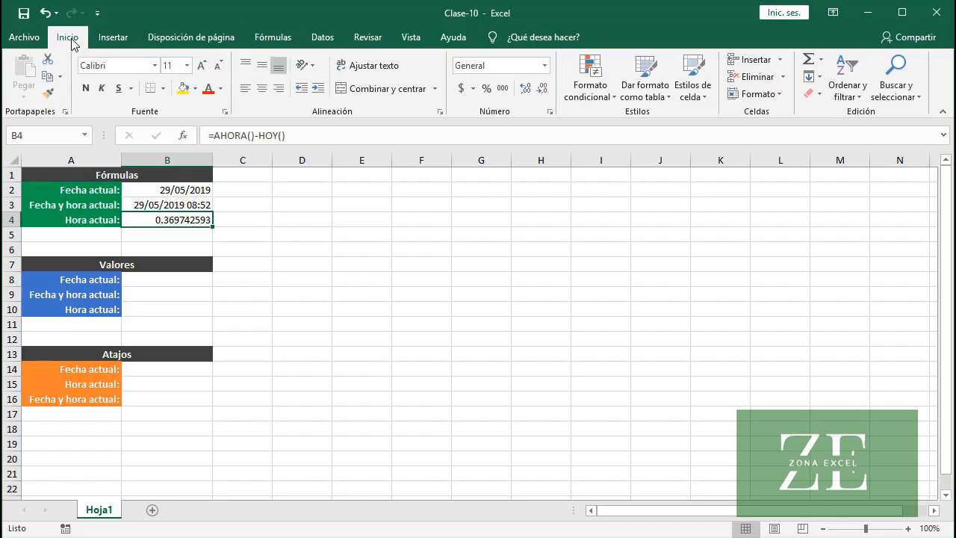
pyautogui.click(545, 66)
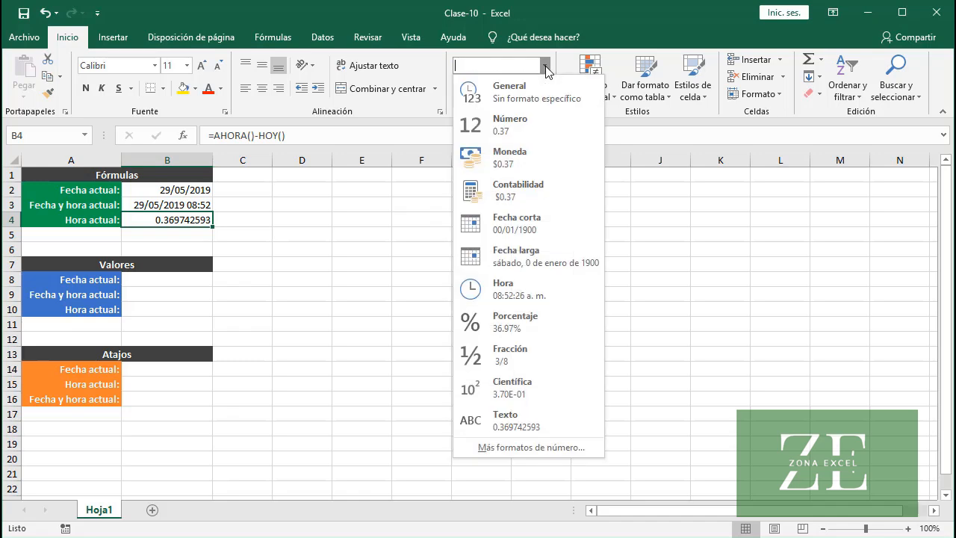
pyautogui.click(523, 295)
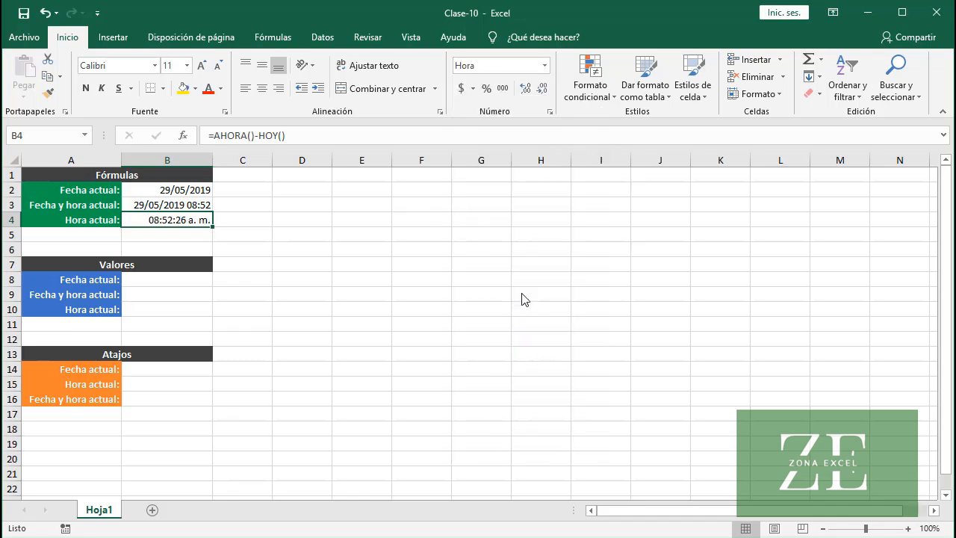
# Copy B2:B4 into the Valores block starting at B8, pasting only values and number formats
pyautogui.click(192, 264)
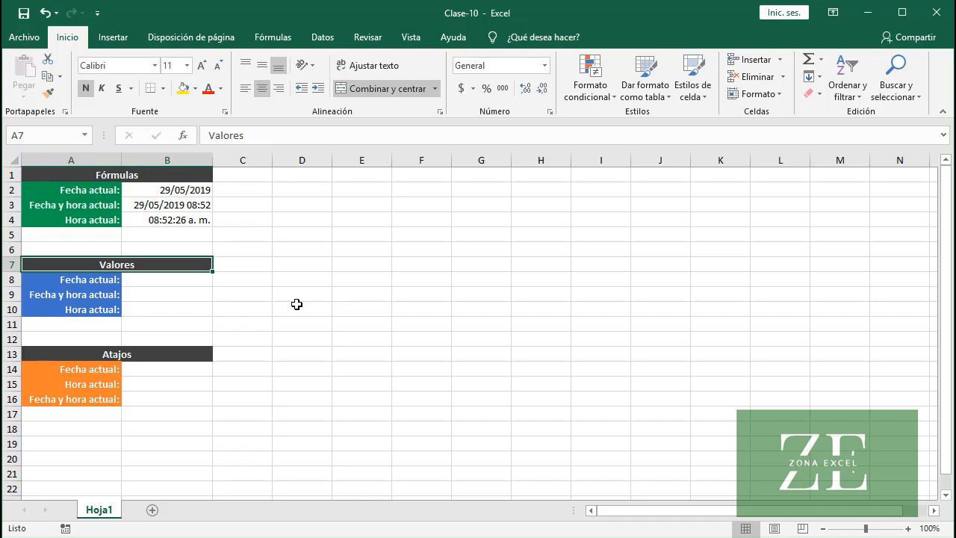
pyautogui.moveTo(179, 190); pyautogui.dragTo(182, 221)
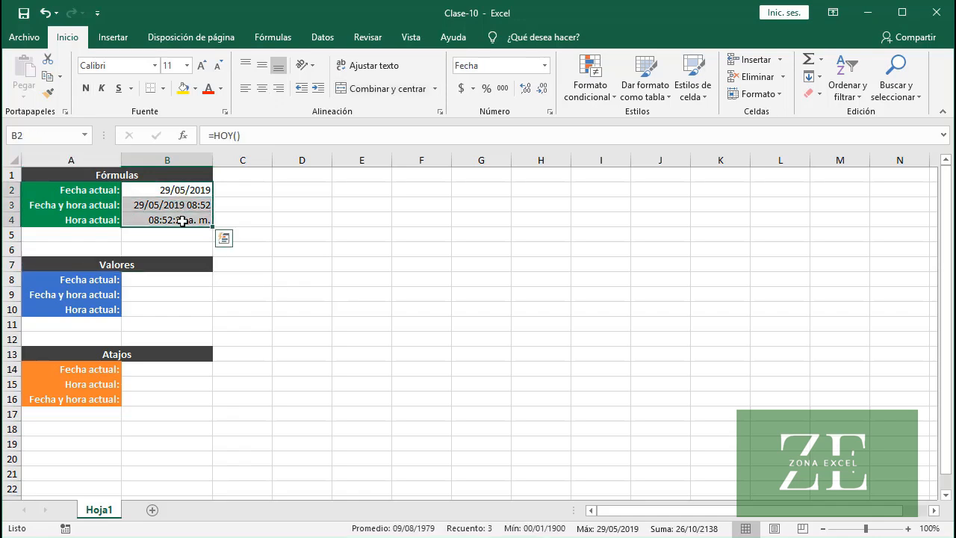
pyautogui.hotkey('ctrl', 'c')
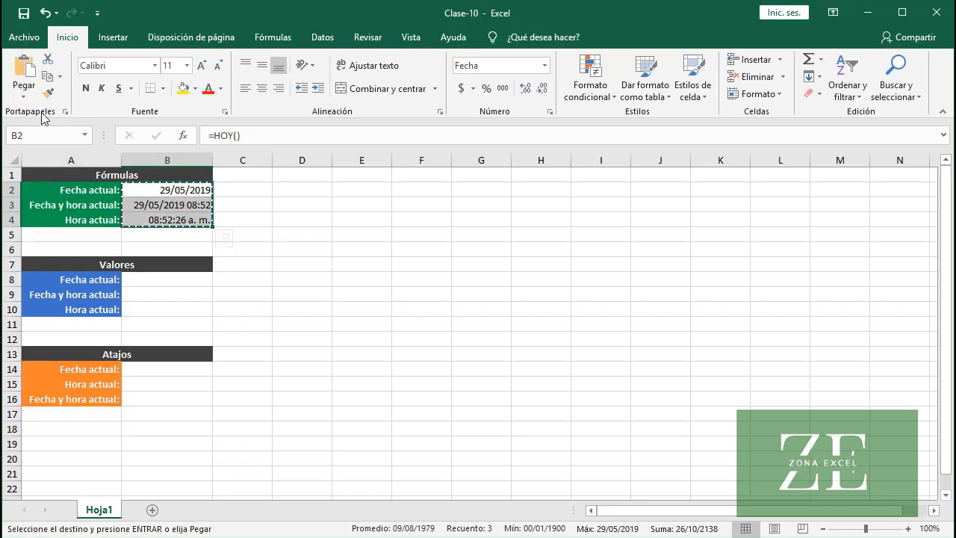
pyautogui.click(142, 278)
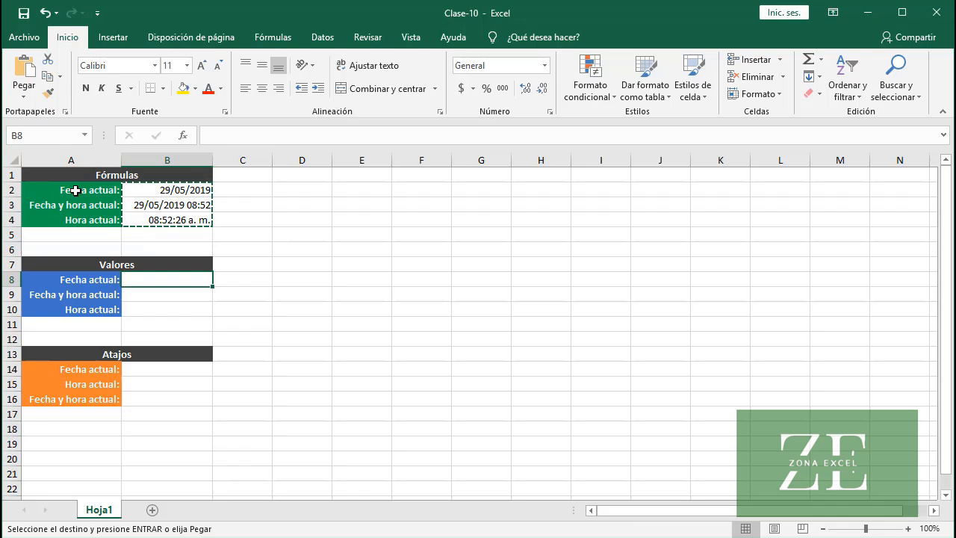
pyautogui.click(24, 100)
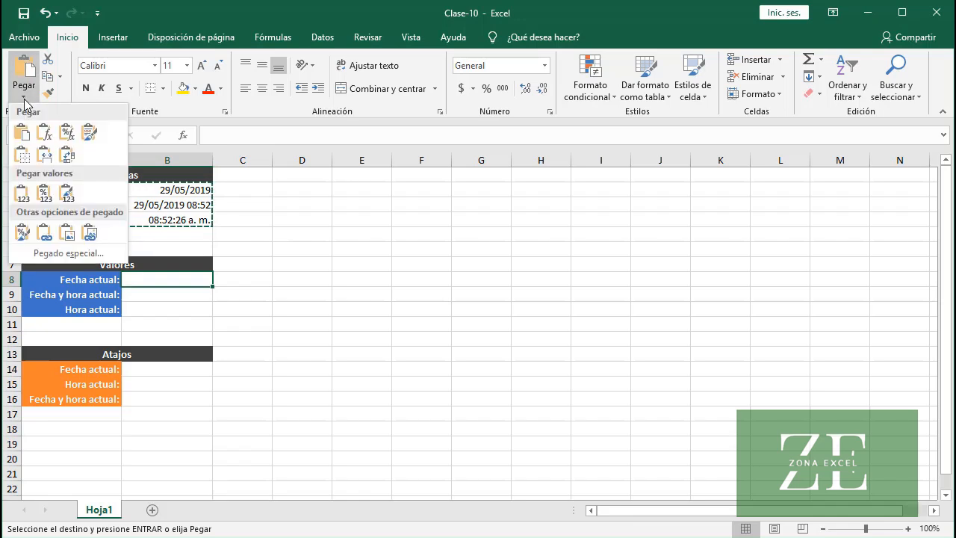
pyautogui.click(46, 195)
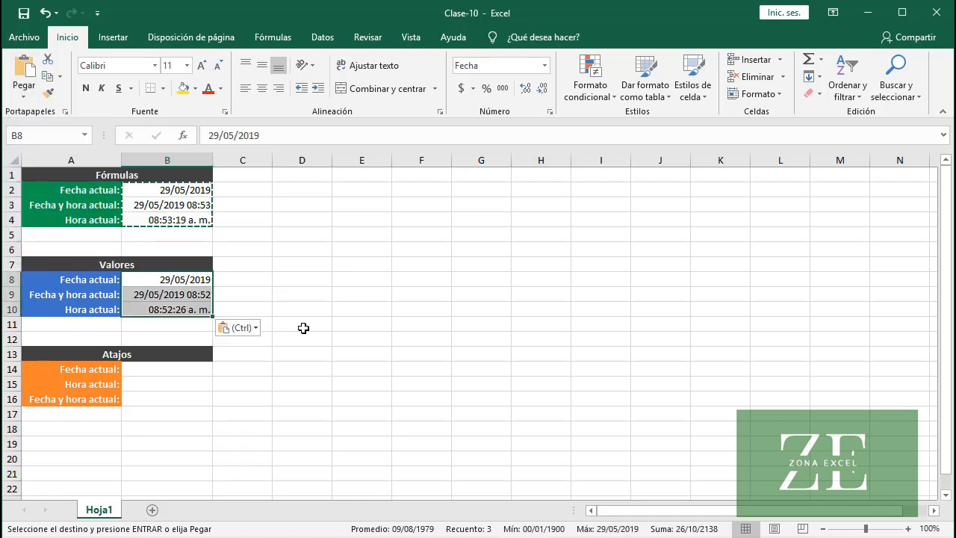
# Compare the contents of the pasted cells B8 and B9 with the original formula in B3
pyautogui.click(200, 282)
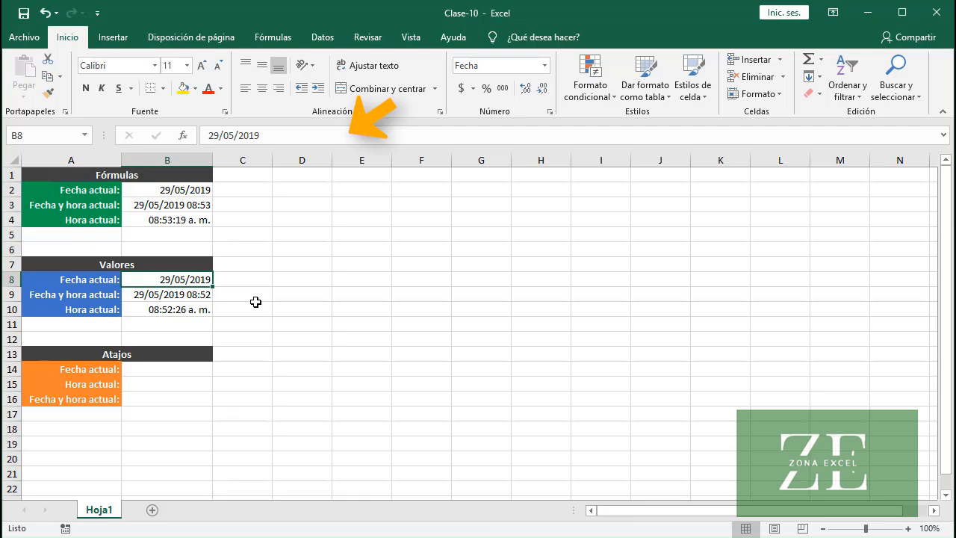
pyautogui.click(191, 294)
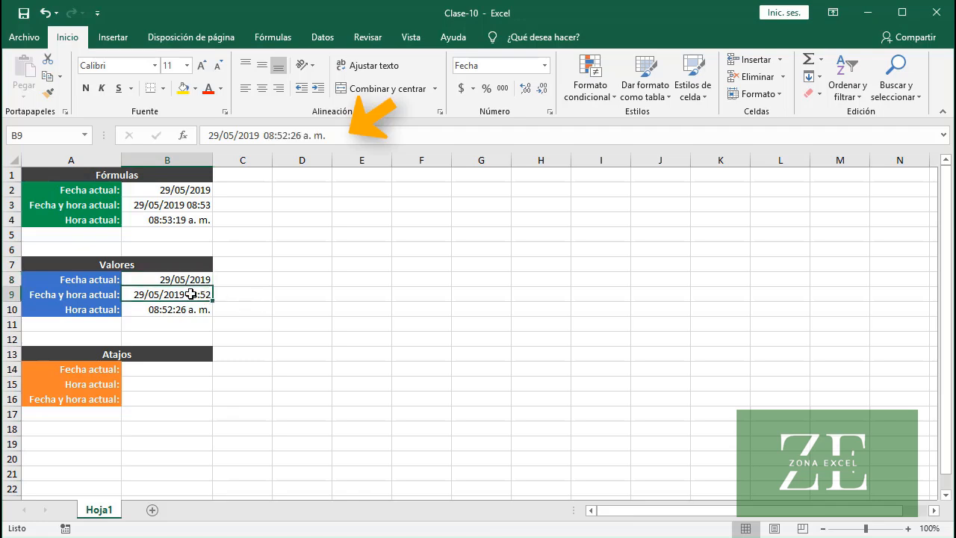
pyautogui.click(171, 207)
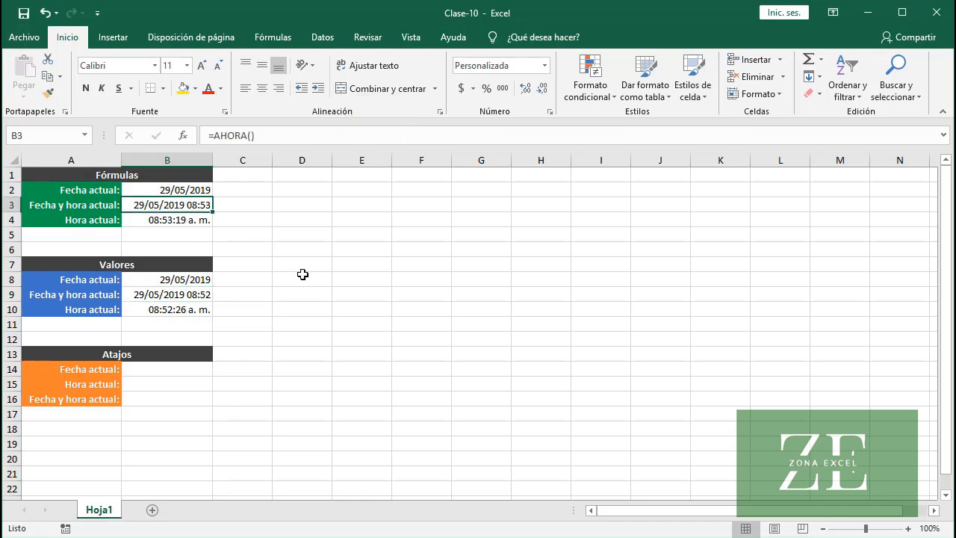
# Insert the current date as a fixed value in cell B14 of the Atajos block
pyautogui.click(195, 355)
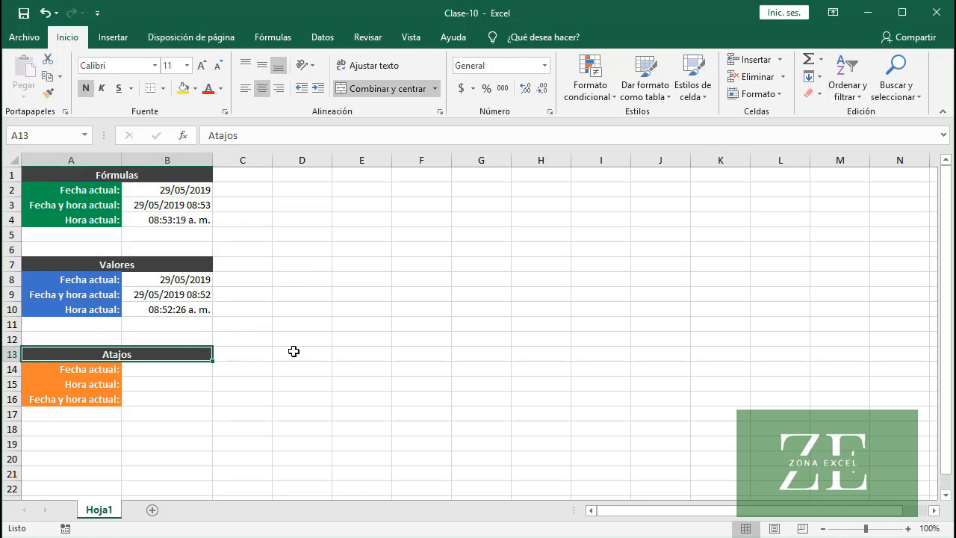
pyautogui.click(187, 368)
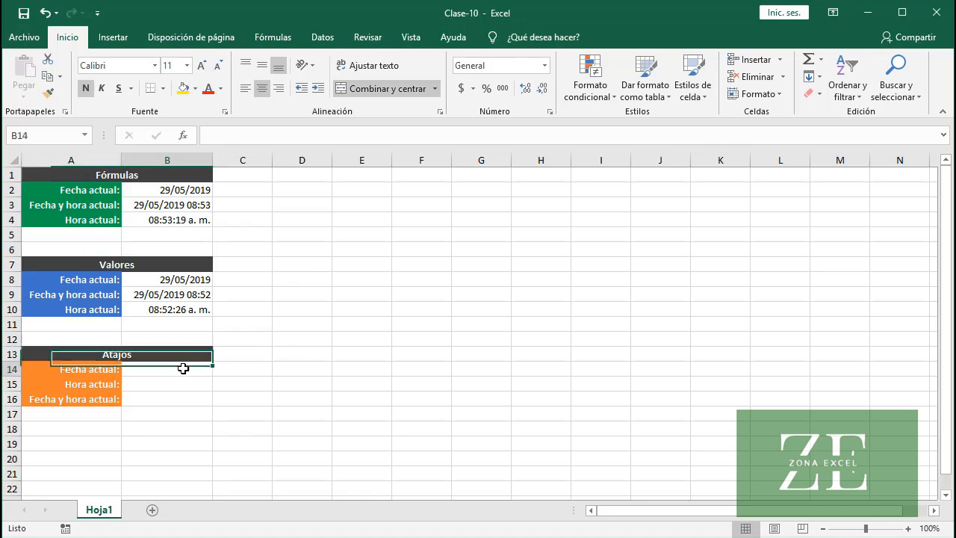
pyautogui.hotkey('ctrl', ',')
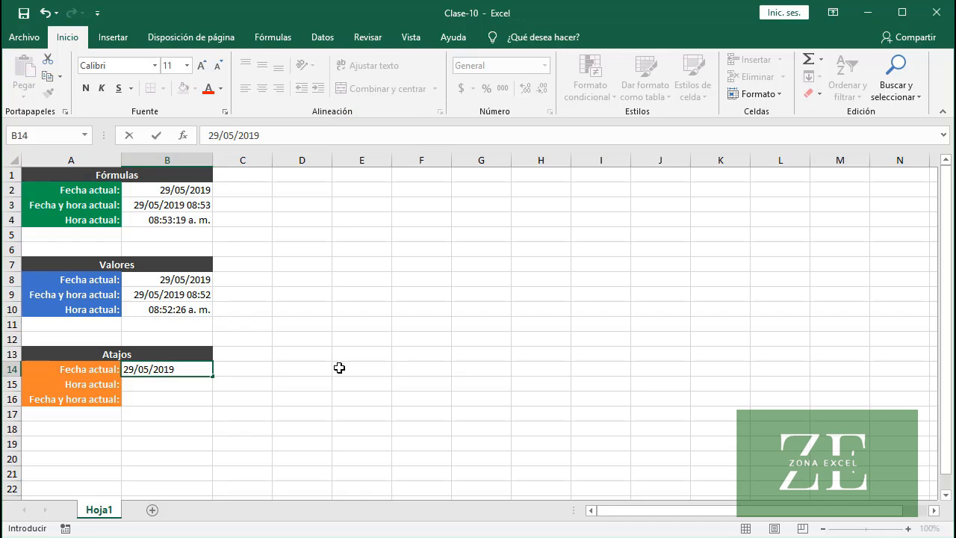
pyautogui.press('Return')
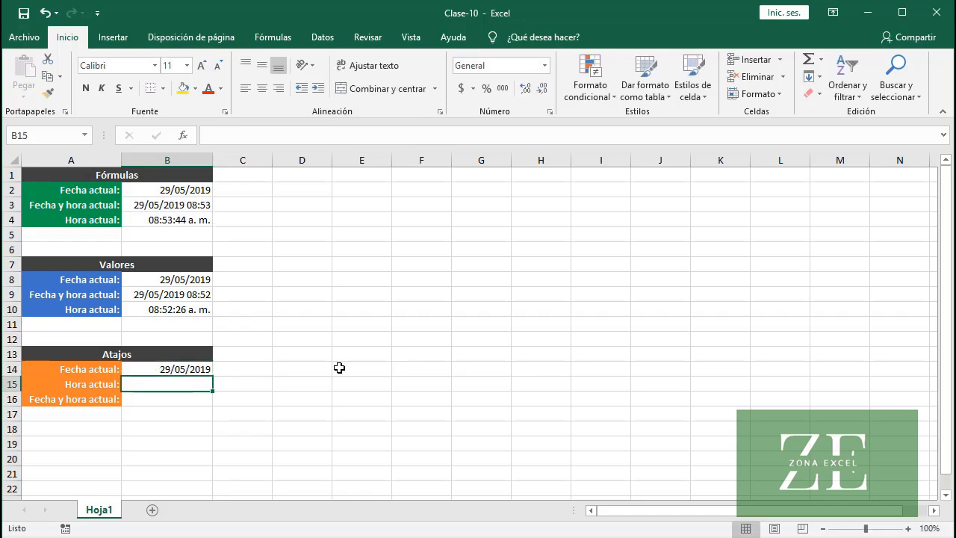
# Insert the current time as a fixed value in cell B15 of the Atajos block
pyautogui.hotkey('ctrl', 'shift', '.')
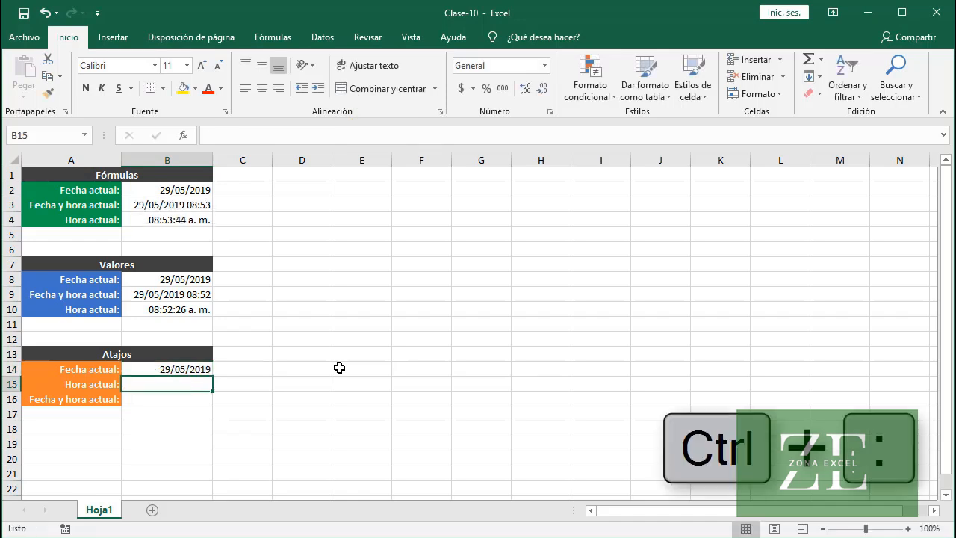
pyautogui.hotkey('ctrl', 'shift', '.')
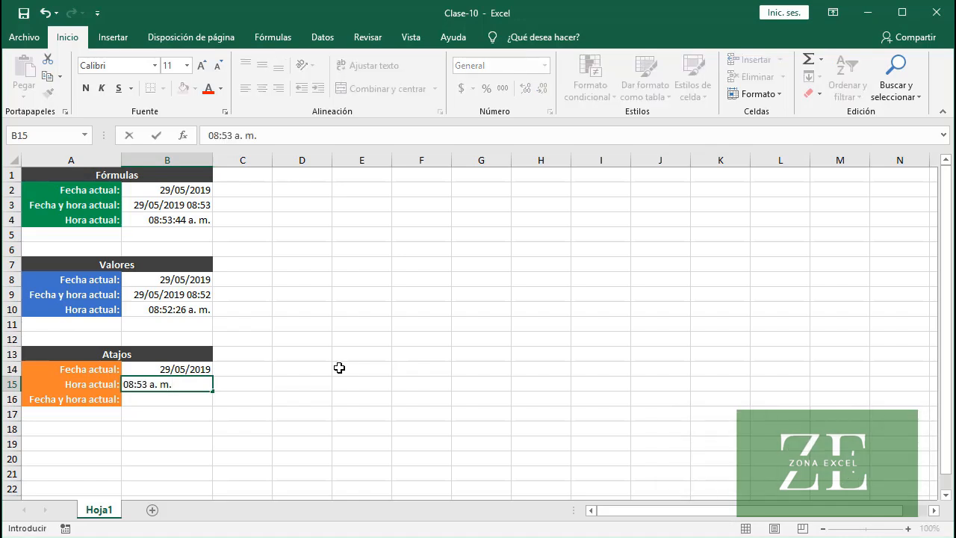
pyautogui.press('Return')
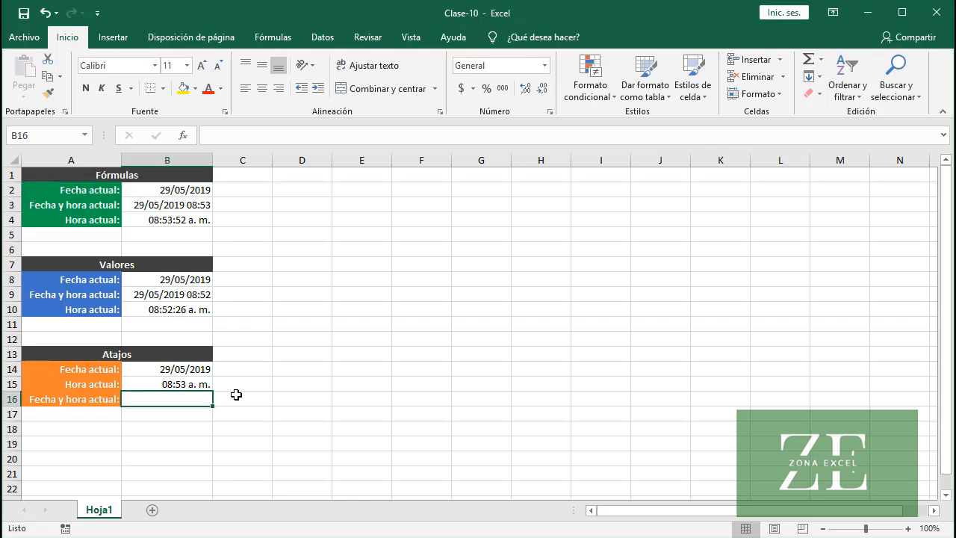
# Insert the current date and time together in cell B16 as one fixed value, separated by a space
pyautogui.hotkey('ctrl', ';')
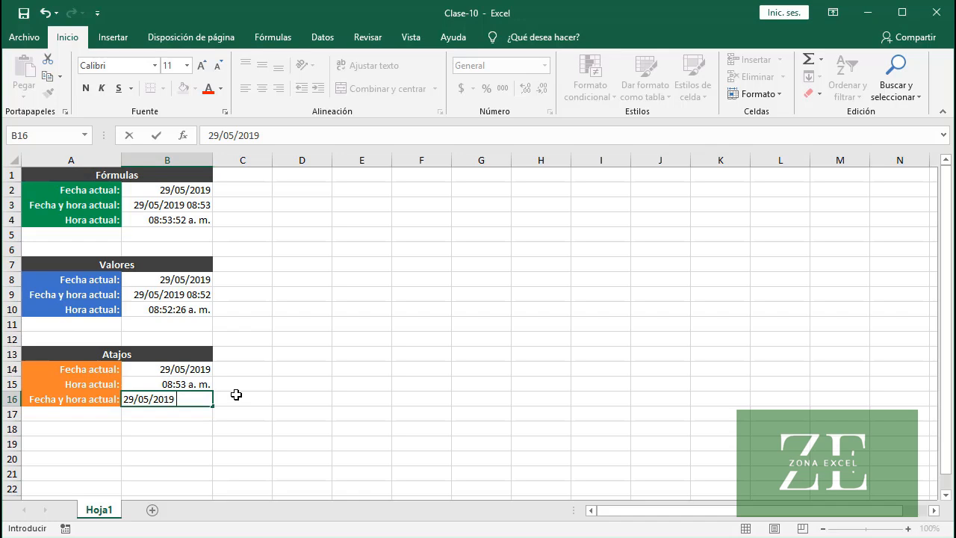
pyautogui.hotkey('ctrl', 'shift', ';')
pyautogui.press('Return')
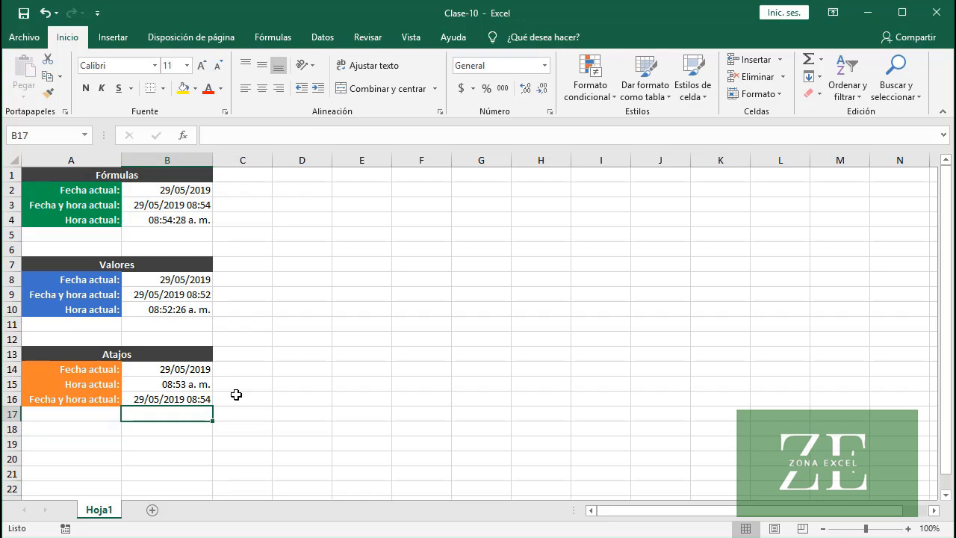
pyautogui.click(188, 399)
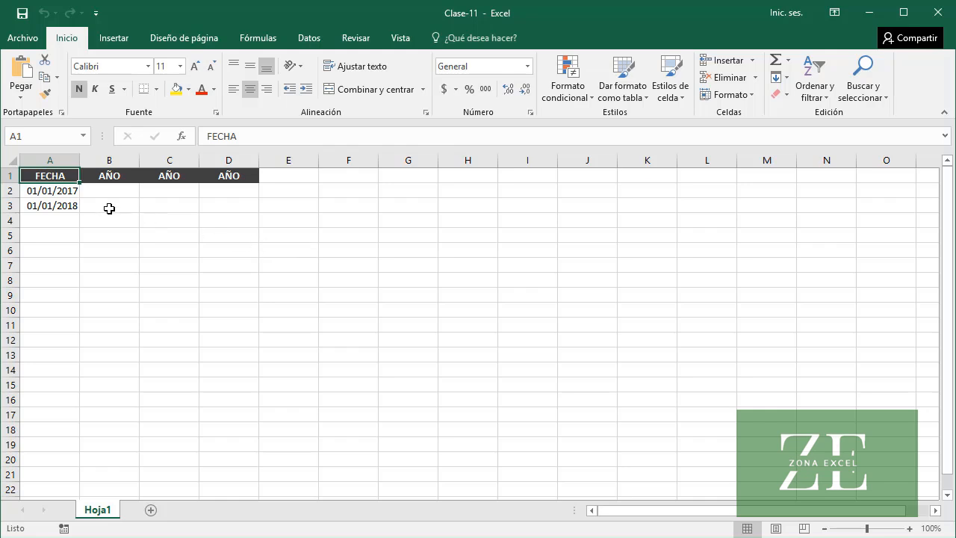
# Extract the year of the date in A2 into B2 with =AÑO(A2) and copy the formula down to B3
pyautogui.click(39, 192)
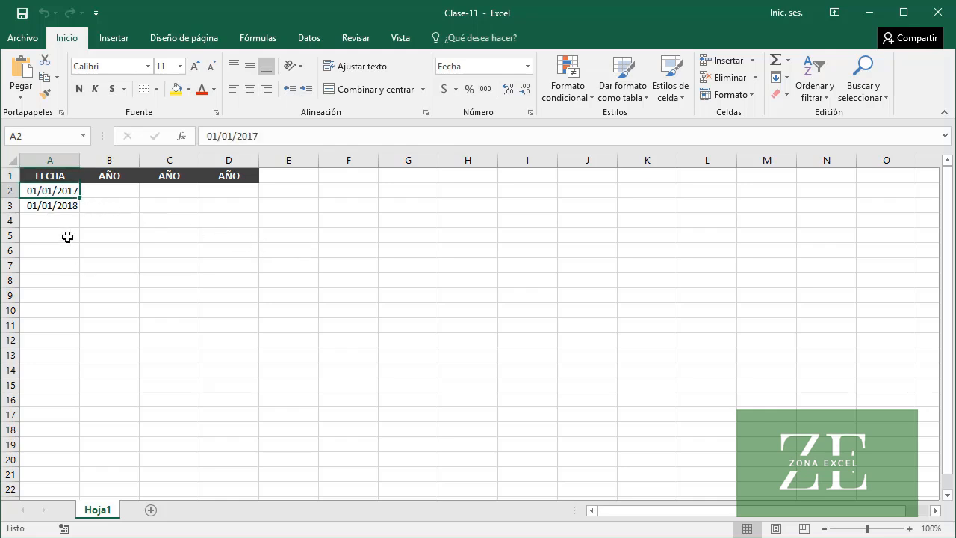
pyautogui.click(51, 207)
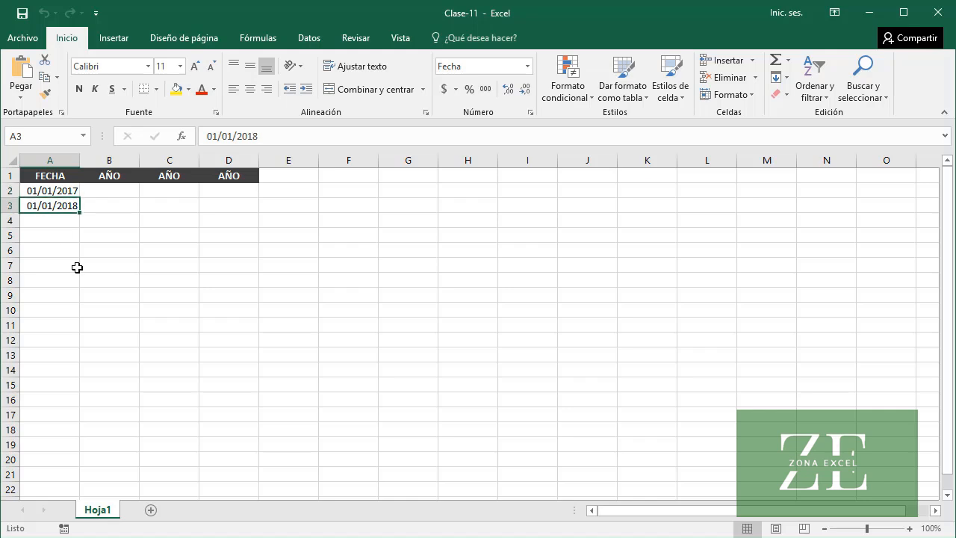
pyautogui.click(112, 193)
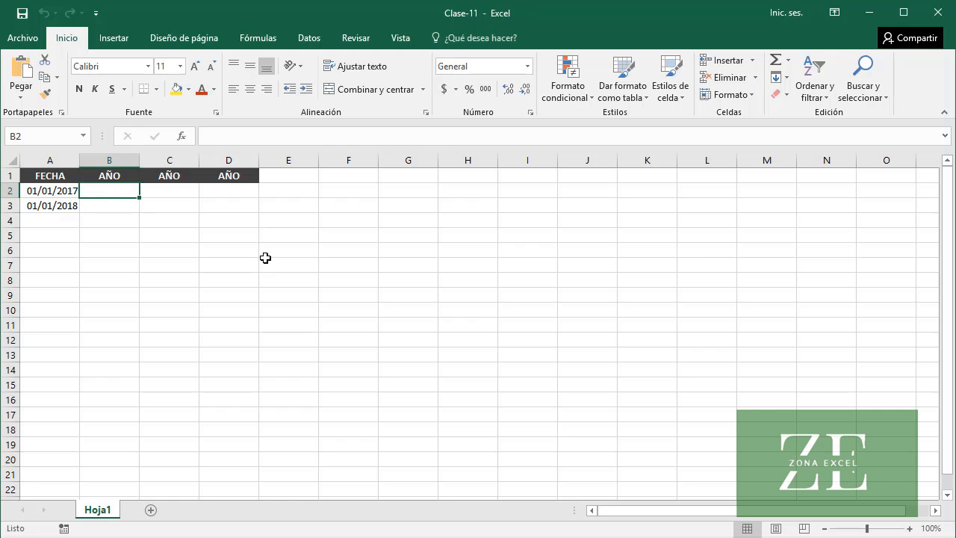
pyautogui.write('=A')
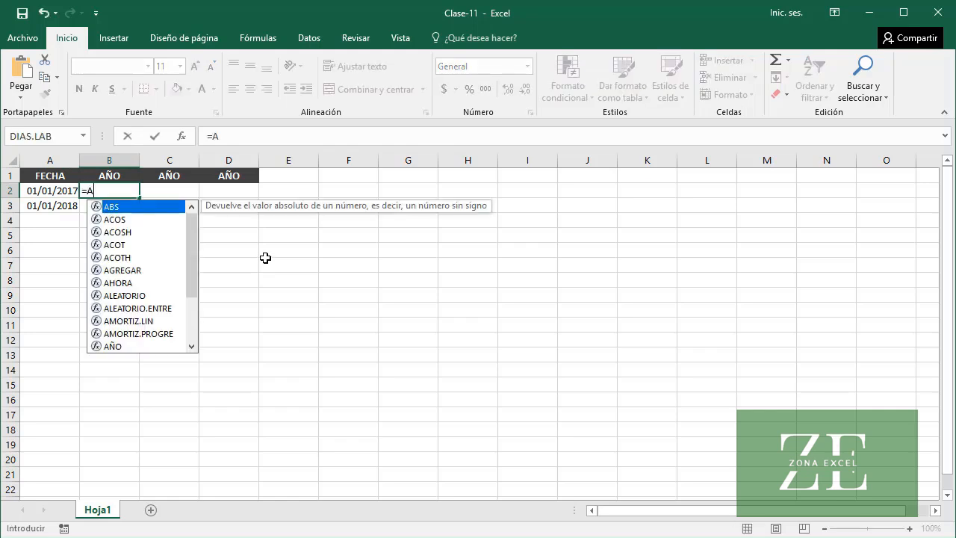
pyautogui.write('ÑO(')
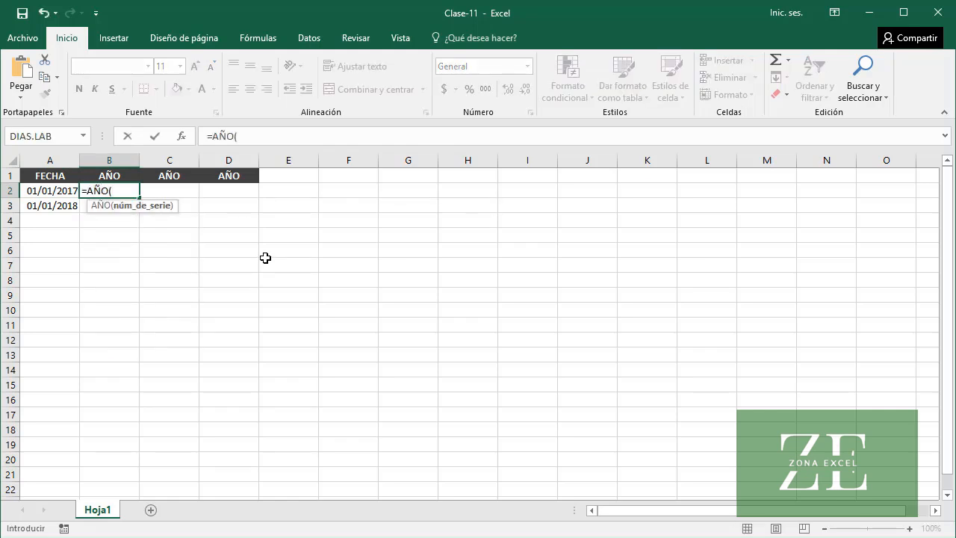
pyautogui.click(182, 136)
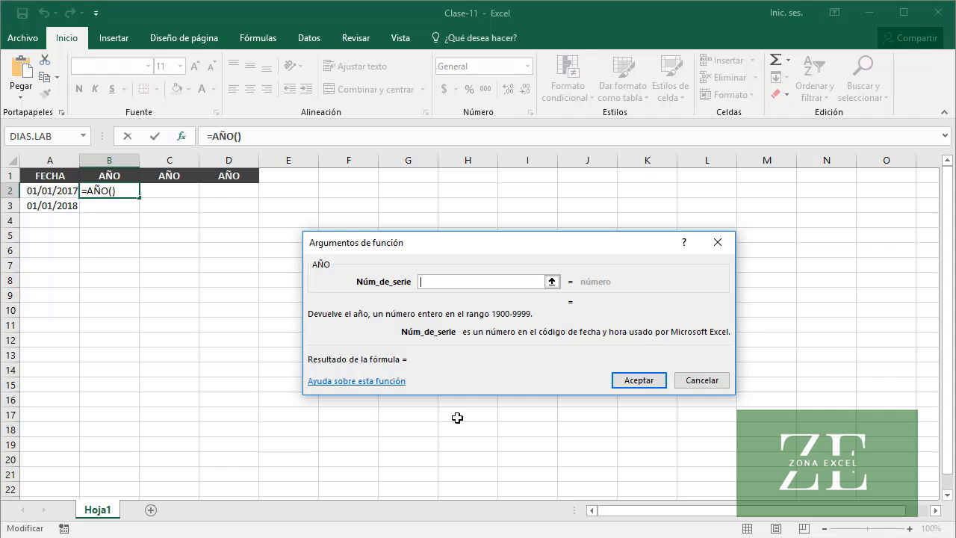
pyautogui.write('A2')
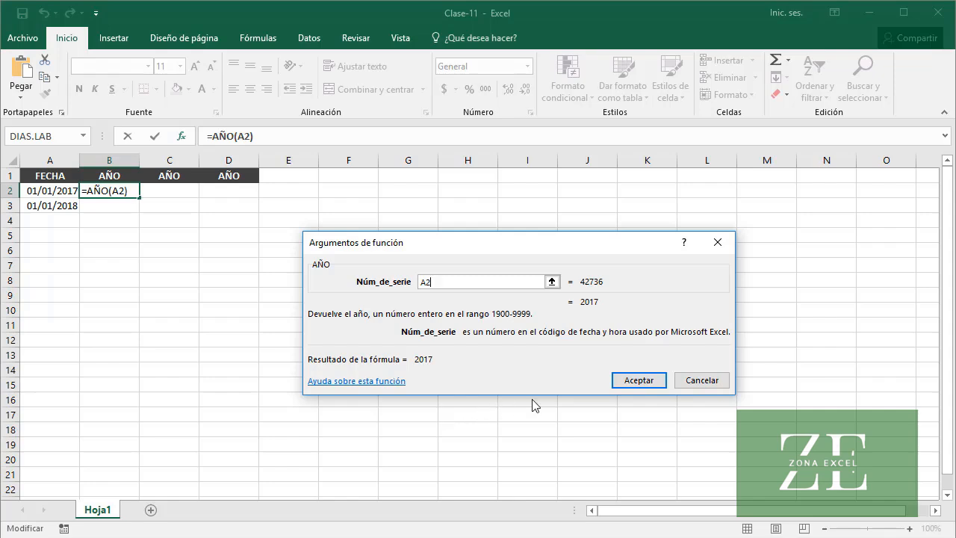
pyautogui.click(630, 383)
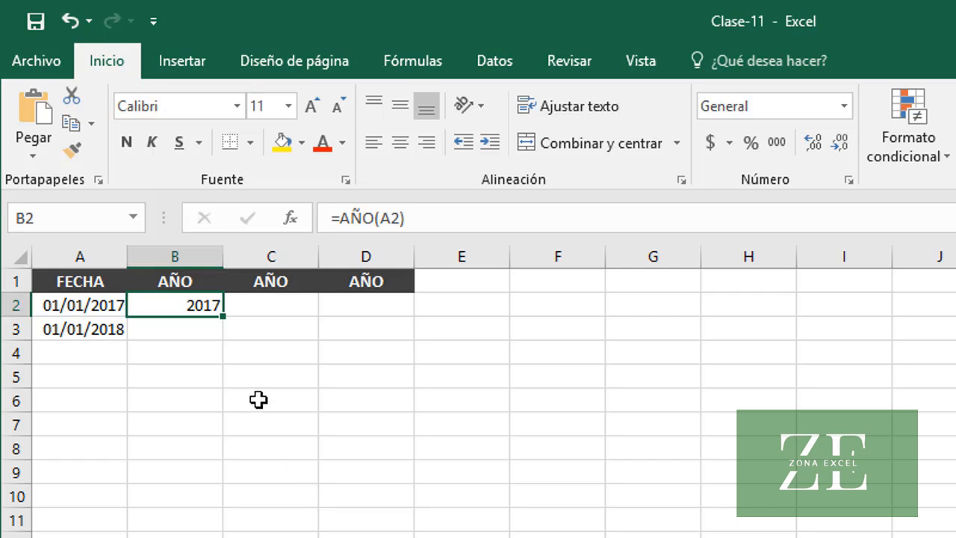
pyautogui.moveTo(224, 330); pyautogui.dragTo(222, 331)
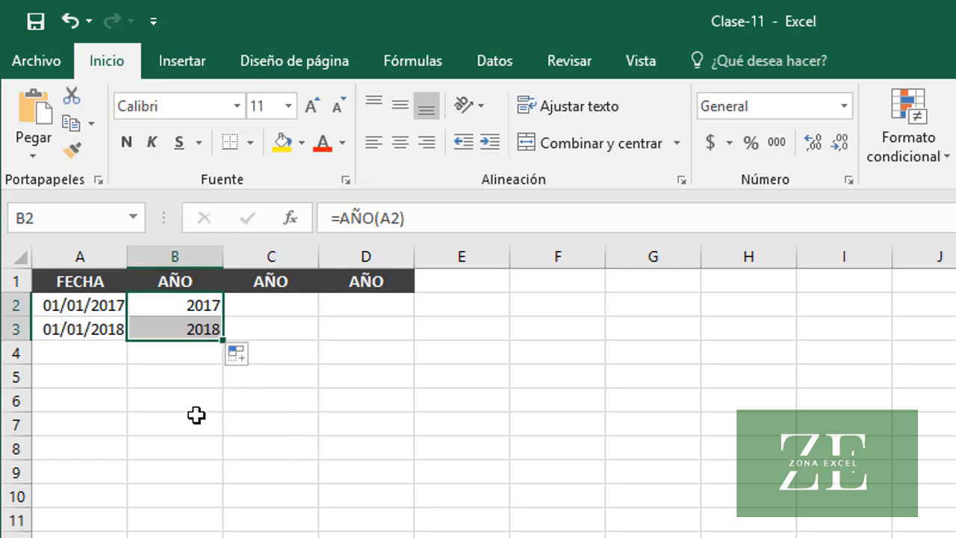
pyautogui.click(170, 330)
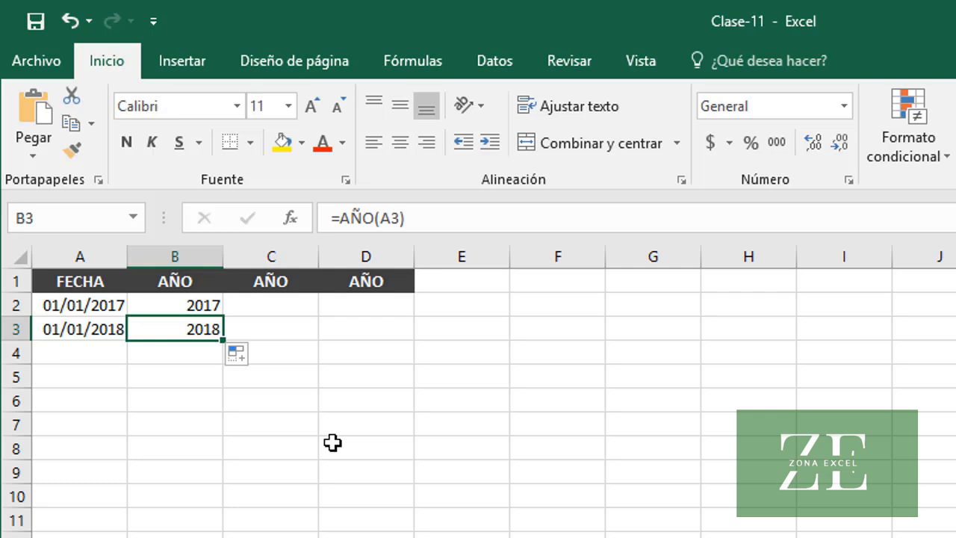
# Apply the General number format to the dates in A2:A3 and inspect each cell's serial number
pyautogui.moveTo(116, 308); pyautogui.dragTo(103, 325)
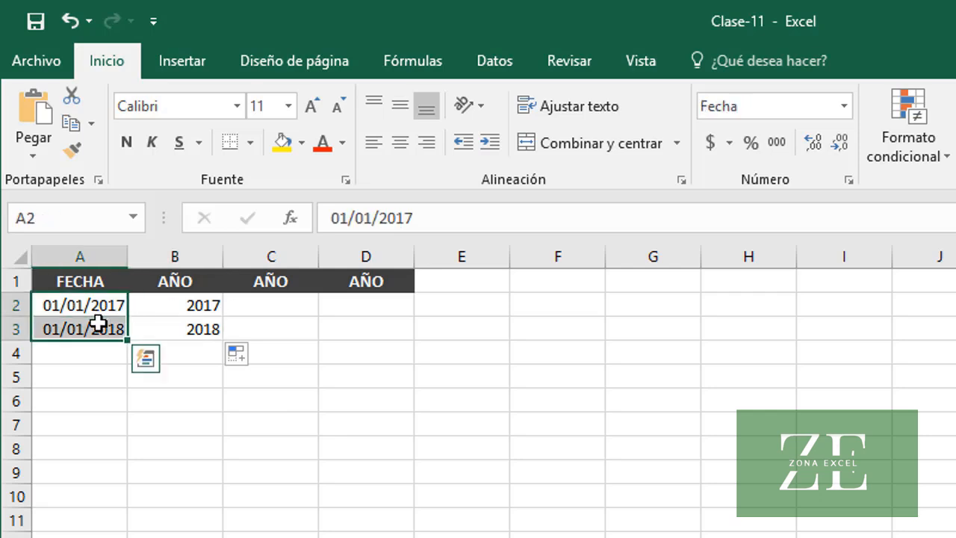
pyautogui.click(843, 106)
pyautogui.click(823, 164)
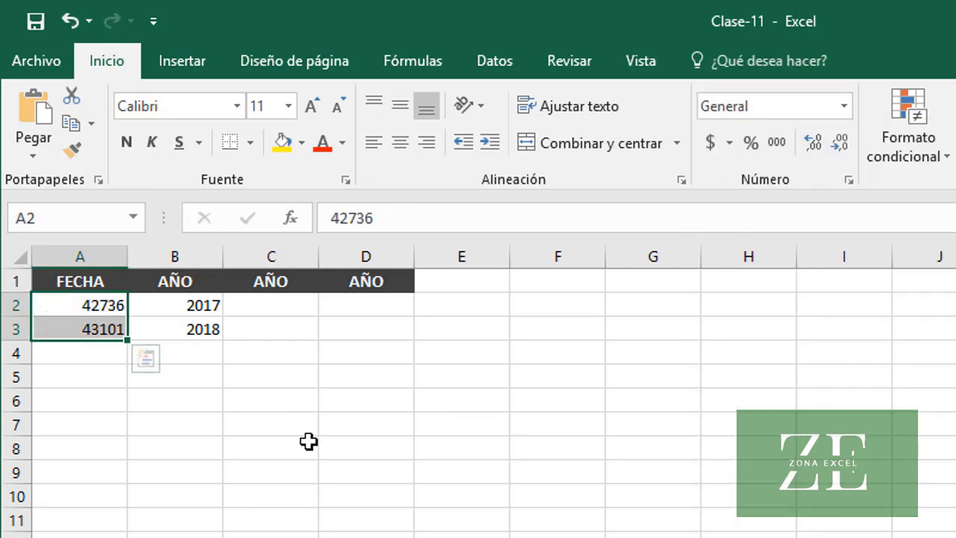
pyautogui.click(70, 312)
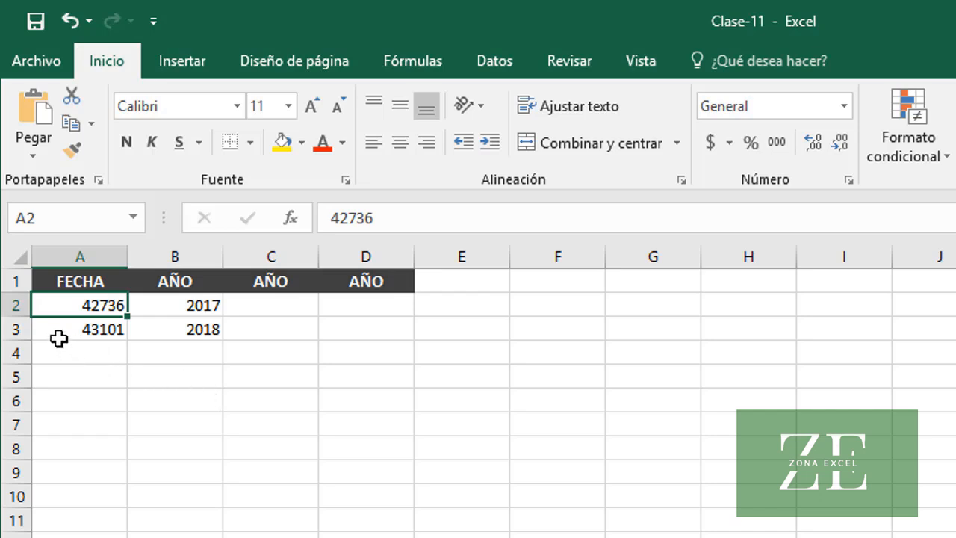
pyautogui.click(57, 330)
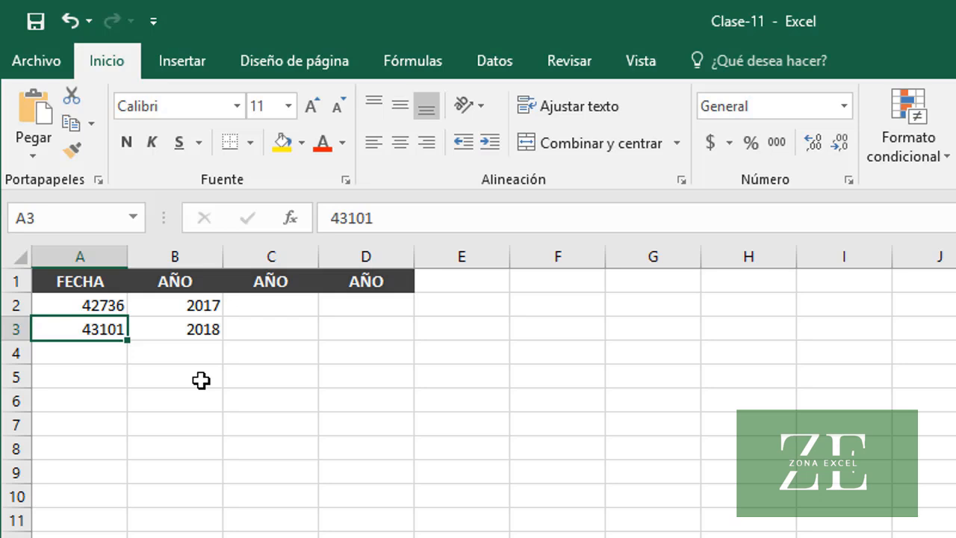
# Enter =AÑO(42736) in C2 to get the year directly from the first date's serial number
pyautogui.click(281, 306)
pyautogui.write('=')
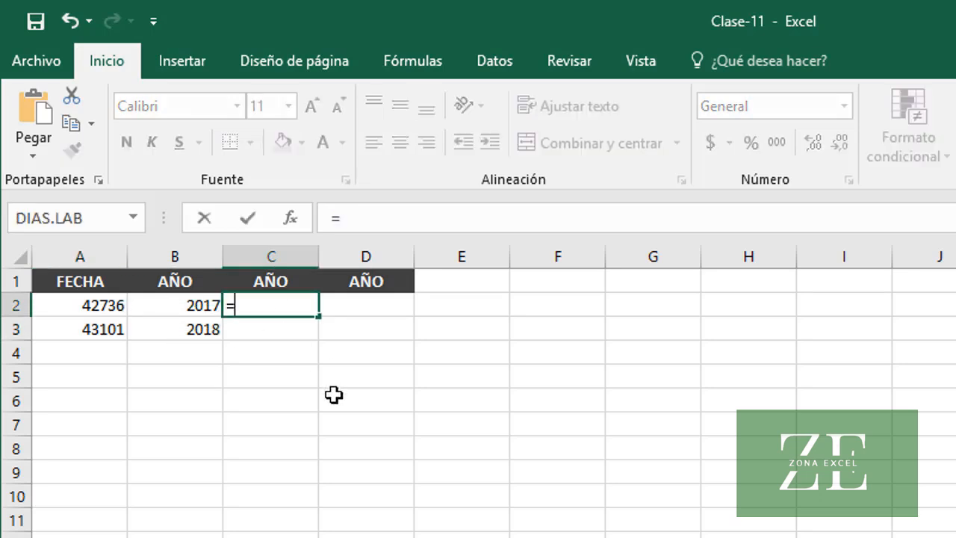
pyautogui.write('AÑO(')
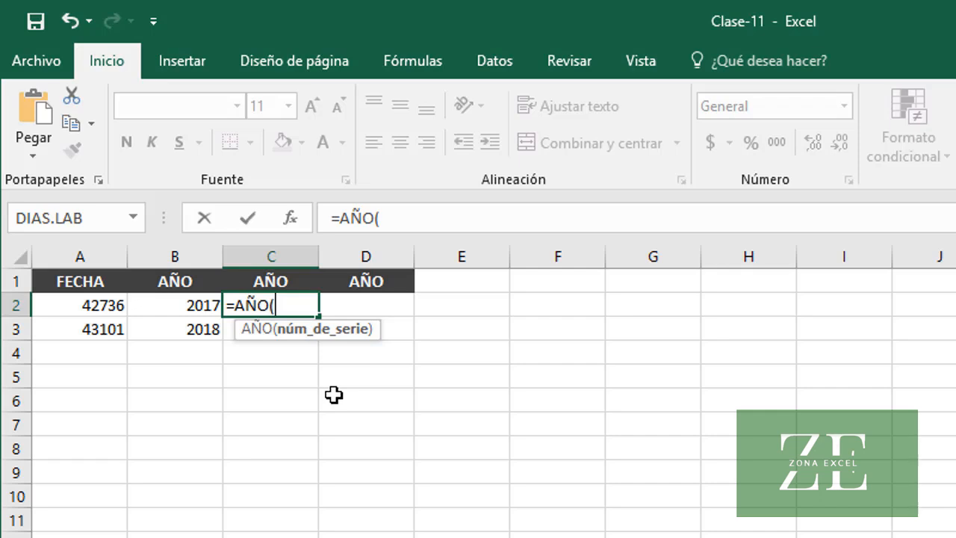
pyautogui.write('42736')
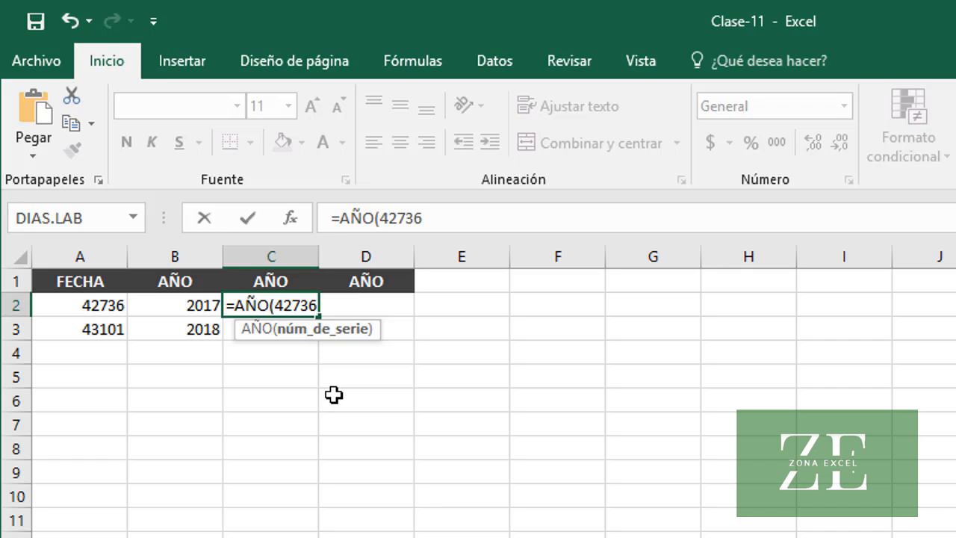
pyautogui.write(')')
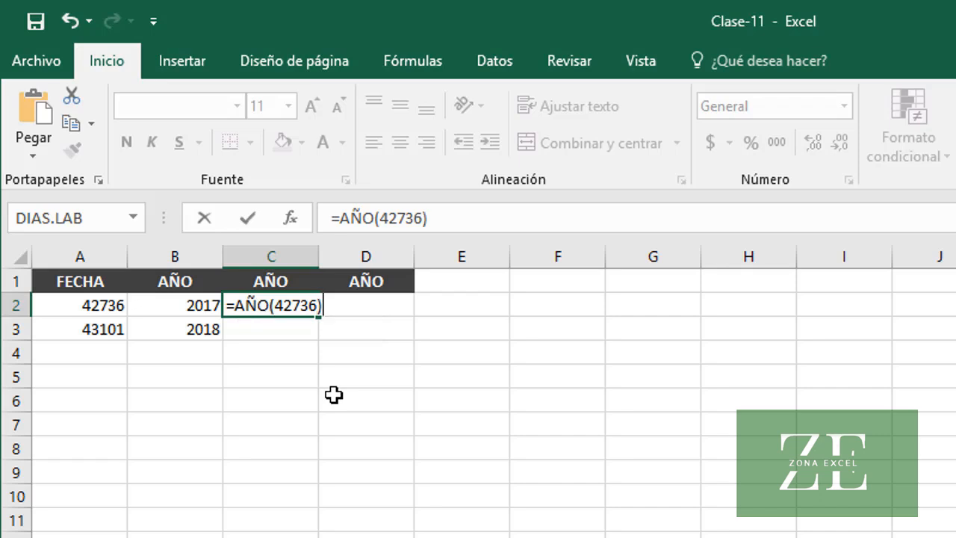
pyautogui.press('Return')
pyautogui.press('Up')
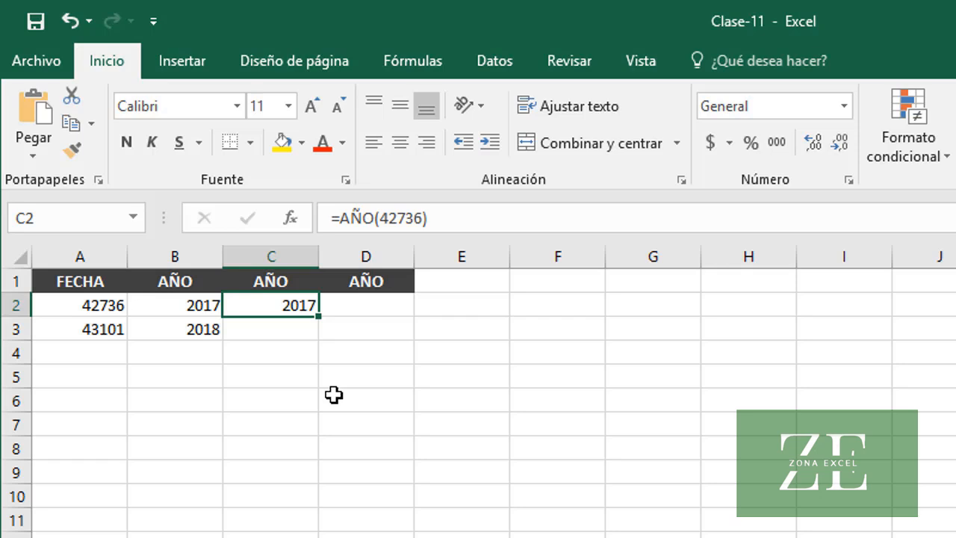
# Enter =AÑO(43101) in C3 to get the year directly from the second date's serial number
pyautogui.press('Down')
pyautogui.write('=AÑO')
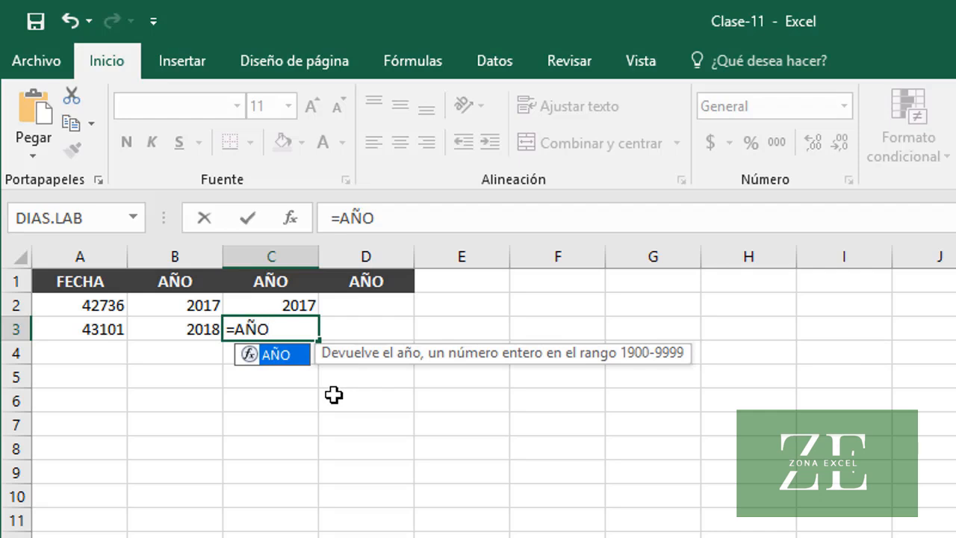
pyautogui.write('(')
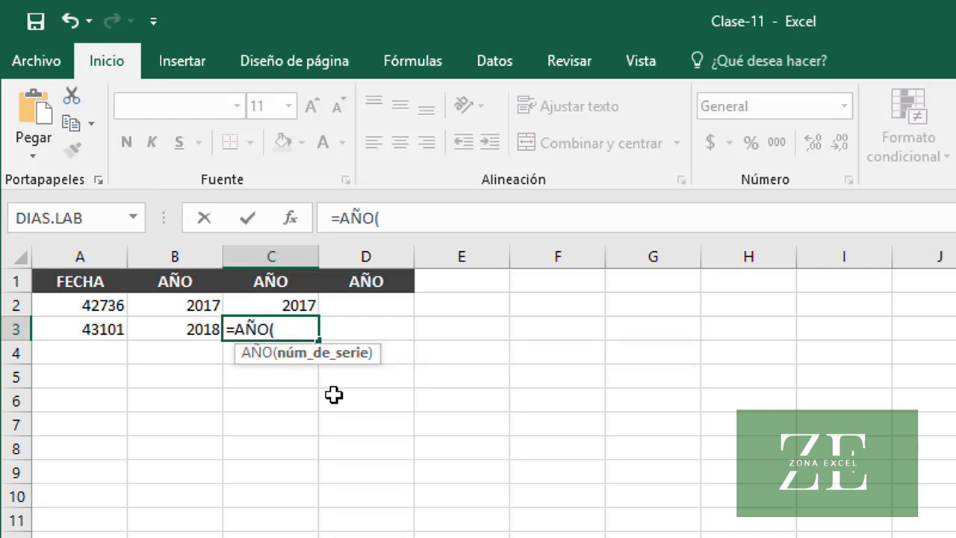
pyautogui.write('43101')
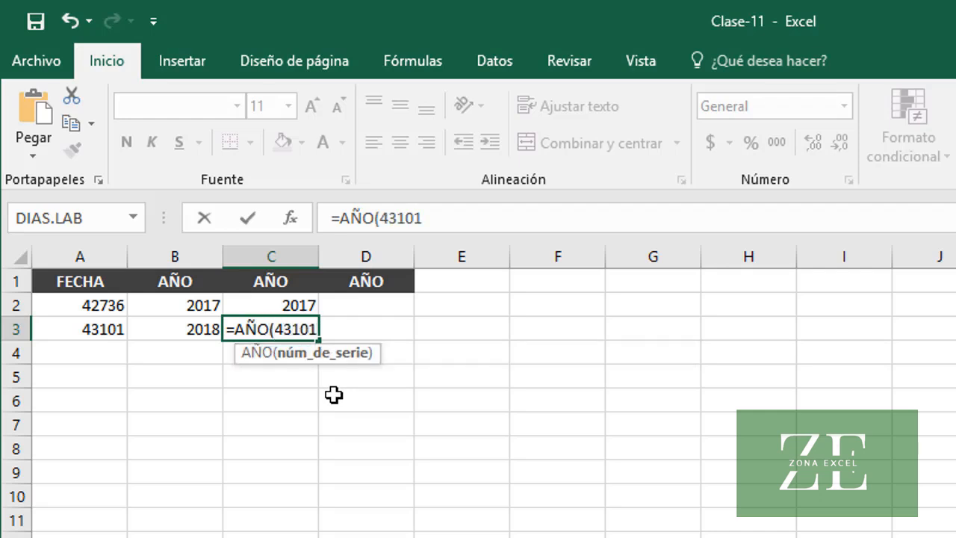
pyautogui.write(')')
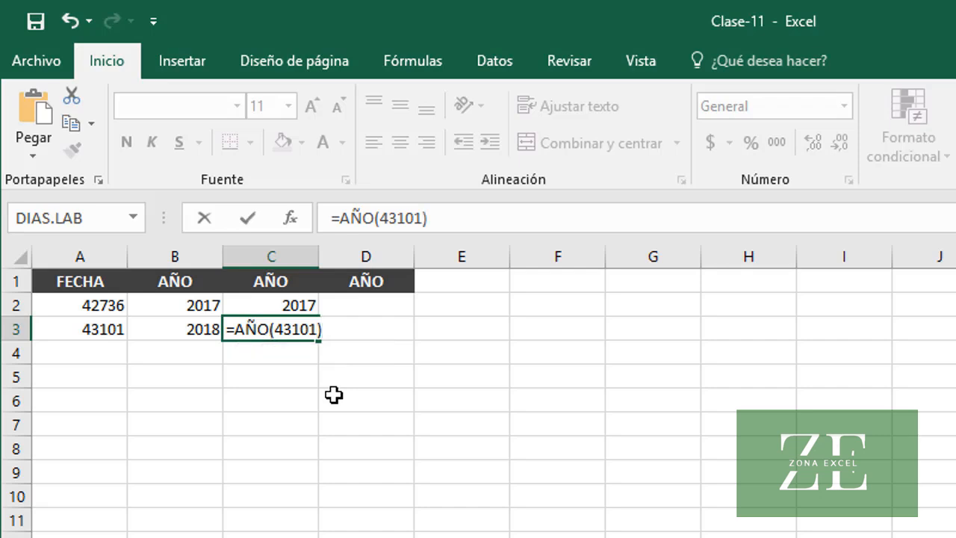
pyautogui.press('Return')
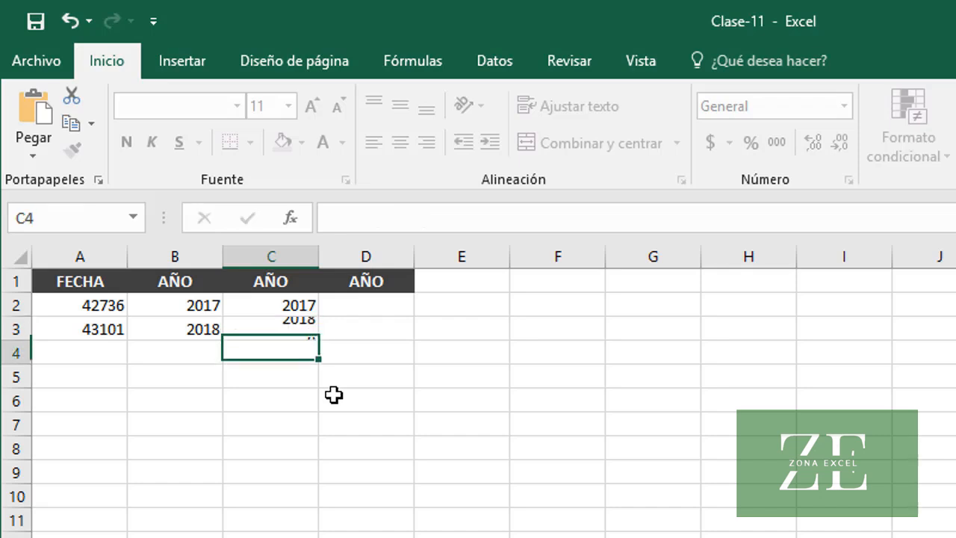
pyautogui.press('Up')
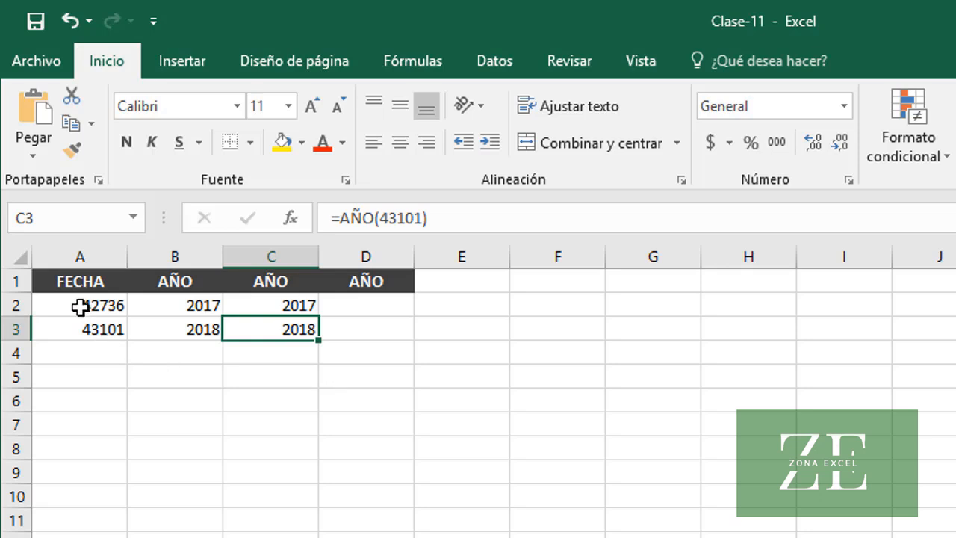
# Apply the Fecha corta format to A2:A3 and check the formula in C2
pyautogui.moveTo(79, 307); pyautogui.dragTo(81, 329)
pyautogui.click(841, 108)
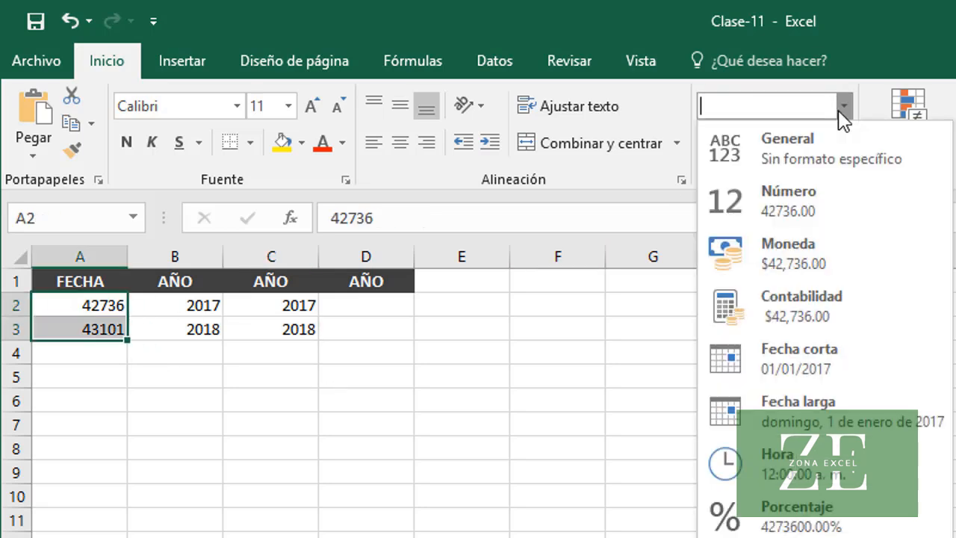
pyautogui.click(839, 355)
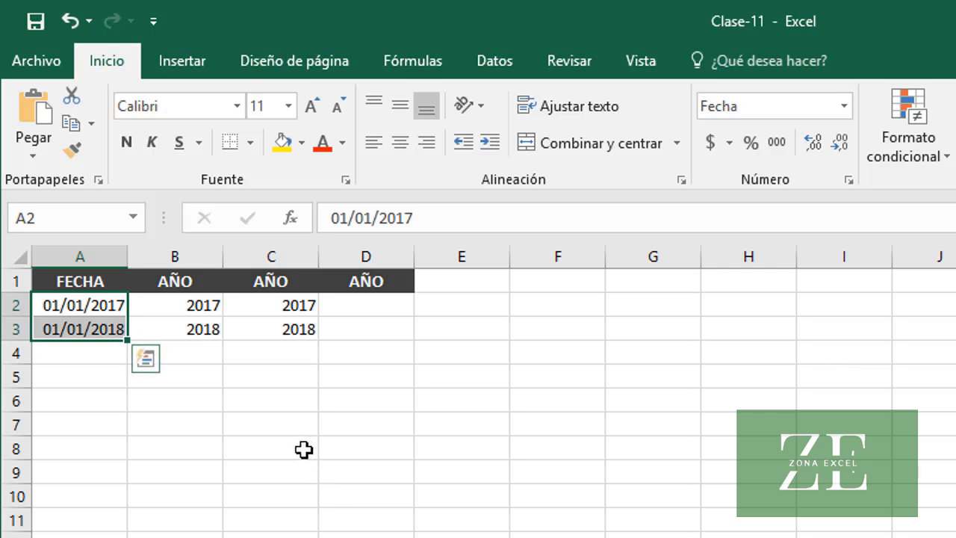
pyautogui.click(267, 305)
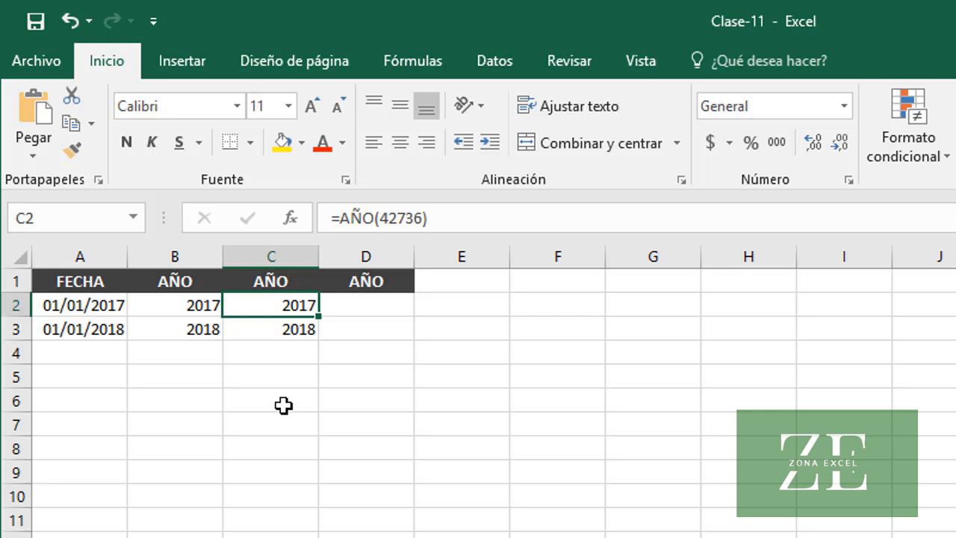
# Enter =AÑO("01/01/2017") in D2 to get the year from a date written as quoted text, and check the formula
pyautogui.click(365, 307)
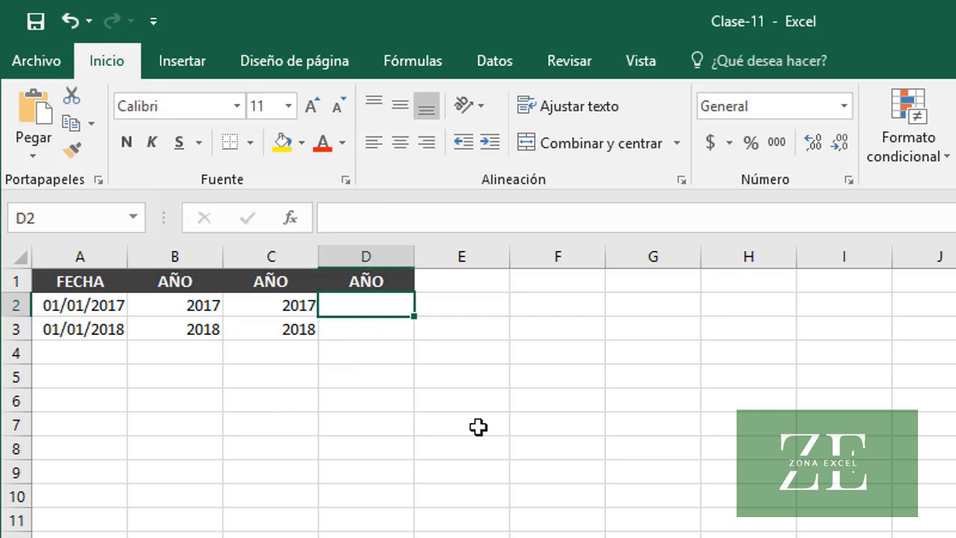
pyautogui.write('=AÑO(')
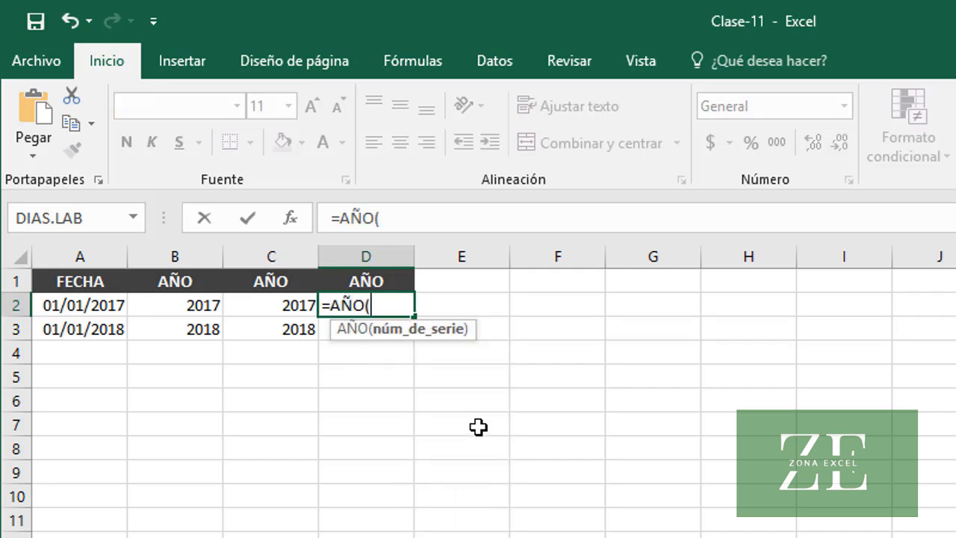
pyautogui.write('"01/0')
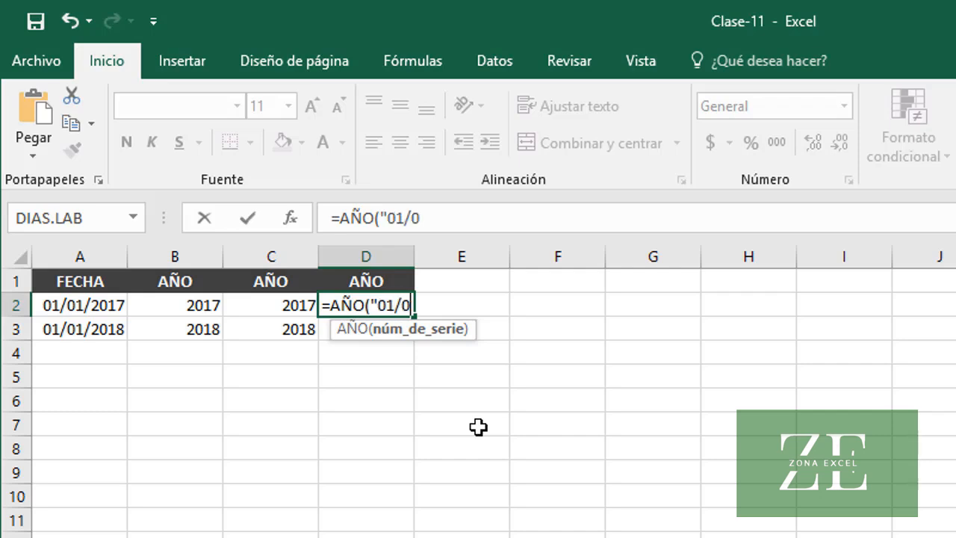
pyautogui.write('1/201')
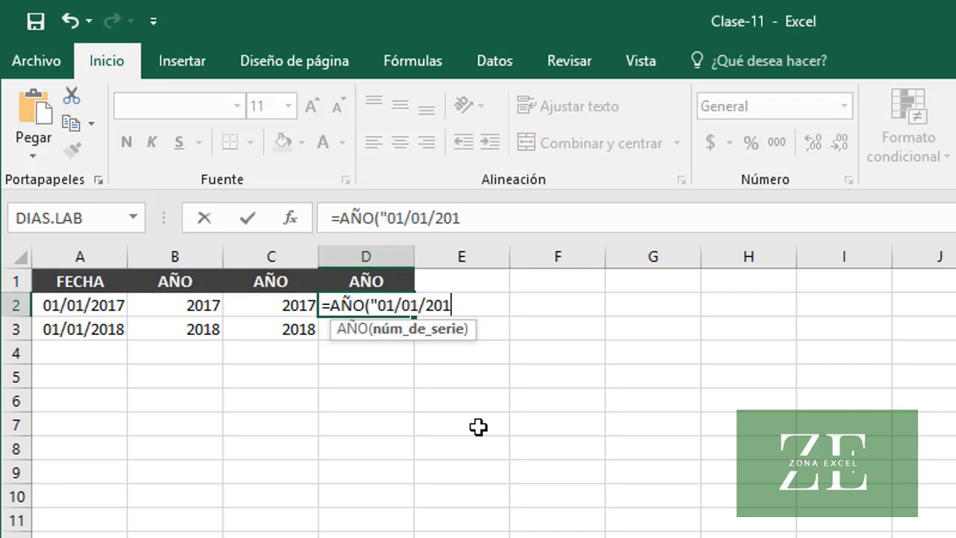
pyautogui.write('7")')
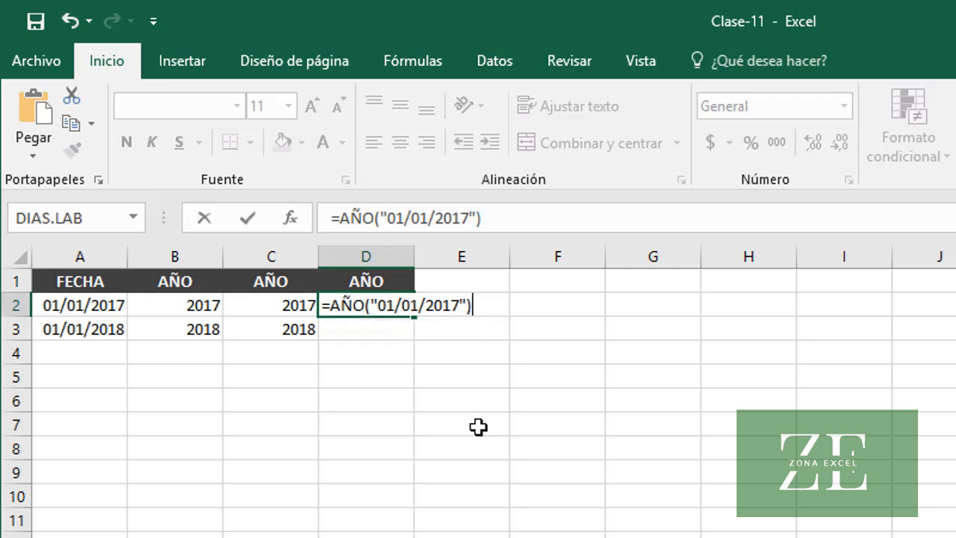
pyautogui.press('Return')
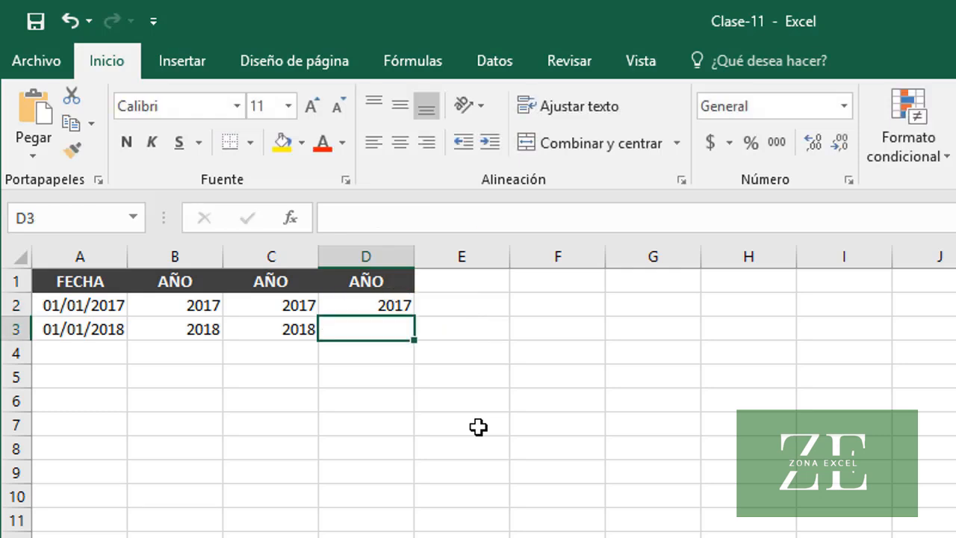
pyautogui.click(335, 303)
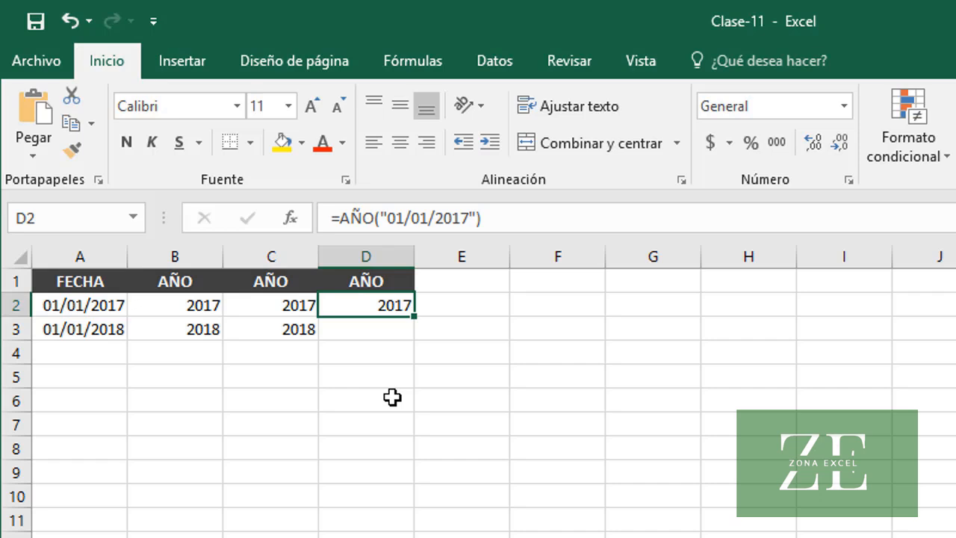
# Enter =AÑO("01/01/2018") in D3 to get the year from a quoted date, and check the formulas in D3 and B2
pyautogui.click(360, 337)
pyautogui.write('=')
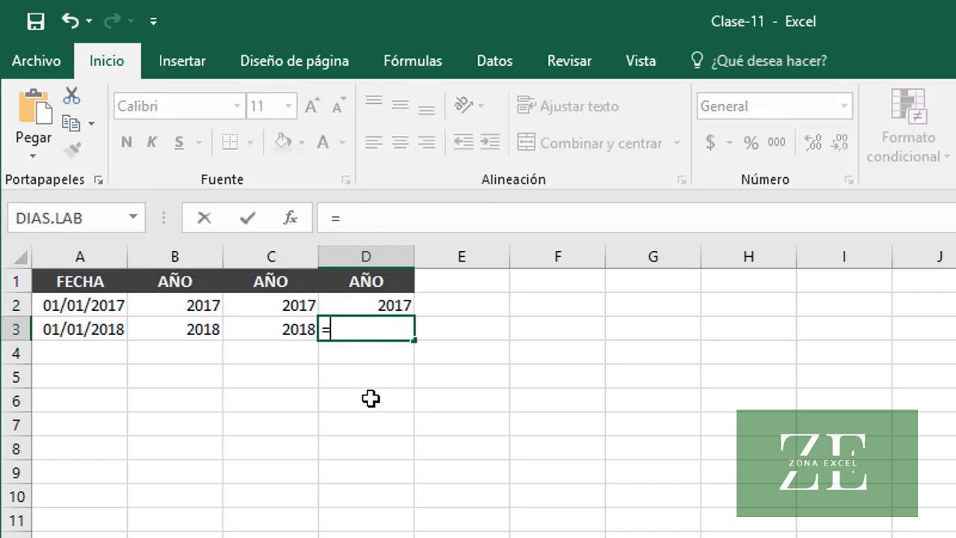
pyautogui.write('AÑO(')
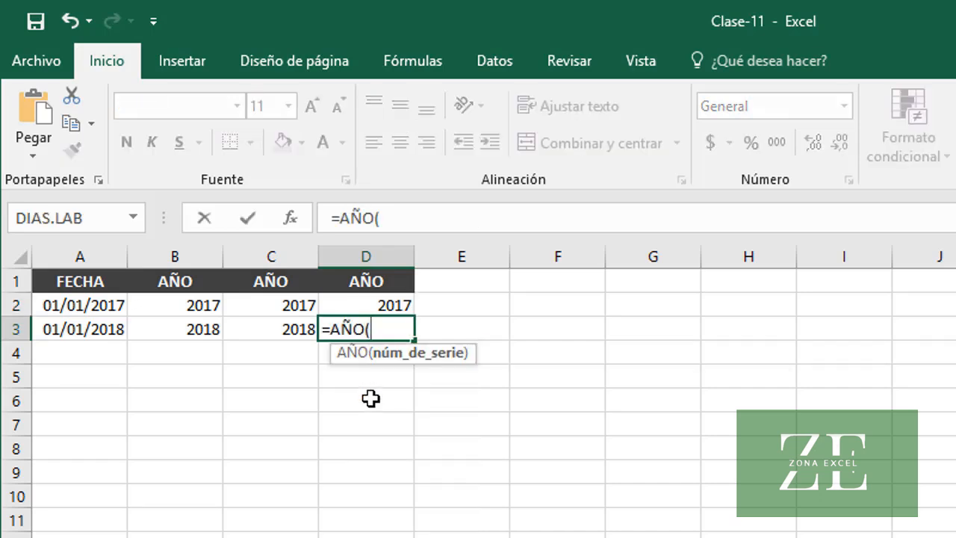
pyautogui.write('"01/01/2')
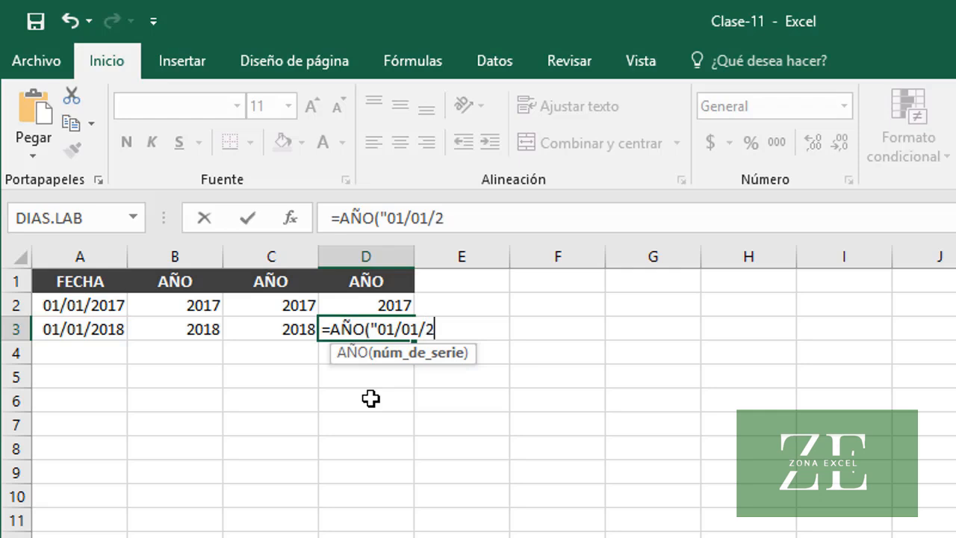
pyautogui.write('018")')
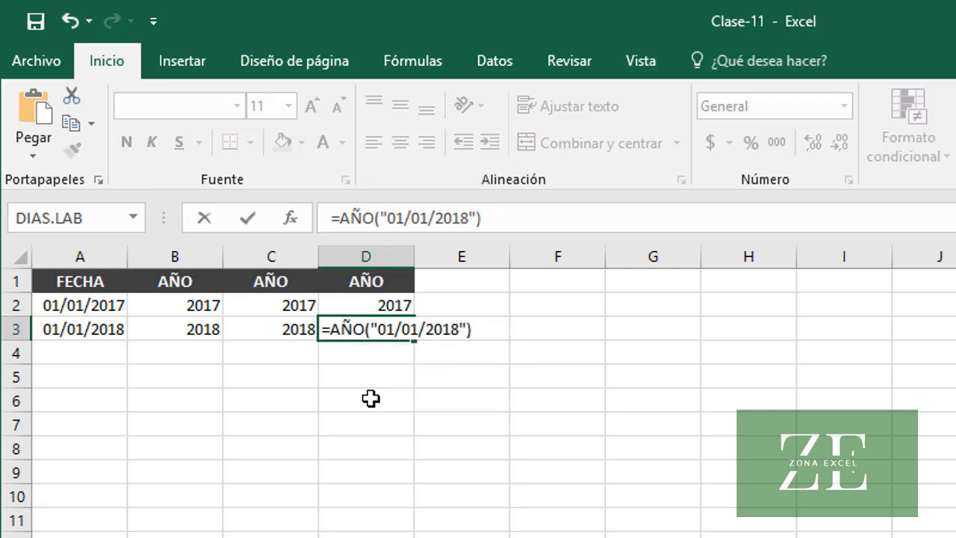
pyautogui.press('Return')
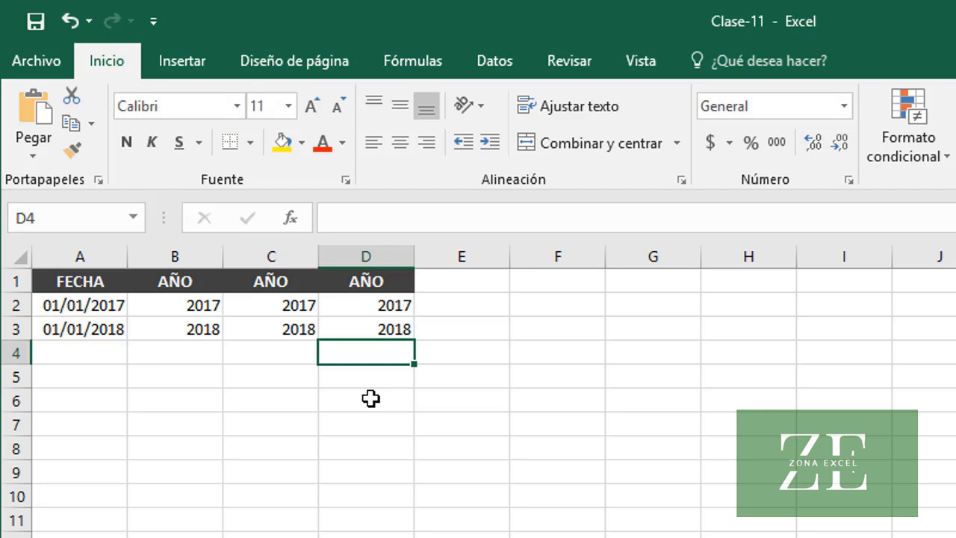
pyautogui.click(346, 332)
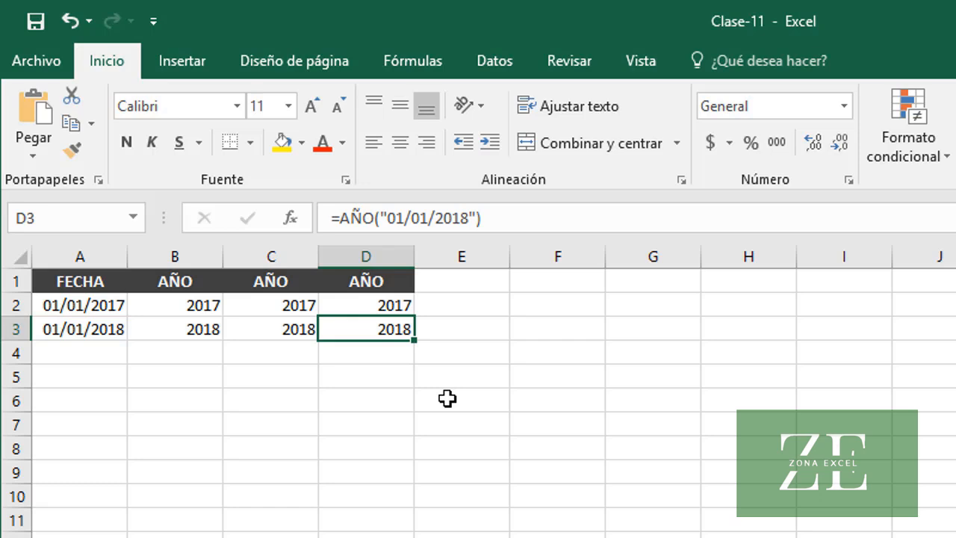
pyautogui.click(190, 307)
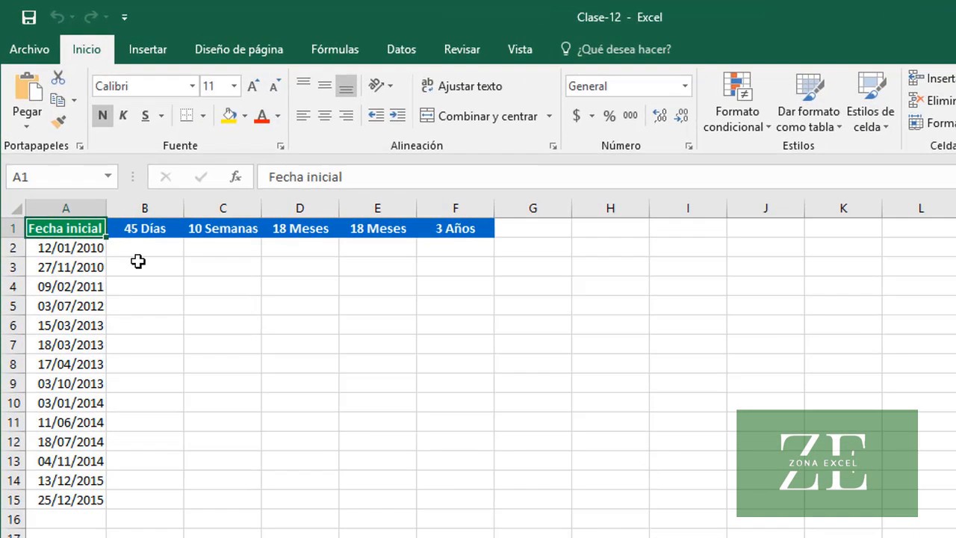
# In workbook Clase-12, enter =A2+45 in B2 to add 45 days to the initial date and copy the formula down to B15
pyautogui.click(108, 195)
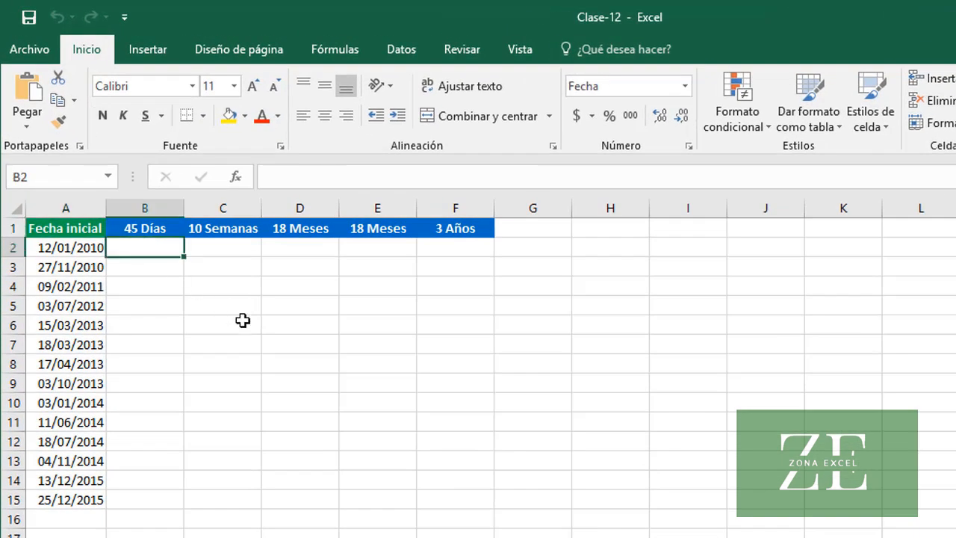
pyautogui.write('=')
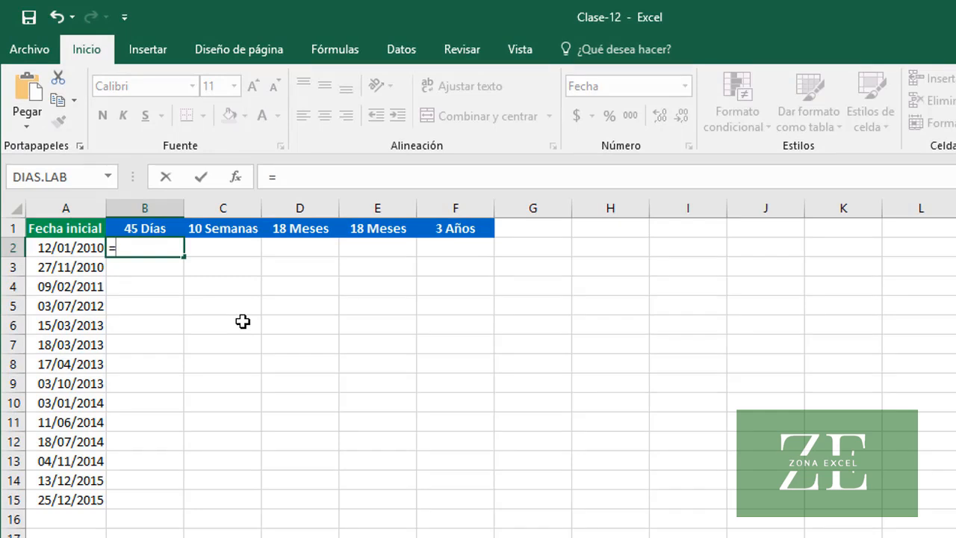
pyautogui.write('A2')
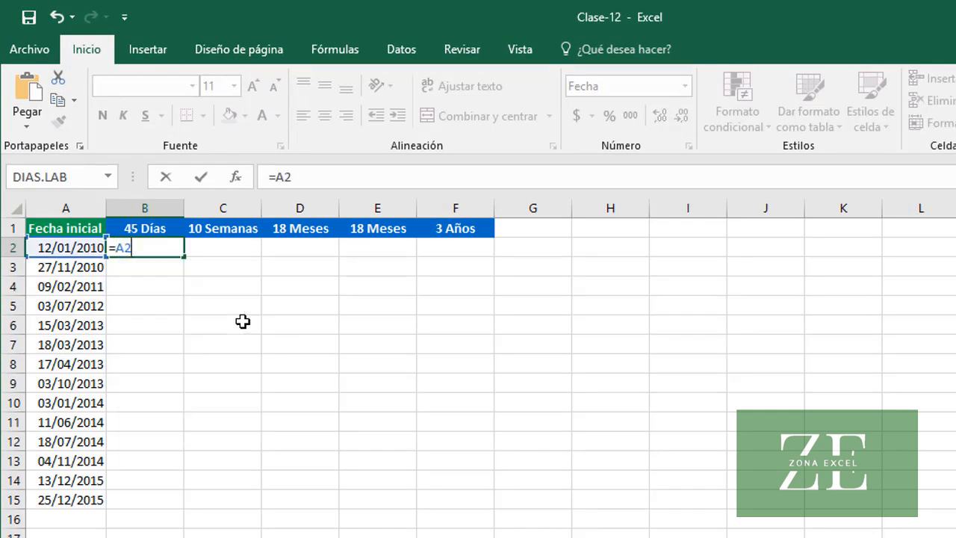
pyautogui.write('+45')
pyautogui.press('Return')
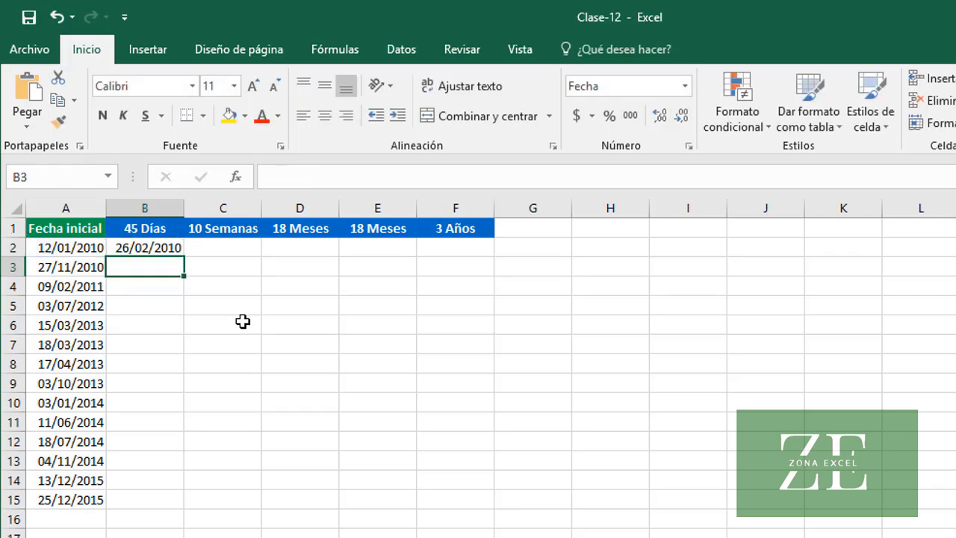
pyautogui.click(161, 250)
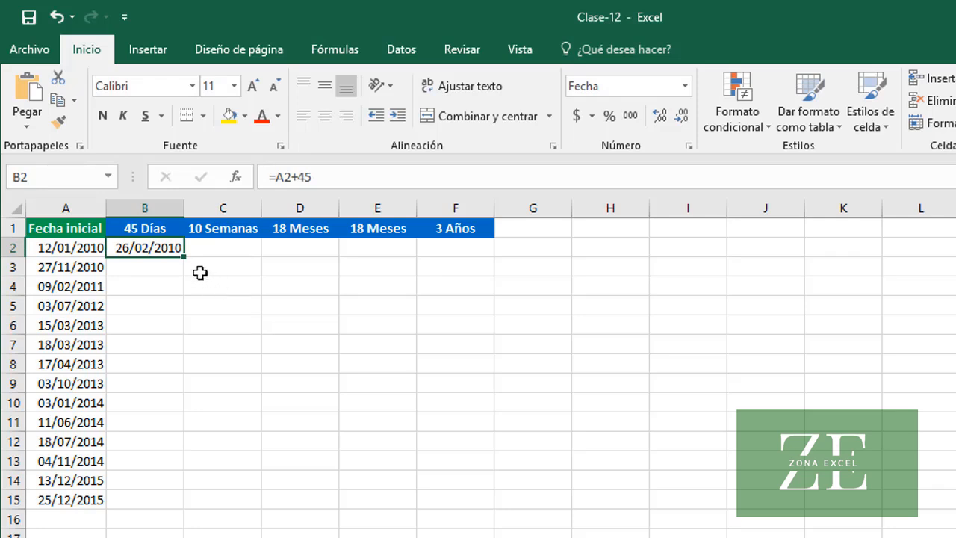
pyautogui.doubleClick(184, 257)
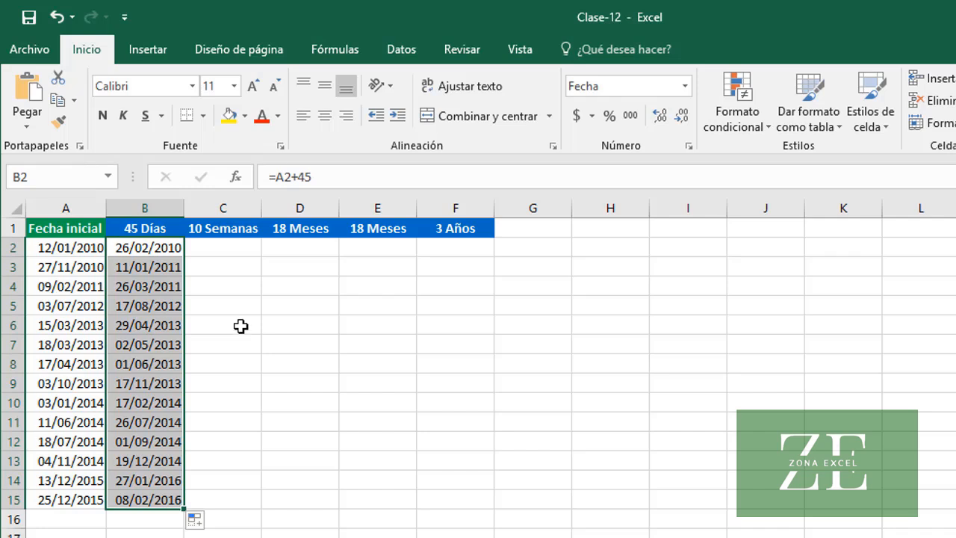
# Enter =A2+7*10 in C2 to add 10 weeks to the initial date and copy the formula down to C15
pyautogui.click(240, 248)
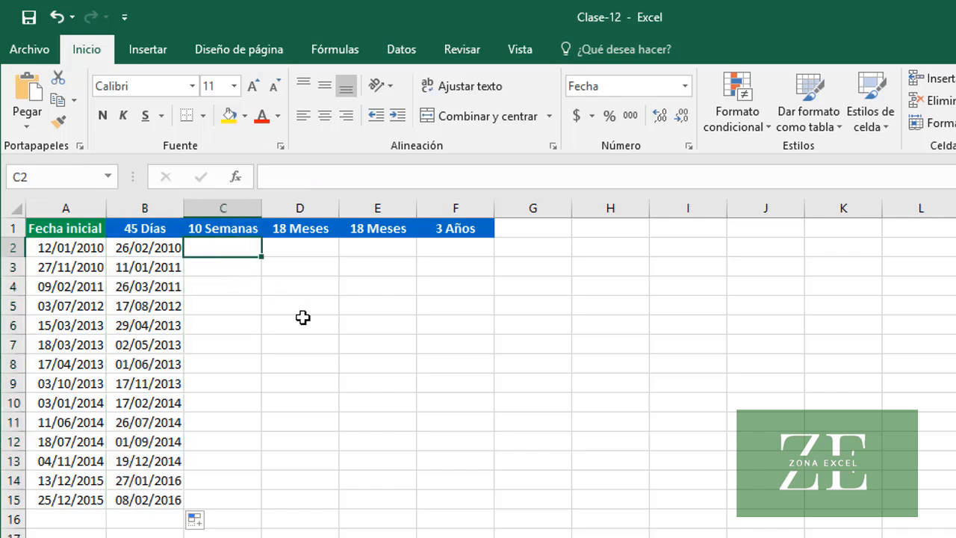
pyautogui.write('=')
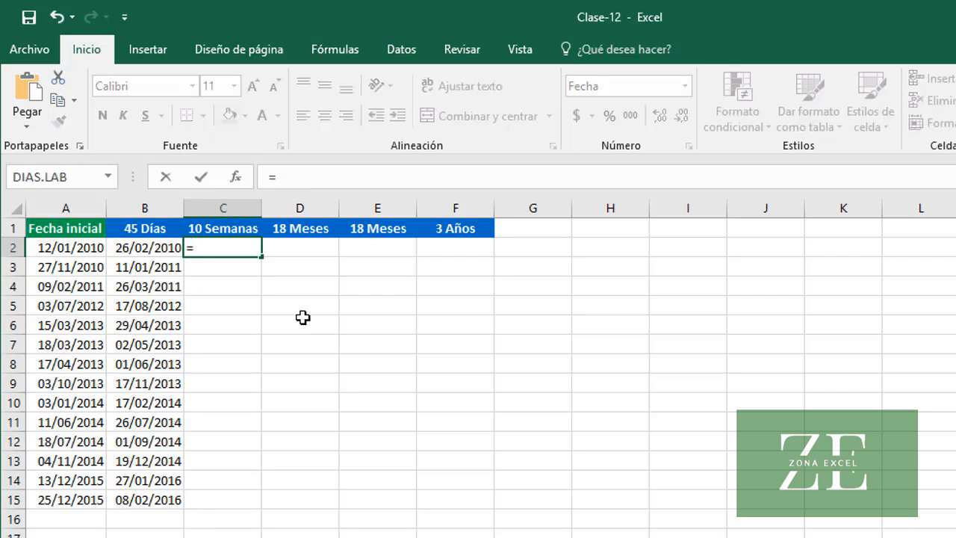
pyautogui.write('A2')
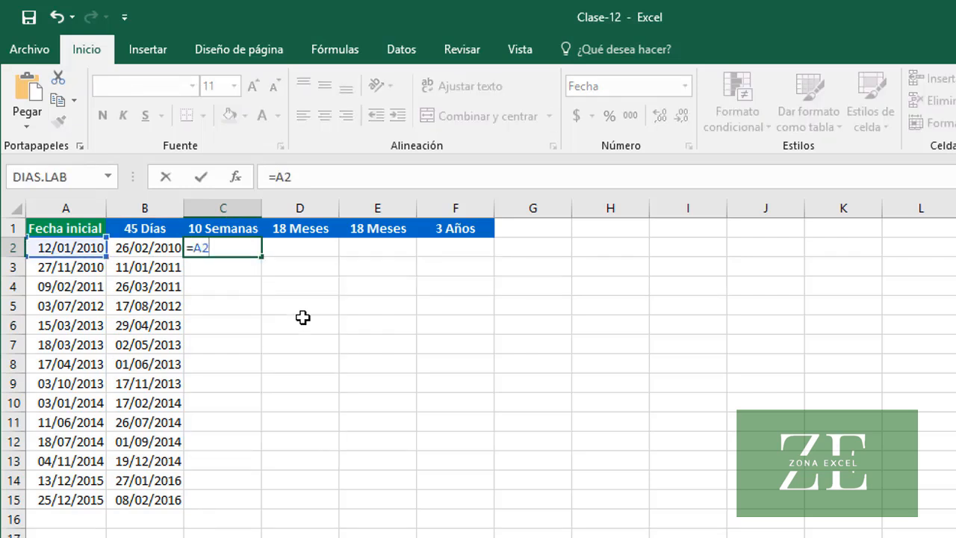
pyautogui.write('+7*10')
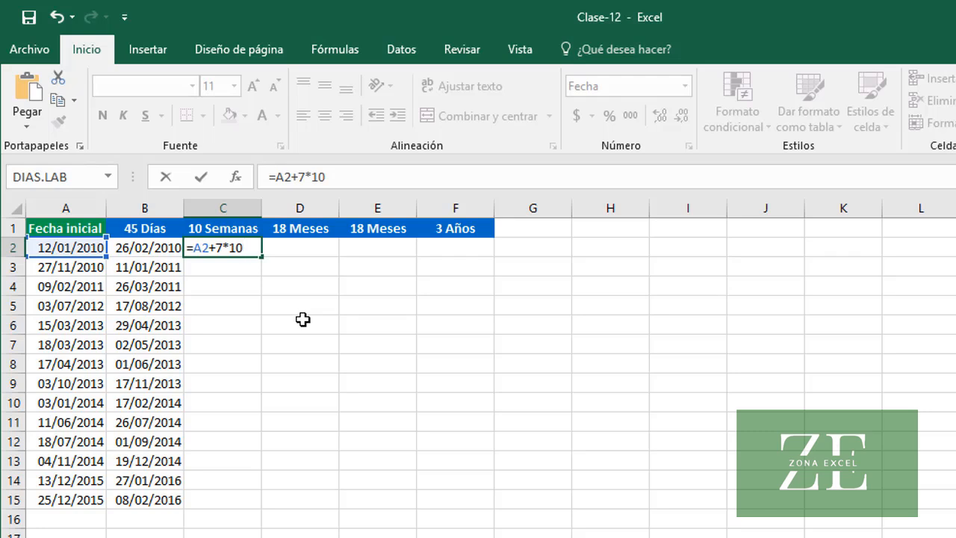
pyautogui.hotkey('ctrl', 'Return')
pyautogui.press('Return')
pyautogui.click(250, 247)
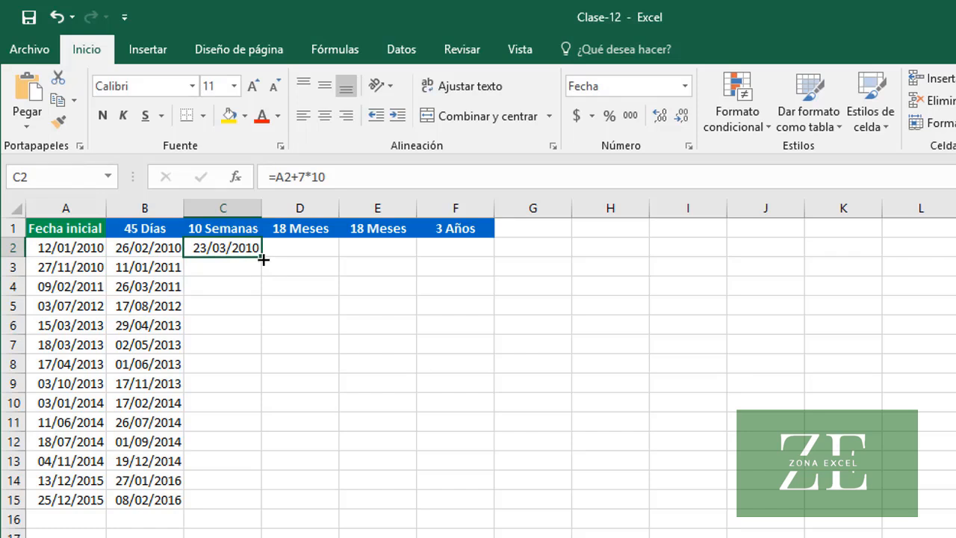
pyautogui.doubleClick(261, 257)
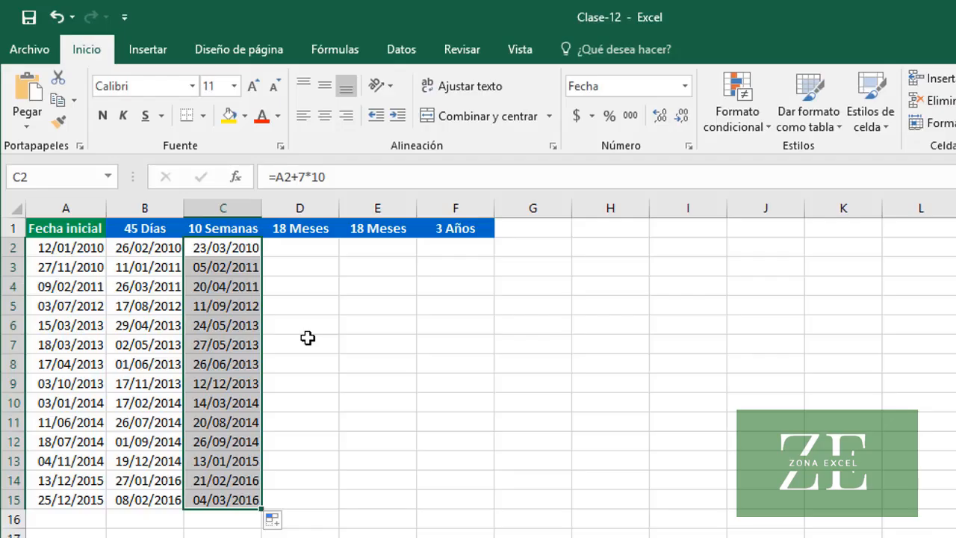
# Enter =FECHA.MES(A2, 18) in D2 to add 18 months to the initial date and copy the formula down the column
pyautogui.click(328, 252)
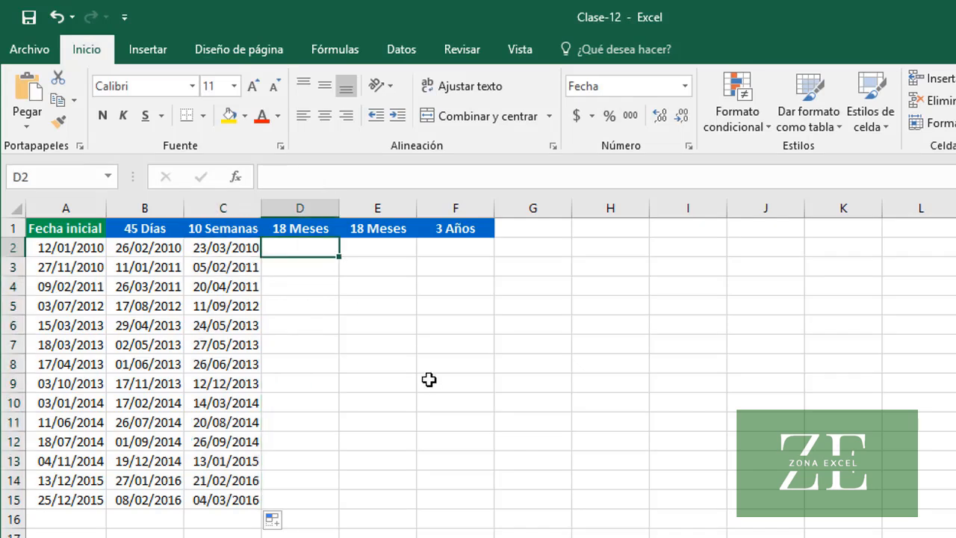
pyautogui.write('=FE')
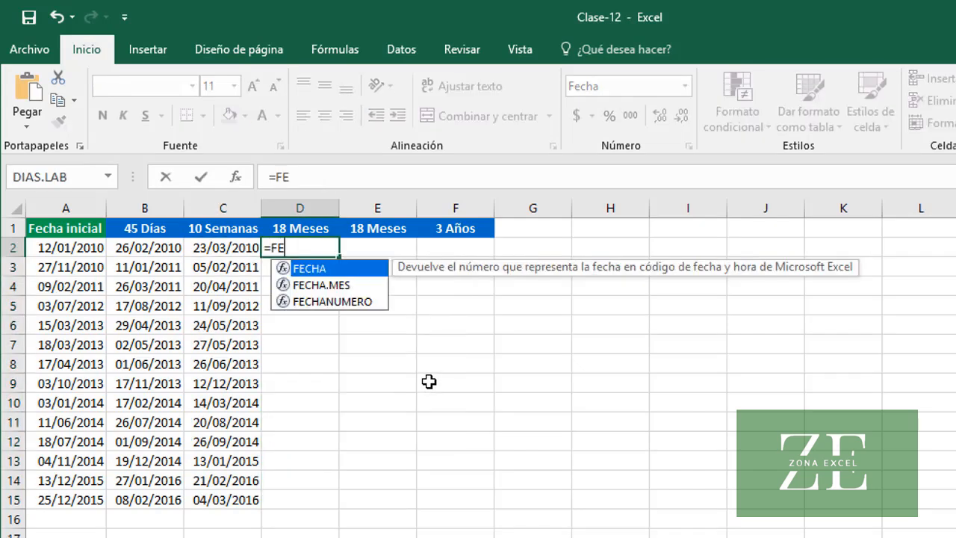
pyautogui.write('CHA')
pyautogui.press('Down')
pyautogui.press('Tab')
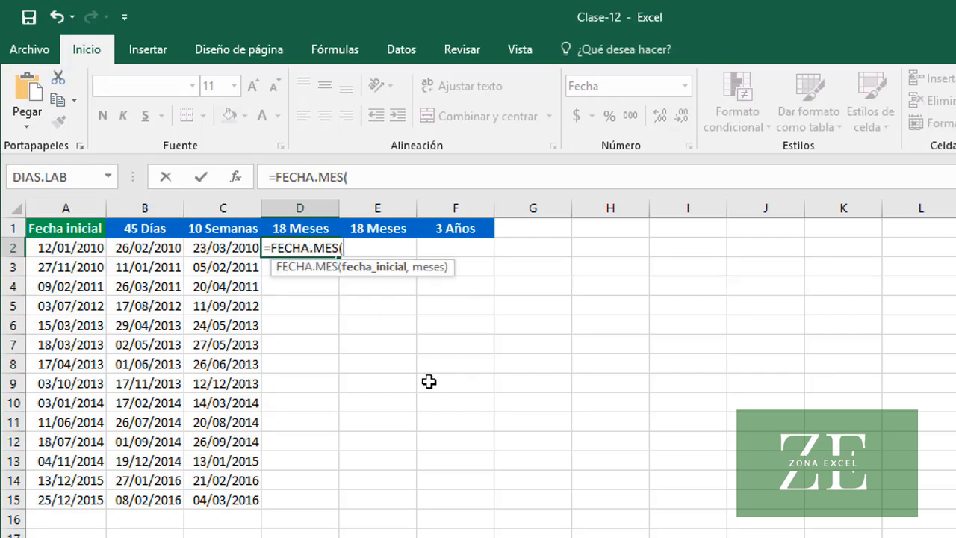
pyautogui.write('A')
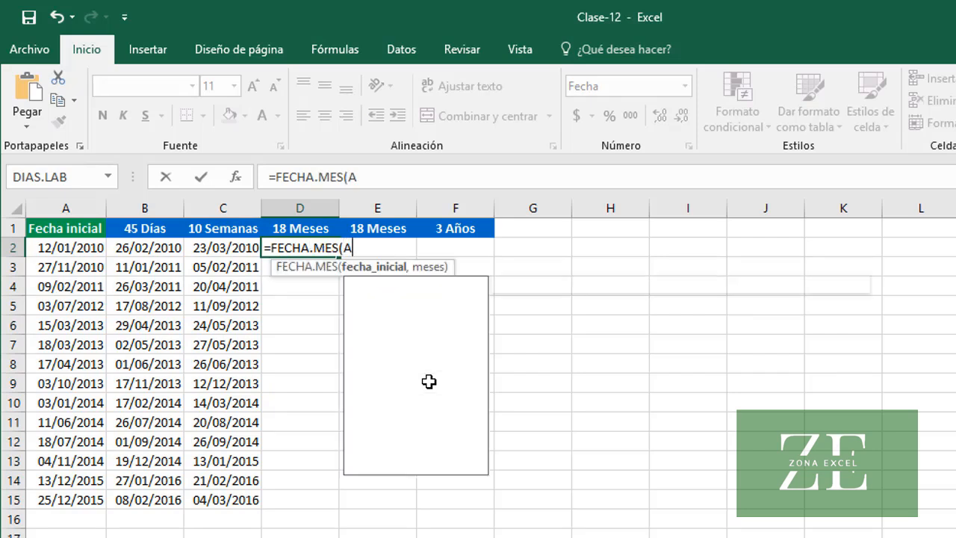
pyautogui.write('2,')
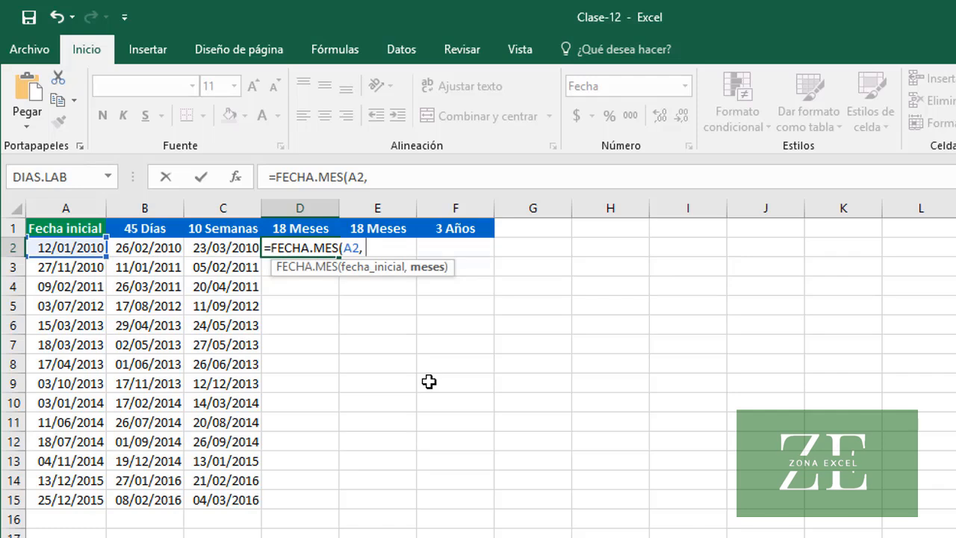
pyautogui.write(' 18)')
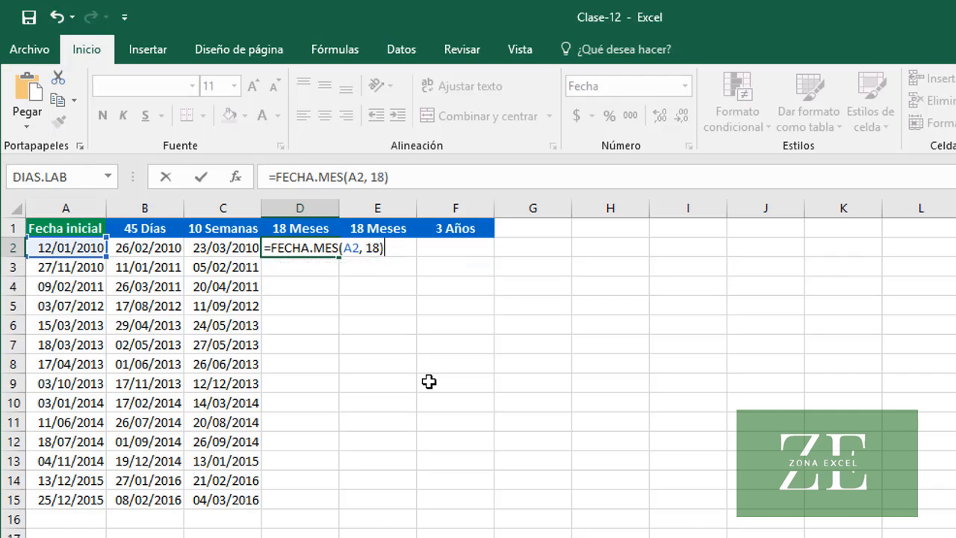
pyautogui.press('Return')
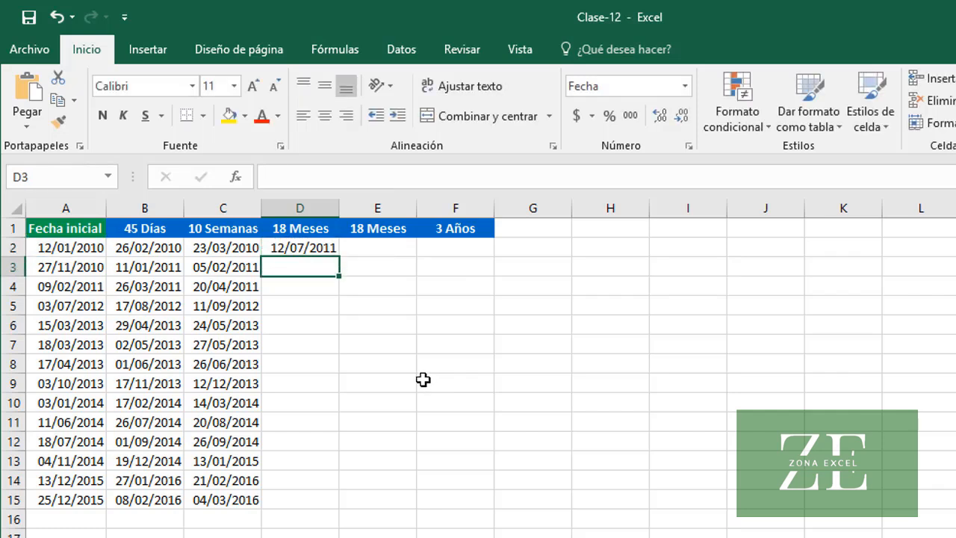
pyautogui.click(311, 247)
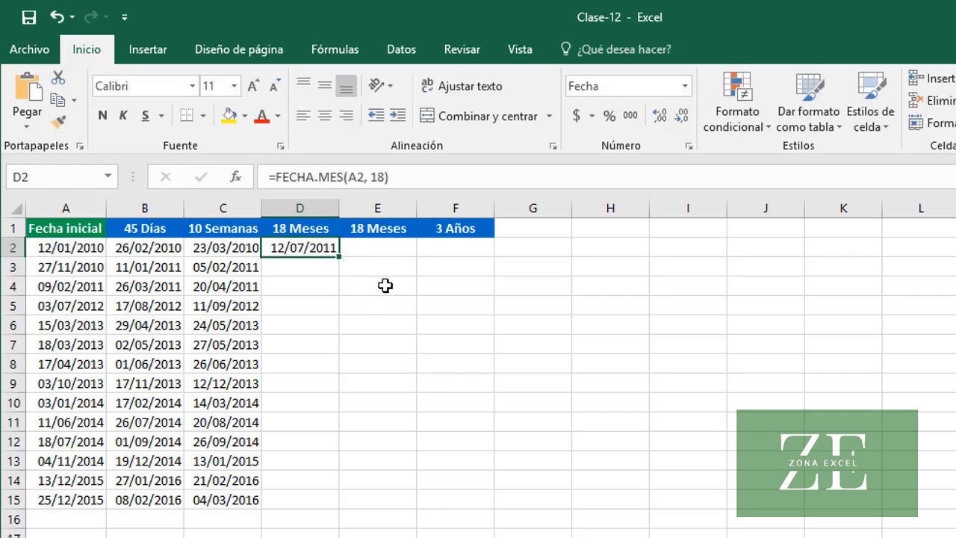
pyautogui.doubleClick(340, 257)
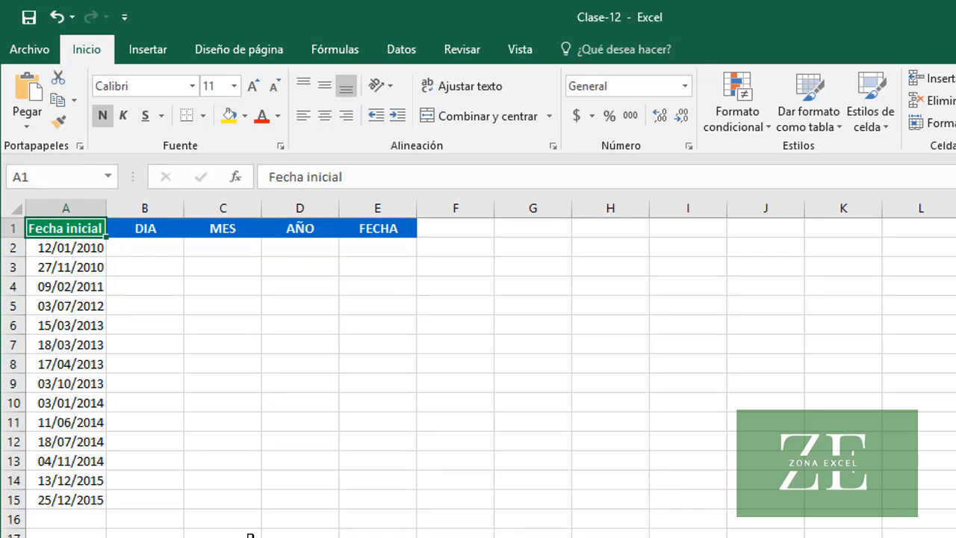
# On the sheet with the DIA, MES, AÑO and FECHA columns, enter =DIA(A2) in B2 to extract the day
pyautogui.click(164, 252)
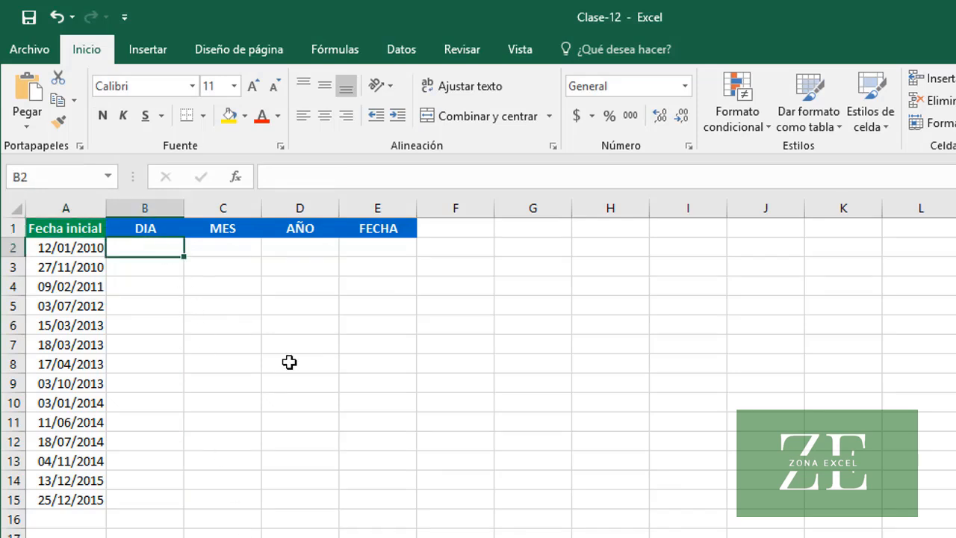
pyautogui.write('=DIA')
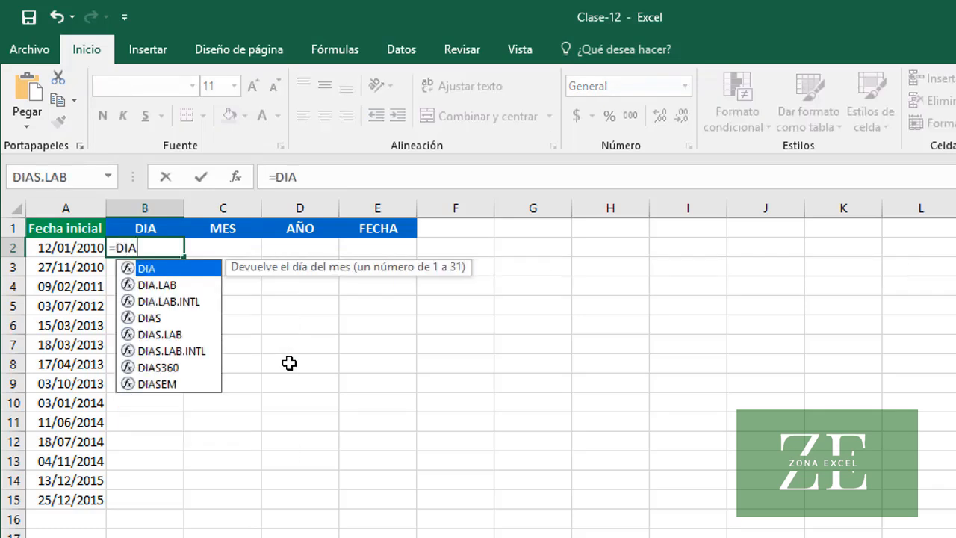
pyautogui.write('(A2)')
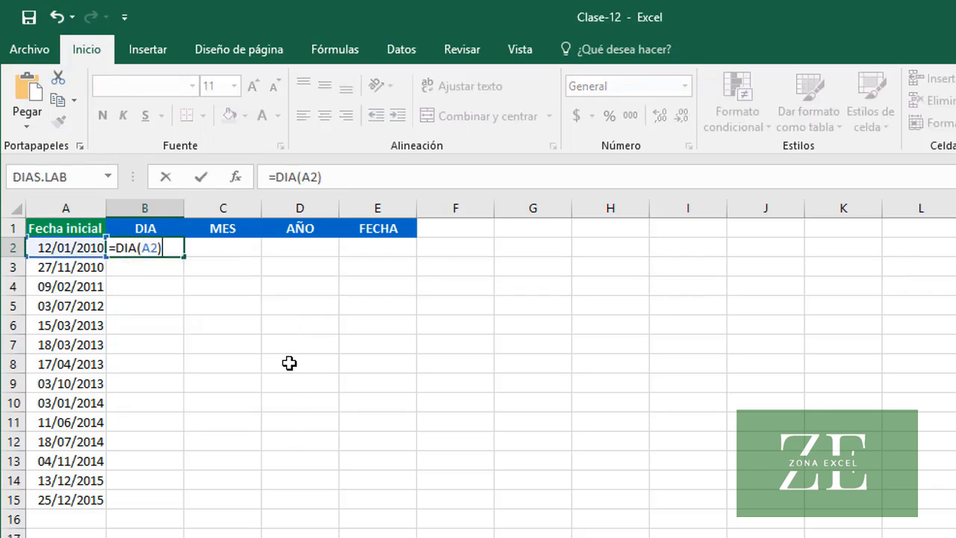
pyautogui.press('Tab')
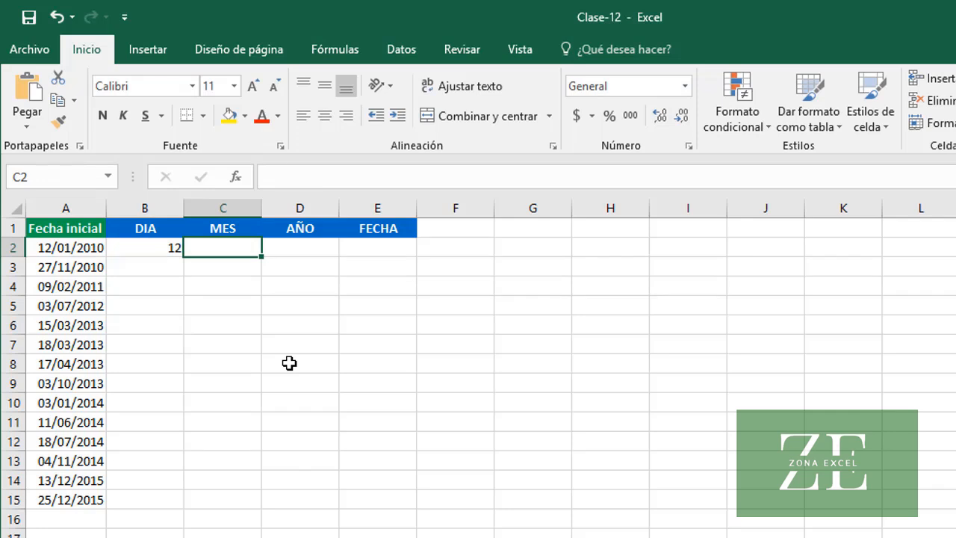
# Enter =MES(A2) in C2 and =AÑO(A2) in D2 to extract the month and year of the initial date
pyautogui.write('=')
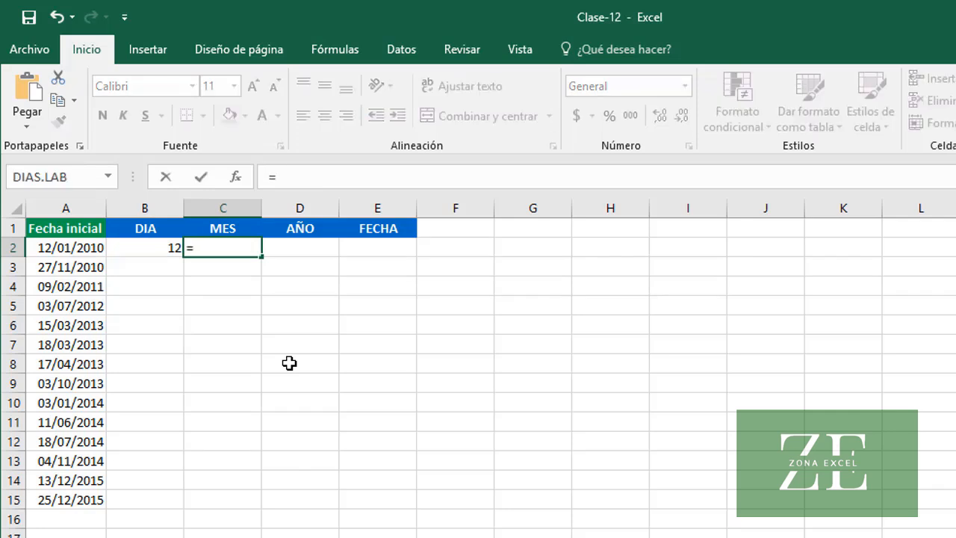
pyautogui.write('MES(')
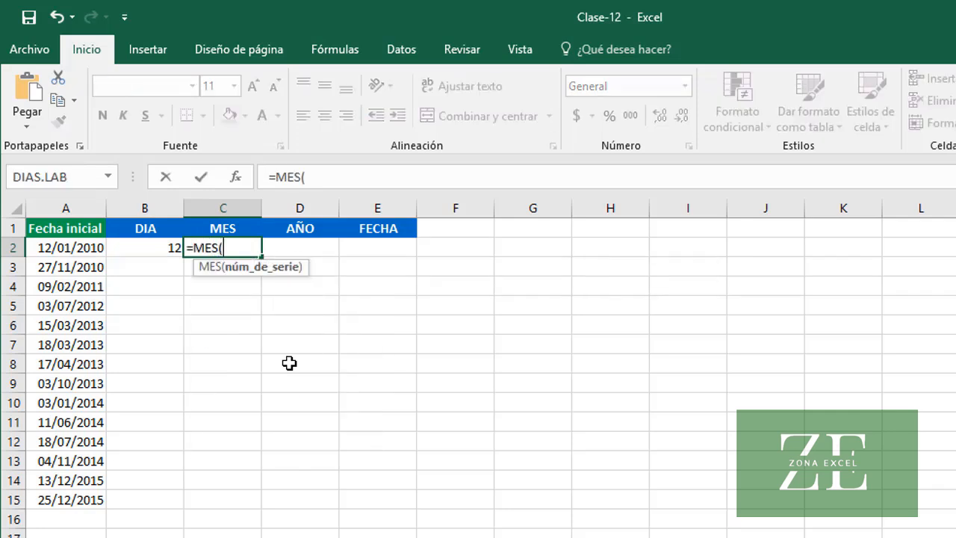
pyautogui.write('A2)')
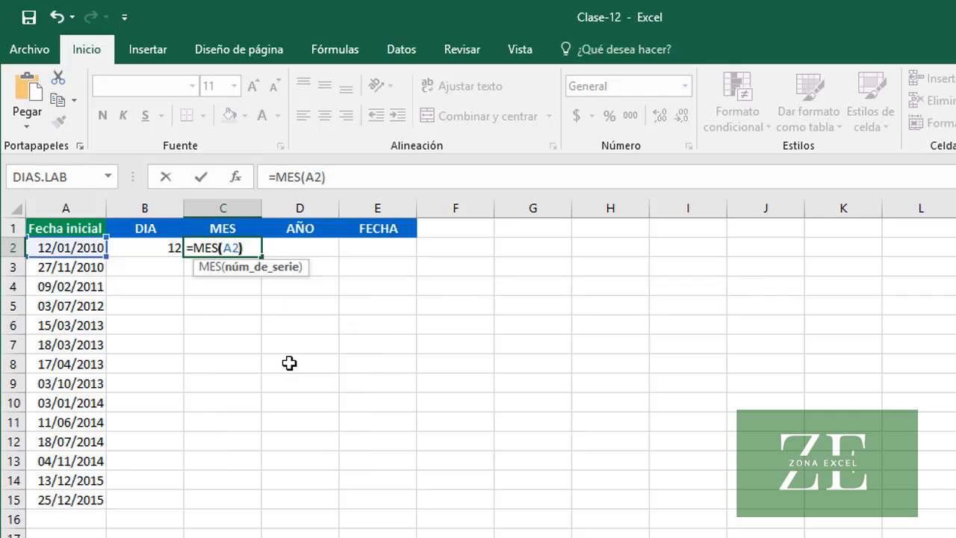
pyautogui.press('Tab')
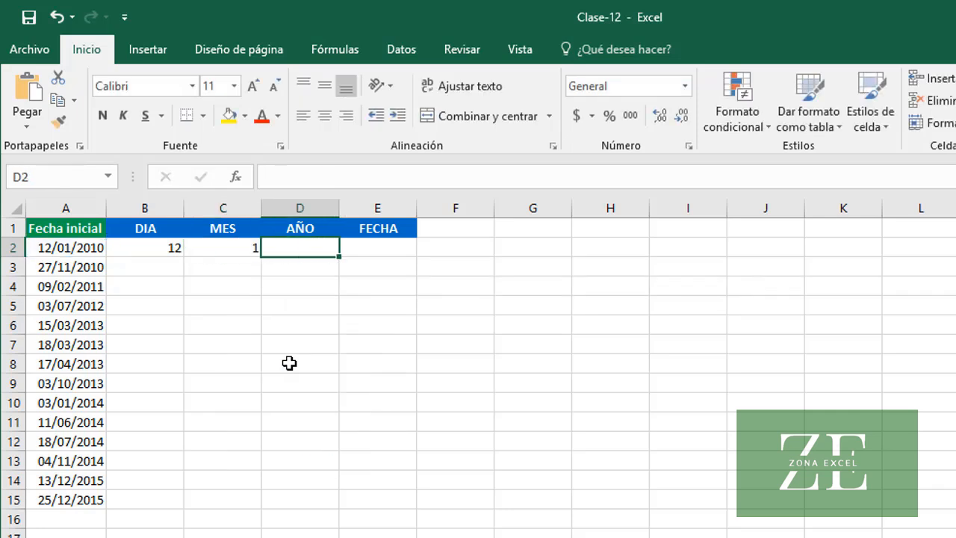
pyautogui.write('=')
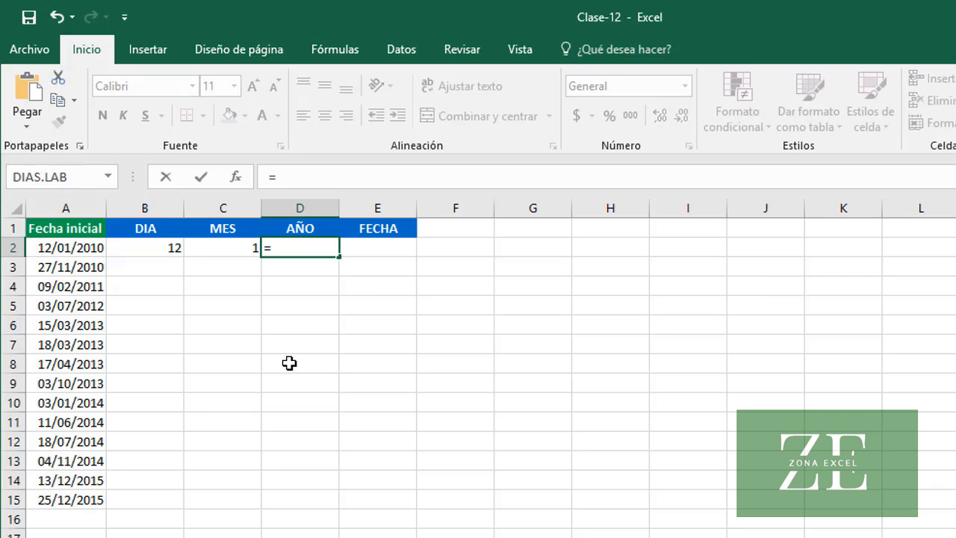
pyautogui.write('AÑO(')
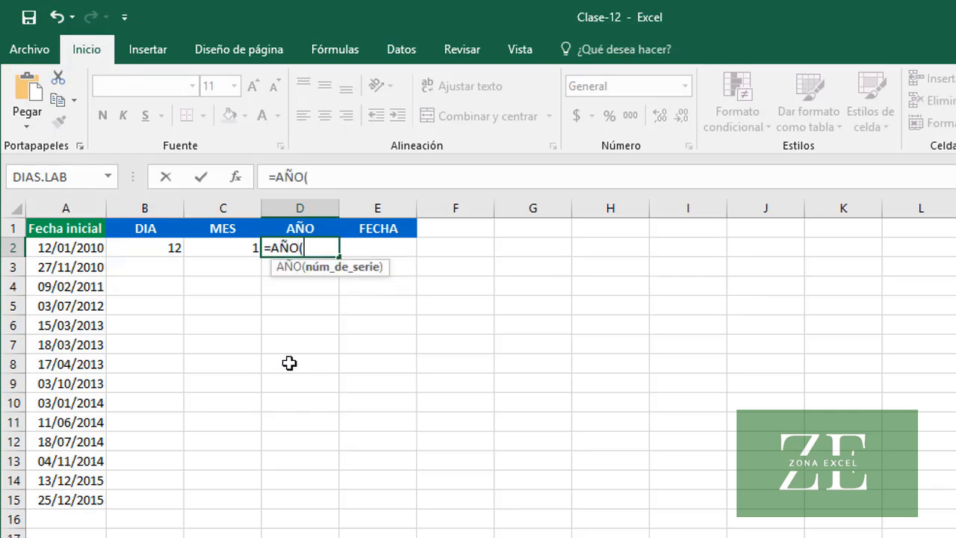
pyautogui.write('A2)')
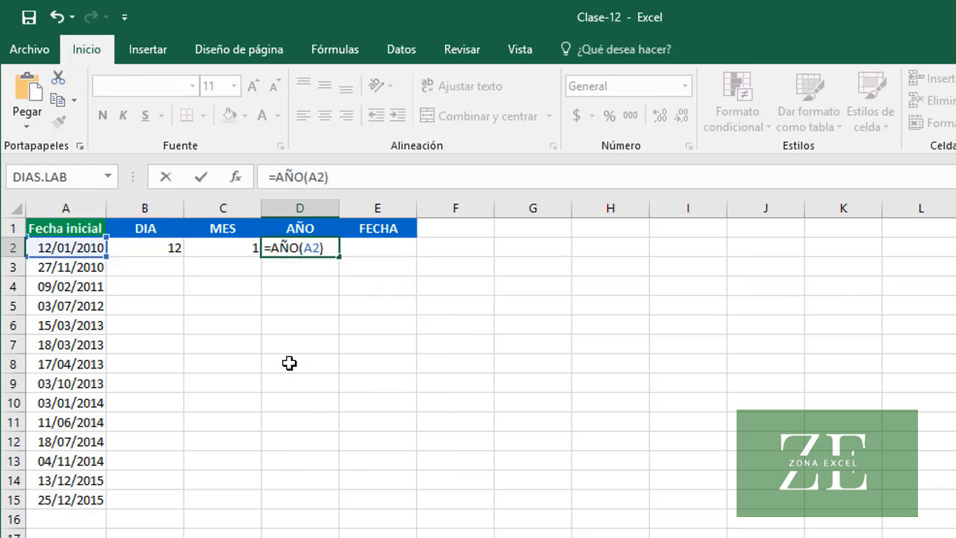
pyautogui.press('Tab')
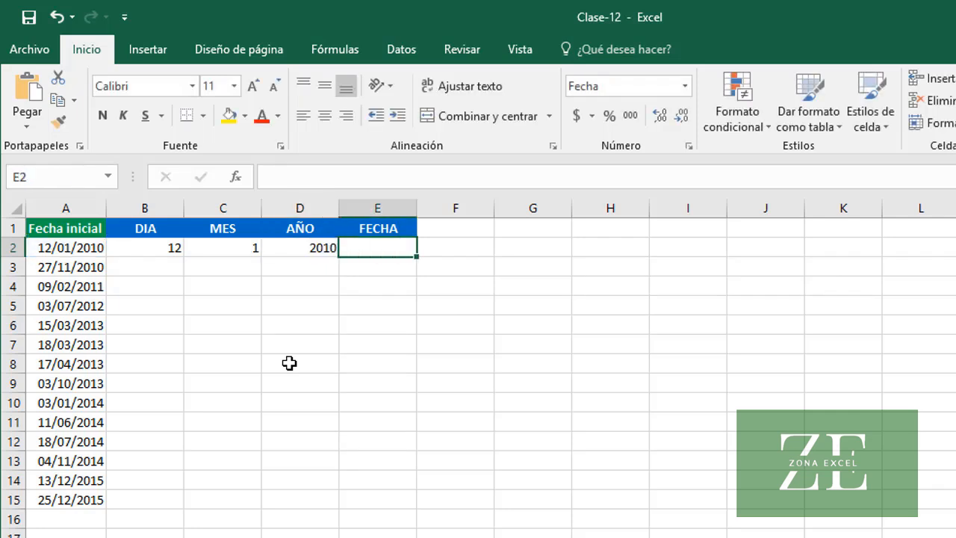
# Copy the day, month and year formulas in B2:D2 down to row 15
pyautogui.moveTo(170, 247); pyautogui.dragTo(313, 256)
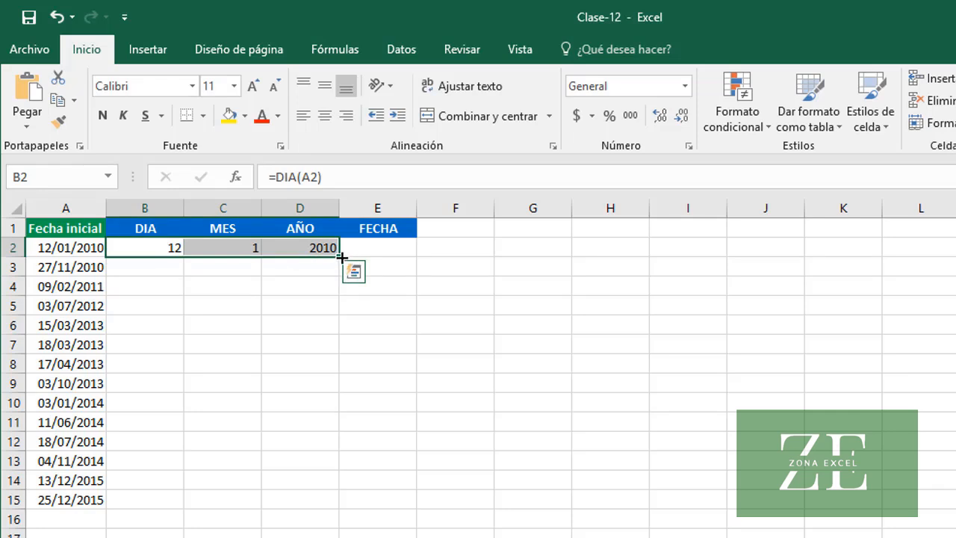
pyautogui.doubleClick(339, 257)
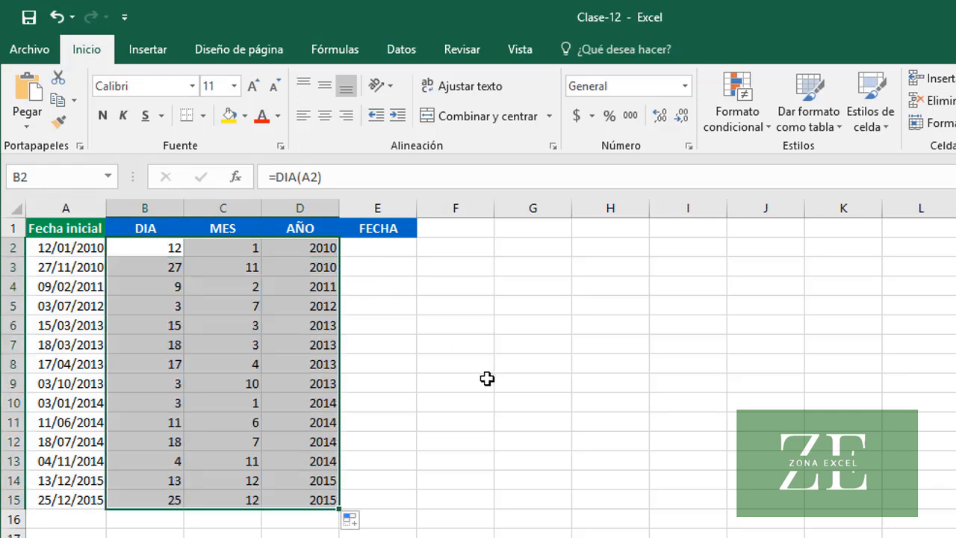
pyautogui.click(326, 302)
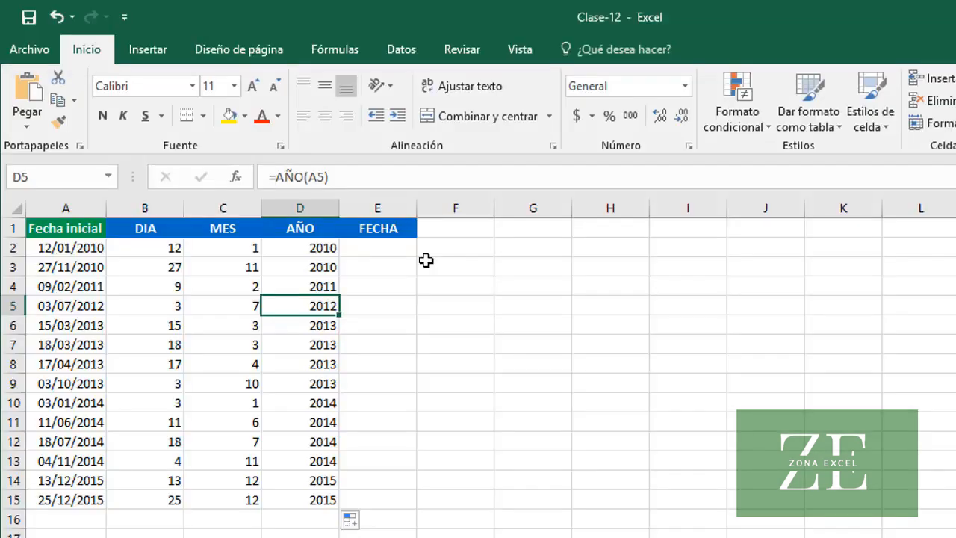
# Enter =FECHA(D2, C2, B2) in E2 to rebuild the date from its parts and copy the formula down to E15
pyautogui.click(387, 241)
pyautogui.write('=')
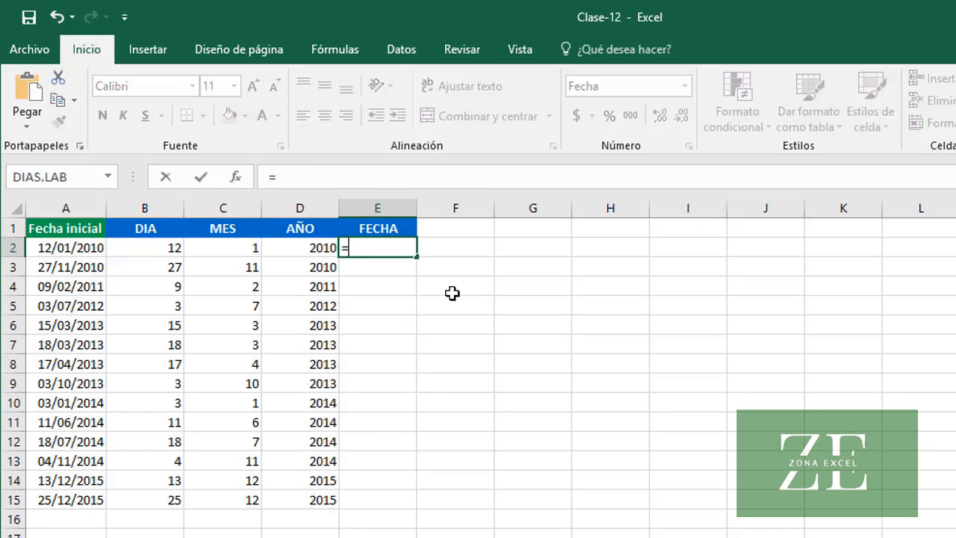
pyautogui.write('FECHA(')
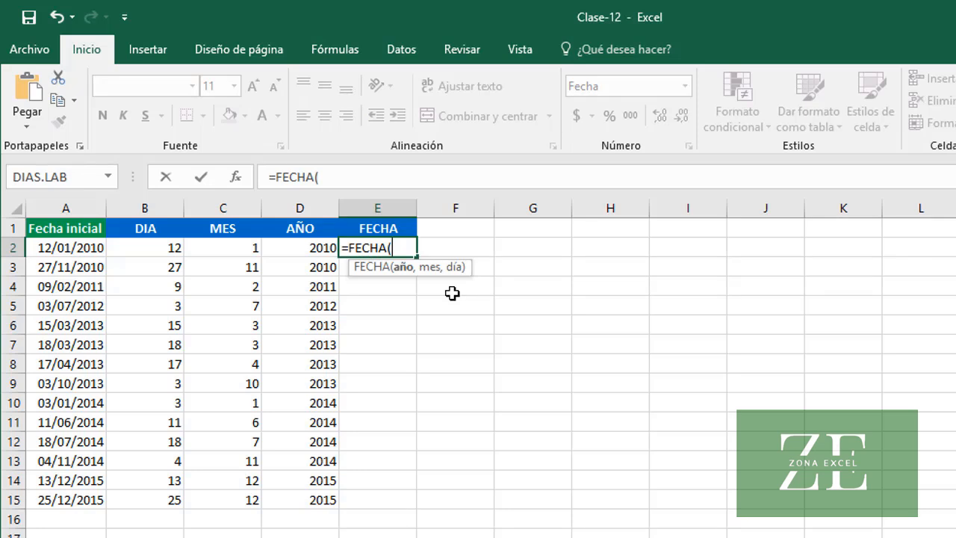
pyautogui.write('D2')
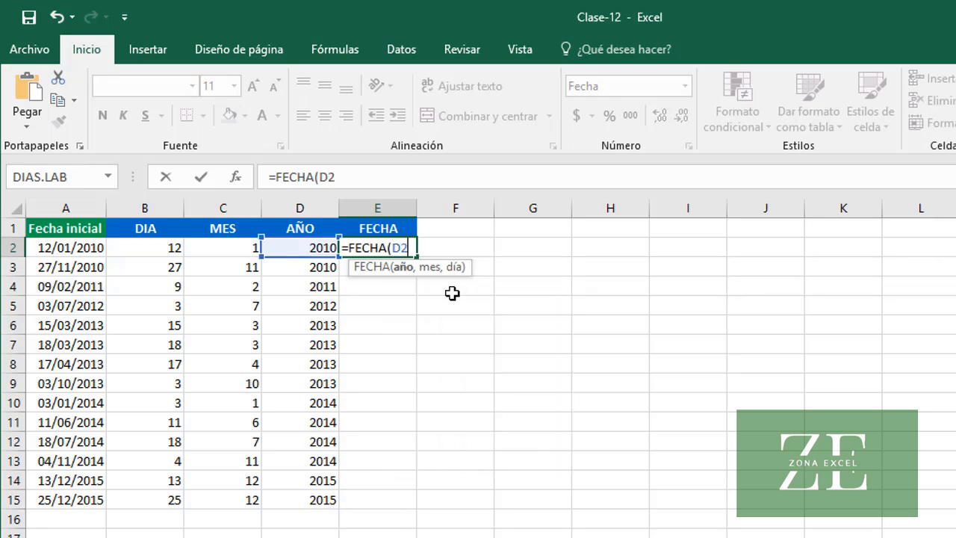
pyautogui.write(', C2')
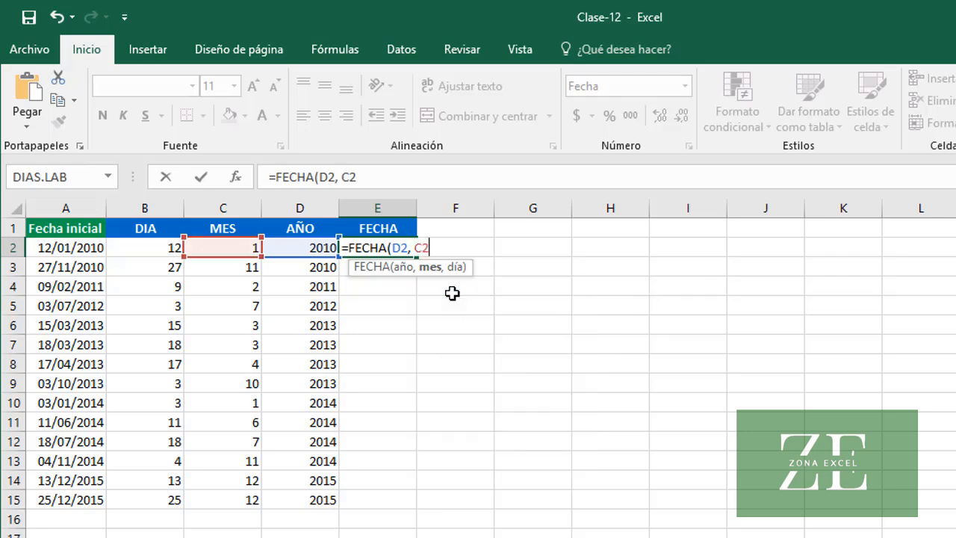
pyautogui.write(', B2)')
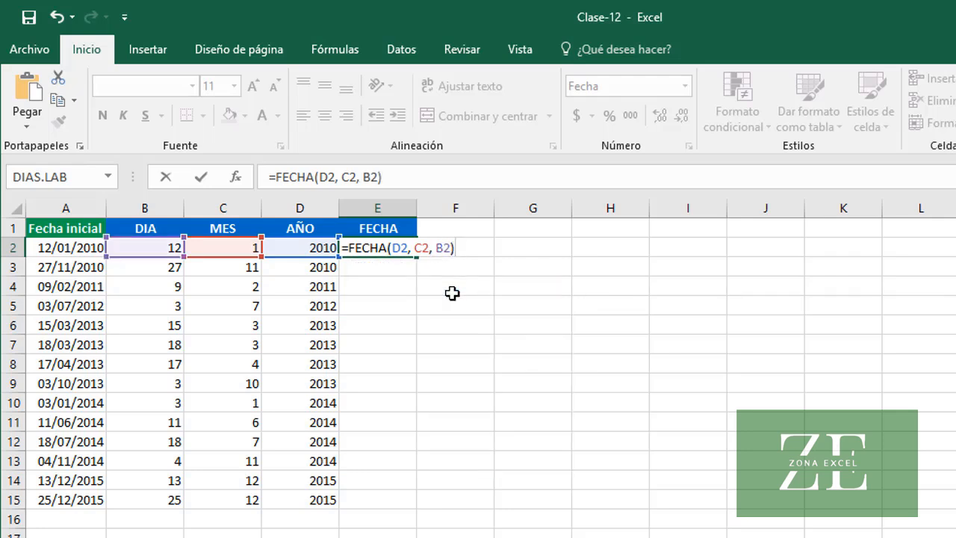
pyautogui.press('Return')
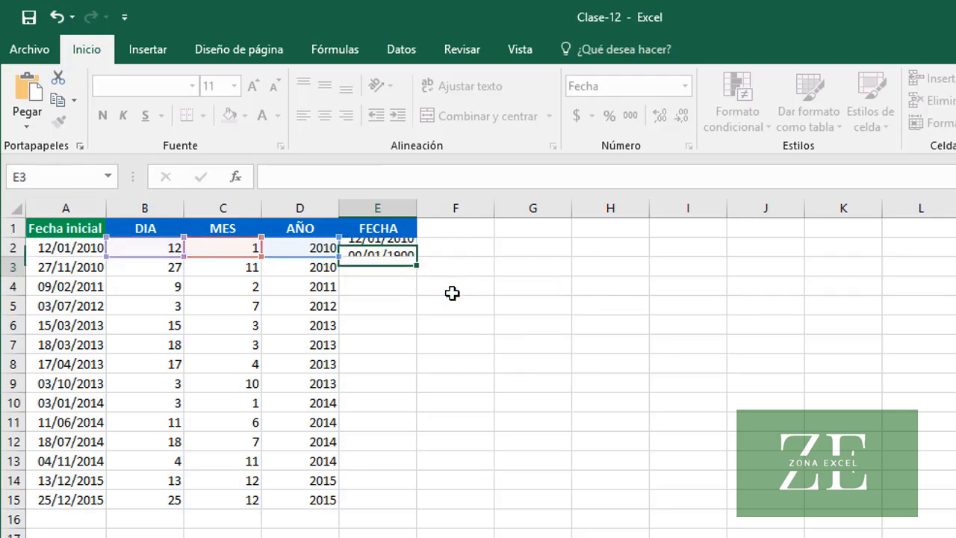
pyautogui.click(386, 247)
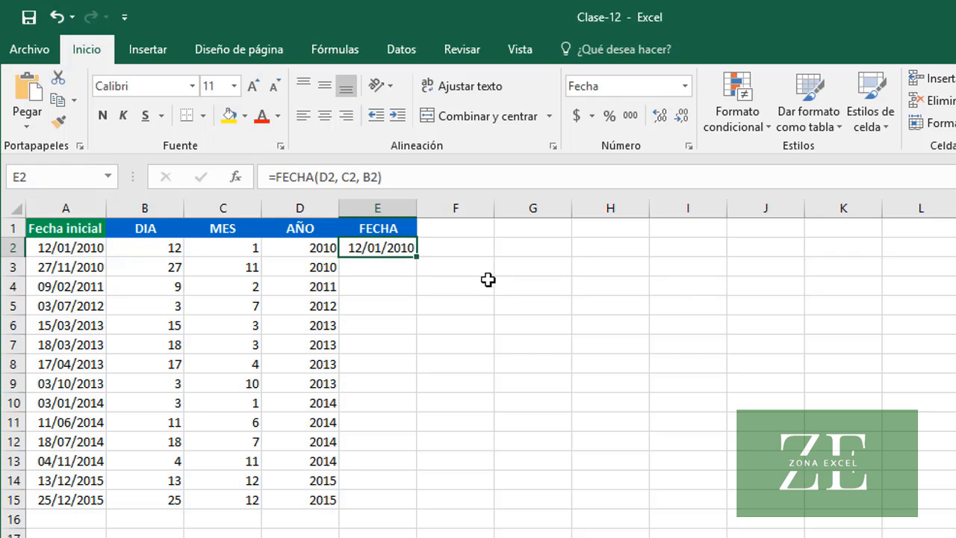
pyautogui.doubleClick(417, 257)
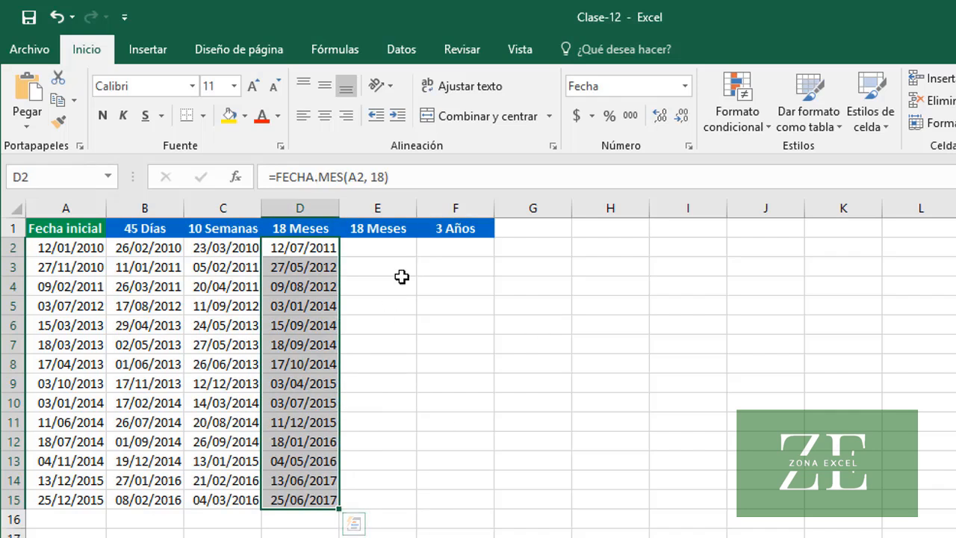
# On the sheet with the 45 Días and 10 Semanas columns, enter =FECHA(AÑO(A2), MES(A2)+18, DIA(A2)) in E2 to add 18 months
pyautogui.click(390, 249)
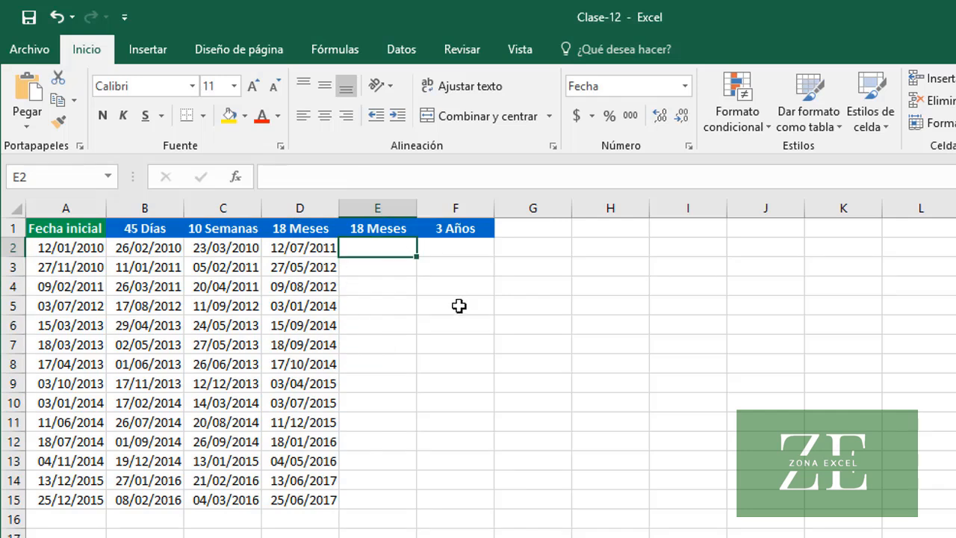
pyautogui.write('=')
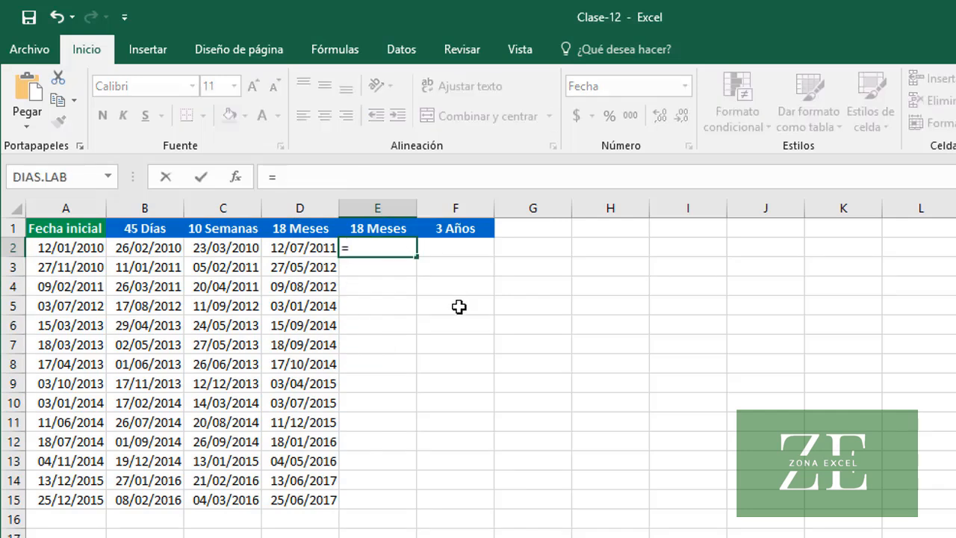
pyautogui.write('FECHA(')
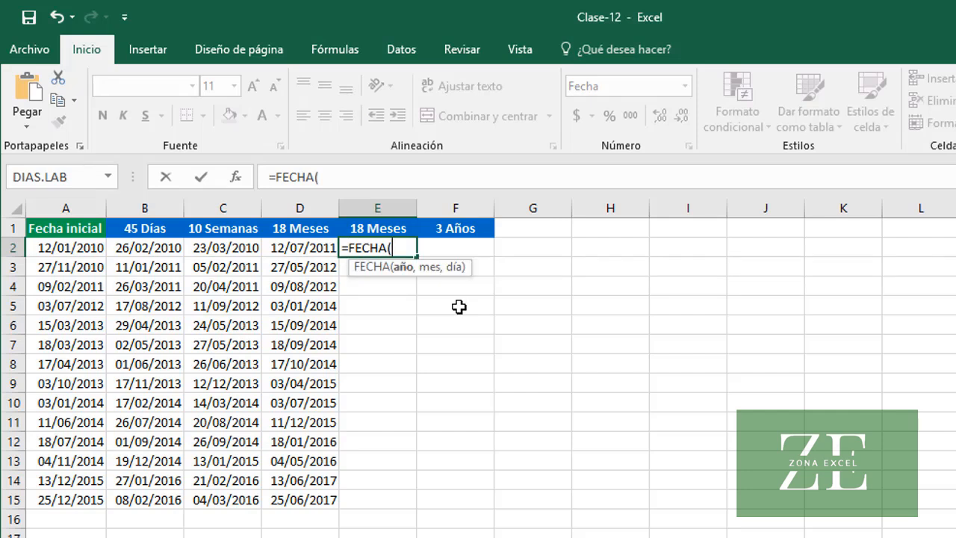
pyautogui.write('A')
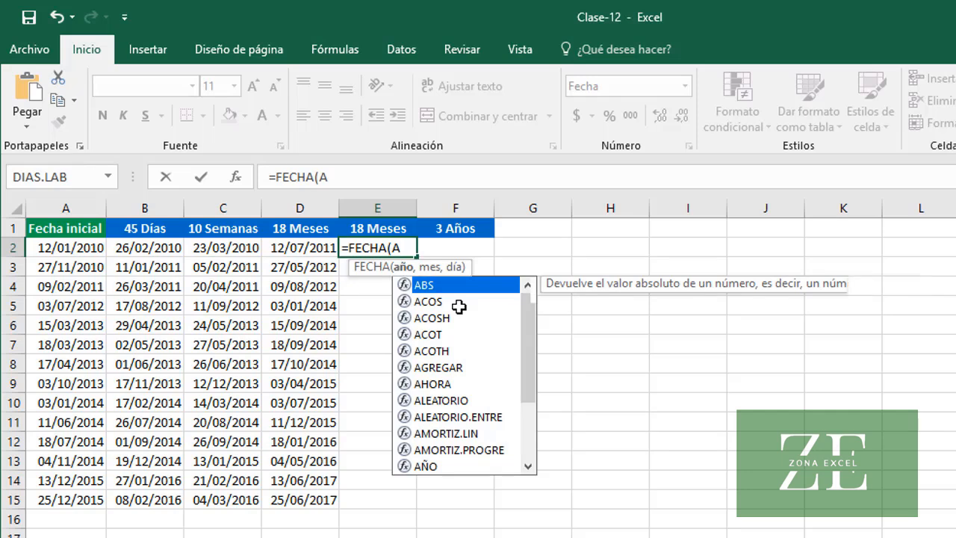
pyautogui.write('ÑO(')
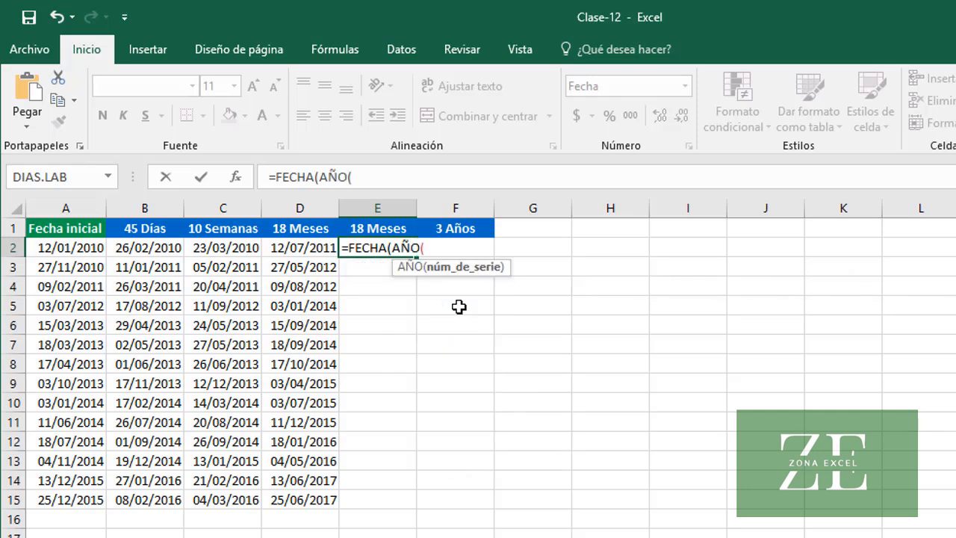
pyautogui.write('A2)')
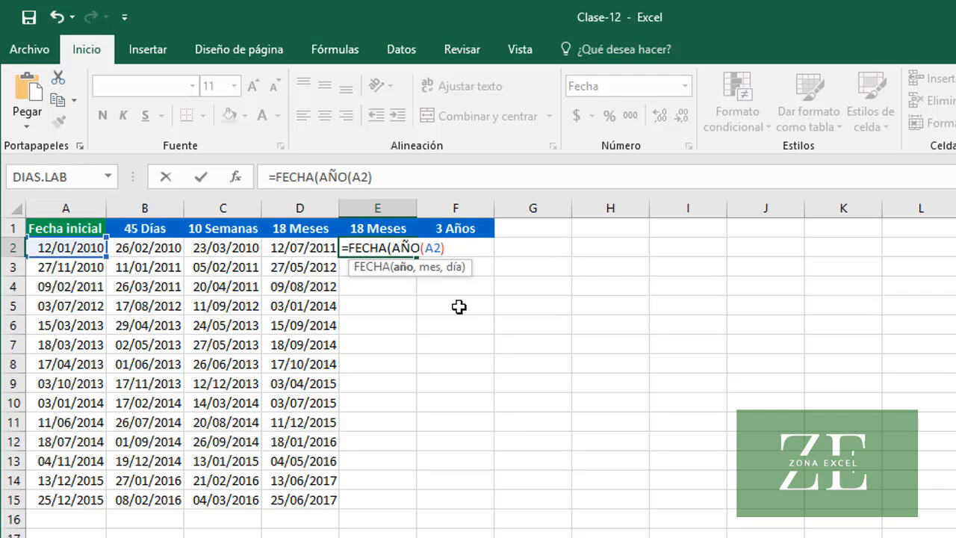
pyautogui.write(',')
pyautogui.write('ME')
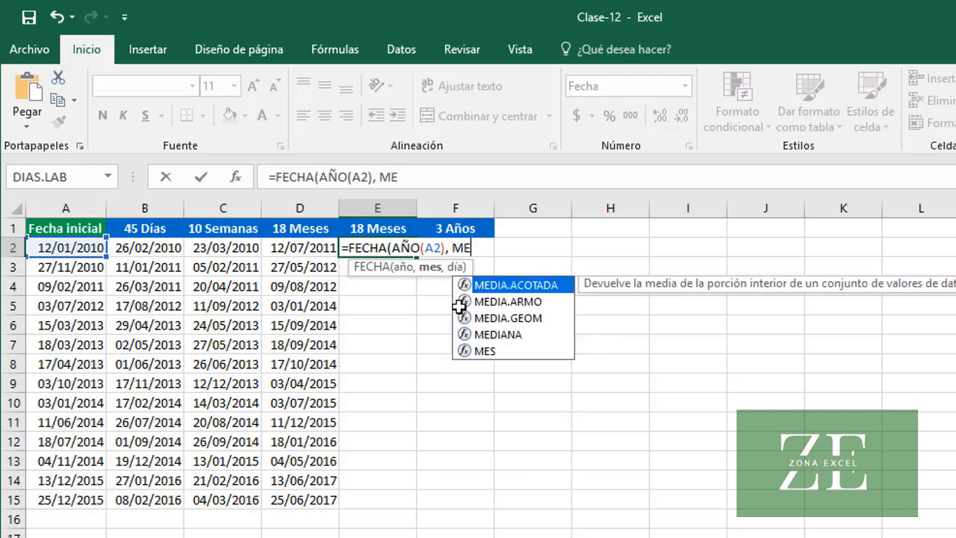
pyautogui.write('S(A')
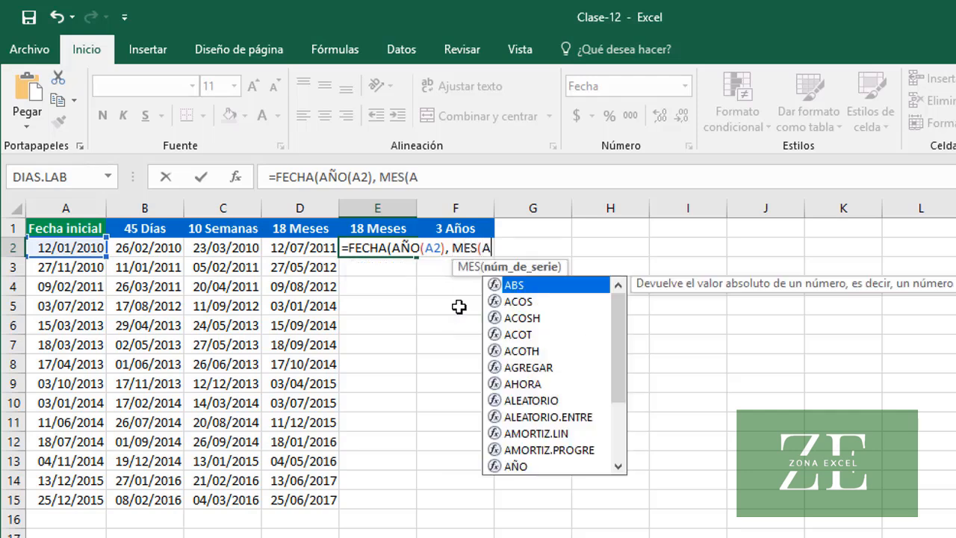
pyautogui.write('2)')
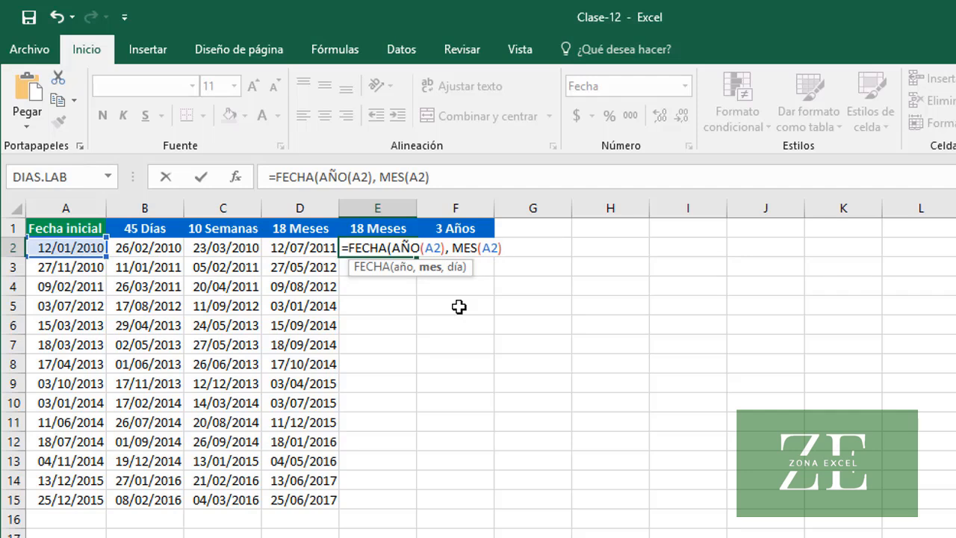
pyautogui.write('+18')
pyautogui.write(', ')
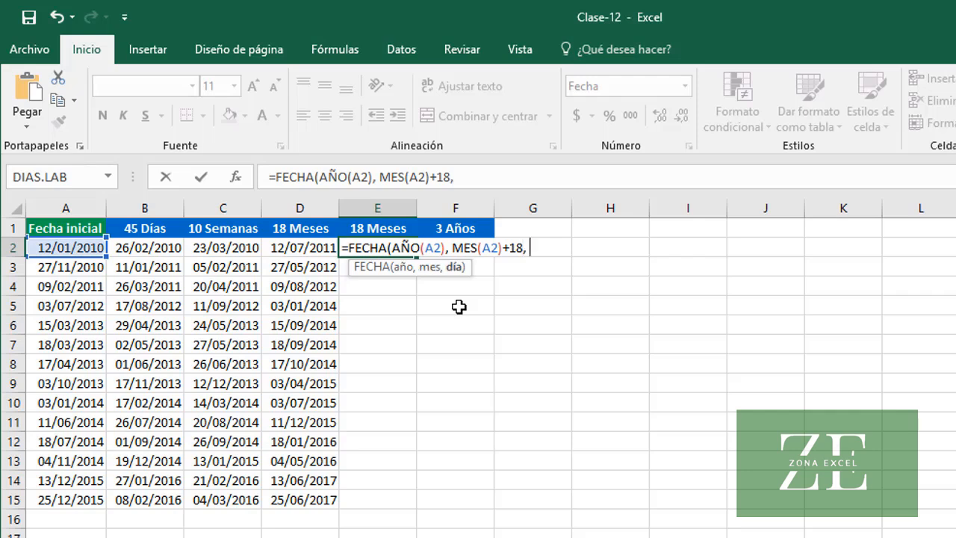
pyautogui.write('D')
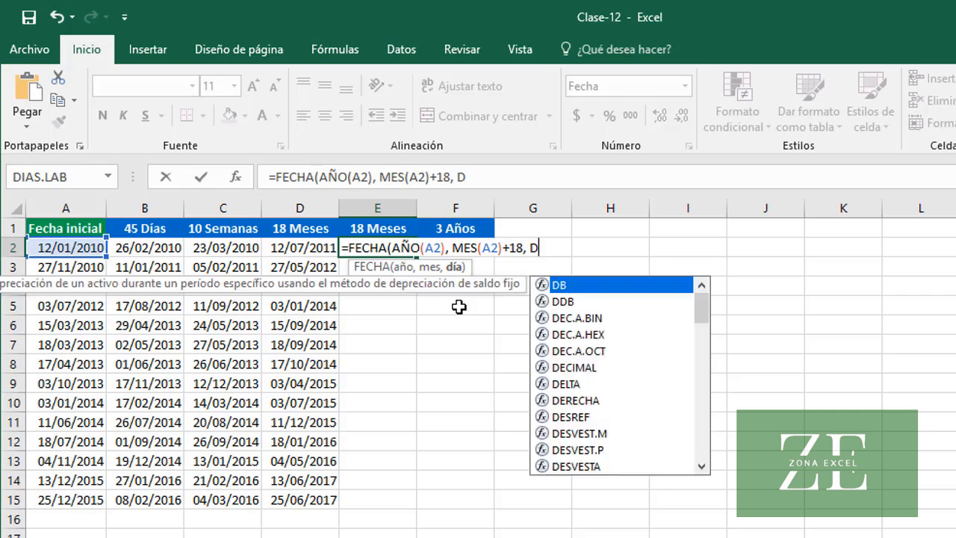
pyautogui.write('IA(A')
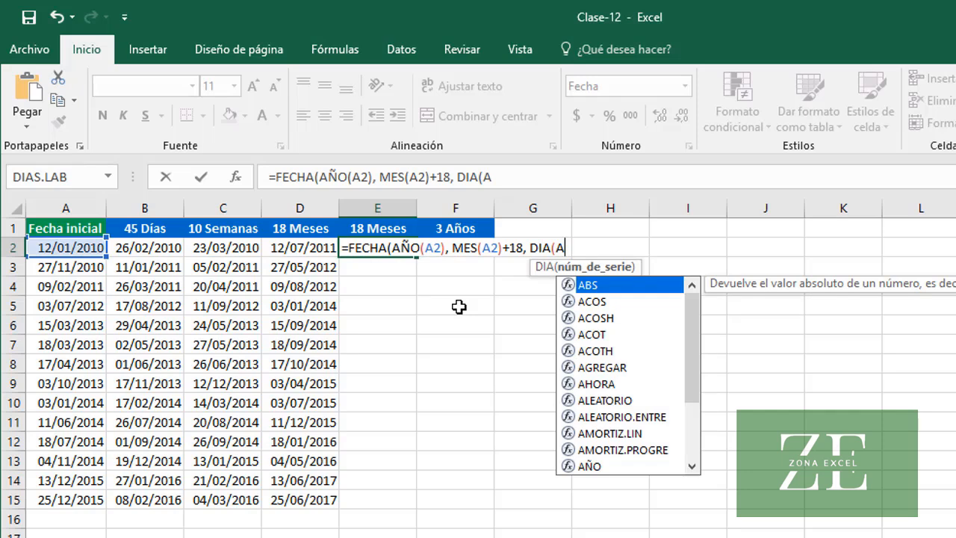
pyautogui.write('2')
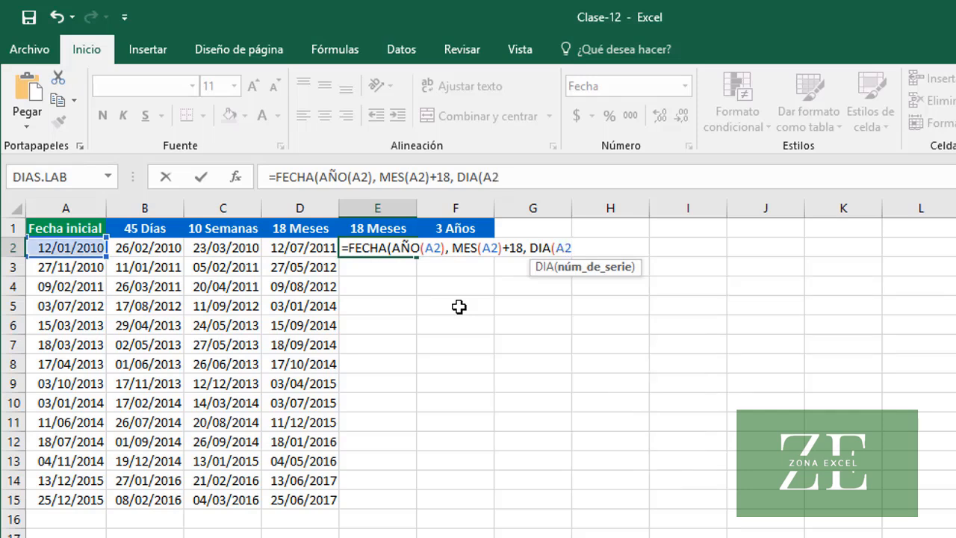
pyautogui.write(')')
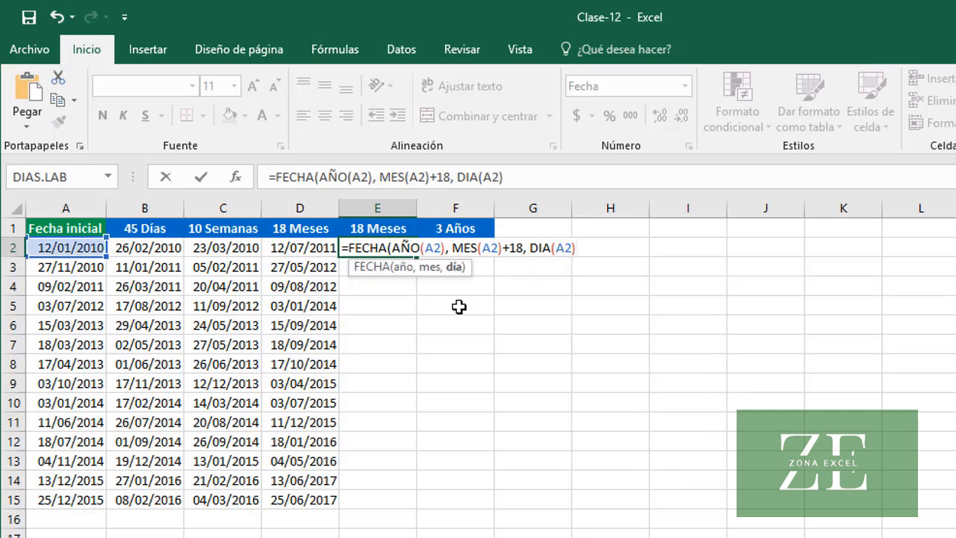
pyautogui.write(')')
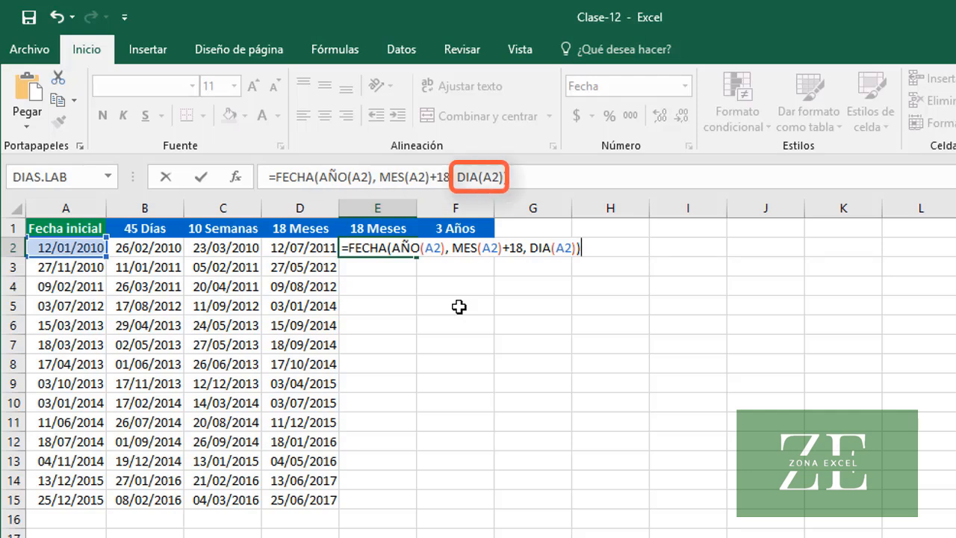
pyautogui.press('Return')
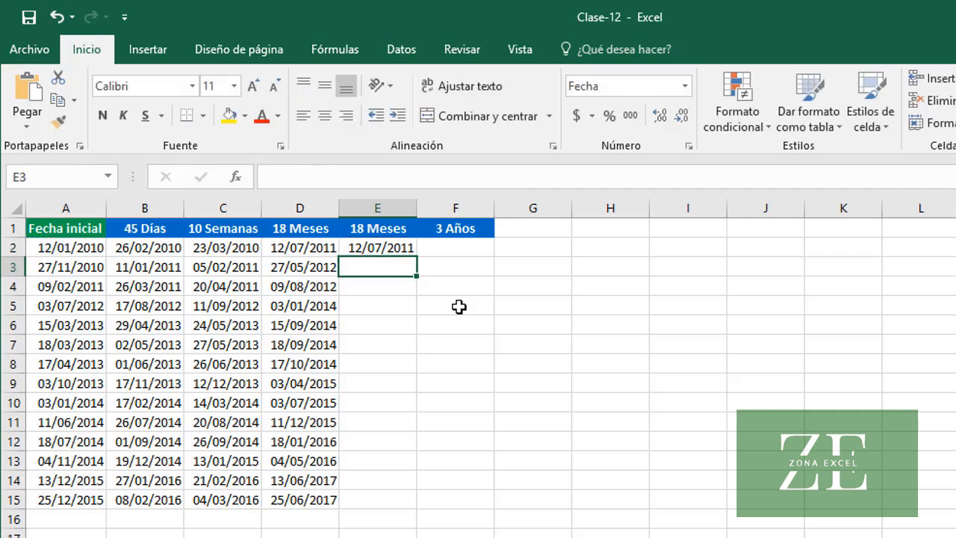
# Copy the 18-month formula in E2 down to row 15
pyautogui.click(356, 247)
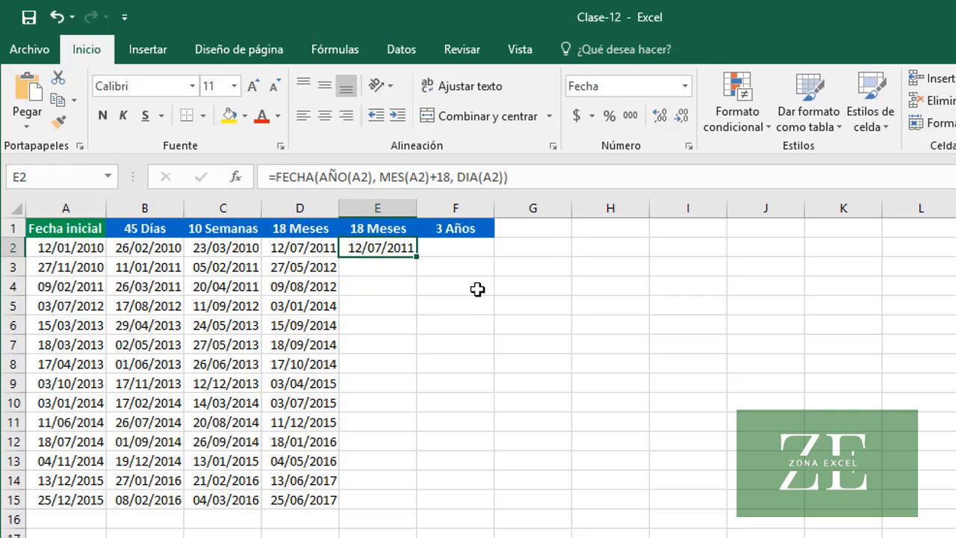
pyautogui.doubleClick(416, 256)
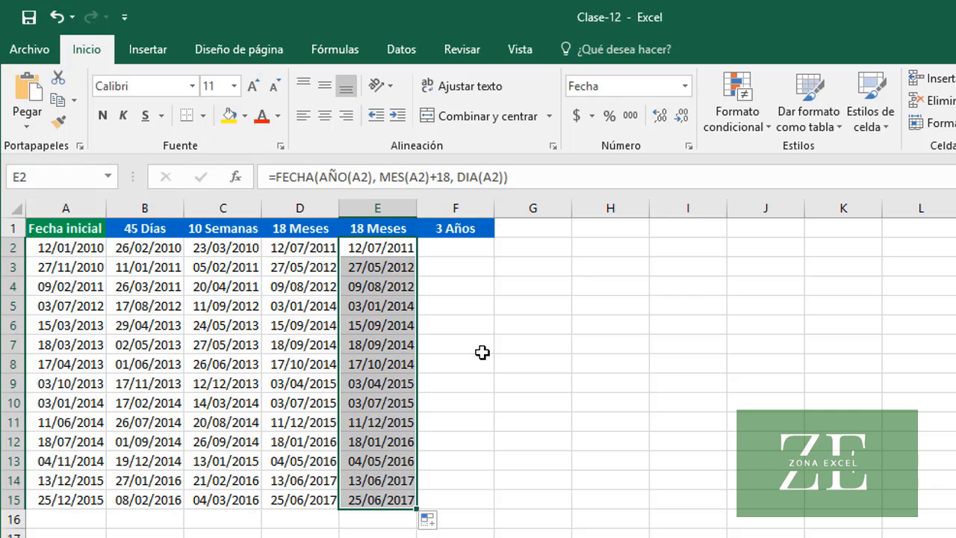
# Enter =FECHA(AÑO(A2)+3, MES(A2), DIA(A2)) in F2 to add 3 years to the initial date and copy the formula down the column
pyautogui.click(472, 252)
pyautogui.write('=')
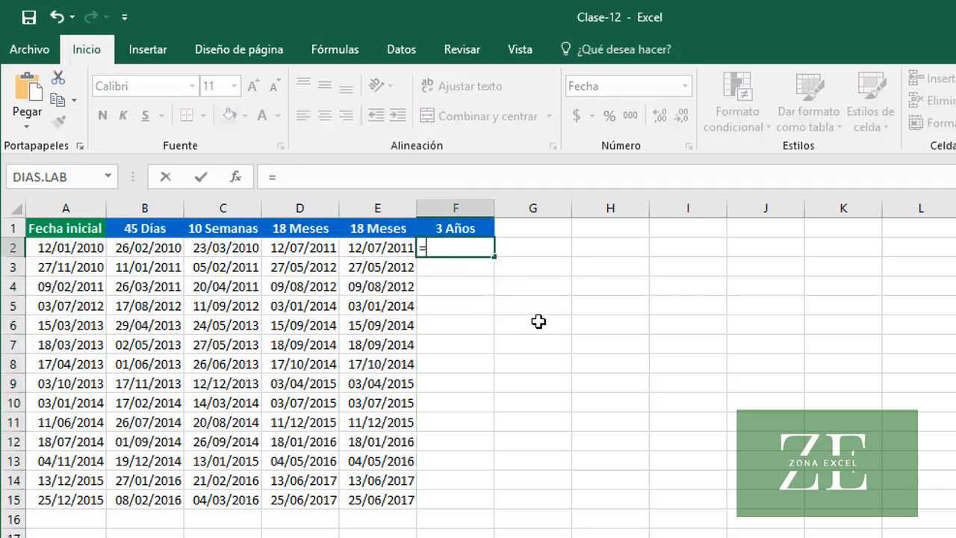
pyautogui.write('FECHA')
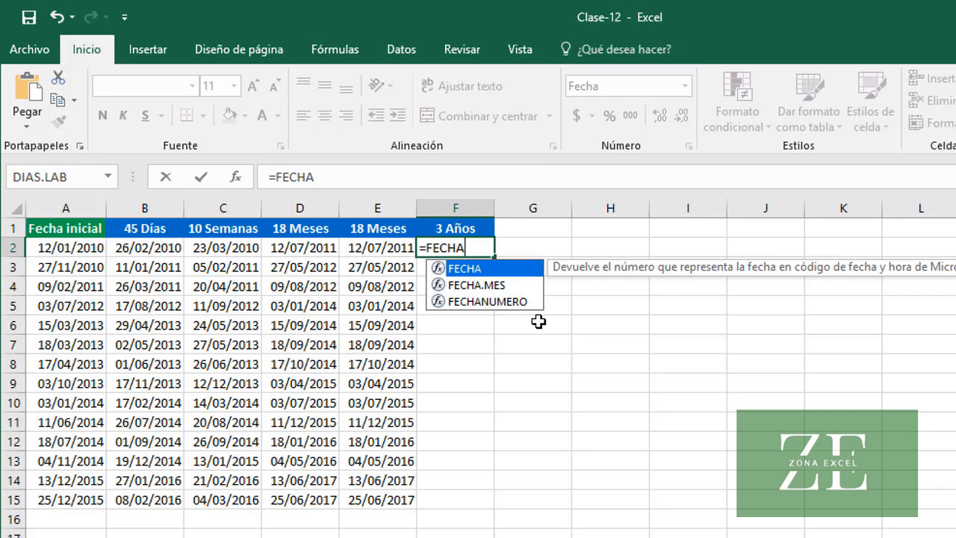
pyautogui.write('(AÑO')
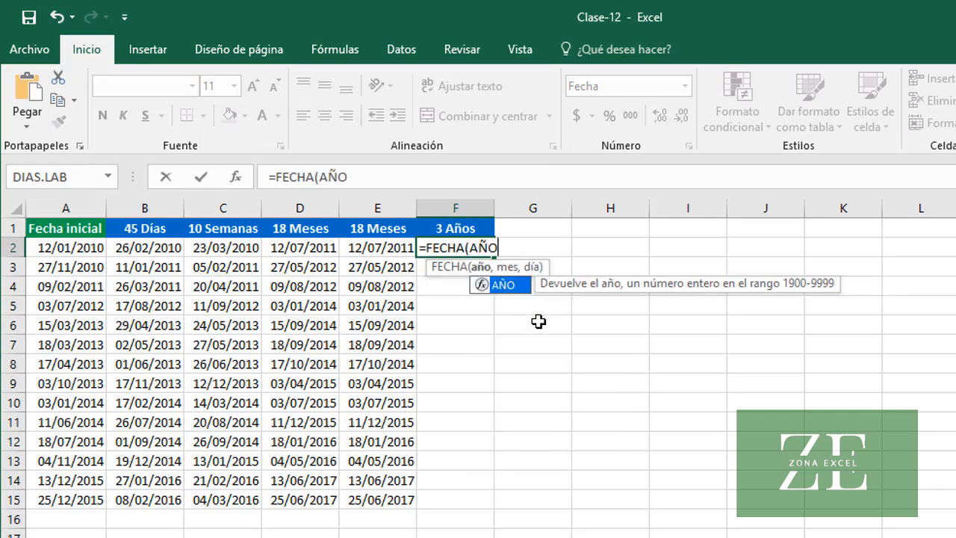
pyautogui.write('(A2)')
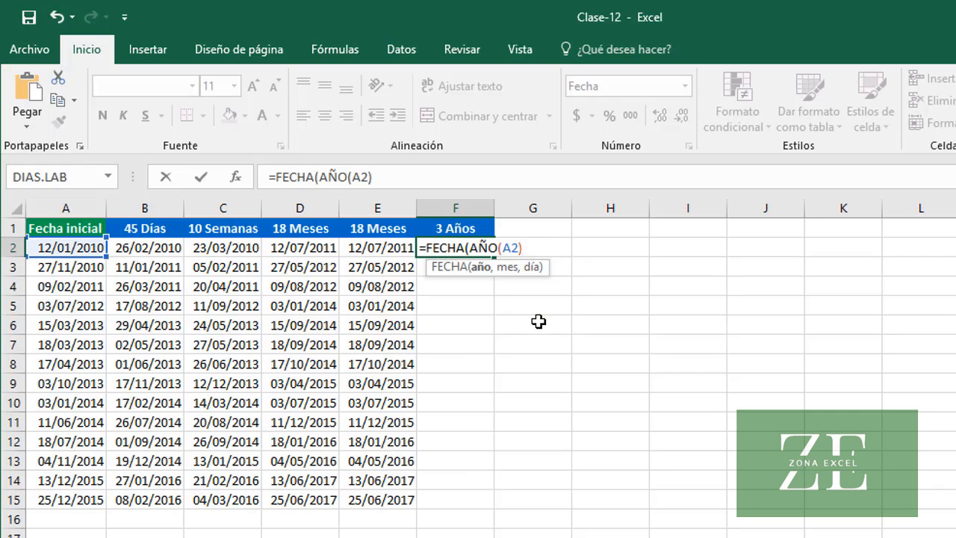
pyautogui.write('+3, ')
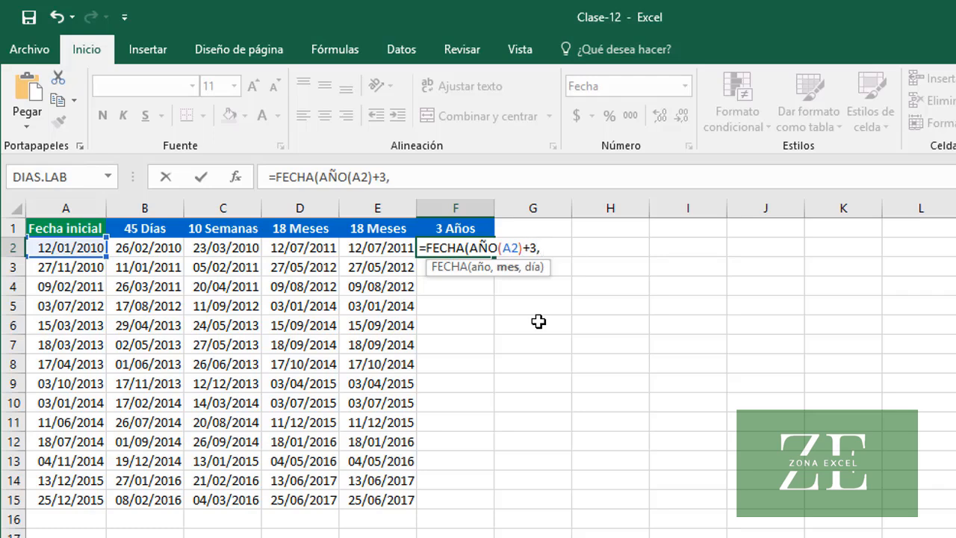
pyautogui.write('MES(')
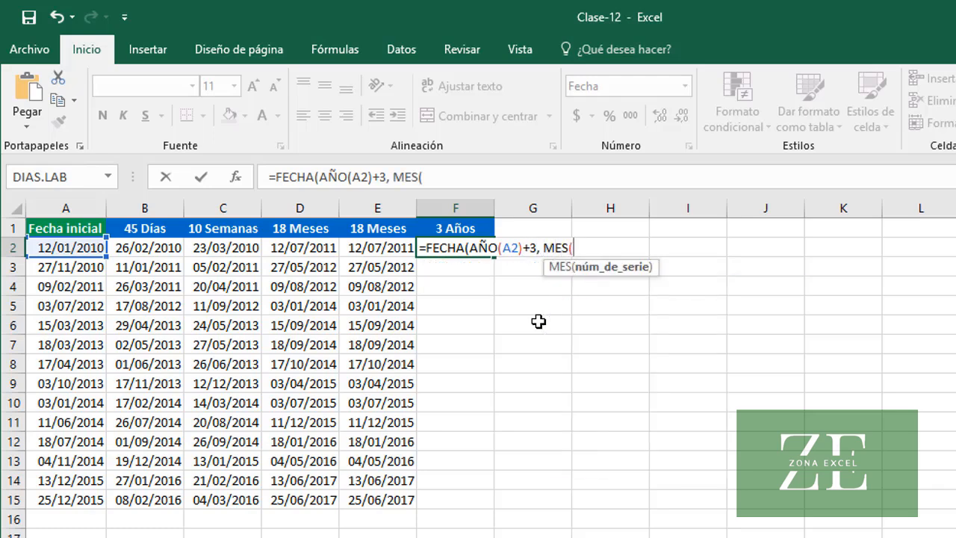
pyautogui.write('A2)')
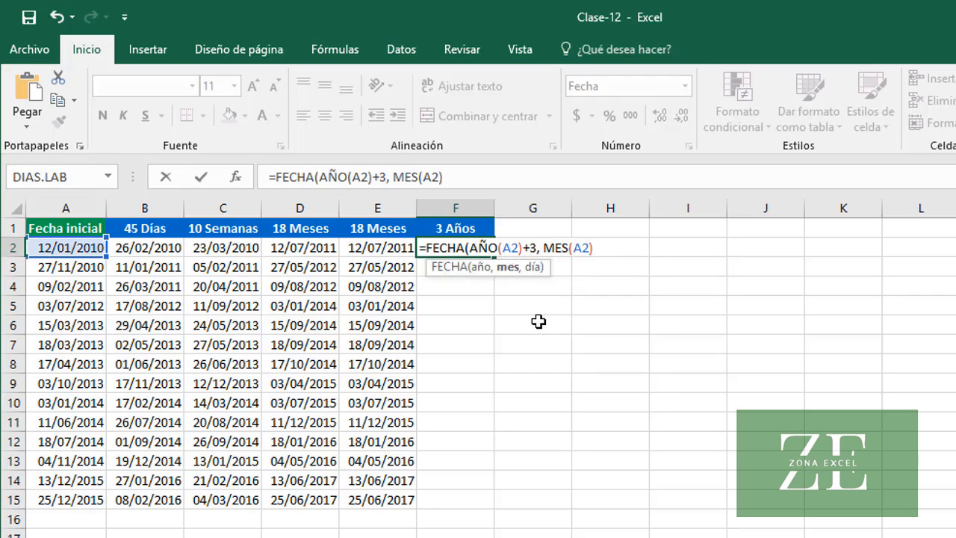
pyautogui.write(', DIA(A2)')
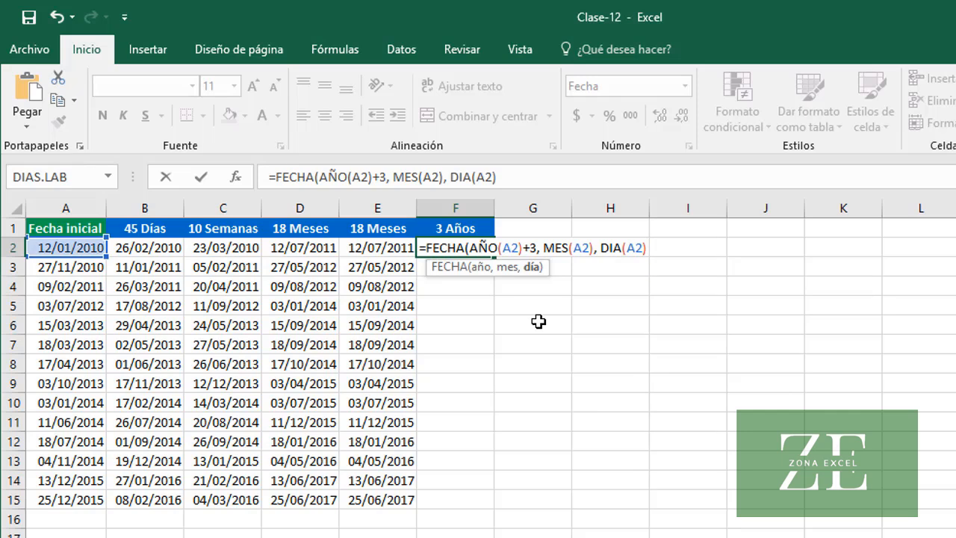
pyautogui.write(')')
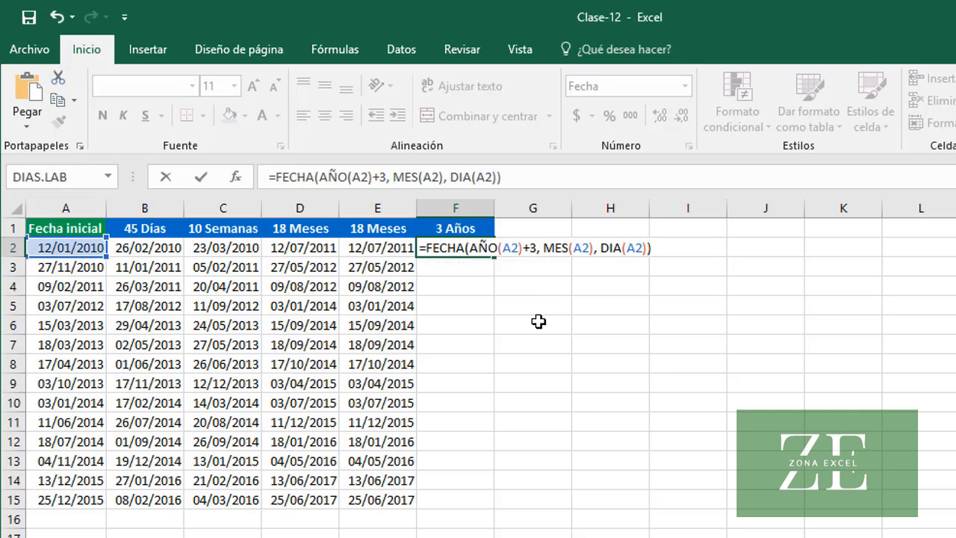
pyautogui.hotkey('ctrl', 'Return')
pyautogui.press('Return')
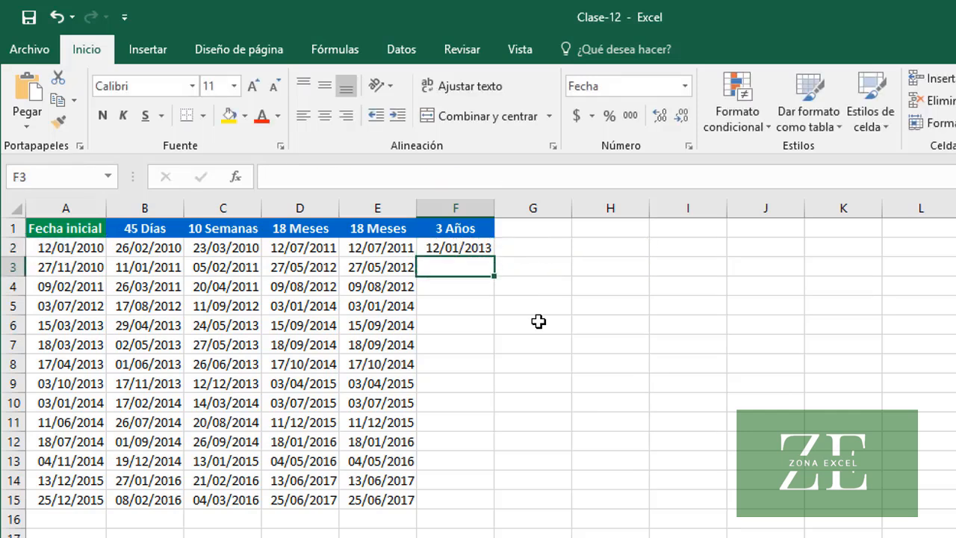
pyautogui.click(451, 252)
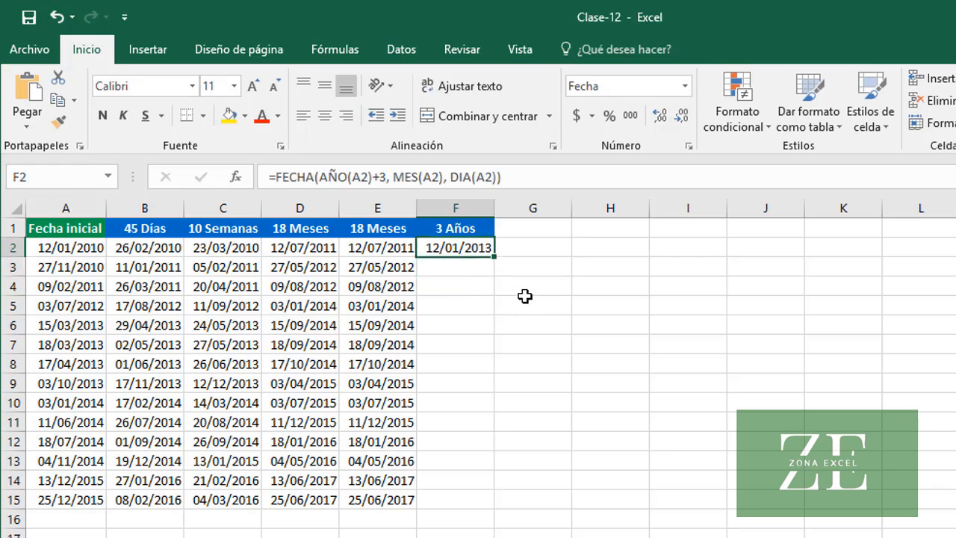
pyautogui.doubleClick(494, 257)
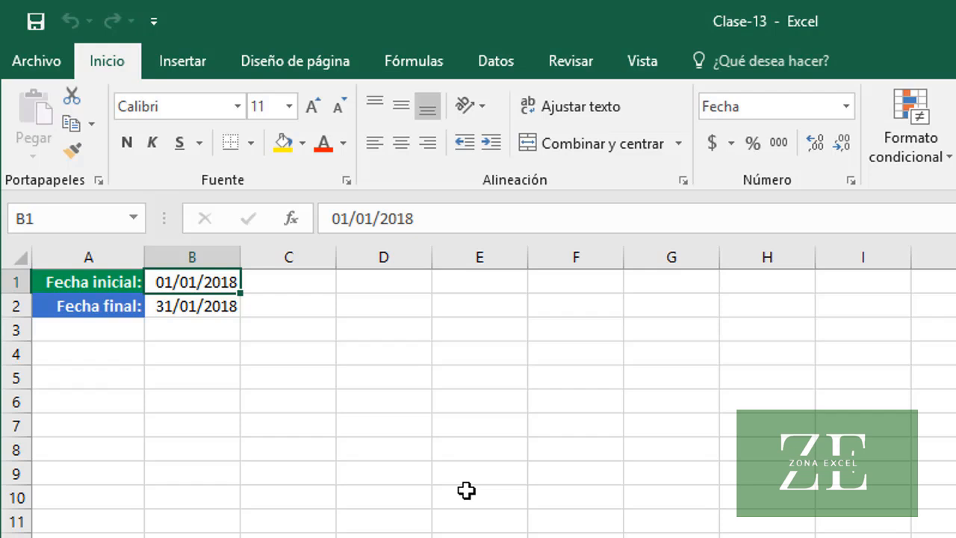
# In the Clase-13 workbook, enter =B2-B1 in B3 to subtract the initial date from the final date
pyautogui.click(198, 310)
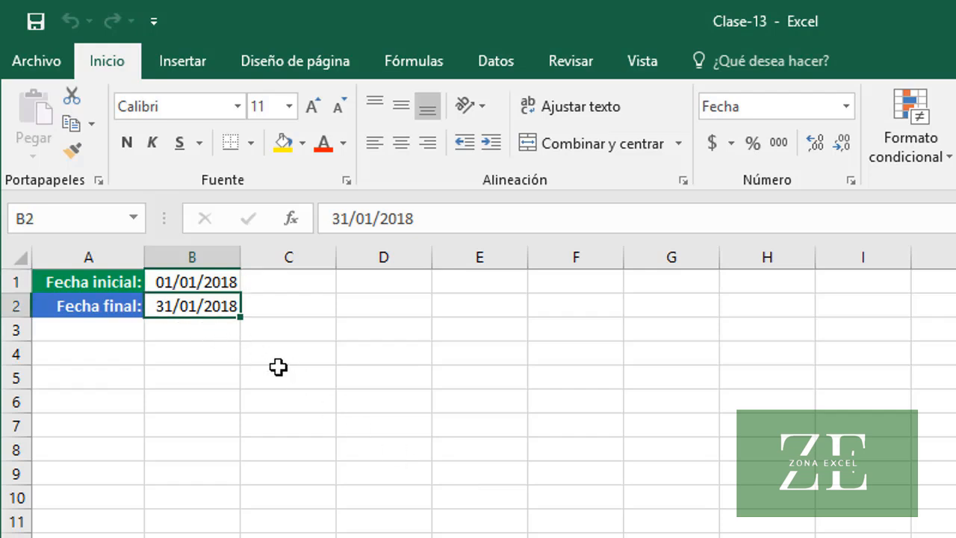
pyautogui.click(222, 334)
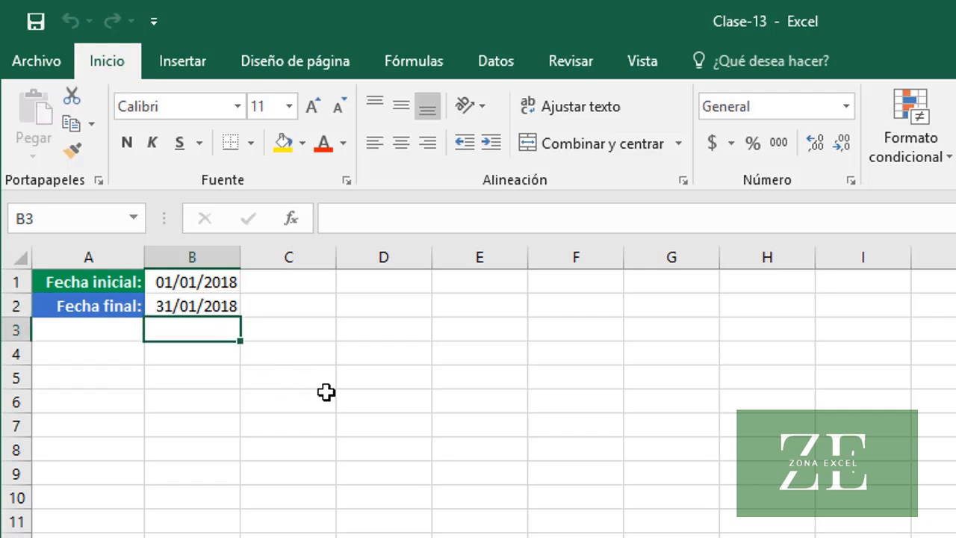
pyautogui.write('=')
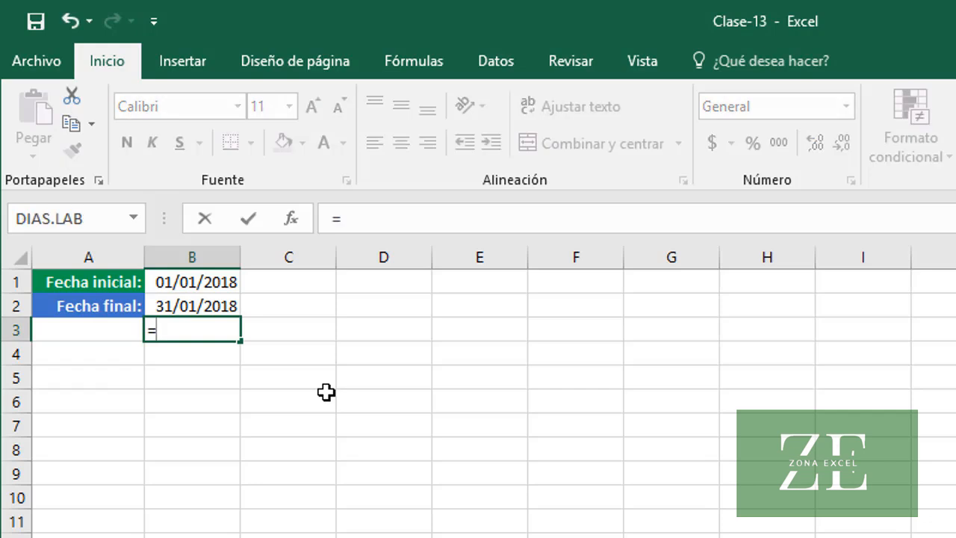
pyautogui.write('B2')
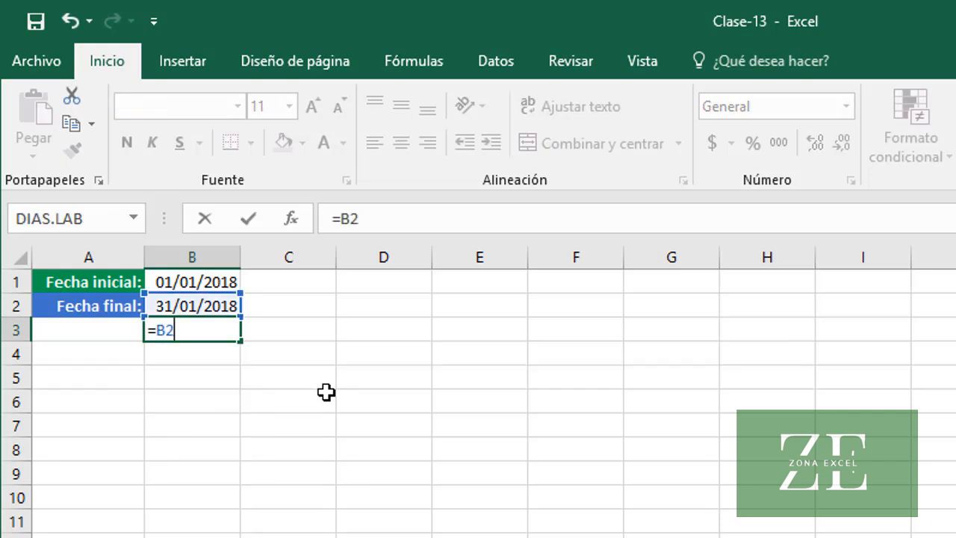
pyautogui.write('-B1')
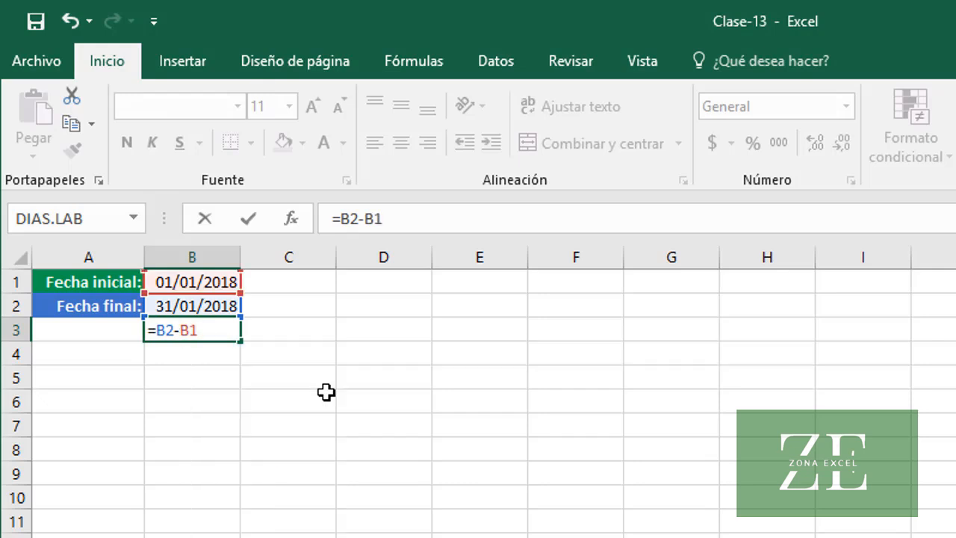
pyautogui.press('Return')
pyautogui.press('Up')
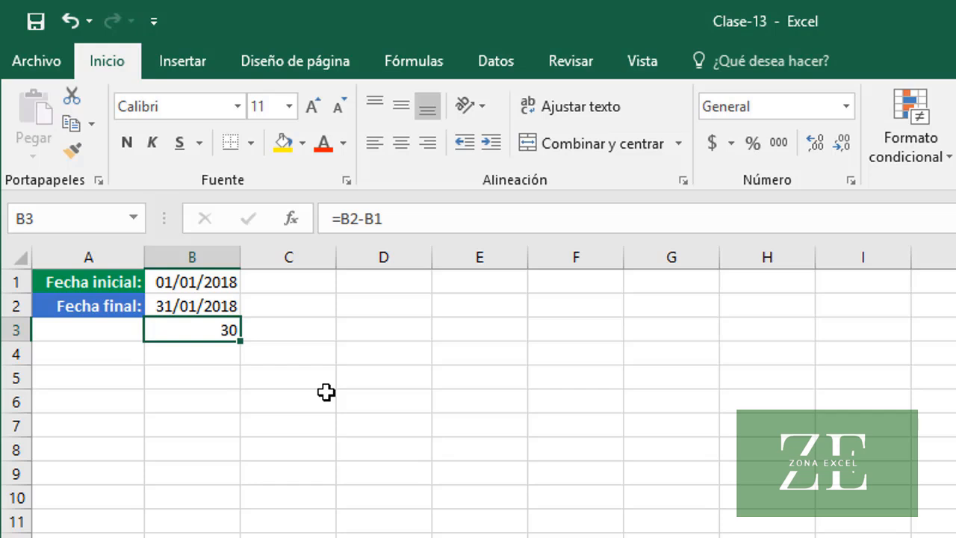
# Change the formula in B3 to =B2-B1+1 so the initial day is counted too
pyautogui.click(426, 220)
pyautogui.write('+1')
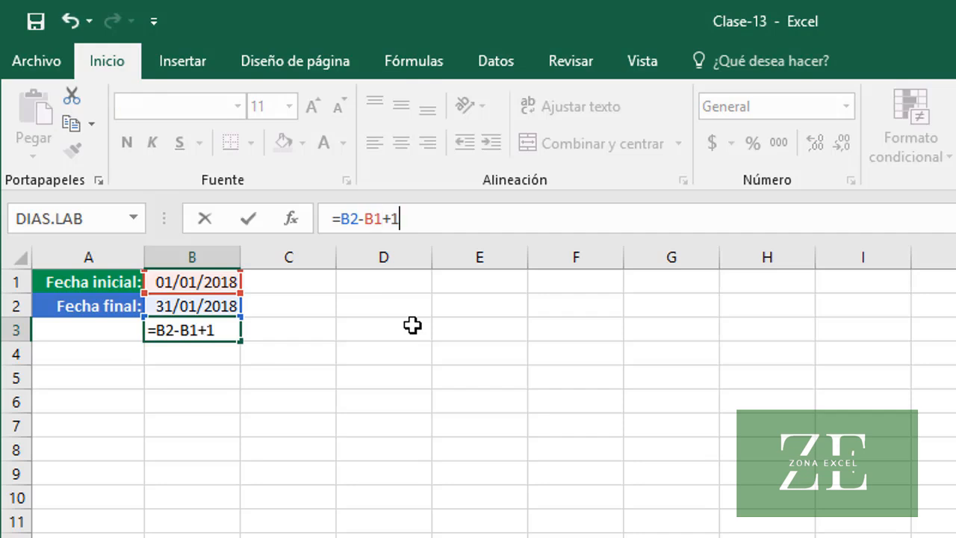
pyautogui.hotkey('ctrl', 'Return')
pyautogui.press('Return')
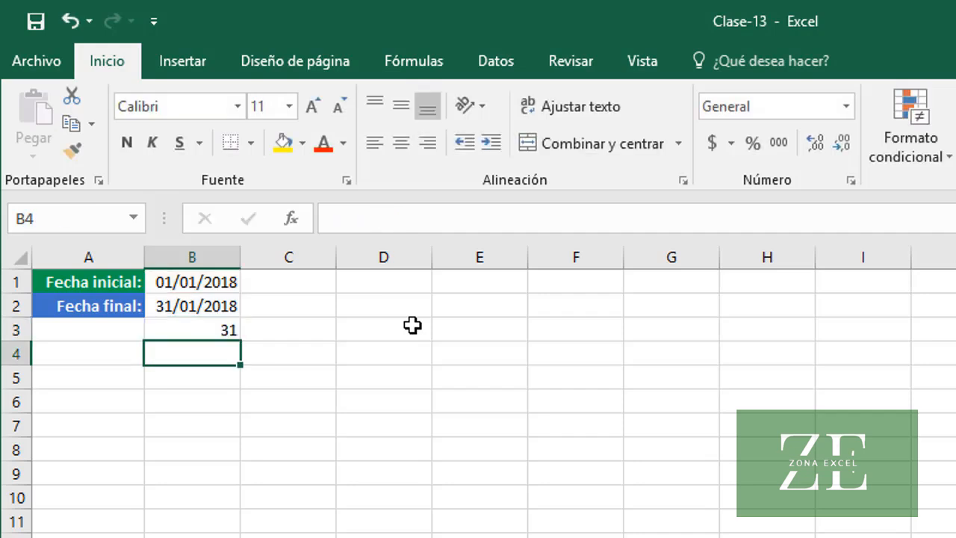
# Set the final date in B2 to 31/12/2018
pyautogui.click(190, 306)
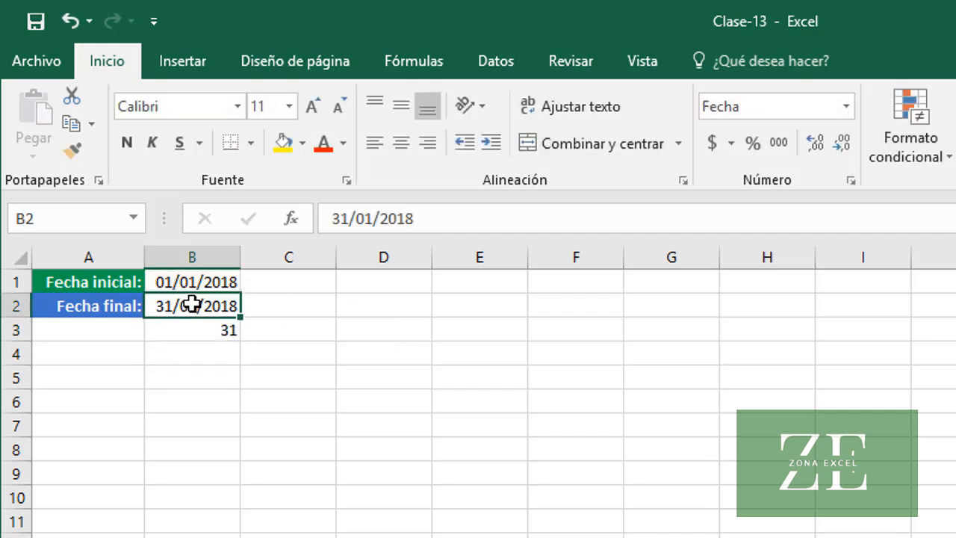
pyautogui.click(375, 217)
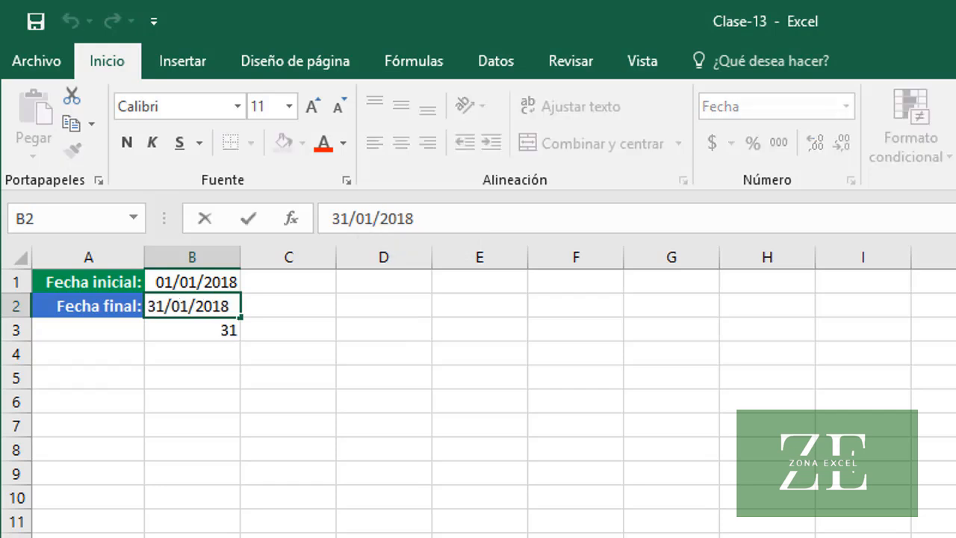
pyautogui.press('BackSpace')
pyautogui.press('BackSpace')
pyautogui.write('12')
pyautogui.press('Return')
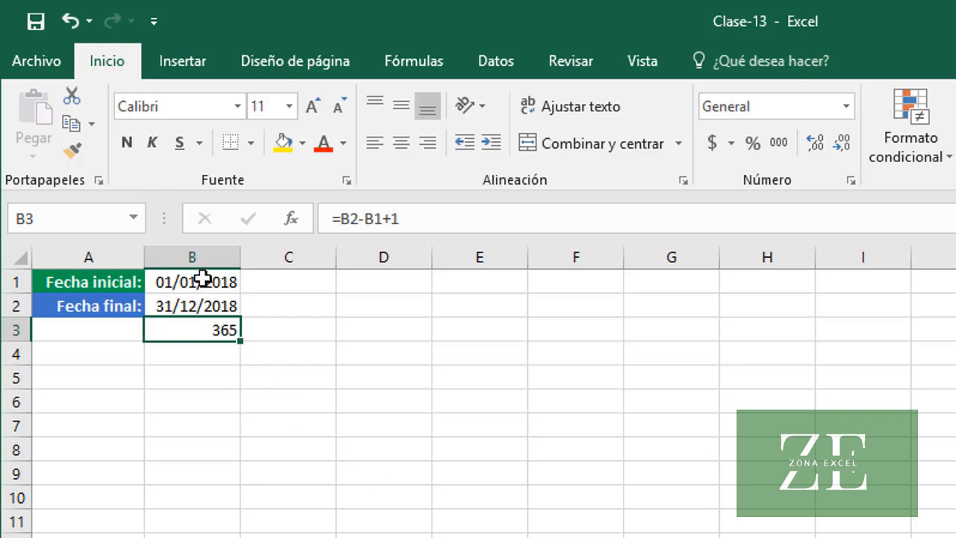
# Switch the dates in B1:B2 to the General format to view their serial numbers, and restore the Fecha corta format
pyautogui.moveTo(202, 277); pyautogui.dragTo(208, 305)
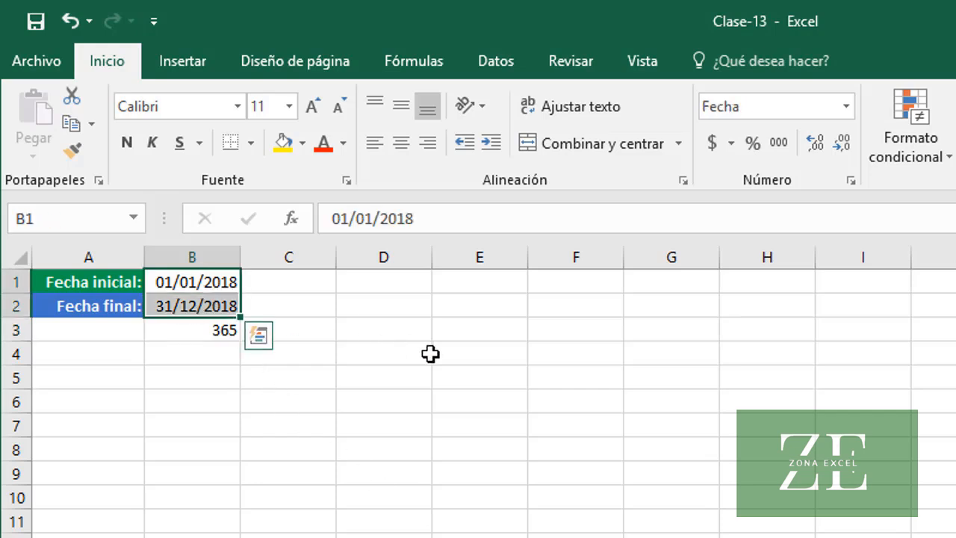
pyautogui.click(846, 112)
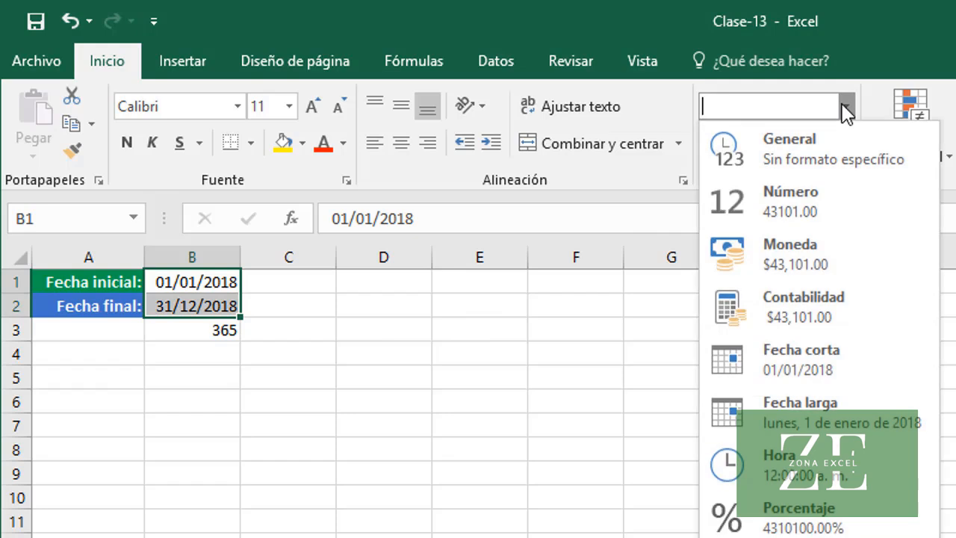
pyautogui.click(792, 148)
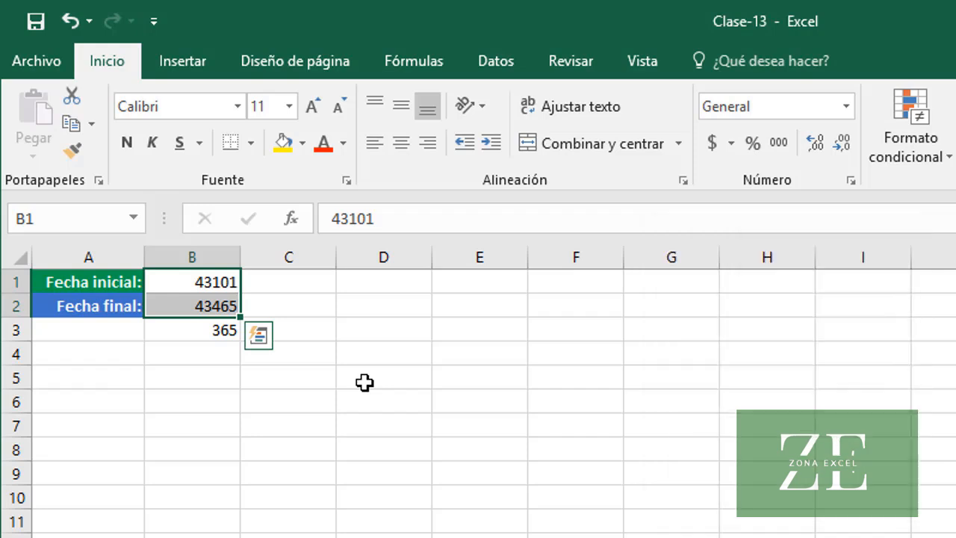
pyautogui.click(846, 107)
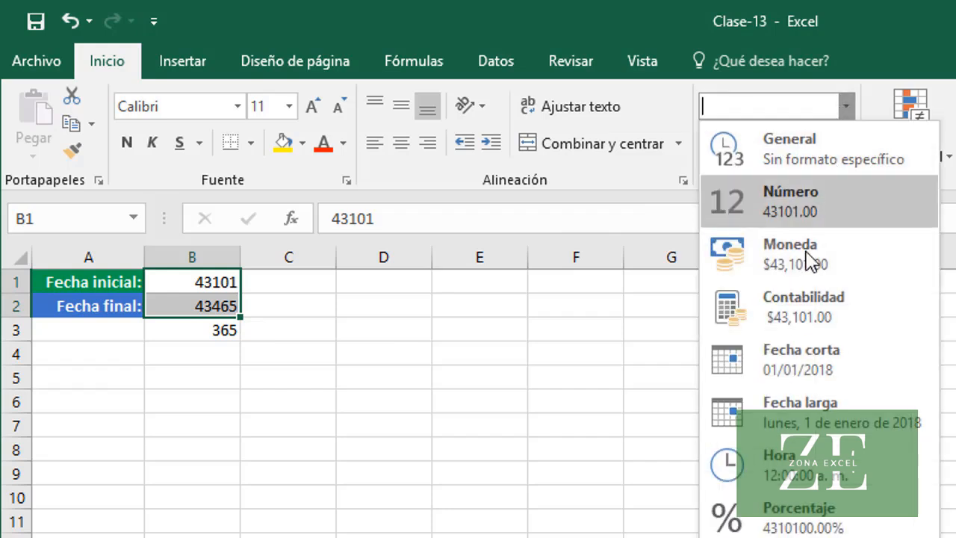
pyautogui.click(797, 362)
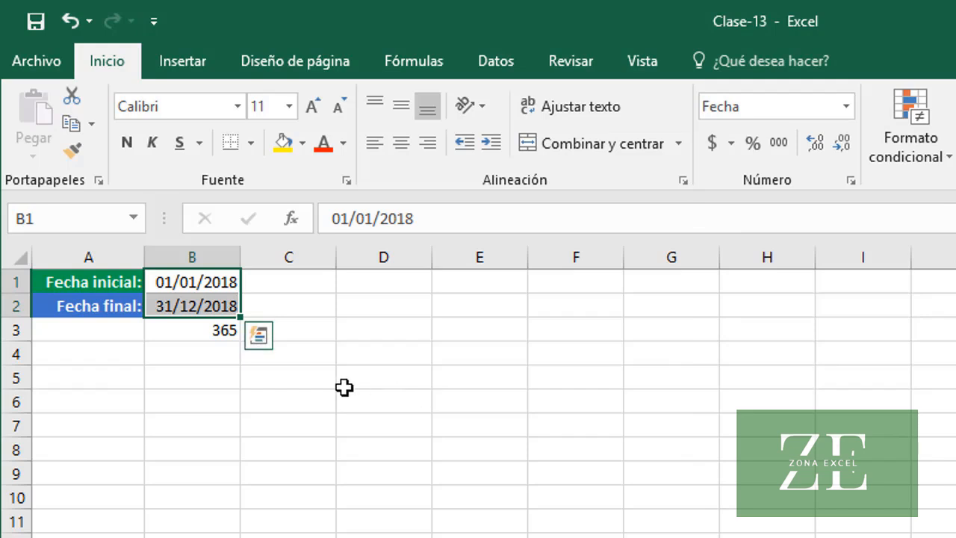
# Copy the initial and final dates from B1:B2 into C1:C2
pyautogui.hotkey('ctrl', 'c')
pyautogui.click(305, 283)
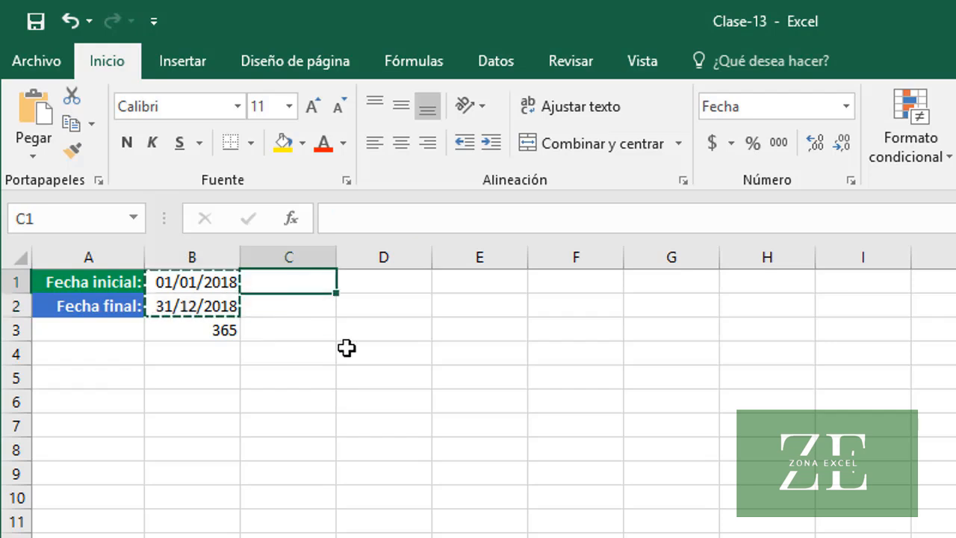
pyautogui.hotkey('ctrl', 'v')
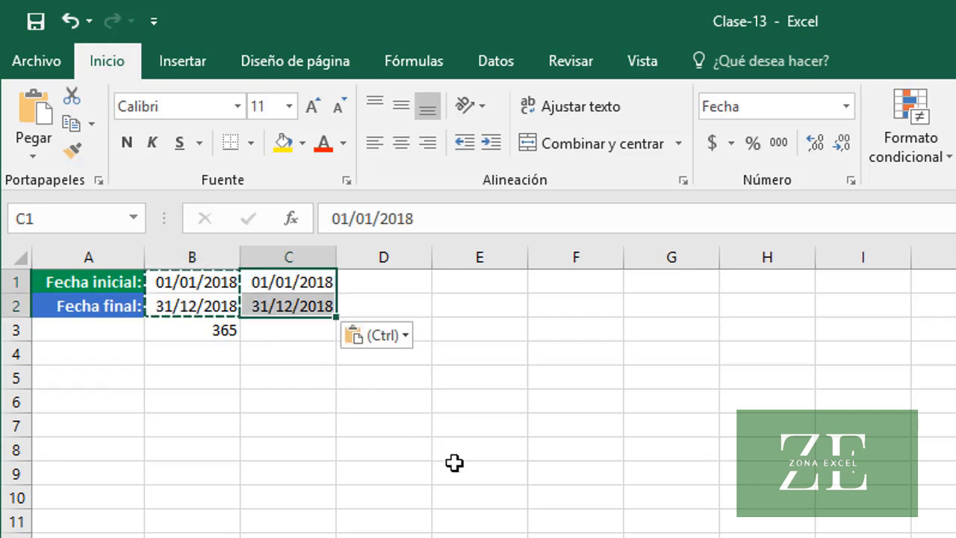
pyautogui.press('Escape')
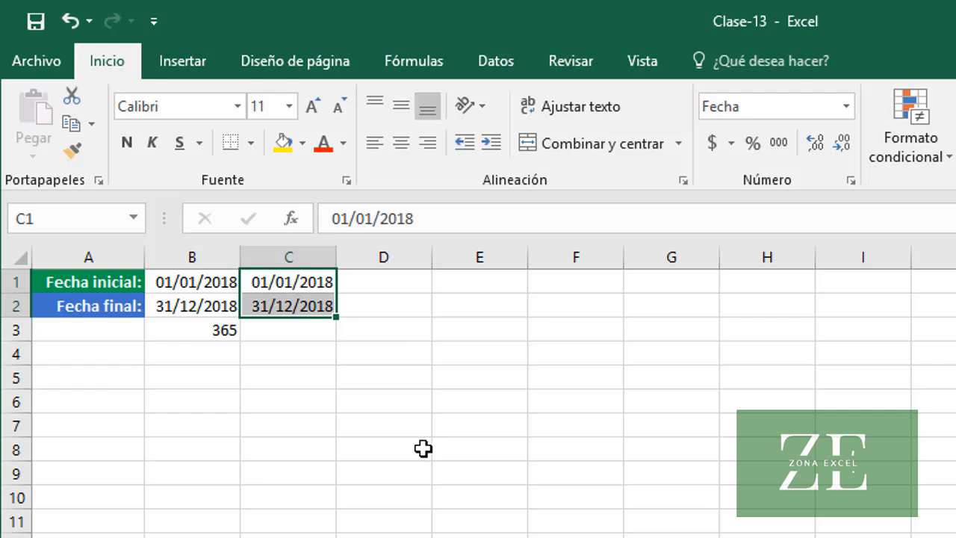
# Enter =DIAS(C2, C1) in C3 to calculate the days between the copied dates
pyautogui.click(309, 336)
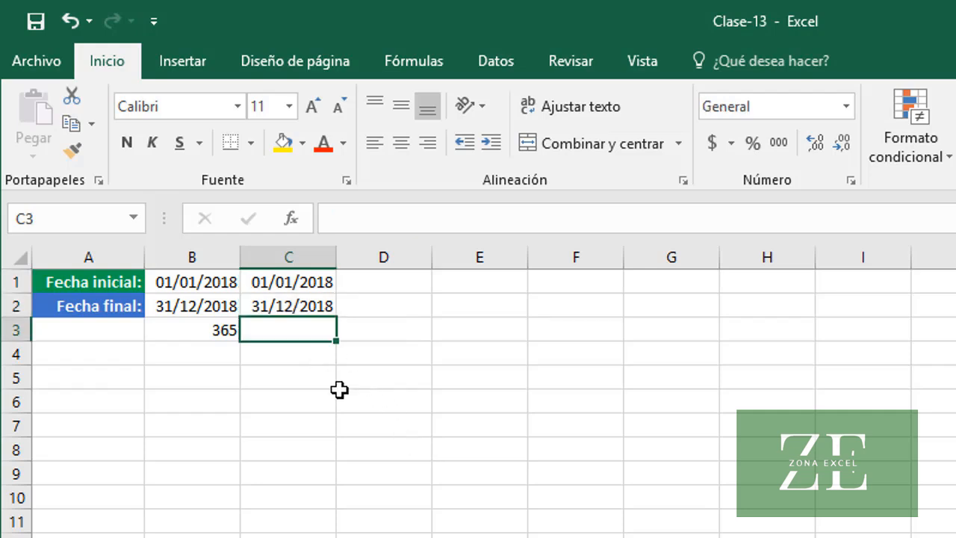
pyautogui.write('=')
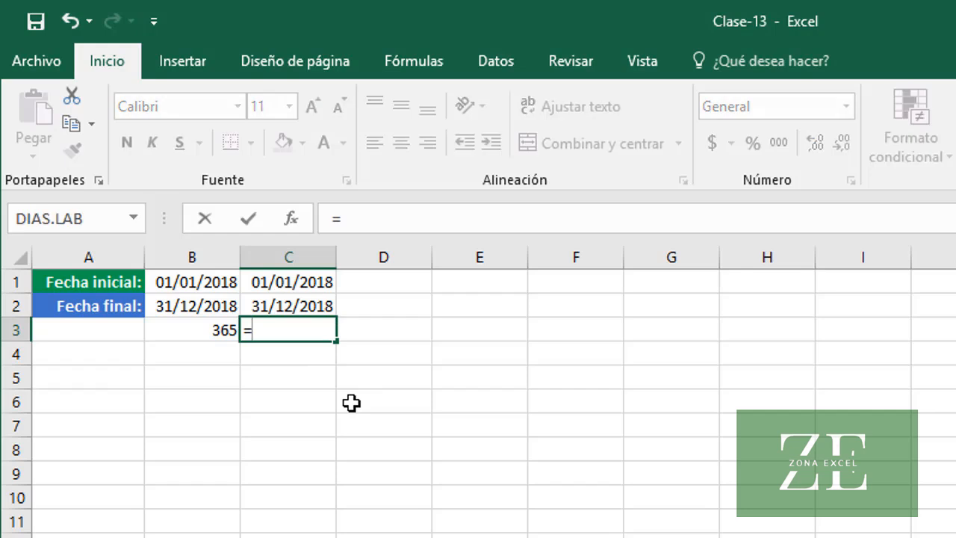
pyautogui.write('DIAS(')
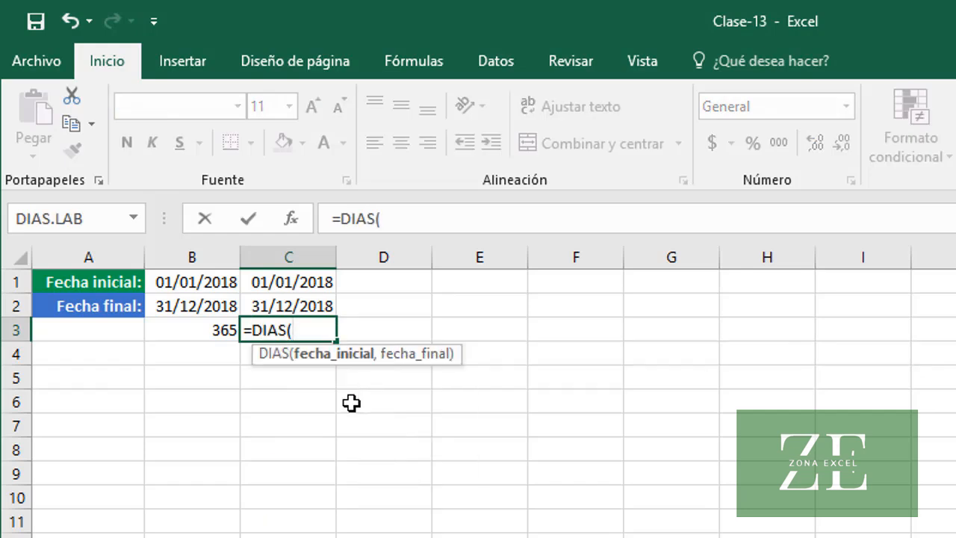
pyautogui.write('C2')
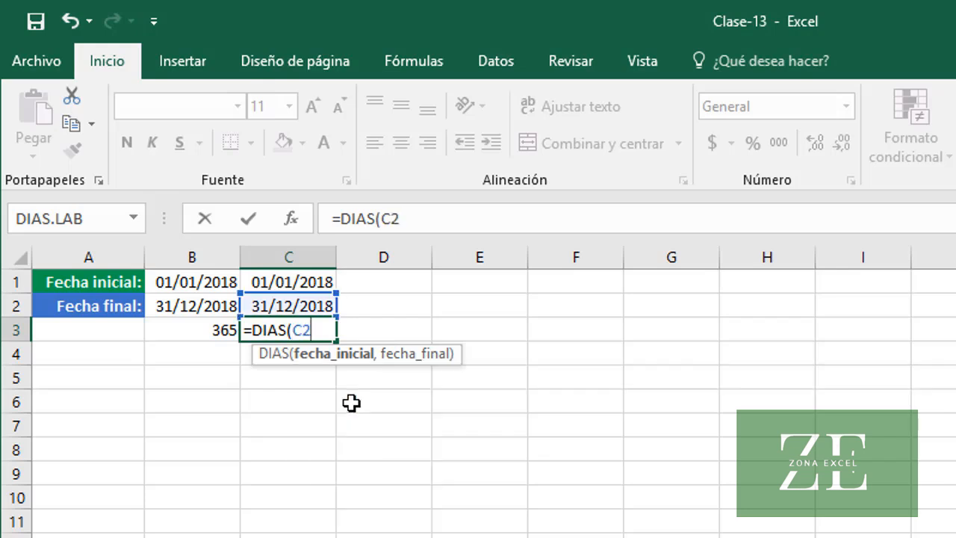
pyautogui.write(', C1')
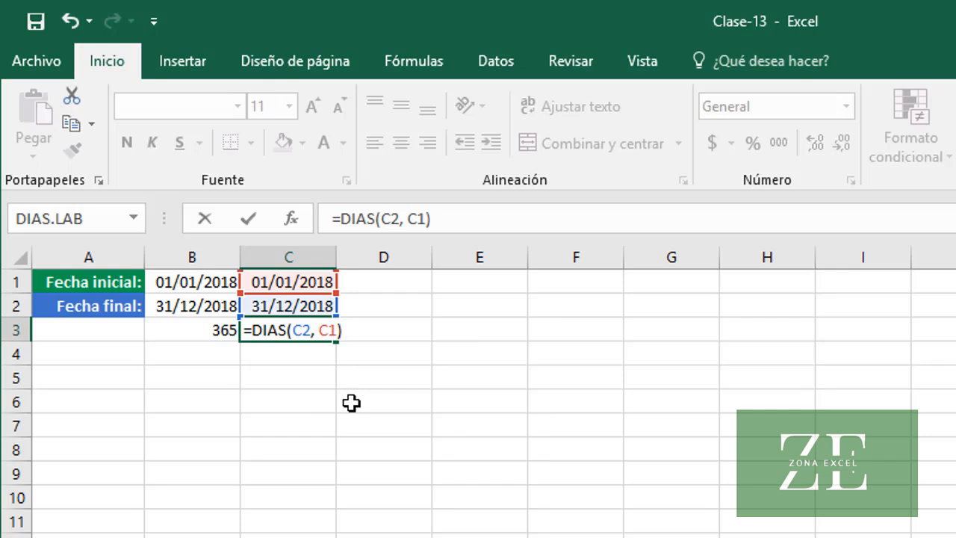
pyautogui.press('Return')
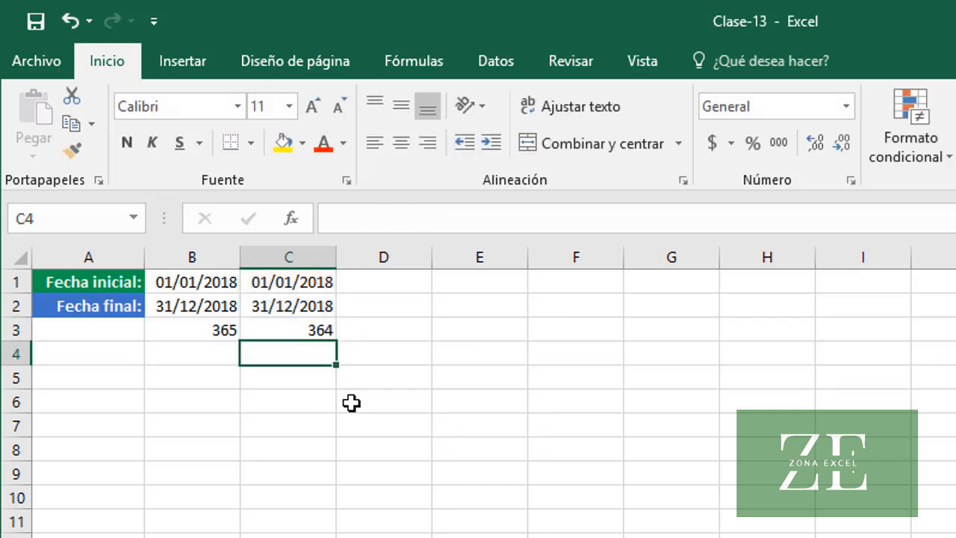
# Change the formula in C3 to =DIAS(C2, C1)+1 and apply the General format to the cell
pyautogui.press('Up')
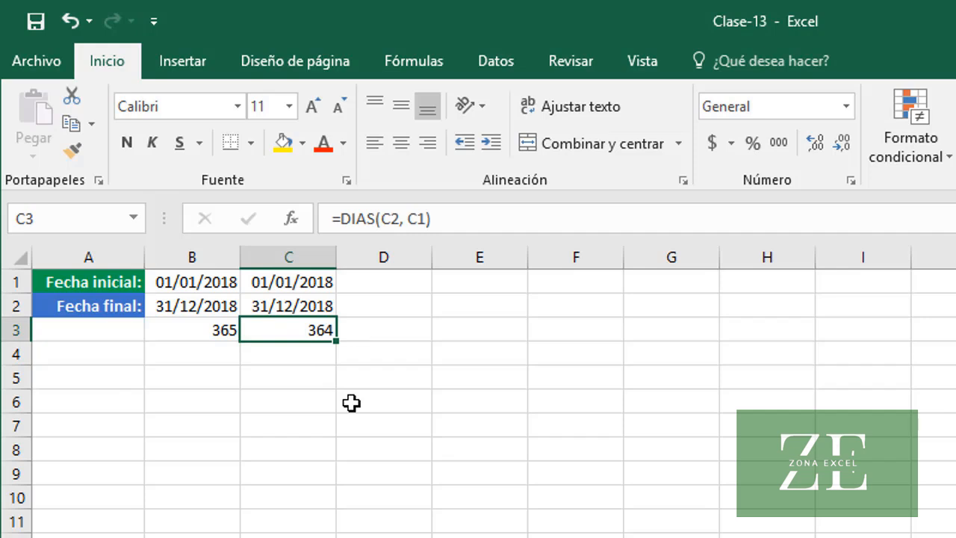
pyautogui.click(483, 220)
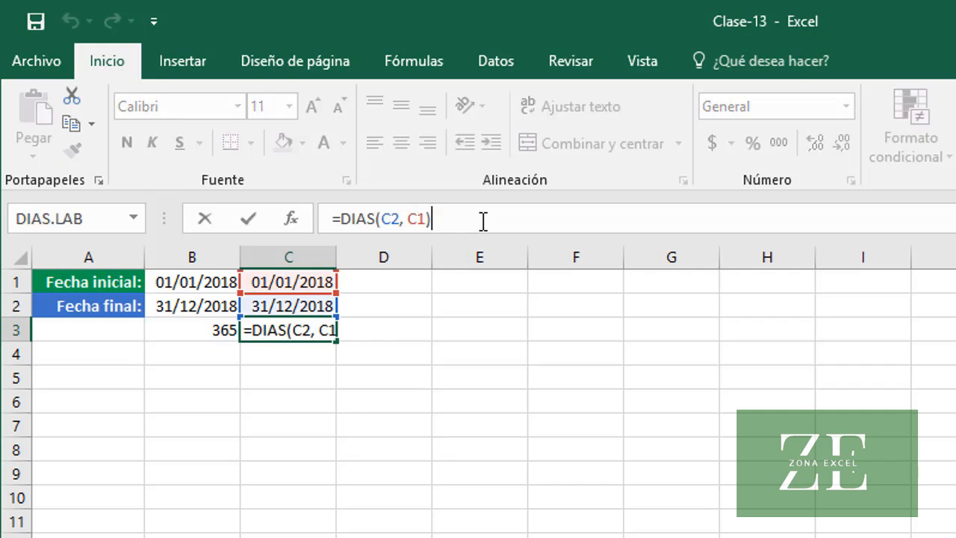
pyautogui.write('+1')
pyautogui.press('Return')
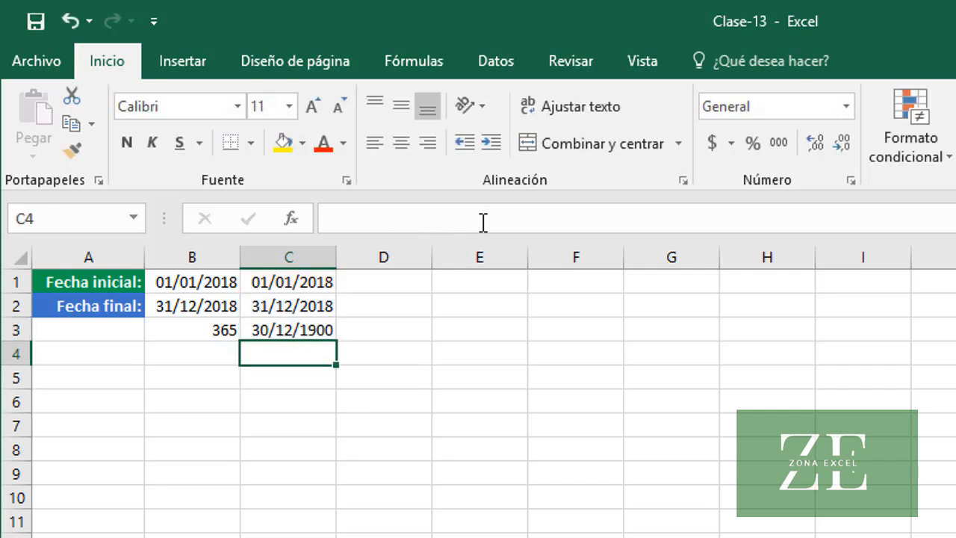
pyautogui.click(290, 327)
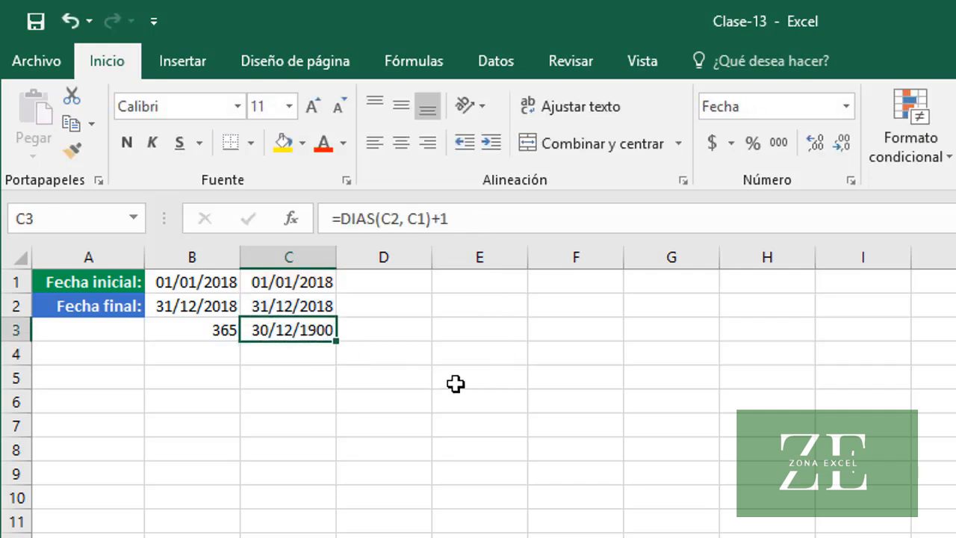
pyautogui.click(847, 109)
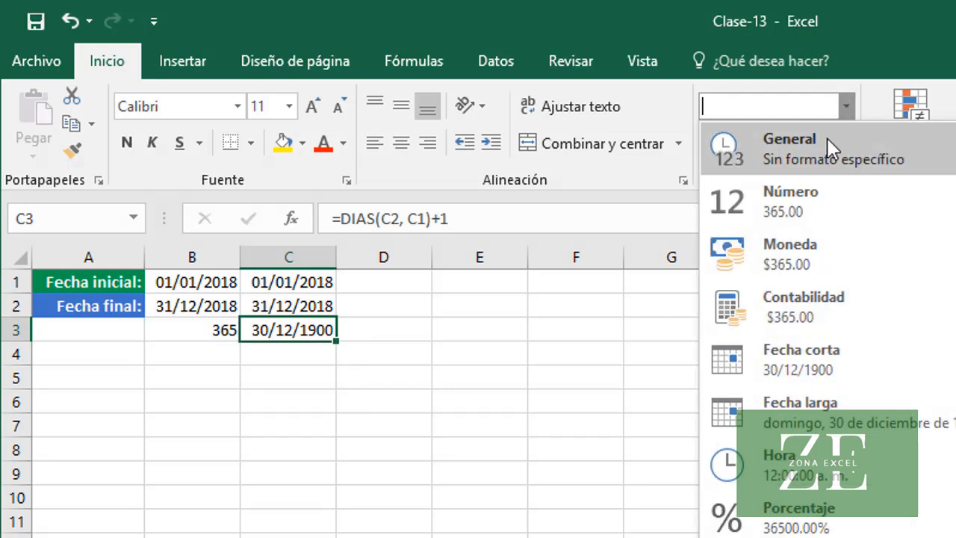
pyautogui.click(814, 166)
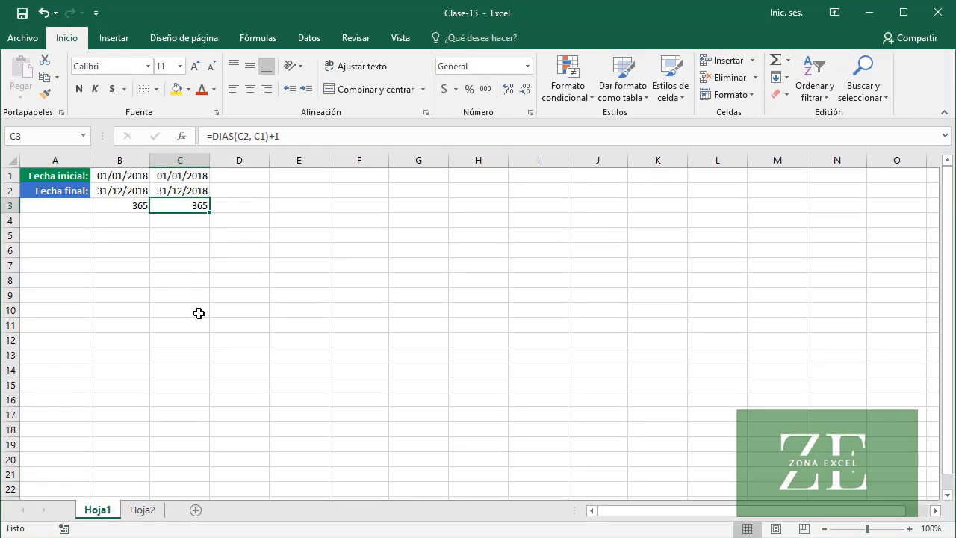
# On sheet Hoja2, enter =B2-A2+1 in C2 and fill the formula down the Días column to C20
pyautogui.click(146, 511)
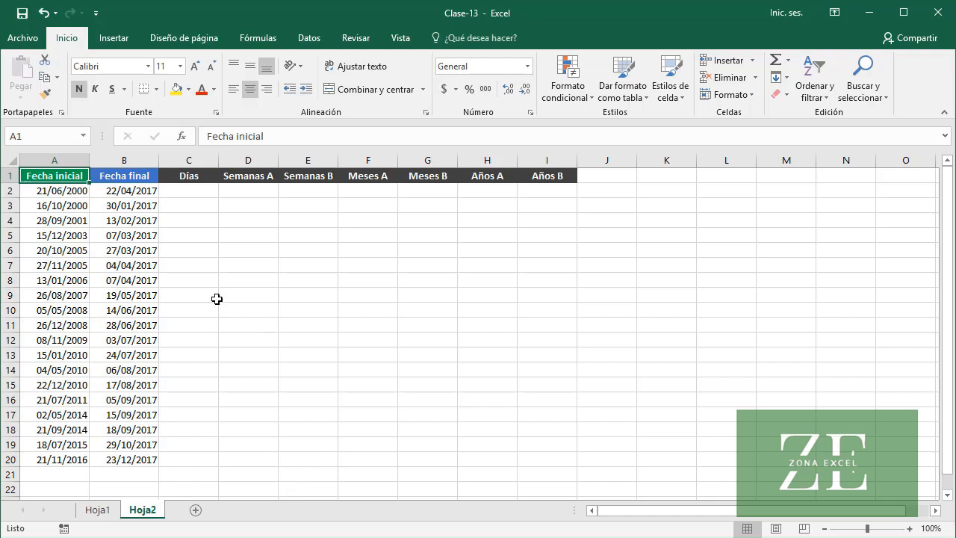
pyautogui.click(195, 197)
pyautogui.write('=')
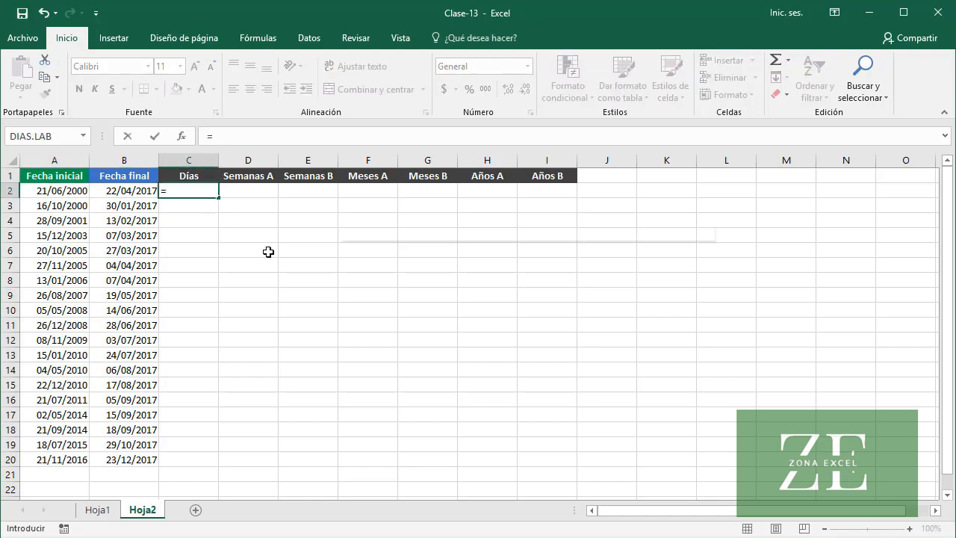
pyautogui.write('B2-')
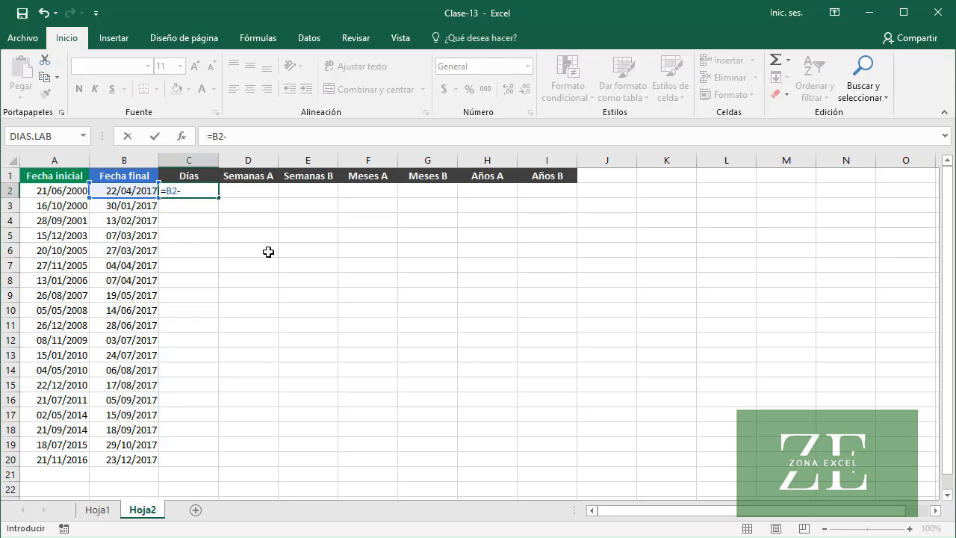
pyautogui.write('A2+1')
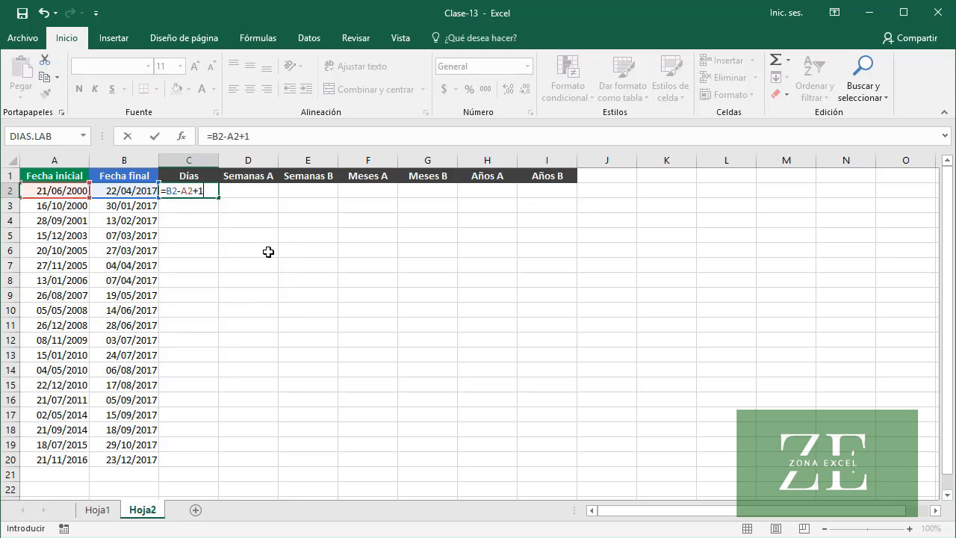
pyautogui.press('Return')
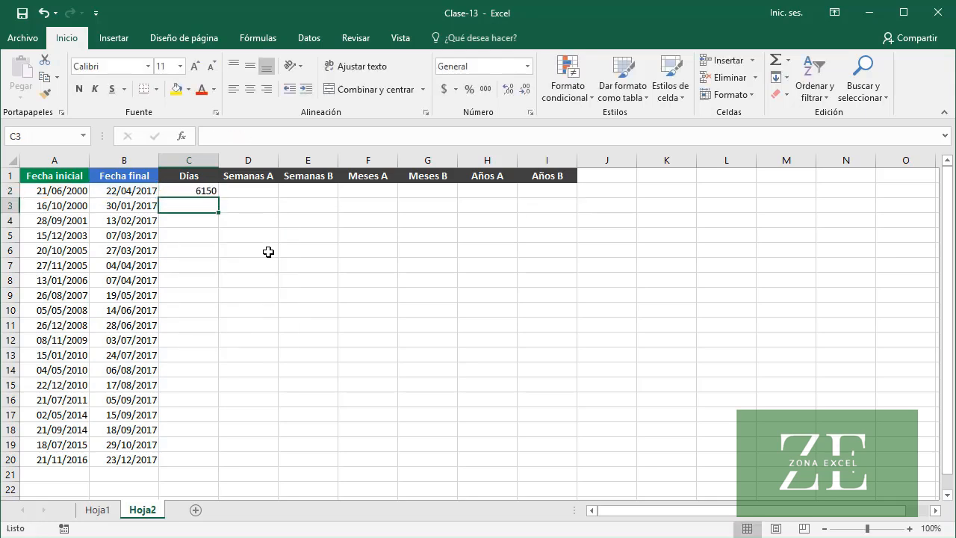
pyautogui.click(183, 192)
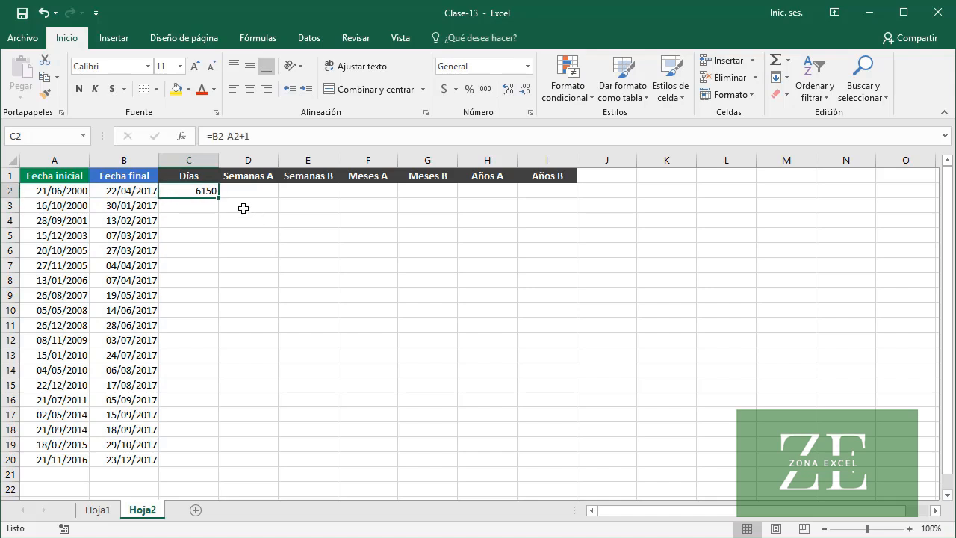
pyautogui.doubleClick(220, 196)
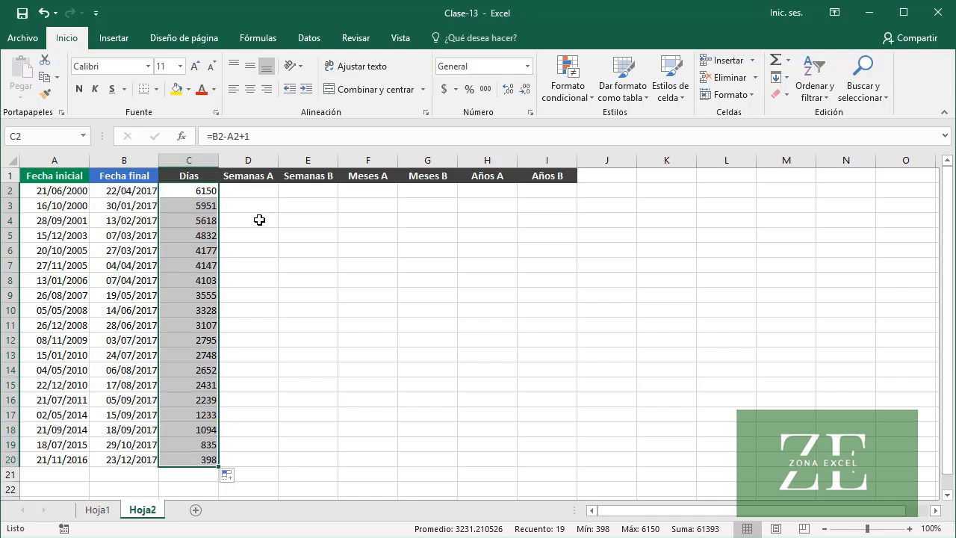
# Enter =C2/7 in D2 to convert the days to weeks and fill the Semanas A column down to D20
pyautogui.click(257, 193)
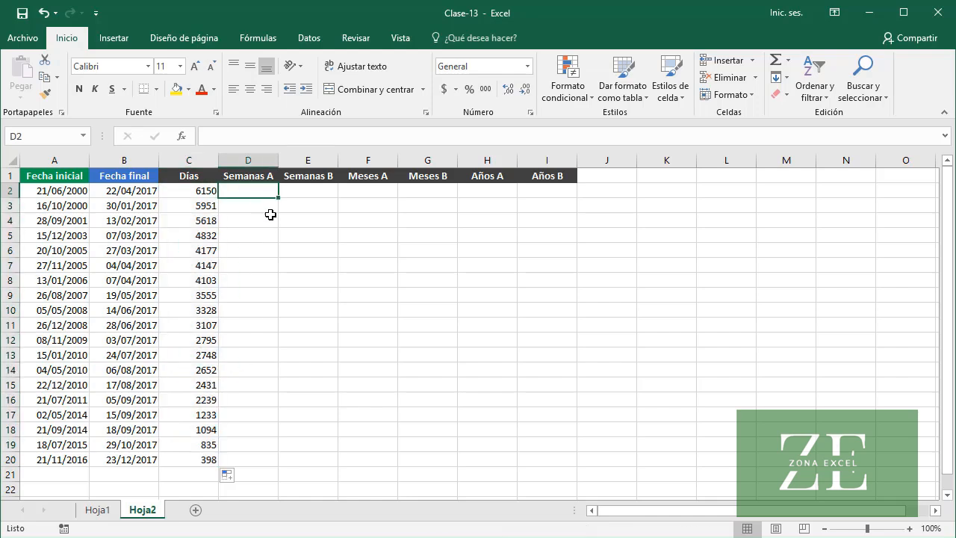
pyautogui.write('=')
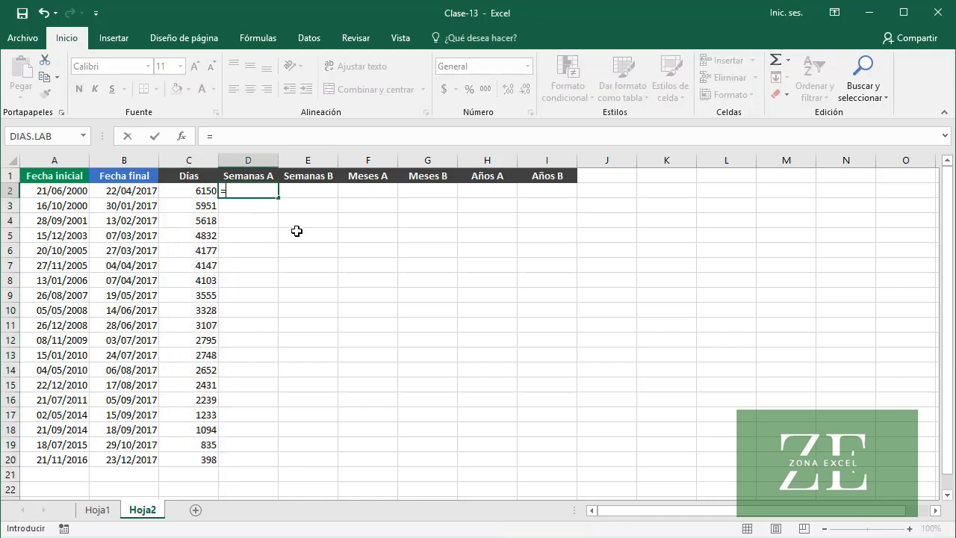
pyautogui.write('C')
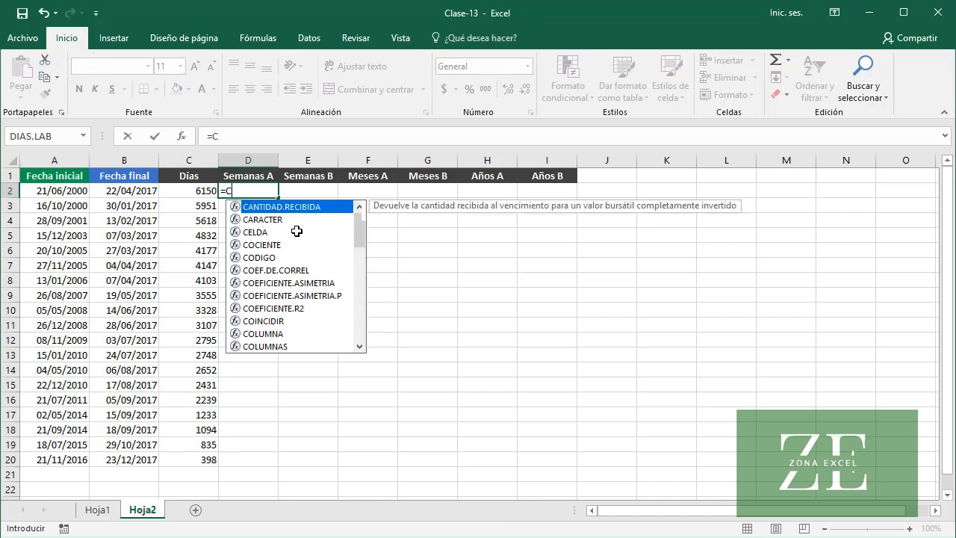
pyautogui.write('2/7')
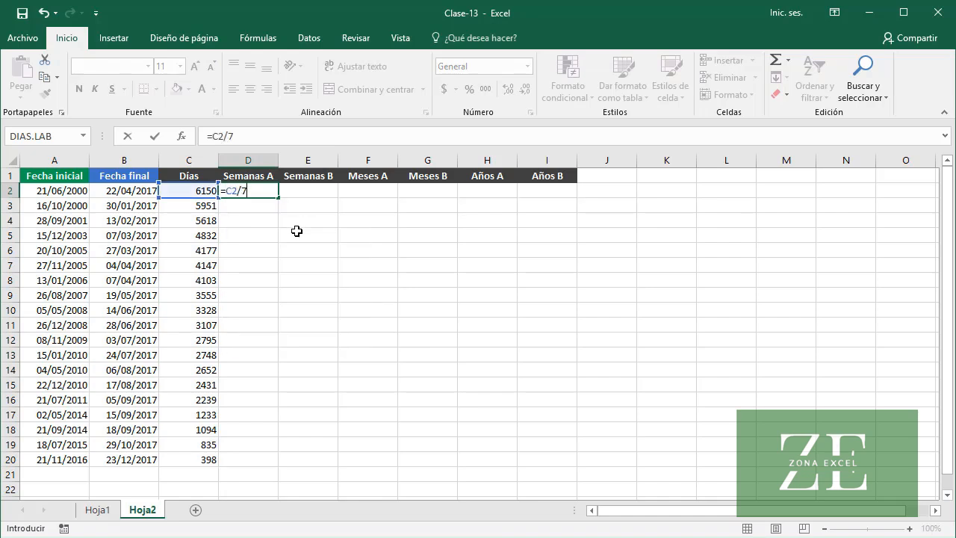
pyautogui.press('Return')
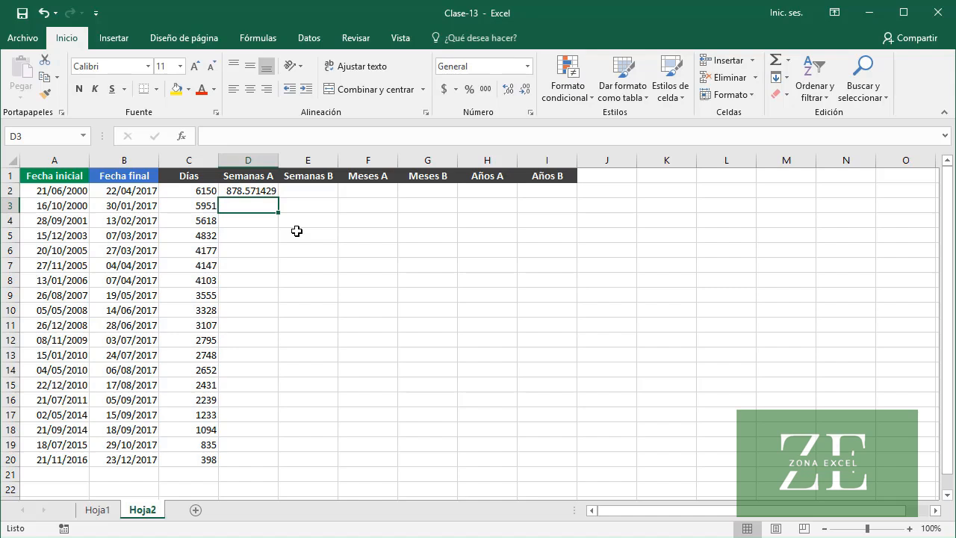
pyautogui.click(263, 192)
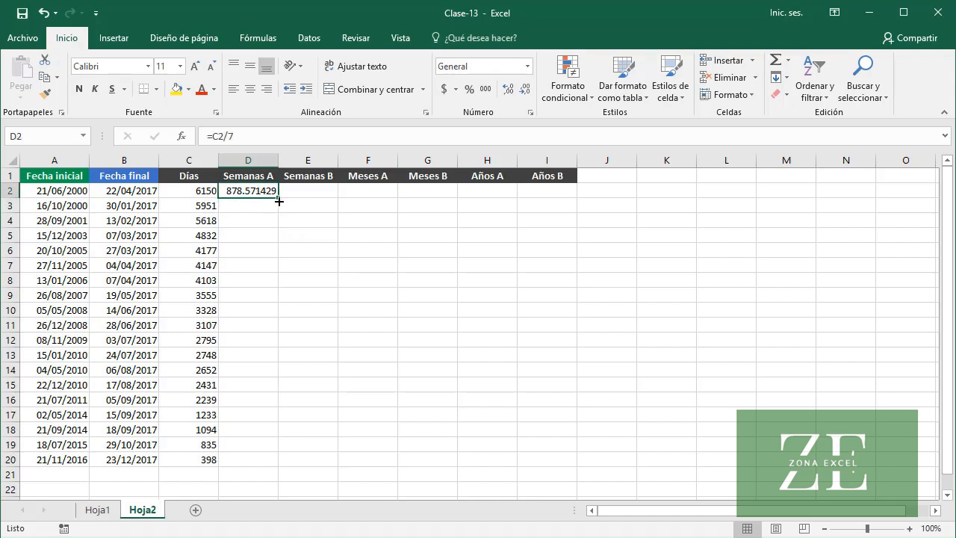
pyautogui.doubleClick(279, 201)
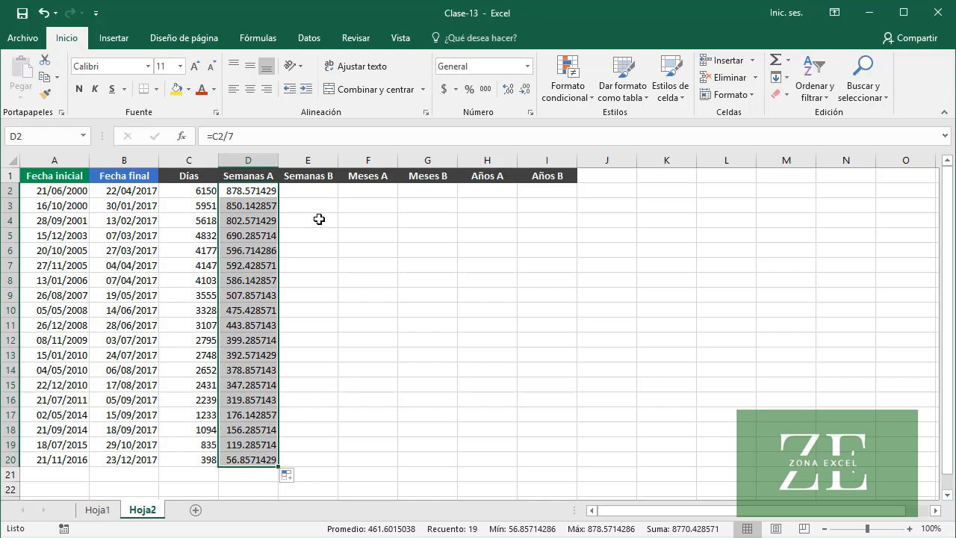
# Enter =ENTERO(D2) in E2 to get whole weeks and fill the Semanas B column down to E20
pyautogui.click(315, 191)
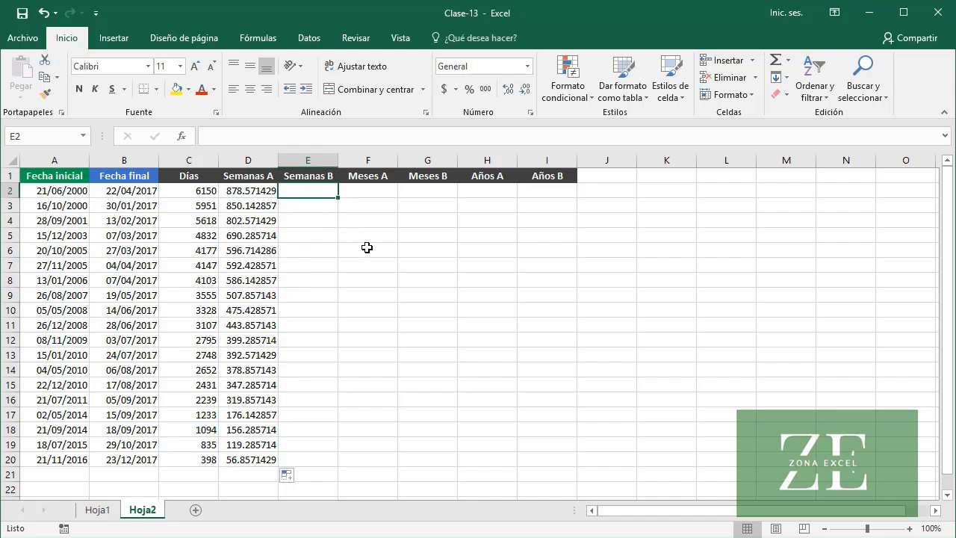
pyautogui.write('=')
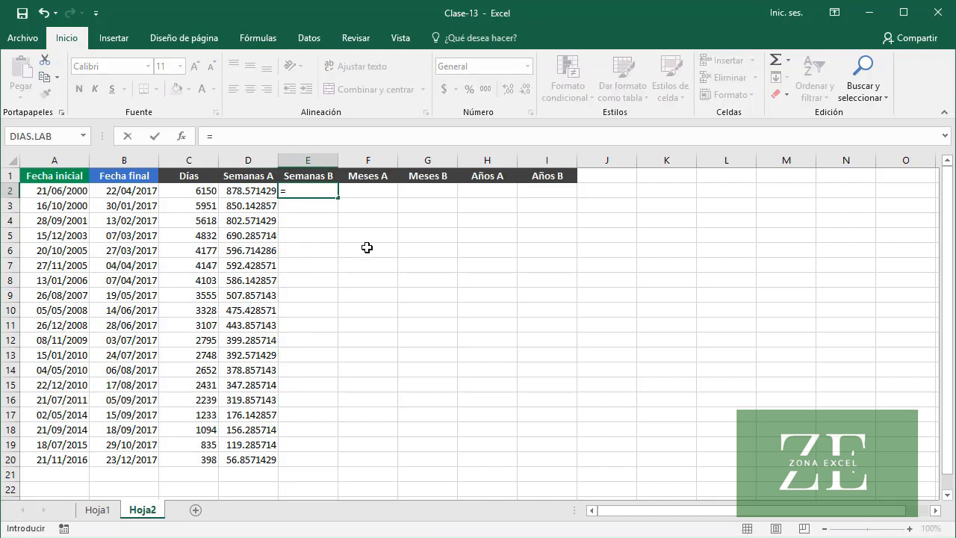
pyautogui.write('ENTERO')
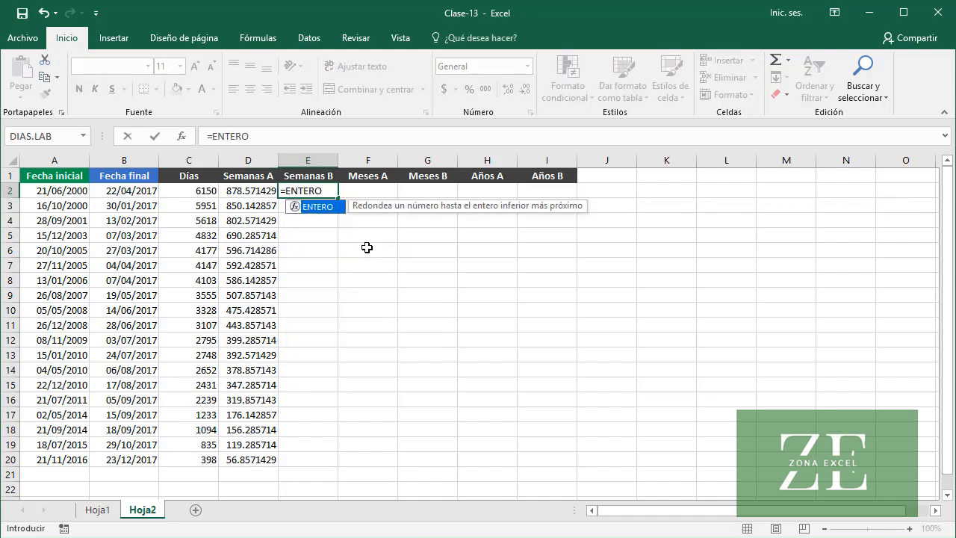
pyautogui.write('(')
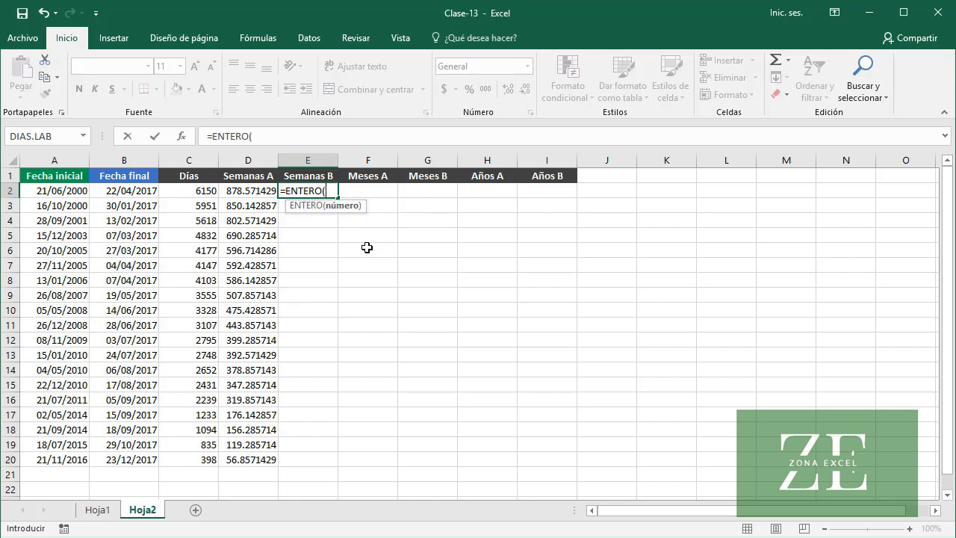
pyautogui.write('D2')
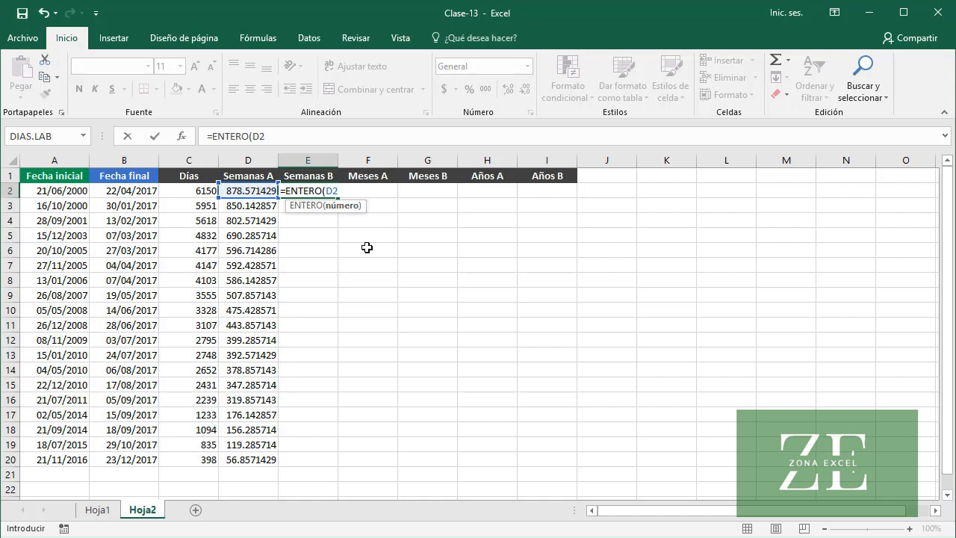
pyautogui.write(')')
pyautogui.press('Return')
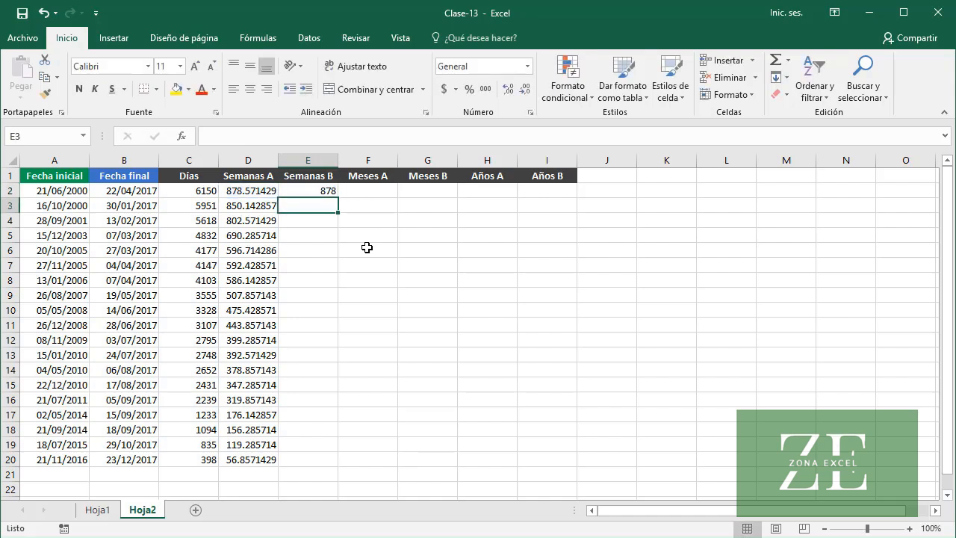
pyautogui.click(310, 191)
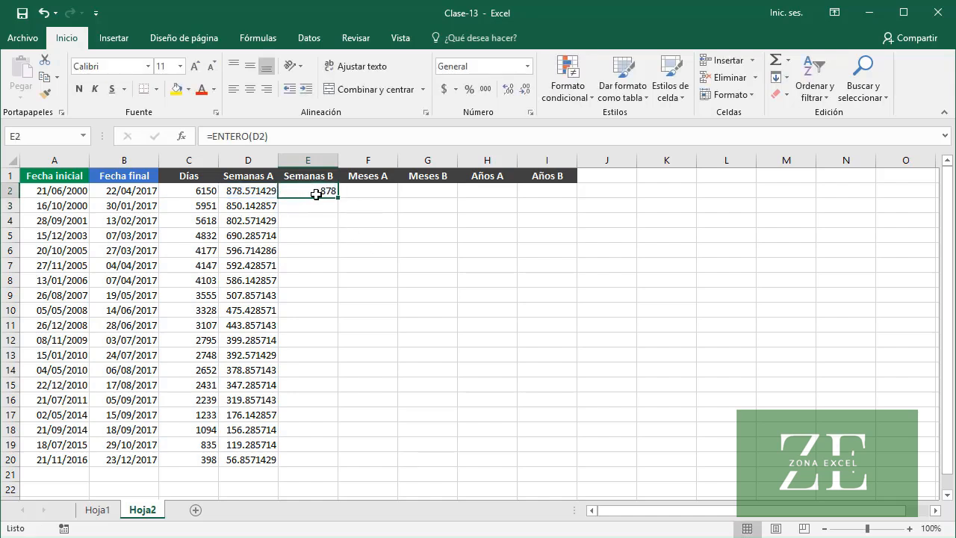
pyautogui.doubleClick(338, 197)
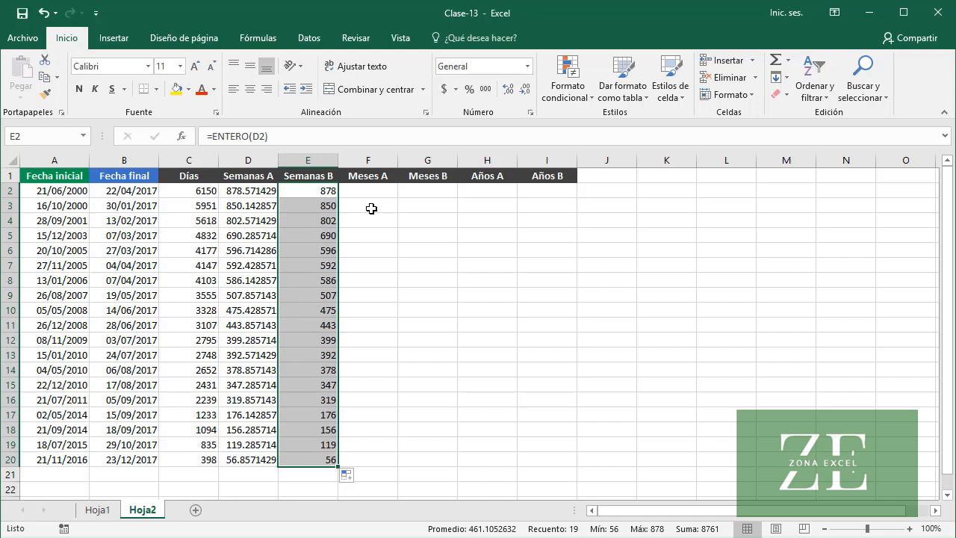
# Enter =C2/30.4 in F2 to convert the days to months and fill the Meses A column down to F20
pyautogui.click(371, 196)
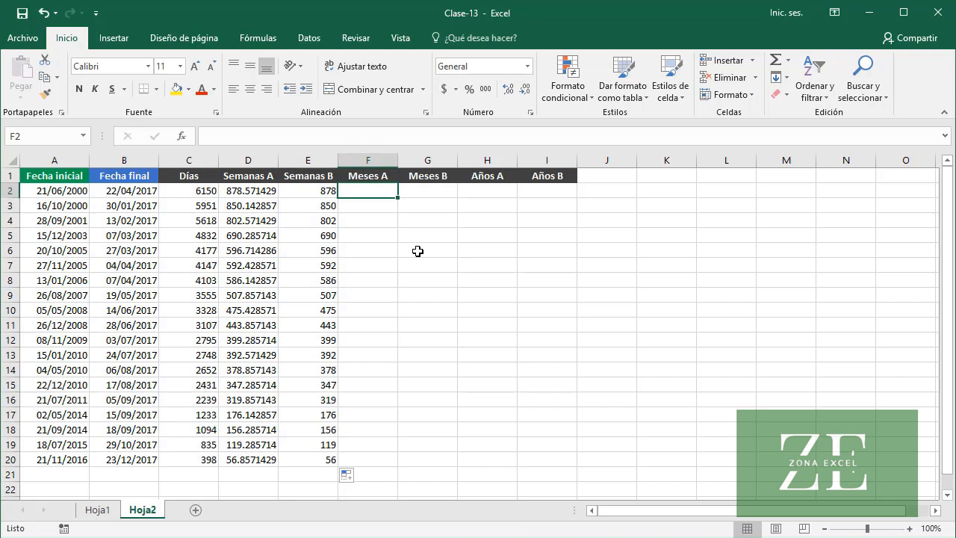
pyautogui.write('=')
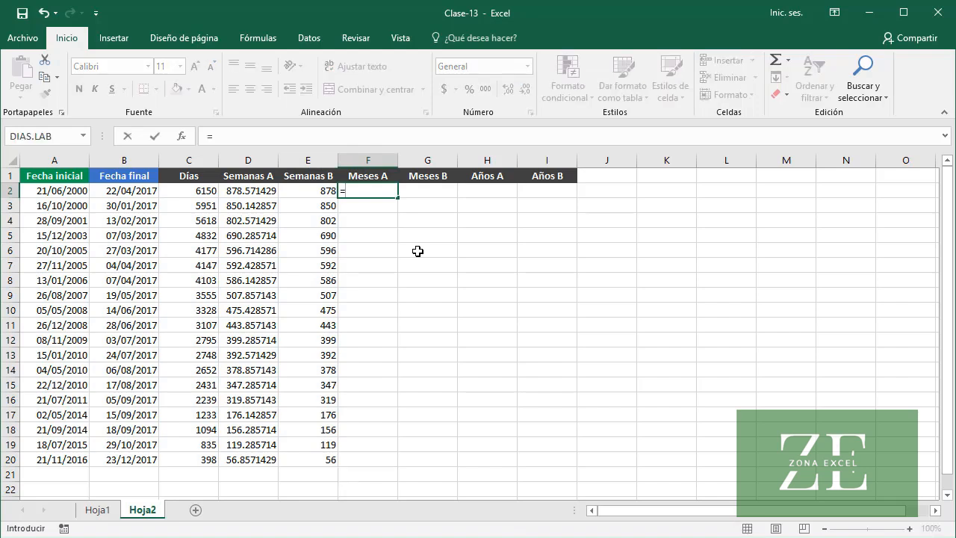
pyautogui.write('C2/')
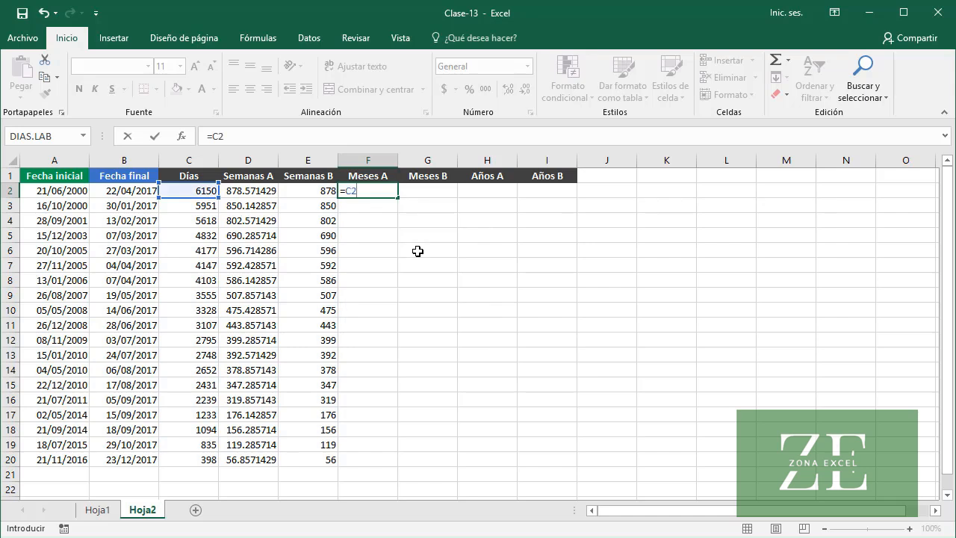
pyautogui.write('30.4')
pyautogui.press('Return')
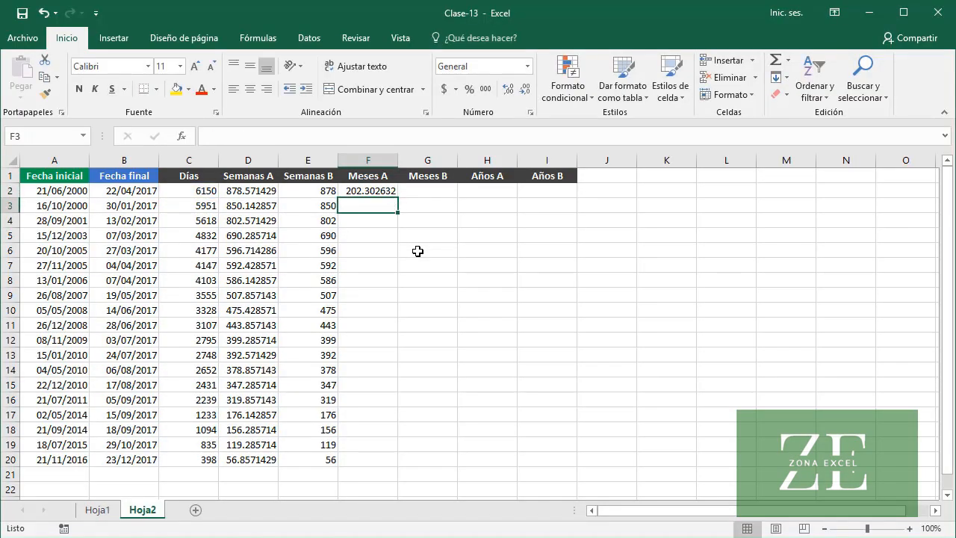
pyautogui.click(366, 192)
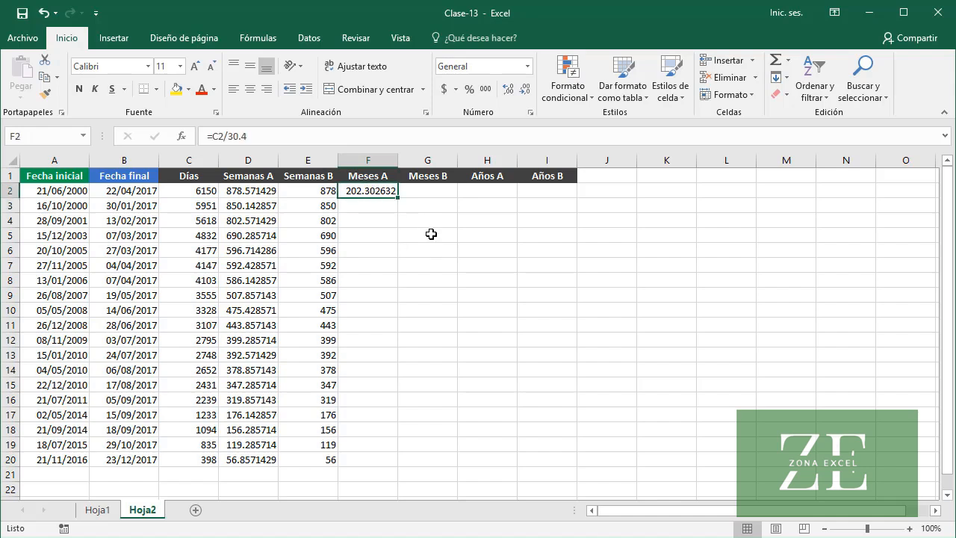
pyautogui.doubleClick(398, 197)
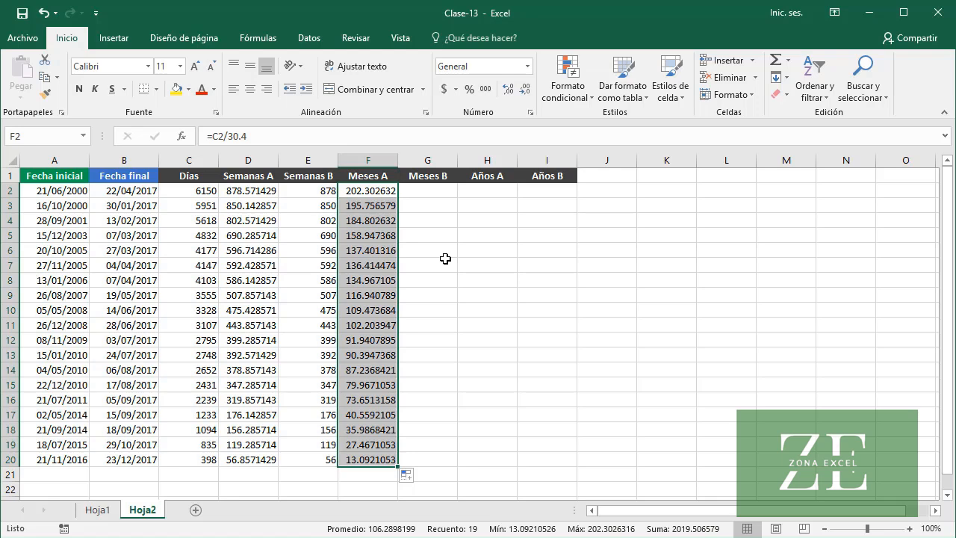
# Enter =ENTERO(C2/30.4) in G2 to get whole months and fill the Meses B column down to G20
pyautogui.click(443, 189)
pyautogui.write('=')
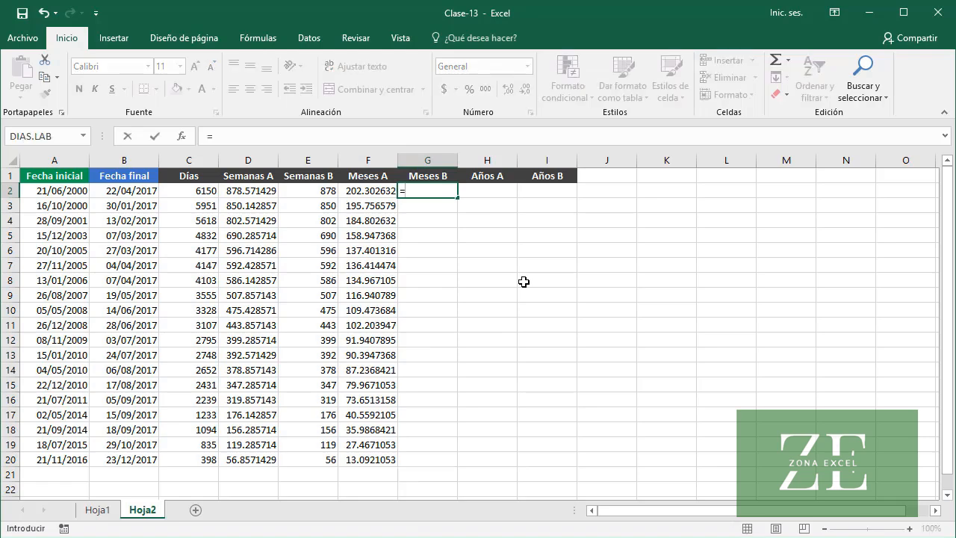
pyautogui.write('ENTERO')
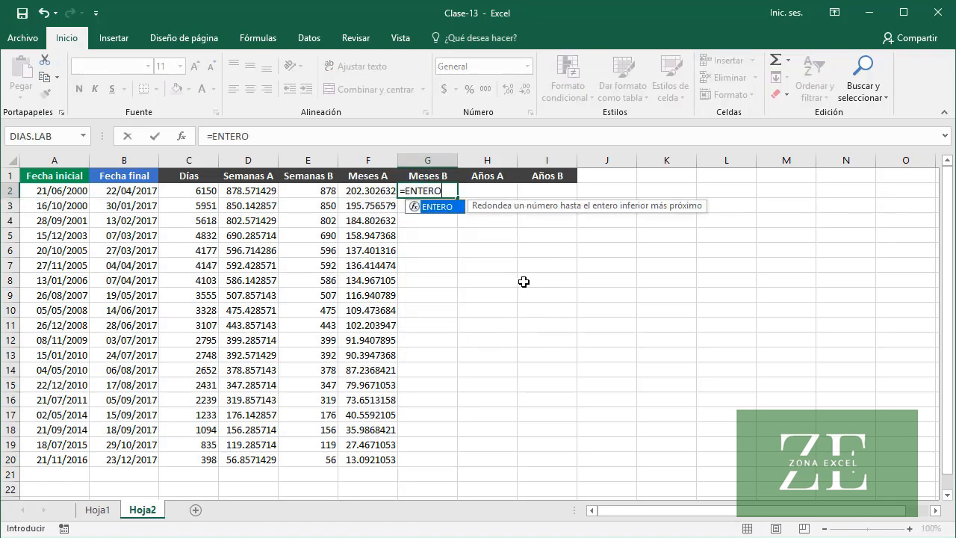
pyautogui.write('(')
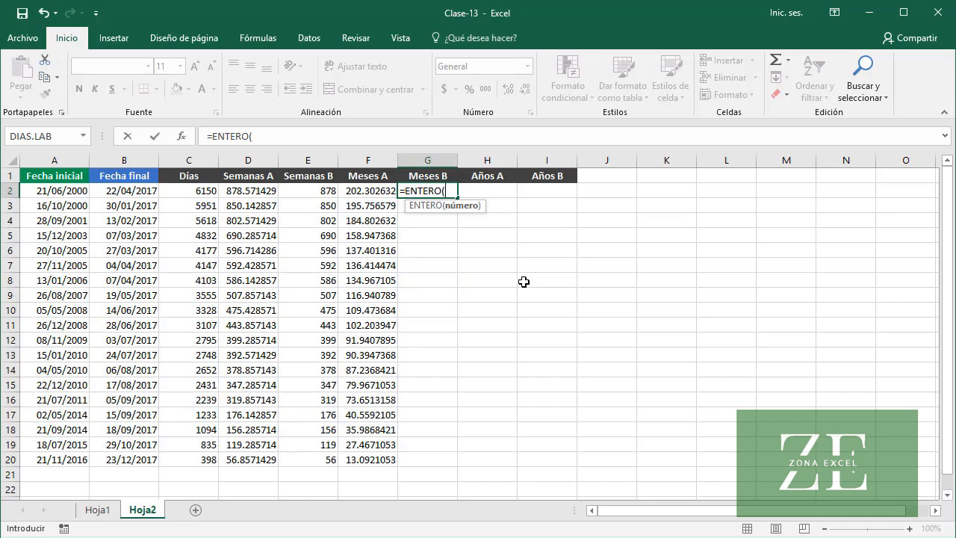
pyautogui.write('C2')
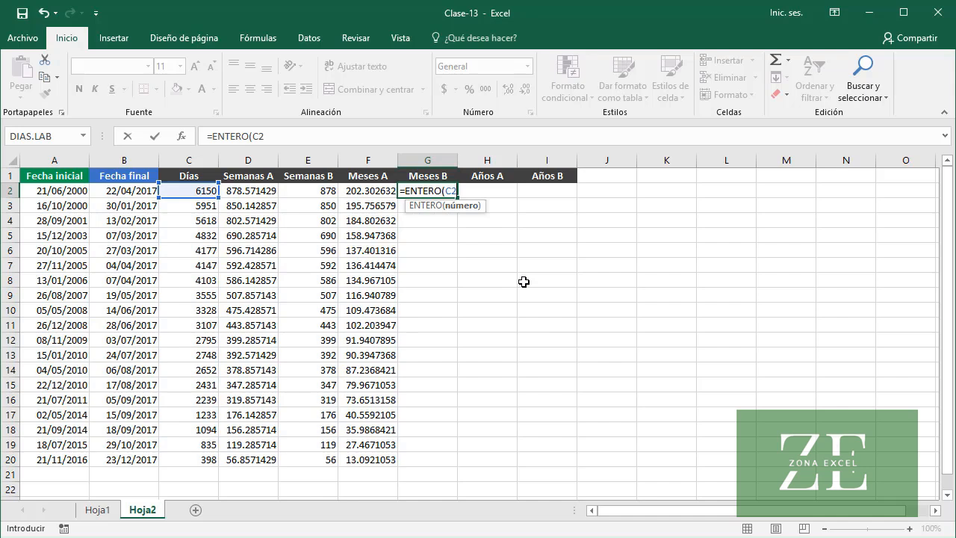
pyautogui.write('/30.')
pyautogui.write(')')
pyautogui.press('Return')
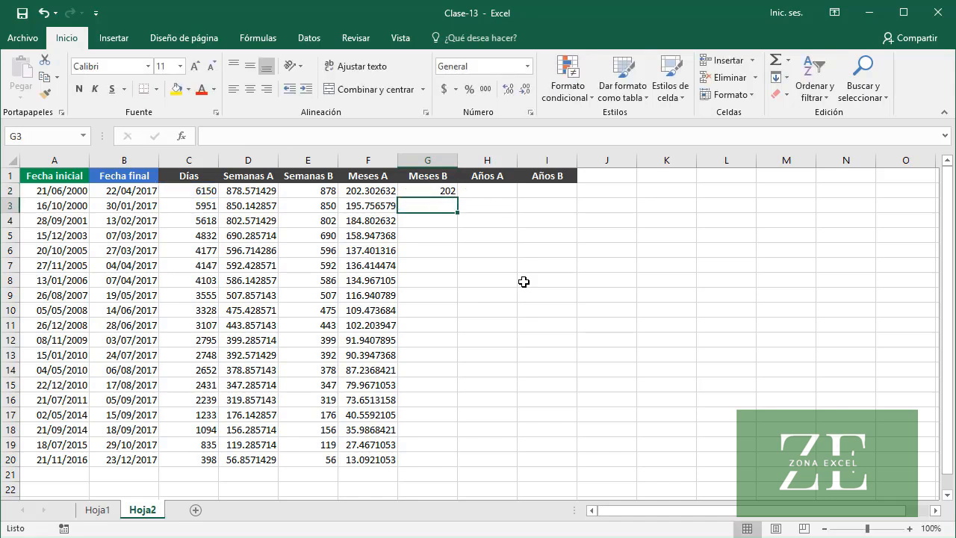
pyautogui.click(432, 191)
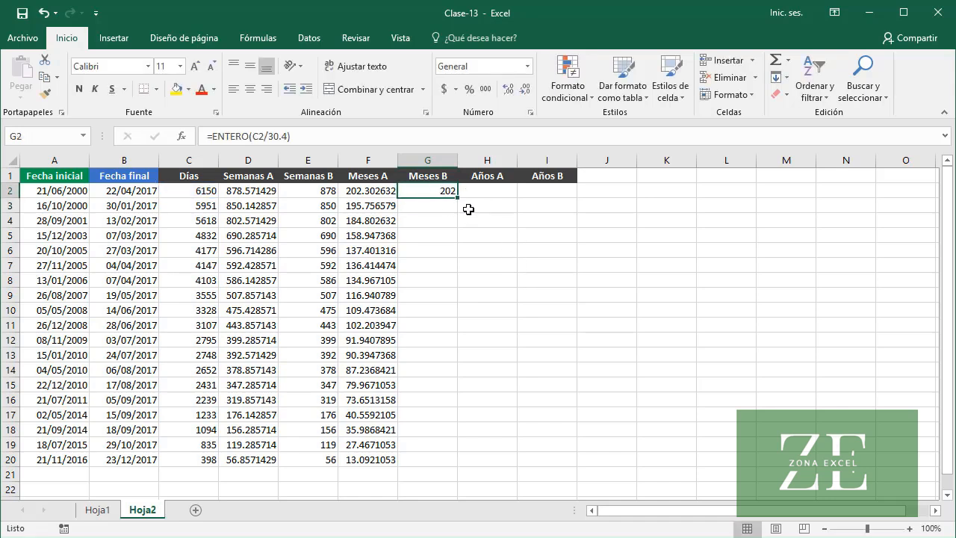
pyautogui.doubleClick(458, 198)
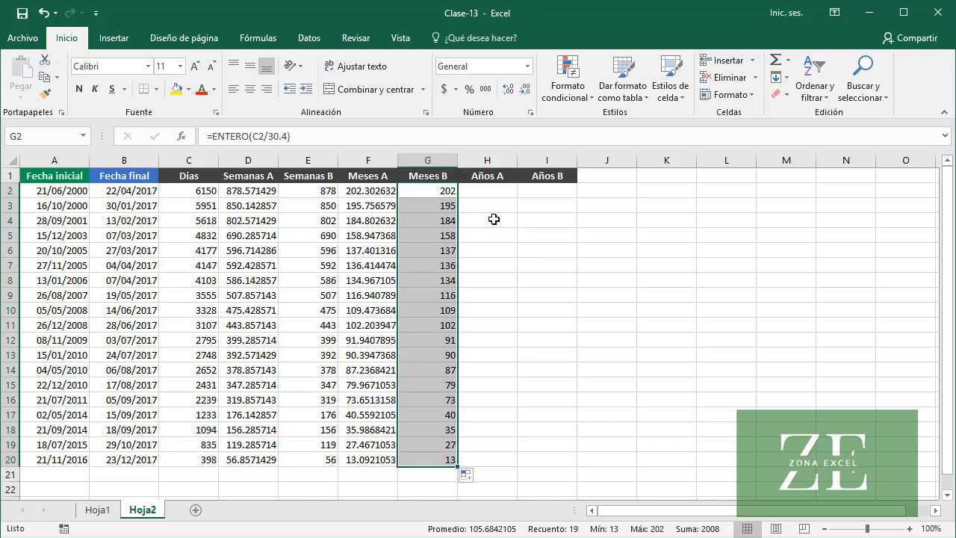
# Enter =C2/365 in H2 to convert the days to years and fill the Años A column down to H20
pyautogui.click(491, 194)
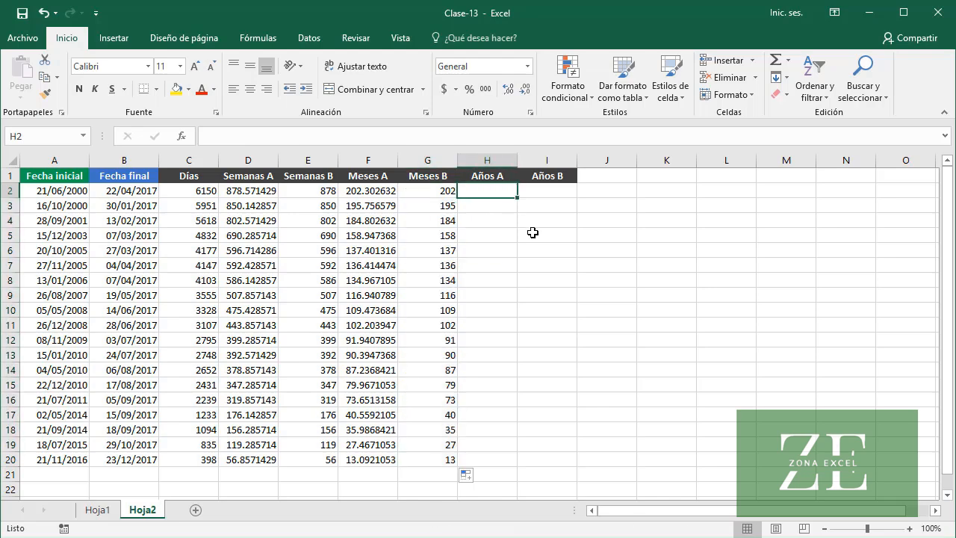
pyautogui.write('=')
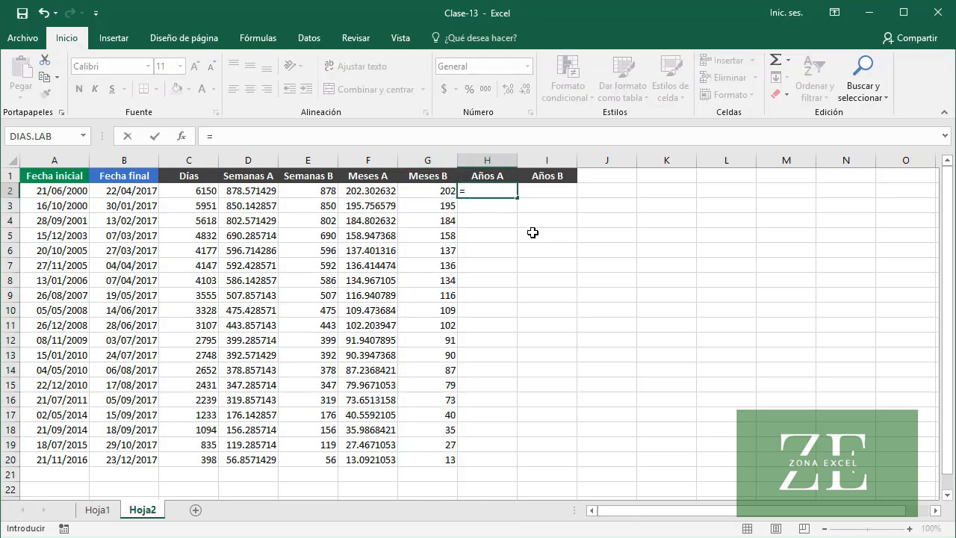
pyautogui.write('C2')
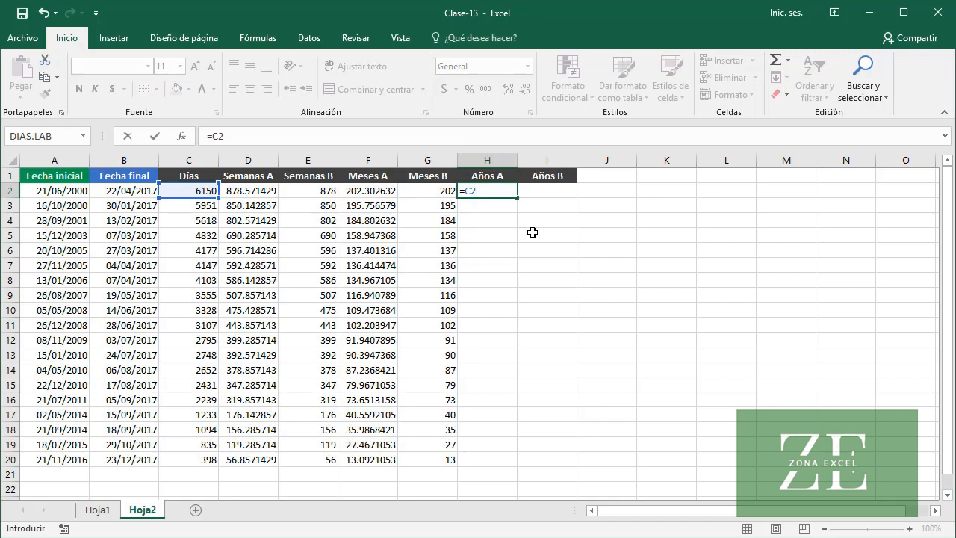
pyautogui.write('/365')
pyautogui.press('Return')
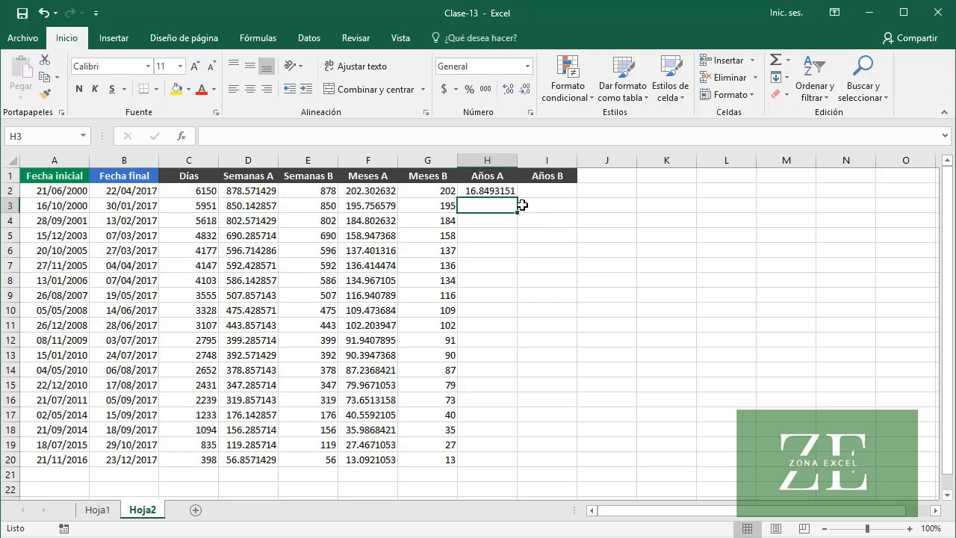
pyautogui.click(498, 191)
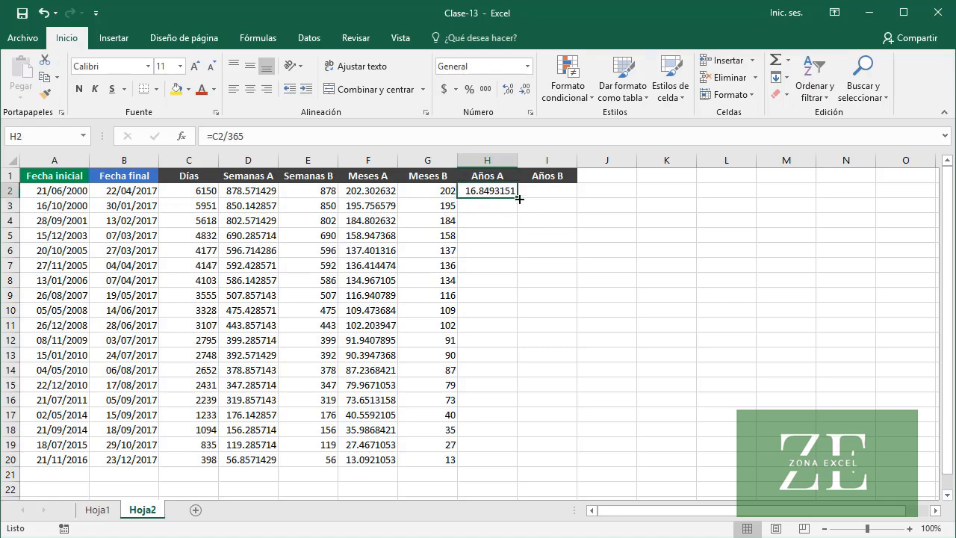
pyautogui.doubleClick(519, 198)
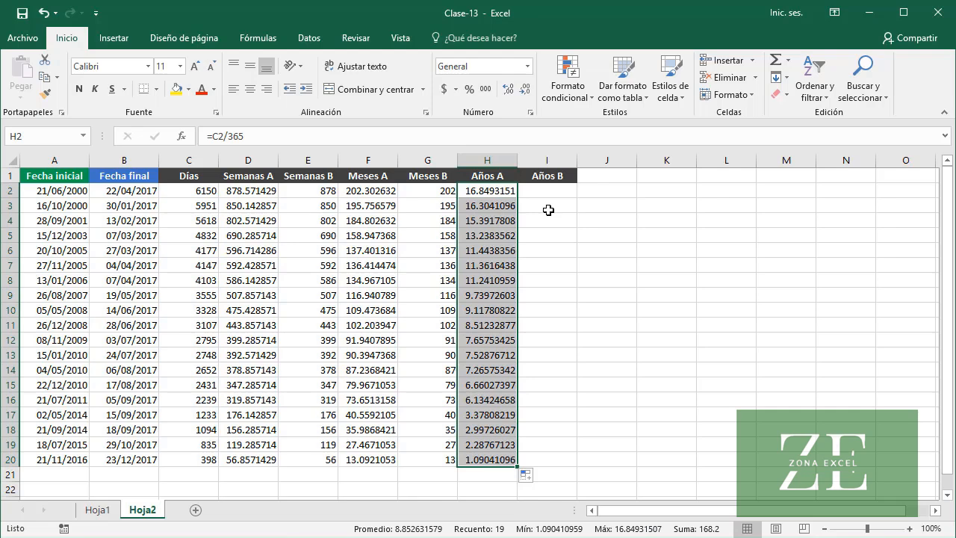
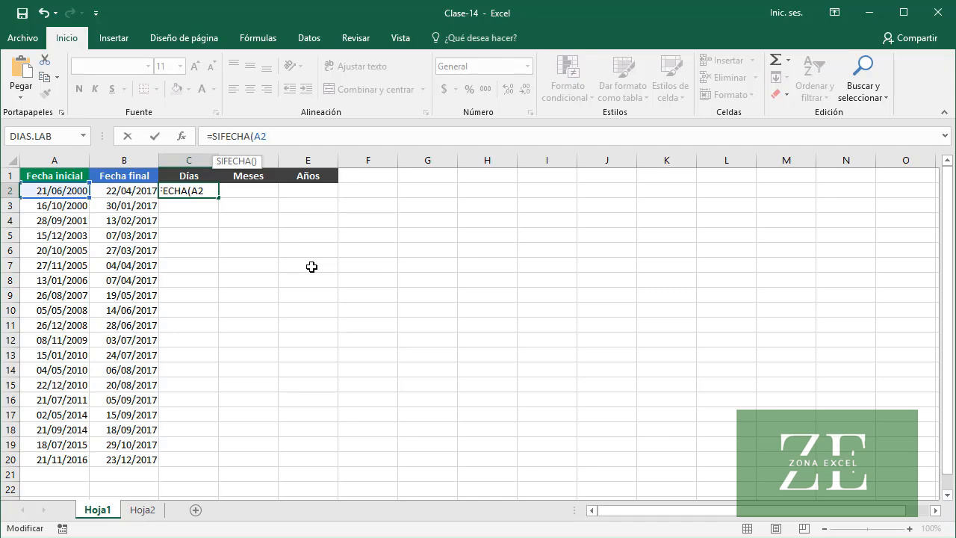
# Complete the Días formula in C2 as =SIFECHA(A2, B2, "d")
pyautogui.write('B2')
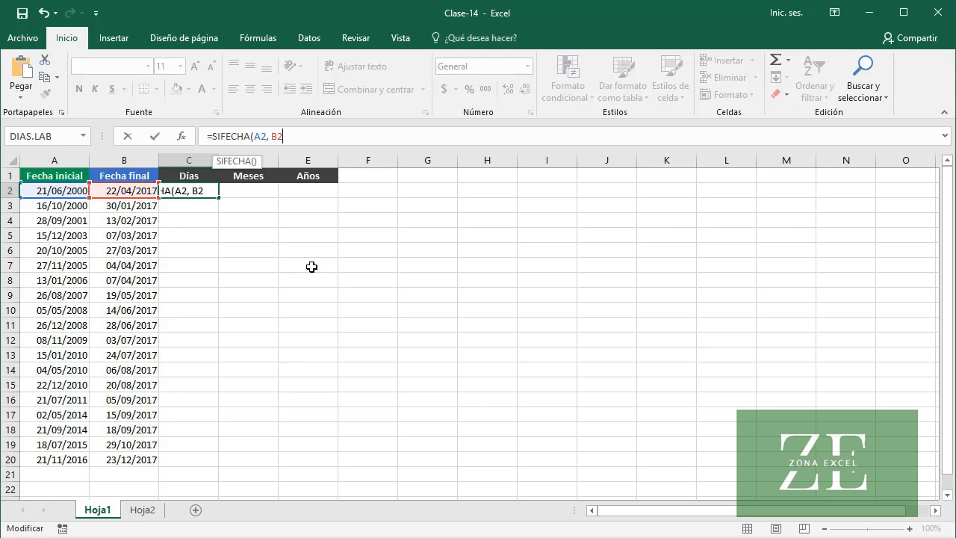
pyautogui.write(', "d")')
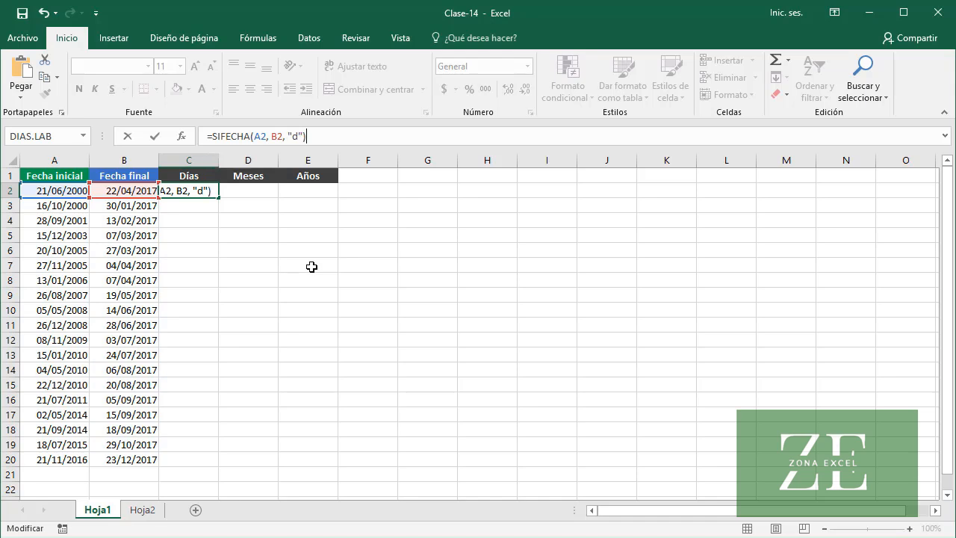
pyautogui.press('Return')
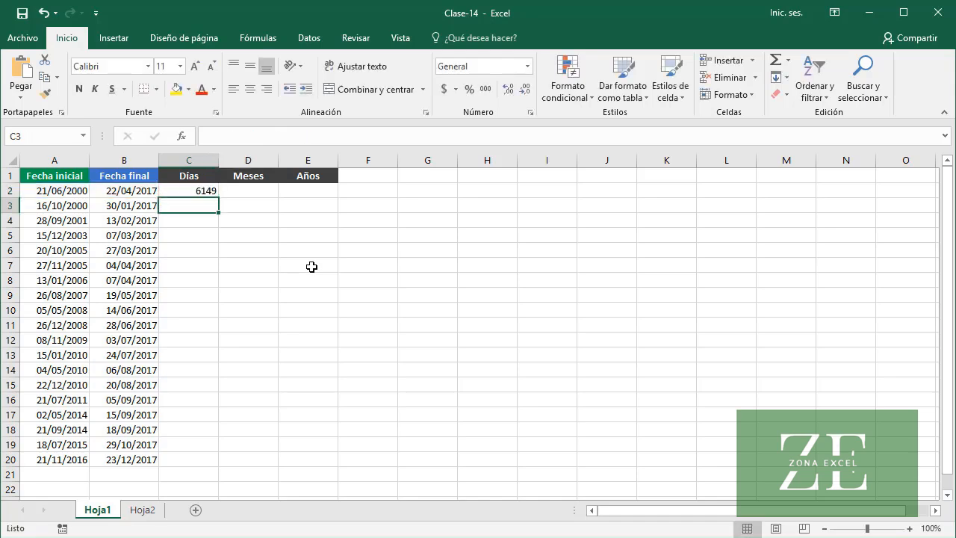
# Append +1 to the SIFECHA formula in C2 so that the start day is counted
pyautogui.press('Up')
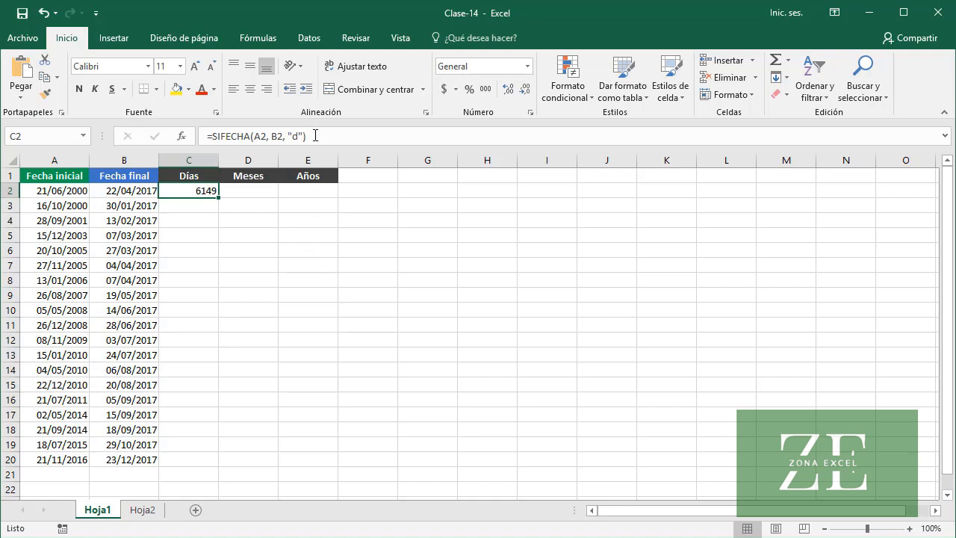
pyautogui.click(315, 136)
pyautogui.write('+1')
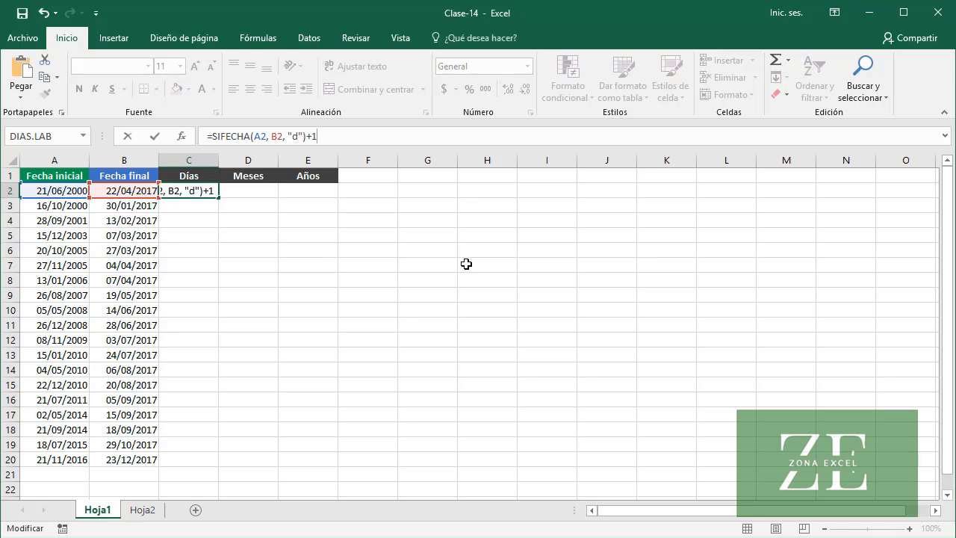
pyautogui.press('Return')
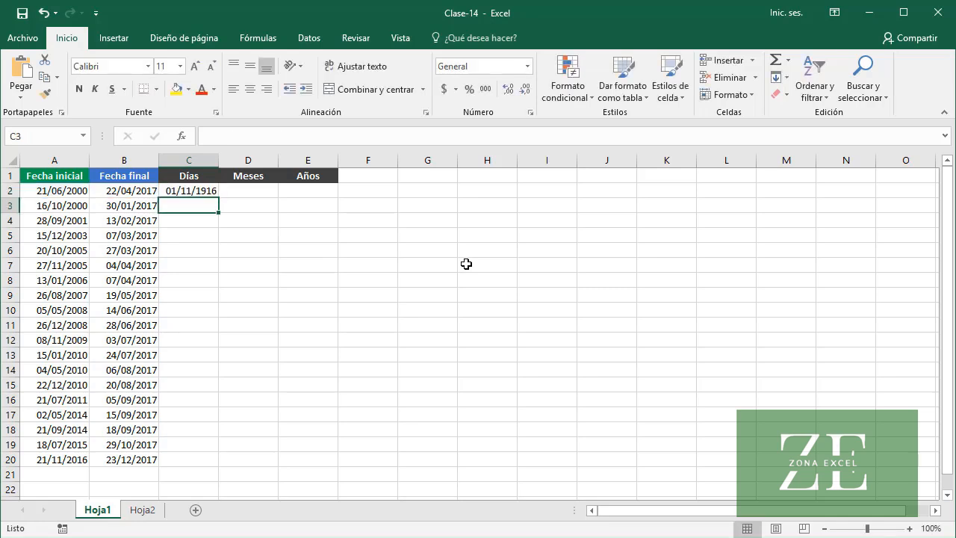
# Apply the General number format to C2 and fill the Días column down to C20
pyautogui.click(196, 191)
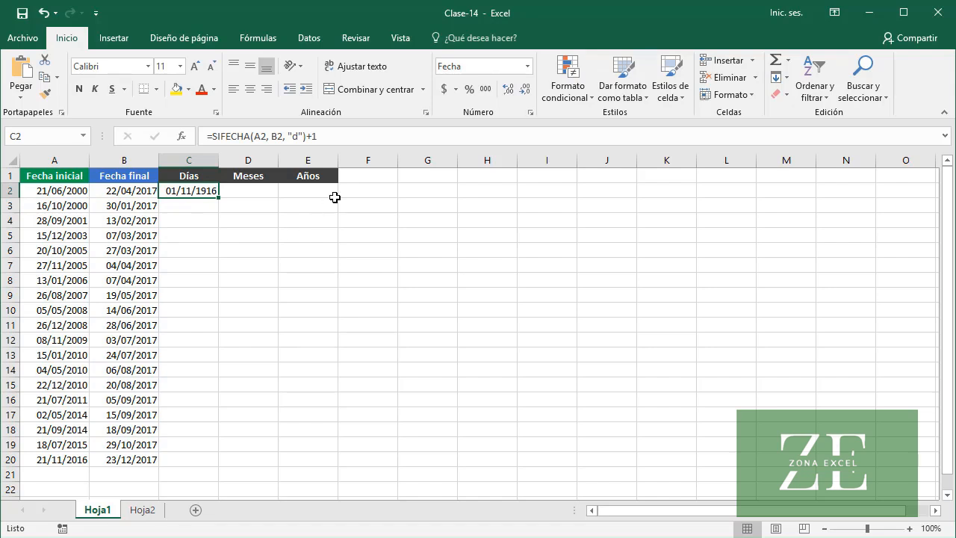
pyautogui.click(528, 66)
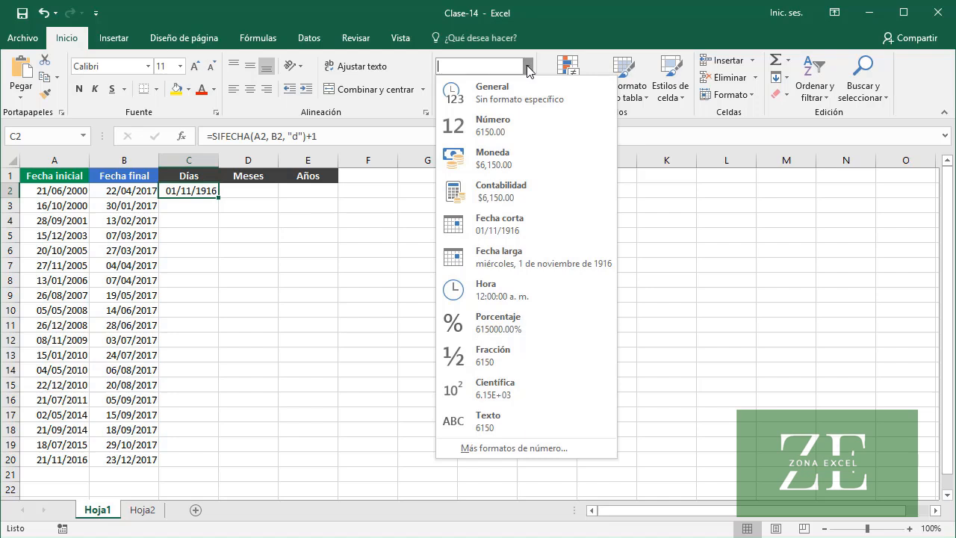
pyautogui.click(500, 96)
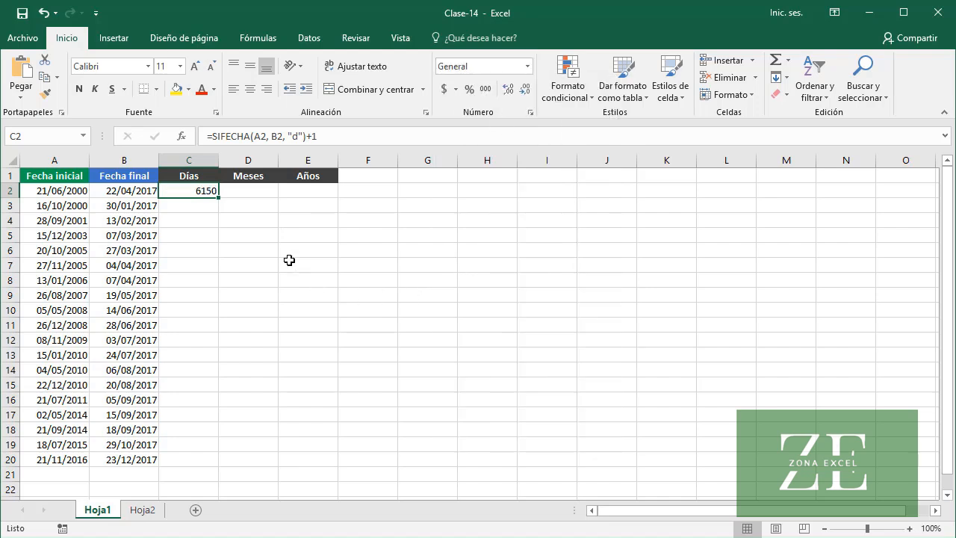
pyautogui.doubleClick(219, 198)
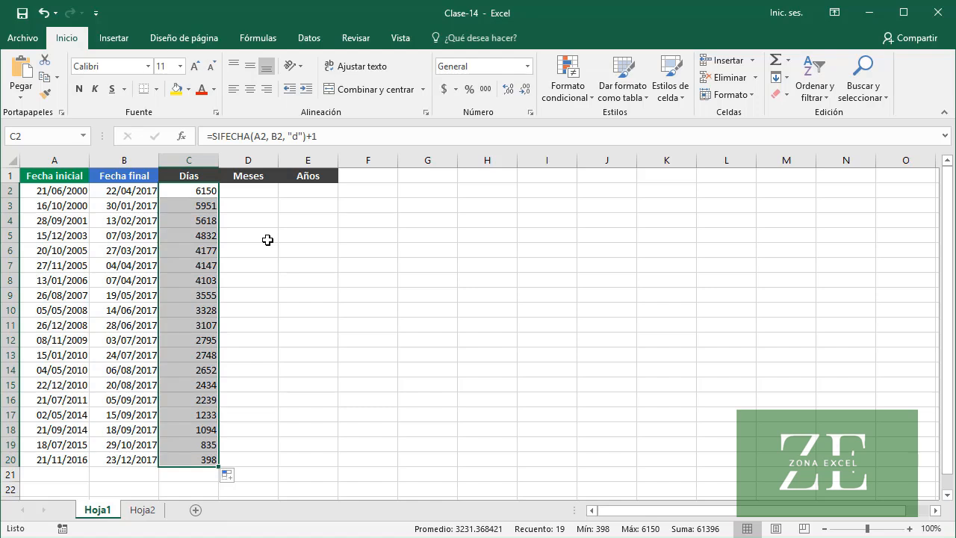
# Enter =SIFECHA(A2, B2, "m") in D2 to calculate the complete months between both dates
pyautogui.click(248, 191)
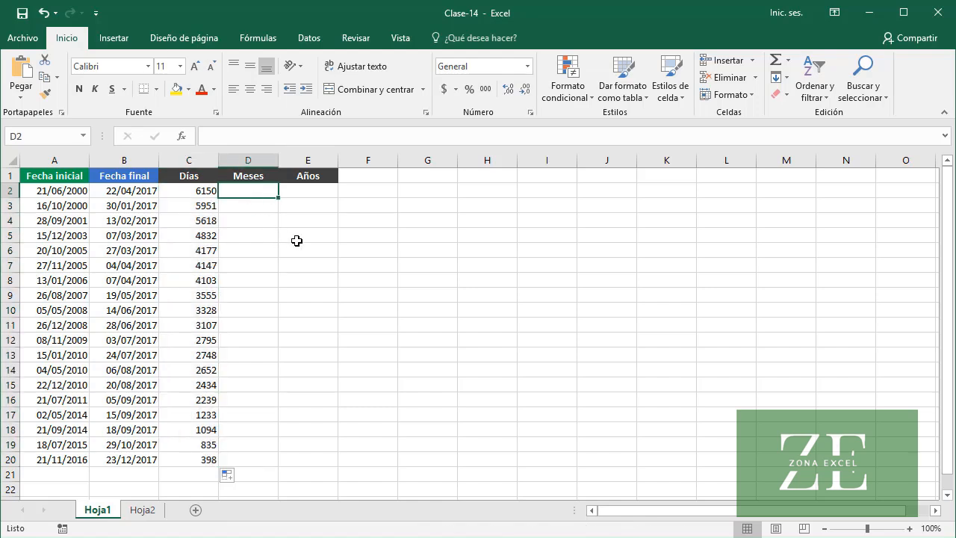
pyautogui.write('=')
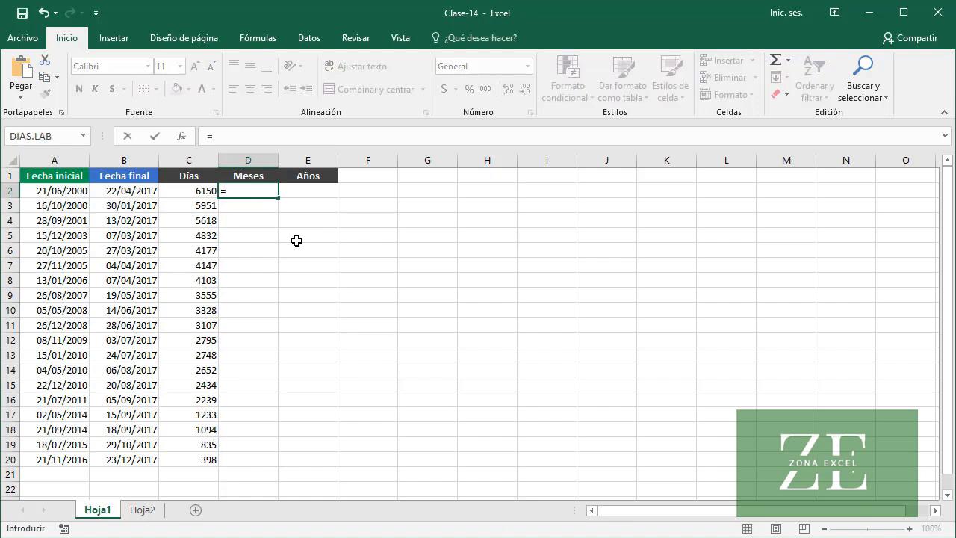
pyautogui.write('SIFECHA')
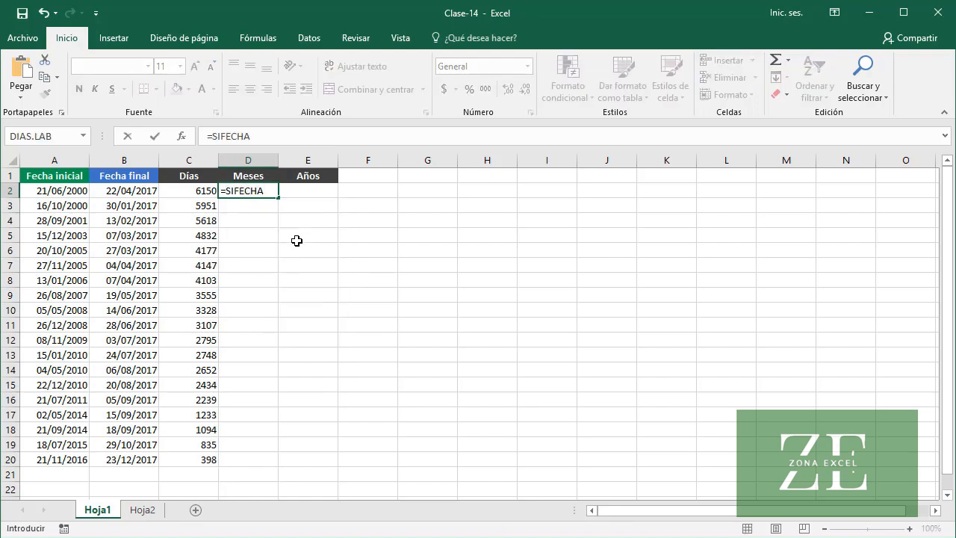
pyautogui.write('(A2')
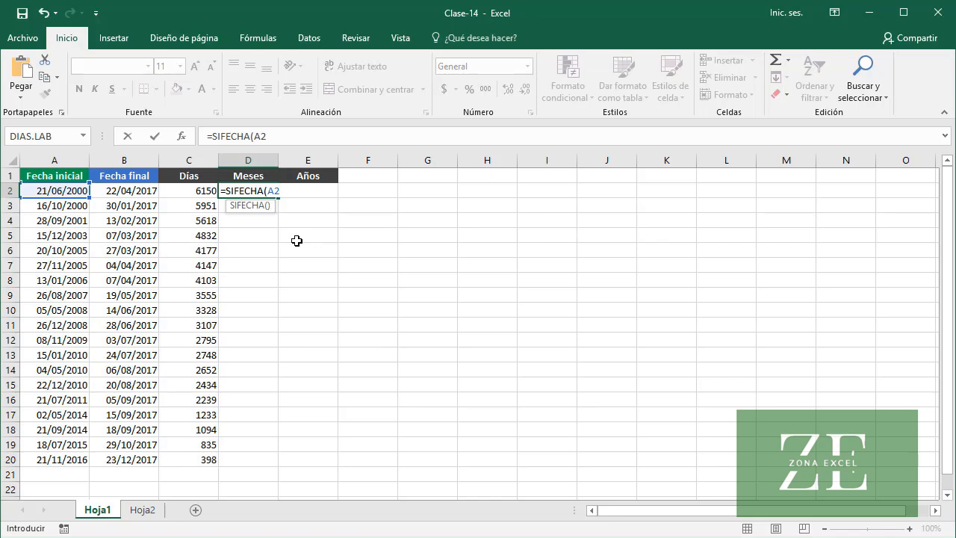
pyautogui.write(', B2')
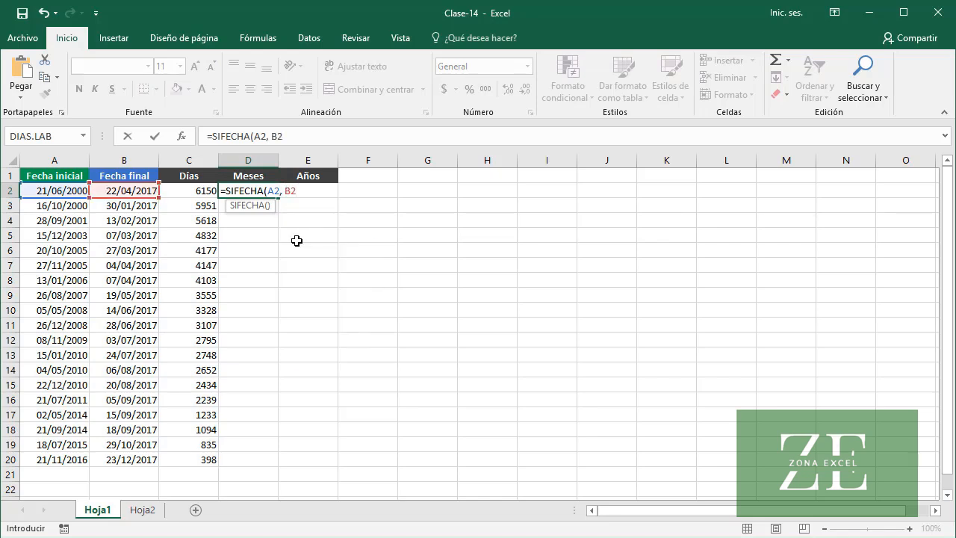
pyautogui.write(', "m")')
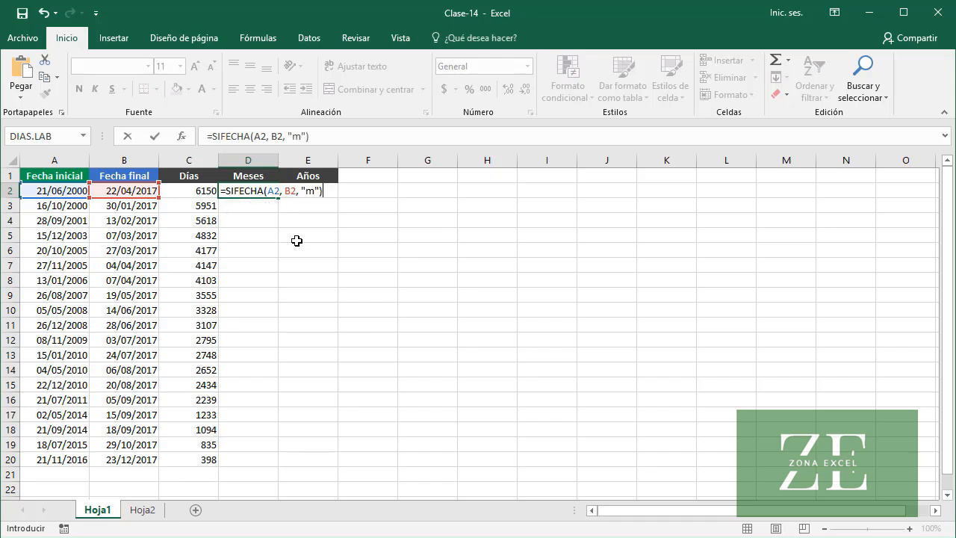
pyautogui.press('Return')
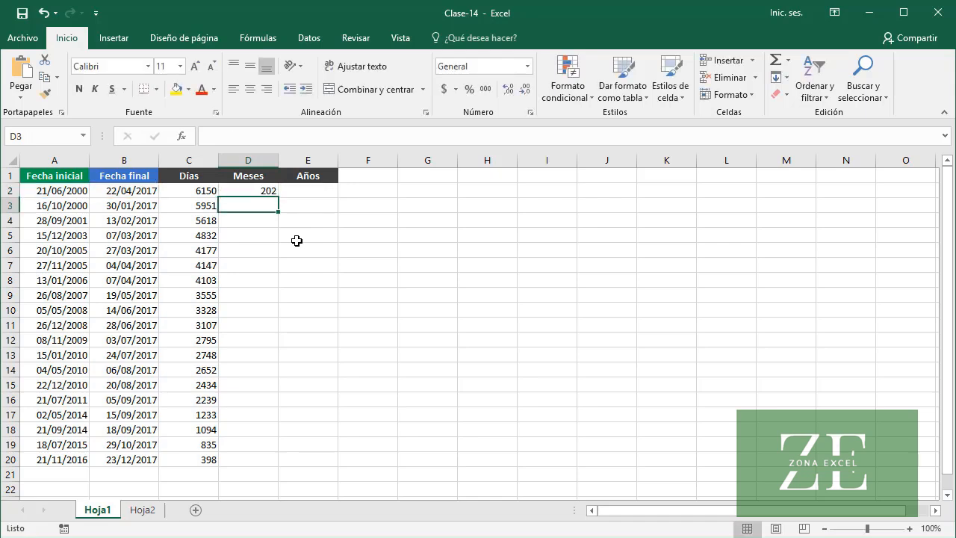
# Set the final date in B2 to 21/04/2017 to test the month calculation
pyautogui.click(232, 193)
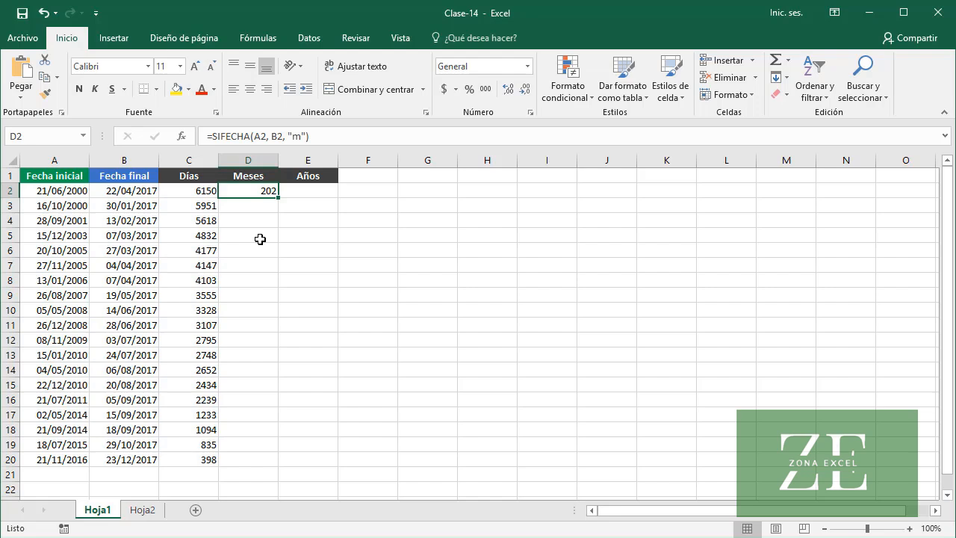
pyautogui.click(108, 191)
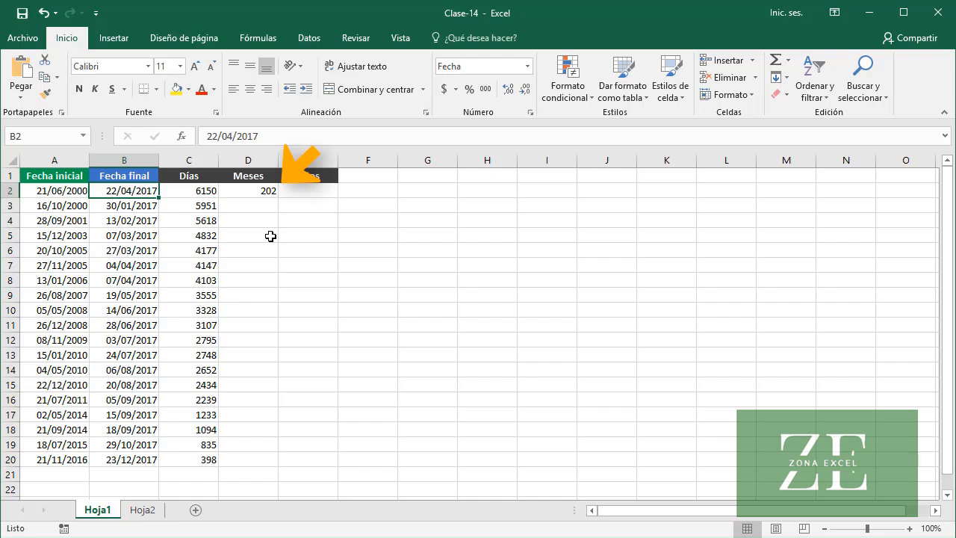
pyautogui.click(209, 136)
pyautogui.press('BackSpace')
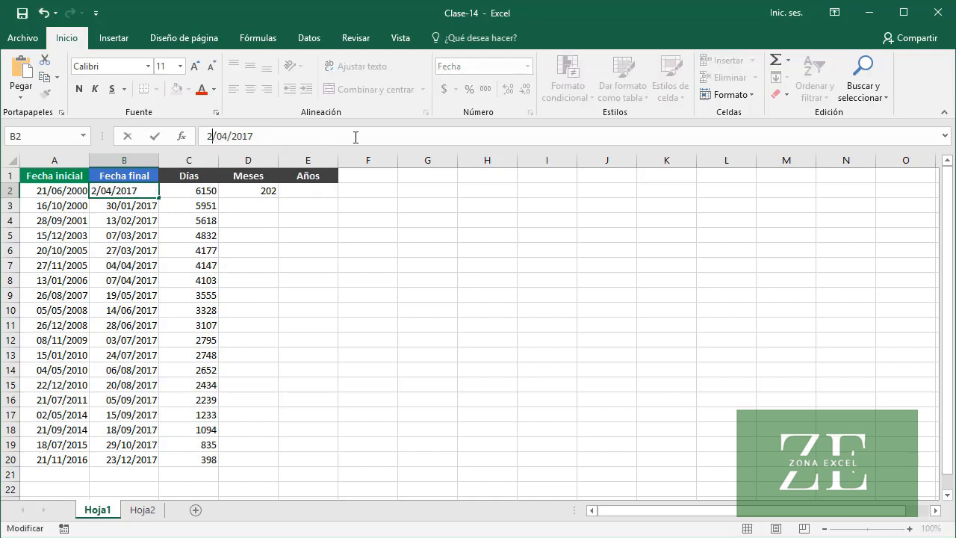
pyautogui.write('1')
pyautogui.click(156, 136)
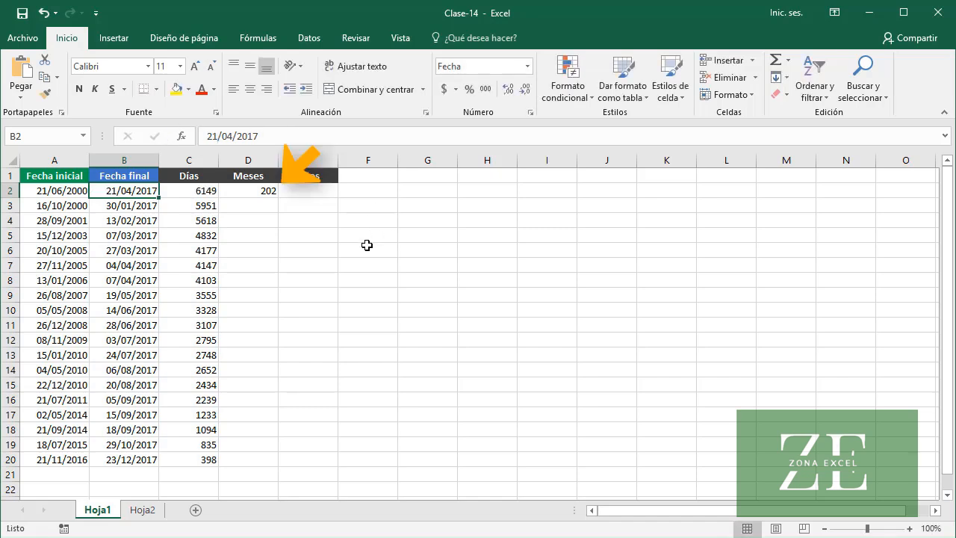
# Set the final date in B2 to 20/04/2017 and fill the Meses formula from D2 down to D20
pyautogui.click(219, 136)
pyautogui.press('BackSpace')
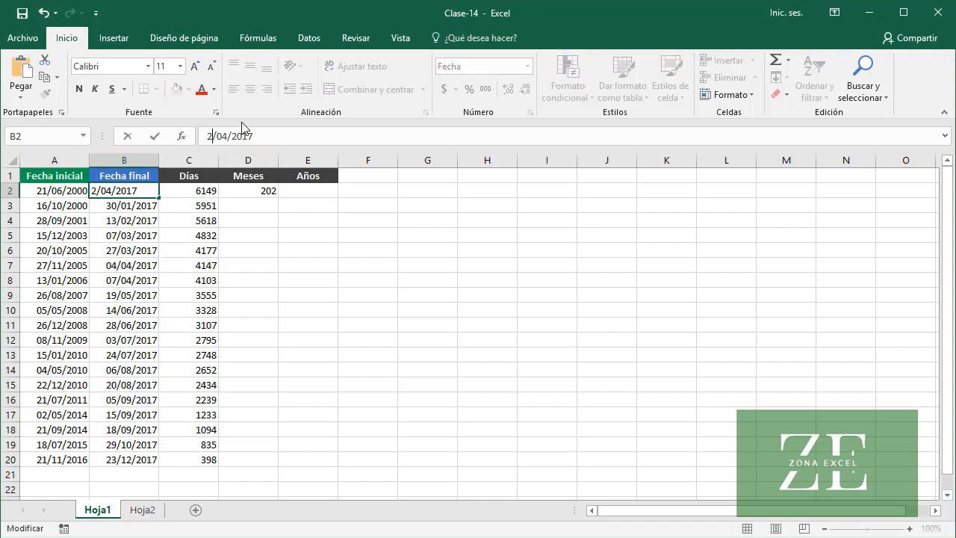
pyautogui.write('0')
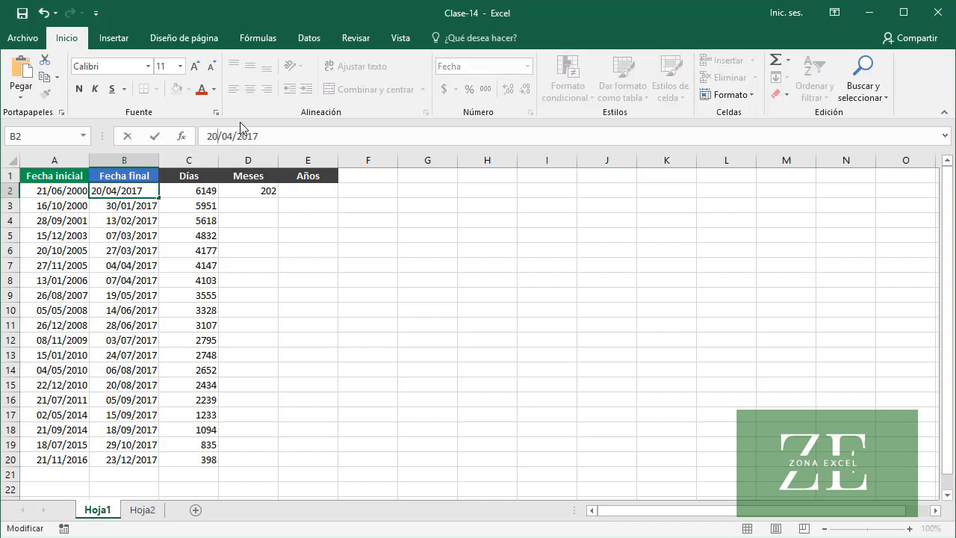
pyautogui.click(155, 135)
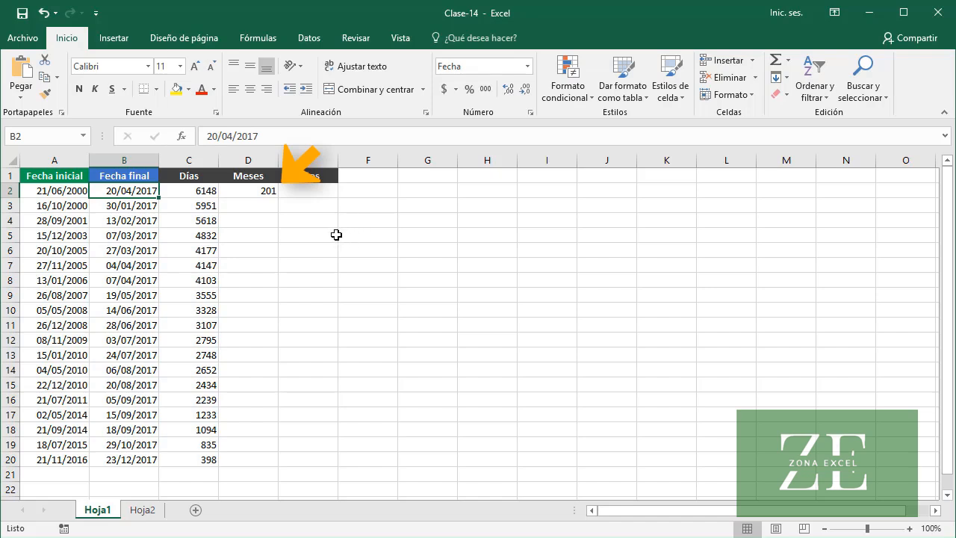
pyautogui.click(242, 192)
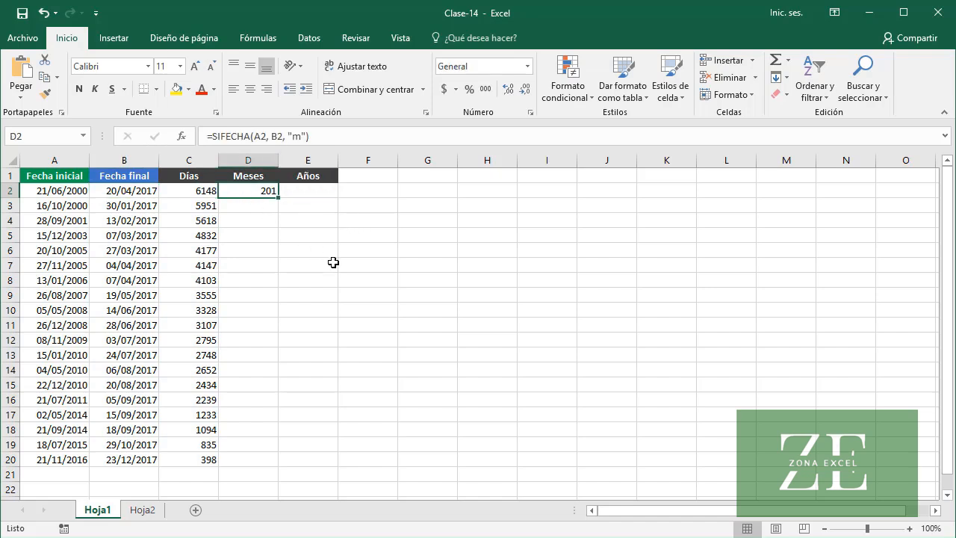
pyautogui.doubleClick(280, 200)
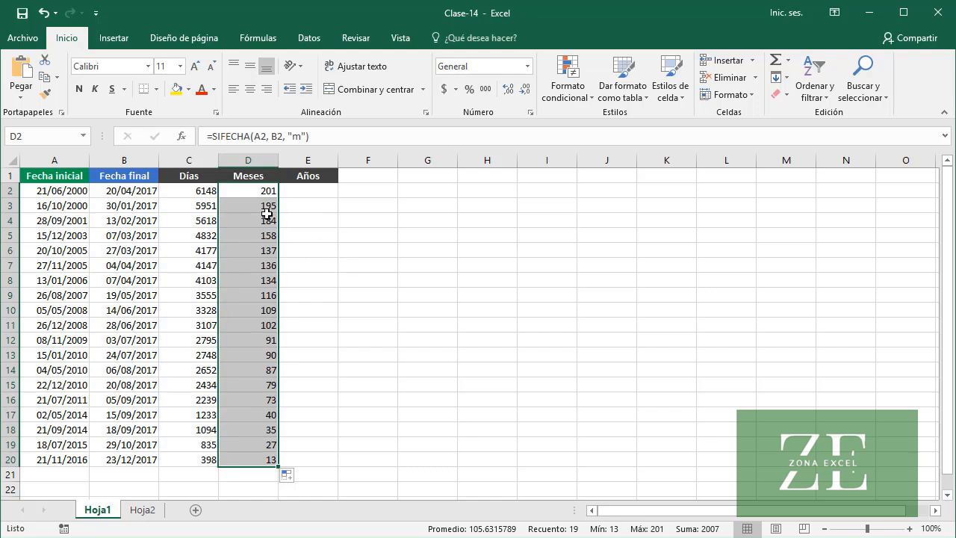
# Copy the D2 formula into E2 with the unit changed to "y", and fill the Años column down to E20
pyautogui.click(245, 195)
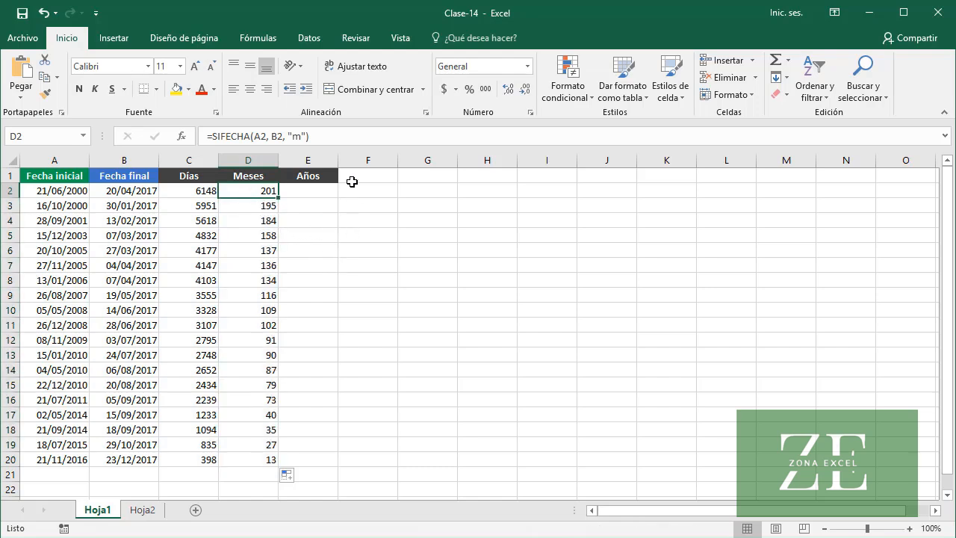
pyautogui.moveTo(330, 136); pyautogui.dragTo(203, 126)
pyautogui.hotkey('ctrl', 'c')
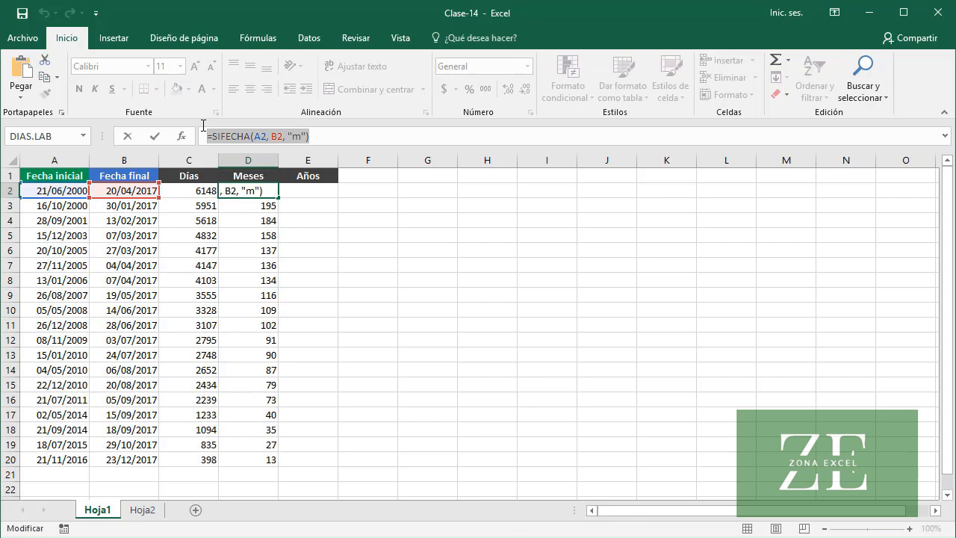
pyautogui.press('Escape')
pyautogui.click(328, 192)
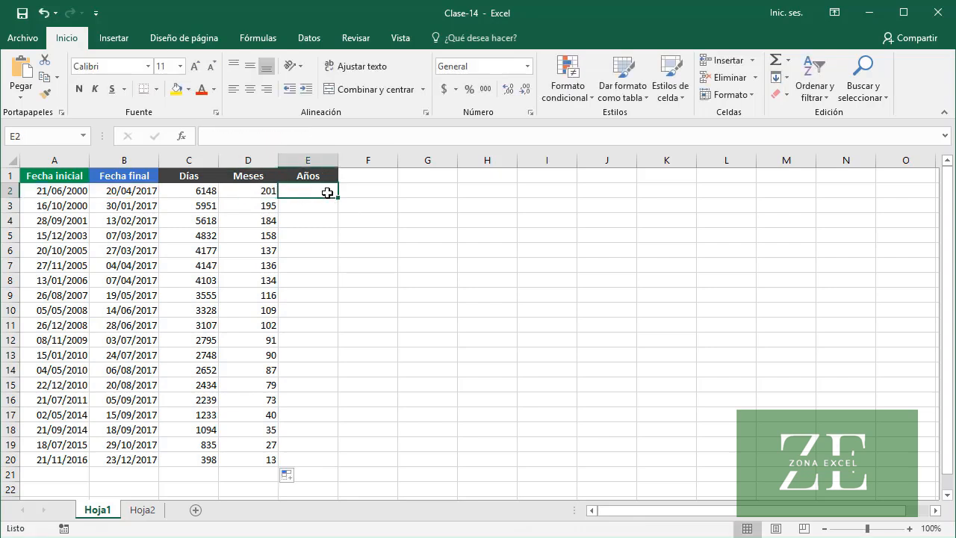
pyautogui.click(273, 137)
pyautogui.hotkey('ctrl', 'v')
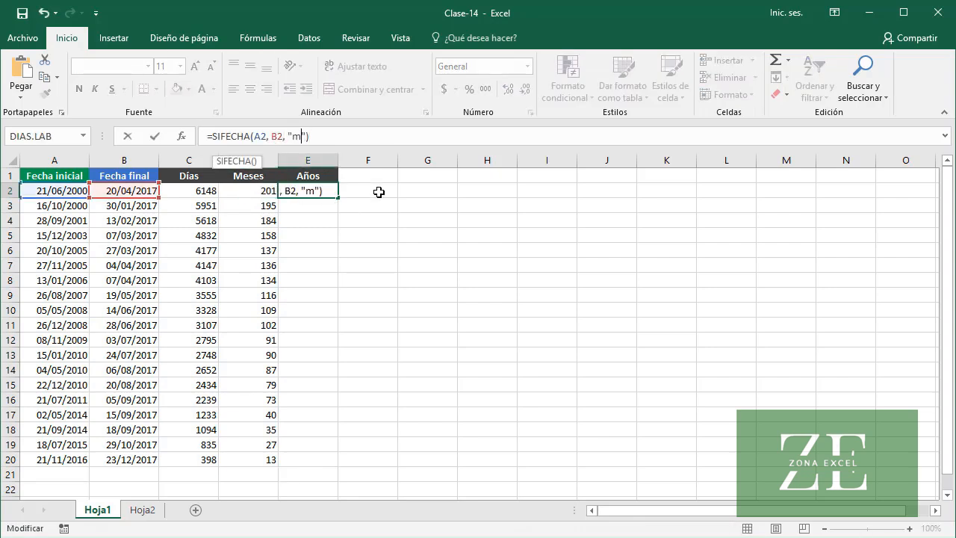
pyautogui.press('BackSpace')
pyautogui.write('y')
pyautogui.press('Return')
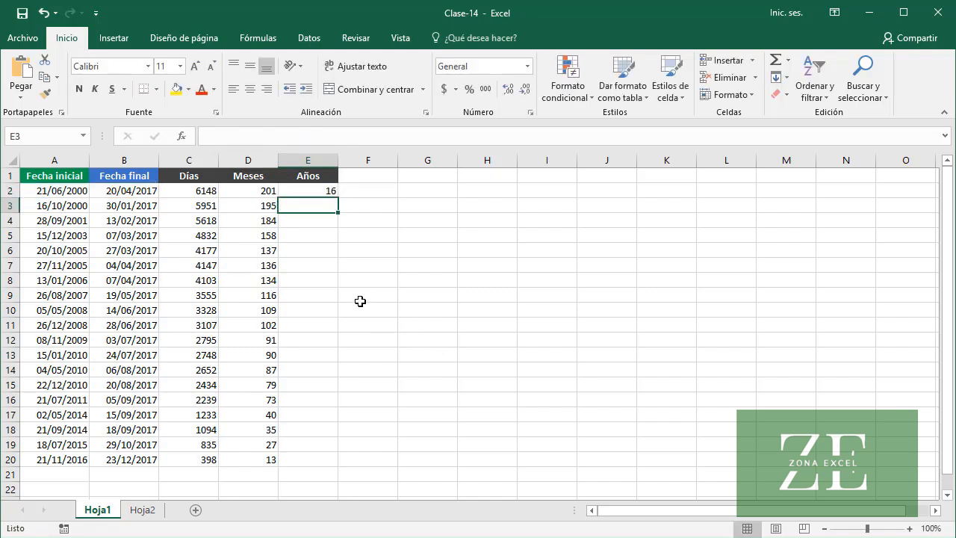
pyautogui.click(316, 191)
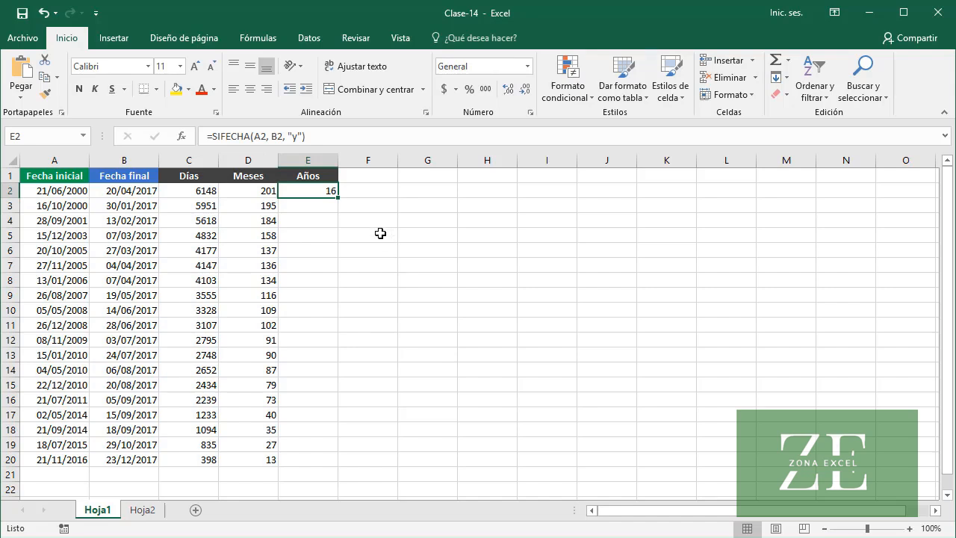
pyautogui.doubleClick(340, 200)
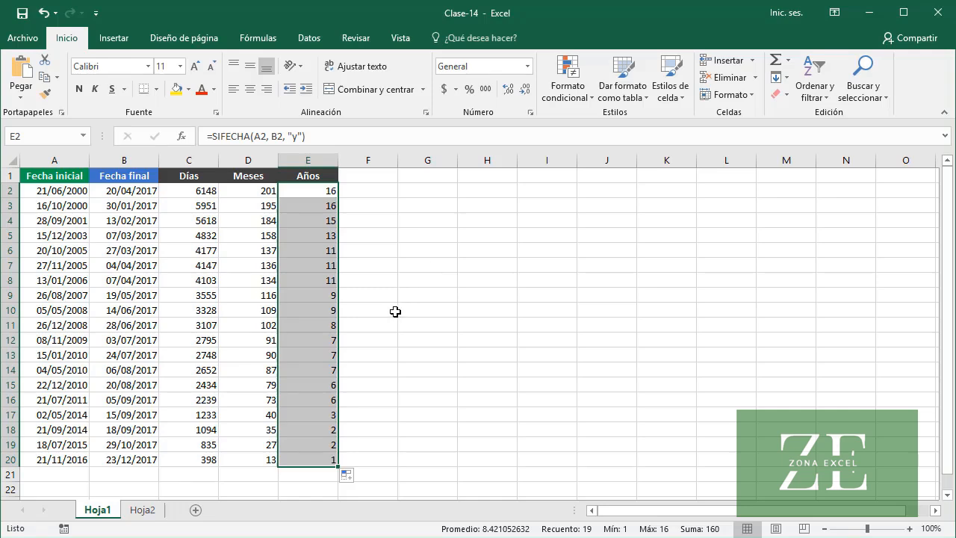
# On Hoja2, enter =SIFECHA(A2, B2, "md") in C2 to calculate the days ignoring months and years
pyautogui.click(143, 510)
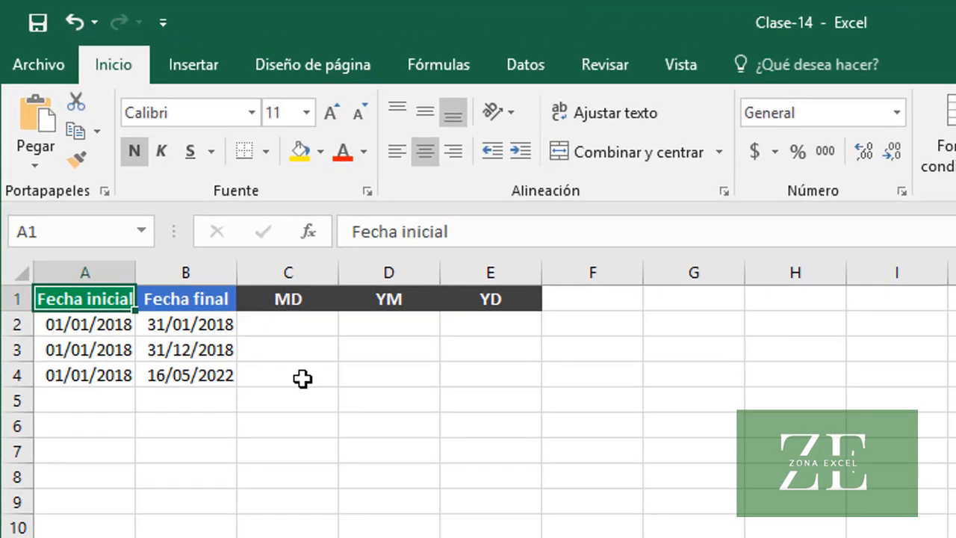
pyautogui.click(301, 333)
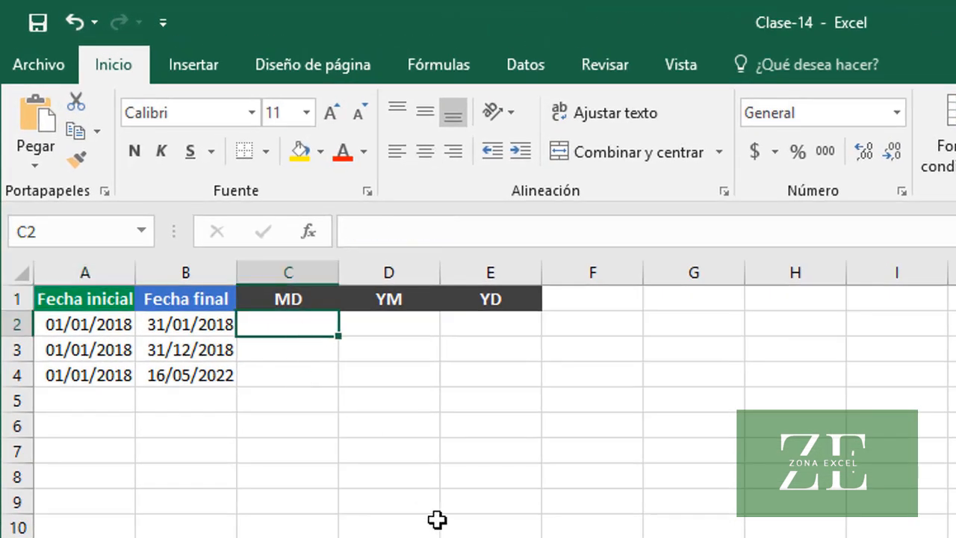
pyautogui.write('=SIFECHA(')
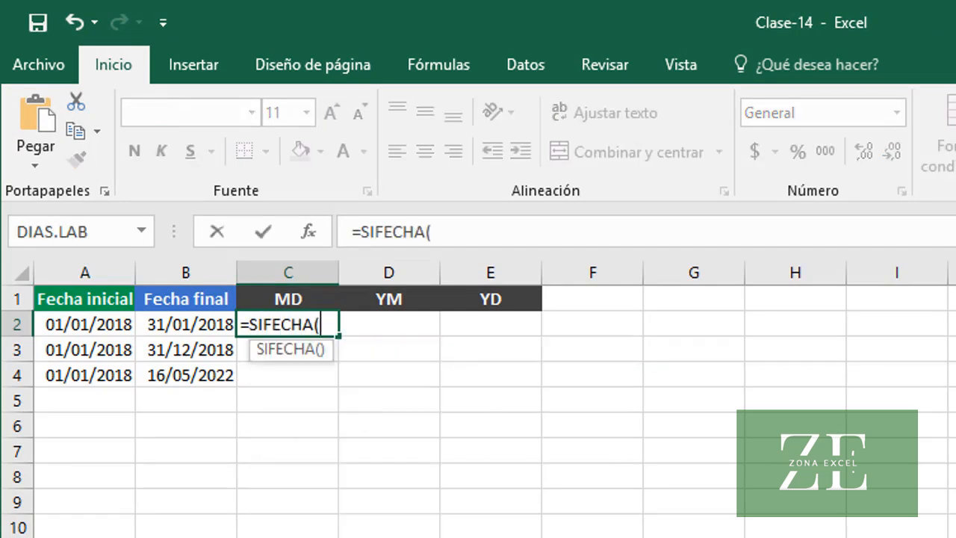
pyautogui.write('A2, B2')
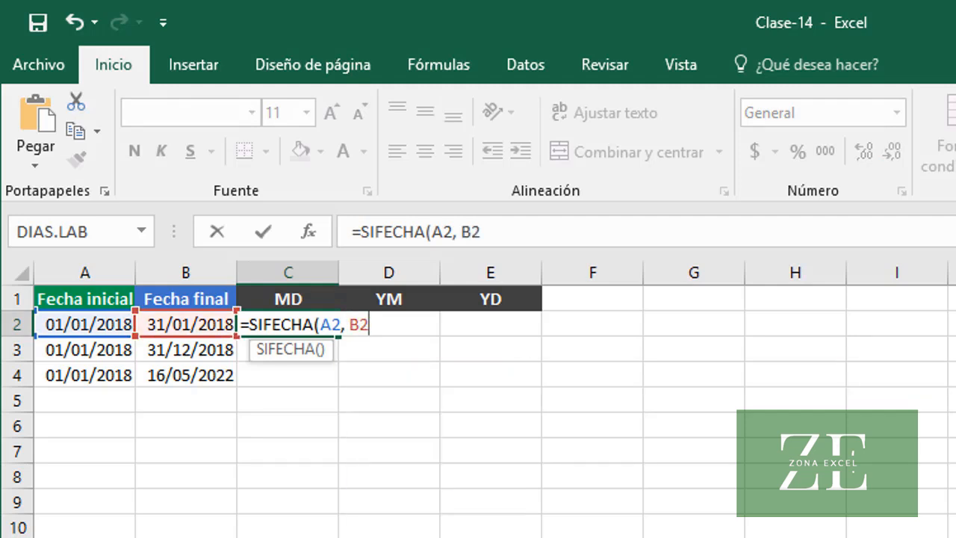
pyautogui.write(', "md")')
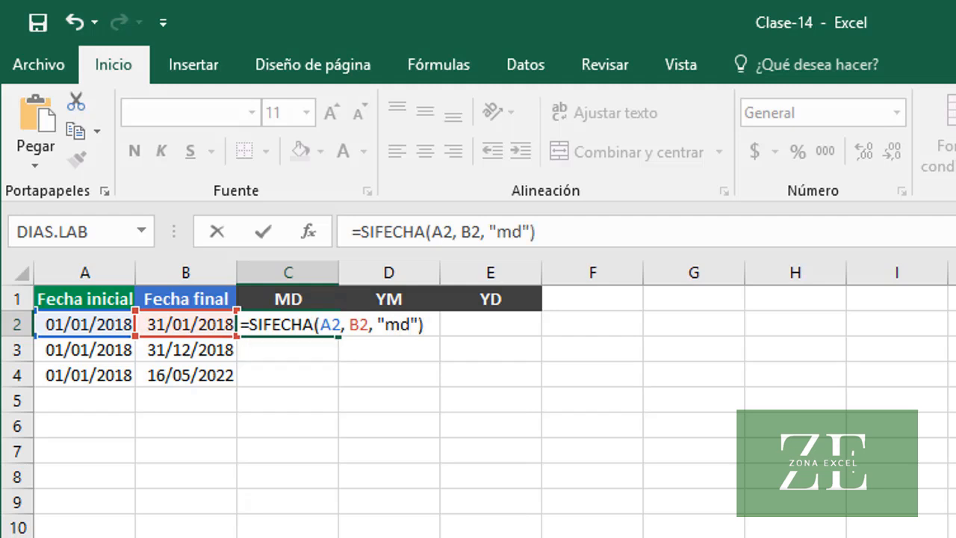
pyautogui.press('Return')
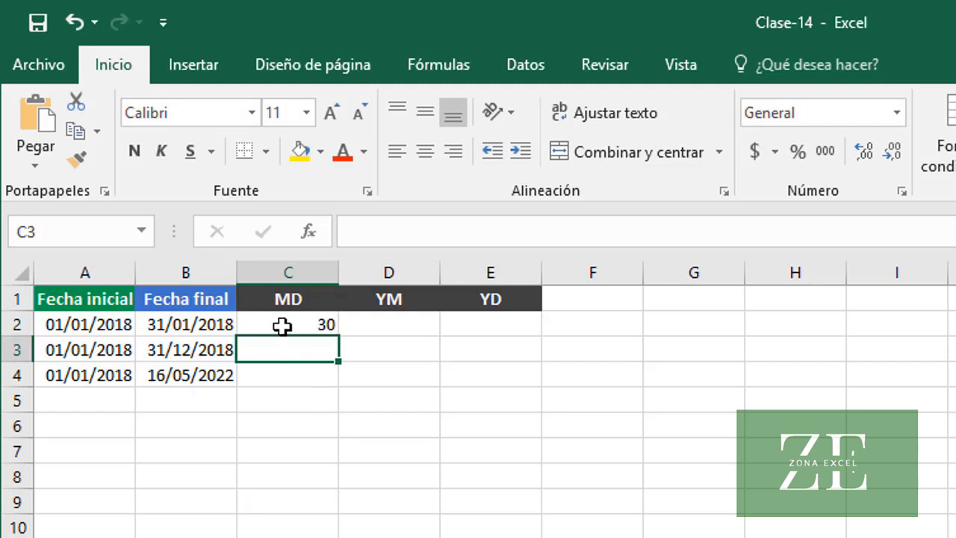
# Fill the MD formula from C2 down to C4
pyautogui.click(284, 324)
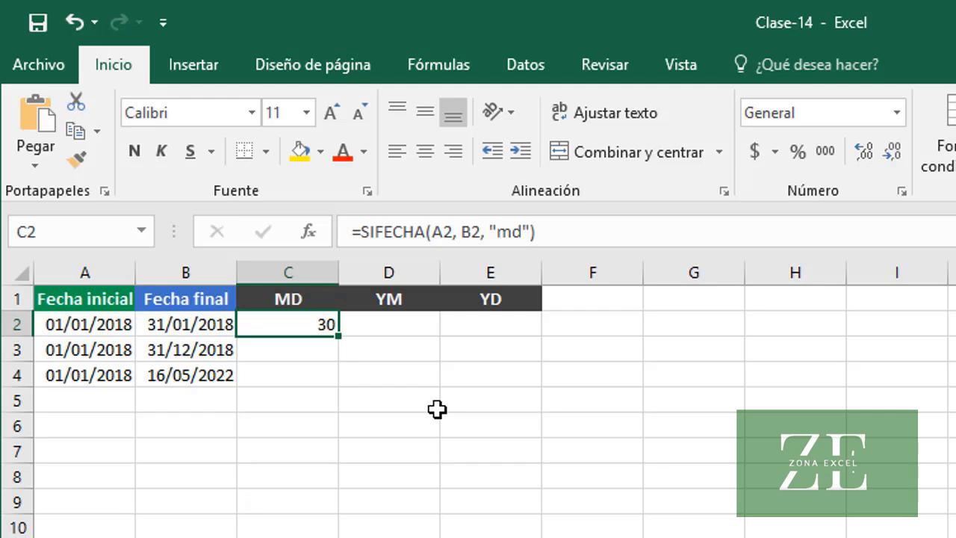
pyautogui.moveTo(339, 337); pyautogui.dragTo(335, 355)
pyautogui.click(309, 347)
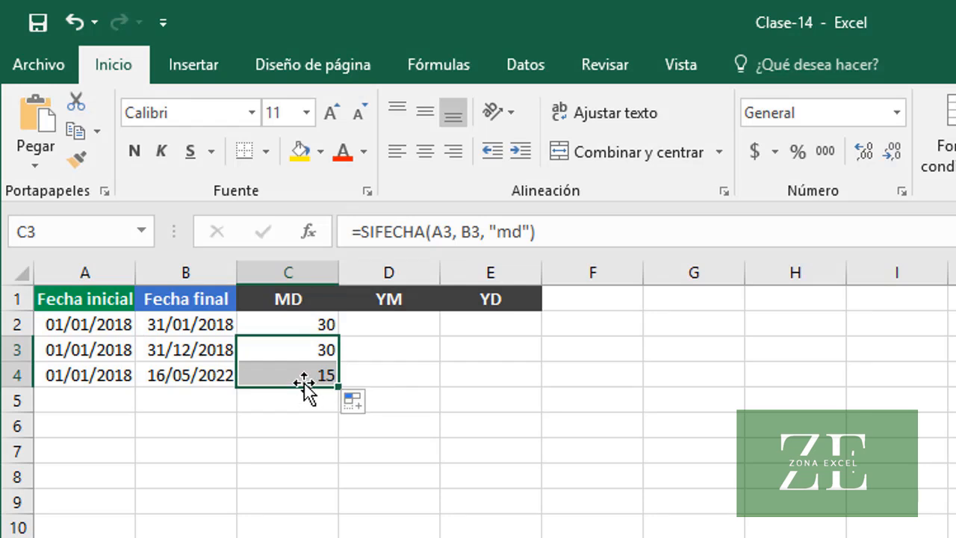
pyautogui.click(309, 380)
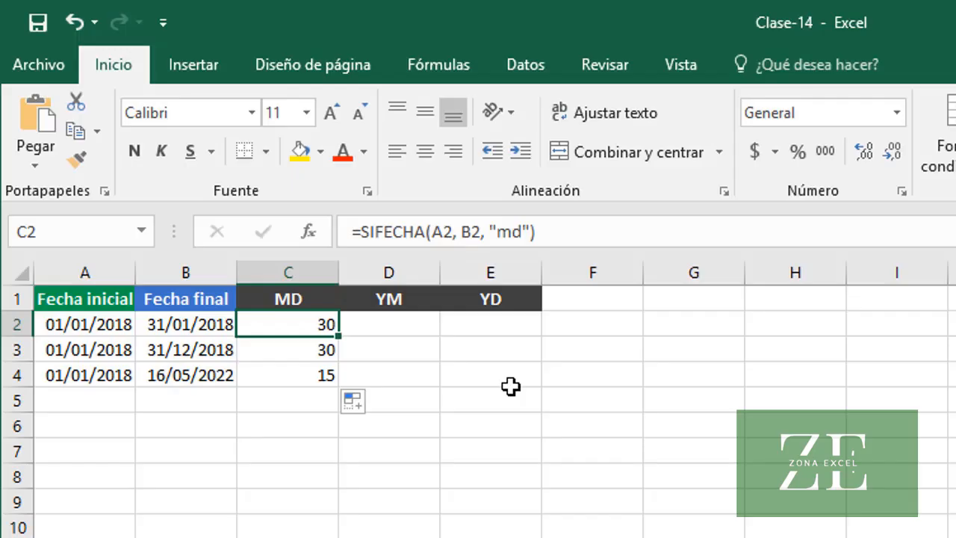
# Copy the C2 formula into D2 with the unit changed to "ym"
pyautogui.moveTo(564, 227); pyautogui.dragTo(344, 241)
pyautogui.hotkey('ctrl', 'c')
pyautogui.press('Escape')
pyautogui.click(420, 327)
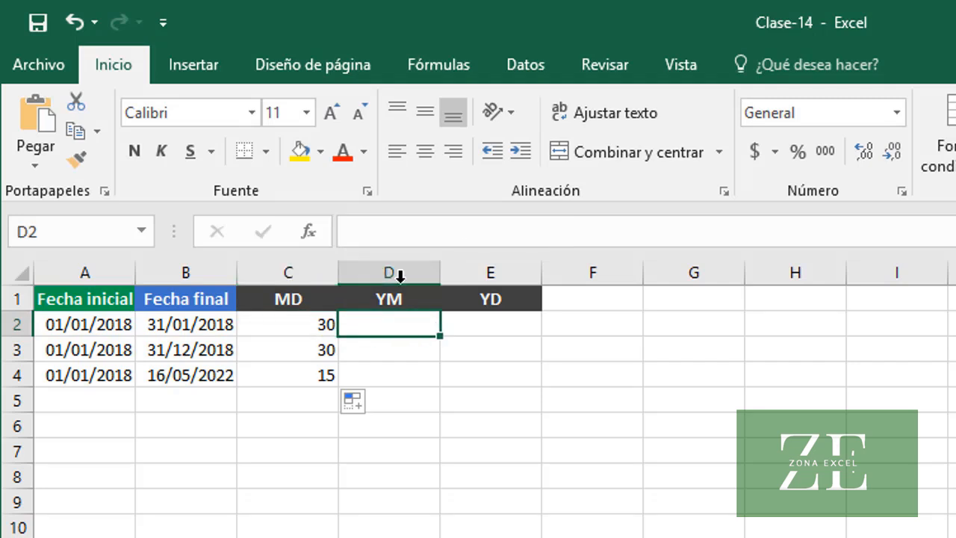
pyautogui.hotkey('ctrl', 'v')
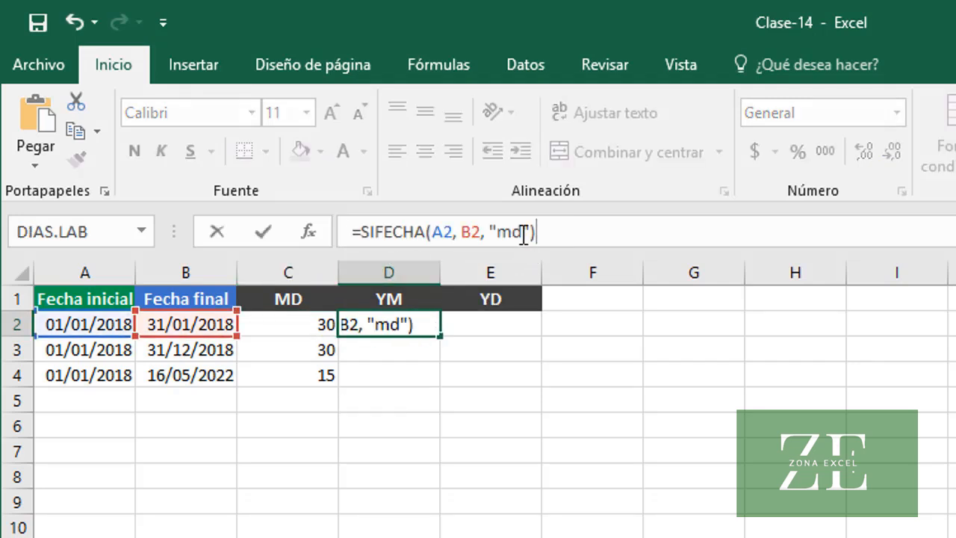
pyautogui.click(524, 233)
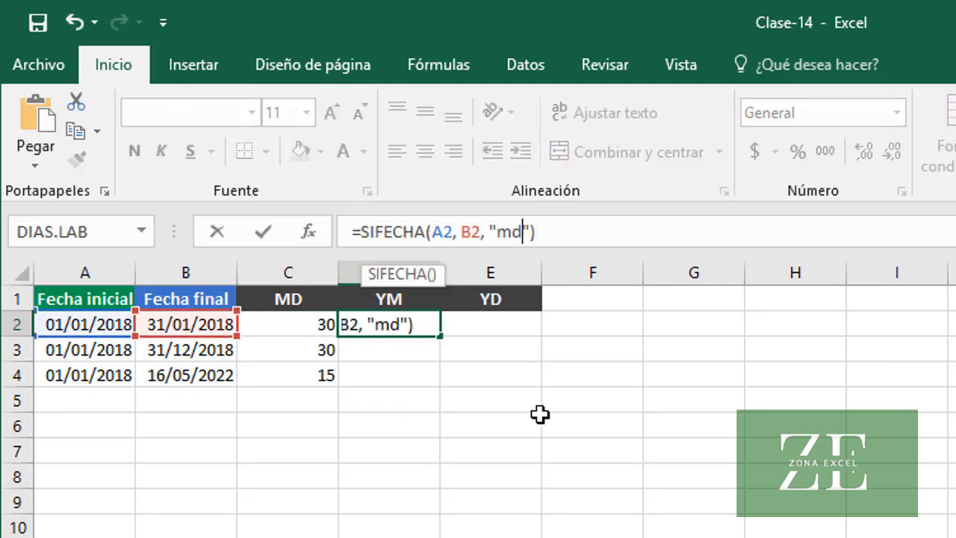
pyautogui.press('BackSpace')
pyautogui.press('BackSpace')
pyautogui.write('ym')
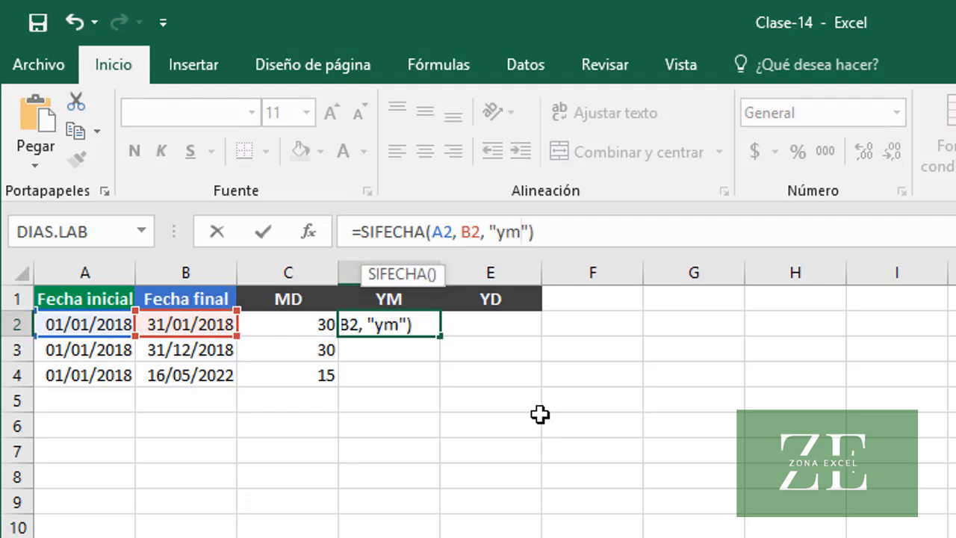
pyautogui.press('Return')
# Fill the YM formula from D2 down to D4
pyautogui.click(366, 323)
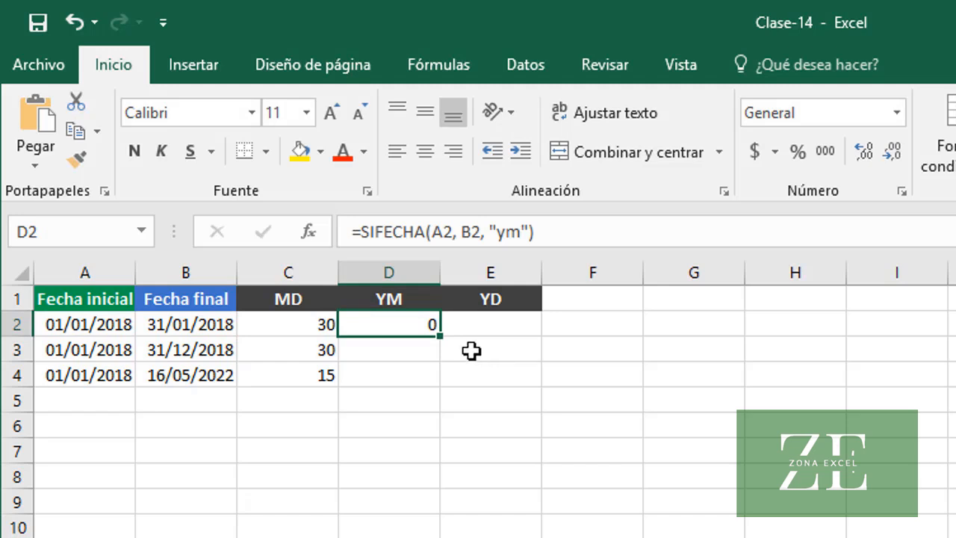
pyautogui.moveTo(440, 336); pyautogui.dragTo(442, 356)
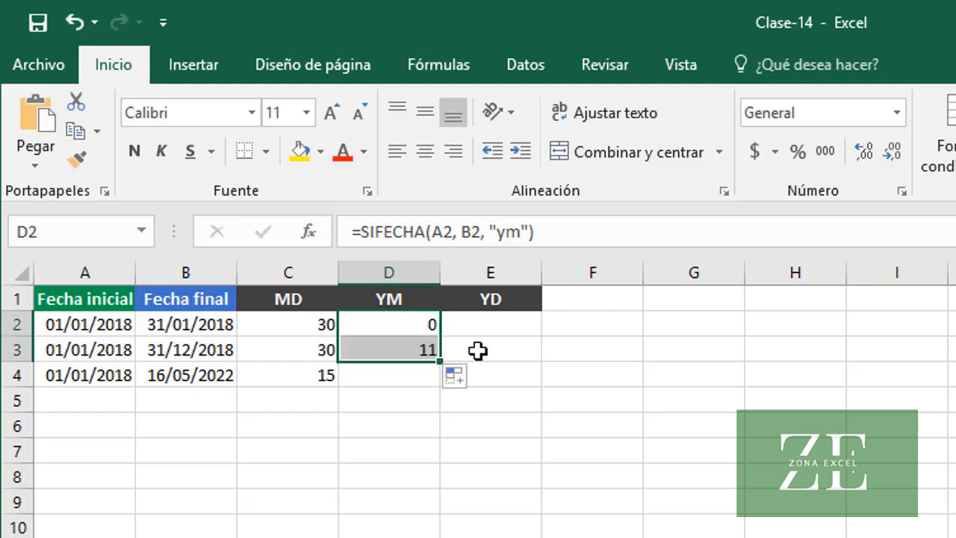
pyautogui.click(390, 348)
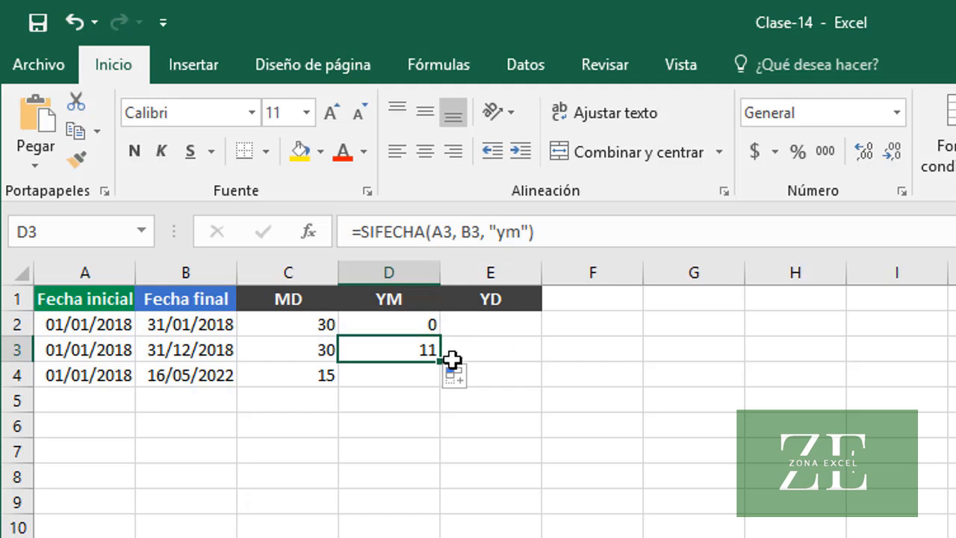
pyautogui.moveTo(439, 363); pyautogui.dragTo(440, 383)
pyautogui.click(382, 375)
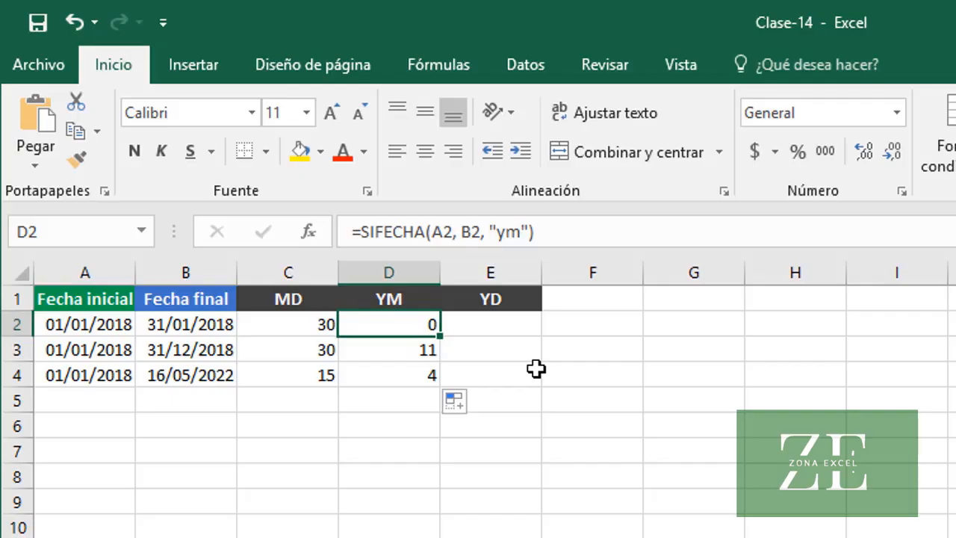
# Copy the D2 formula into E2 with the unit changed to "yd"
pyautogui.moveTo(566, 224); pyautogui.dragTo(339, 215)
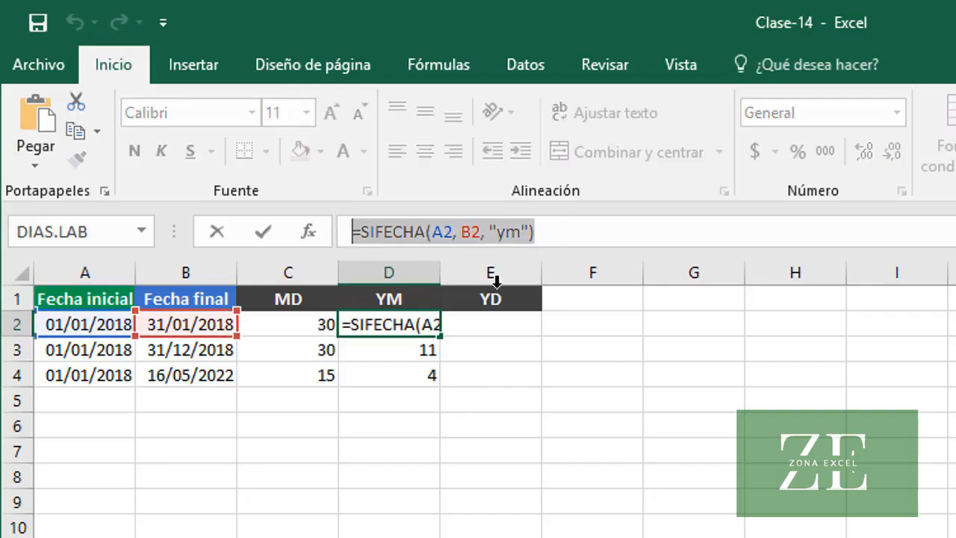
pyautogui.hotkey('ctrl', 'c')
pyautogui.press('Escape')
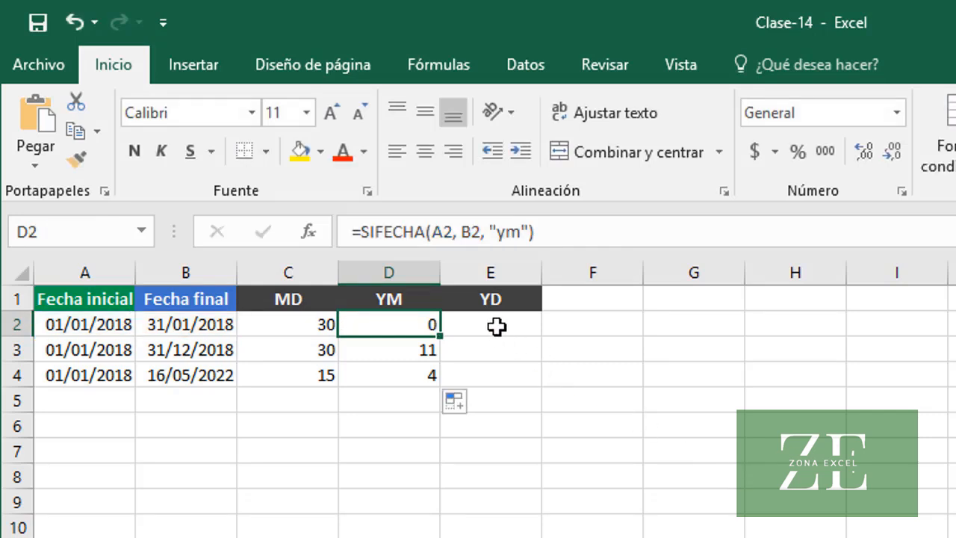
pyautogui.click(496, 329)
pyautogui.click(420, 232)
pyautogui.hotkey('ctrl', 'v')
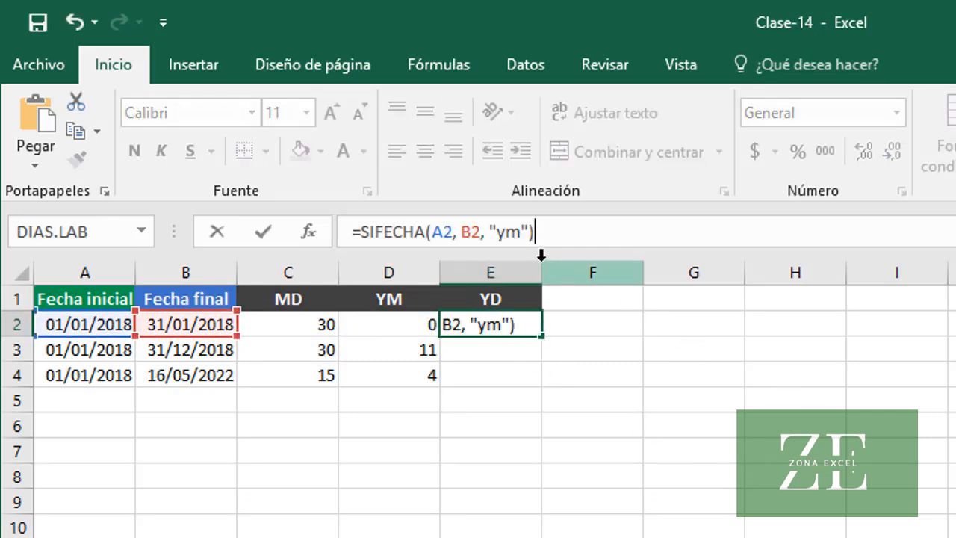
pyautogui.click(520, 232)
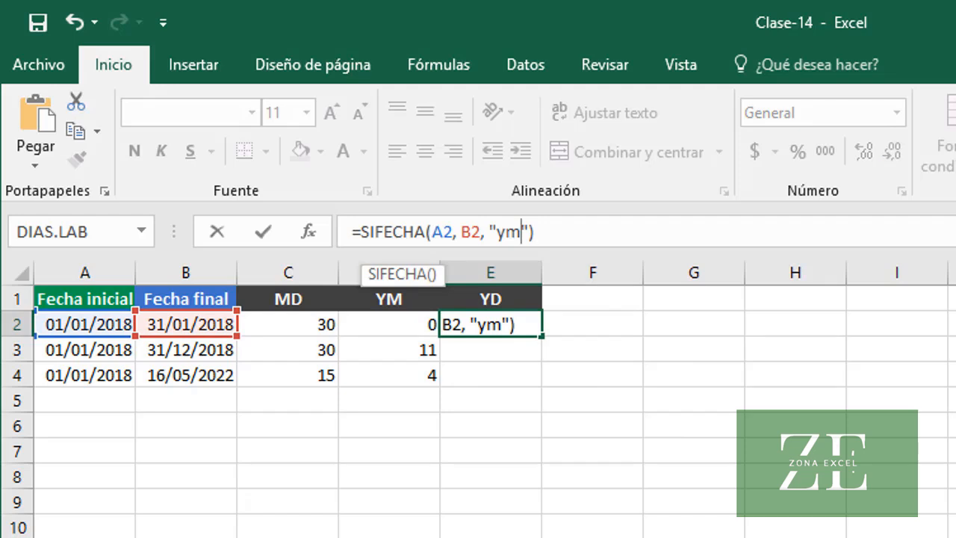
pyautogui.press('BackSpace')
pyautogui.write('d')
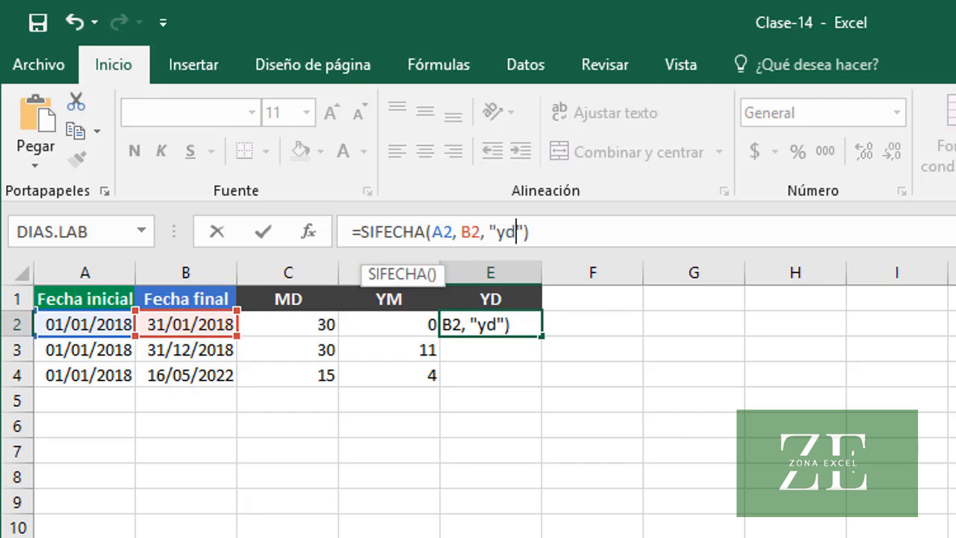
pyautogui.press('Return')
# Fill the YD formula from E2 down to E4 and check the formulas in E3 and E4
pyautogui.click(466, 324)
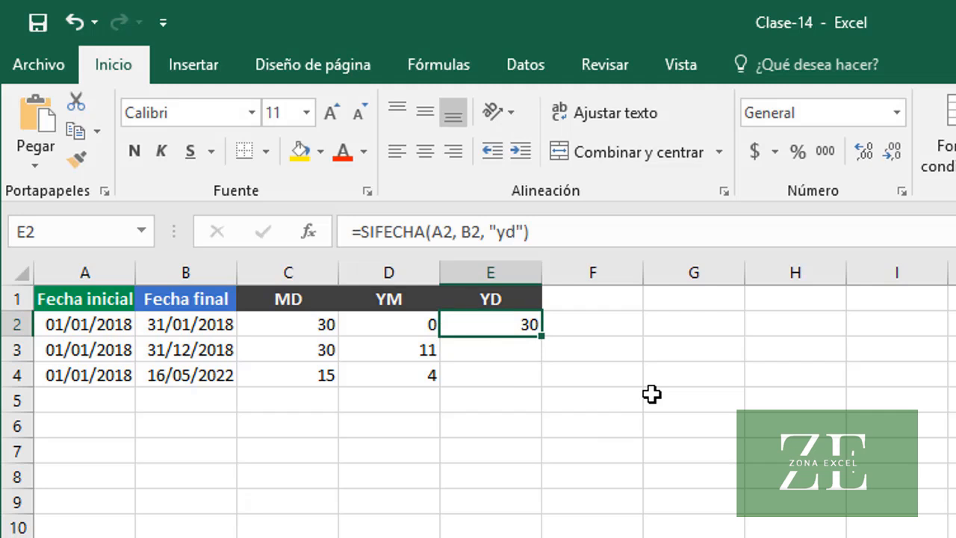
pyautogui.doubleClick(543, 337)
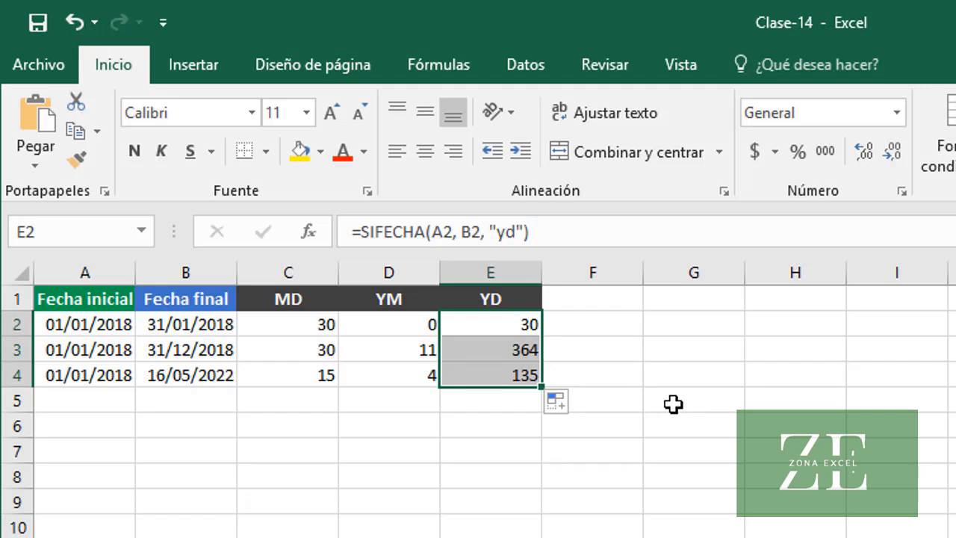
pyautogui.click(478, 349)
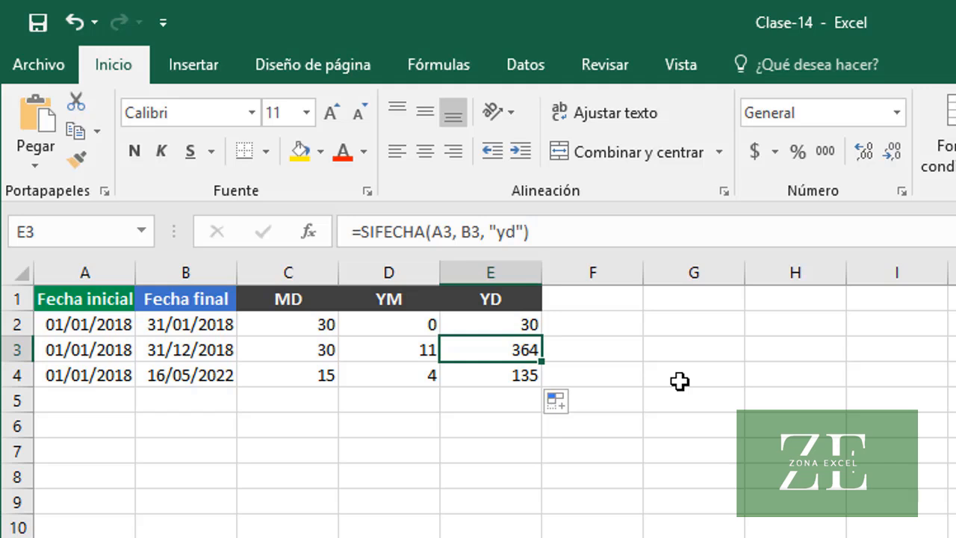
pyautogui.click(484, 376)
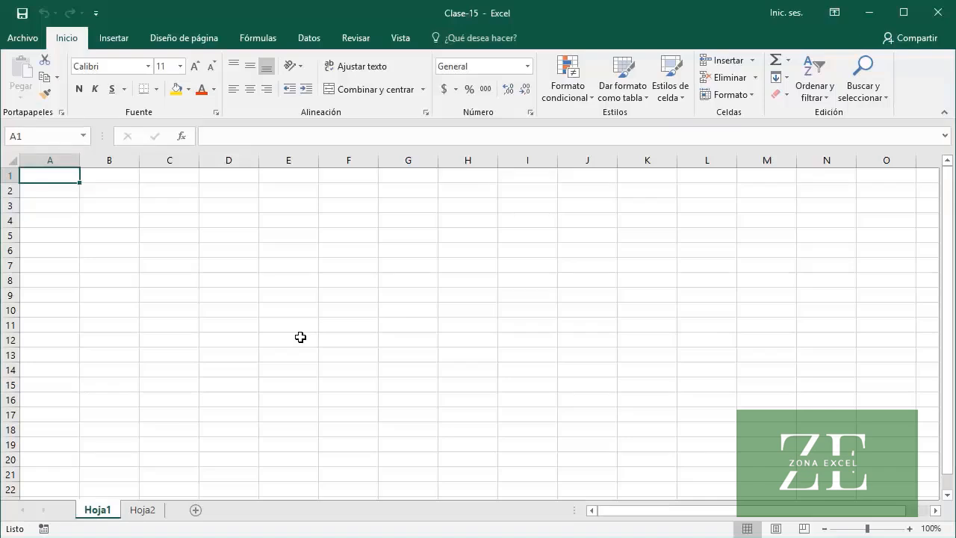
# In the Clase-15 workbook, enter 01/01/2018 in A1 of Hoja1 and fill the date series down to A20
pyautogui.write('01/01')
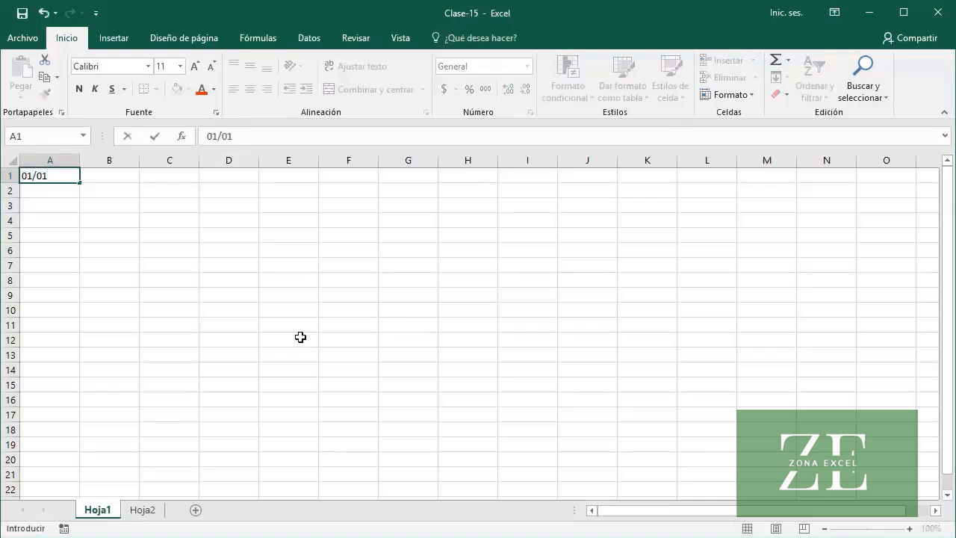
pyautogui.write('/2018')
pyautogui.press('Return')
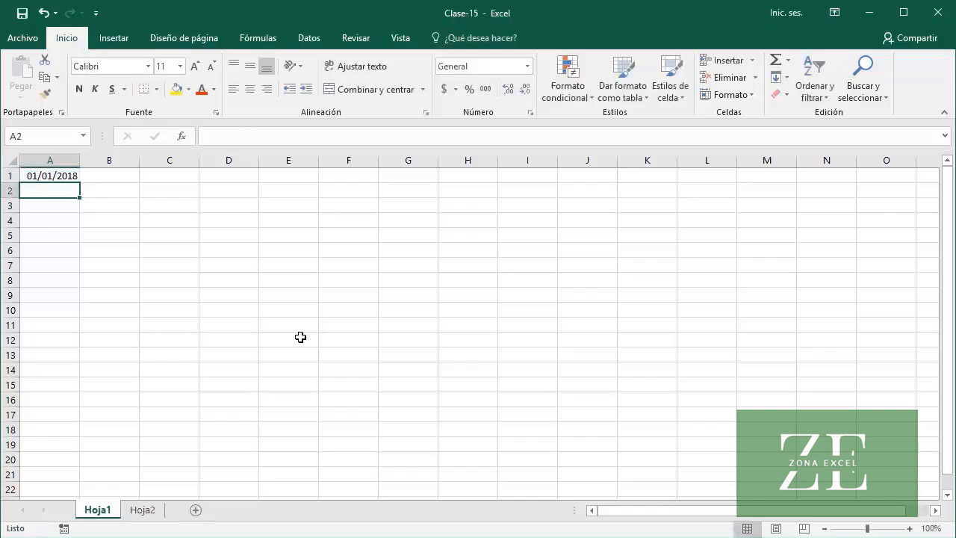
pyautogui.click(50, 177)
pyautogui.moveTo(79, 183); pyautogui.dragTo(84, 466)
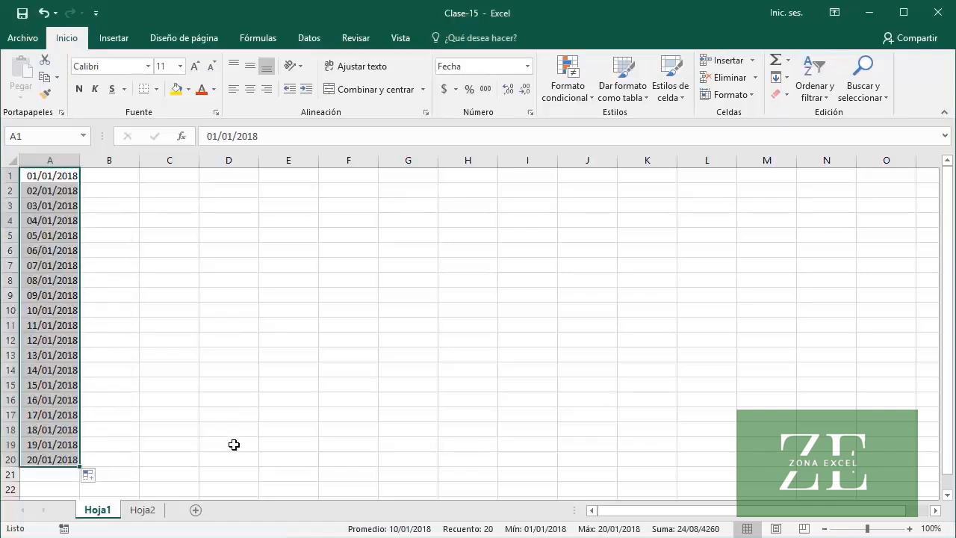
# Switch the A1:A20 autofill to weekdays only (Rellenar días laborables de la semana) and format the dates as Fecha larga
pyautogui.click(89, 479)
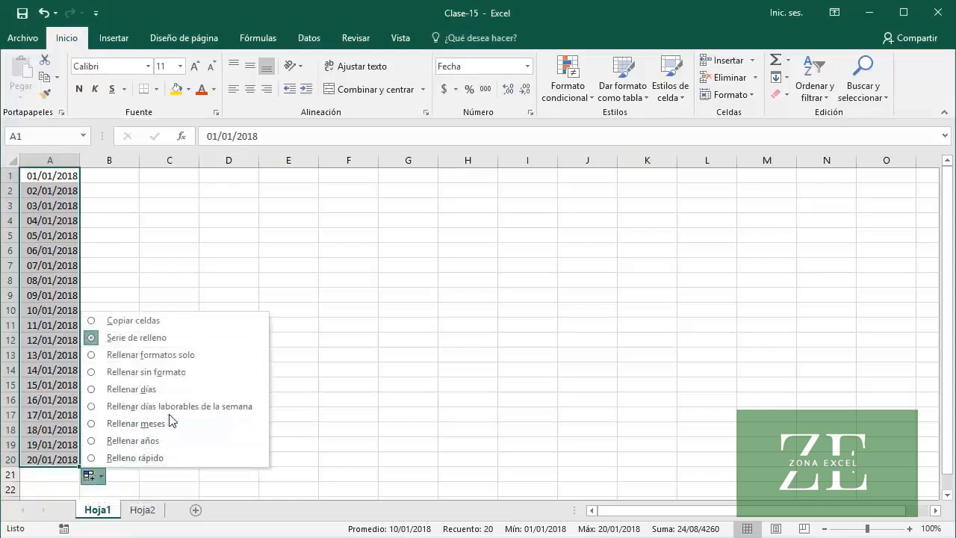
pyautogui.click(205, 406)
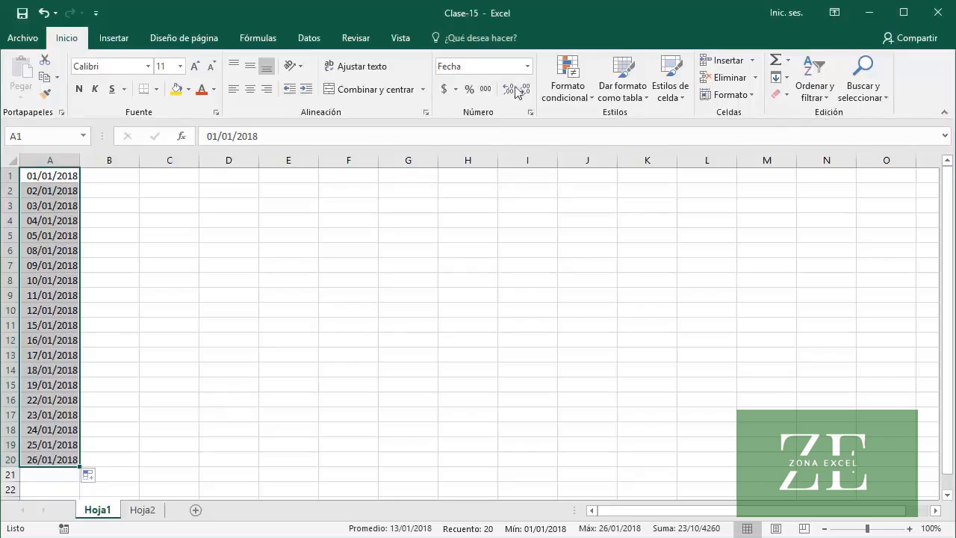
pyautogui.click(527, 67)
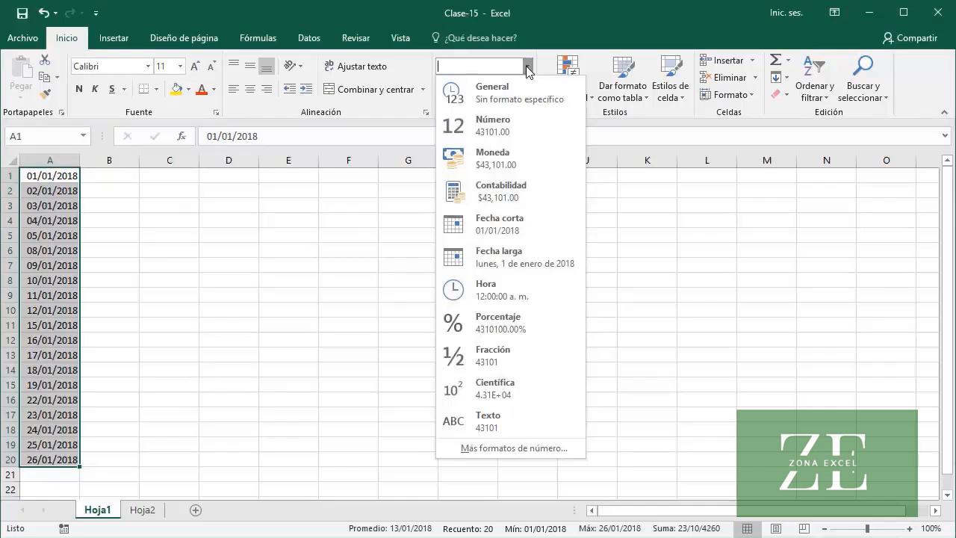
pyautogui.click(549, 256)
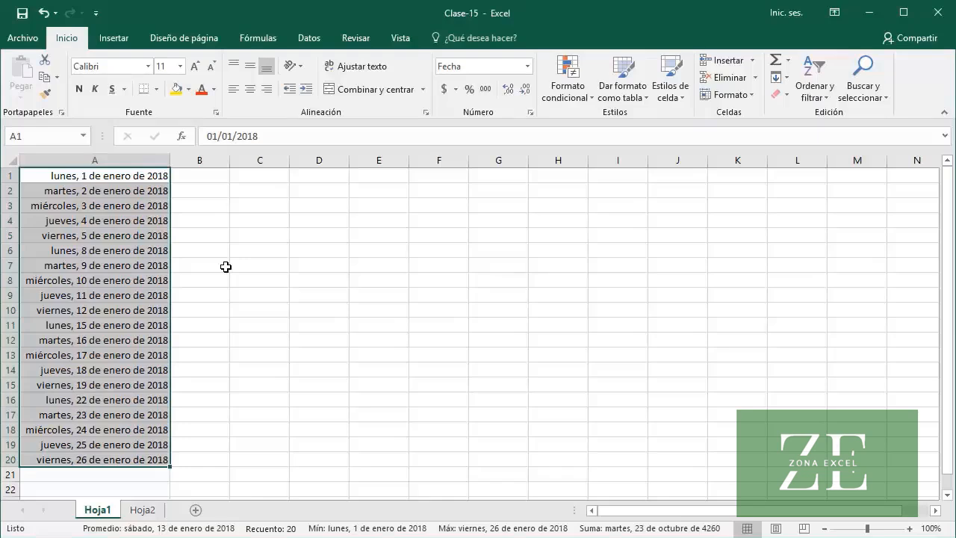
# Enter 01/01/2018 in B1 and fill the daily date series down to B6
pyautogui.click(210, 177)
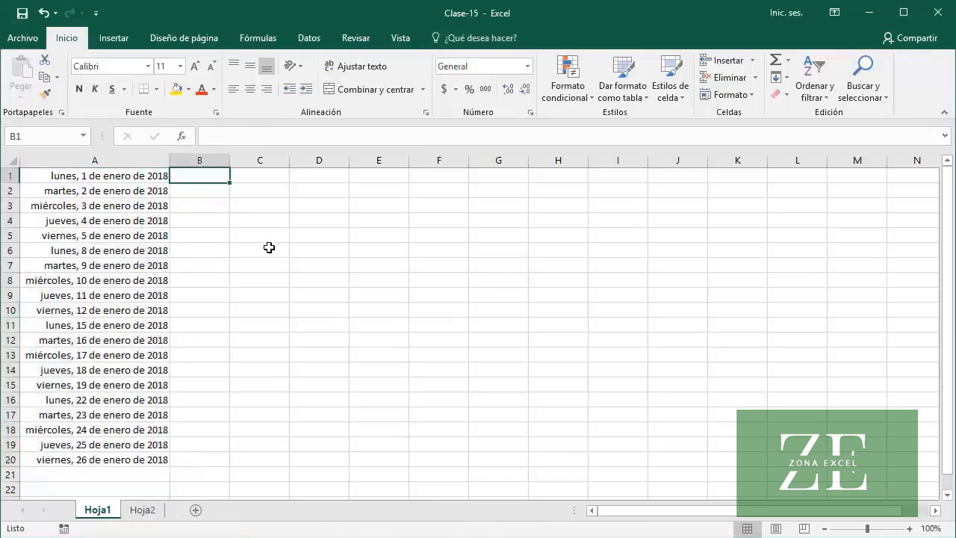
pyautogui.write('01/01/2')
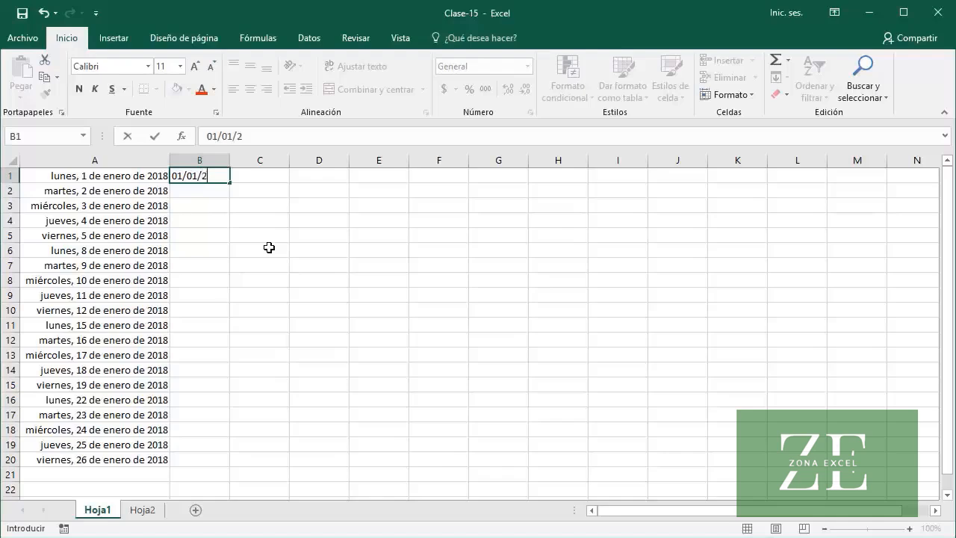
pyautogui.write('018')
pyautogui.press('Return')
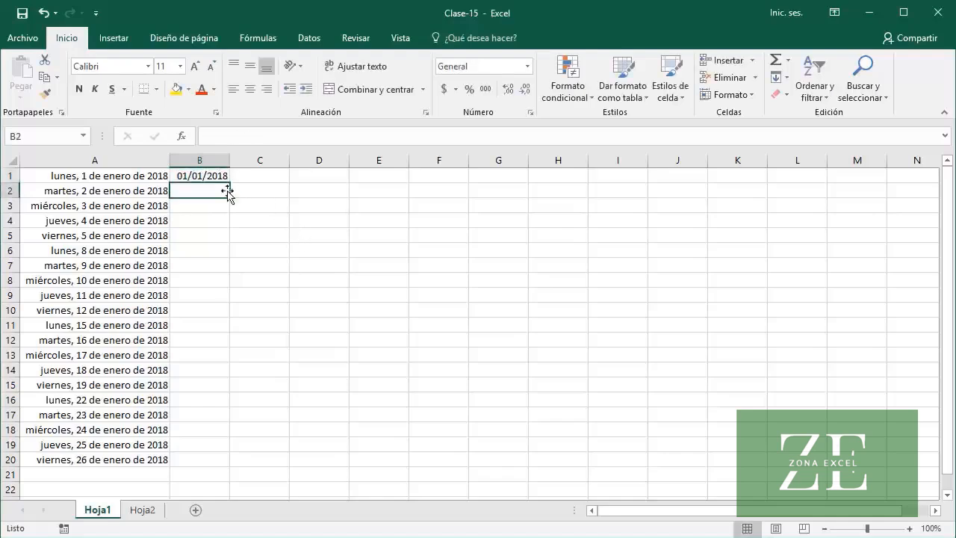
pyautogui.click(194, 176)
pyautogui.moveTo(229, 183); pyautogui.dragTo(229, 261)
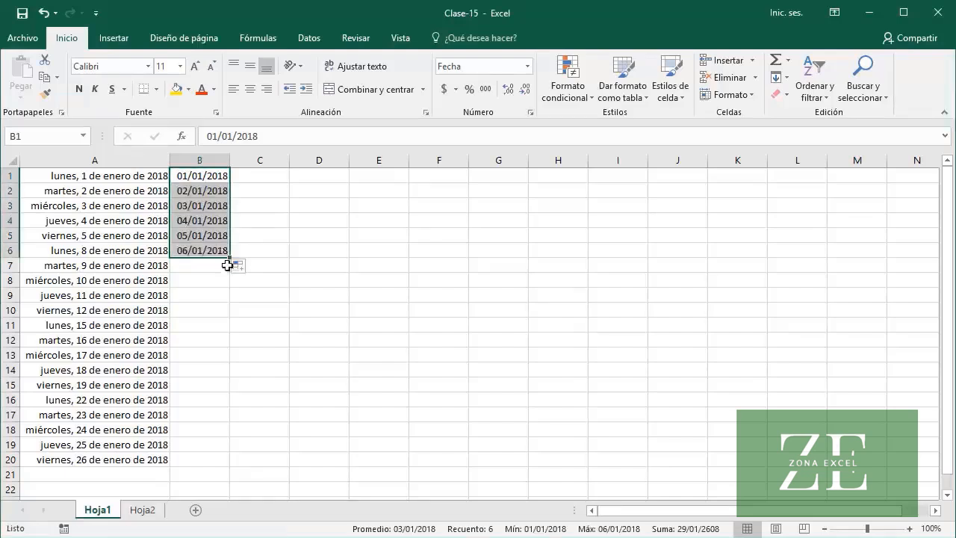
# Enter the formula =B1+7 in B7 and fill it down to B20
pyautogui.click(216, 266)
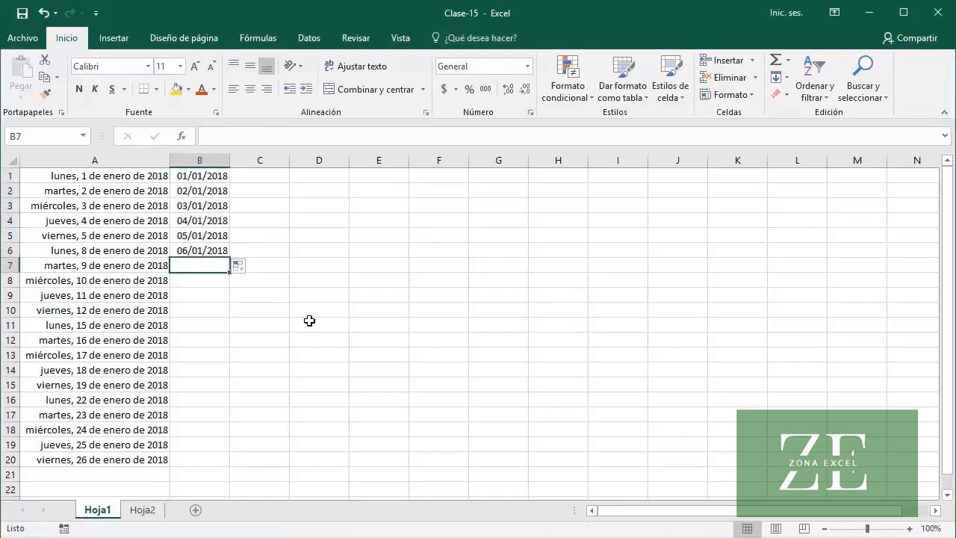
pyautogui.write('=B1')
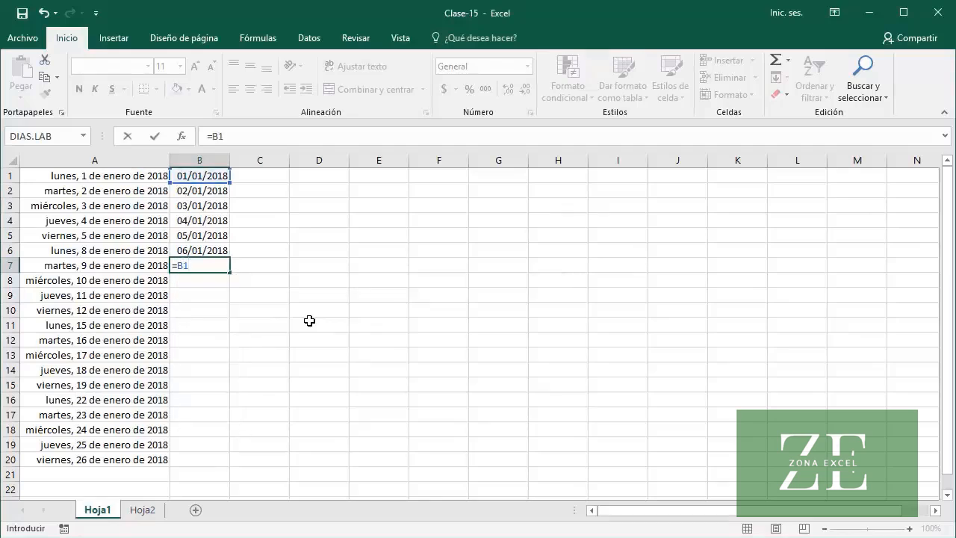
pyautogui.write('+7')
pyautogui.press('Return')
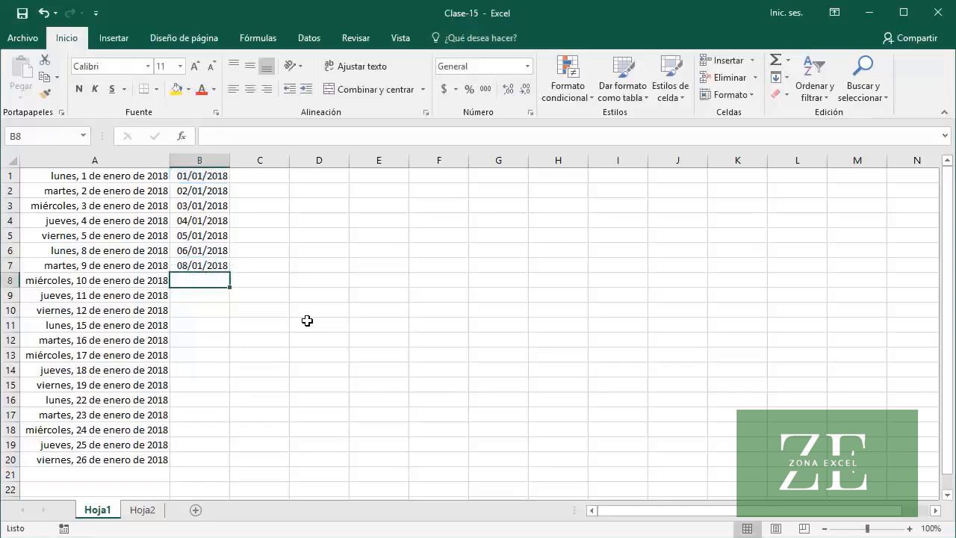
pyautogui.click(205, 265)
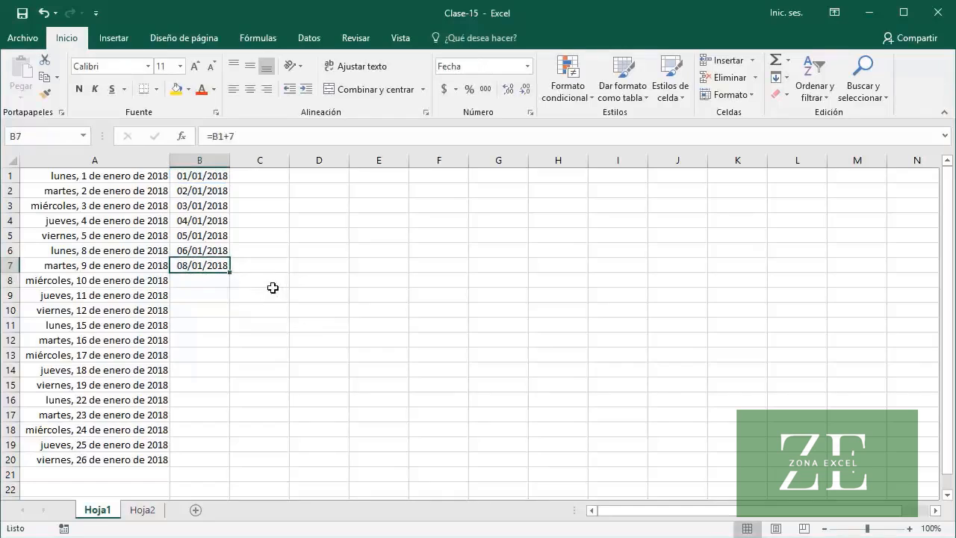
pyautogui.doubleClick(230, 272)
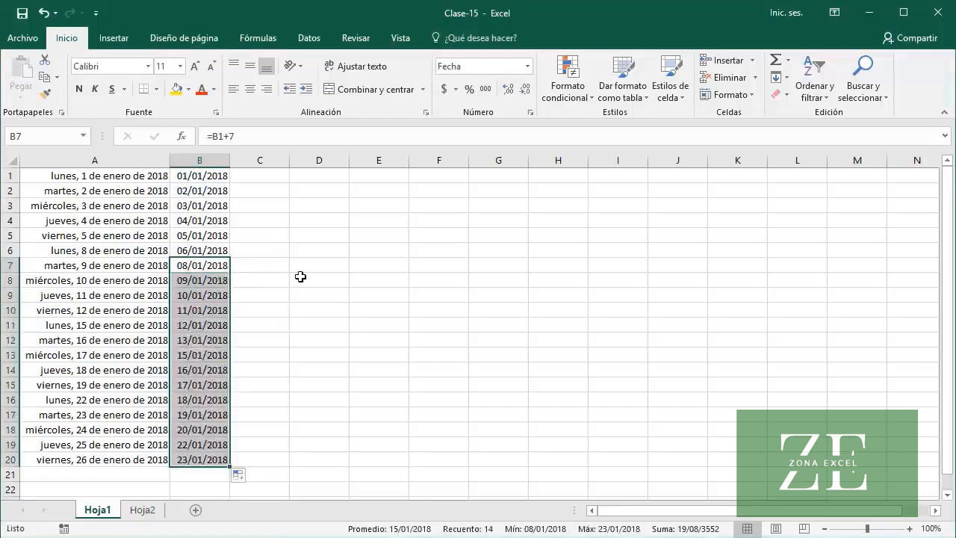
# Format the dates in B1:B20 as Fecha larga and check the date in B6
pyautogui.click(221, 175)
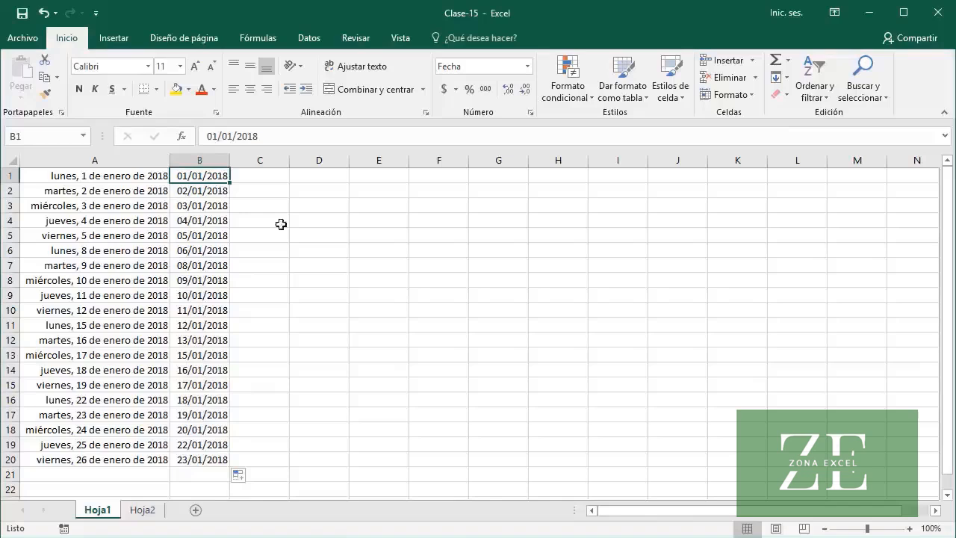
pyautogui.keyDown('shift'); pyautogui.click(222, 459); pyautogui.keyUp('shift')
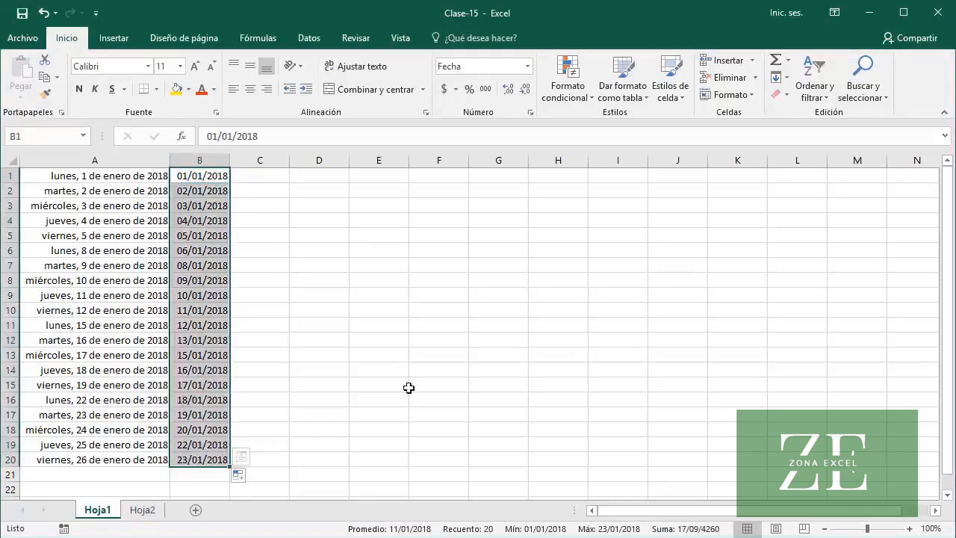
pyautogui.click(527, 65)
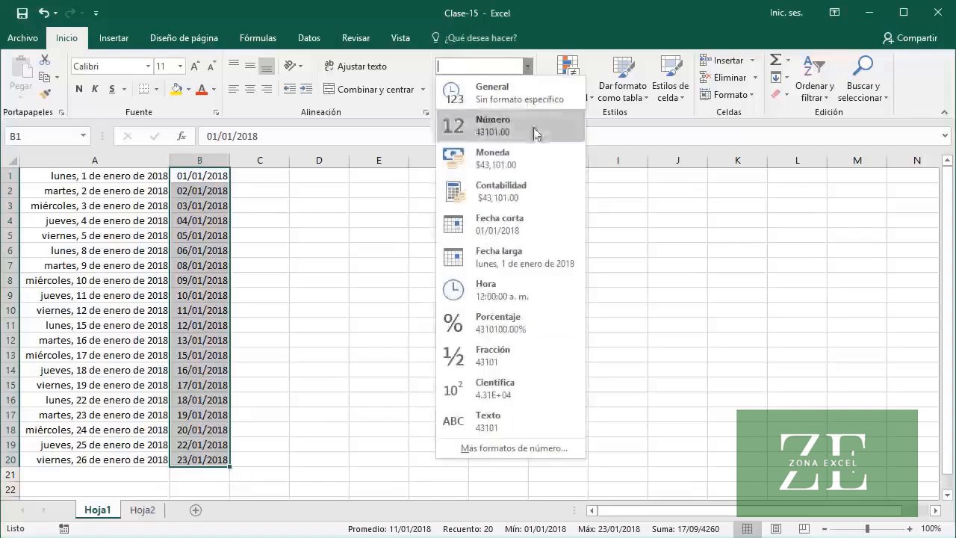
pyautogui.click(545, 256)
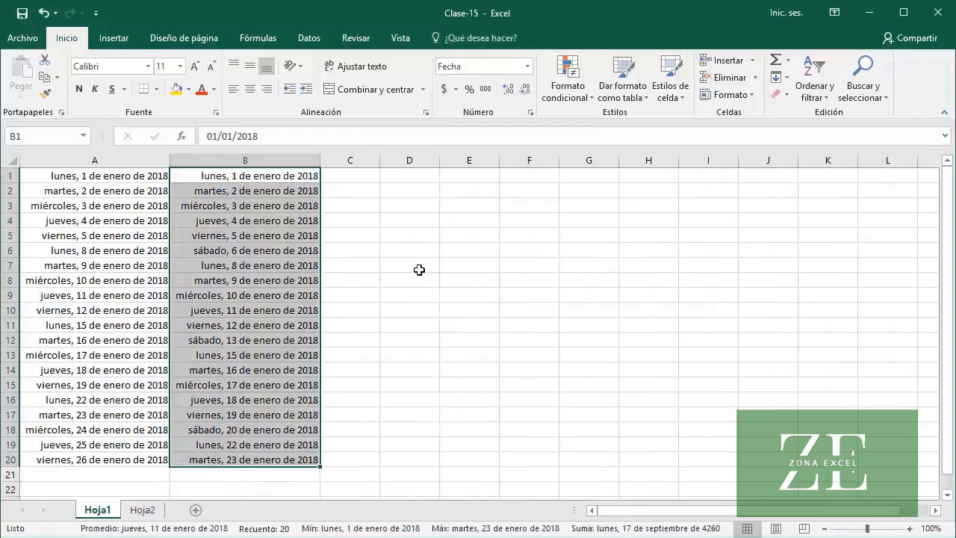
pyautogui.click(312, 252)
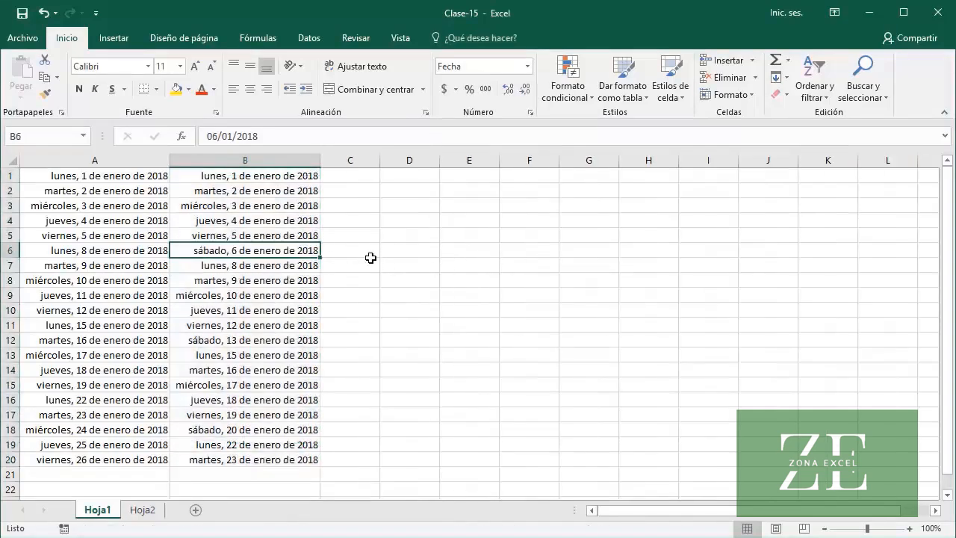
# Replace the formulas in B7:B20 with their values by copying the range and pasting values only over it
pyautogui.press('Down')
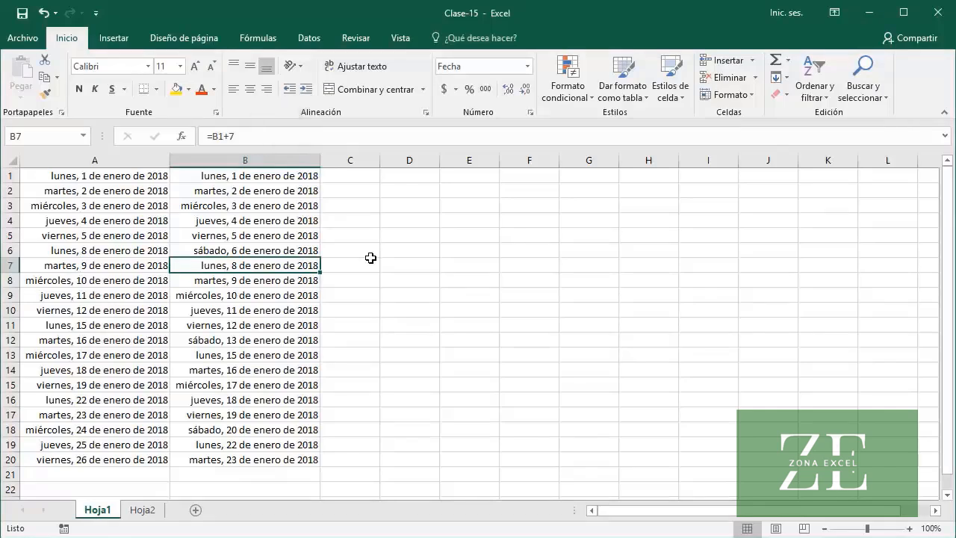
pyautogui.keyDown('shift'); pyautogui.click(283, 463); pyautogui.keyUp('shift')
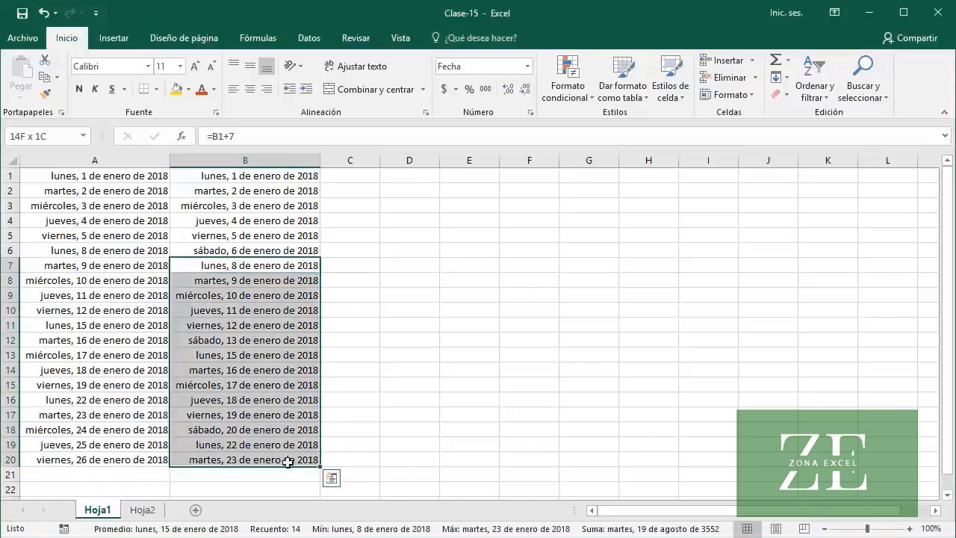
pyautogui.hotkey('ctrl', 'c')
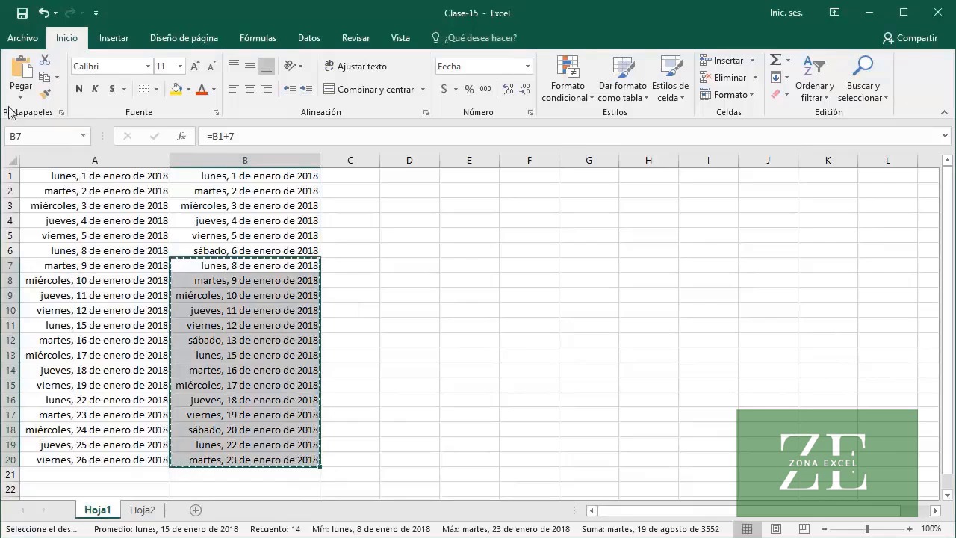
pyautogui.click(16, 101)
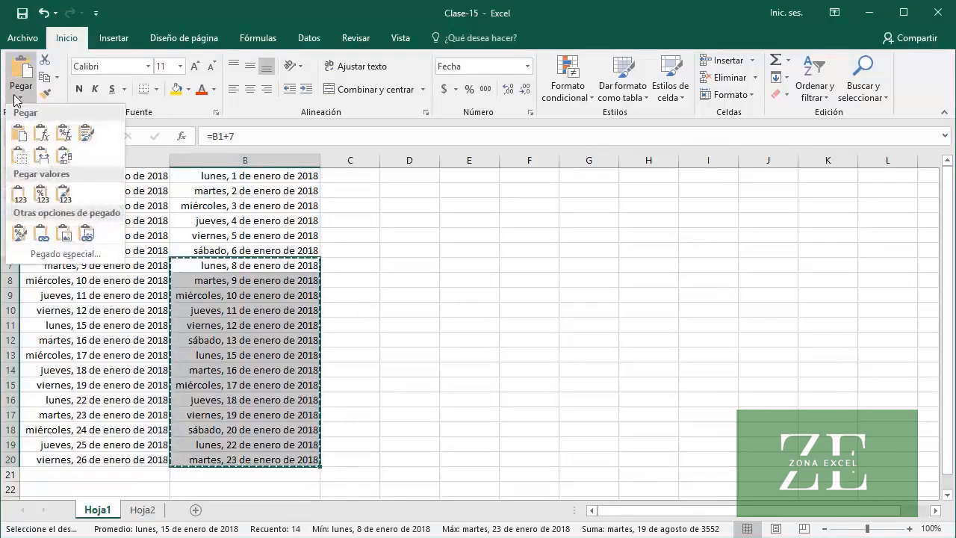
pyautogui.click(21, 197)
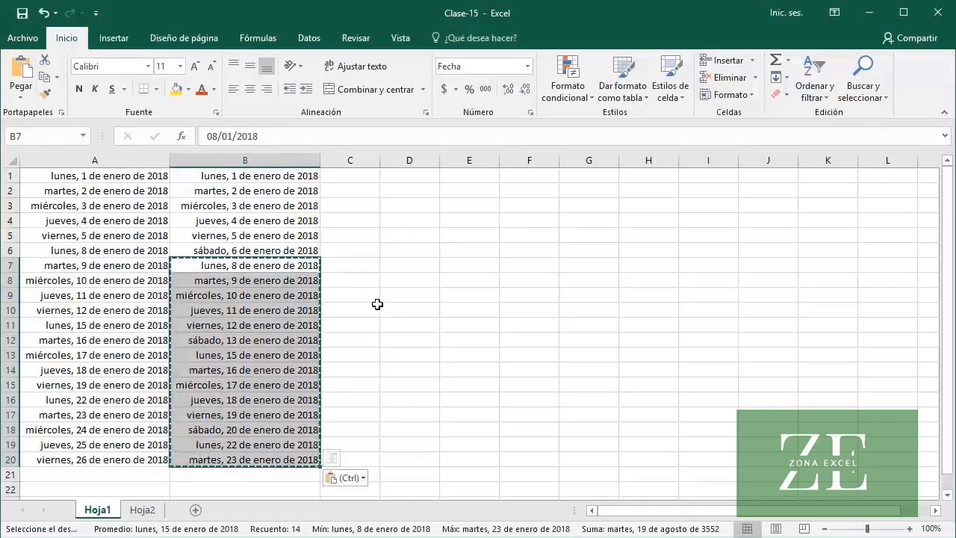
pyautogui.press('Escape')
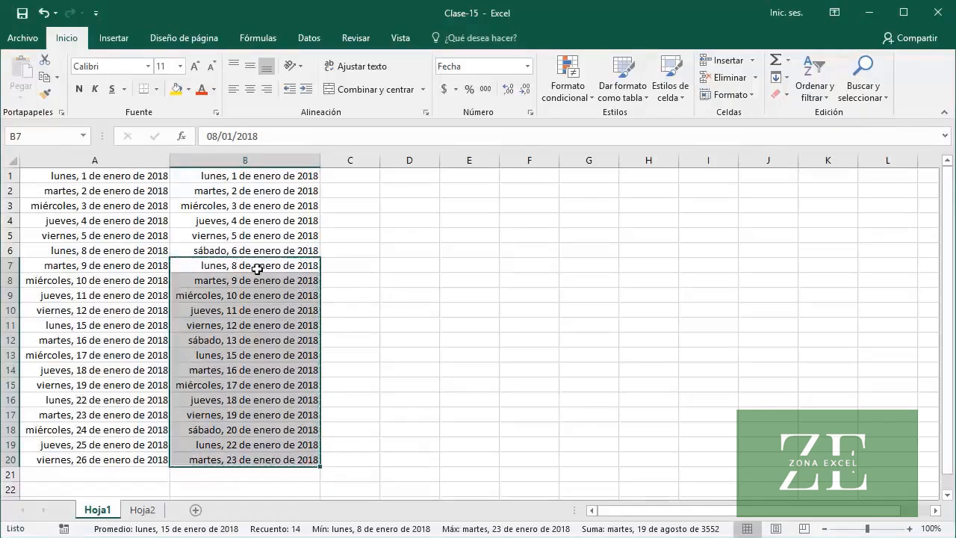
# Check the contents of cells B7, B8 and B9 to see whether they hold dates instead of formulas
pyautogui.click(231, 267)
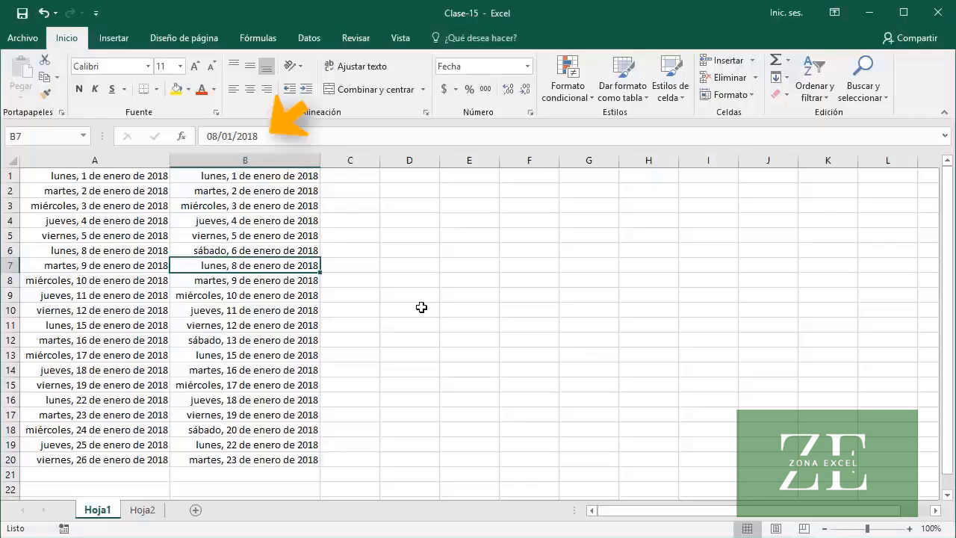
pyautogui.press('Down')
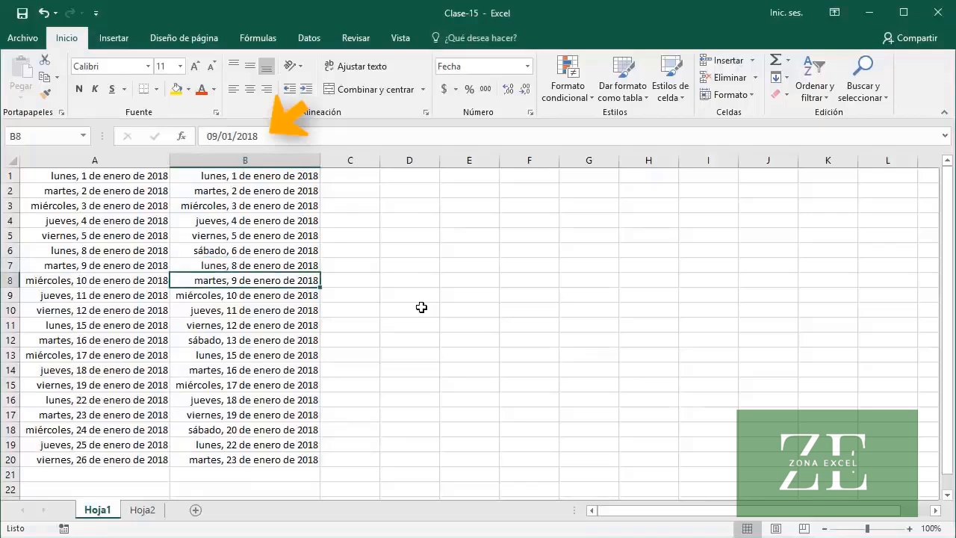
pyautogui.press('Down')
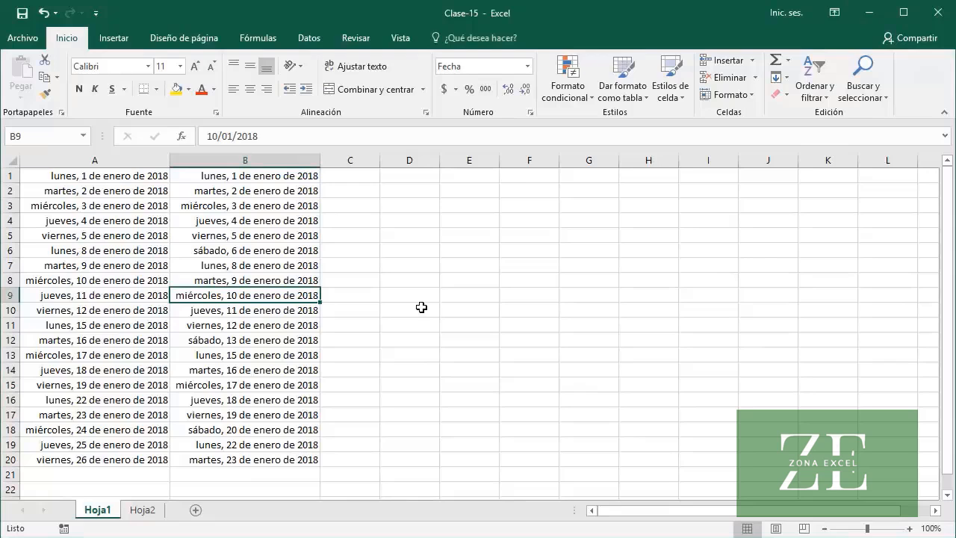
# On Hoja2, enter the formula =DIA.LAB("01/01/2018",FILA()-1) in A1 and reselect the cell
pyautogui.click(153, 513)
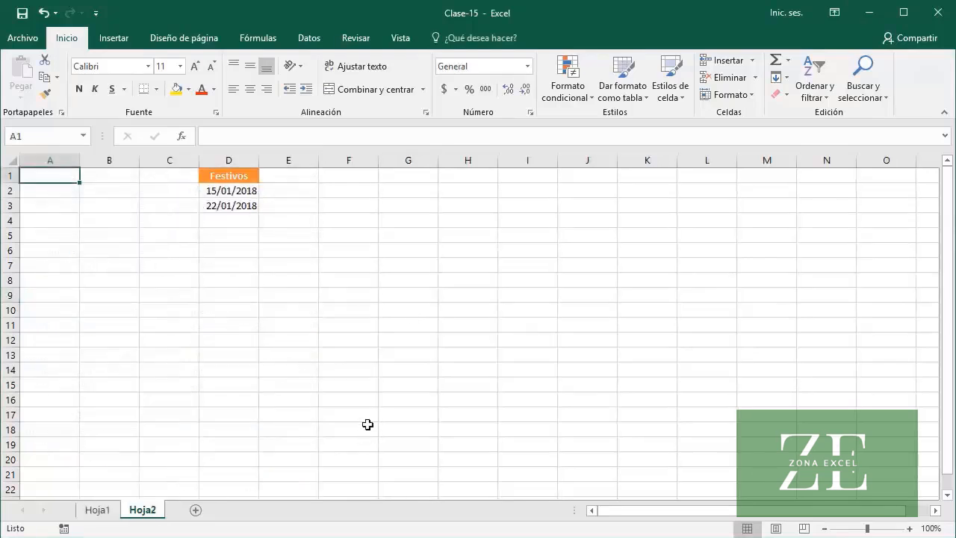
pyautogui.click(252, 177)
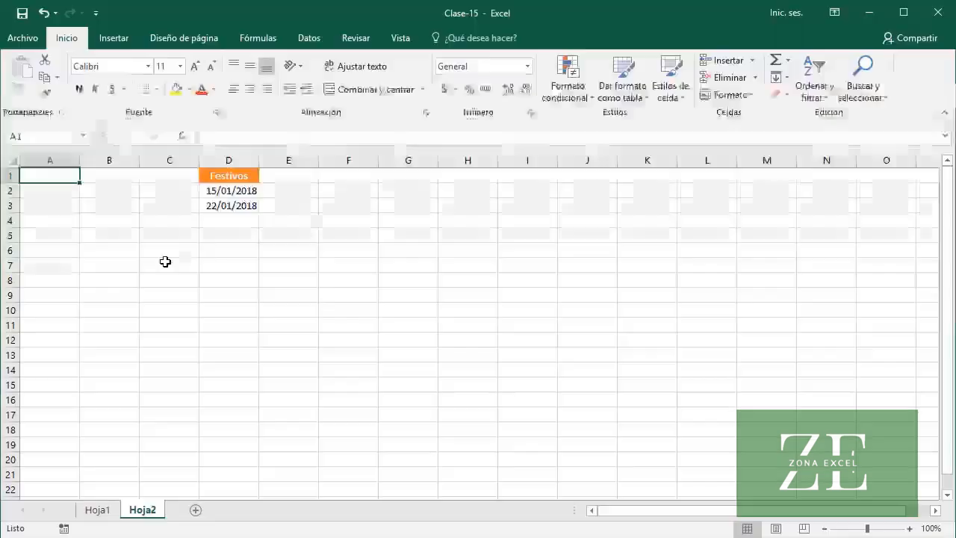
pyautogui.write('=')
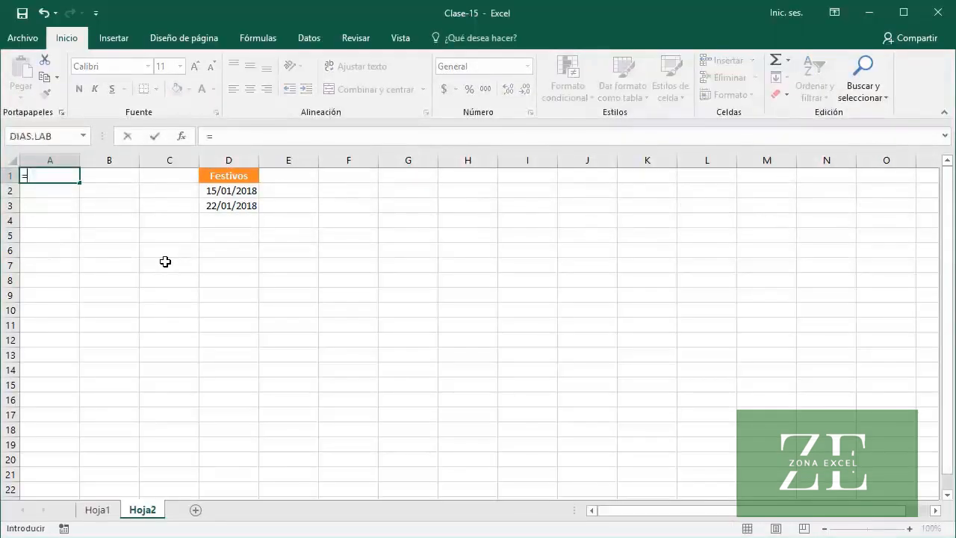
pyautogui.write('DIA.L')
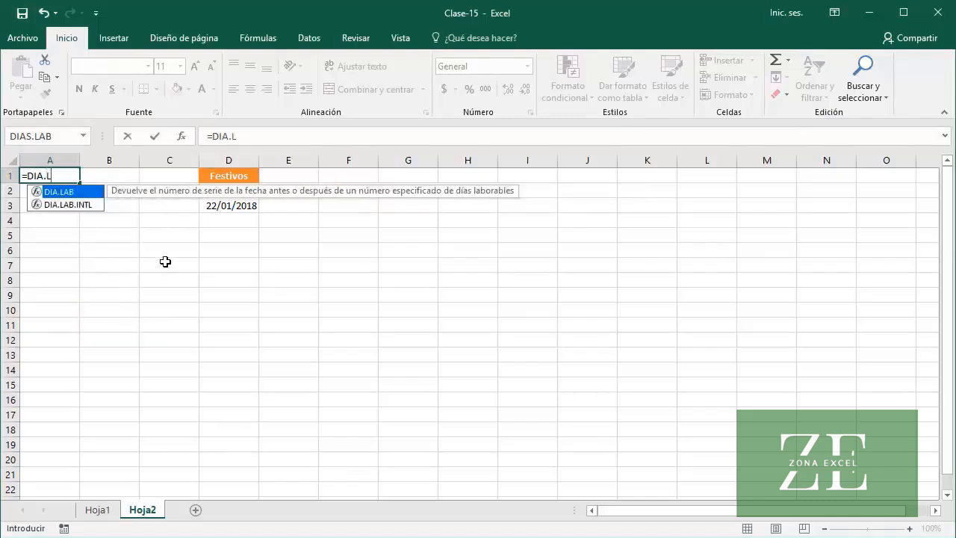
pyautogui.press('Tab')
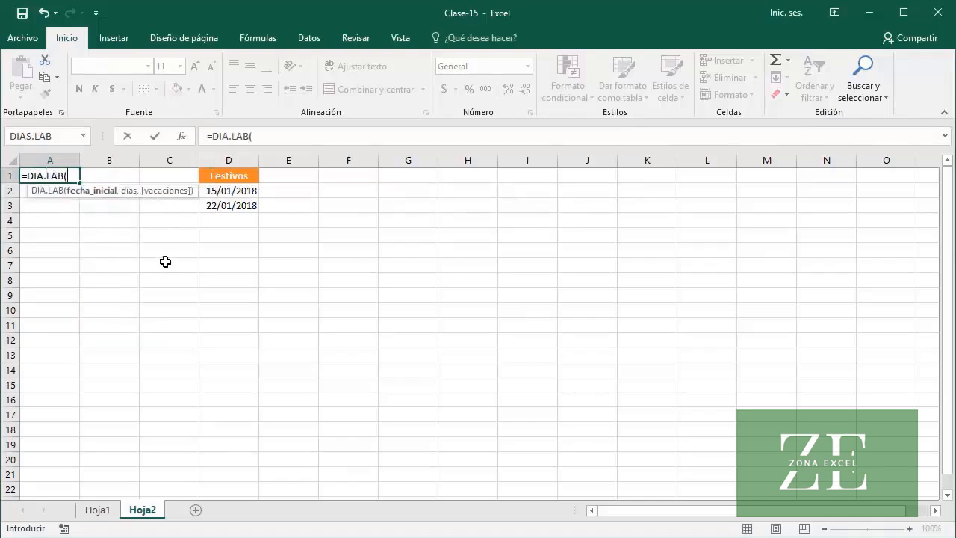
pyautogui.write('"01/01/2018')
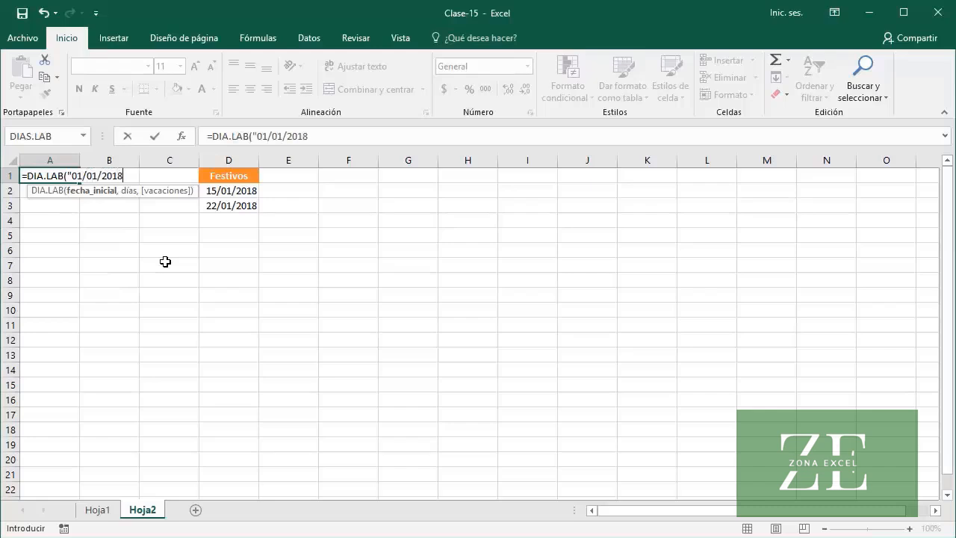
pyautogui.write('",')
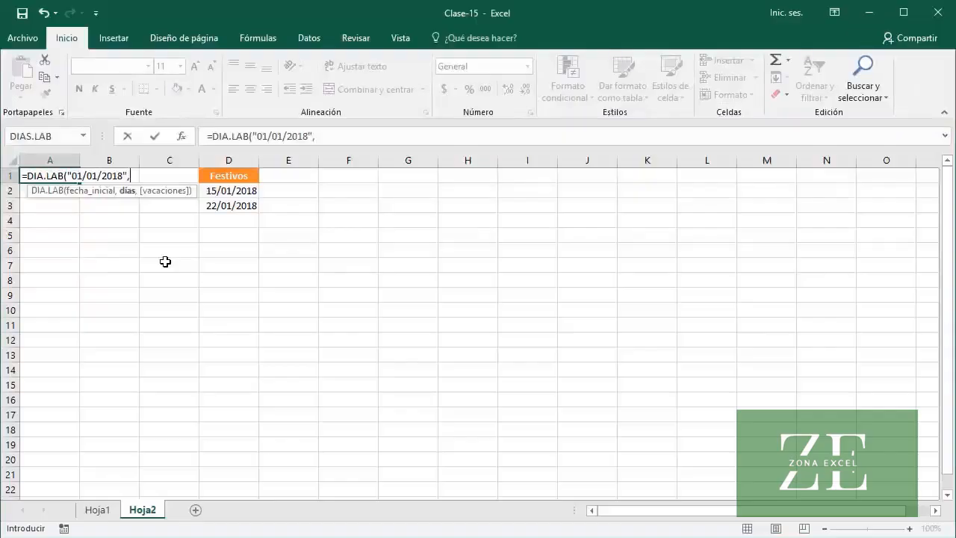
pyautogui.write('FI')
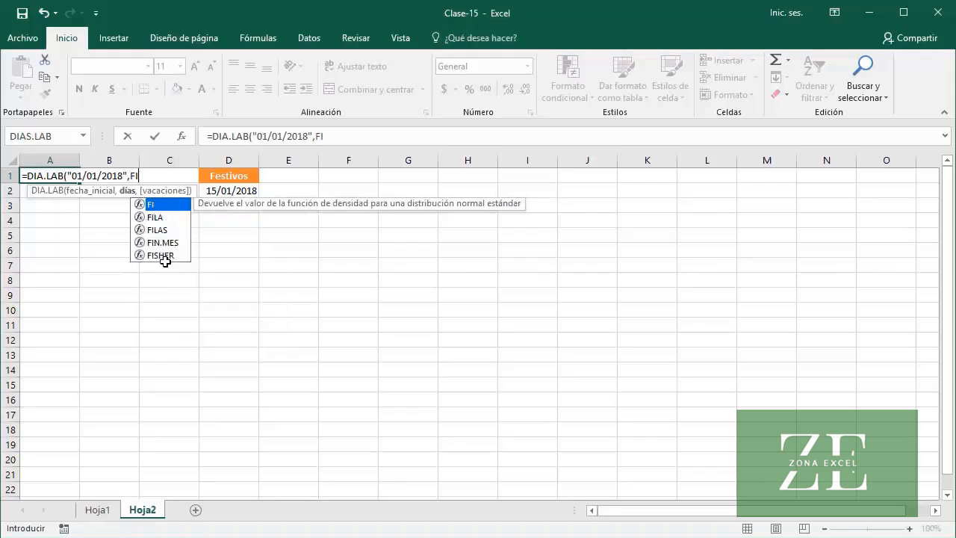
pyautogui.write('LA()')
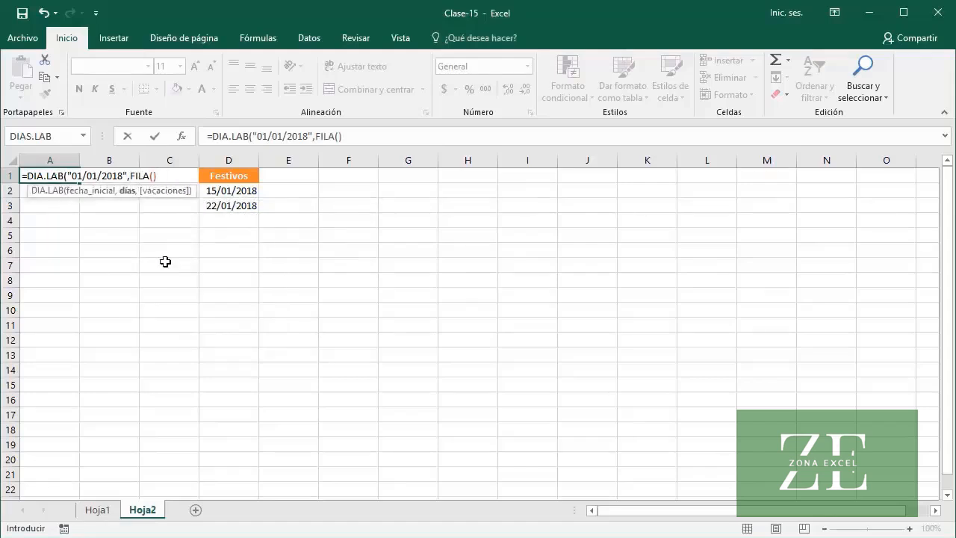
pyautogui.write('-1)')
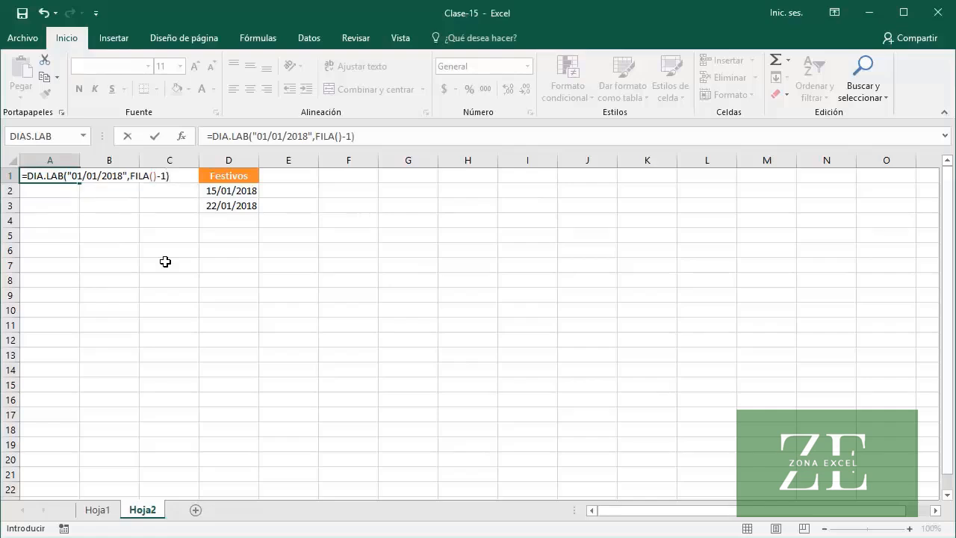
pyautogui.press('Return')
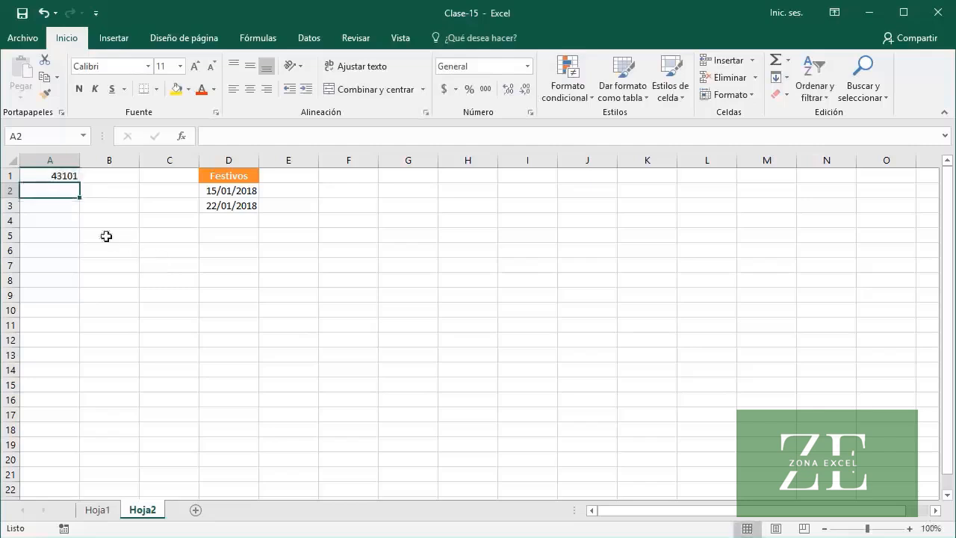
pyautogui.click(33, 175)
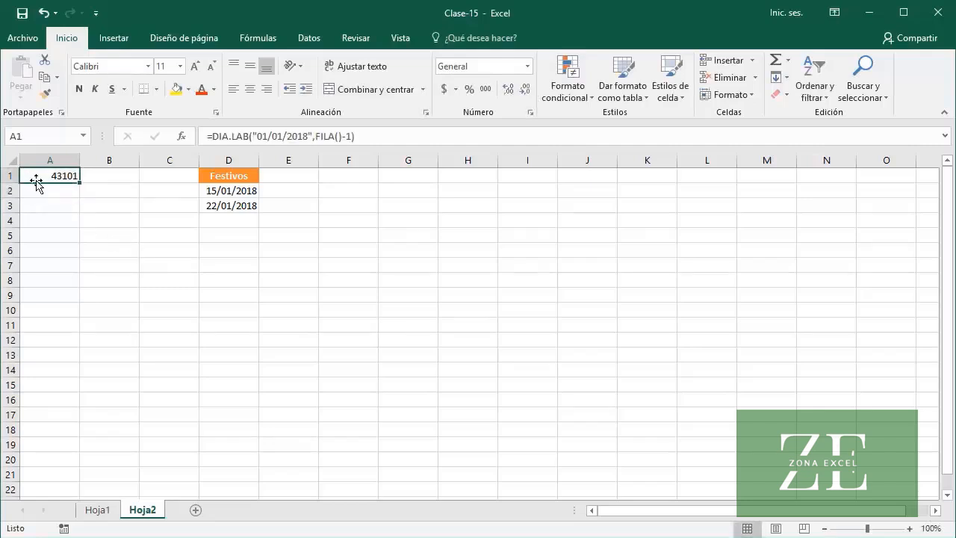
# Format A1 as Fecha larga and fill its formula down to A20, fitting column A to the dates
pyautogui.click(527, 66)
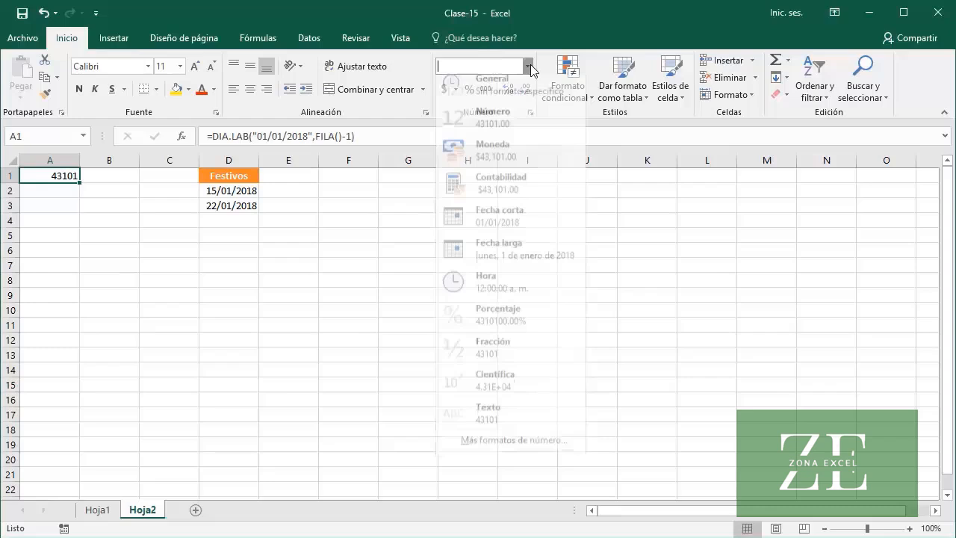
pyautogui.click(536, 256)
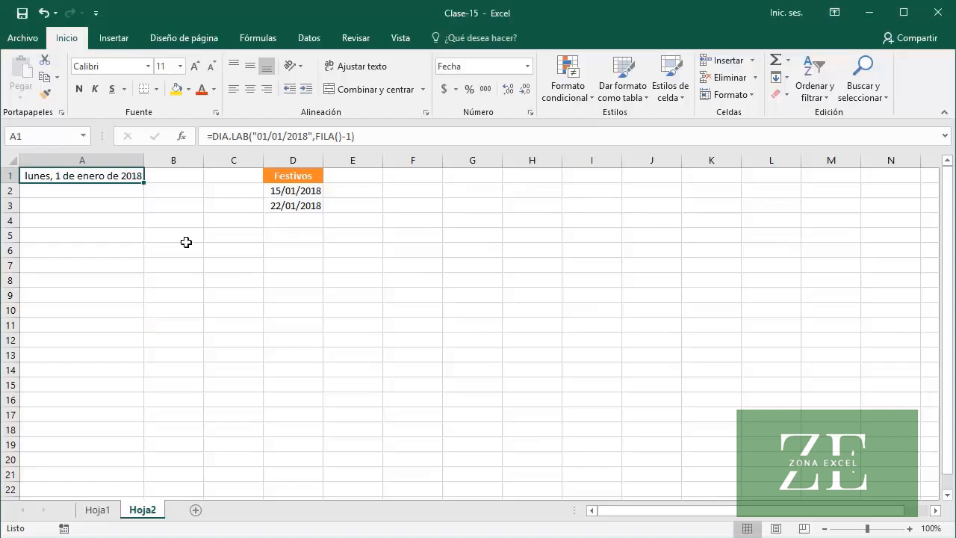
pyautogui.moveTo(143, 183); pyautogui.dragTo(135, 466)
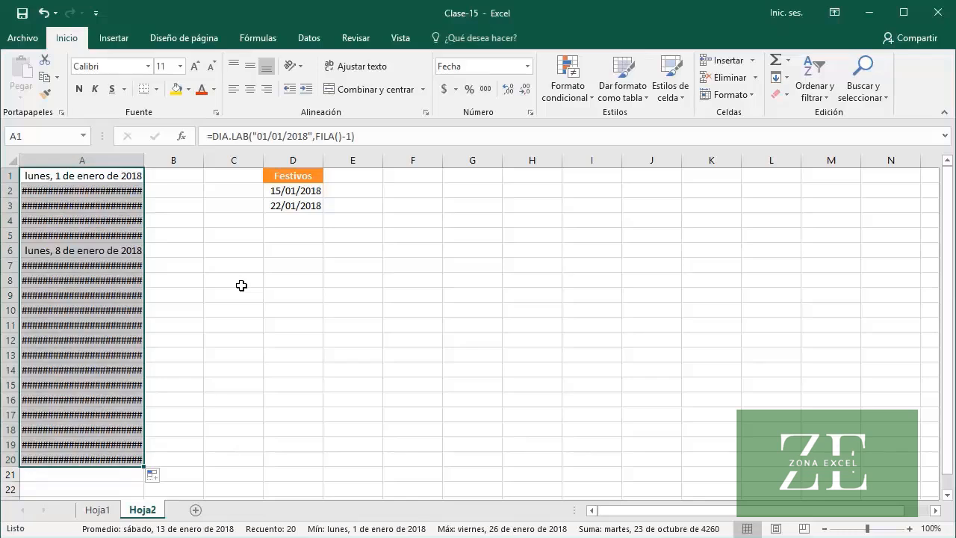
pyautogui.doubleClick(143, 160)
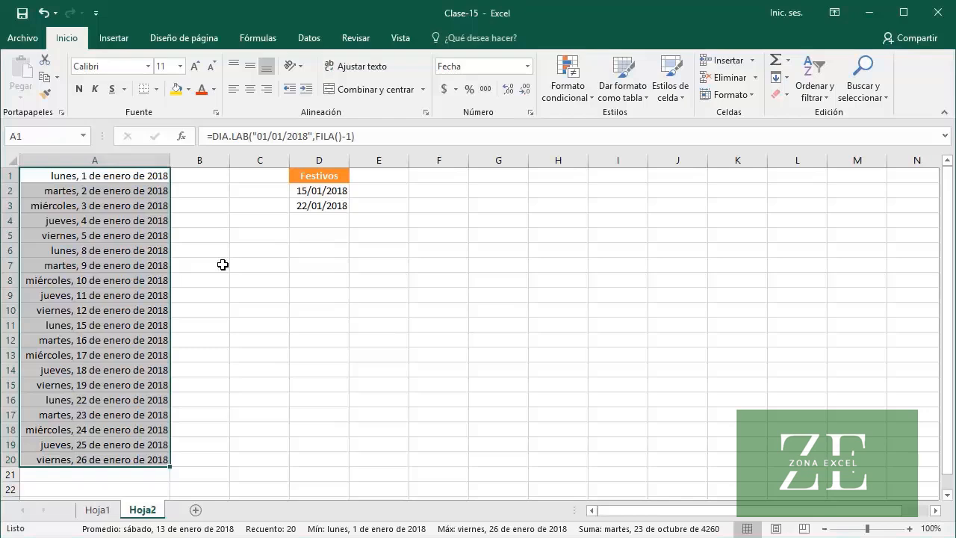
# Check cells A1, A11 and A16 to see whether the series includes the dates listed under Festivos
pyautogui.click(114, 178)
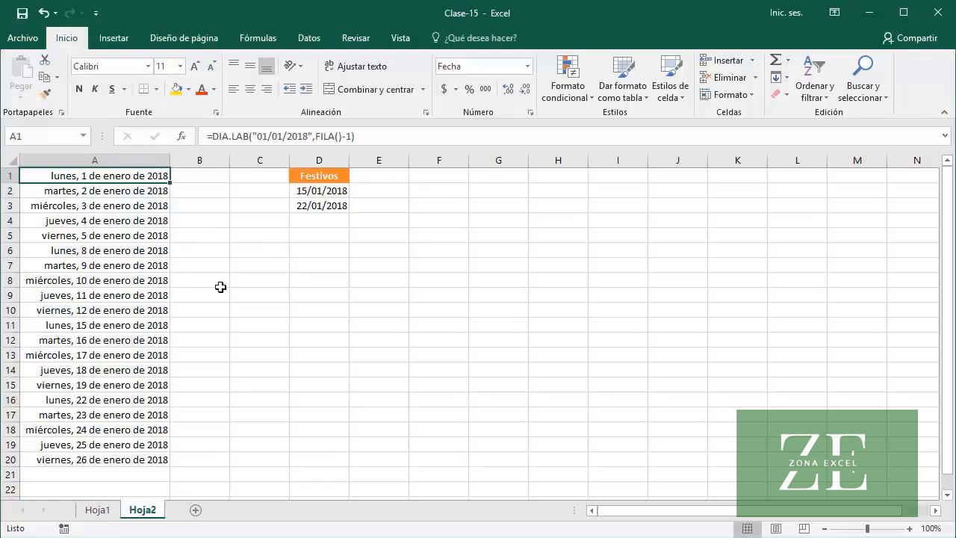
pyautogui.click(160, 327)
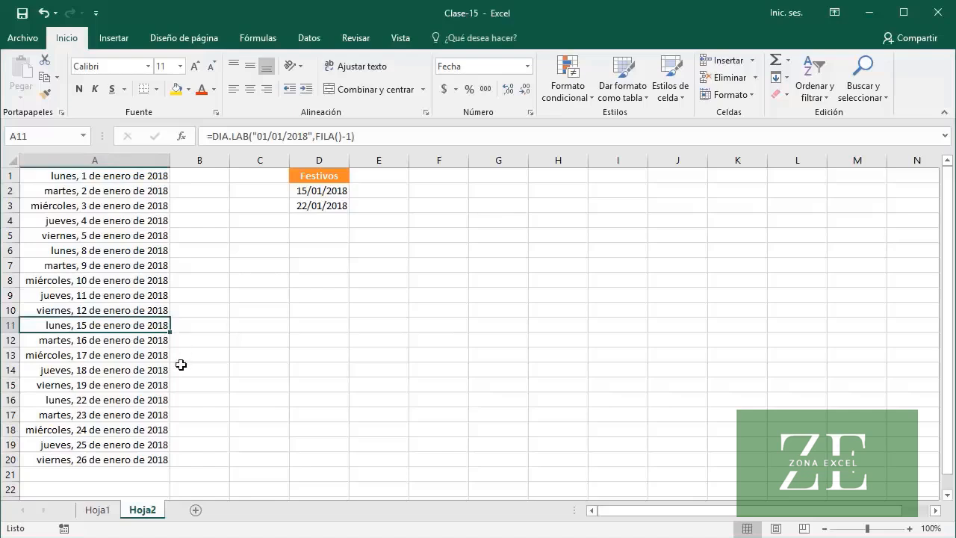
pyautogui.click(146, 399)
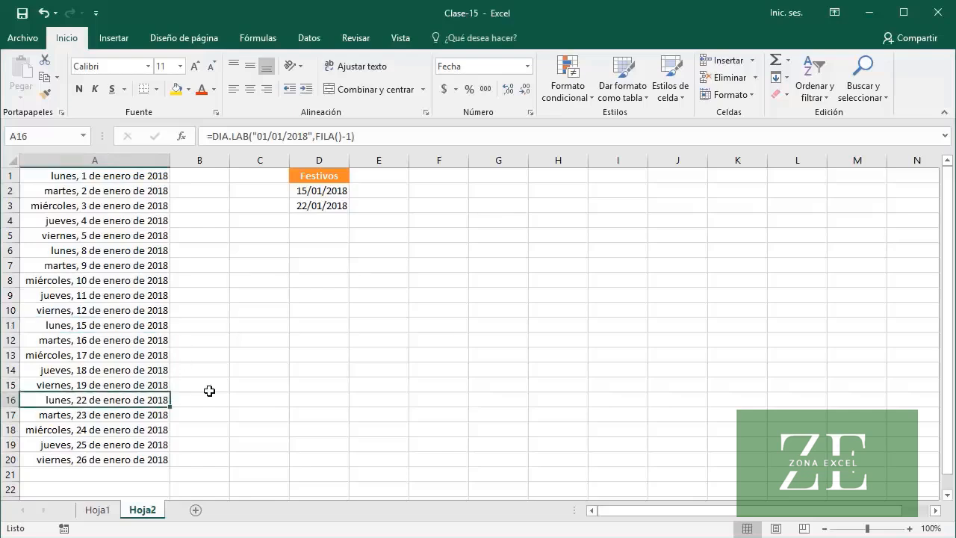
# Add the Festivos range as the holidays argument in A1, making the formula =DIA.LAB("01/01/2018",FILA()-1,$D$2:$D$3)
pyautogui.click(146, 175)
pyautogui.click(352, 135)
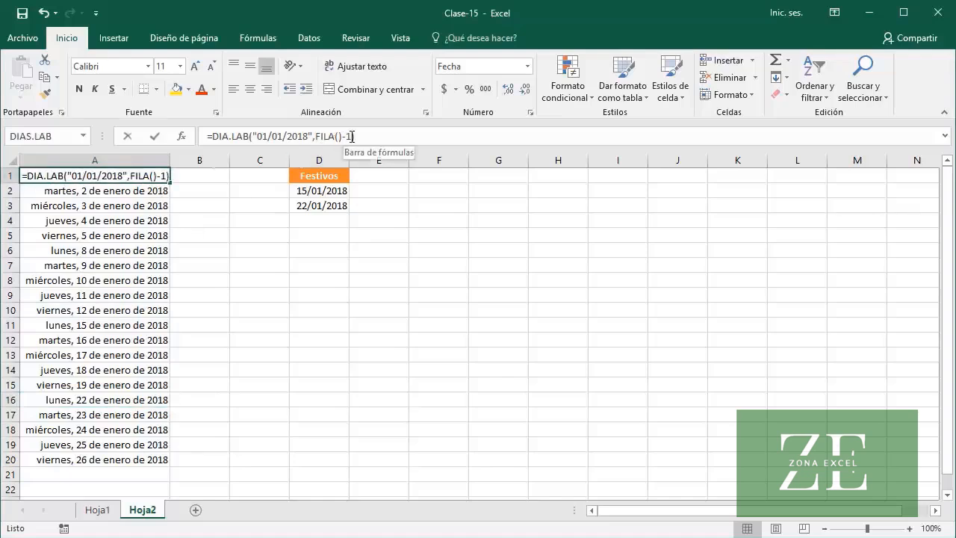
pyautogui.write(',')
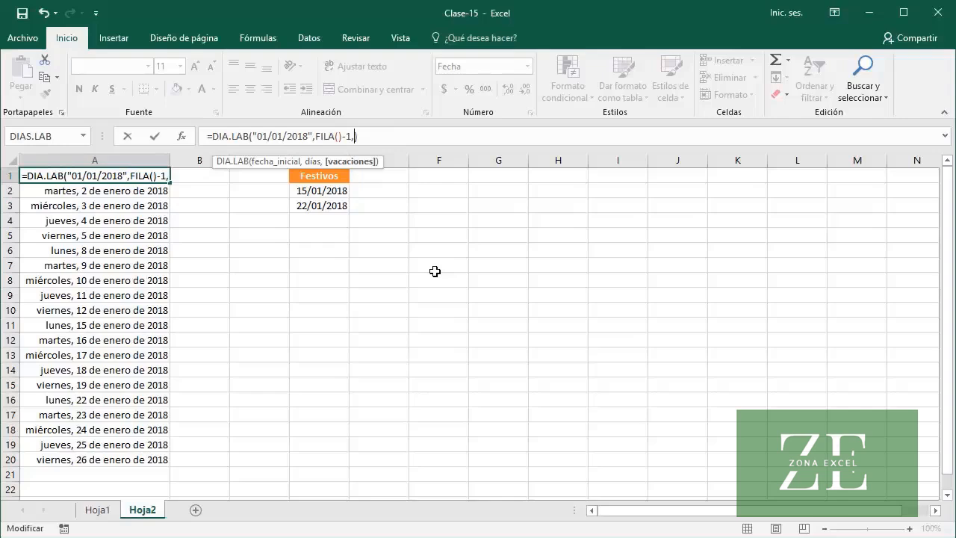
pyautogui.write('D2:')
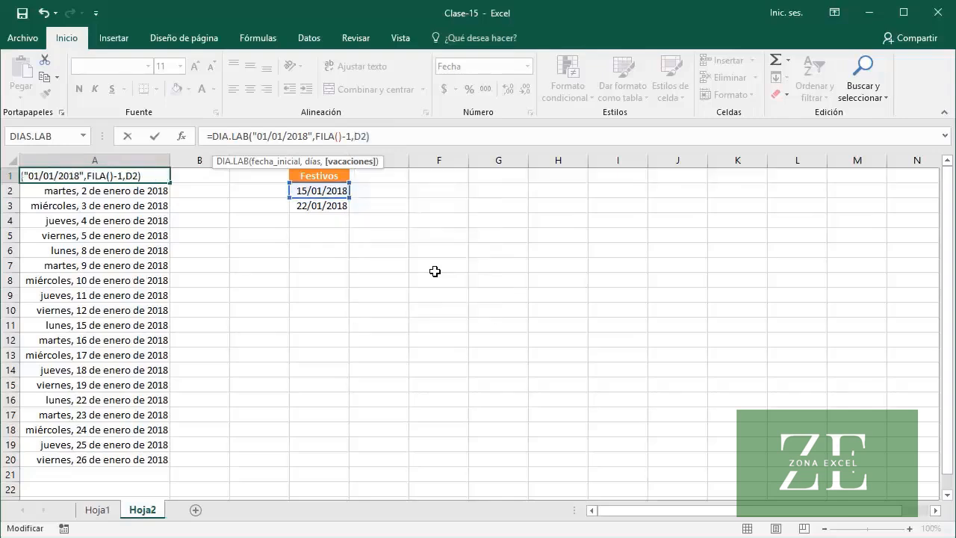
pyautogui.write('D3')
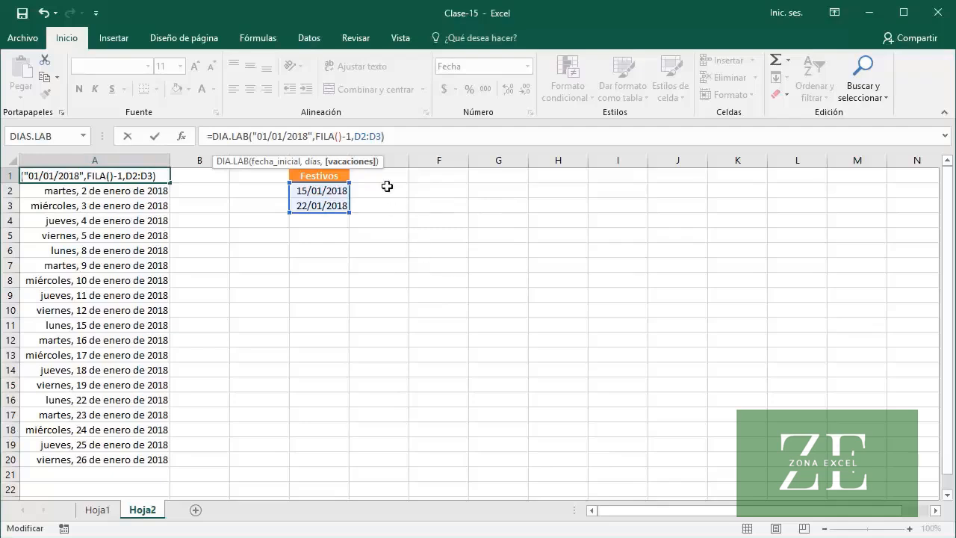
pyautogui.moveTo(381, 136); pyautogui.dragTo(357, 137)
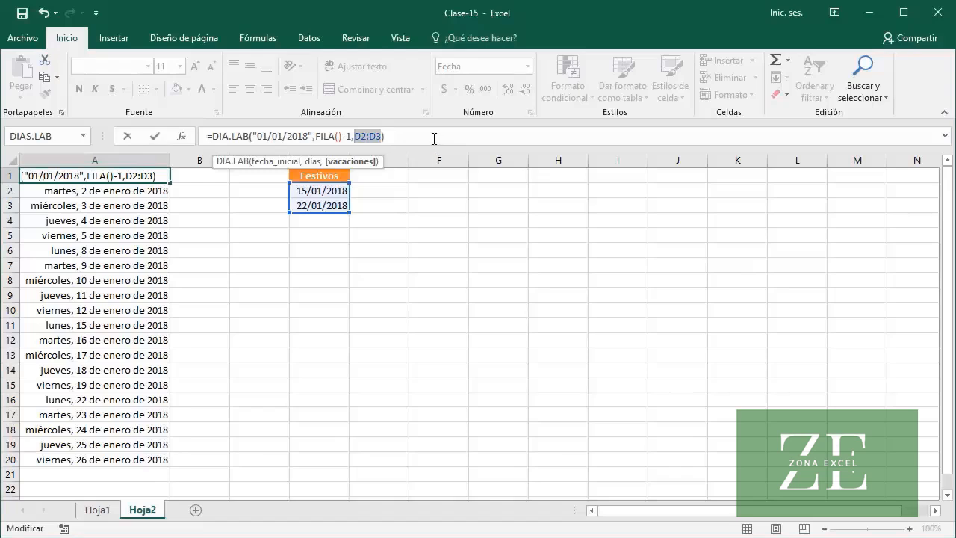
pyautogui.press('F4')
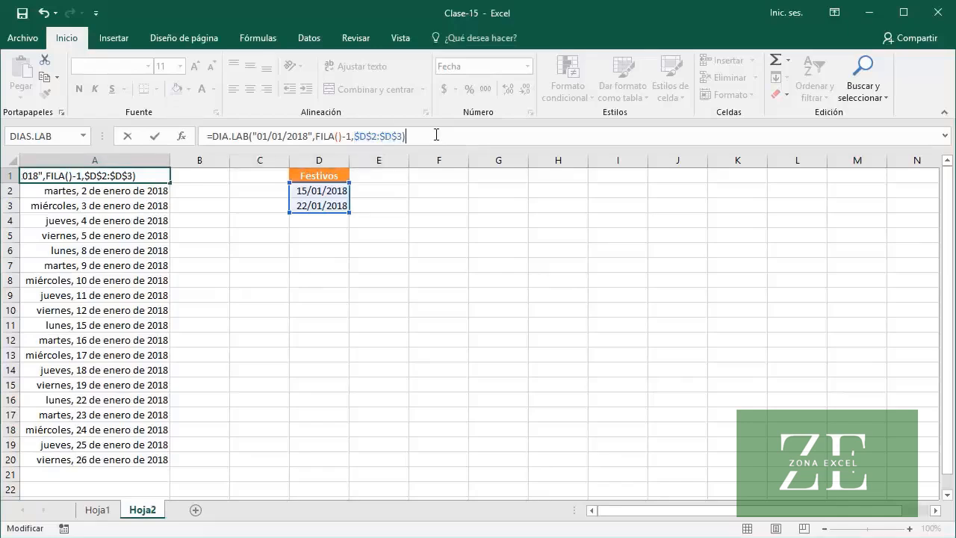
pyautogui.press('Return')
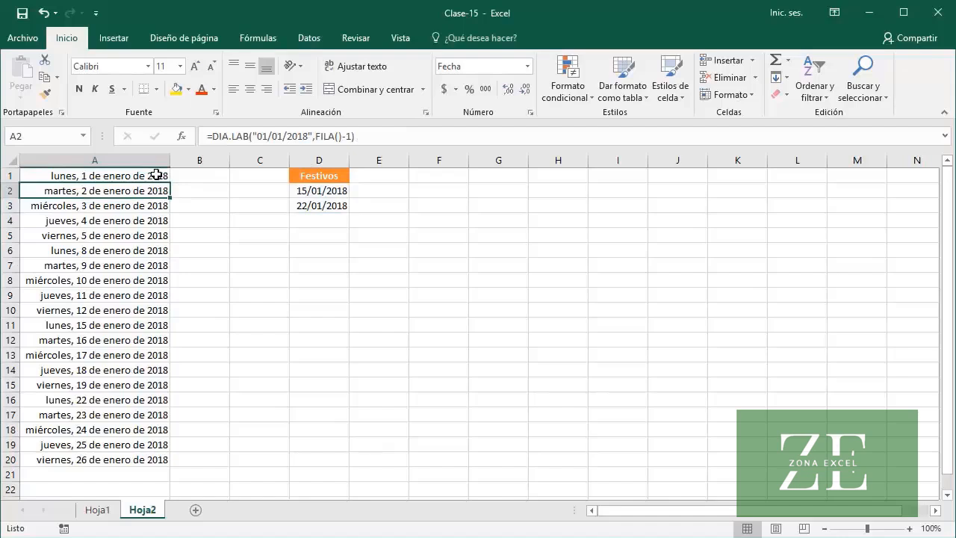
# Fill the updated formula from A1 down to A20 and check A12, A11 and A15 for skipped holidays
pyautogui.click(166, 179)
pyautogui.moveTo(173, 183); pyautogui.dragTo(177, 462)
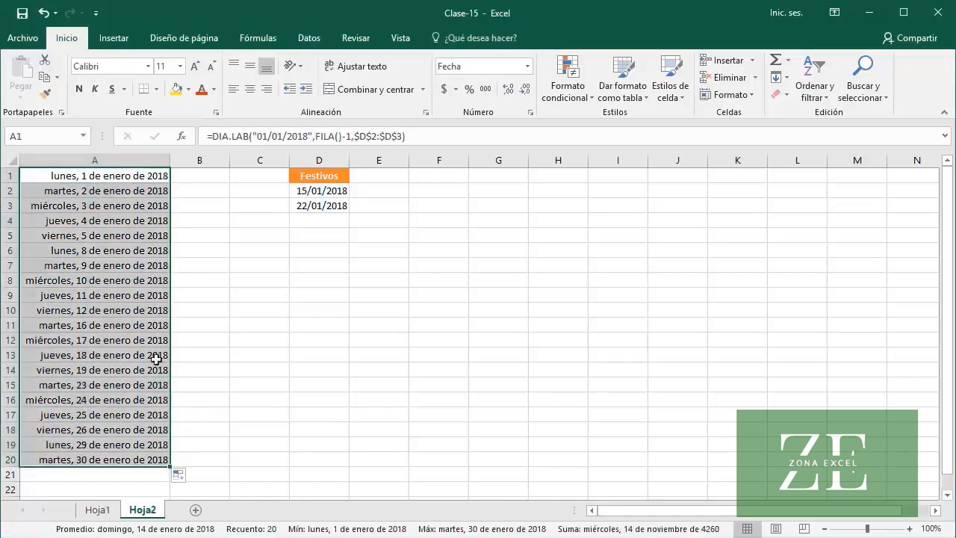
pyautogui.click(110, 340)
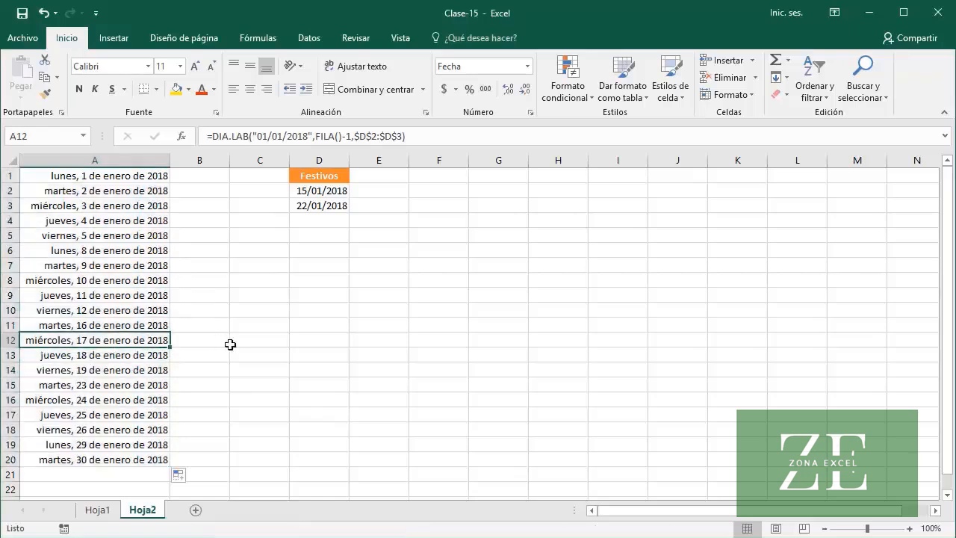
pyautogui.click(156, 324)
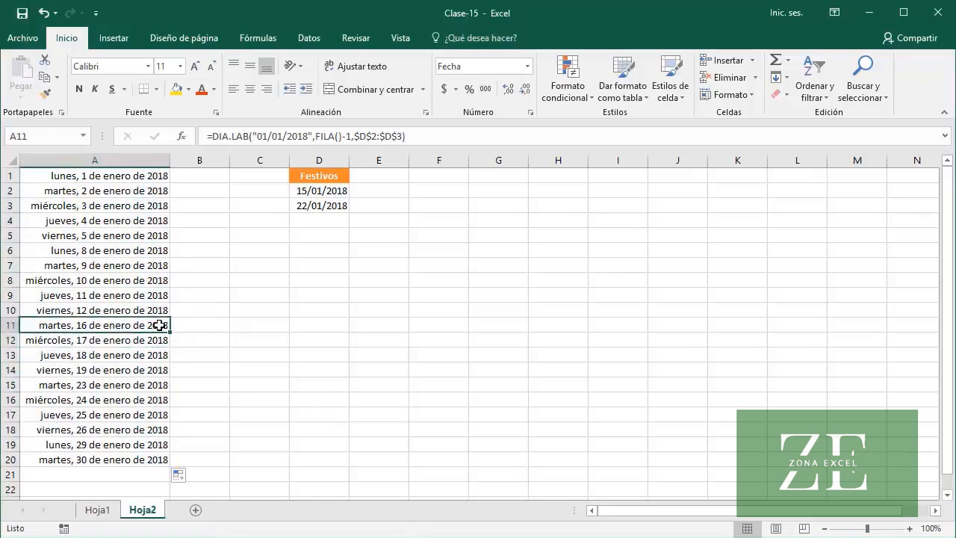
pyautogui.click(146, 384)
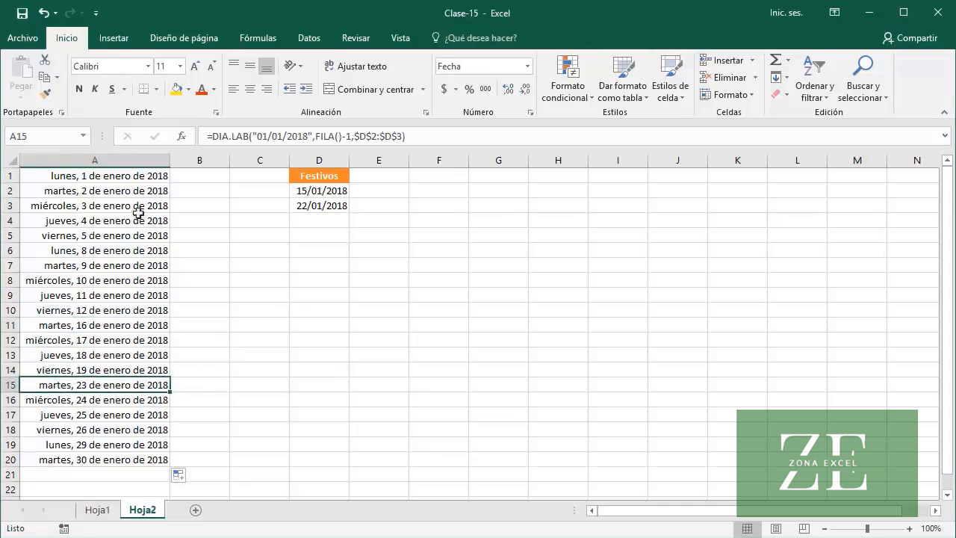
# Copy the formula text from A1 and enter it in F5
pyautogui.click(123, 180)
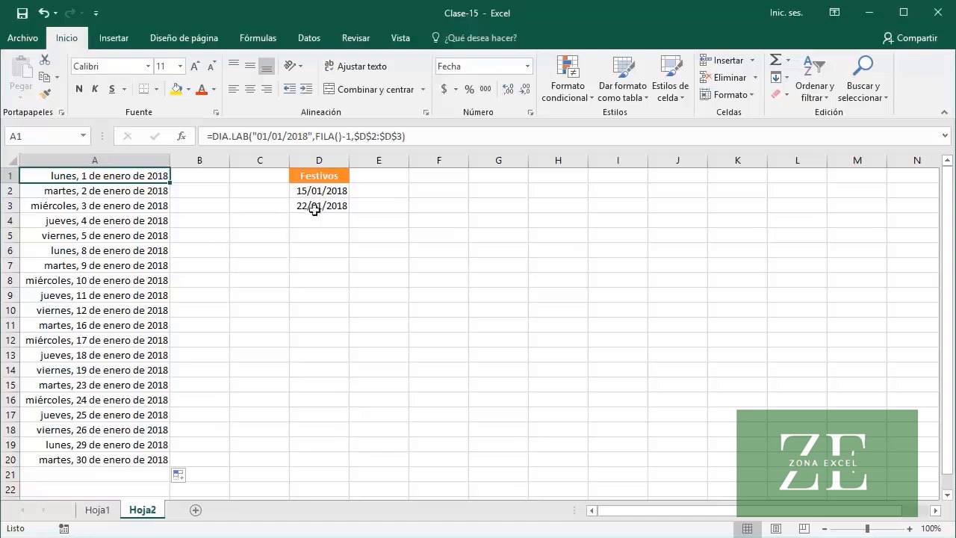
pyautogui.moveTo(406, 136); pyautogui.dragTo(212, 132)
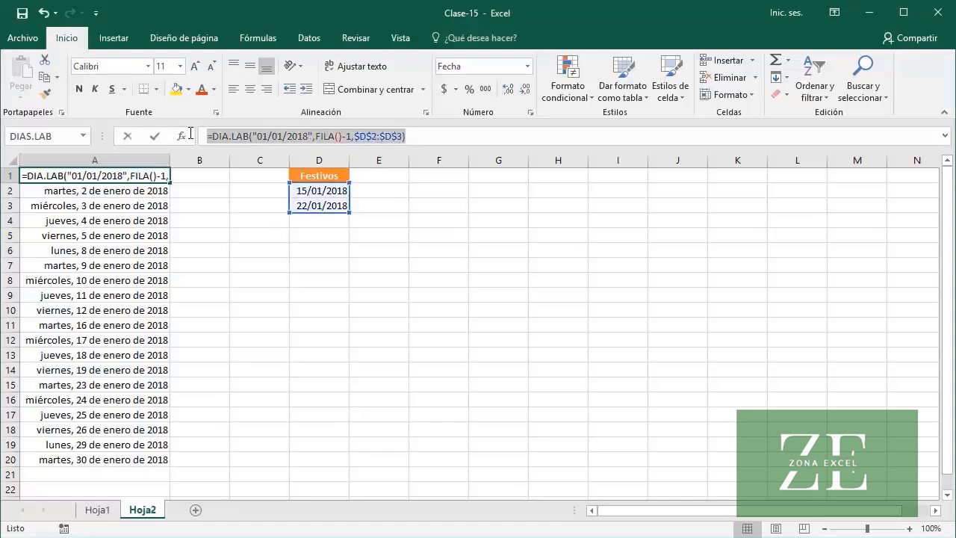
pyautogui.hotkey('ctrl', 'Return')
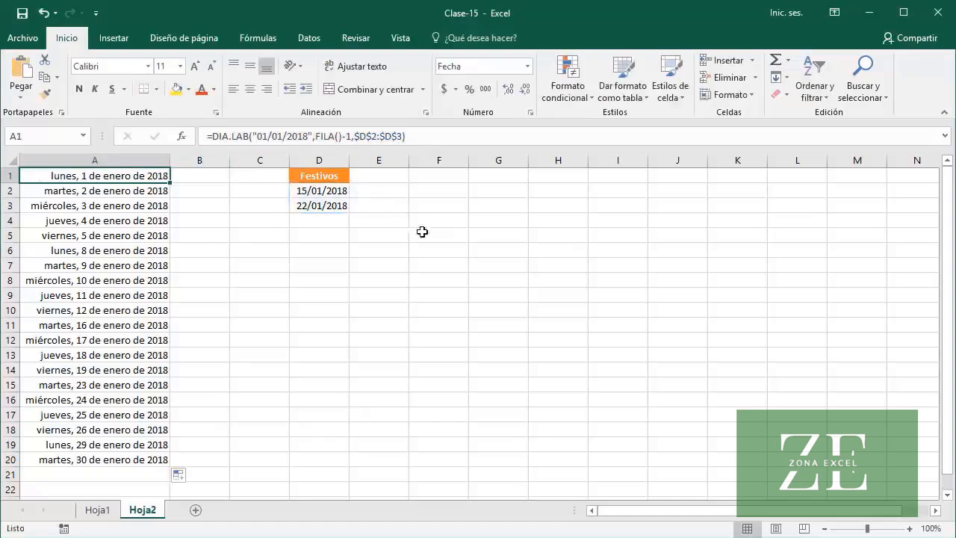
pyautogui.click(431, 235)
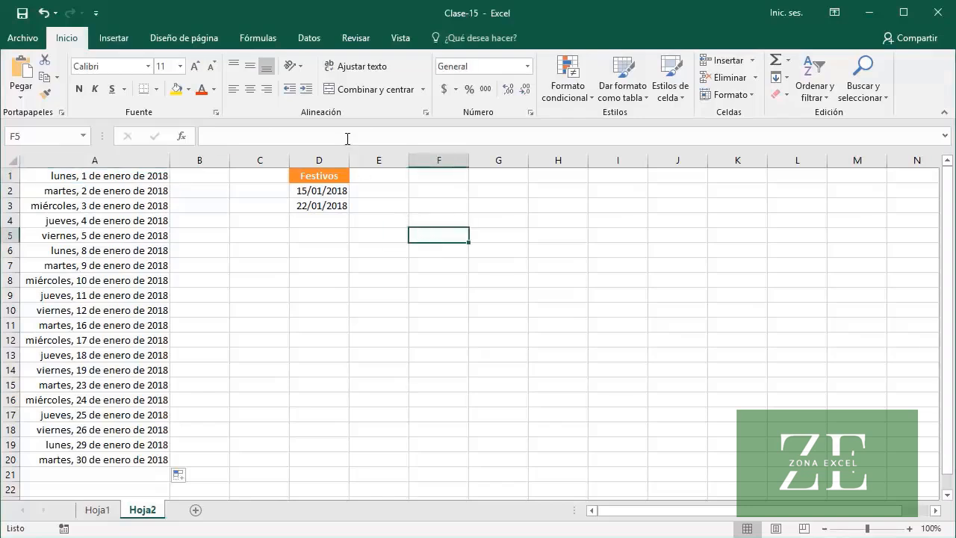
pyautogui.click(347, 135)
pyautogui.write('=DIA.LAB("01/01/2018";FILA()-1;$D$2:$D$3)')
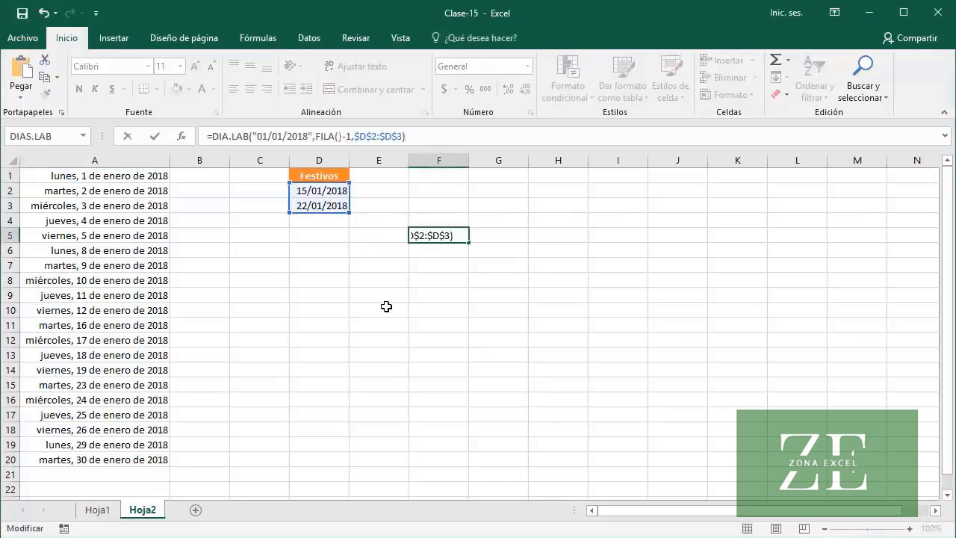
pyautogui.press('Return')
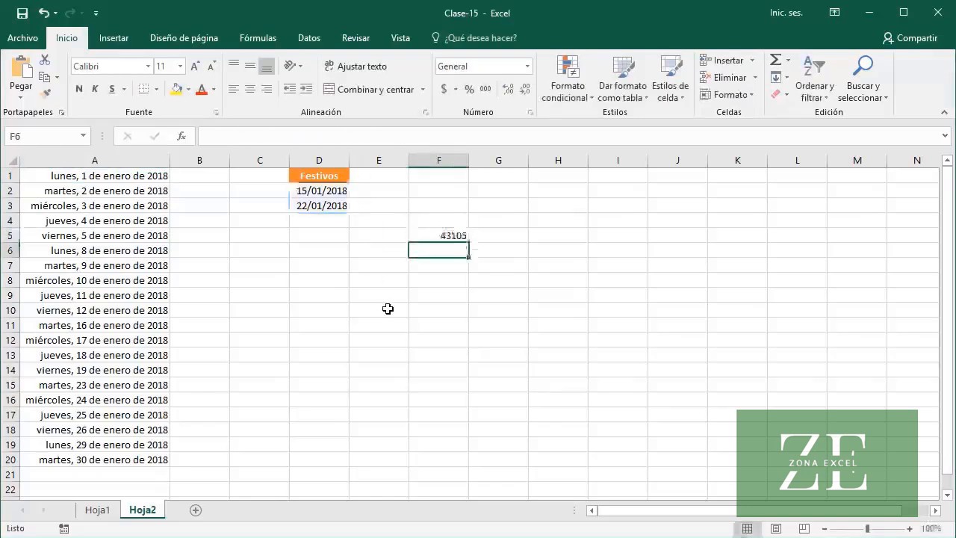
# Format cell F5 as Fecha larga
pyautogui.click(425, 236)
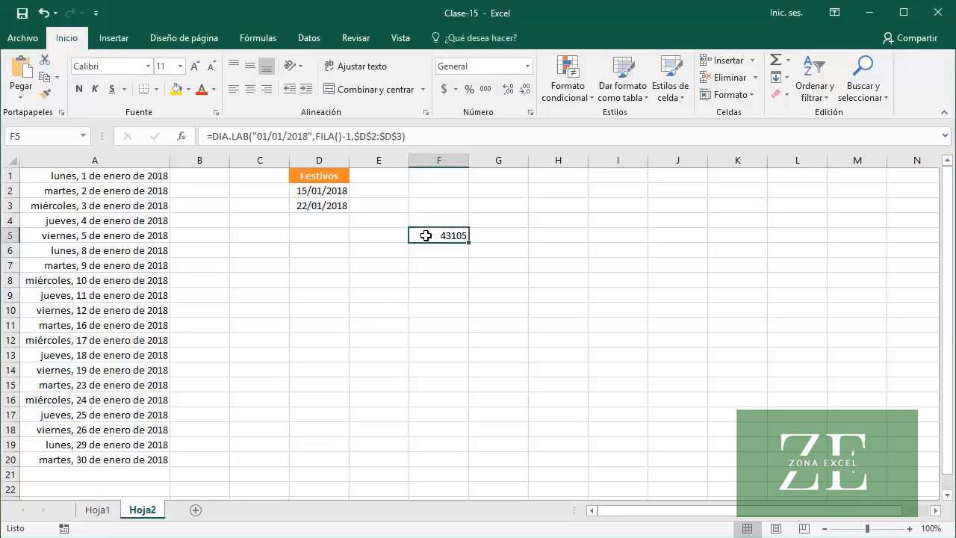
pyautogui.click(527, 66)
pyautogui.click(545, 254)
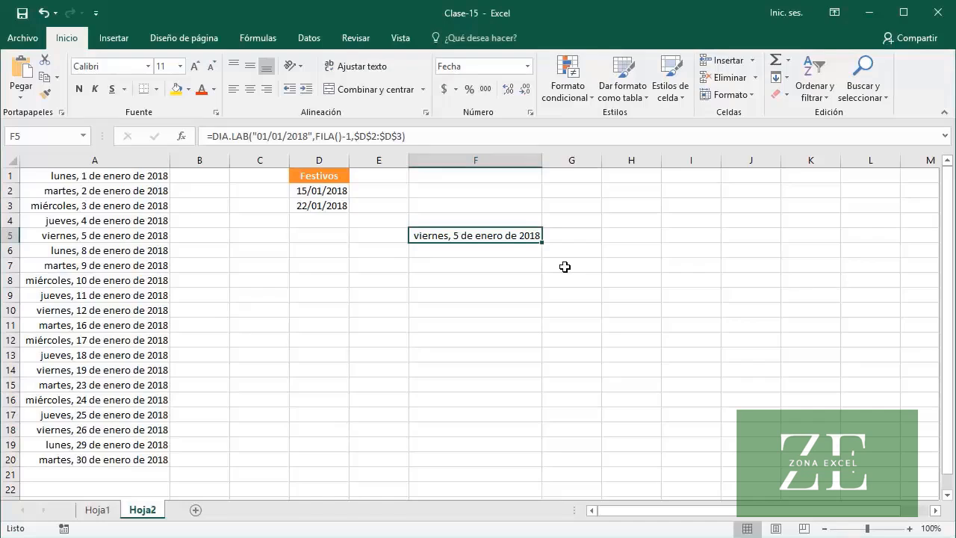
# Edit the formula in F5 so that FILA refers to A1, giving =DIA.LAB("01/01/2018",FILA(A1)-1,$D$2:$D$3)
pyautogui.click(338, 136)
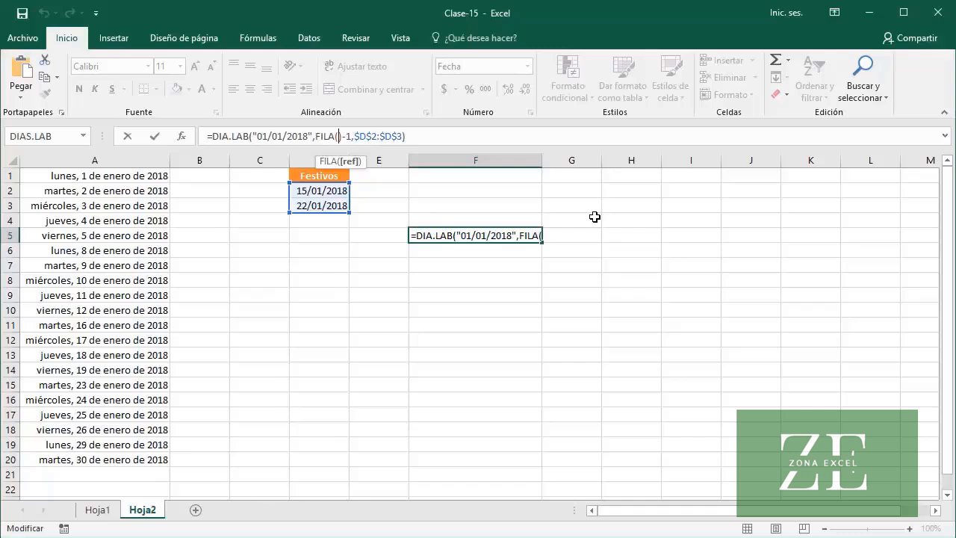
pyautogui.write('A1')
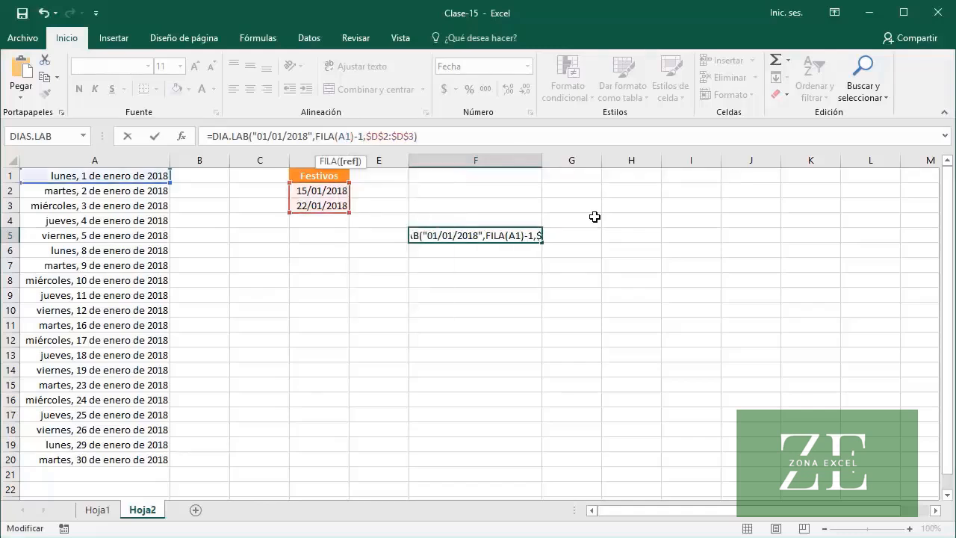
pyautogui.press('Return')
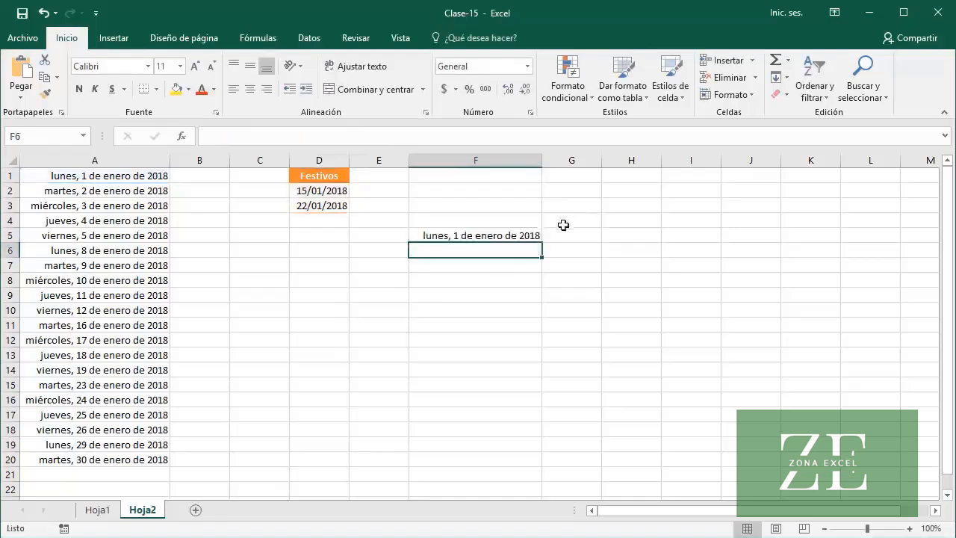
# Fill the formula from F5 down to F20 and fit column F to the dates
pyautogui.click(513, 235)
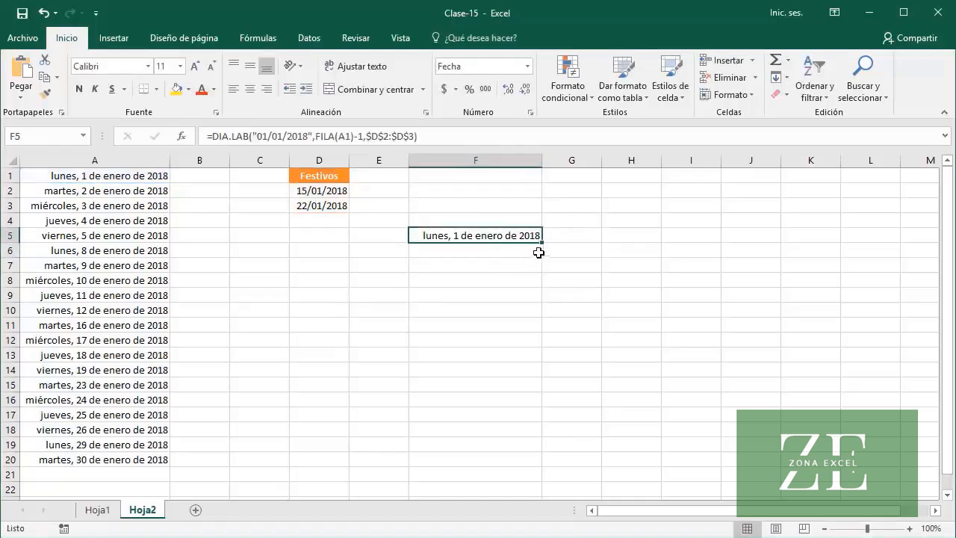
pyautogui.moveTo(542, 242); pyautogui.dragTo(546, 466)
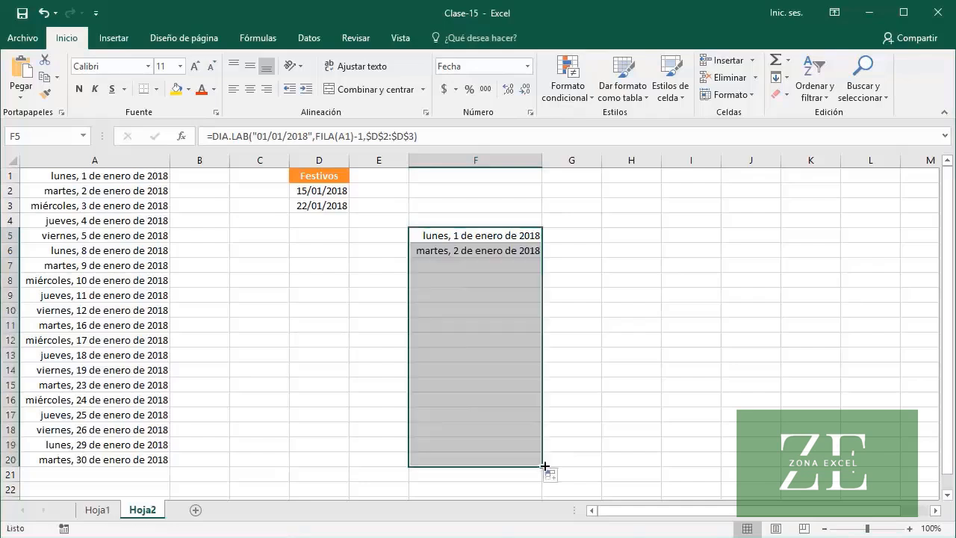
pyautogui.doubleClick(542, 160)
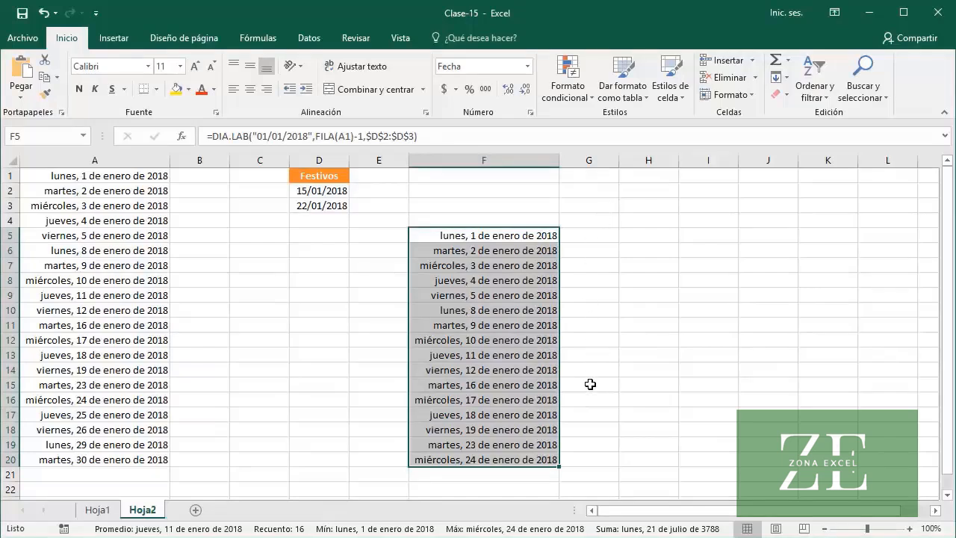
# Check the dates and formulas in F15, F19 and F5 to see whether the holidays are skipped
pyautogui.click(527, 386)
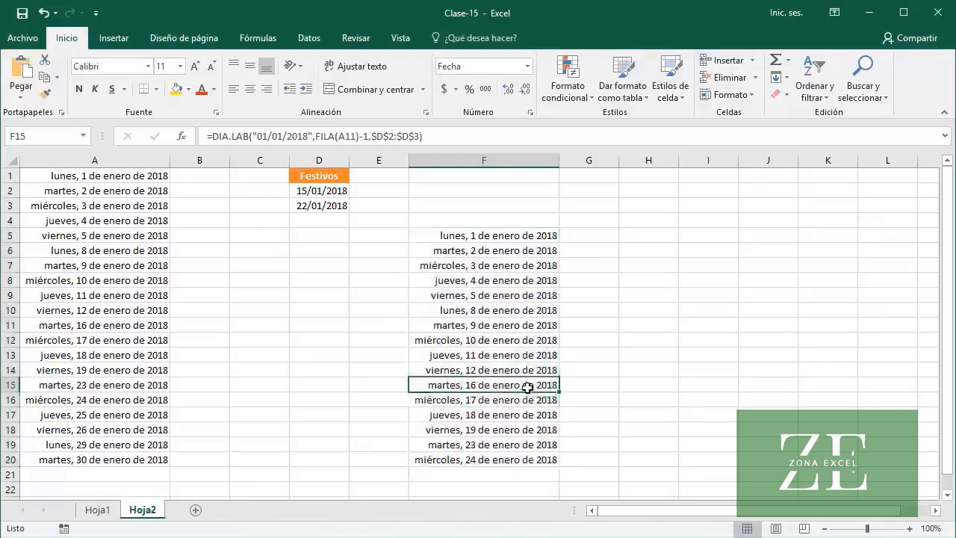
pyautogui.click(521, 445)
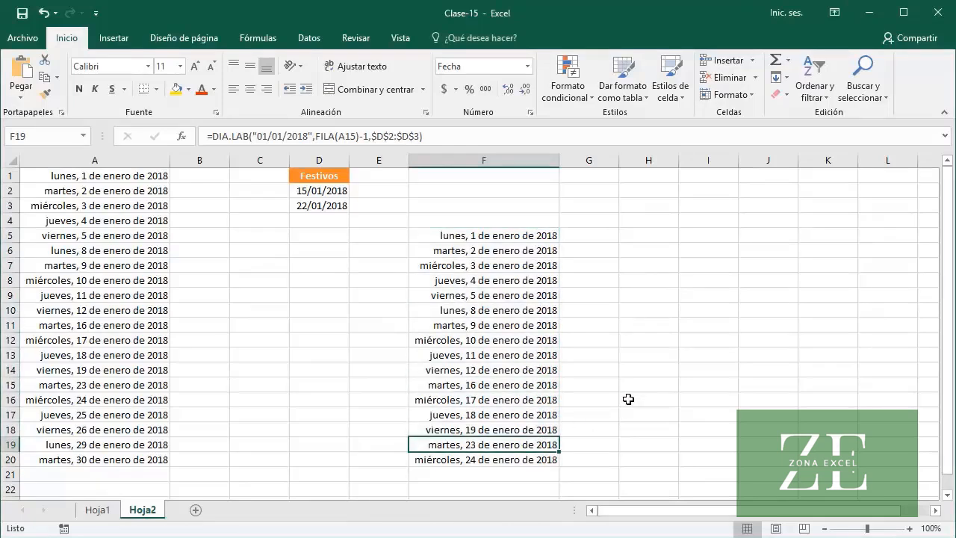
pyautogui.click(484, 237)
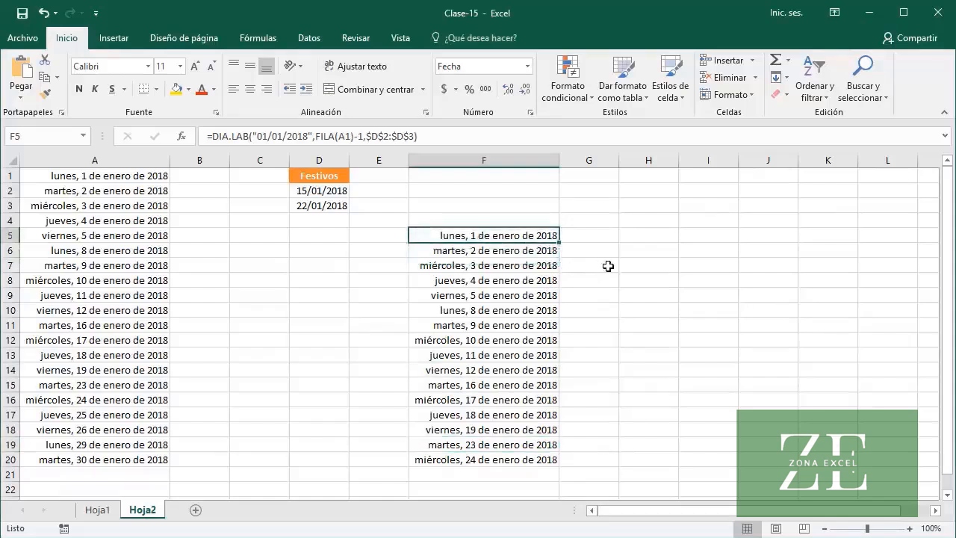
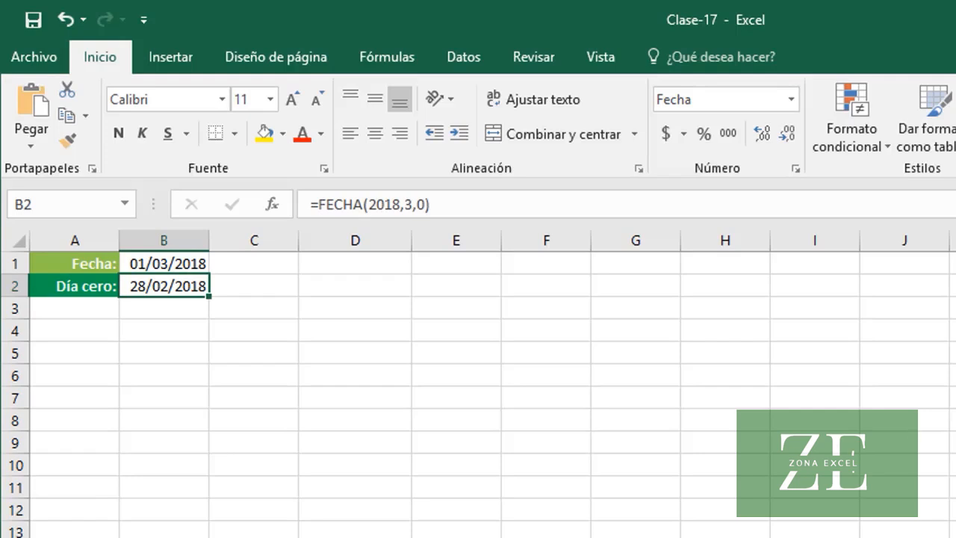
# On the next sheet, enter =FECHA(AÑO(A2), MES(A2)+1, 0) in B2 under Fin de mes and fill it down to B10
pyautogui.hotkey('ctrl', 'pagedown')
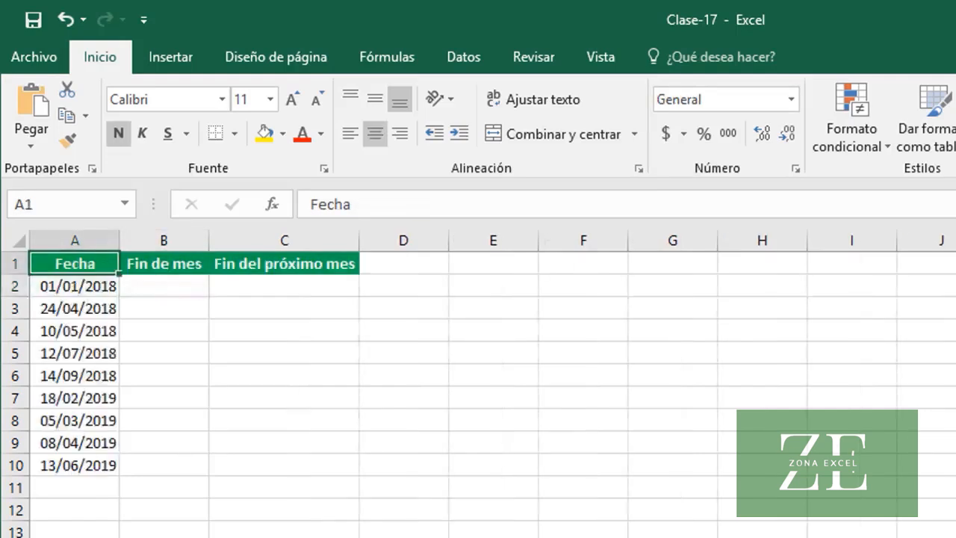
pyautogui.click(190, 290)
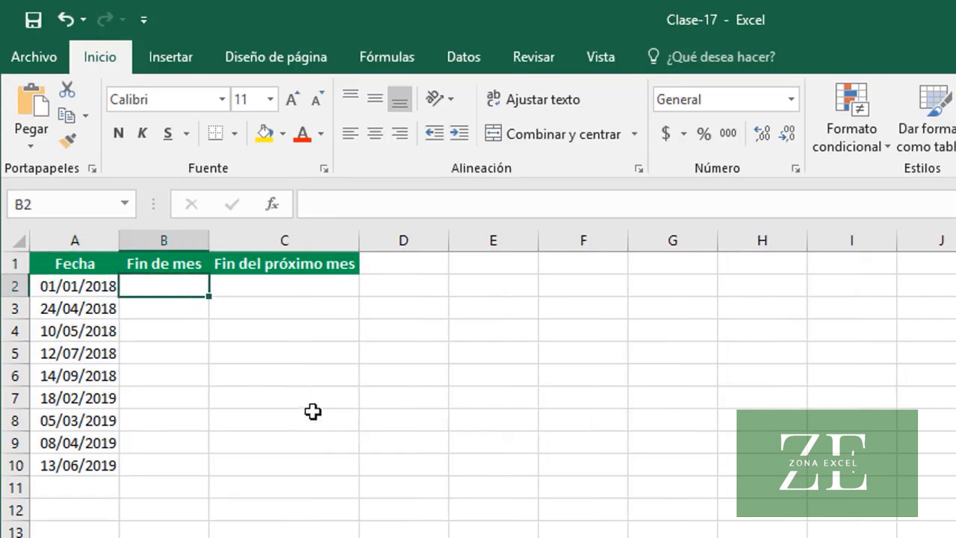
pyautogui.write('=')
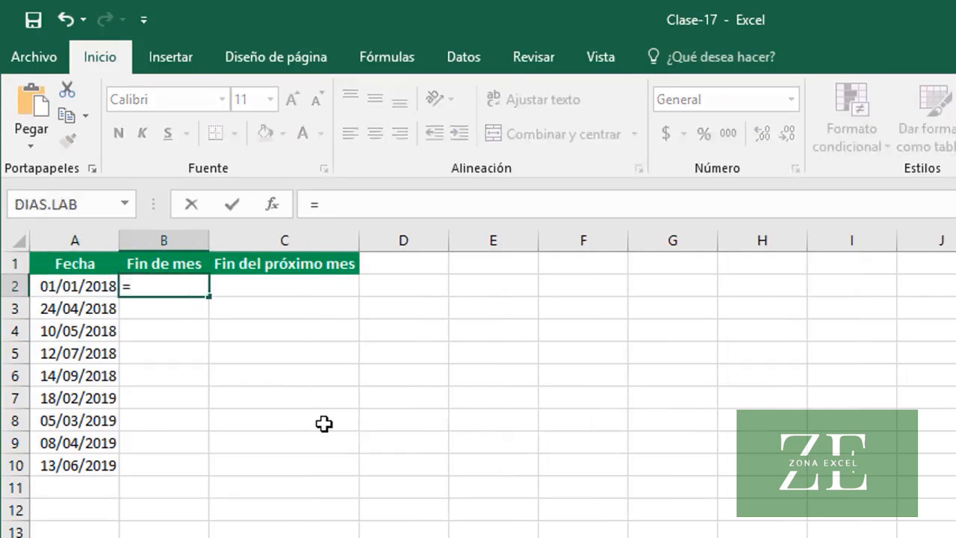
pyautogui.write('FECHA')
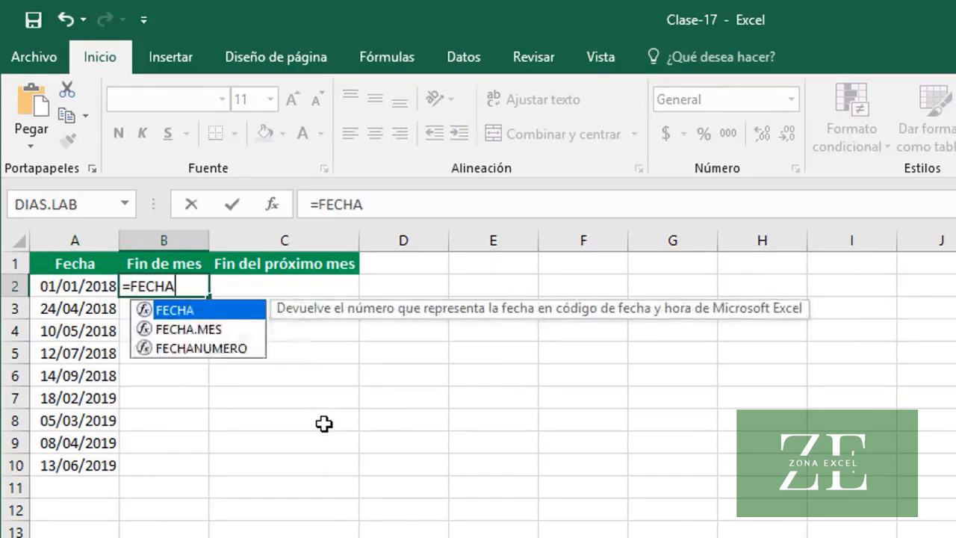
pyautogui.write('(AÑ')
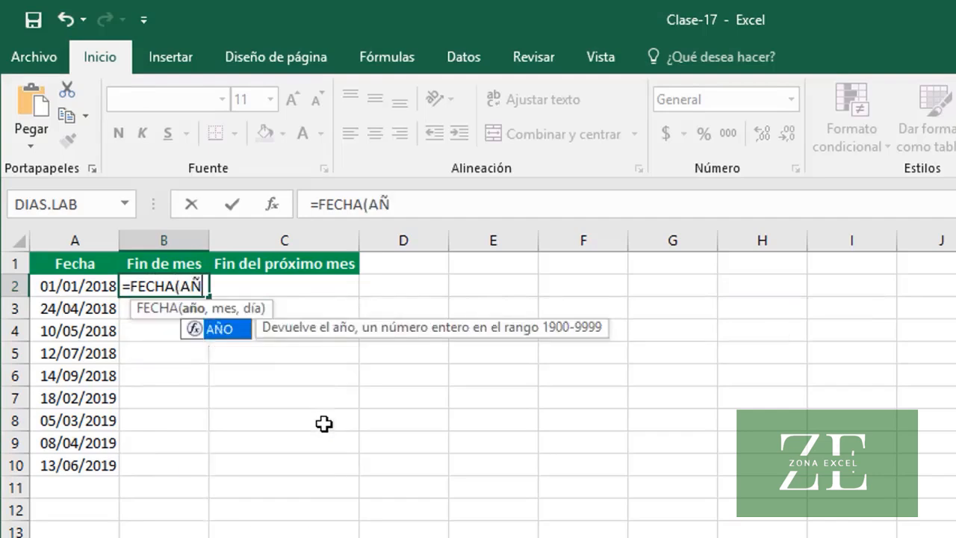
pyautogui.write('O(A')
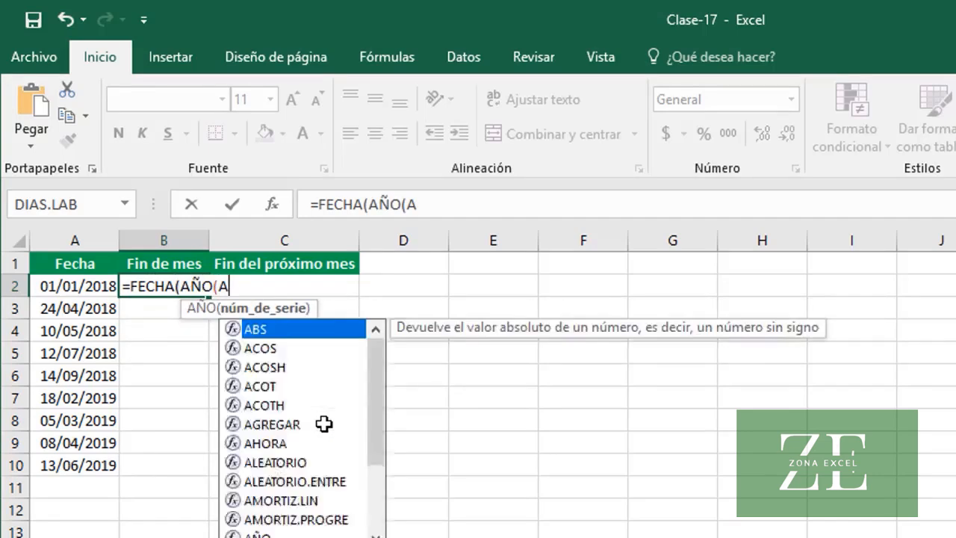
pyautogui.write('2)')
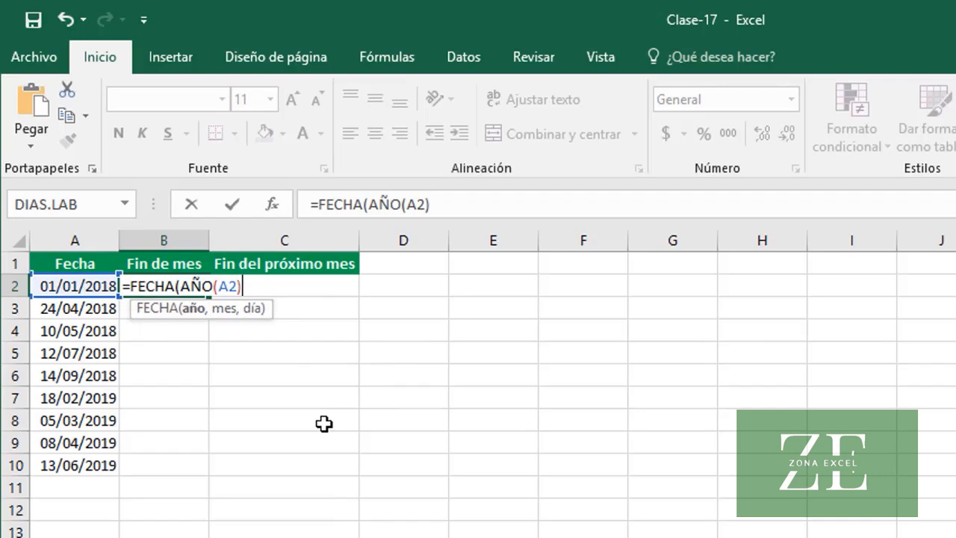
pyautogui.write(',')
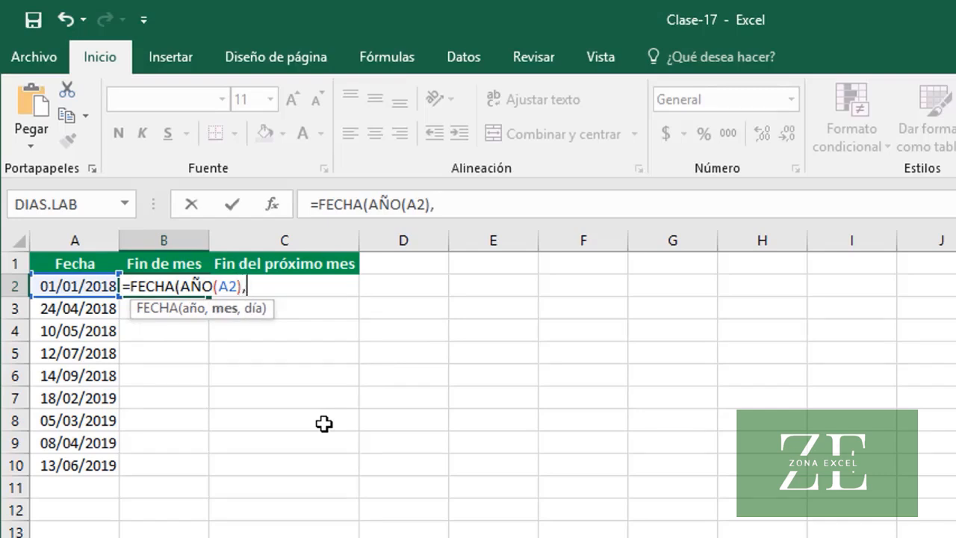
pyautogui.write(' MES')
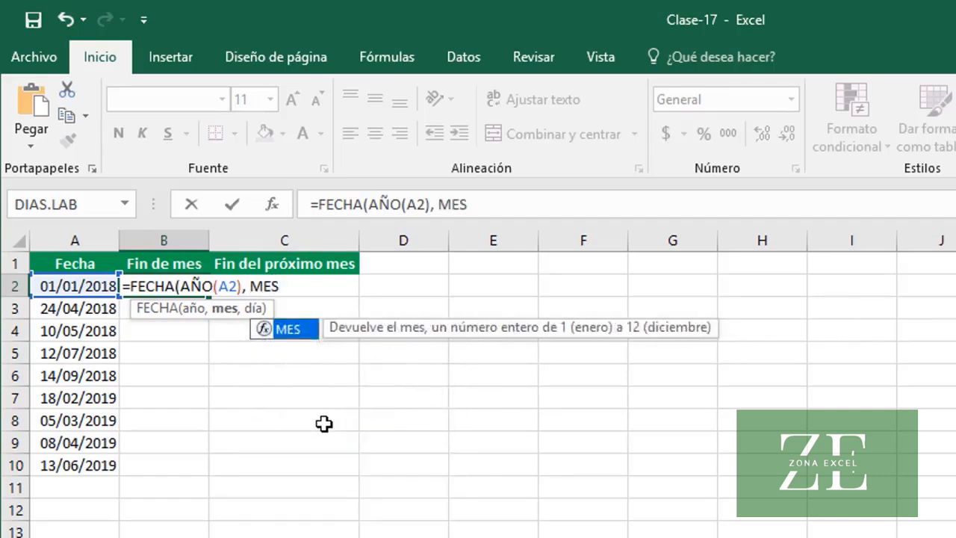
pyautogui.write('(A2)')
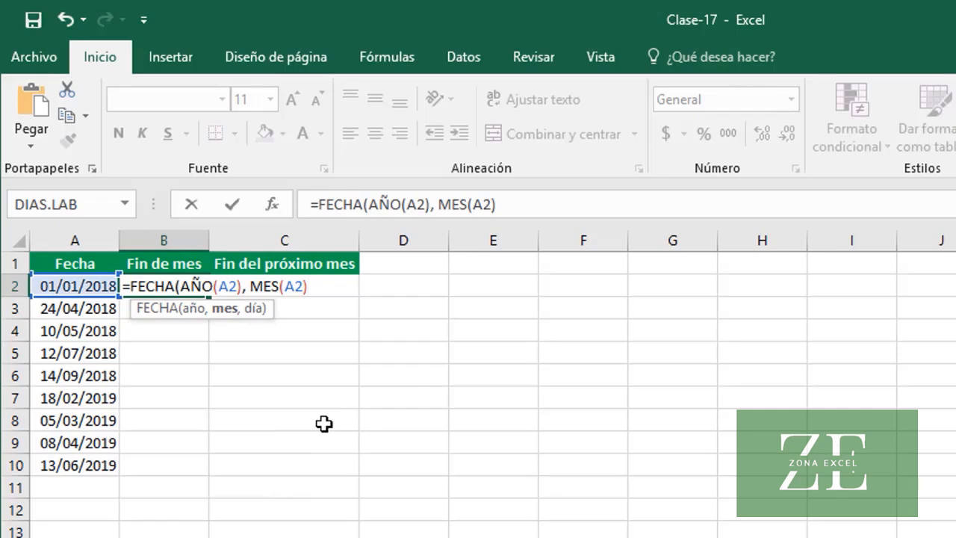
pyautogui.write('+1,')
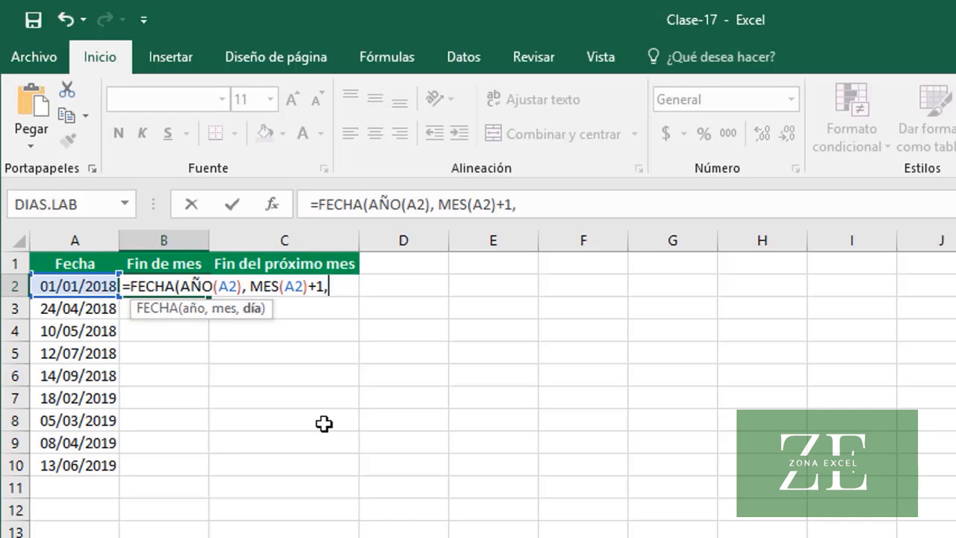
pyautogui.write(' 0)')
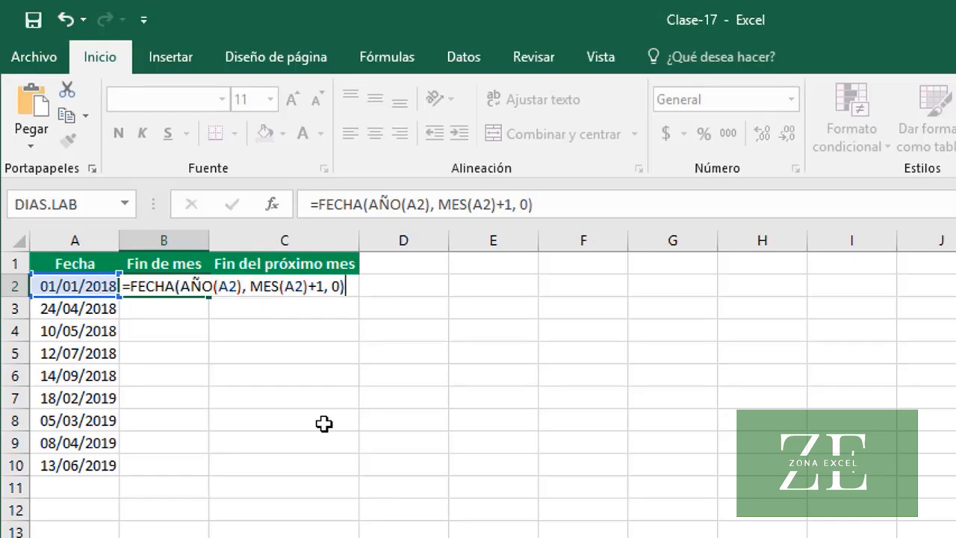
pyautogui.press('Return')
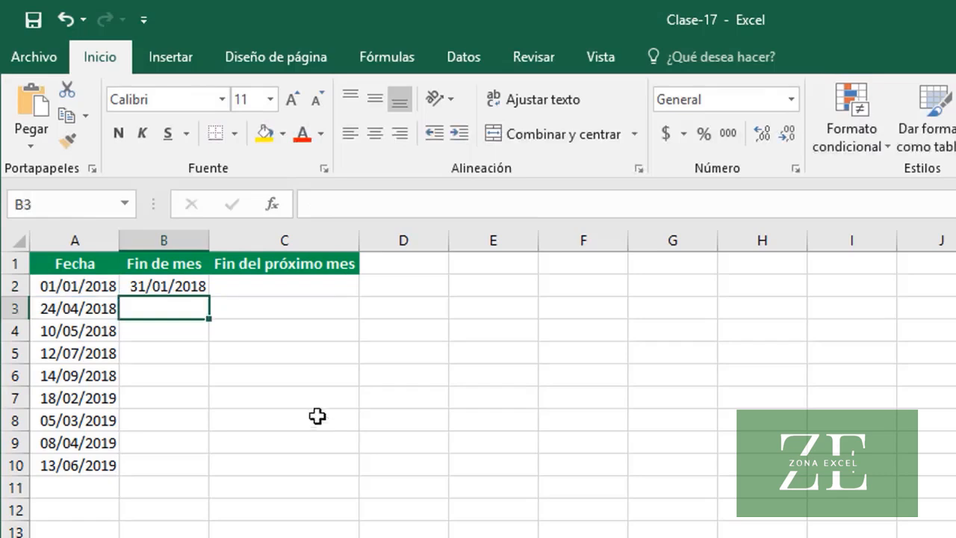
pyautogui.click(196, 287)
pyautogui.doubleClick(212, 300)
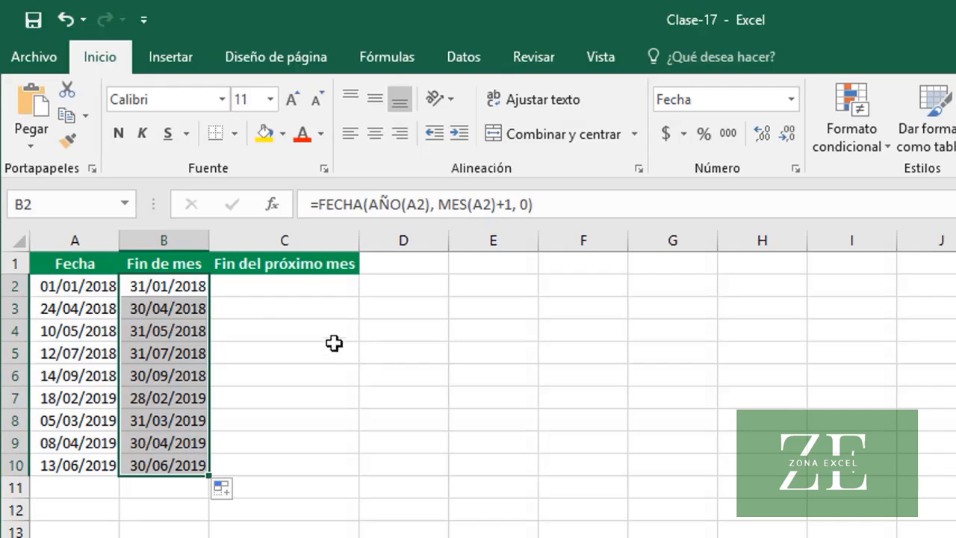
# Copy the formula text from B2 into C2 under Fin del próximo mes, keeping its references to A2
pyautogui.click(193, 292)
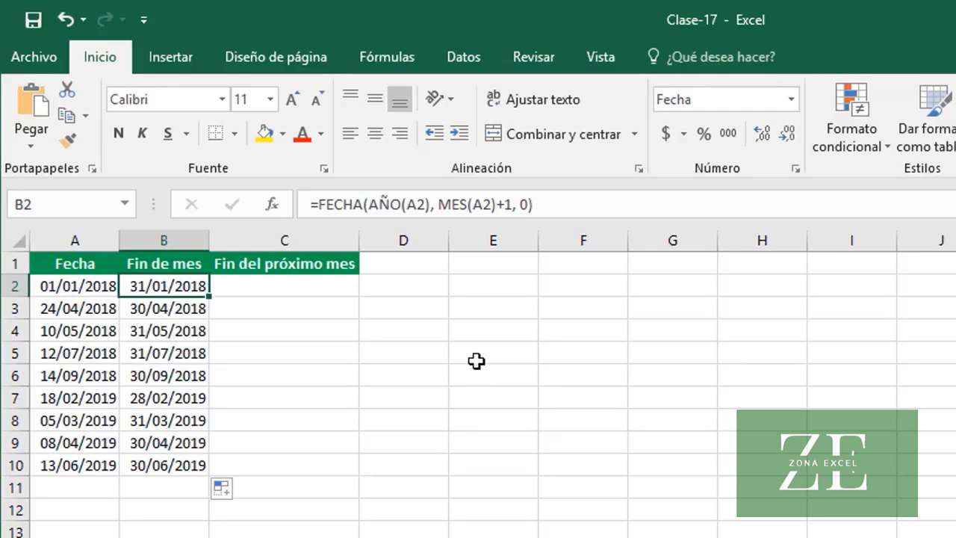
pyautogui.moveTo(556, 200); pyautogui.dragTo(299, 190)
pyautogui.hotkey('ctrl', 'c')
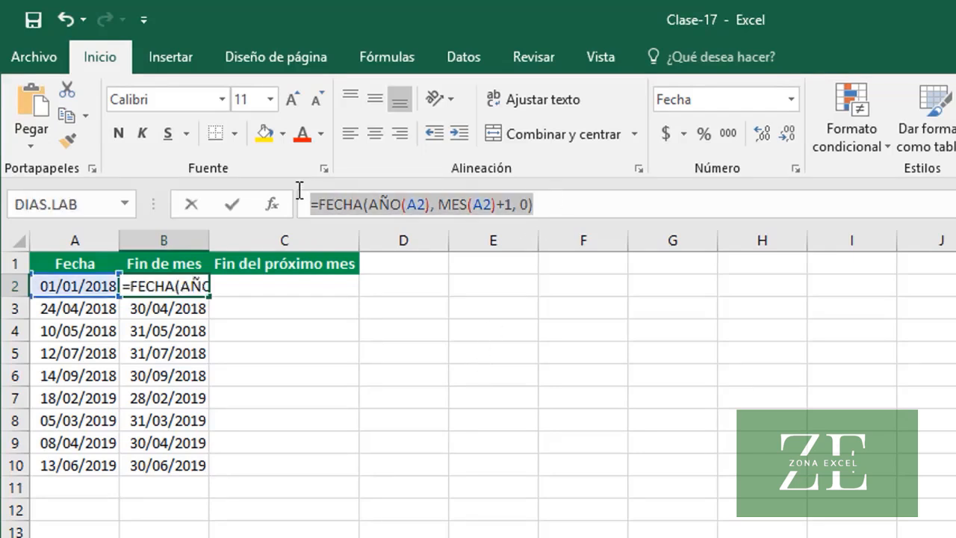
pyautogui.press('Escape')
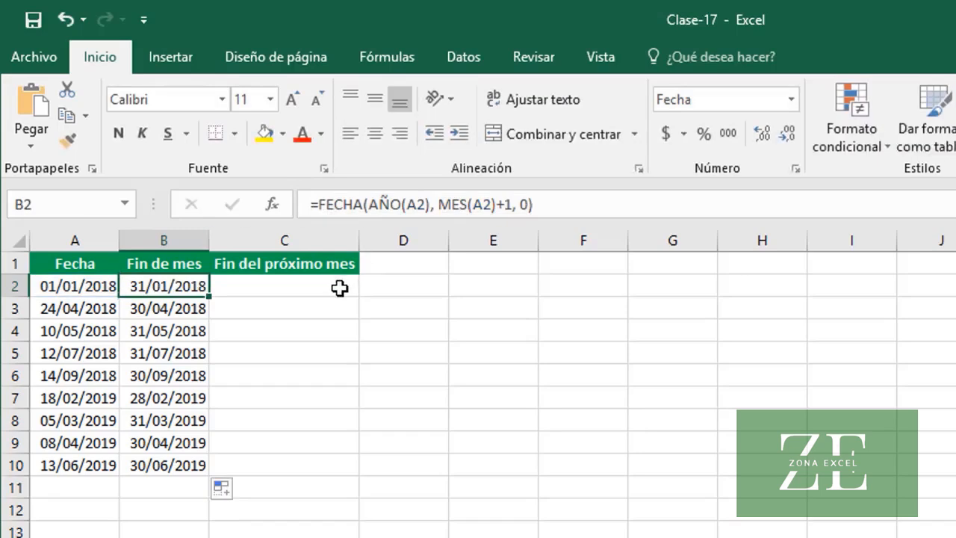
pyautogui.click(340, 287)
pyautogui.click(341, 207)
pyautogui.hotkey('ctrl', 'v')
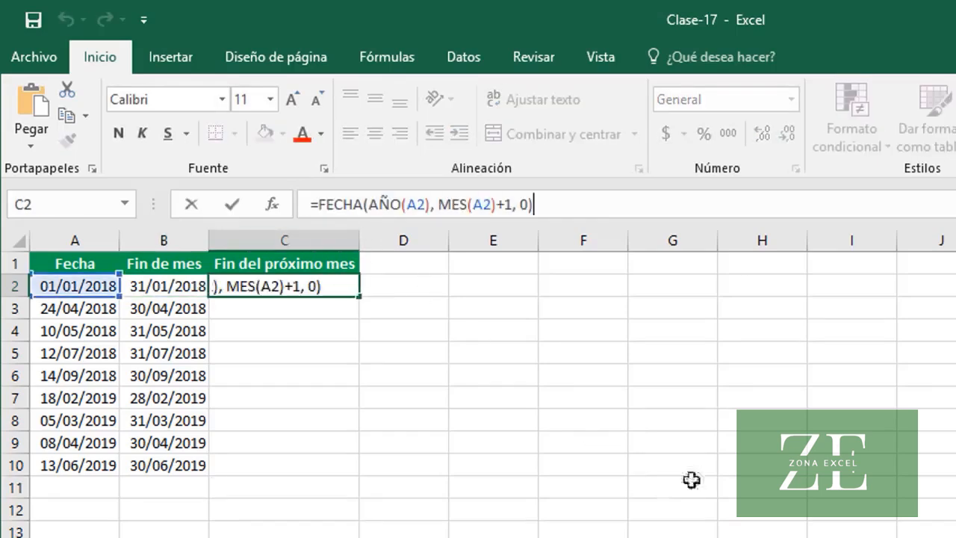
# Change the month part of the formula in C2 to MES(A2)+2 and fill it down the Fin del próximo mes column
pyautogui.click(512, 204)
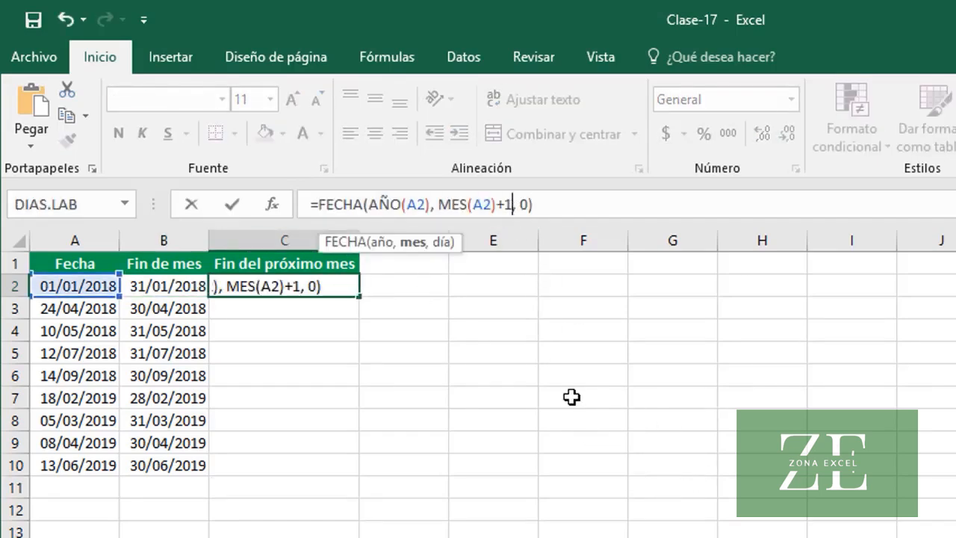
pyautogui.press('BackSpace')
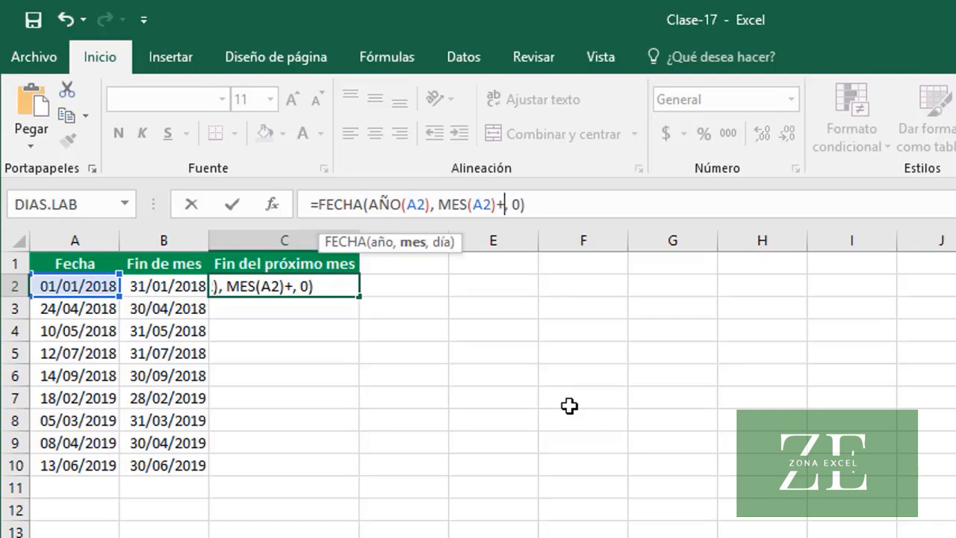
pyautogui.write('2')
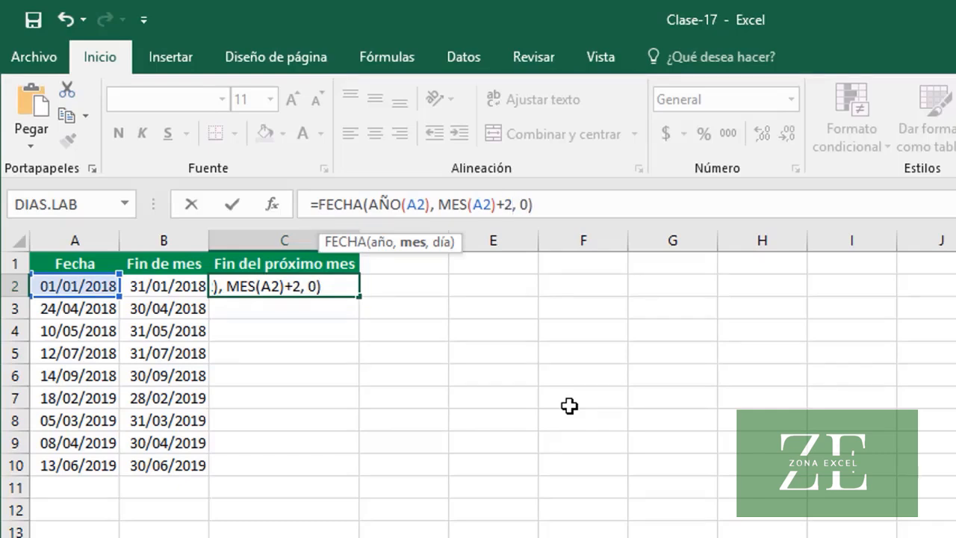
pyautogui.press('Return')
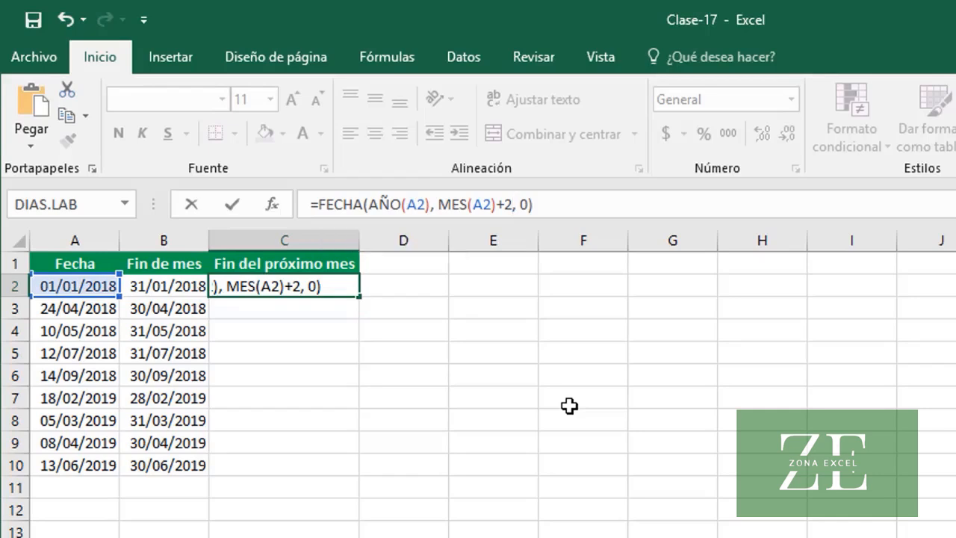
pyautogui.click(321, 284)
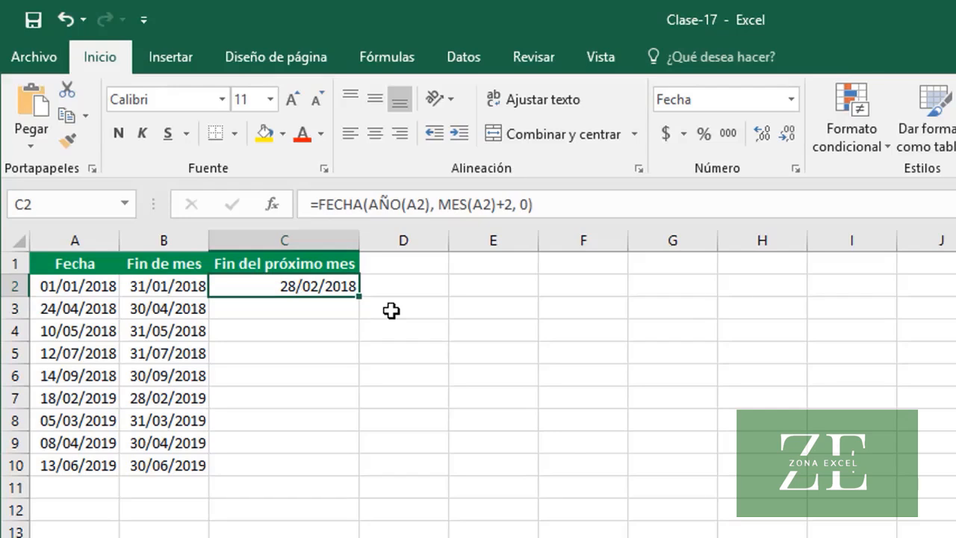
pyautogui.doubleClick(359, 297)
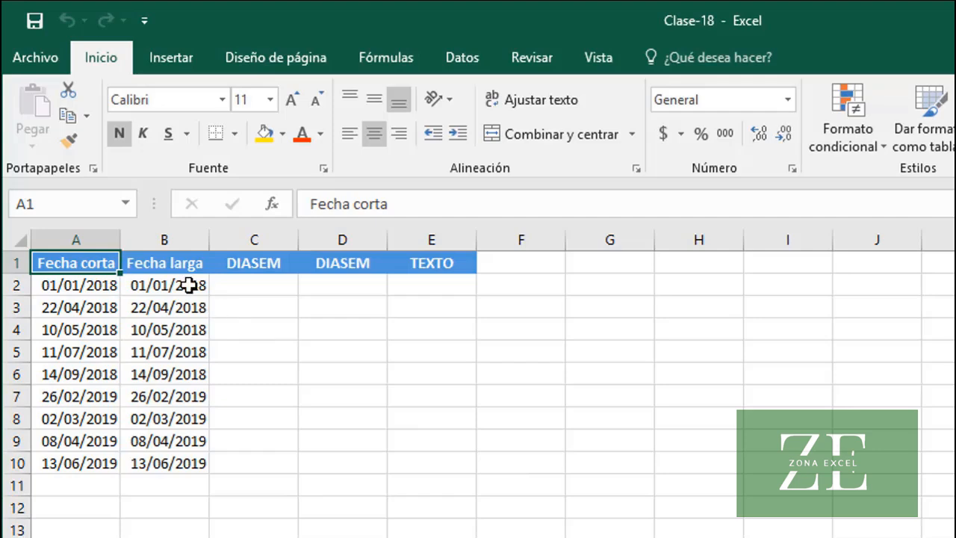
# In the Clase-18 workbook, format the dates in B2:B10 as Fecha larga
pyautogui.moveTo(189, 286); pyautogui.dragTo(199, 459)
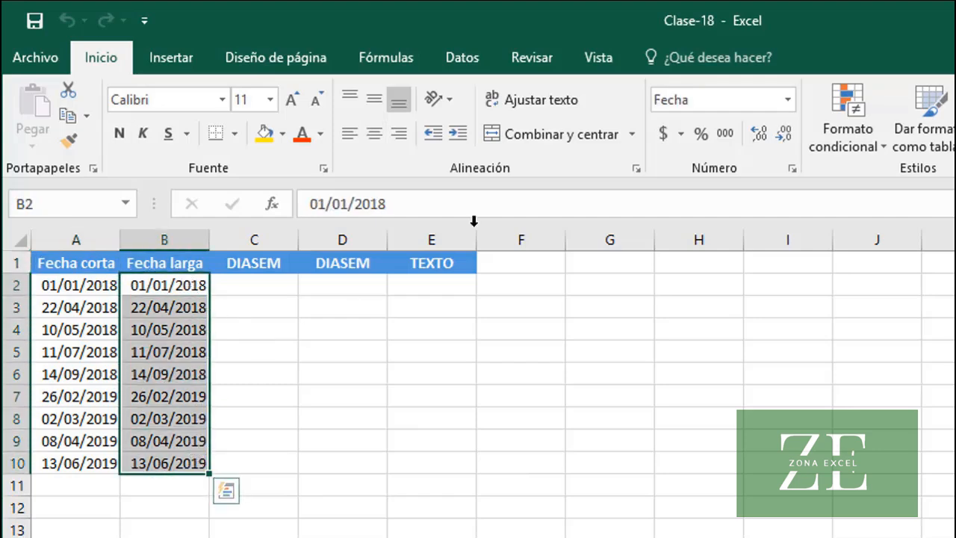
pyautogui.click(786, 105)
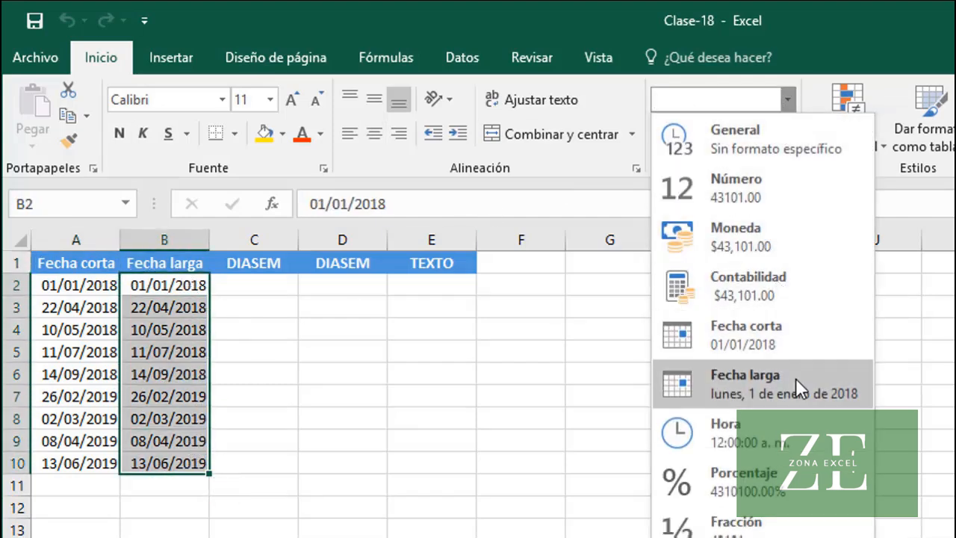
pyautogui.click(796, 382)
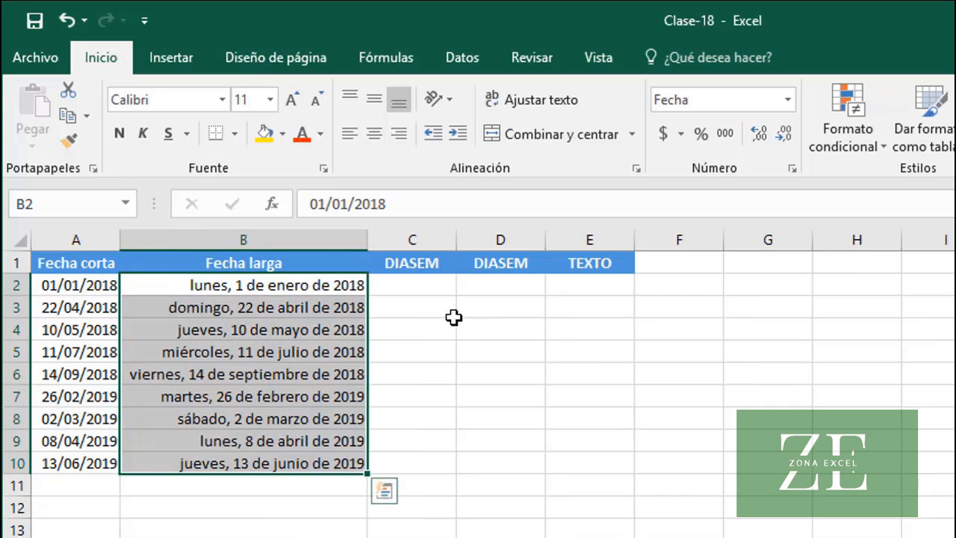
pyautogui.click(309, 284)
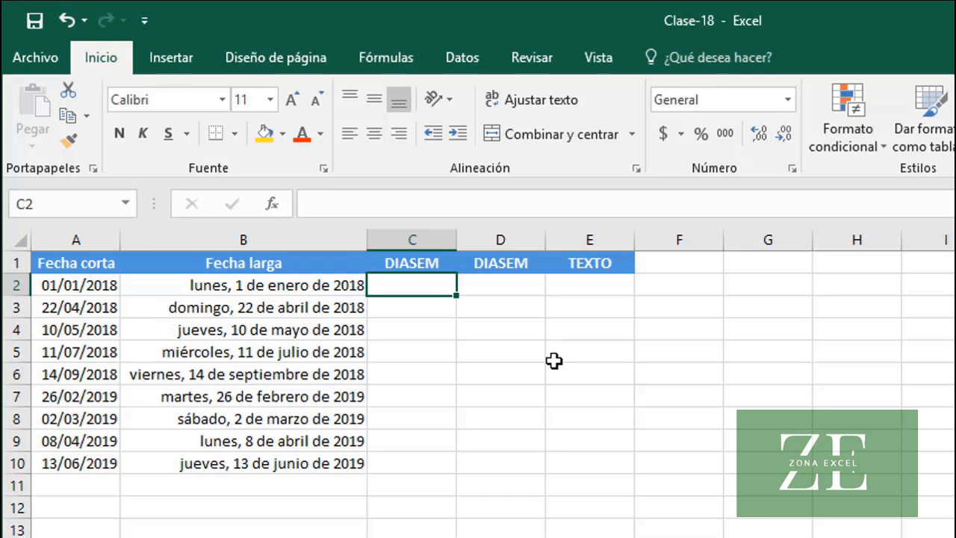
# Enter =DIASEM(A2) in C2 under the first DIASEM header and fill it down to C10
pyautogui.write('=DIAS')
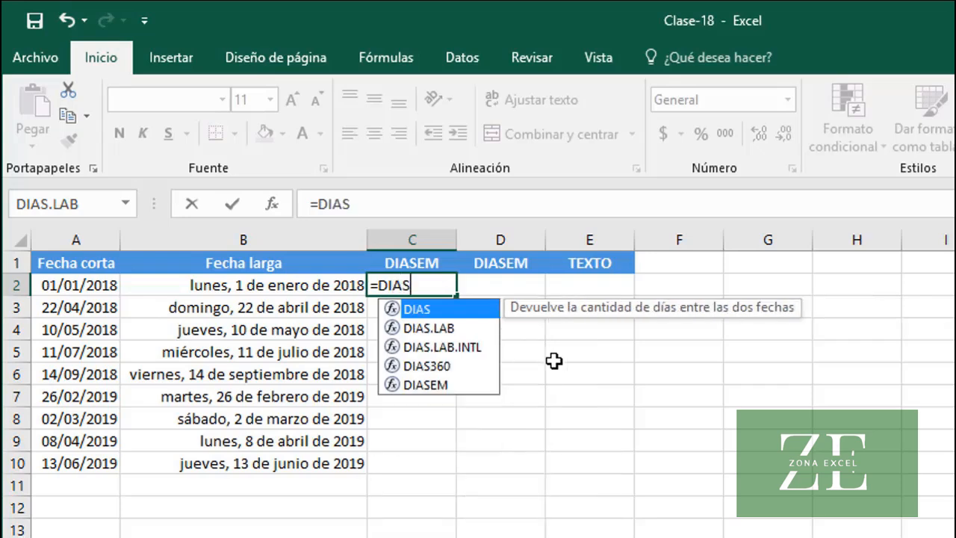
pyautogui.write('EM(')
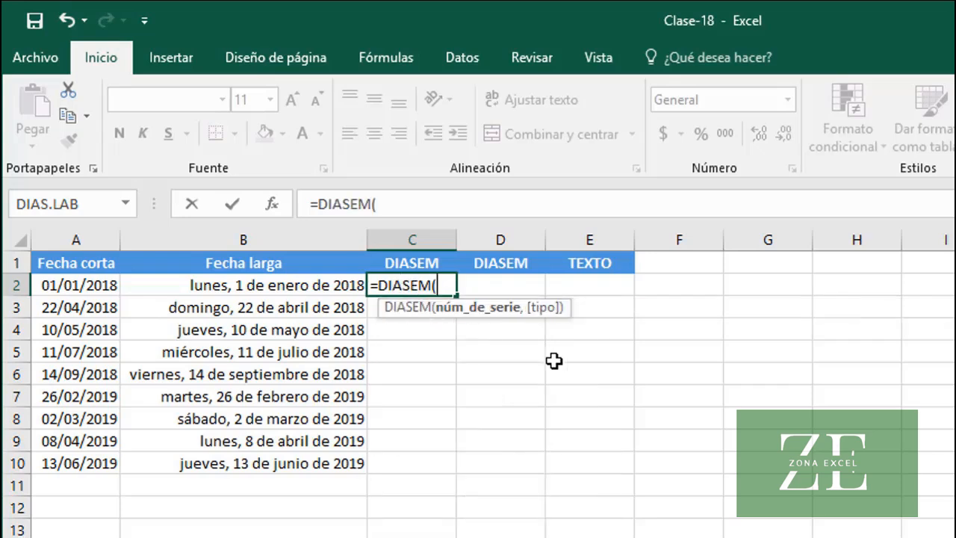
pyautogui.write('A2')
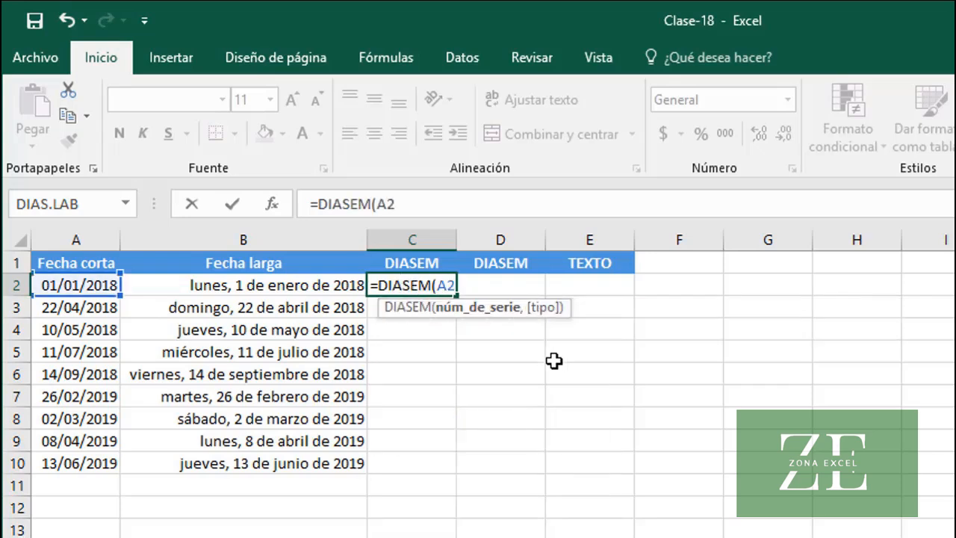
pyautogui.write(')')
pyautogui.press('Return')
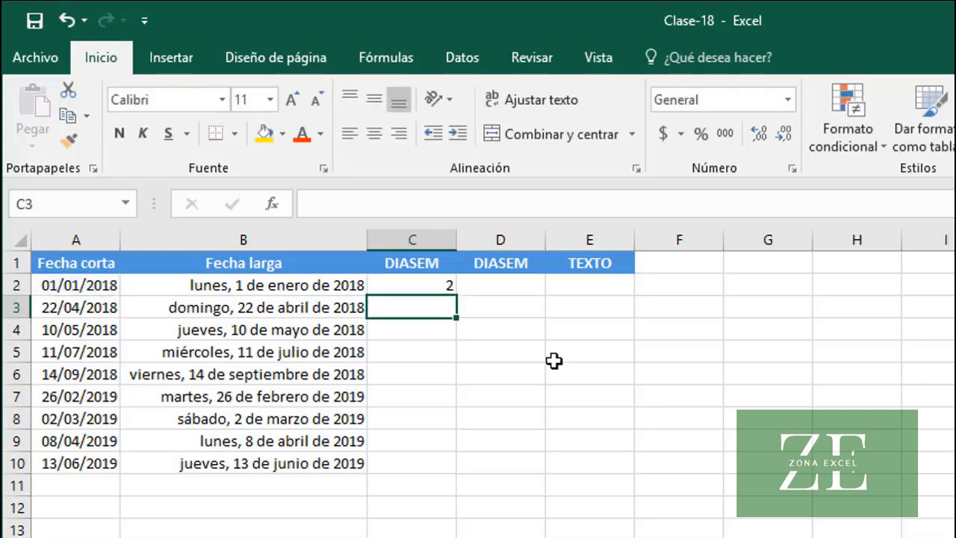
pyautogui.click(418, 278)
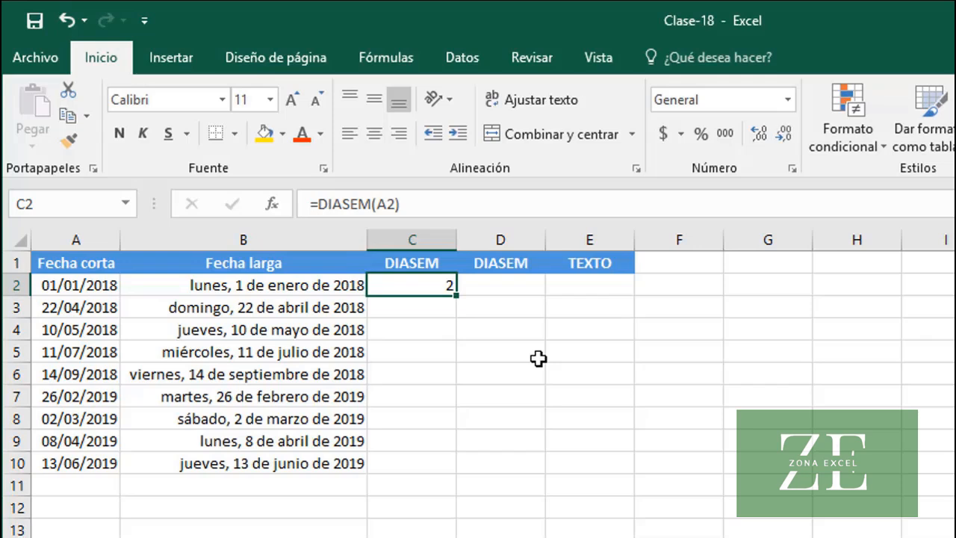
pyautogui.doubleClick(456, 296)
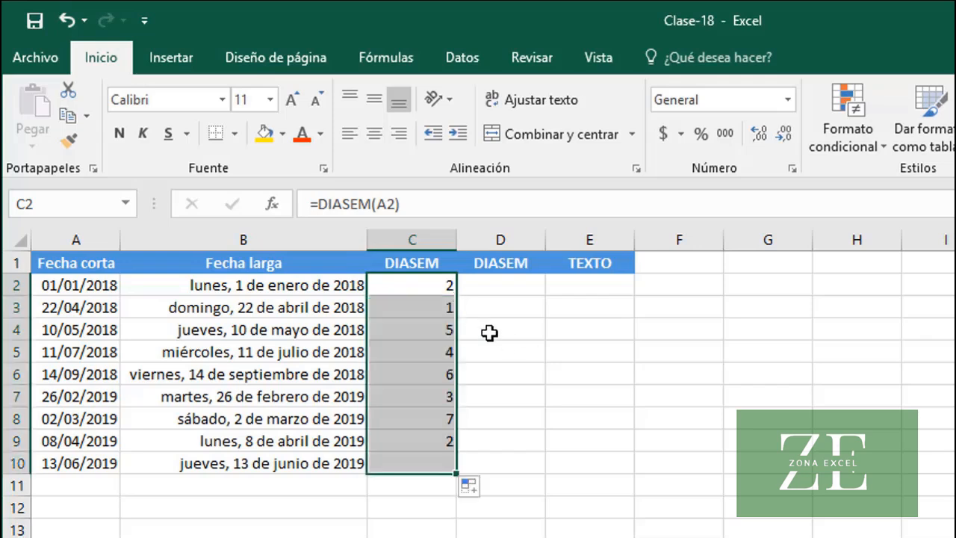
pyautogui.click(434, 311)
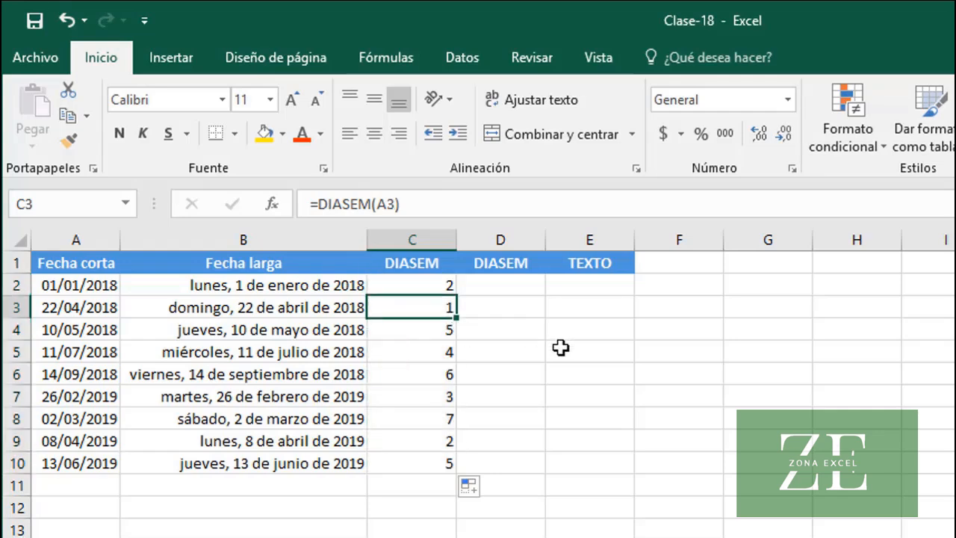
# Enter =DIASEM(A2,2) in D2 under the second DIASEM header, numbering Monday as 1, and fill it down to D10
pyautogui.click(412, 417)
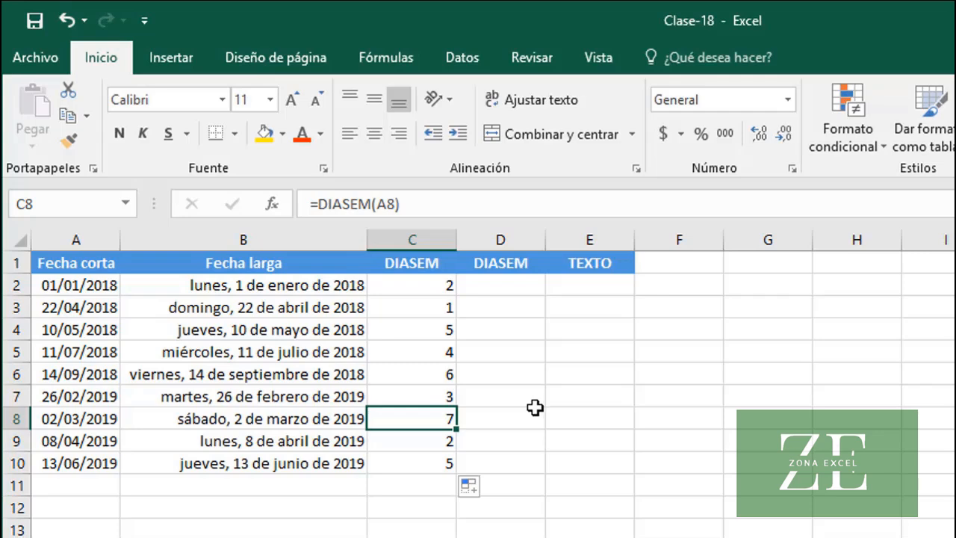
pyautogui.click(508, 288)
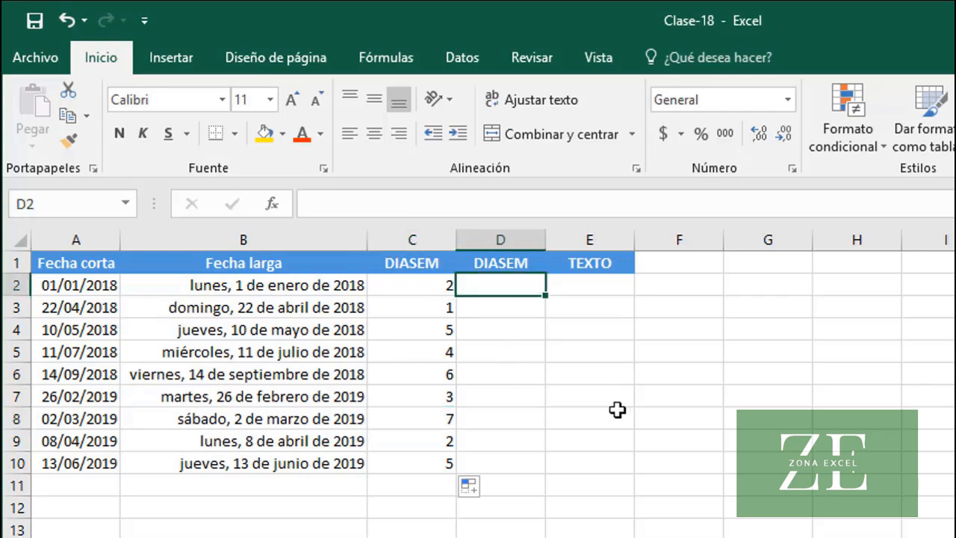
pyautogui.write('=DIASE')
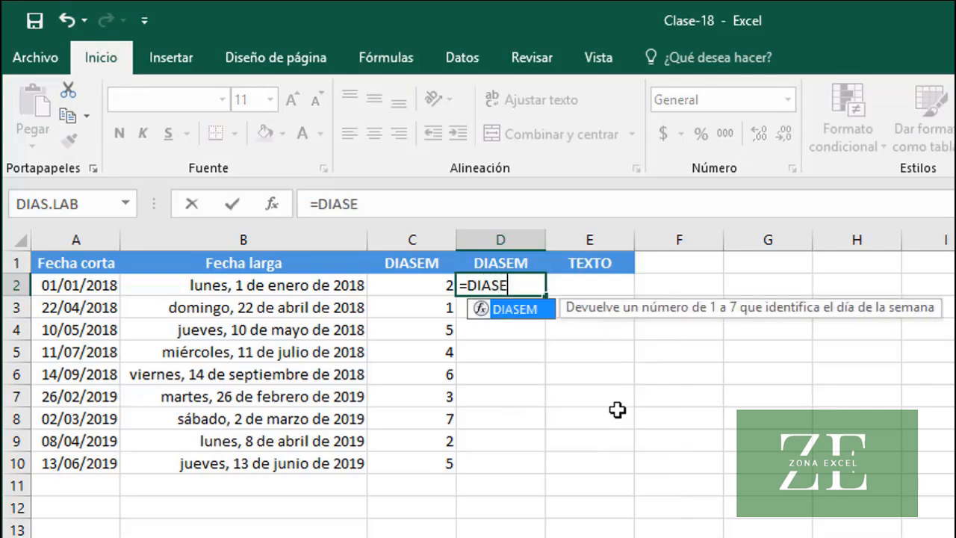
pyautogui.write('M(A')
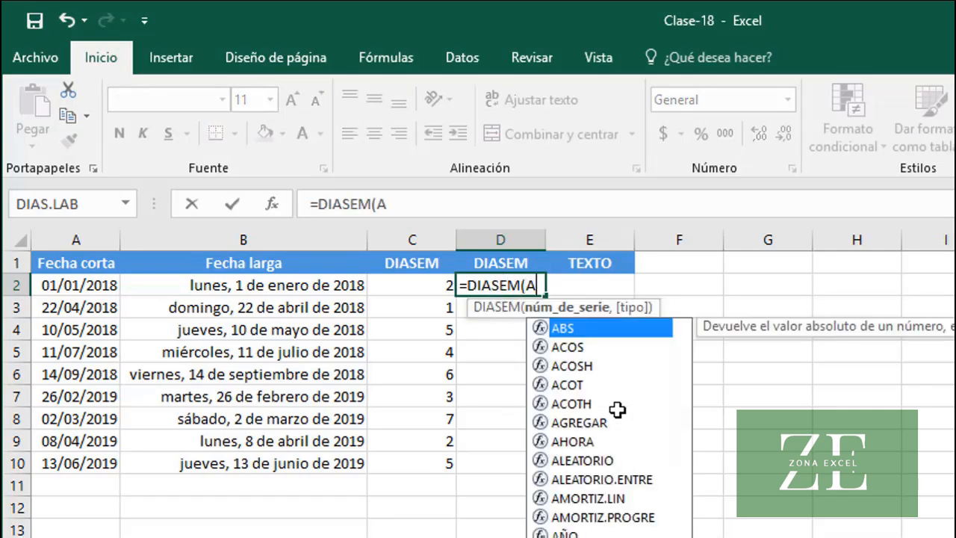
pyautogui.write('2,')
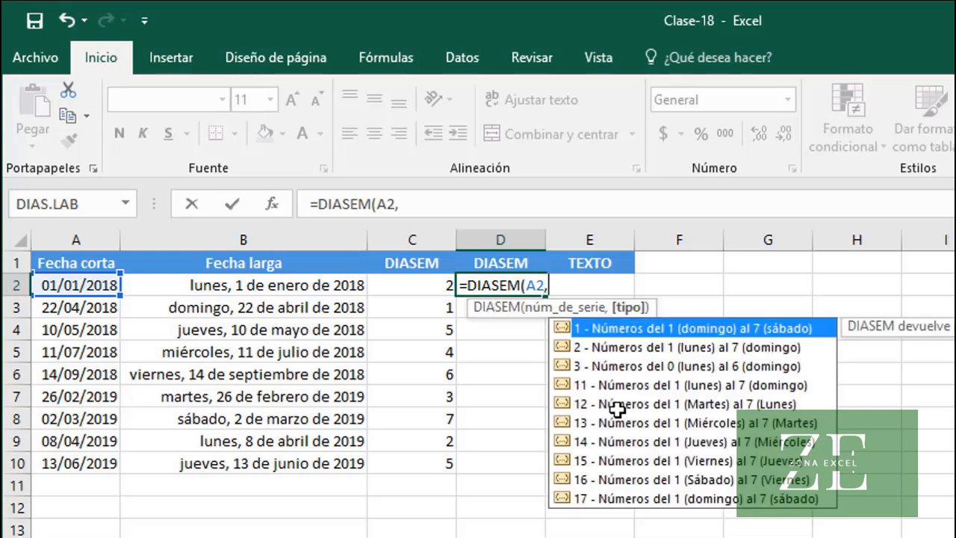
pyautogui.click(656, 349)
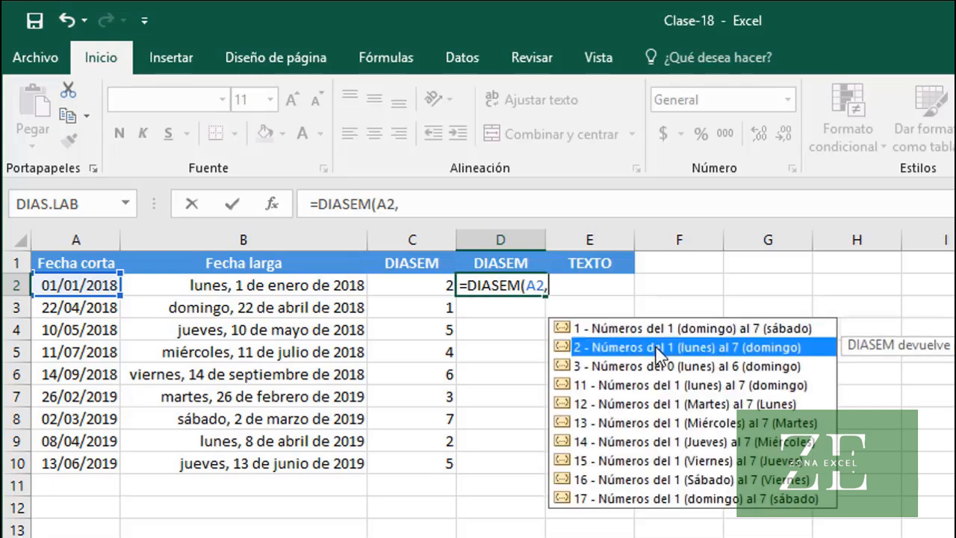
pyautogui.doubleClick(771, 350)
pyautogui.write(')')
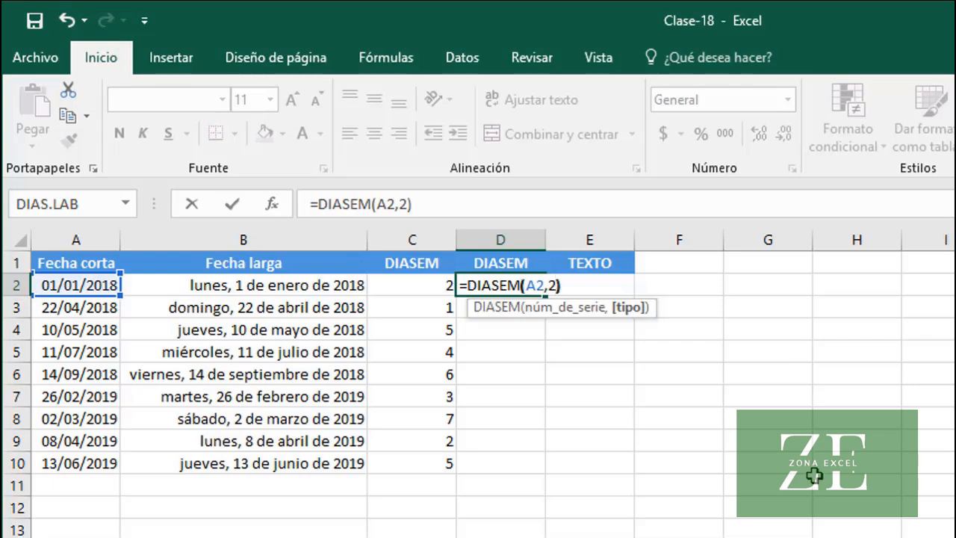
pyautogui.press('Return')
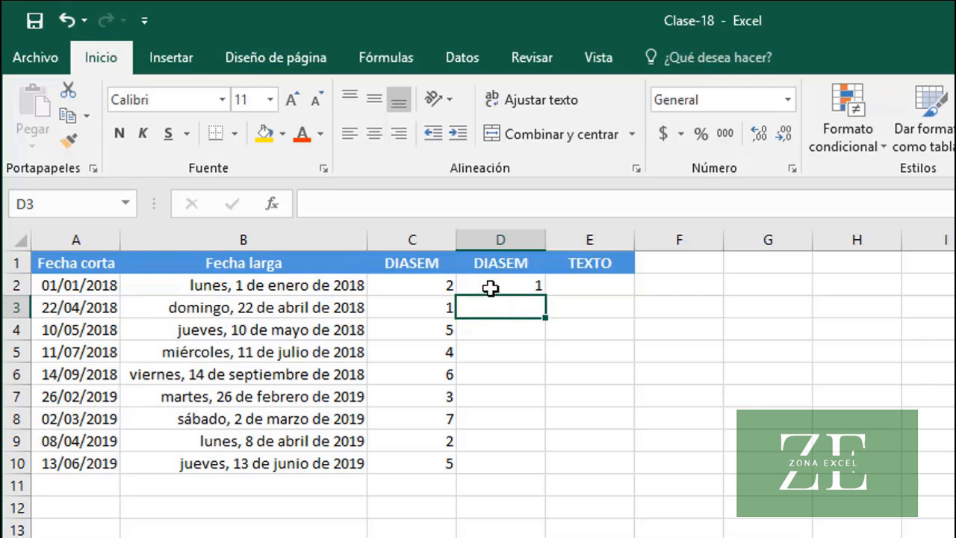
pyautogui.click(493, 288)
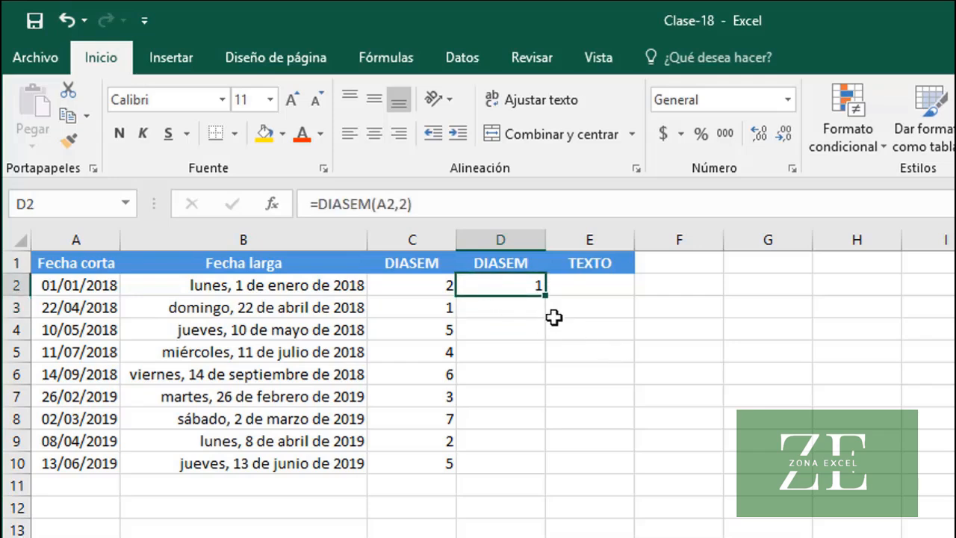
pyautogui.doubleClick(546, 295)
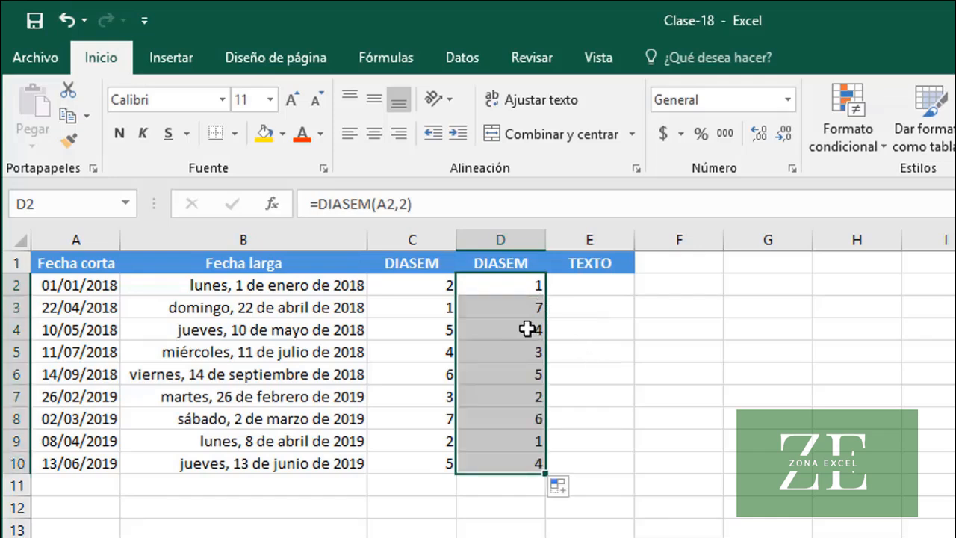
pyautogui.click(499, 308)
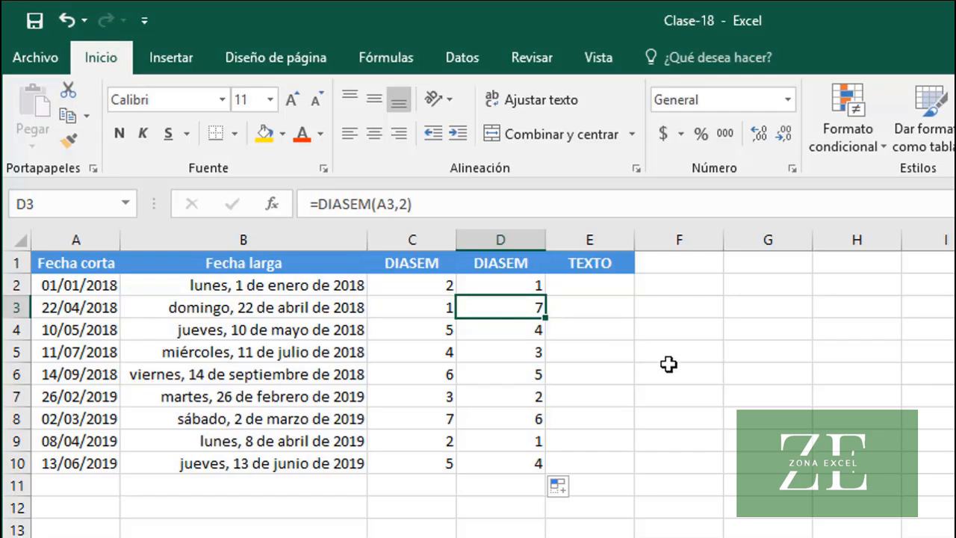
# Enter =TEXTO(A2, "dddd") in E2 under the TEXTO header and fill it down to E10
pyautogui.click(601, 288)
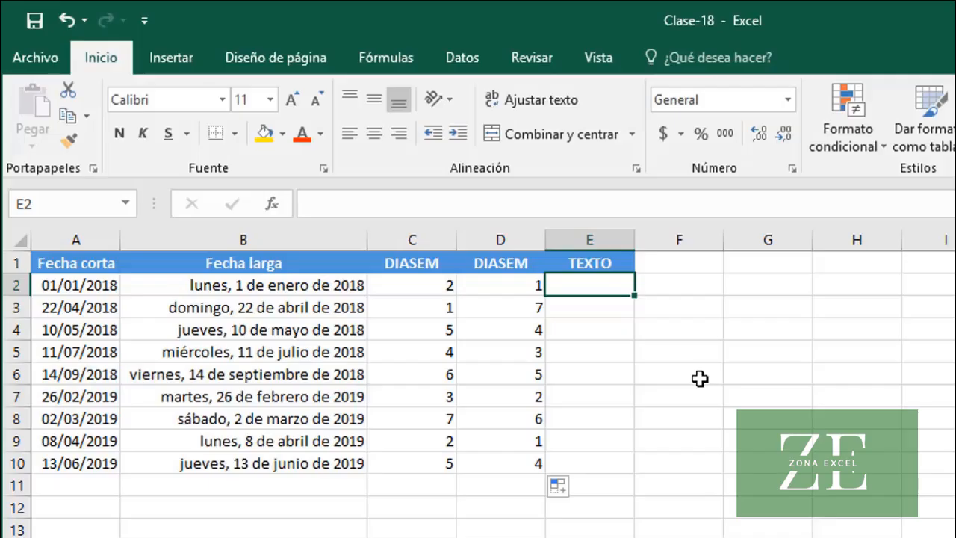
pyautogui.write('=')
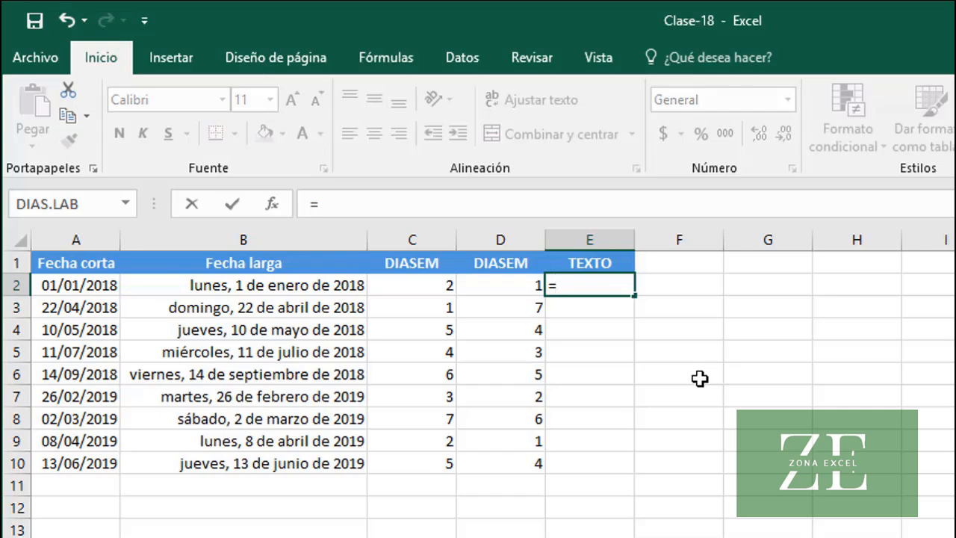
pyautogui.write('TEXTO(')
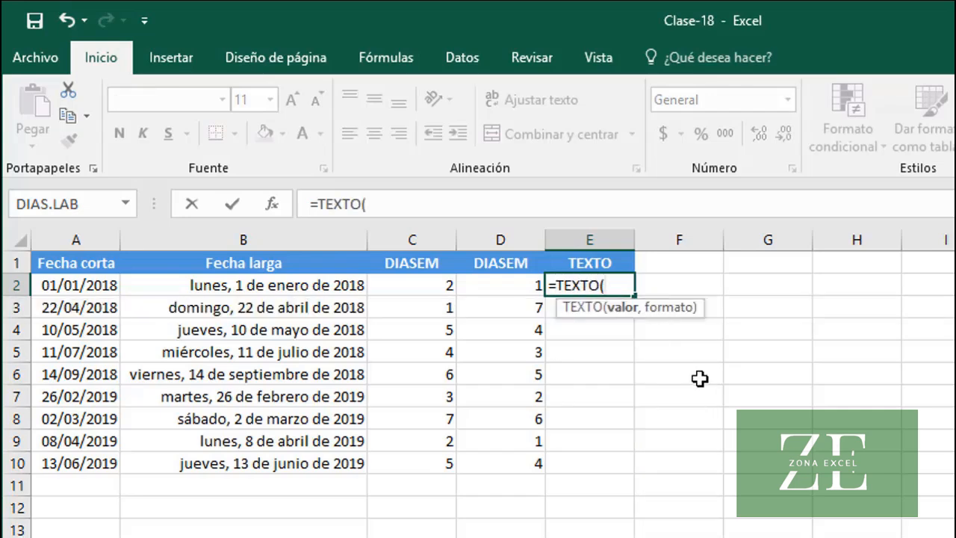
pyautogui.write('A2,')
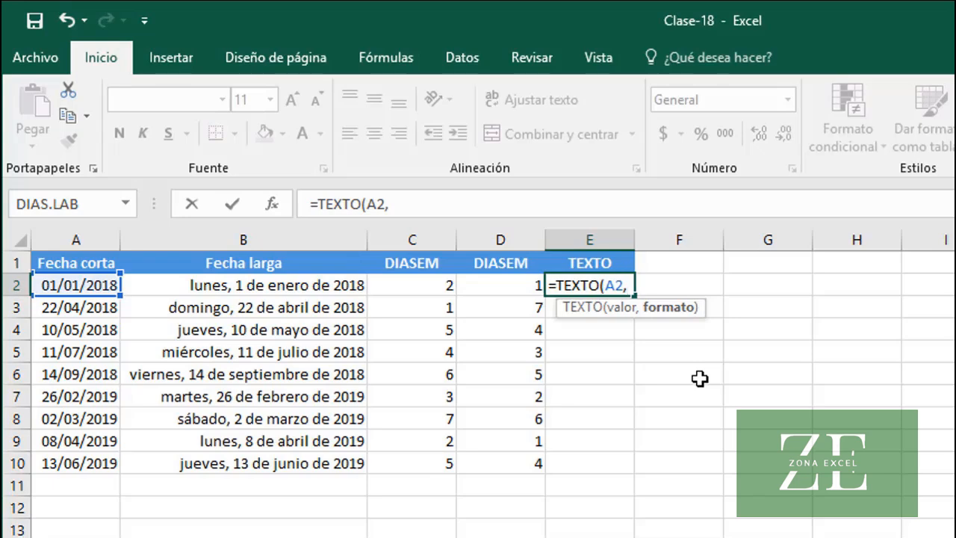
pyautogui.write(' "dddd')
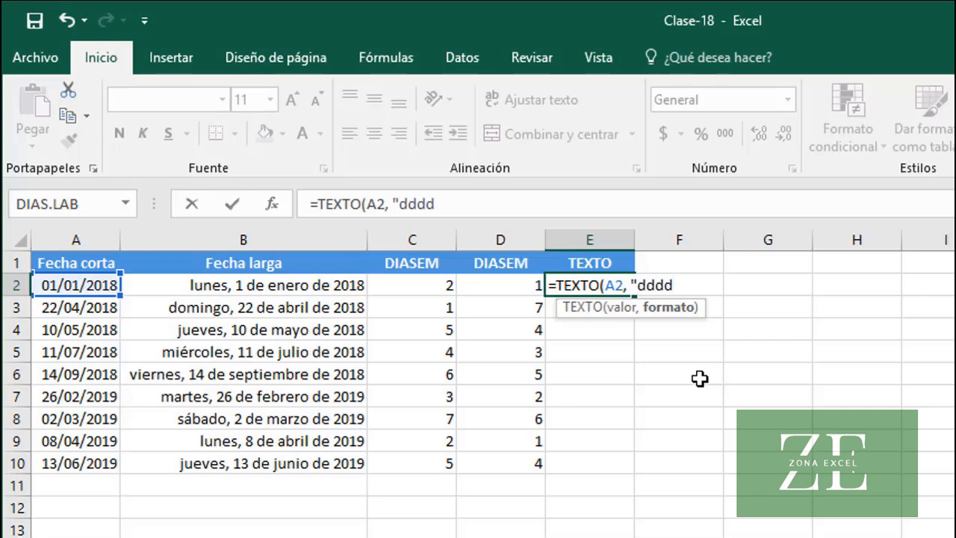
pyautogui.write('")')
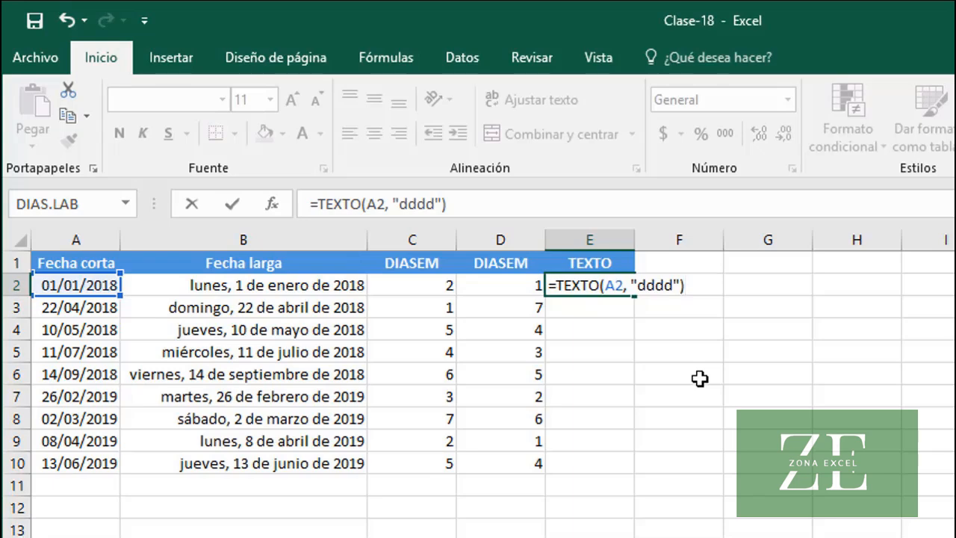
pyautogui.hotkey('ctrl', 'Return')
pyautogui.press('Return')
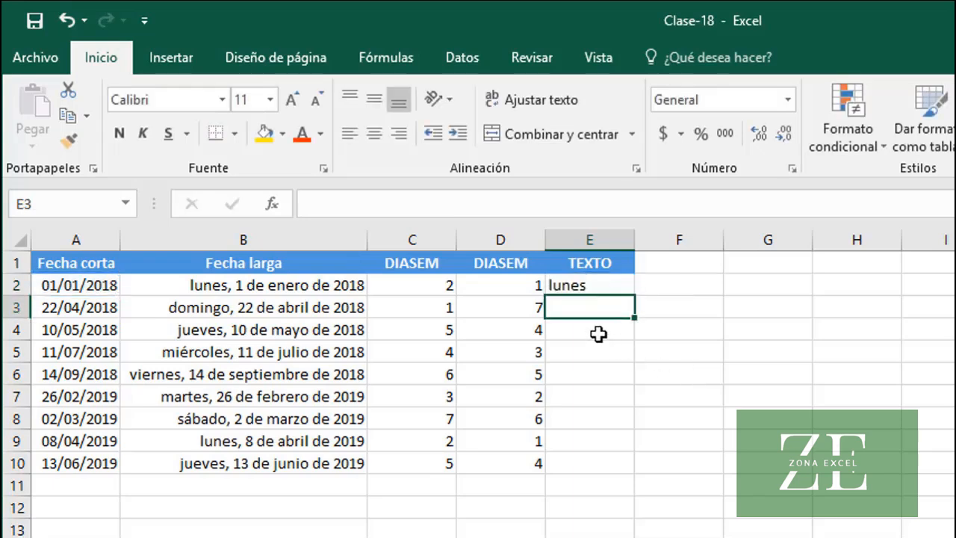
pyautogui.click(609, 290)
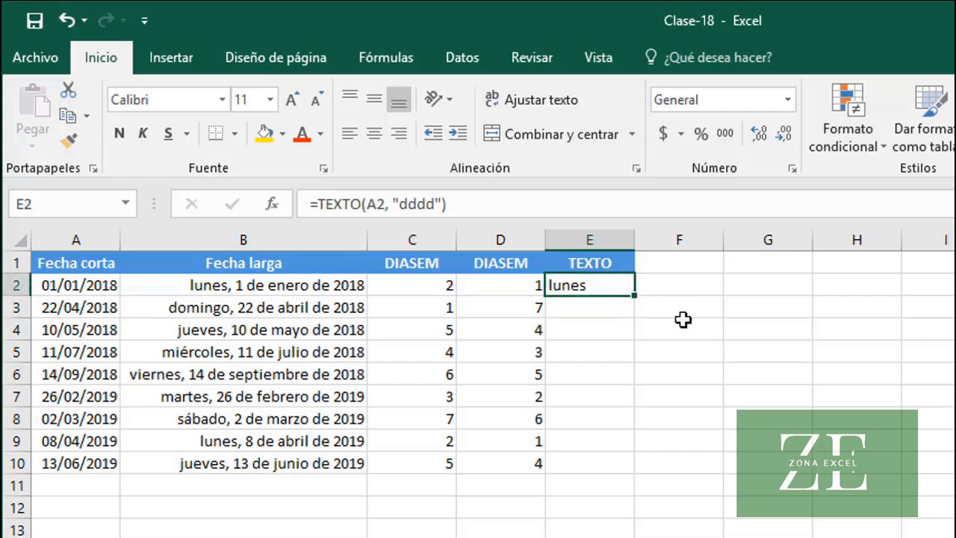
pyautogui.doubleClick(634, 296)
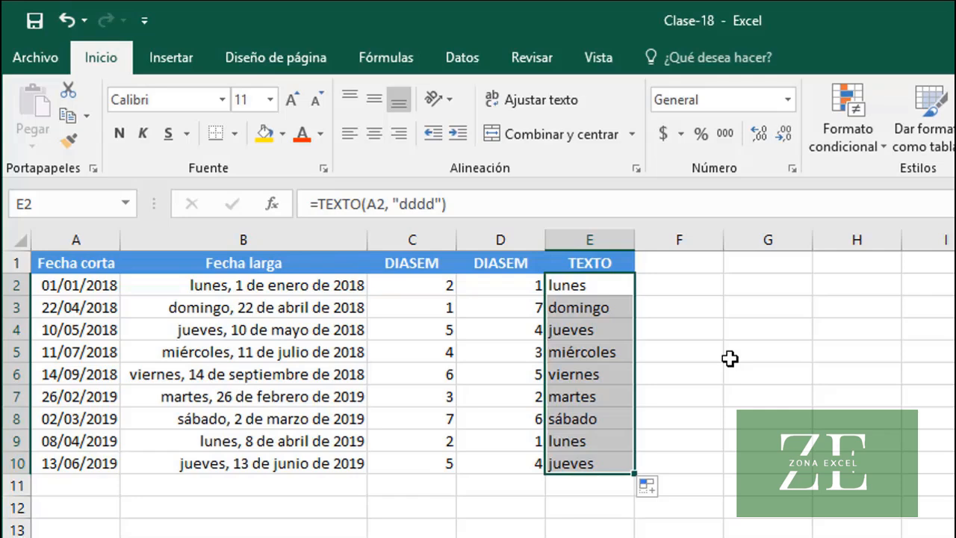
pyautogui.click(609, 286)
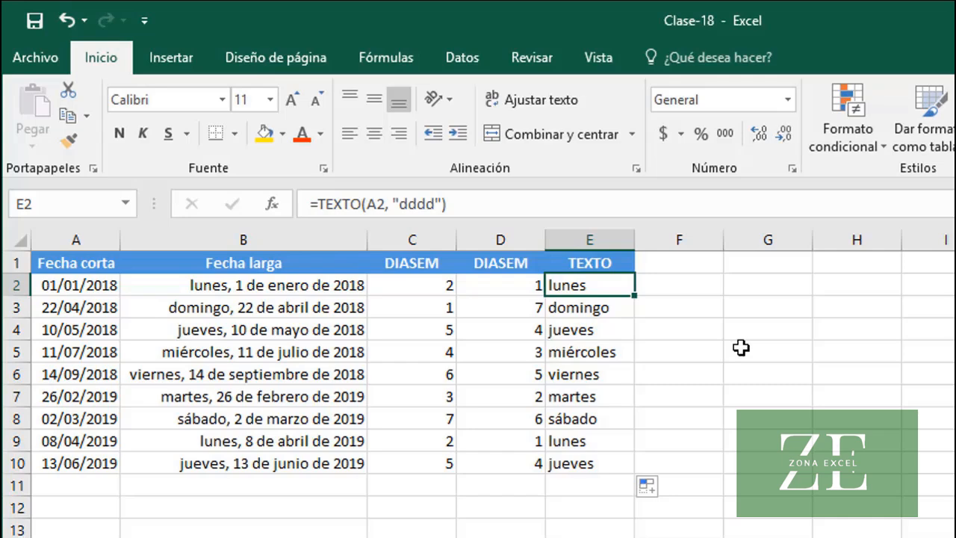
# On the sheet with Transcurridos and Restantes columns, enter =A2-FECHA(AÑO(A2)-1, 12, 31) in B2 and fill it down to B10
pyautogui.click(224, 537)
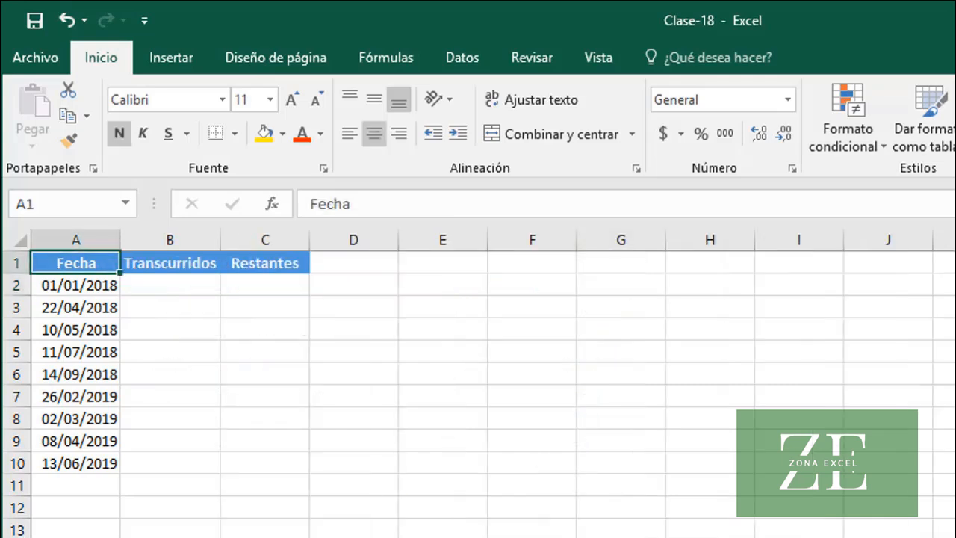
pyautogui.click(152, 291)
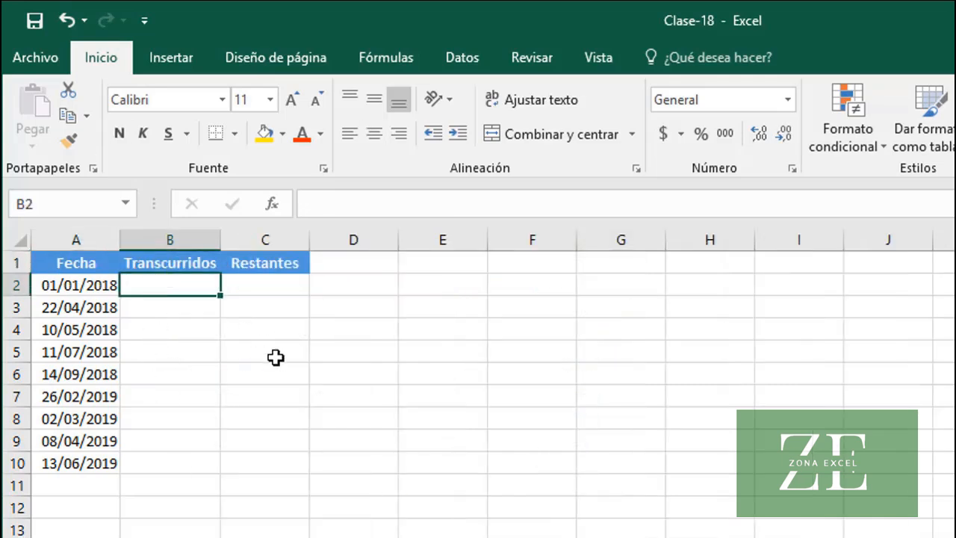
pyautogui.write('=A')
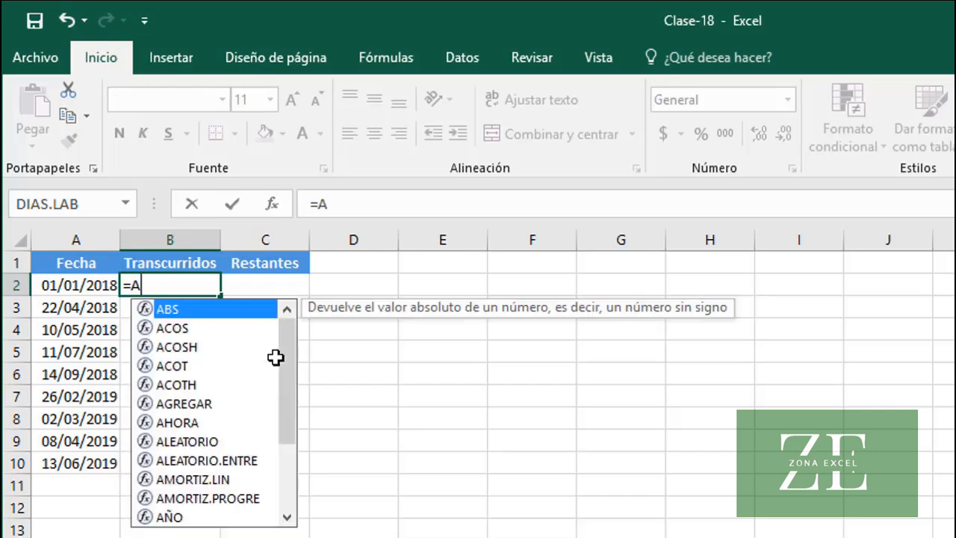
pyautogui.write('2')
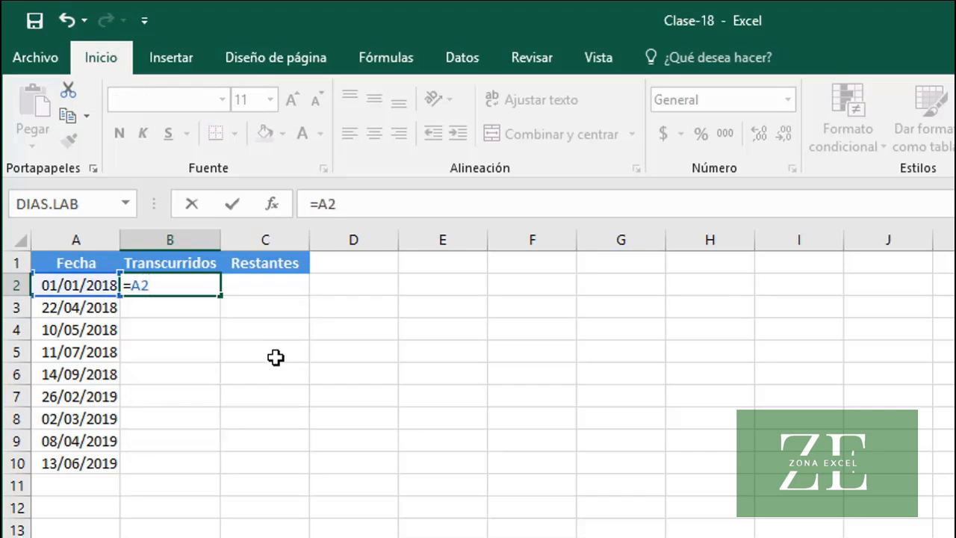
pyautogui.write('-')
pyautogui.write('FECHA')
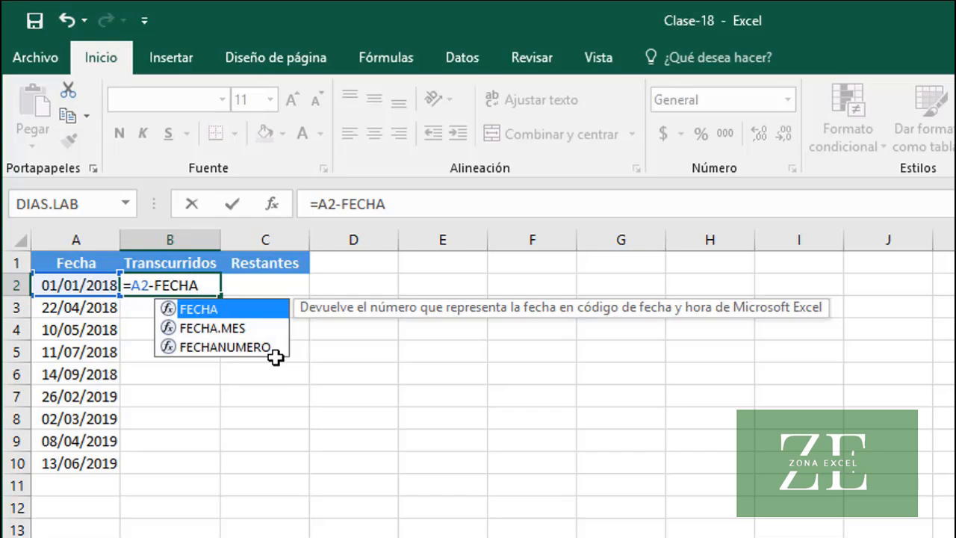
pyautogui.write('(AÑ')
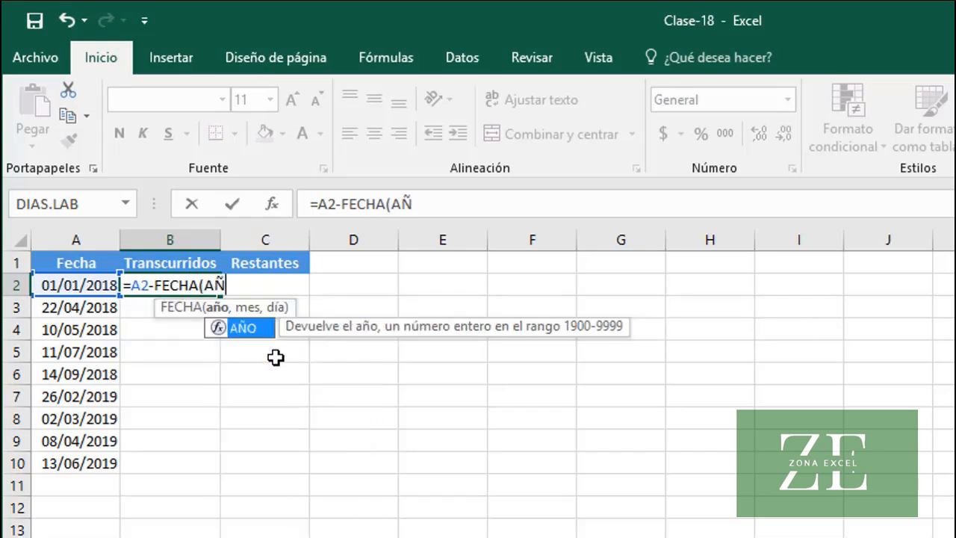
pyautogui.write('O(')
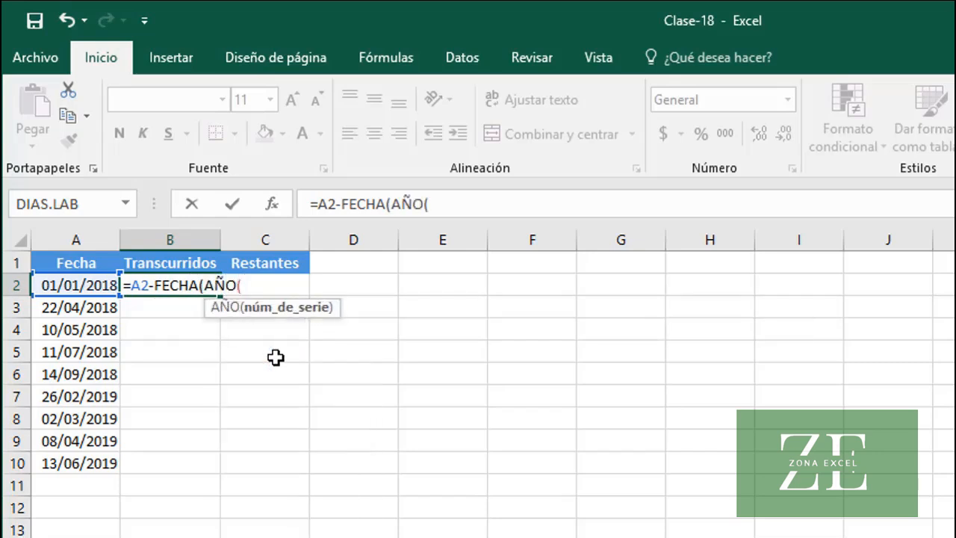
pyautogui.write('A2)')
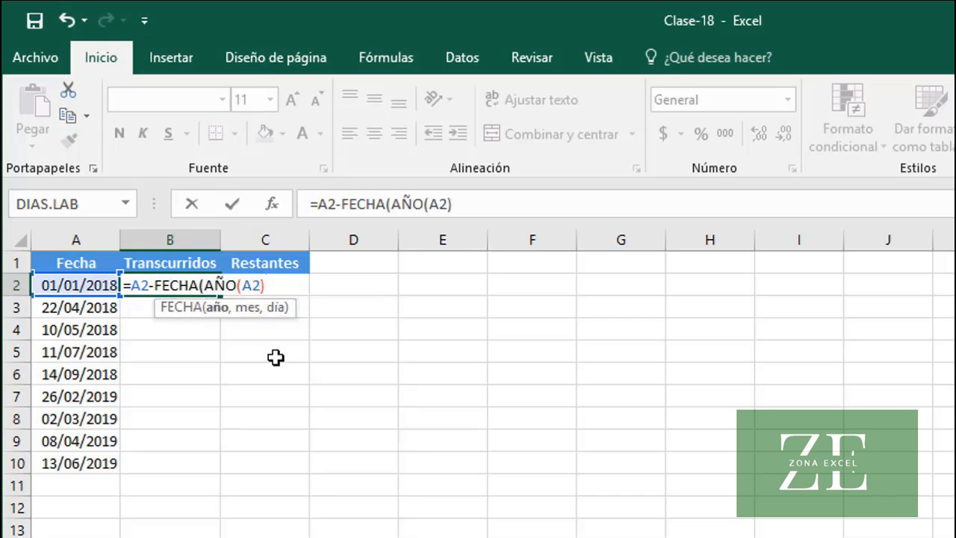
pyautogui.write('-1, 12')
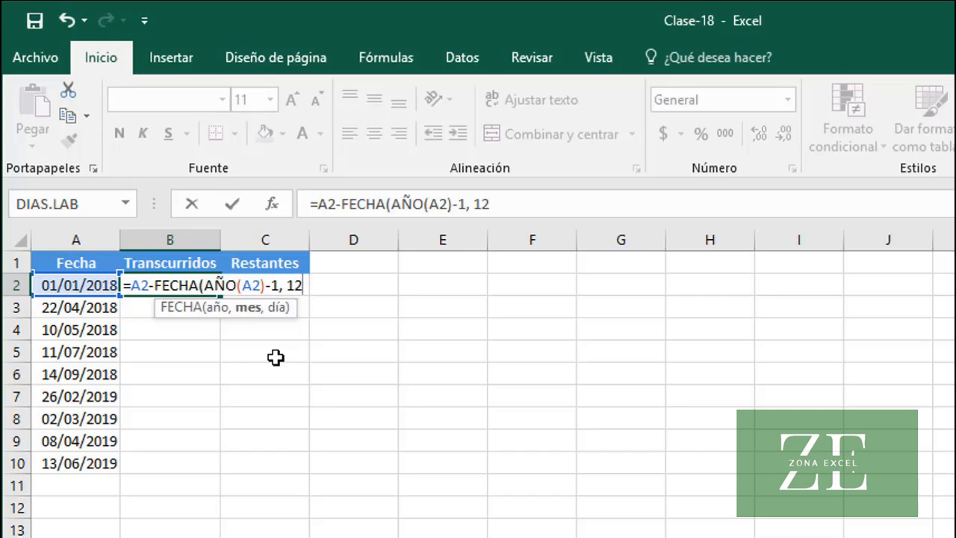
pyautogui.write(', ')
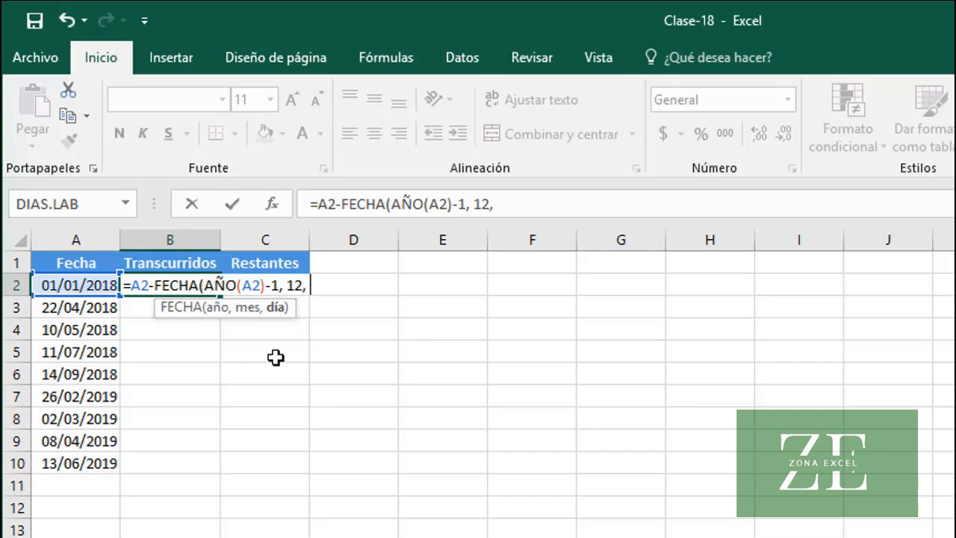
pyautogui.write('31)')
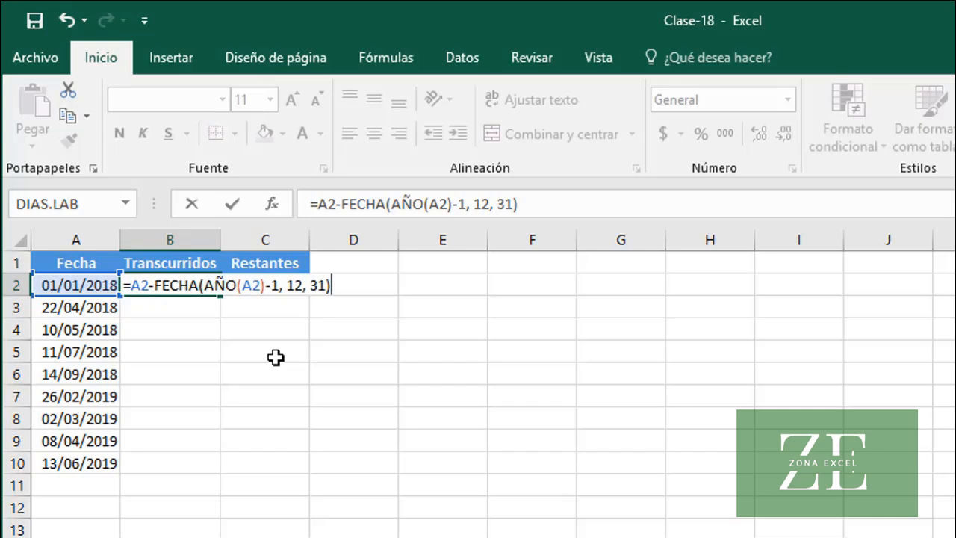
pyautogui.press('Return')
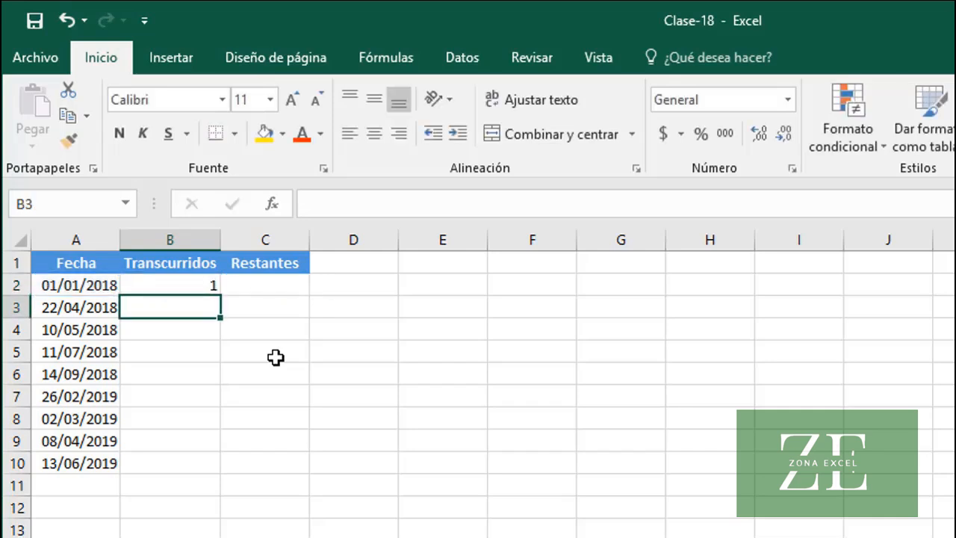
pyautogui.press('Up')
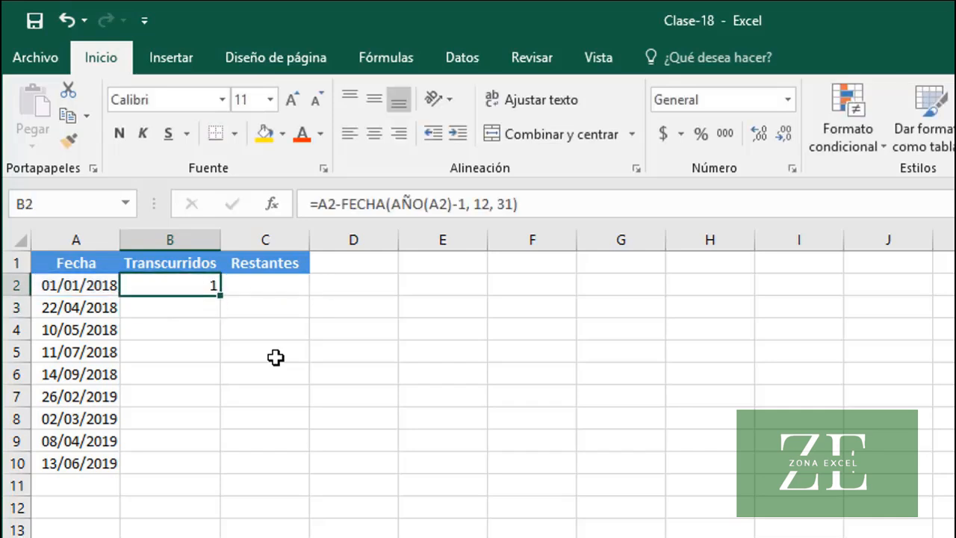
pyautogui.doubleClick(221, 297)
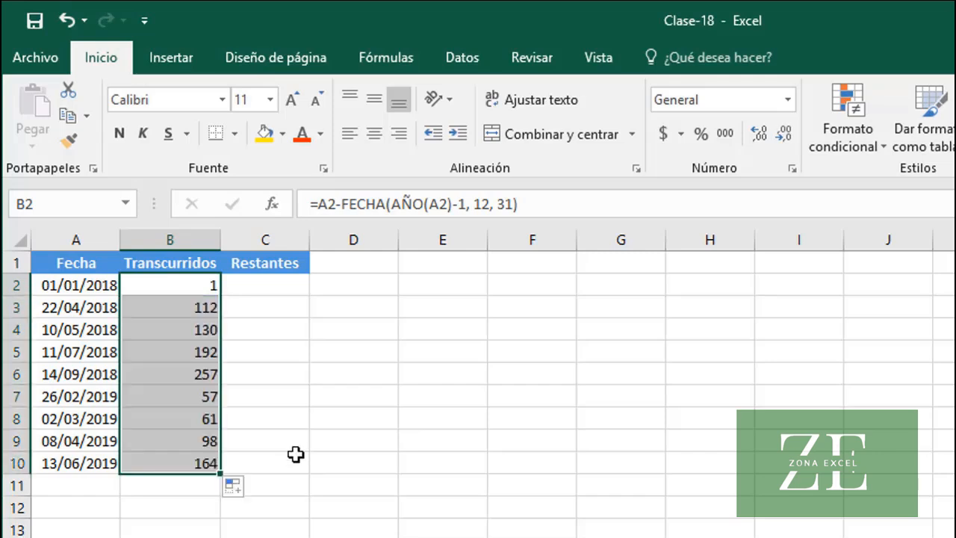
# Enter =FECHA(AÑO(A2), 12, 31)-A2 in C2 under the Restantes header and fill it down to C10
pyautogui.click(257, 286)
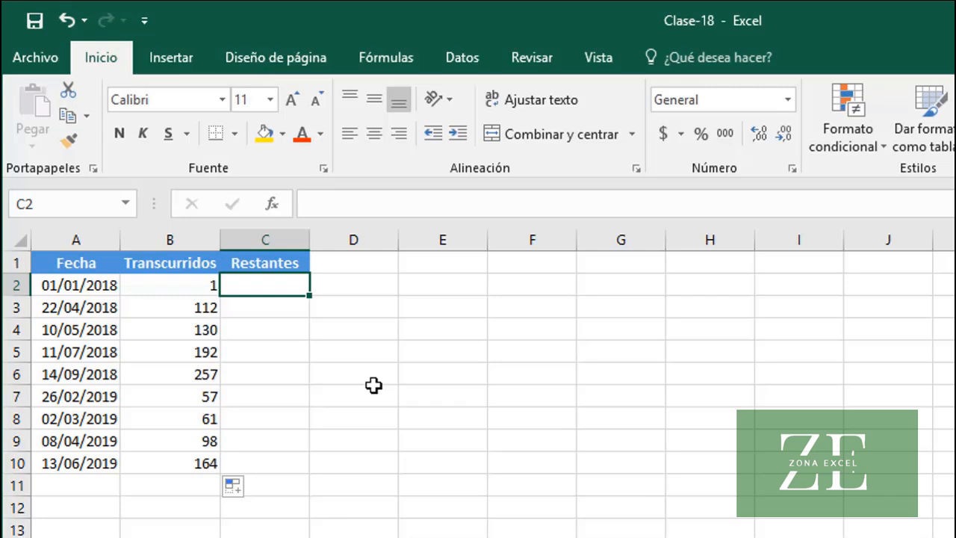
pyautogui.write('=FEC')
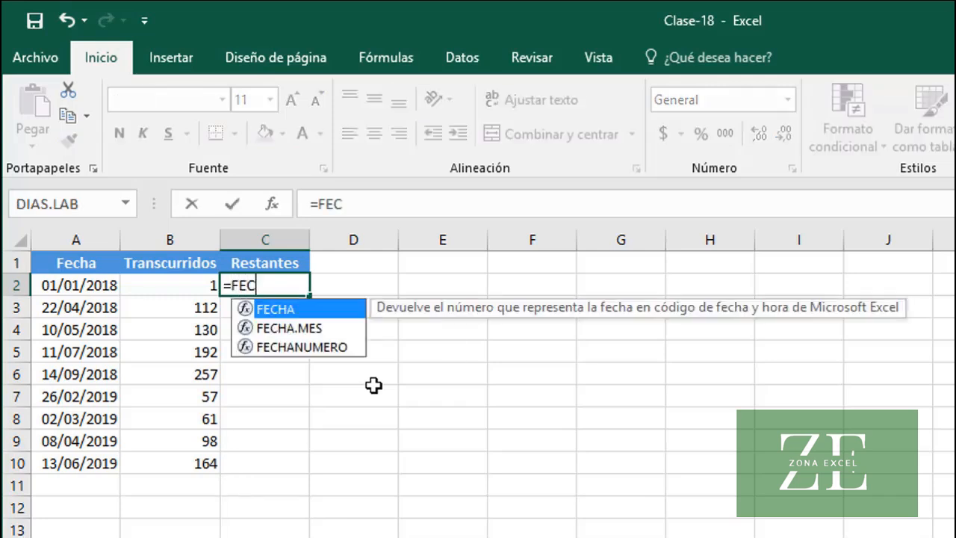
pyautogui.write('HA(AÑ')
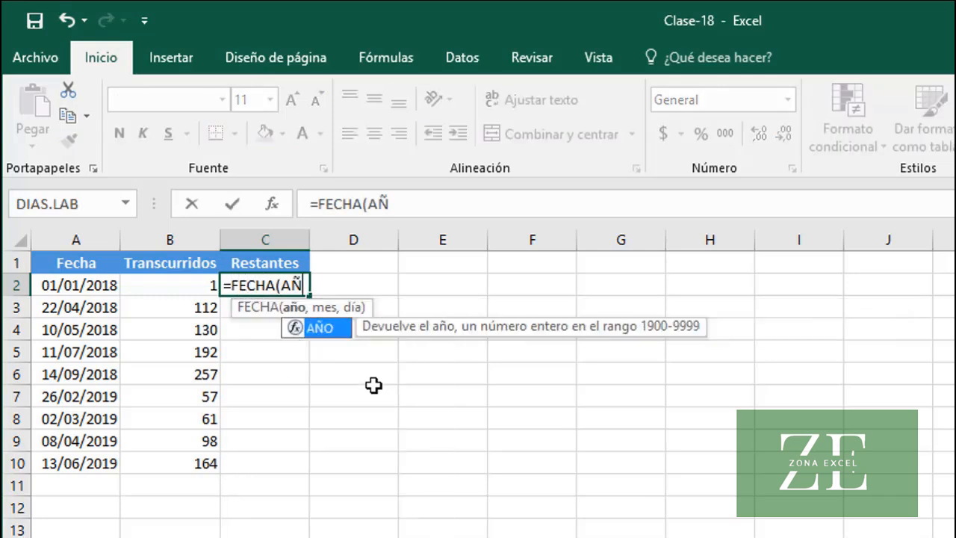
pyautogui.write('O(A2')
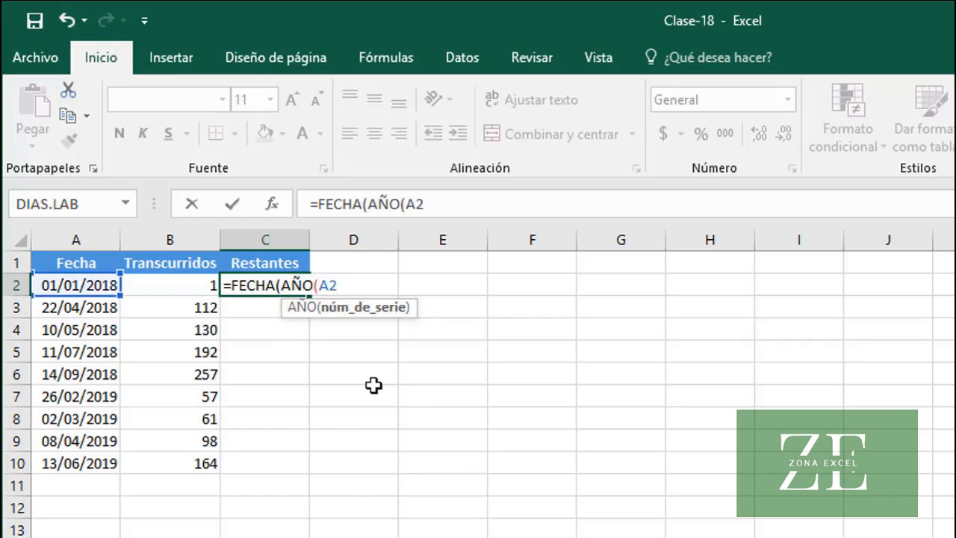
pyautogui.write(')')
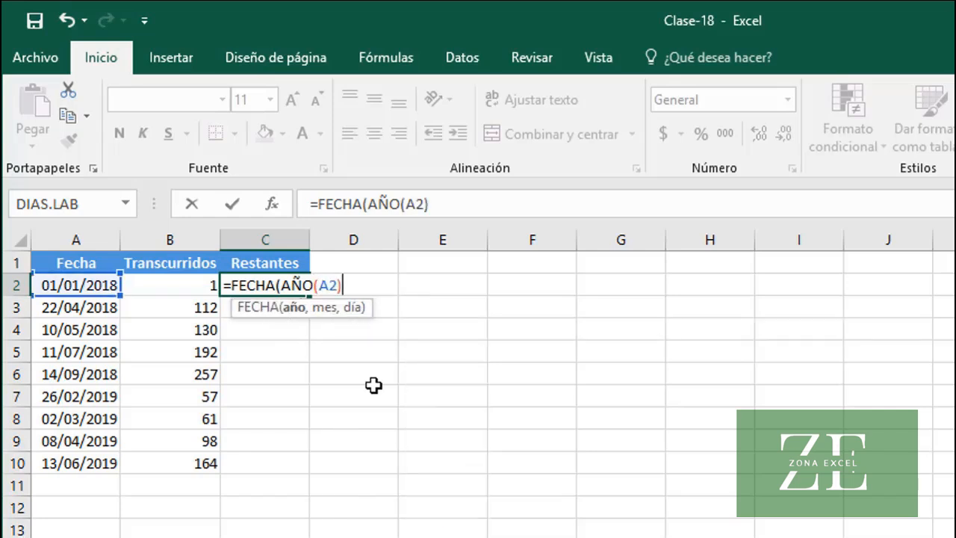
pyautogui.write(', ')
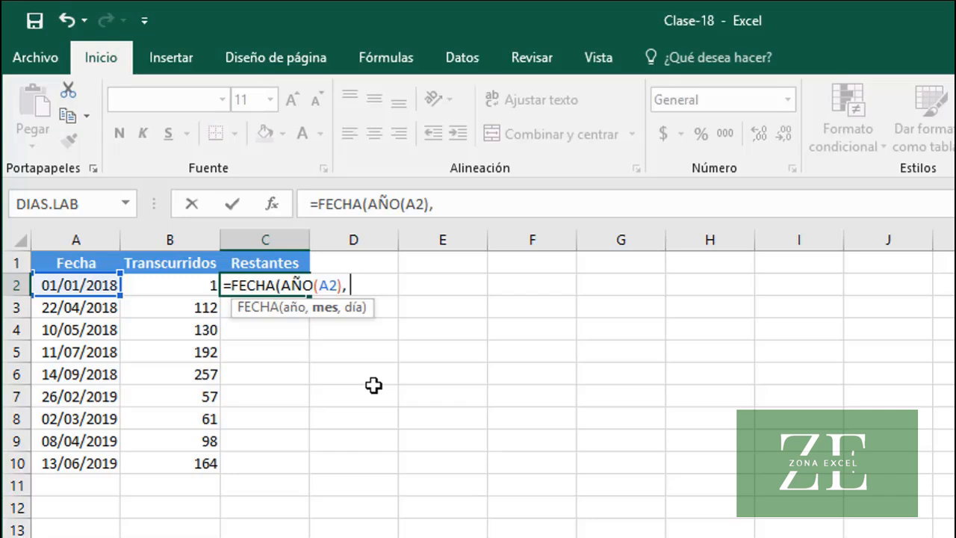
pyautogui.write('12, 31')
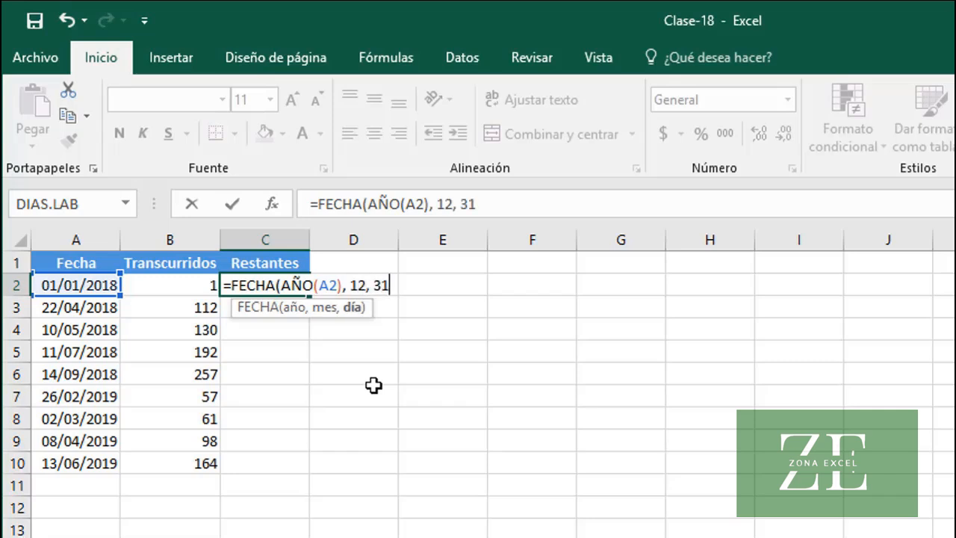
pyautogui.write(')')
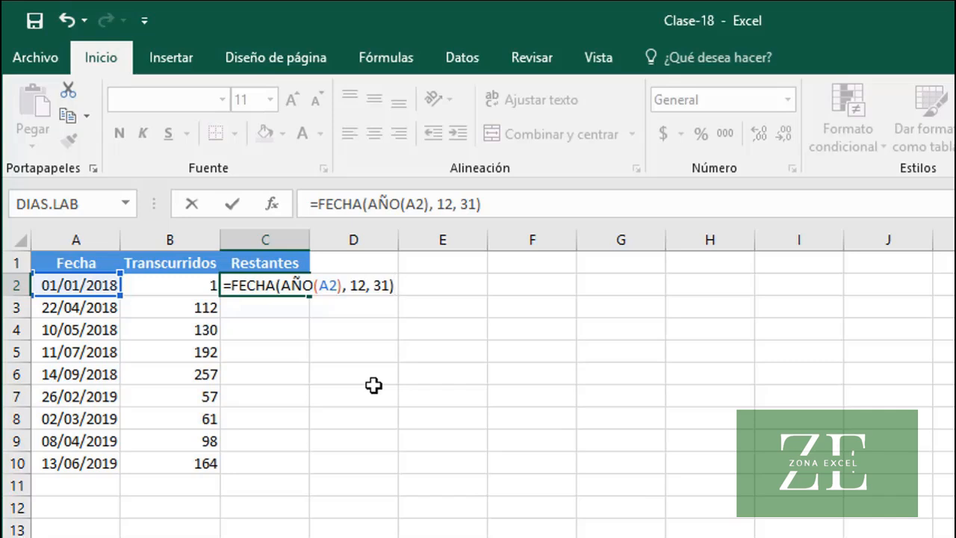
pyautogui.write('-A2')
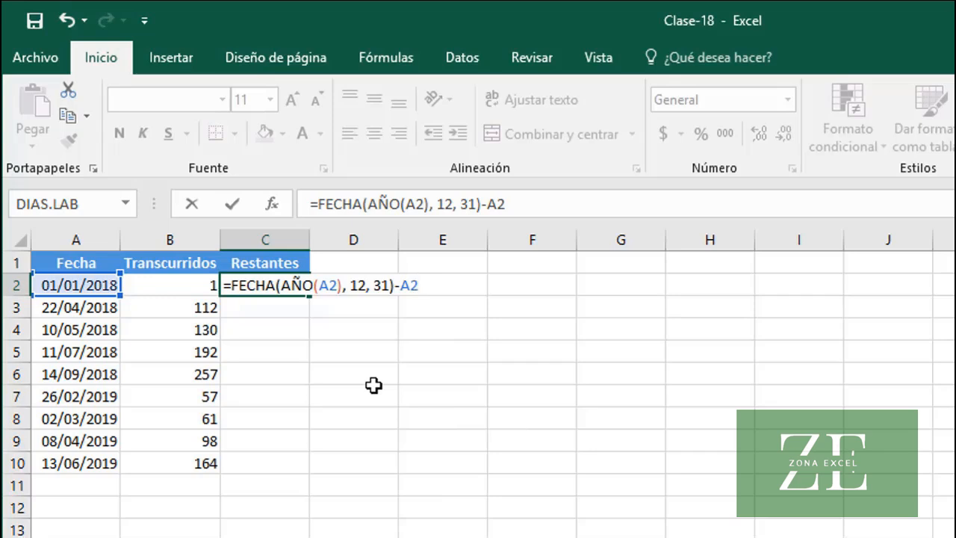
pyautogui.press('Return')
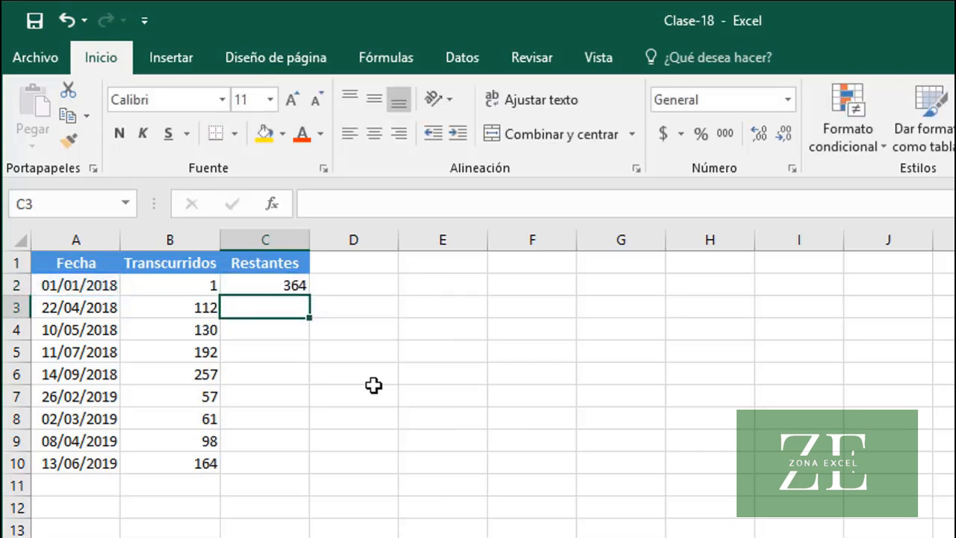
pyautogui.click(271, 284)
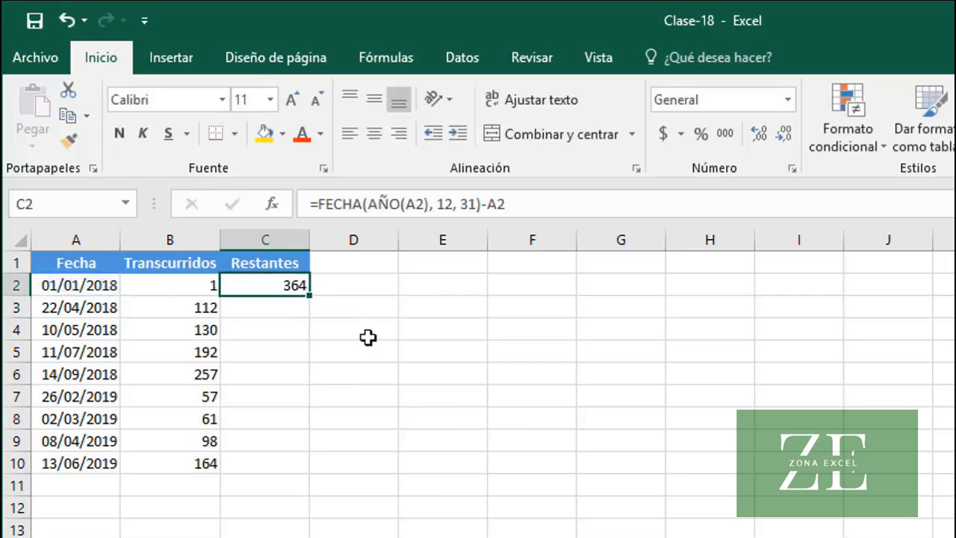
pyautogui.doubleClick(309, 294)
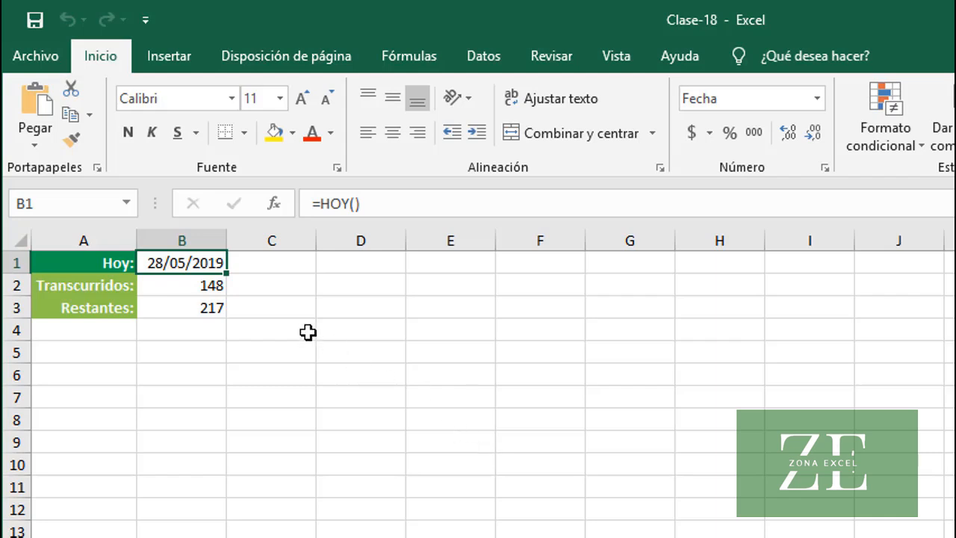
# On the sheet with today's date, examine the formulas for the Transcurridos value in B2 and the Restantes value in B3
pyautogui.click(179, 282)
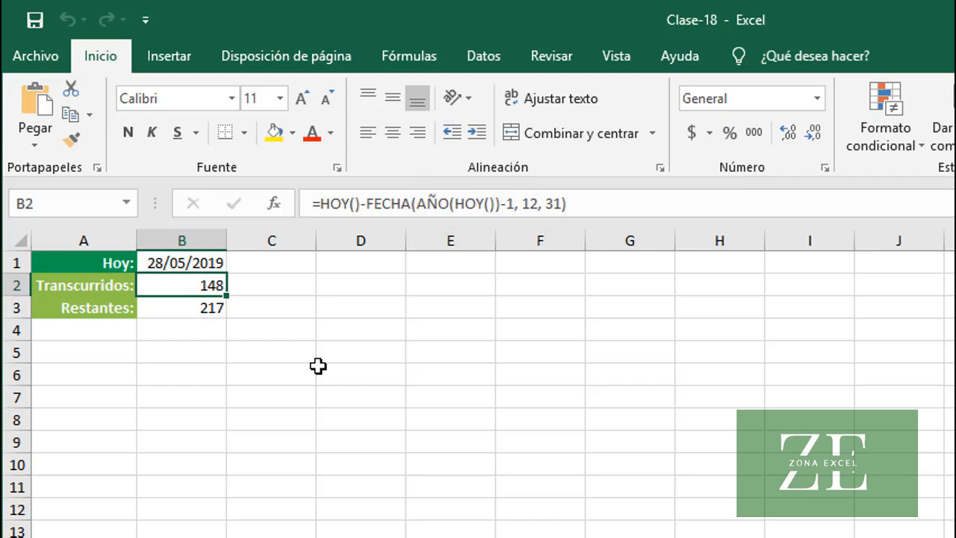
pyautogui.click(197, 308)
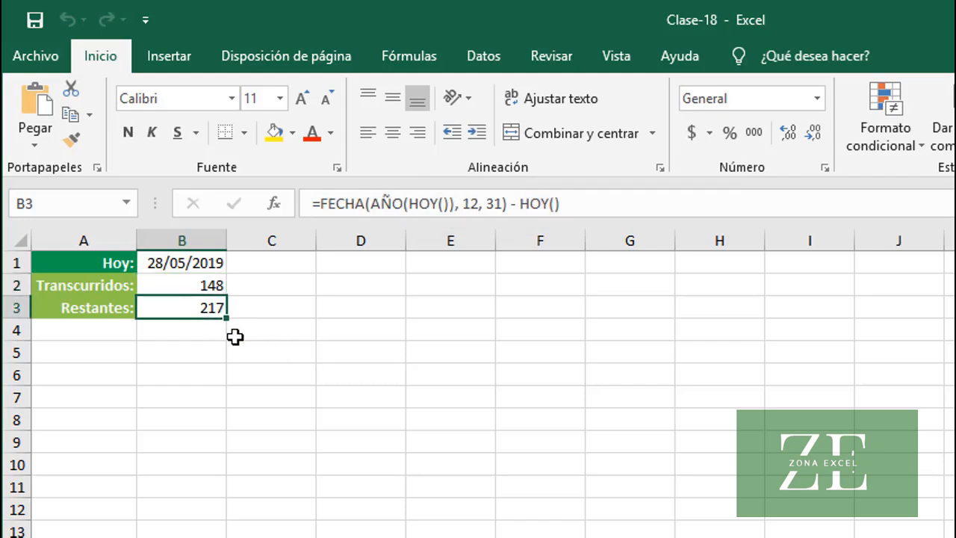
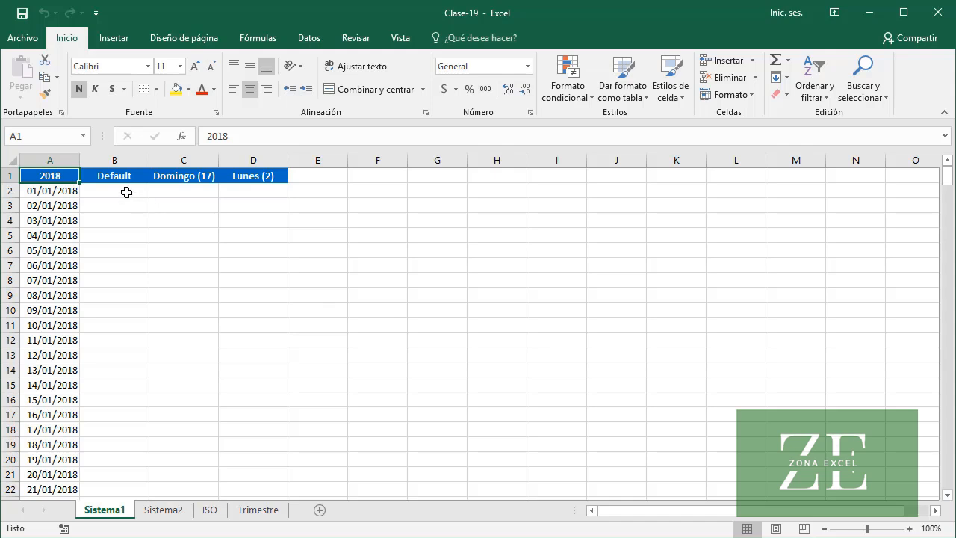
# On Sistema1, enter =NUM.DE.SEMANA(A2) in B2 under the Default header and fill it down the whole date column
pyautogui.click(126, 192)
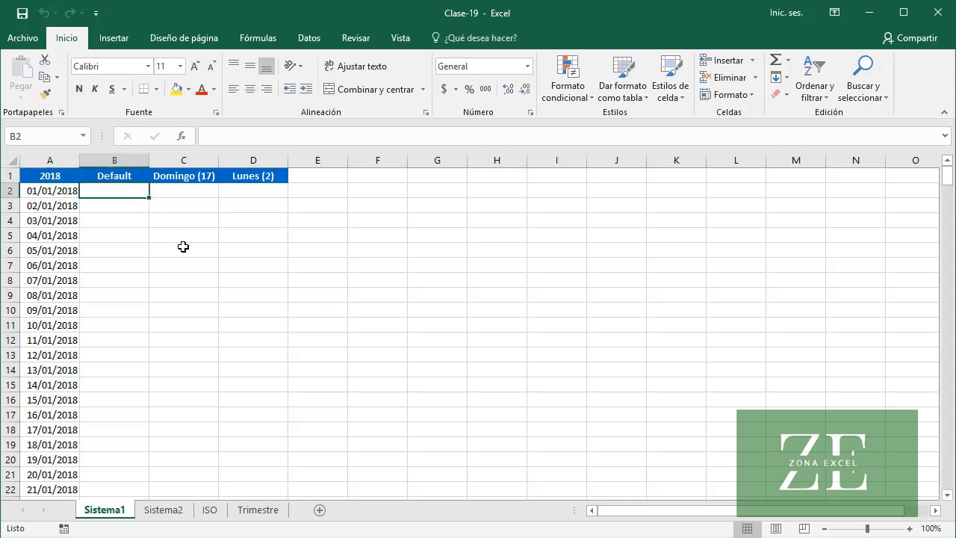
pyautogui.write('=NUM')
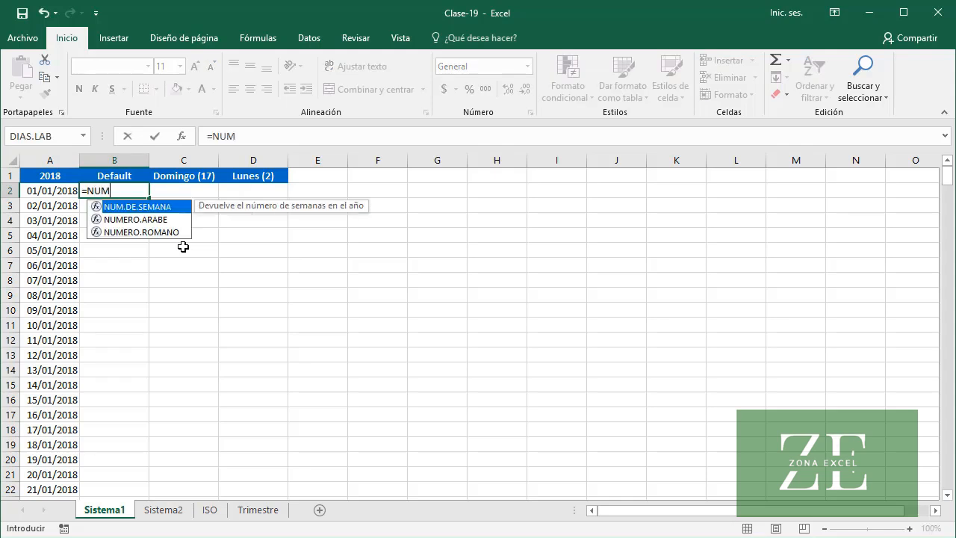
pyautogui.press('Tab')
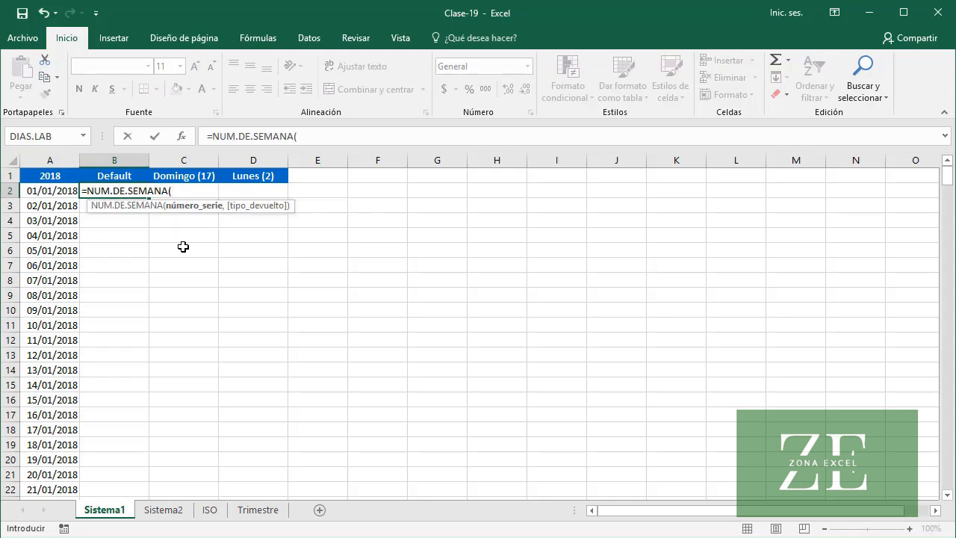
pyautogui.write('A2')
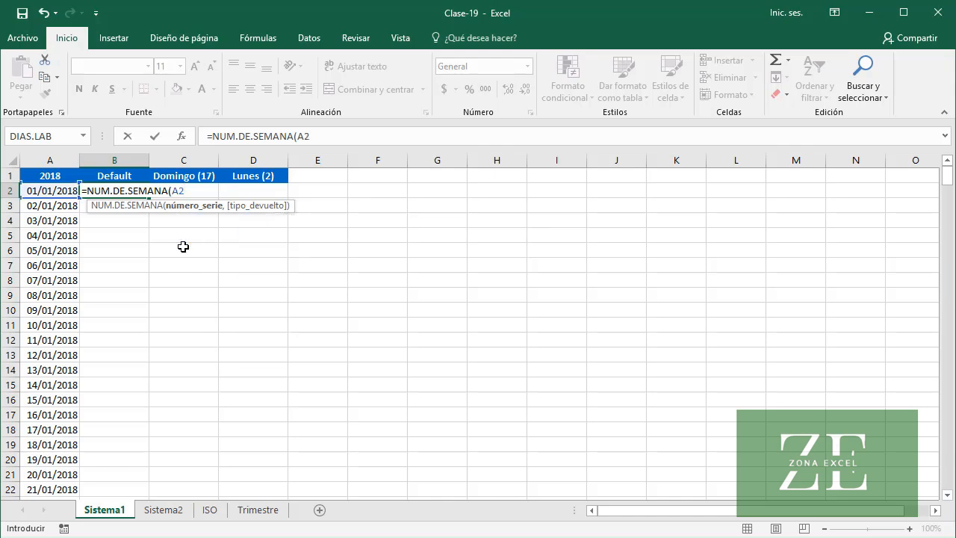
pyautogui.write(')')
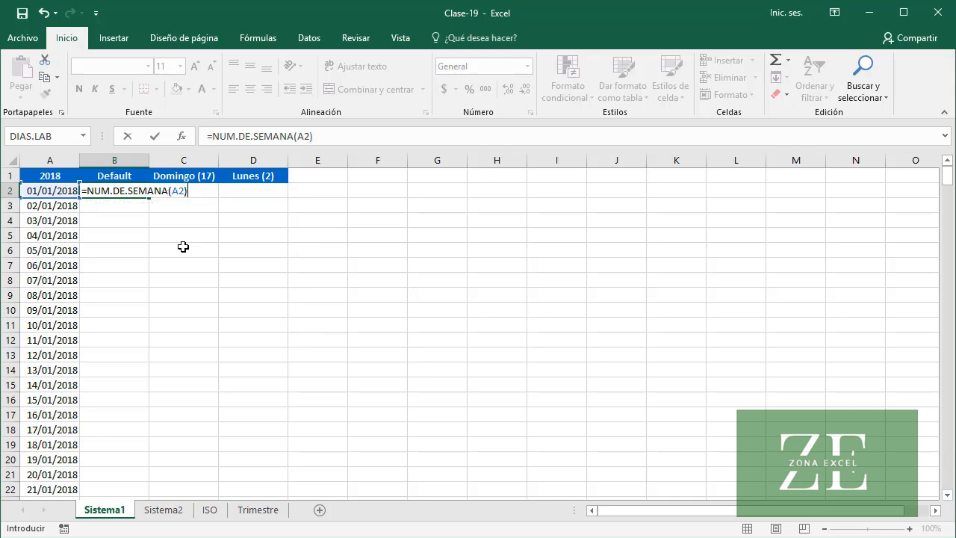
pyautogui.press('Return')
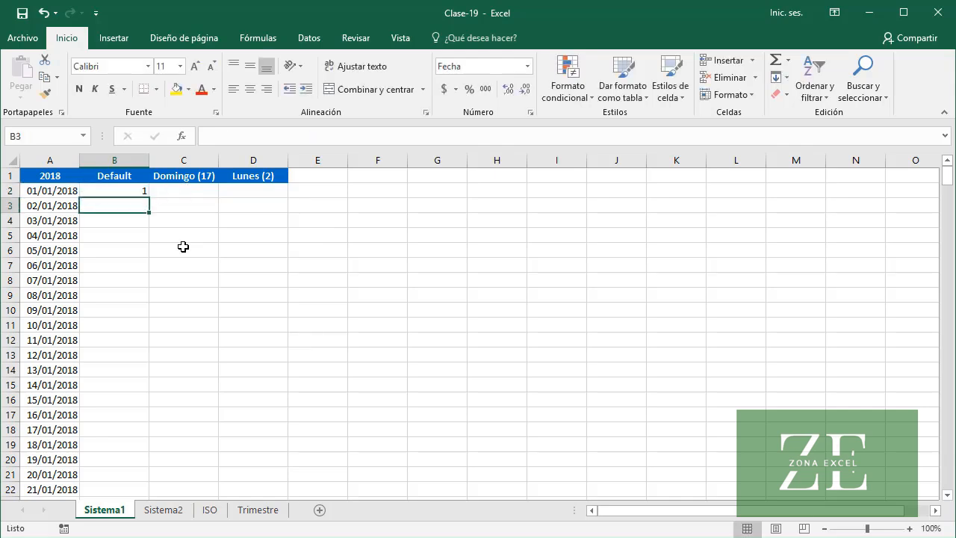
pyautogui.click(117, 192)
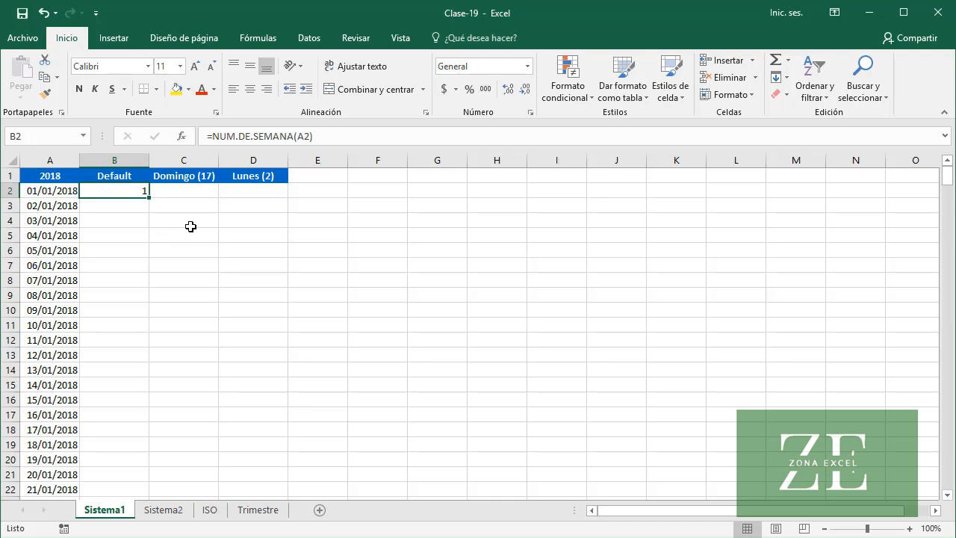
pyautogui.doubleClick(149, 197)
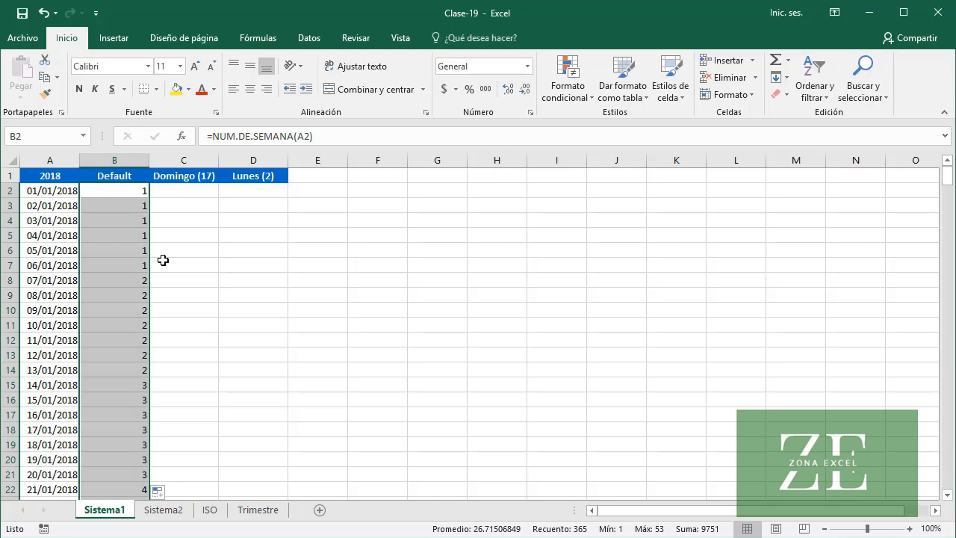
# Enter =NUM.DE.SEMANA(A2,17) in C2 under the Domingo (17) header and fill it down the column
pyautogui.click(192, 192)
pyautogui.write('=')
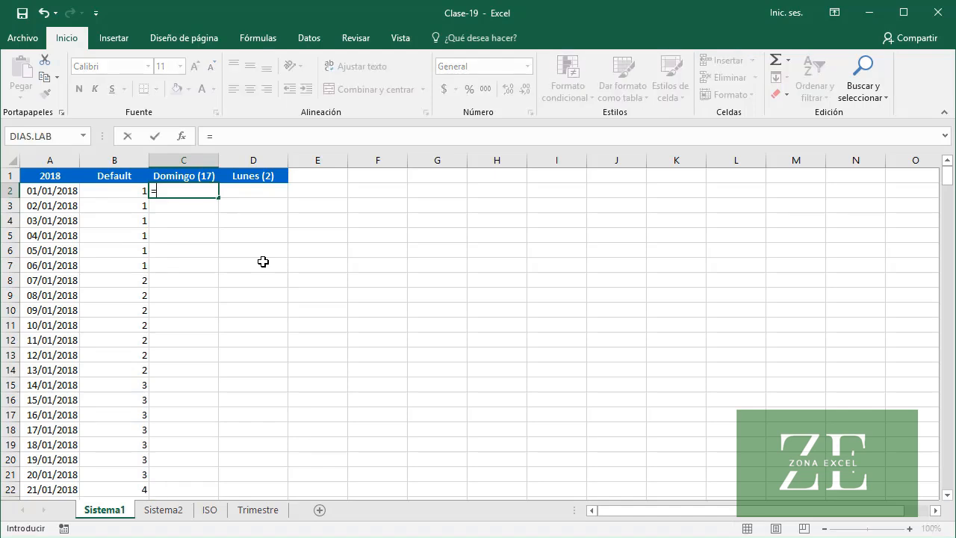
pyautogui.write('NUM')
pyautogui.press('Tab')
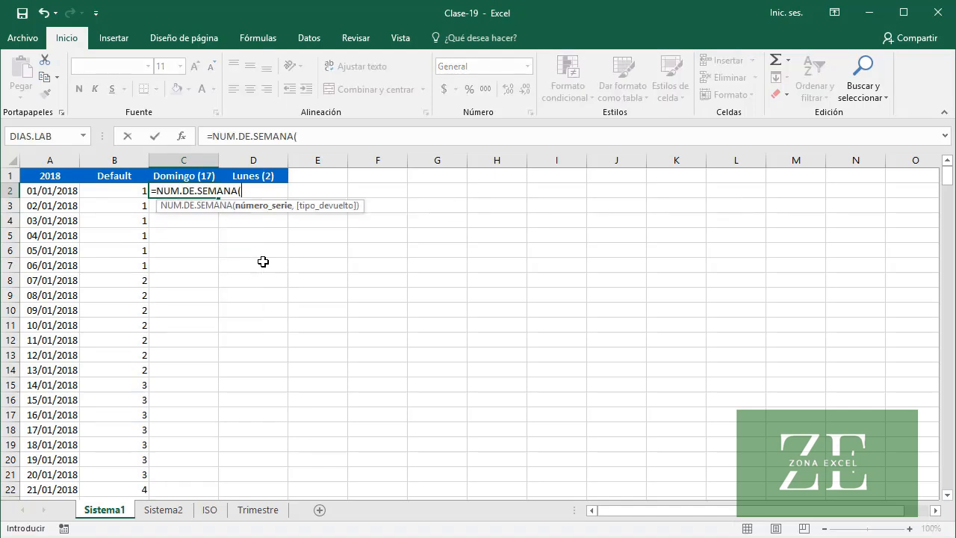
pyautogui.write('A')
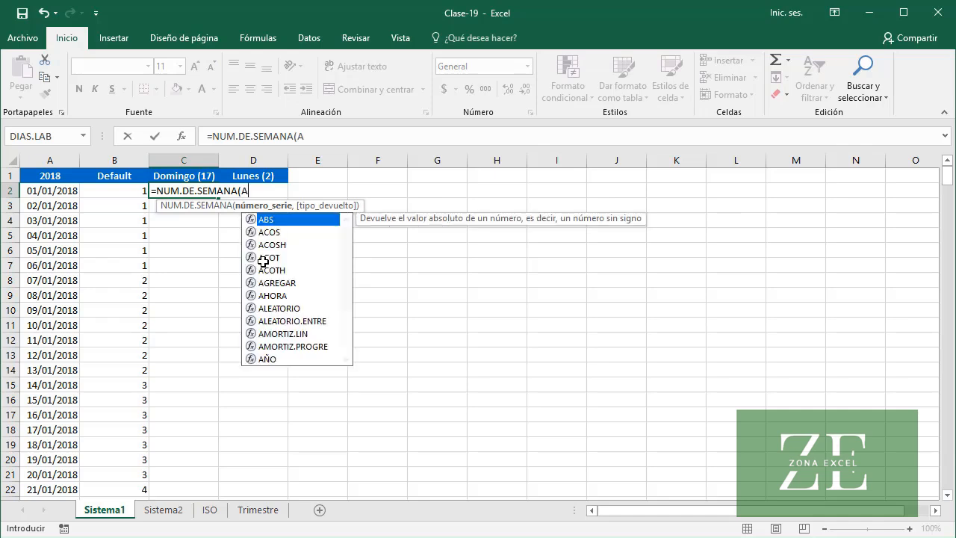
pyautogui.write('2,')
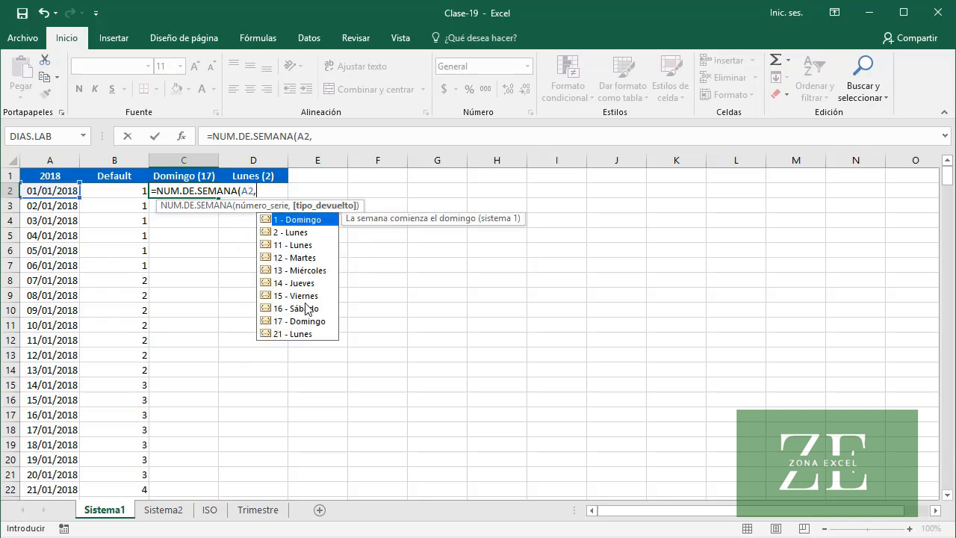
pyautogui.click(324, 323)
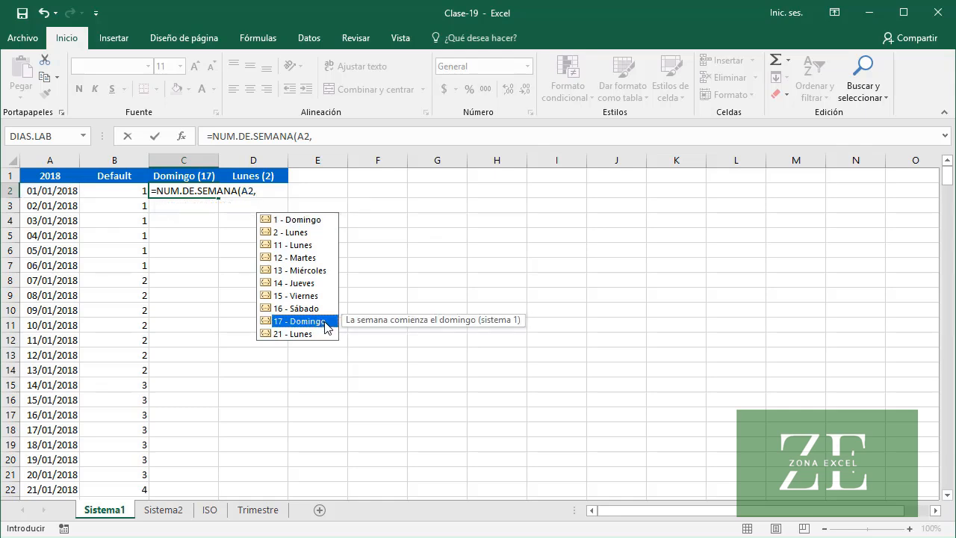
pyautogui.doubleClick(333, 326)
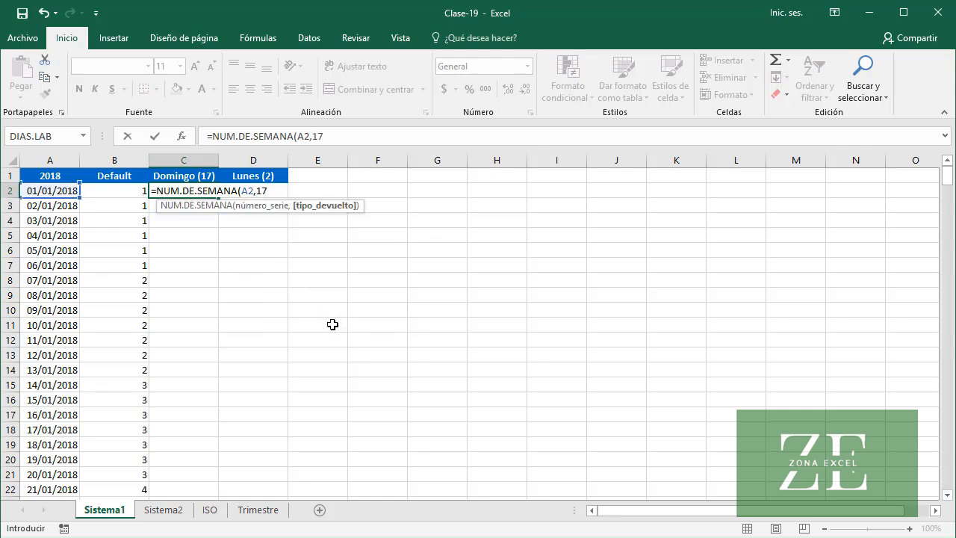
pyautogui.write(')')
pyautogui.press('Return')
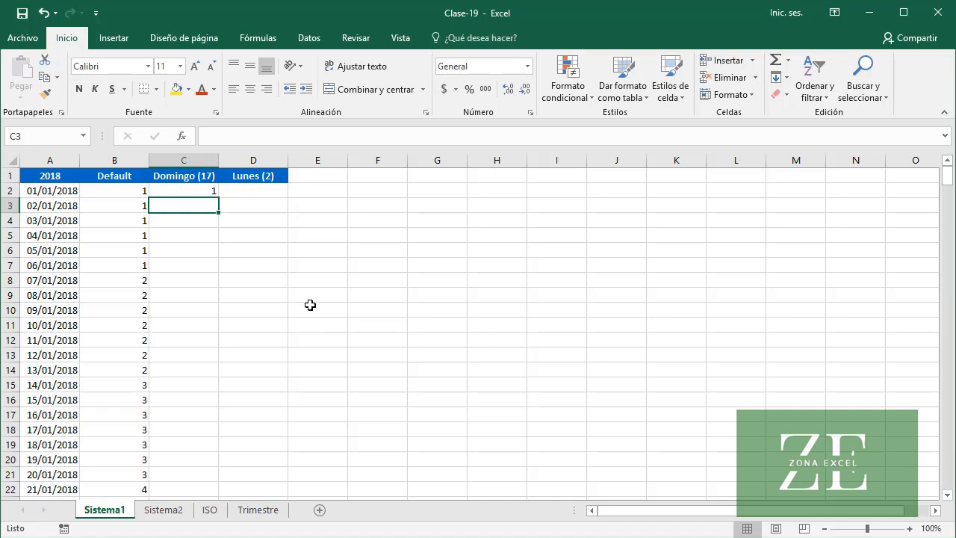
pyautogui.click(182, 191)
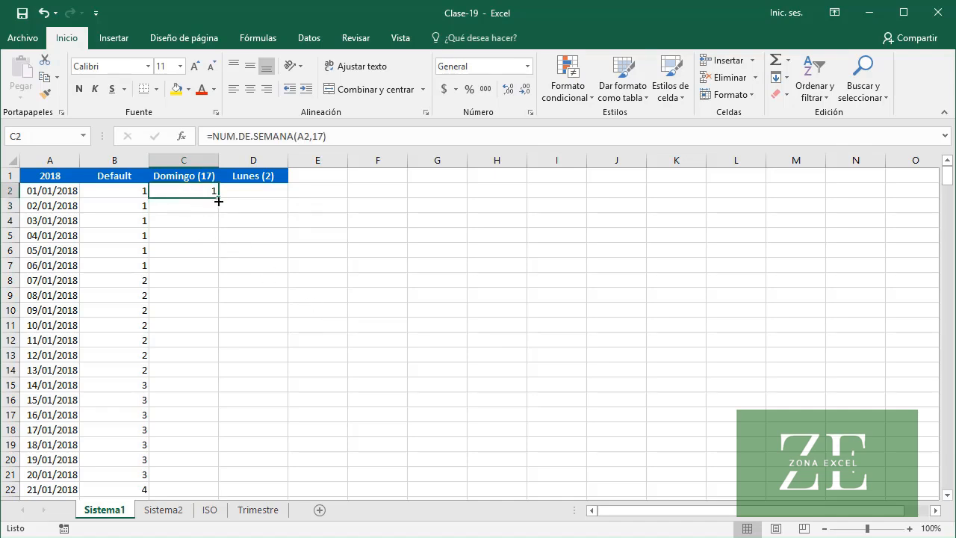
pyautogui.doubleClick(218, 200)
pyautogui.click(207, 264)
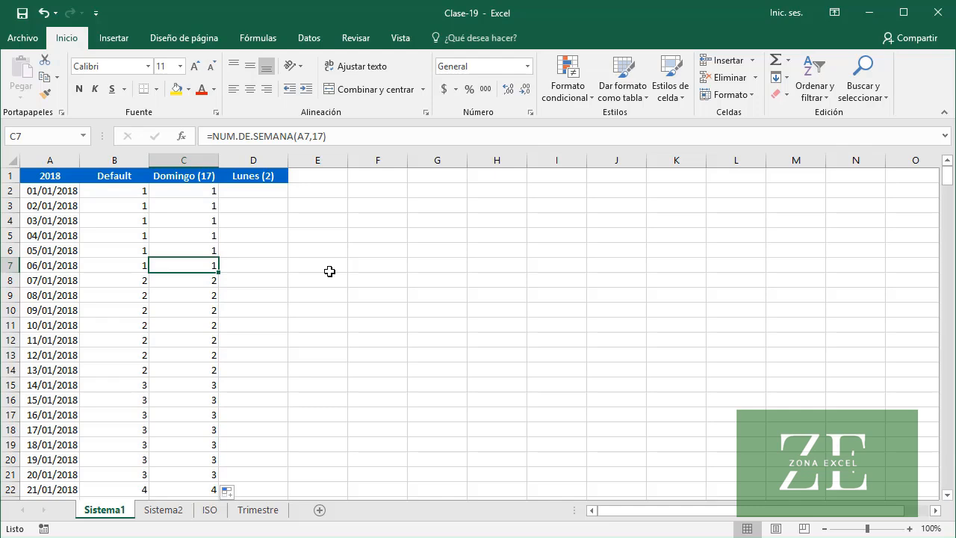
# Enter =NUM.DE.SEMANA(A2,2) in D2 under the Lunes (2) header and fill it down the column
pyautogui.click(259, 197)
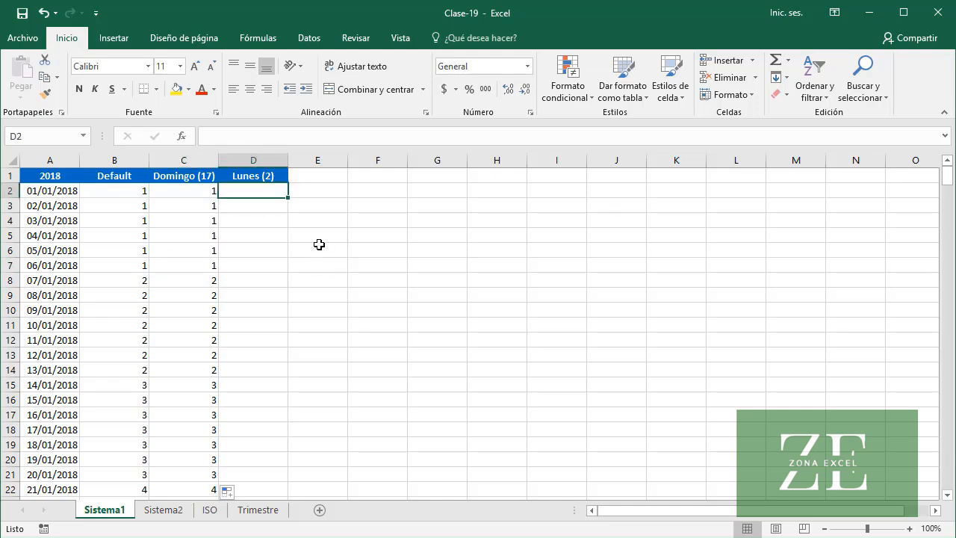
pyautogui.write('=NUM')
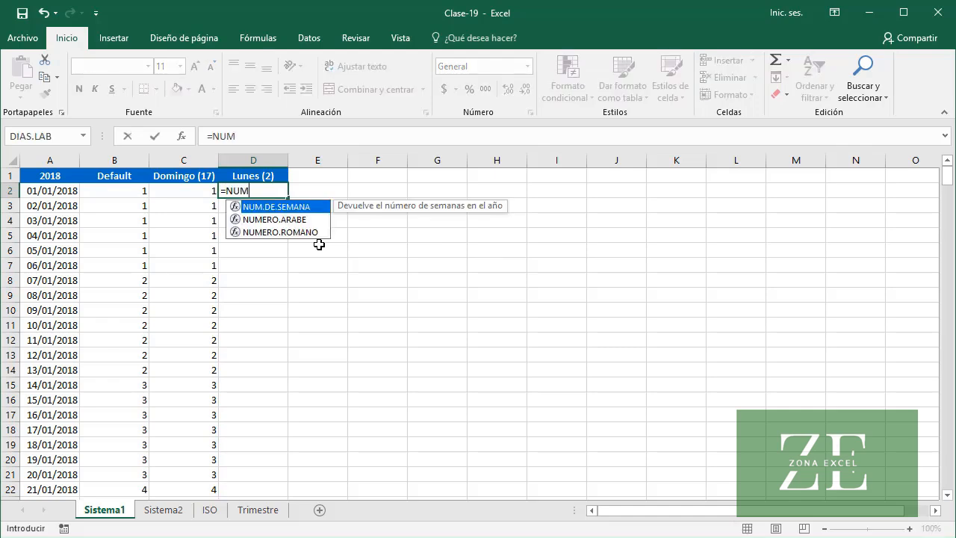
pyautogui.press('Tab')
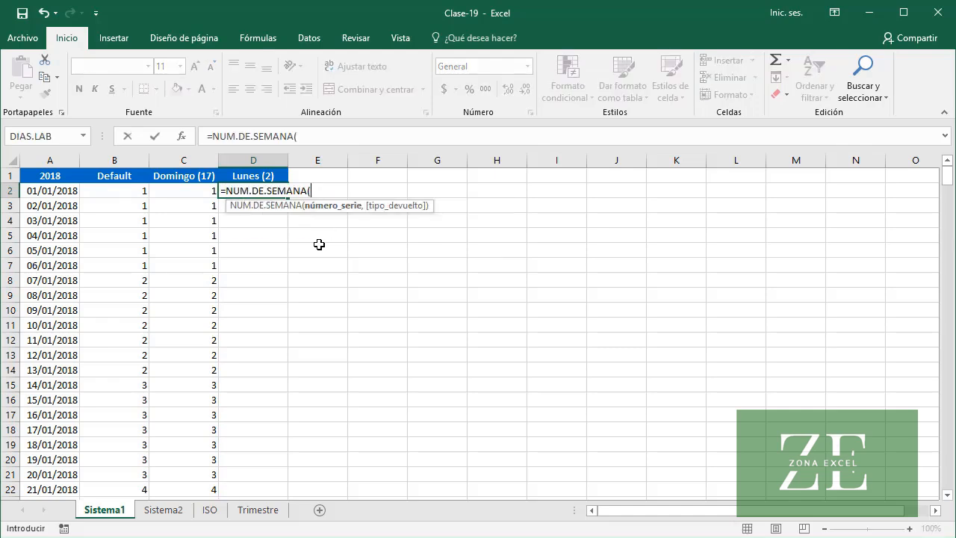
pyautogui.write('A2,')
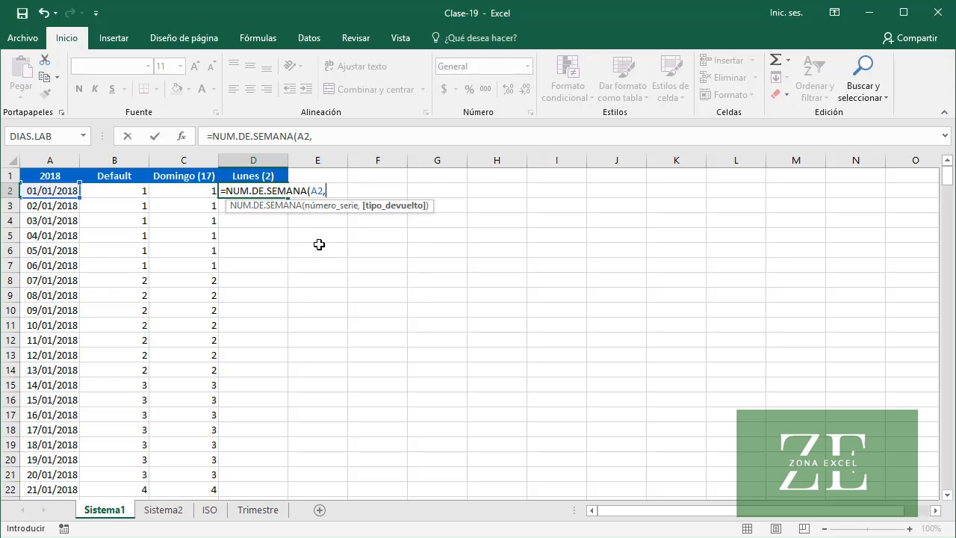
pyautogui.click(373, 232)
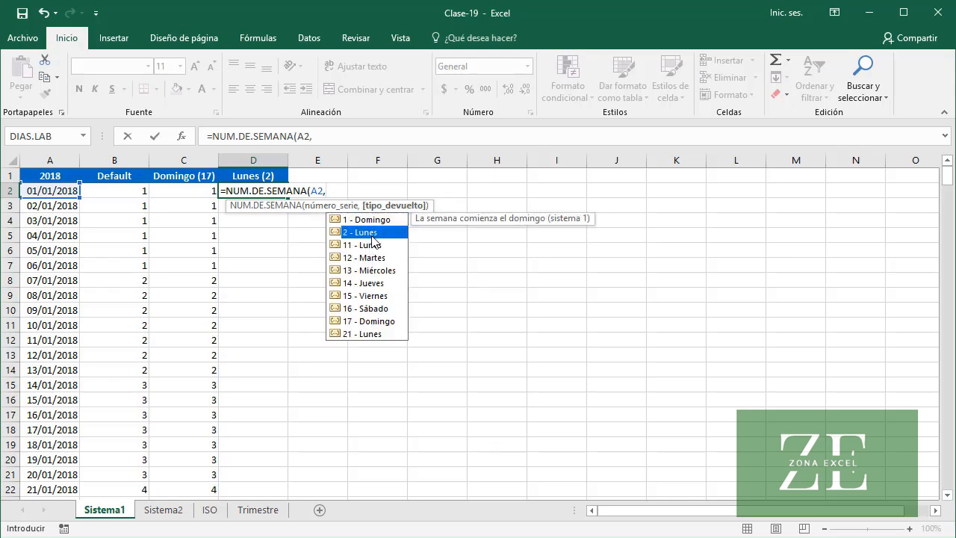
pyautogui.doubleClick(386, 235)
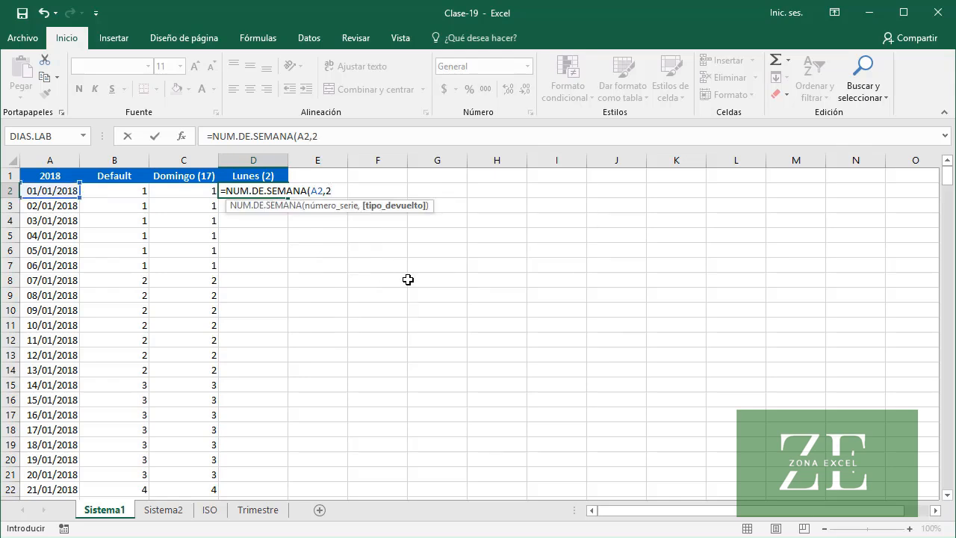
pyautogui.write(')')
pyautogui.press('Return')
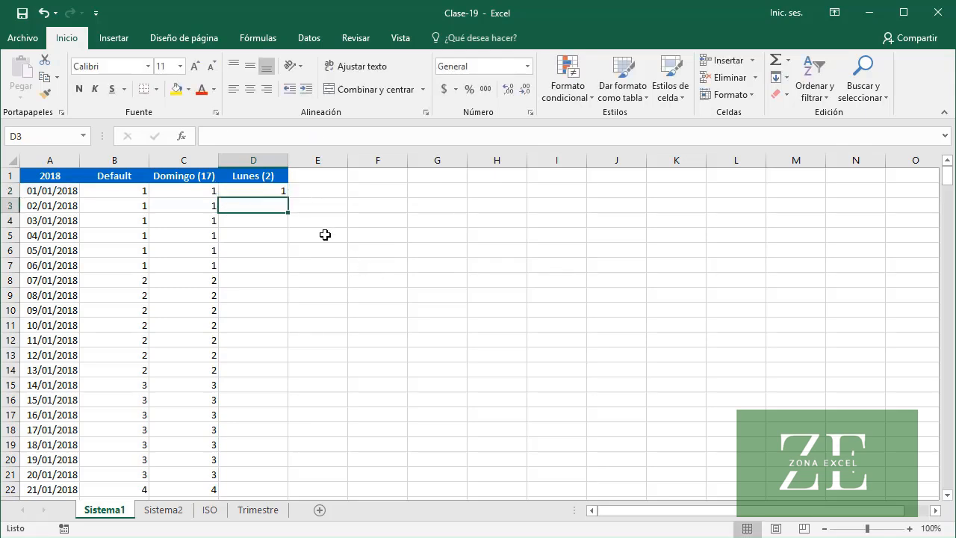
pyautogui.click(257, 188)
pyautogui.doubleClick(286, 198)
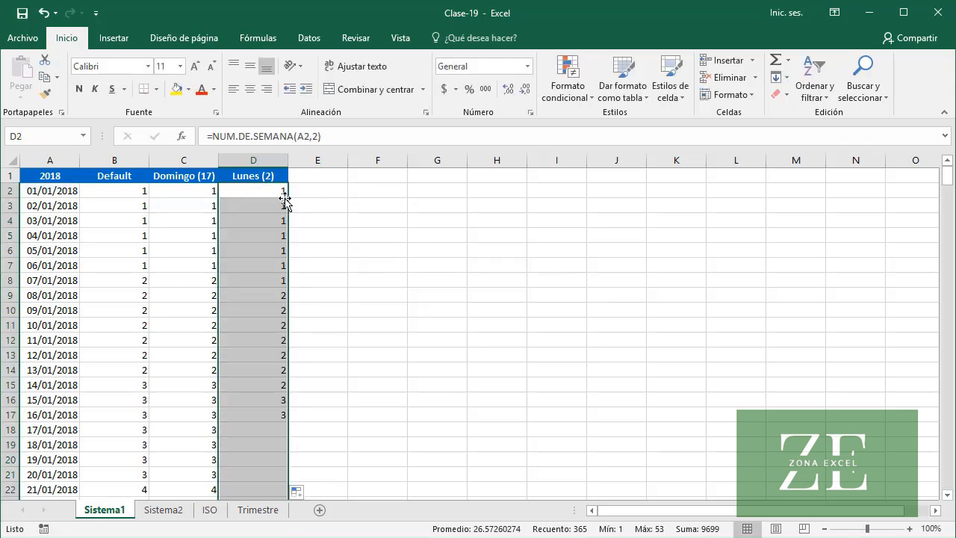
pyautogui.click(255, 280)
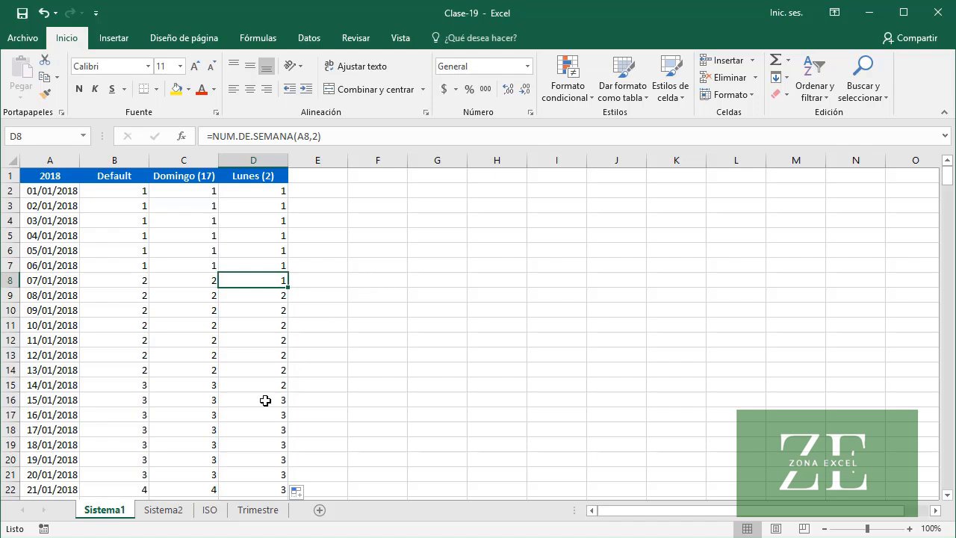
# On the Sistema2 sheet, enter =NUM.DE.SEMANA(A2,21) in B2 under the Lunes (21) header and fill it down
pyautogui.click(183, 510)
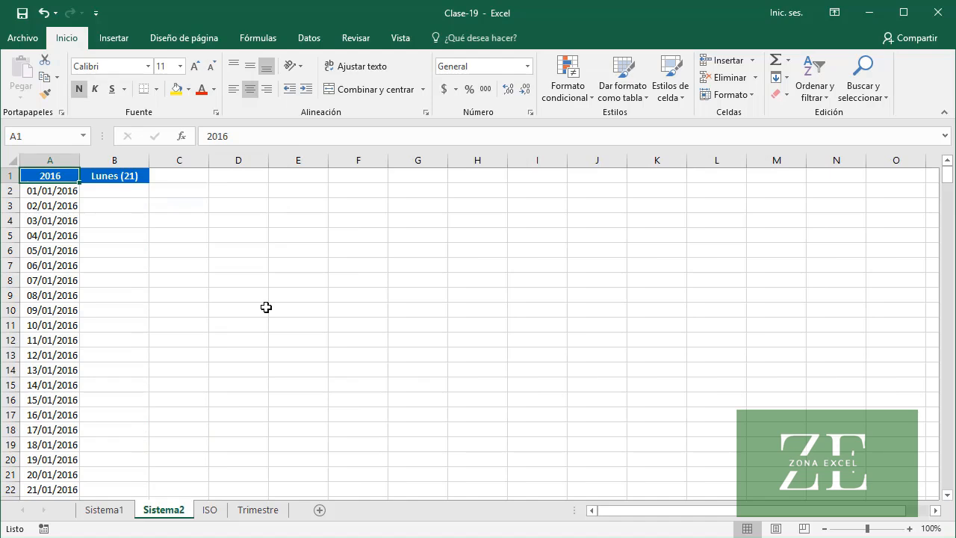
pyautogui.click(134, 194)
pyautogui.write('=NUM')
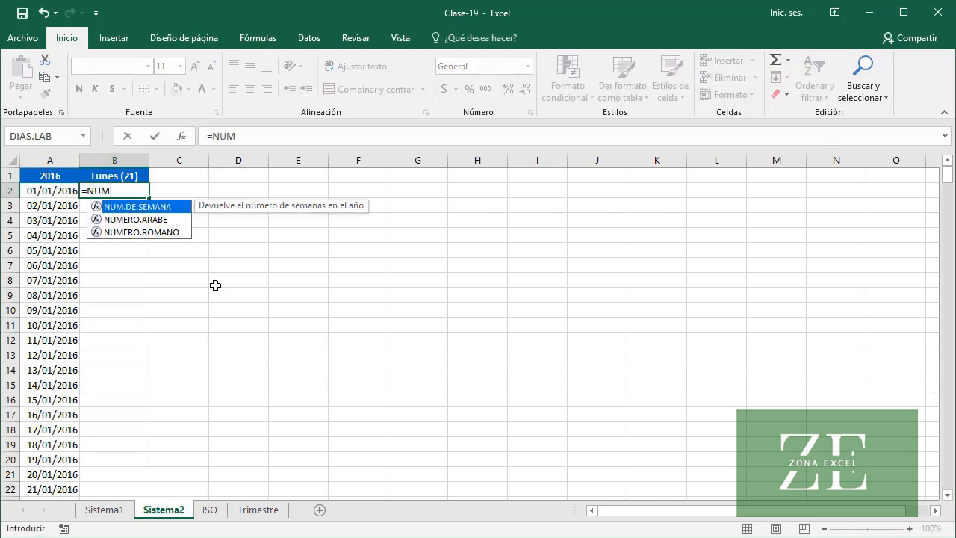
pyautogui.press('Tab')
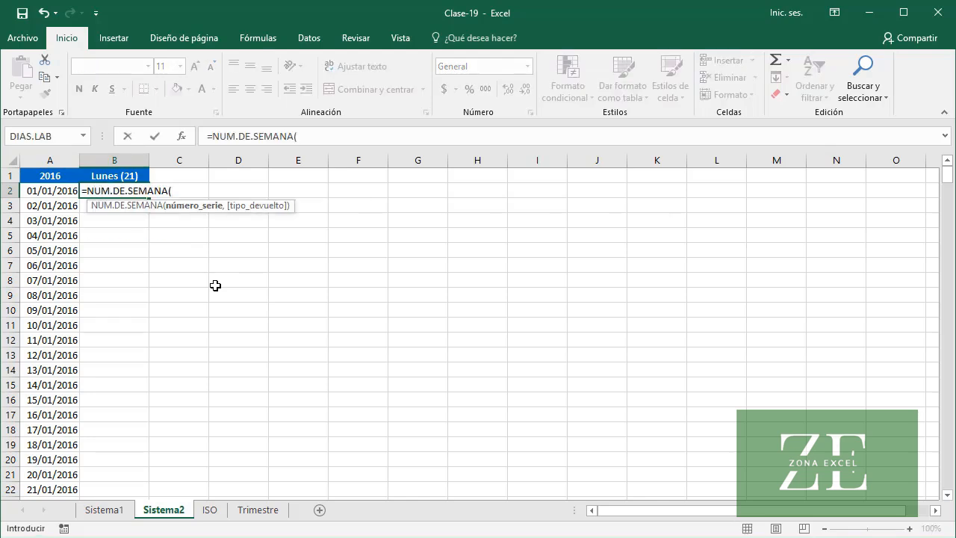
pyautogui.write('A2')
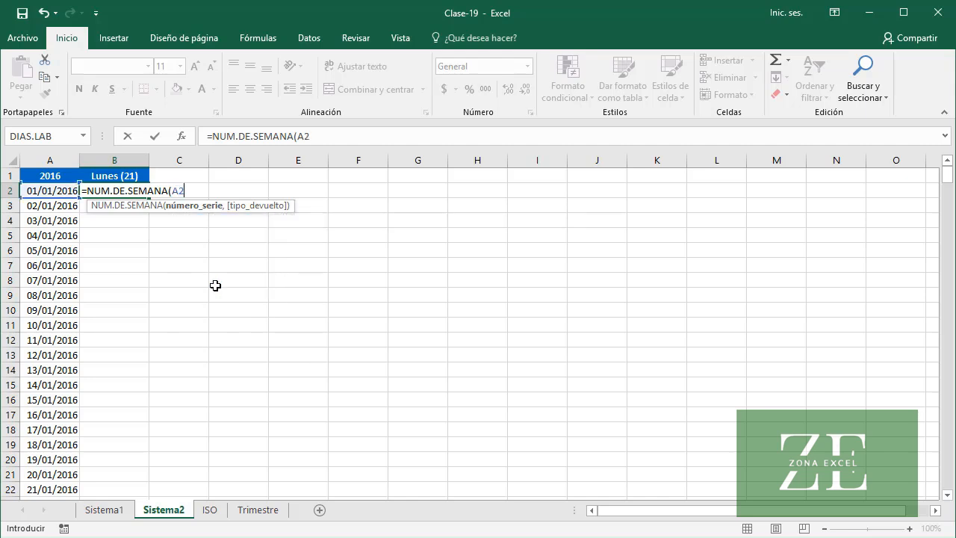
pyautogui.write(',')
pyautogui.click(235, 334)
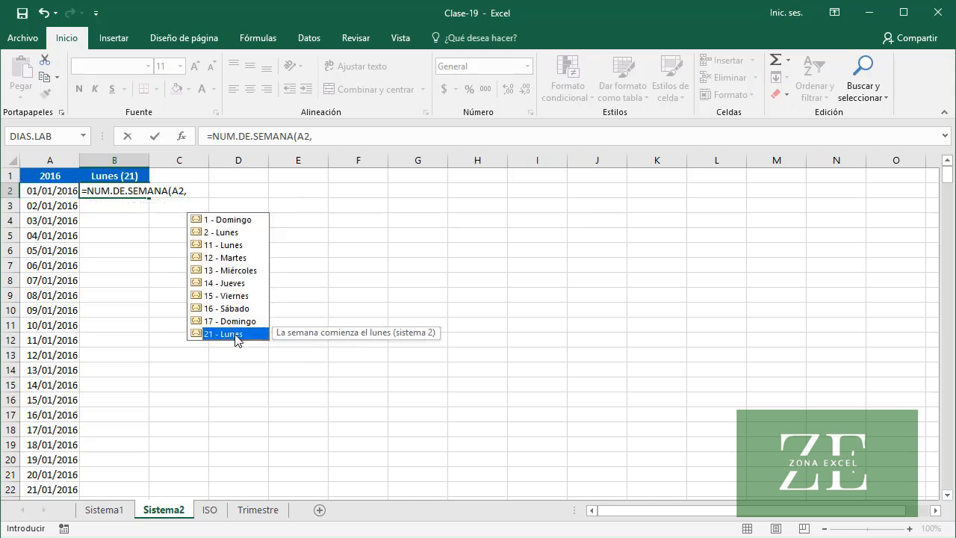
pyautogui.doubleClick(235, 335)
pyautogui.write(')')
pyautogui.press('Return')
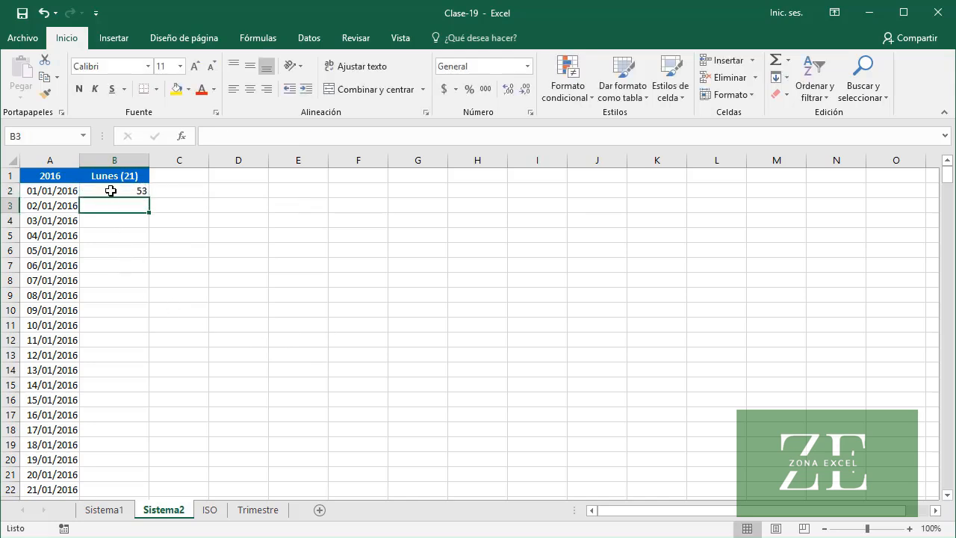
pyautogui.click(112, 190)
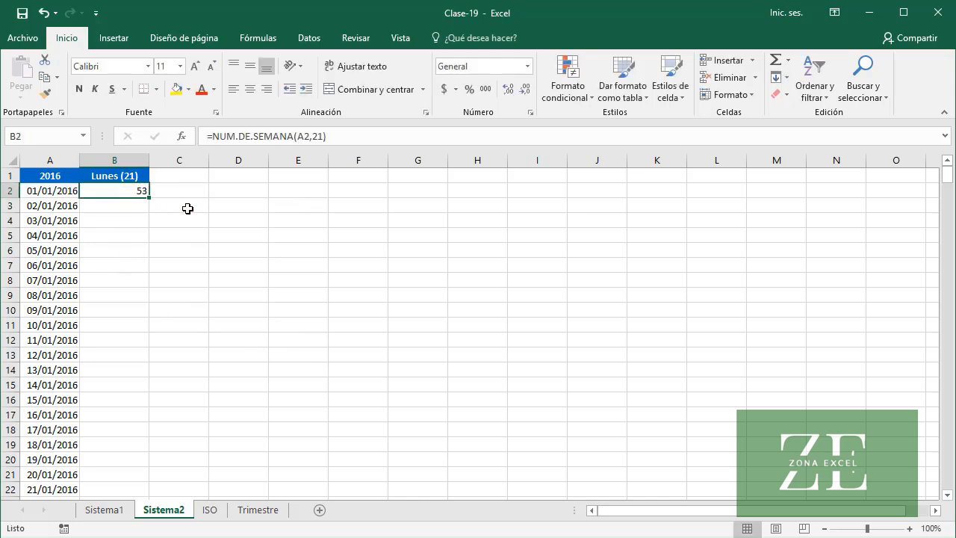
pyautogui.doubleClick(150, 198)
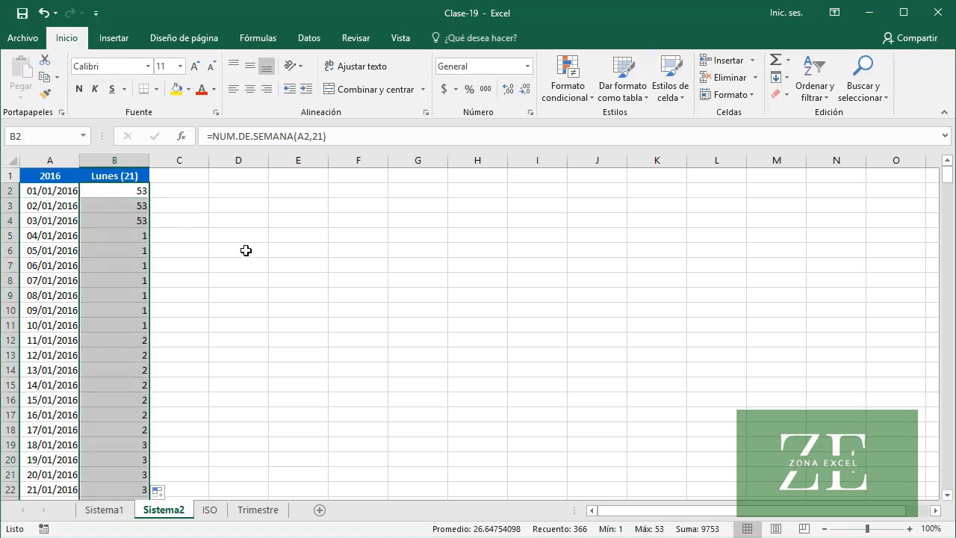
pyautogui.click(121, 235)
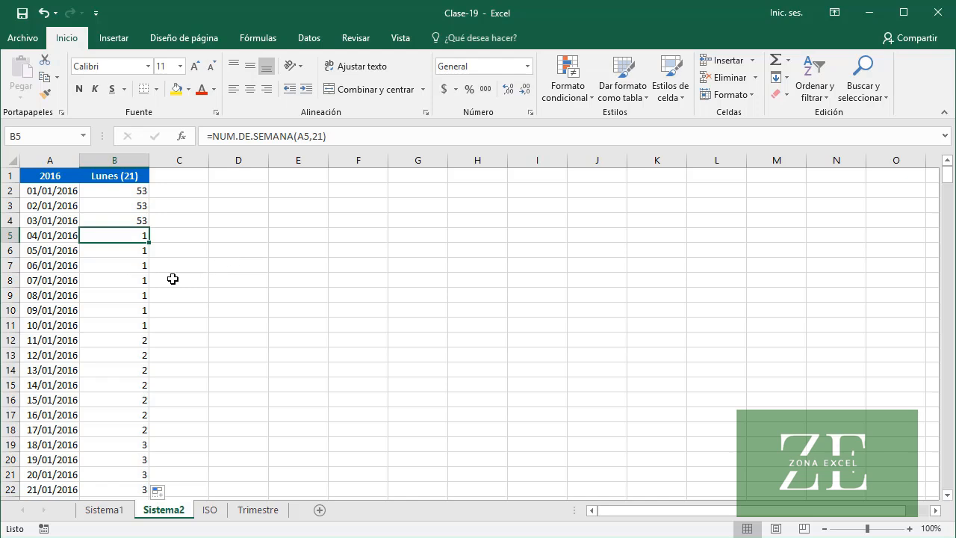
# On the ISO sheet, enter =ISO.NUM.DE.SEMANA(A2) in B2 under the Semana header and fill it down the date column
pyautogui.click(126, 325)
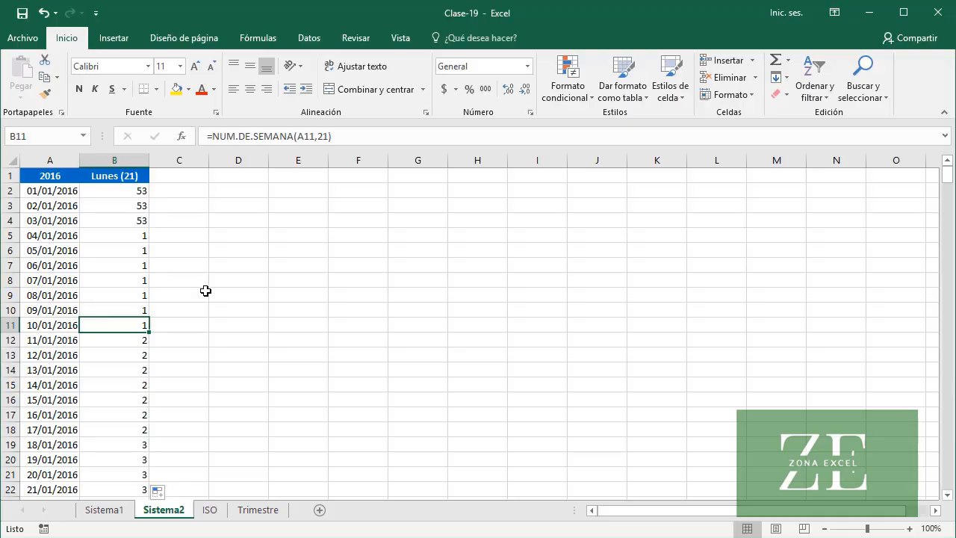
pyautogui.click(210, 509)
pyautogui.click(102, 190)
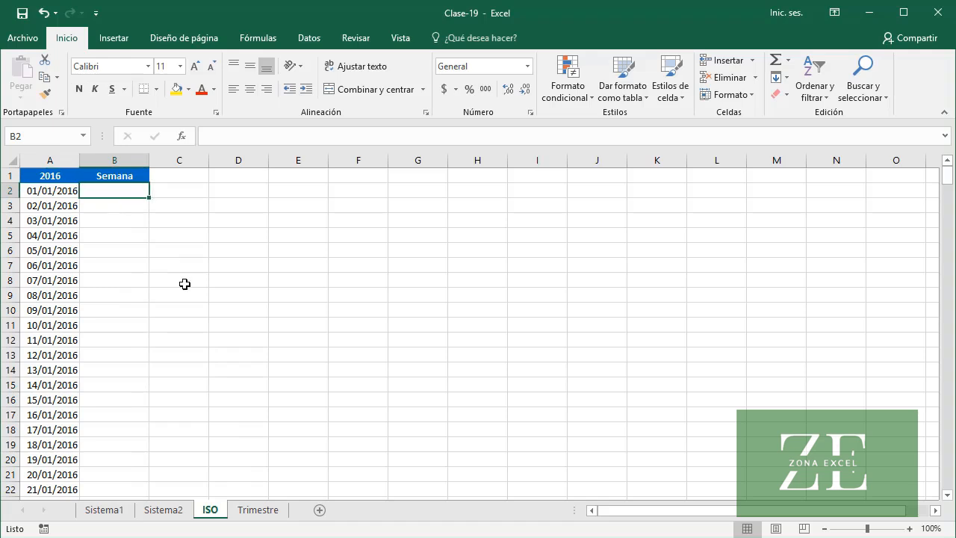
pyautogui.write('=IS')
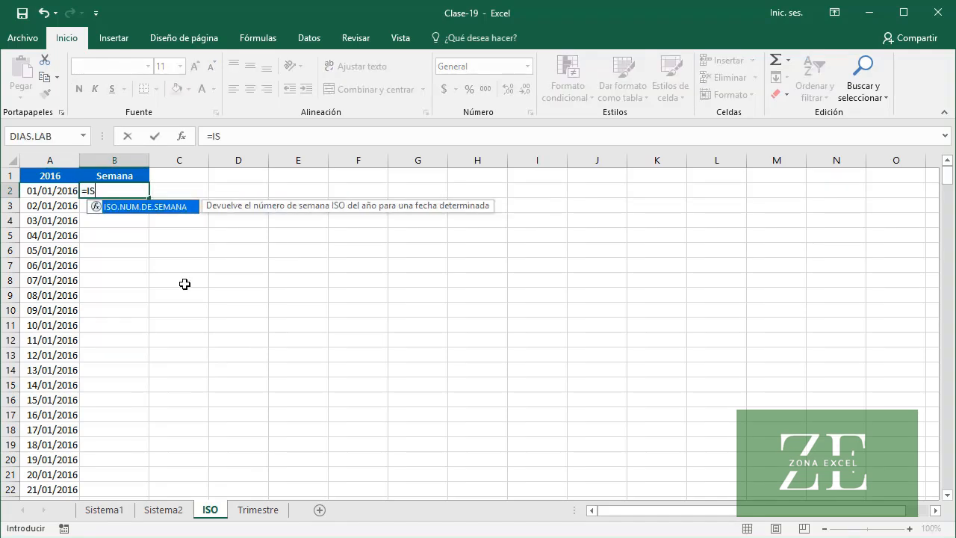
pyautogui.press('Tab')
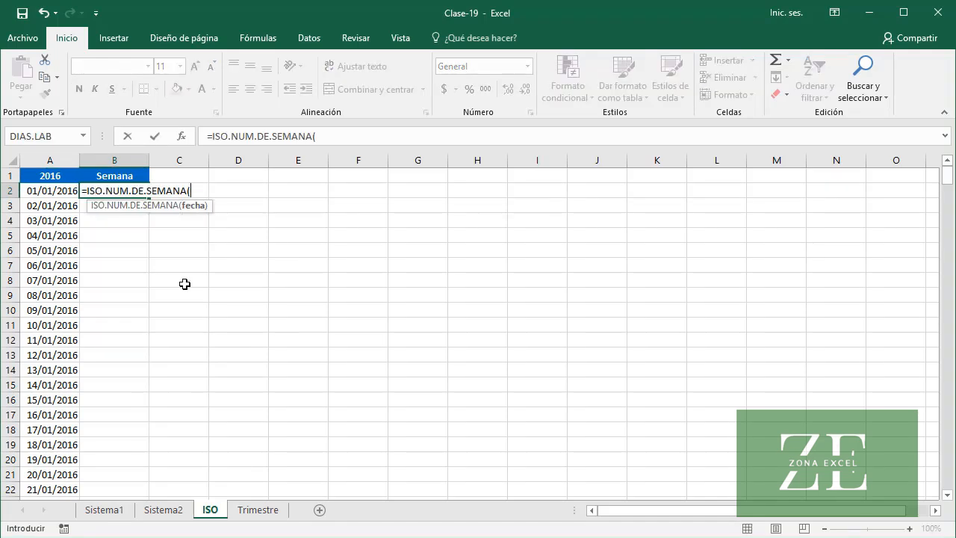
pyautogui.write('A2')
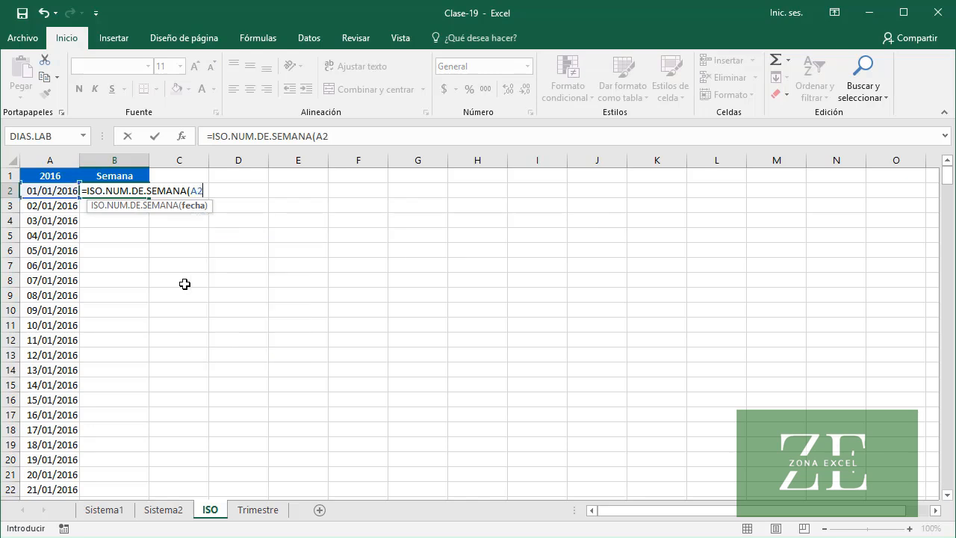
pyautogui.write(')')
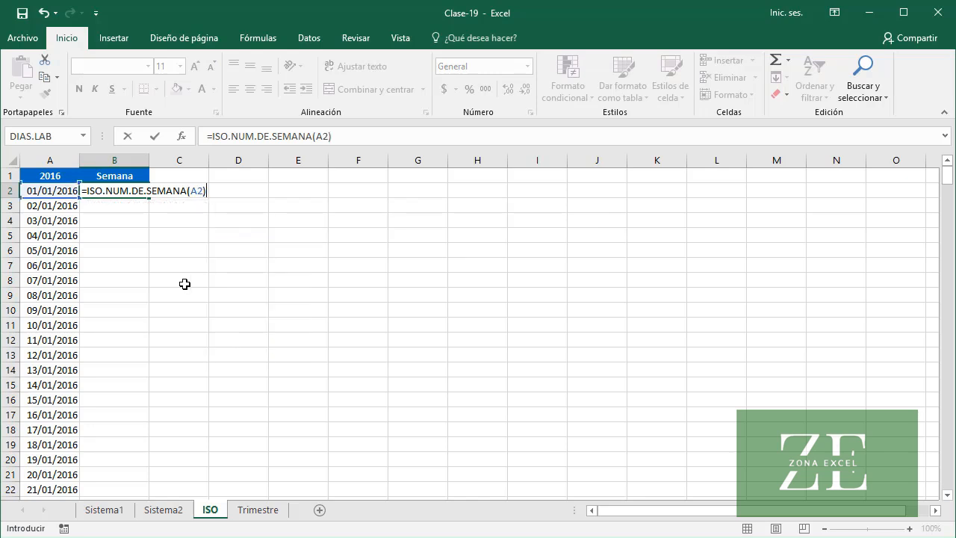
pyautogui.press('Return')
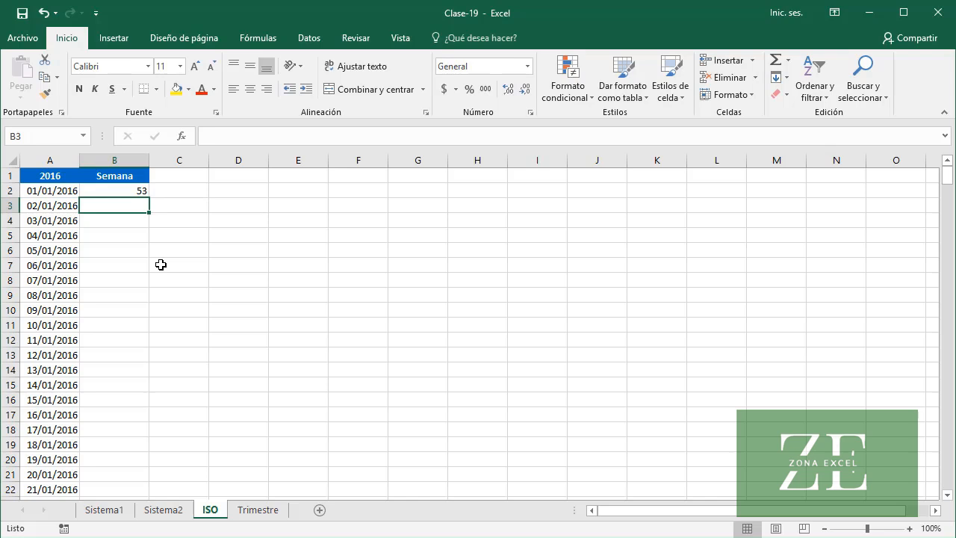
pyautogui.click(112, 191)
pyautogui.doubleClick(148, 197)
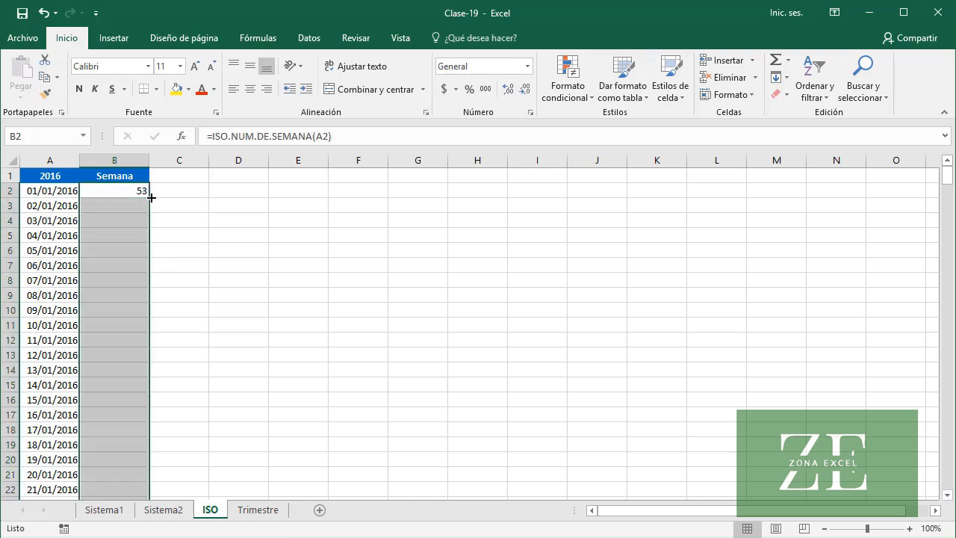
pyautogui.click(97, 237)
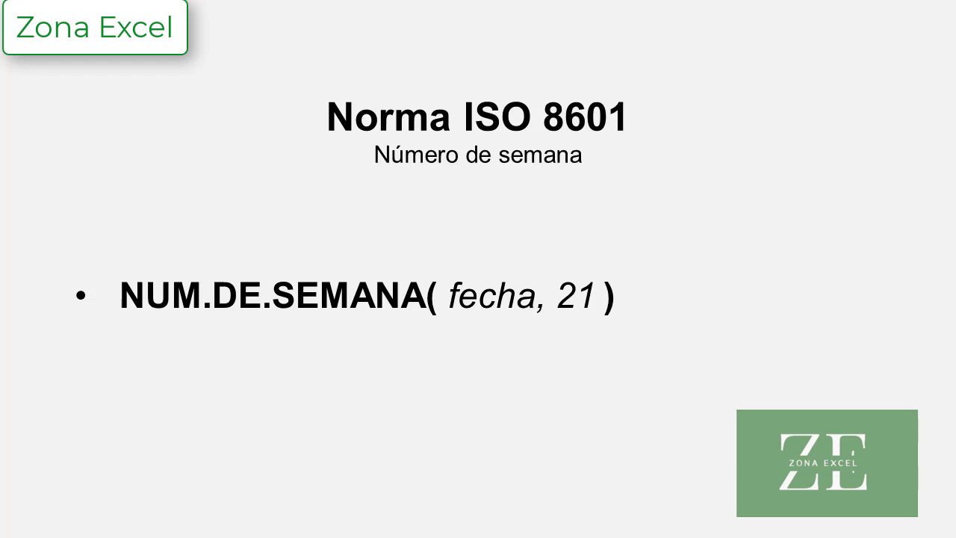
pyautogui.press('Right')
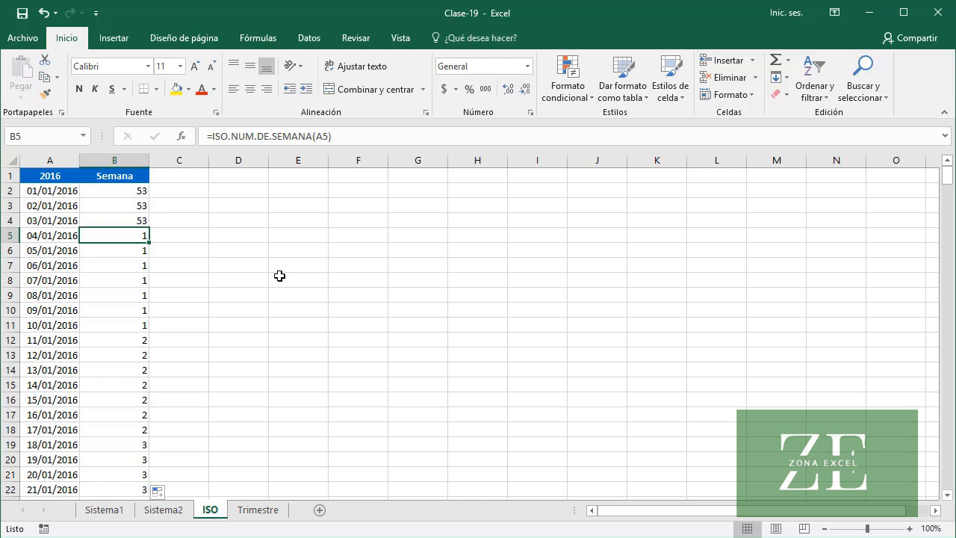
# On the Trimestre sheet, enter =MES(A2)/3 in B2 under the Trimestre header
pyautogui.click(259, 512)
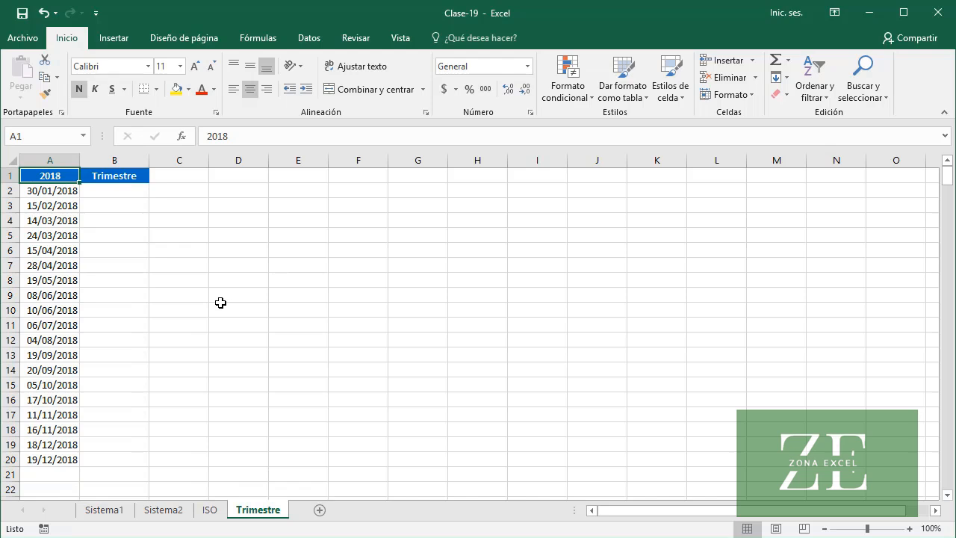
pyautogui.click(127, 192)
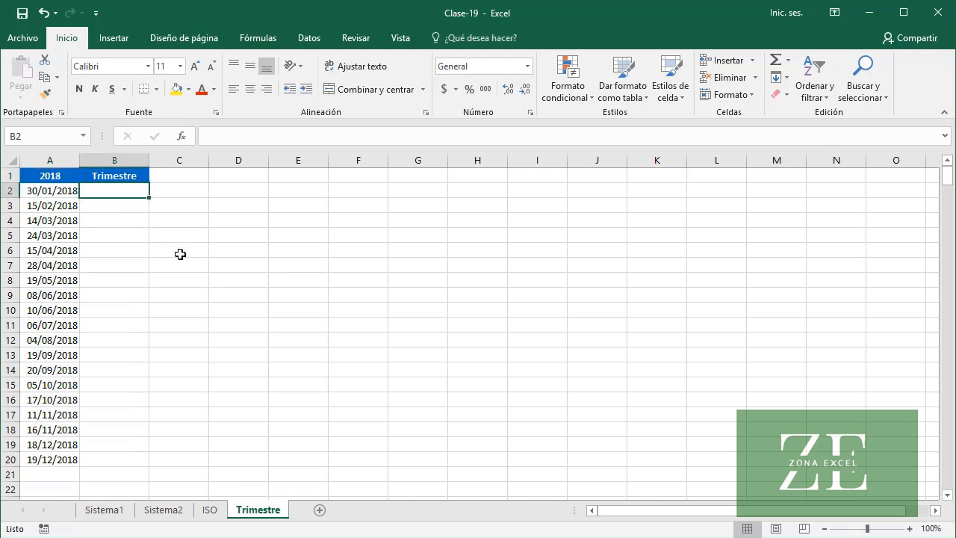
pyautogui.write('=')
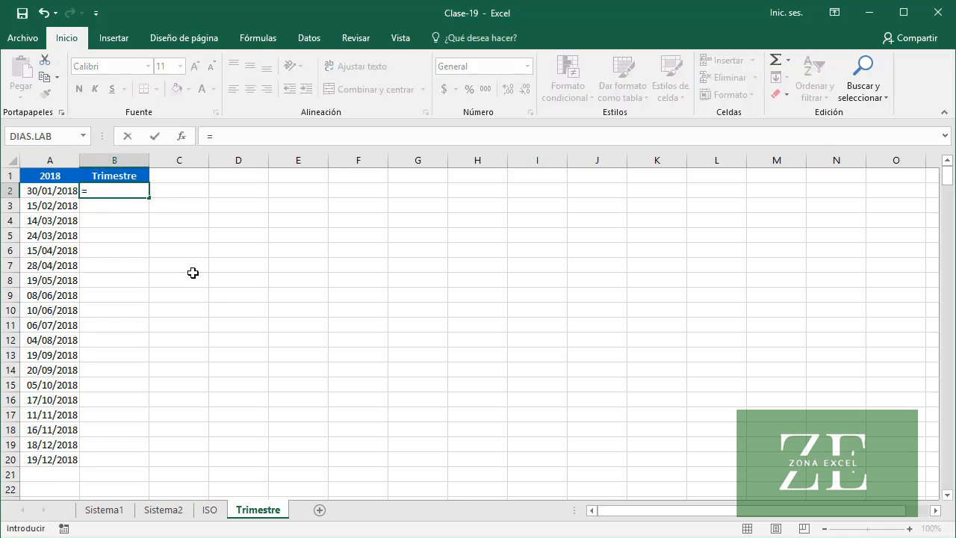
pyautogui.write('MES(')
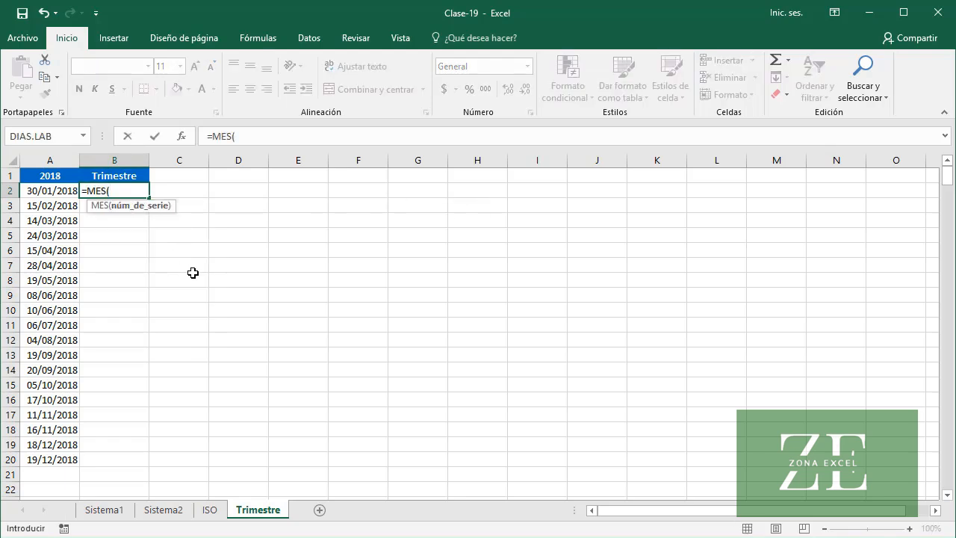
pyautogui.write('A2)')
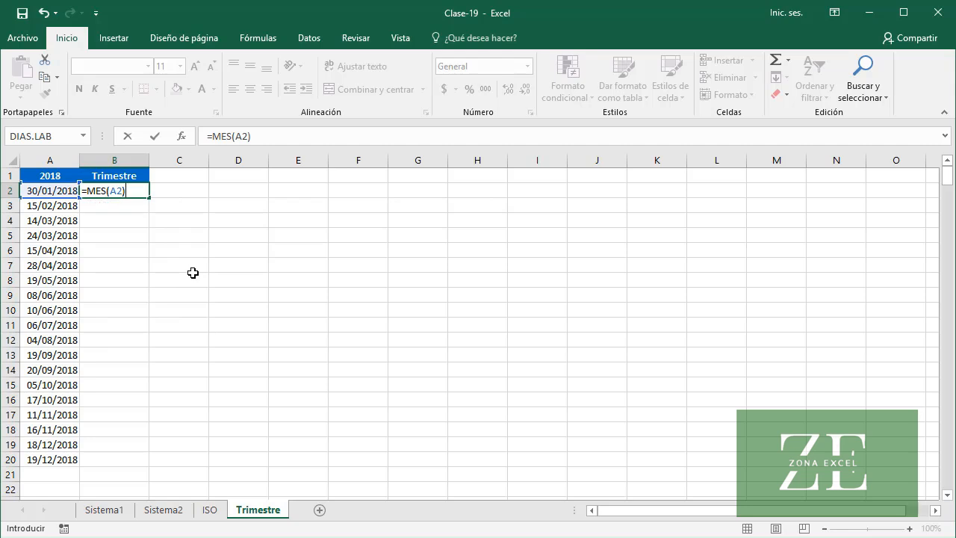
pyautogui.write('/3')
pyautogui.press('Return')
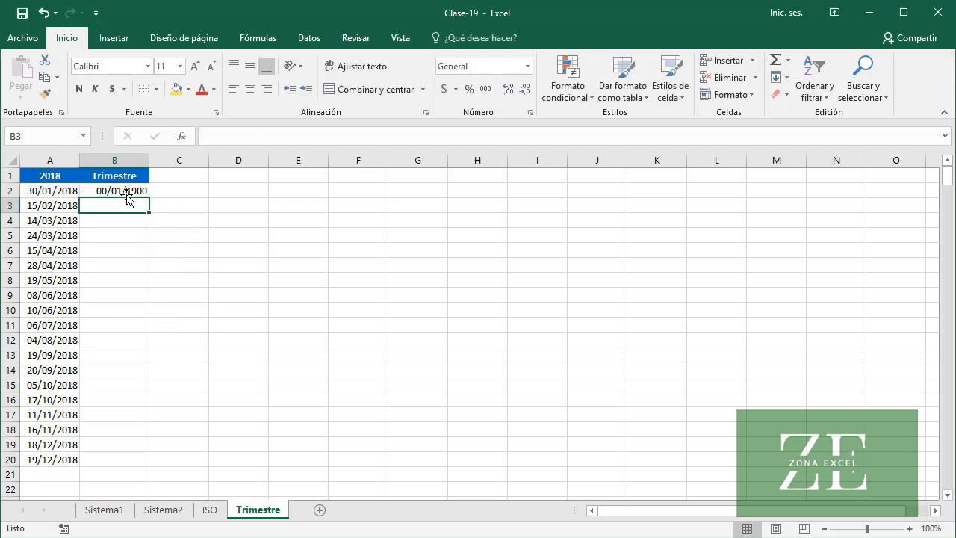
# Apply the General number format to B2 and fill its formula down to row 20
pyautogui.click(129, 191)
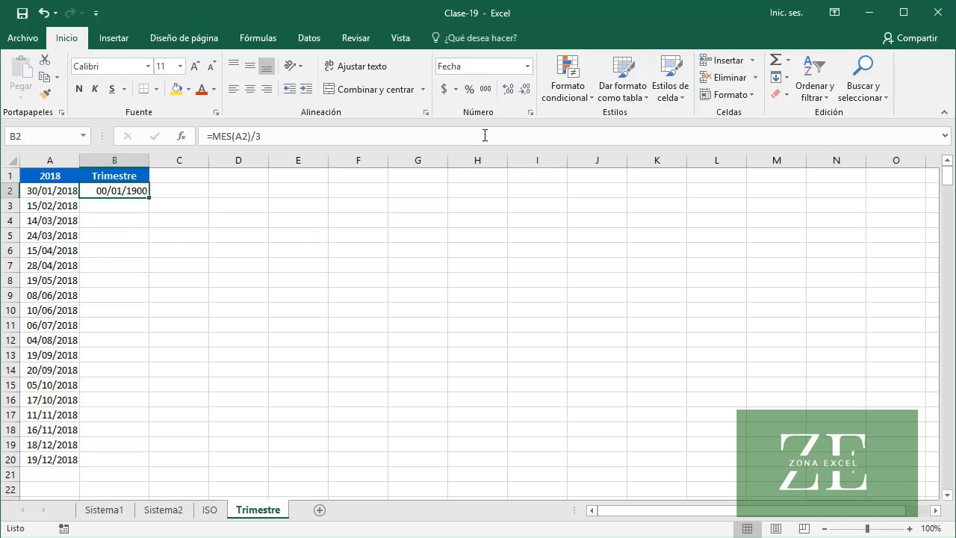
pyautogui.click(528, 68)
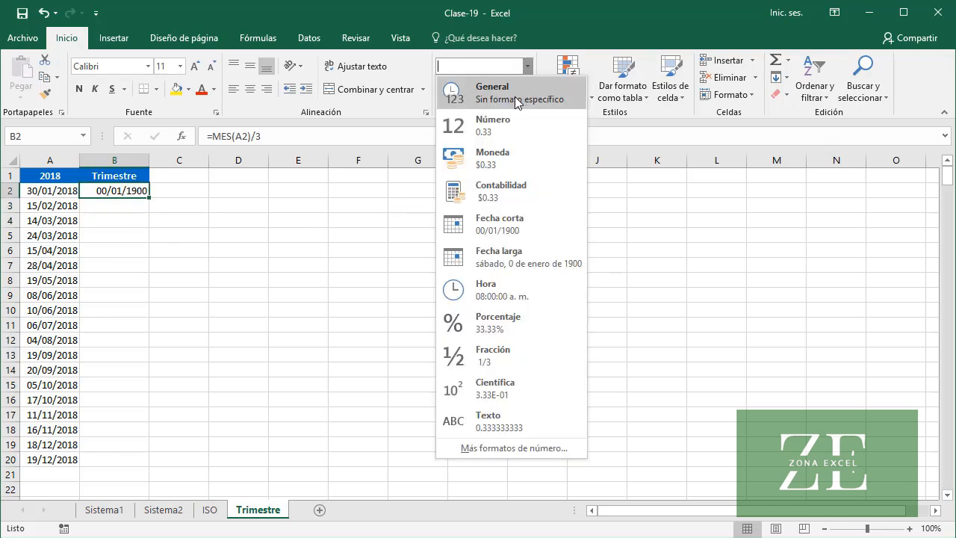
pyautogui.click(520, 95)
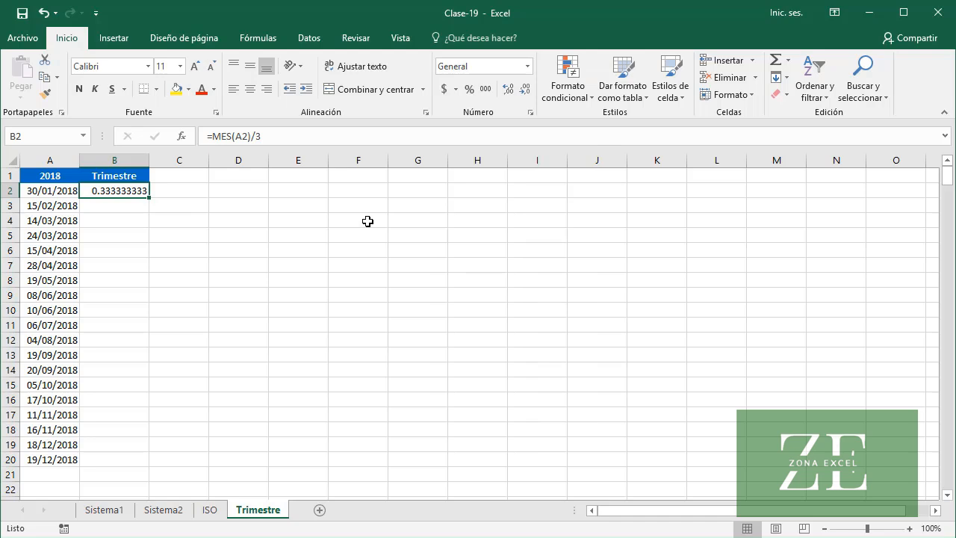
pyautogui.doubleClick(149, 198)
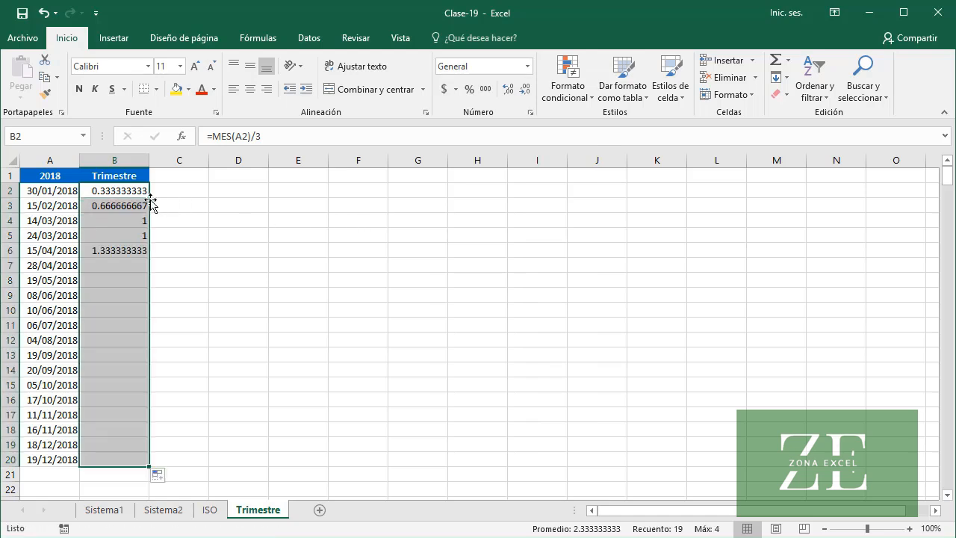
pyautogui.click(118, 223)
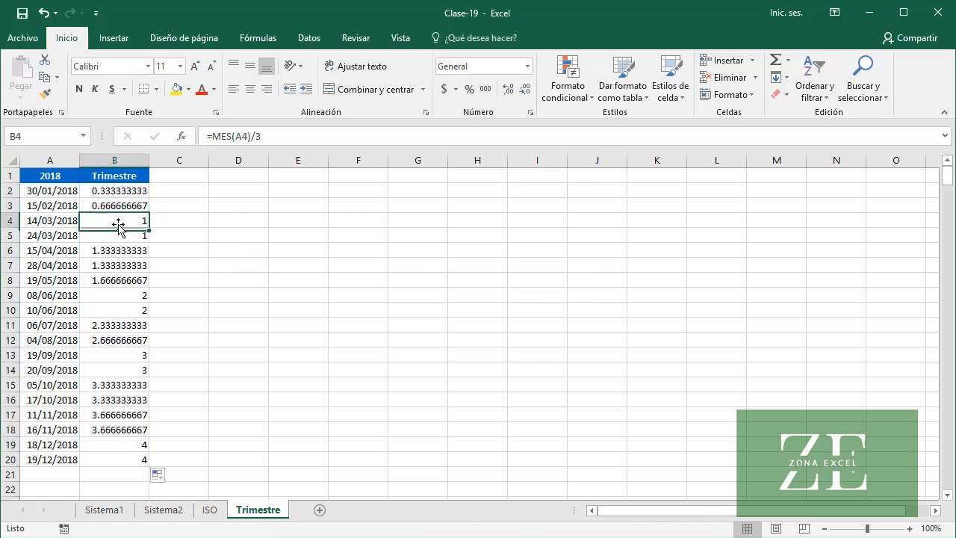
pyautogui.click(121, 298)
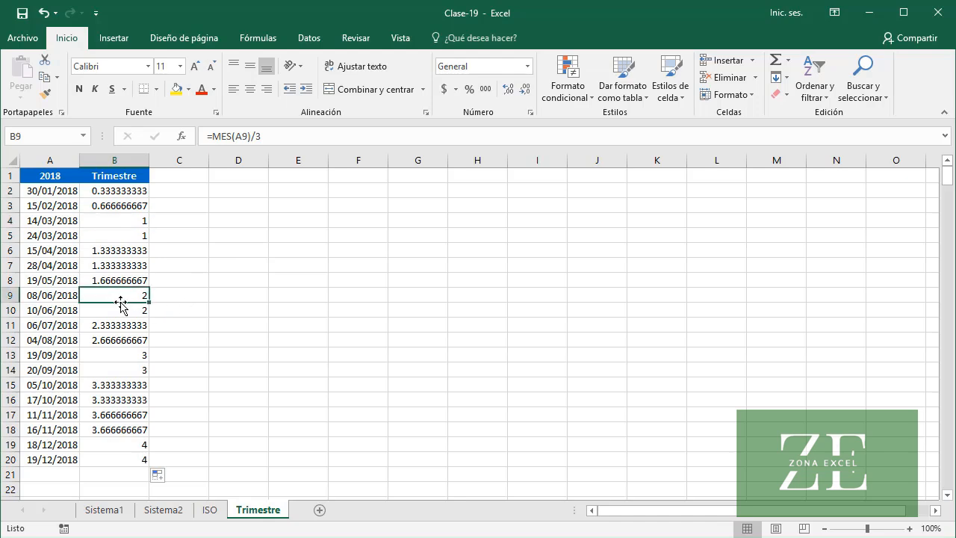
pyautogui.click(126, 356)
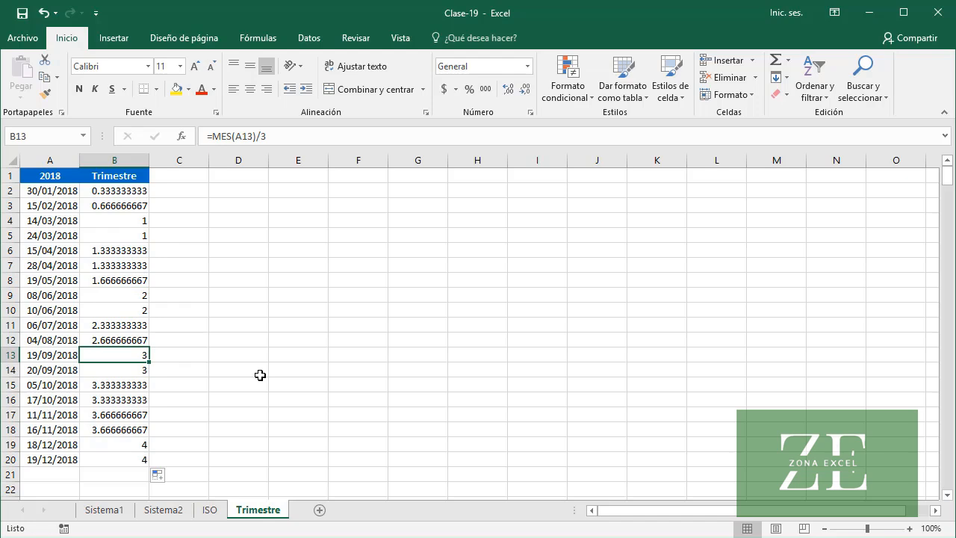
# Wrap the B2 formula in a round-up function with zero decimals: =REDONDEAR.MAS(MES(A2)/3, 0)
pyautogui.click(132, 191)
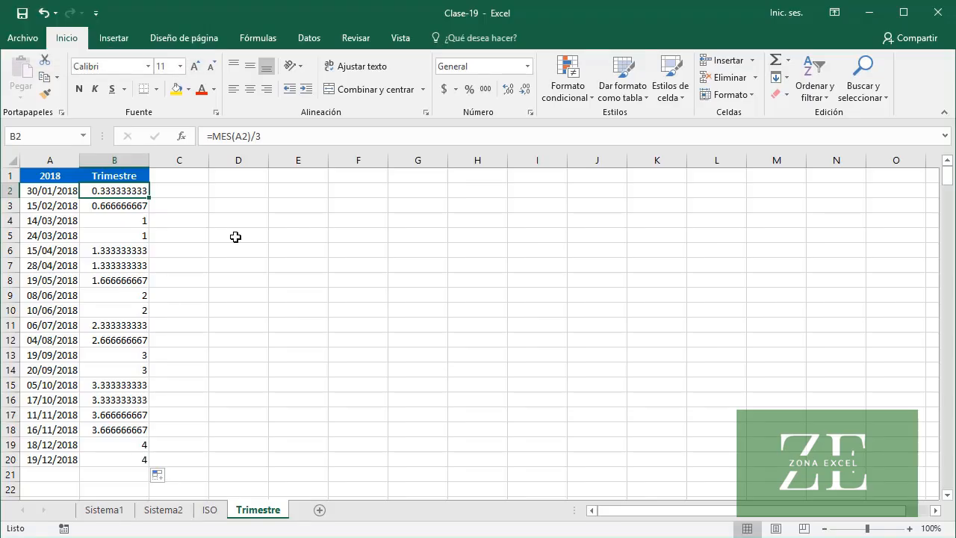
pyautogui.click(212, 135)
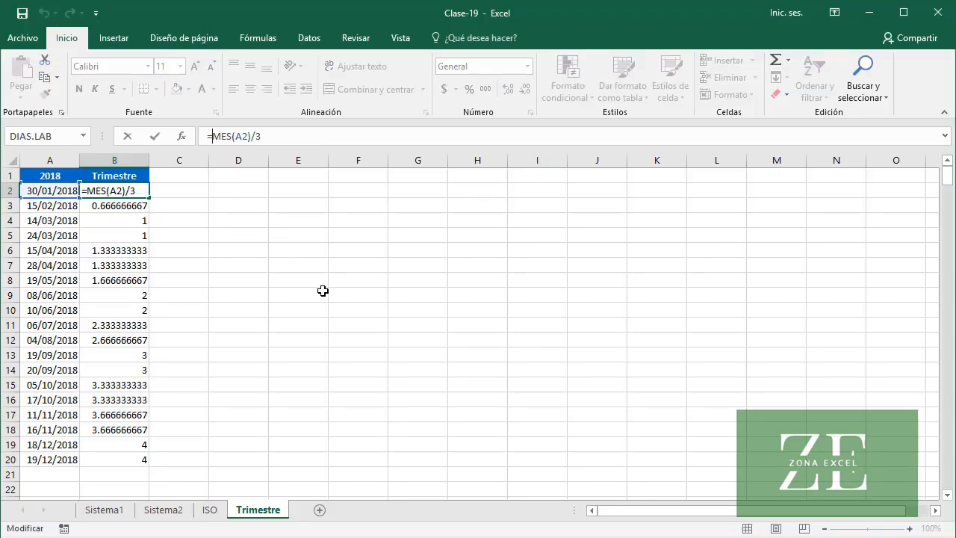
pyautogui.write('RED')
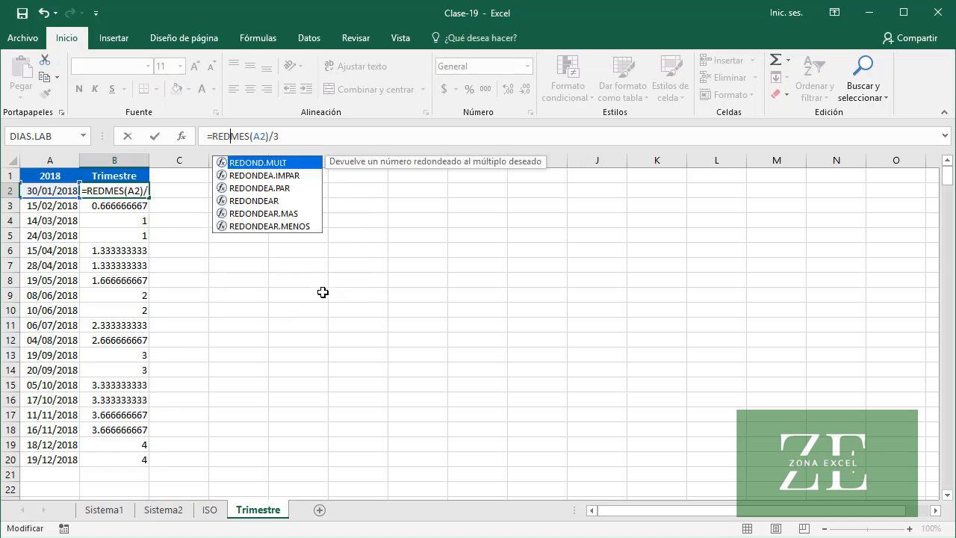
pyautogui.press('Down')
pyautogui.press('Down')
pyautogui.press('Down')
pyautogui.press('Down')
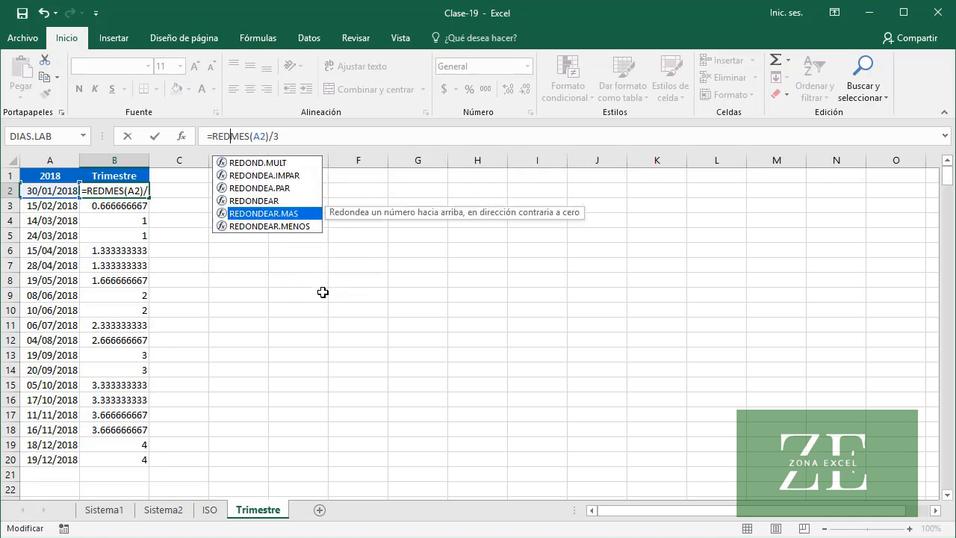
pyautogui.press('Tab')
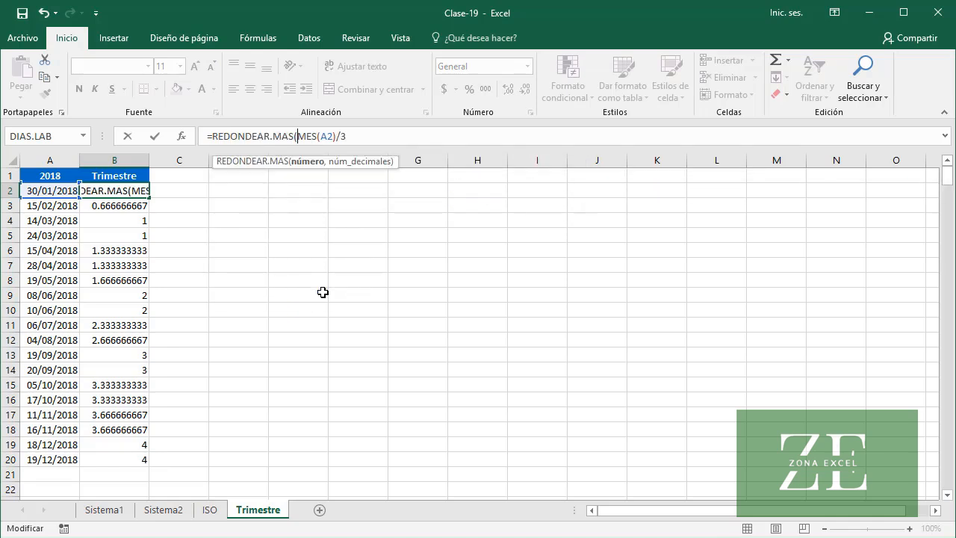
pyautogui.press('End')
pyautogui.write(',')
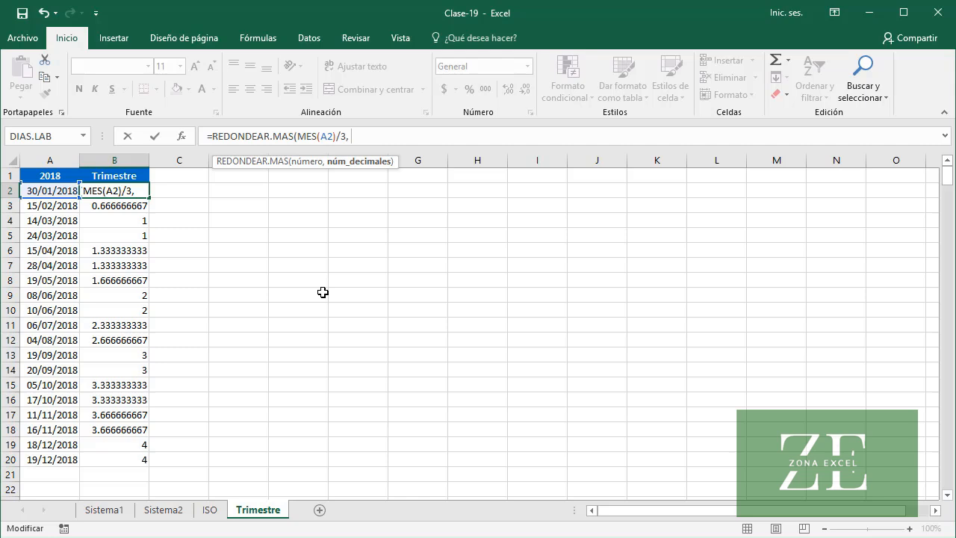
pyautogui.write(' 0)')
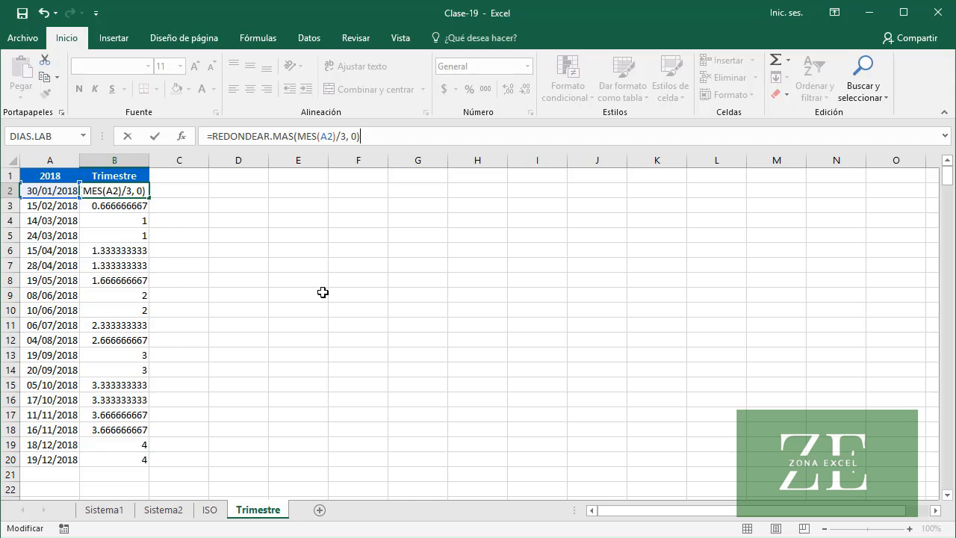
pyautogui.press('Return')
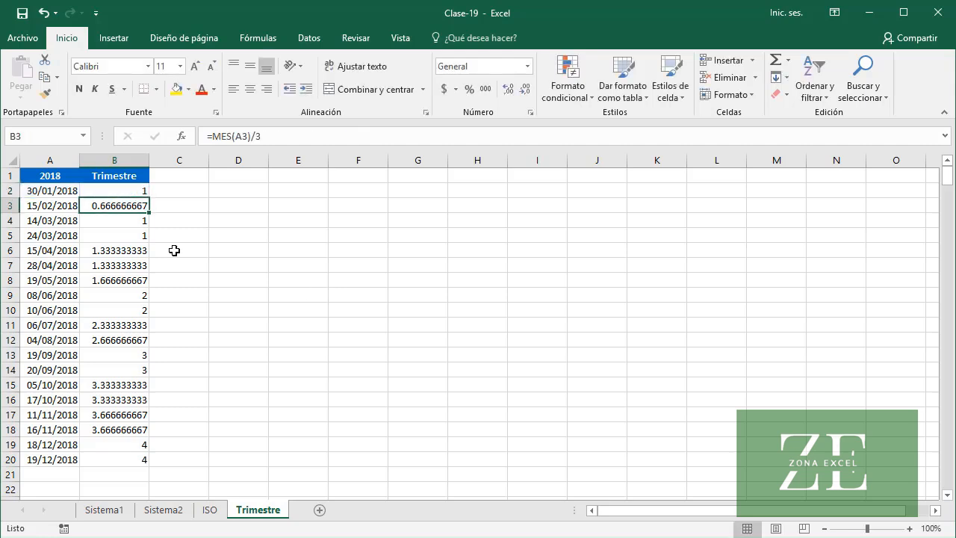
# Fill the rounded quarter formula from B2 down the Trimestre column to row 20
pyautogui.click(135, 191)
pyautogui.doubleClick(149, 200)
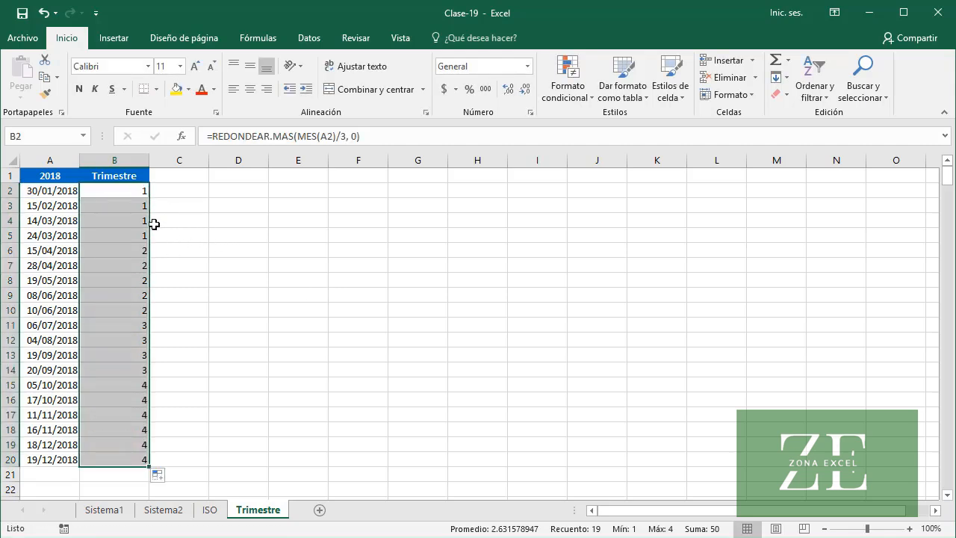
pyautogui.click(135, 192)
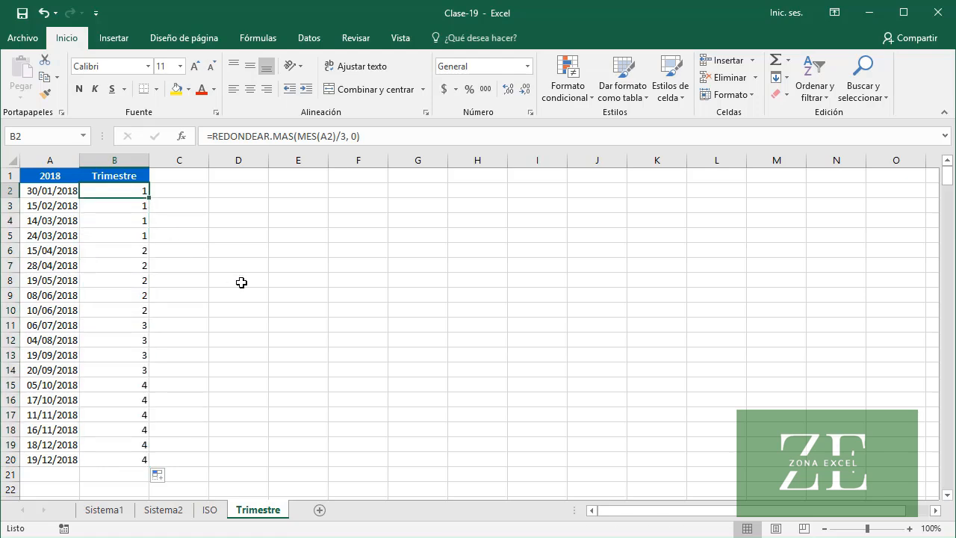